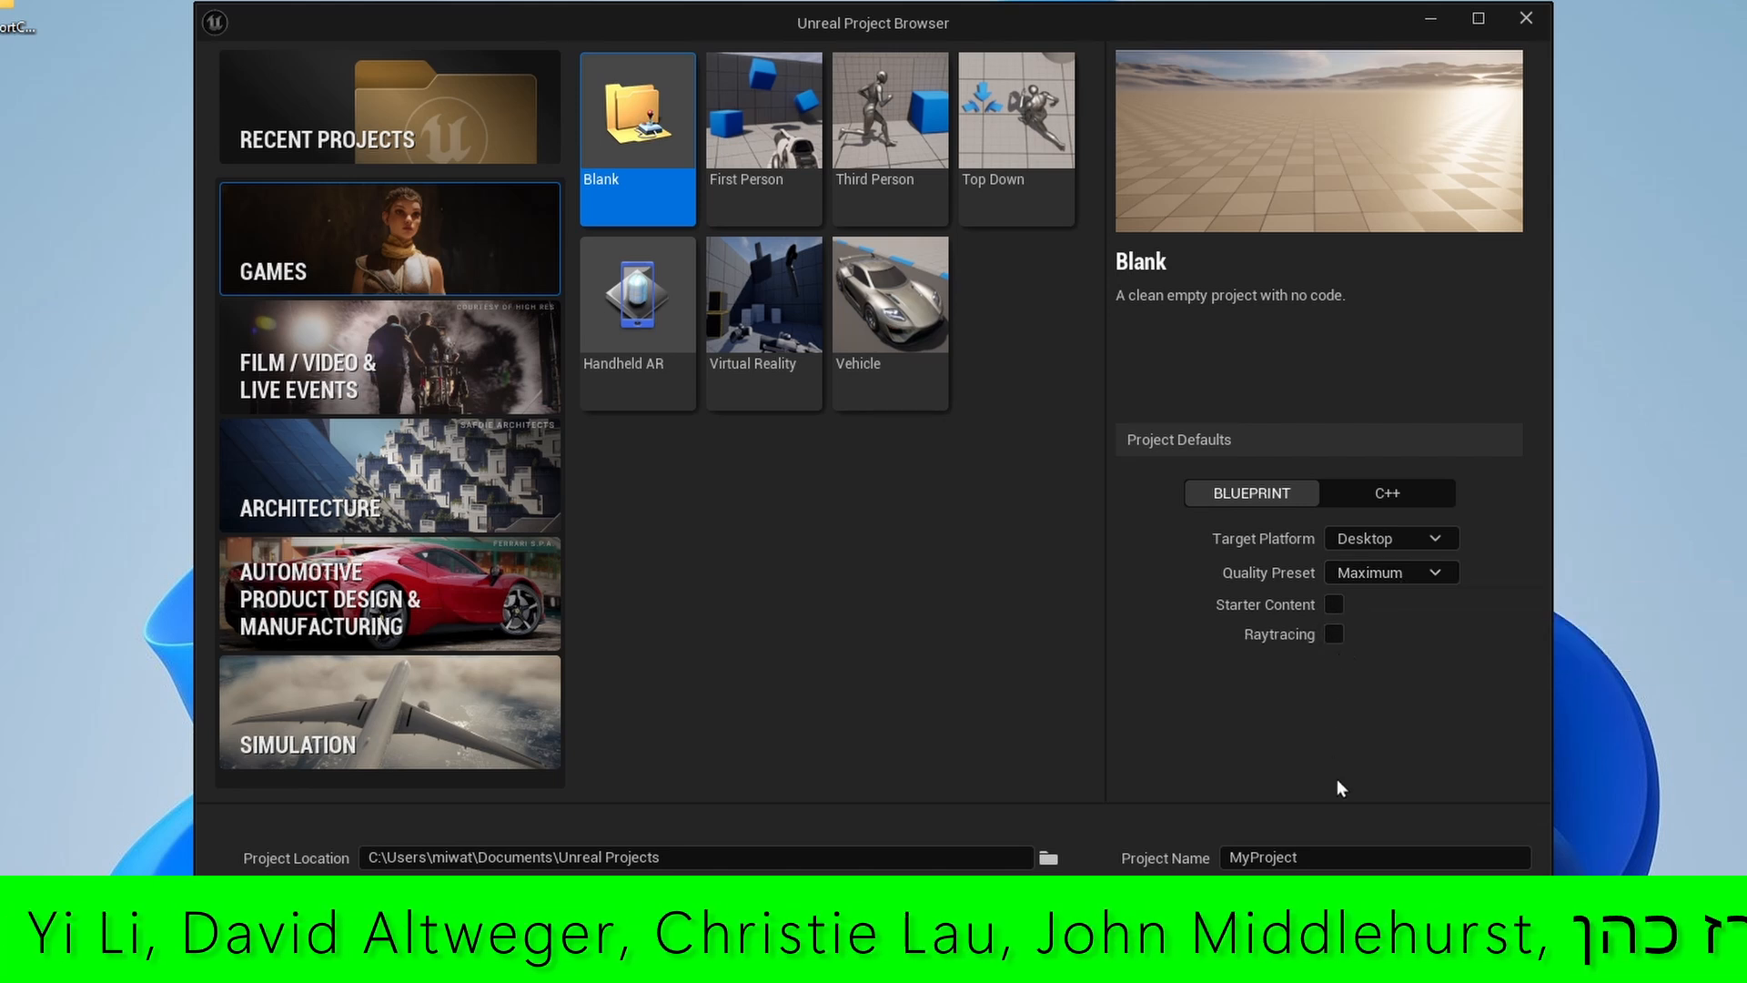
Create a blank Games project named DMXPixelBar.
left_click(1347, 855)
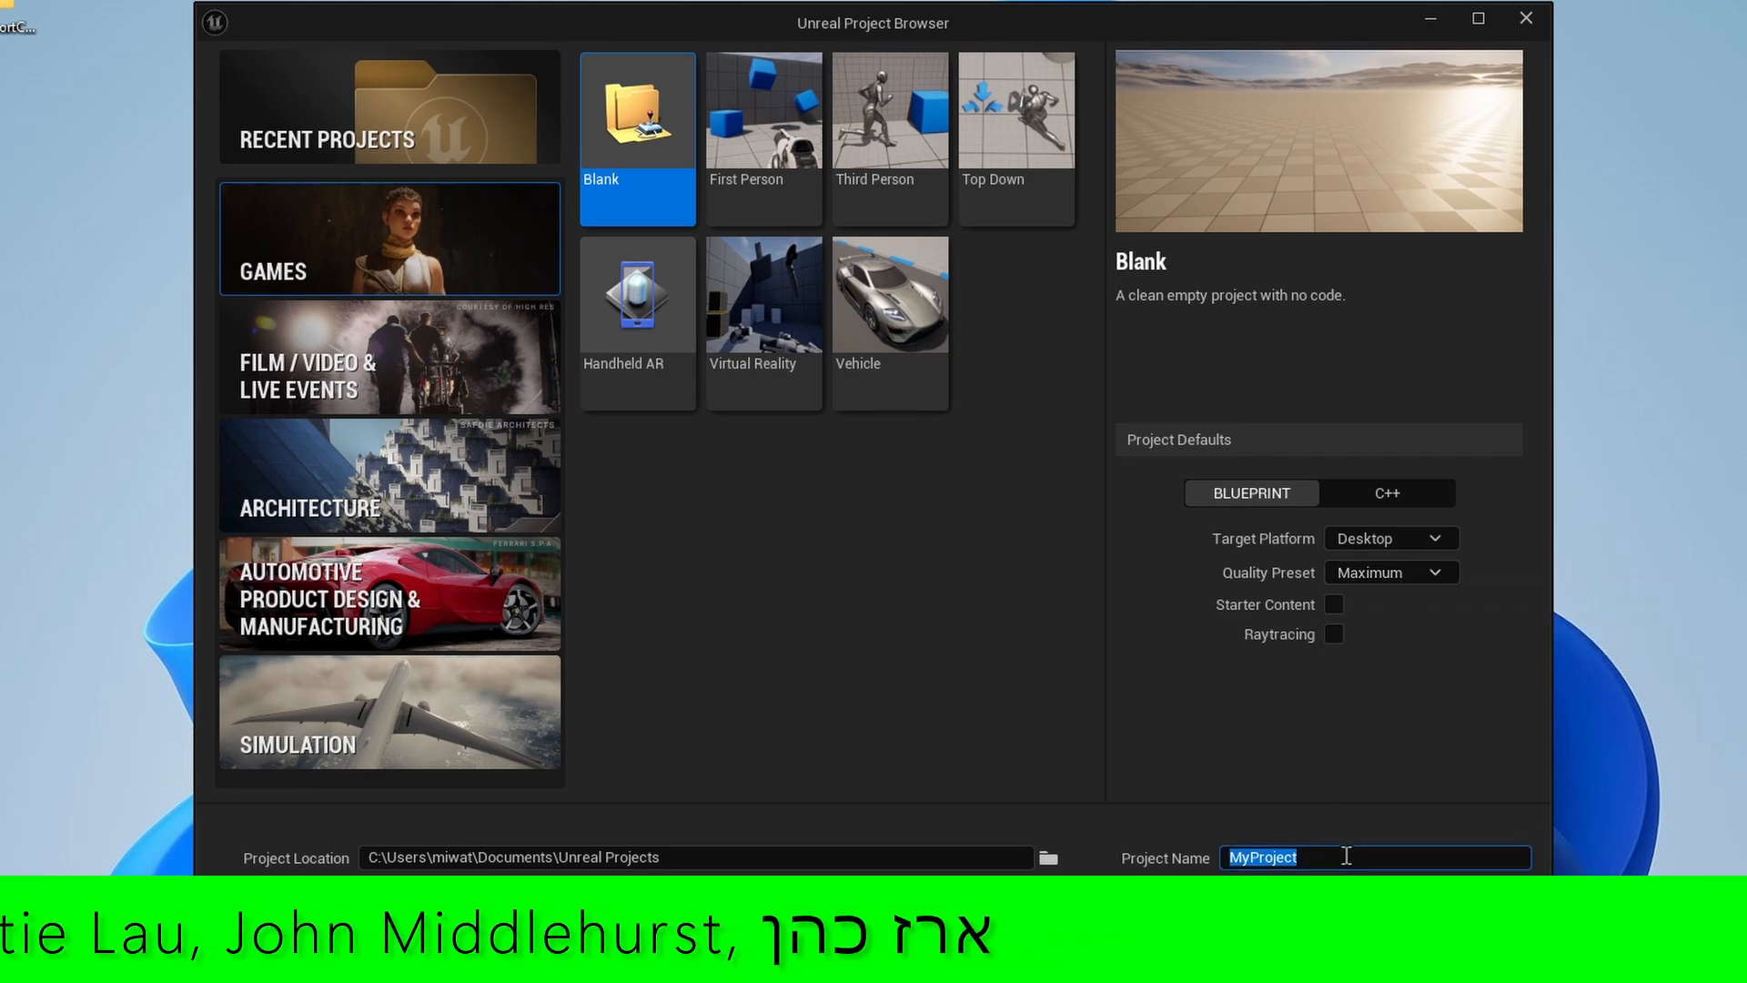
type("DMXP")
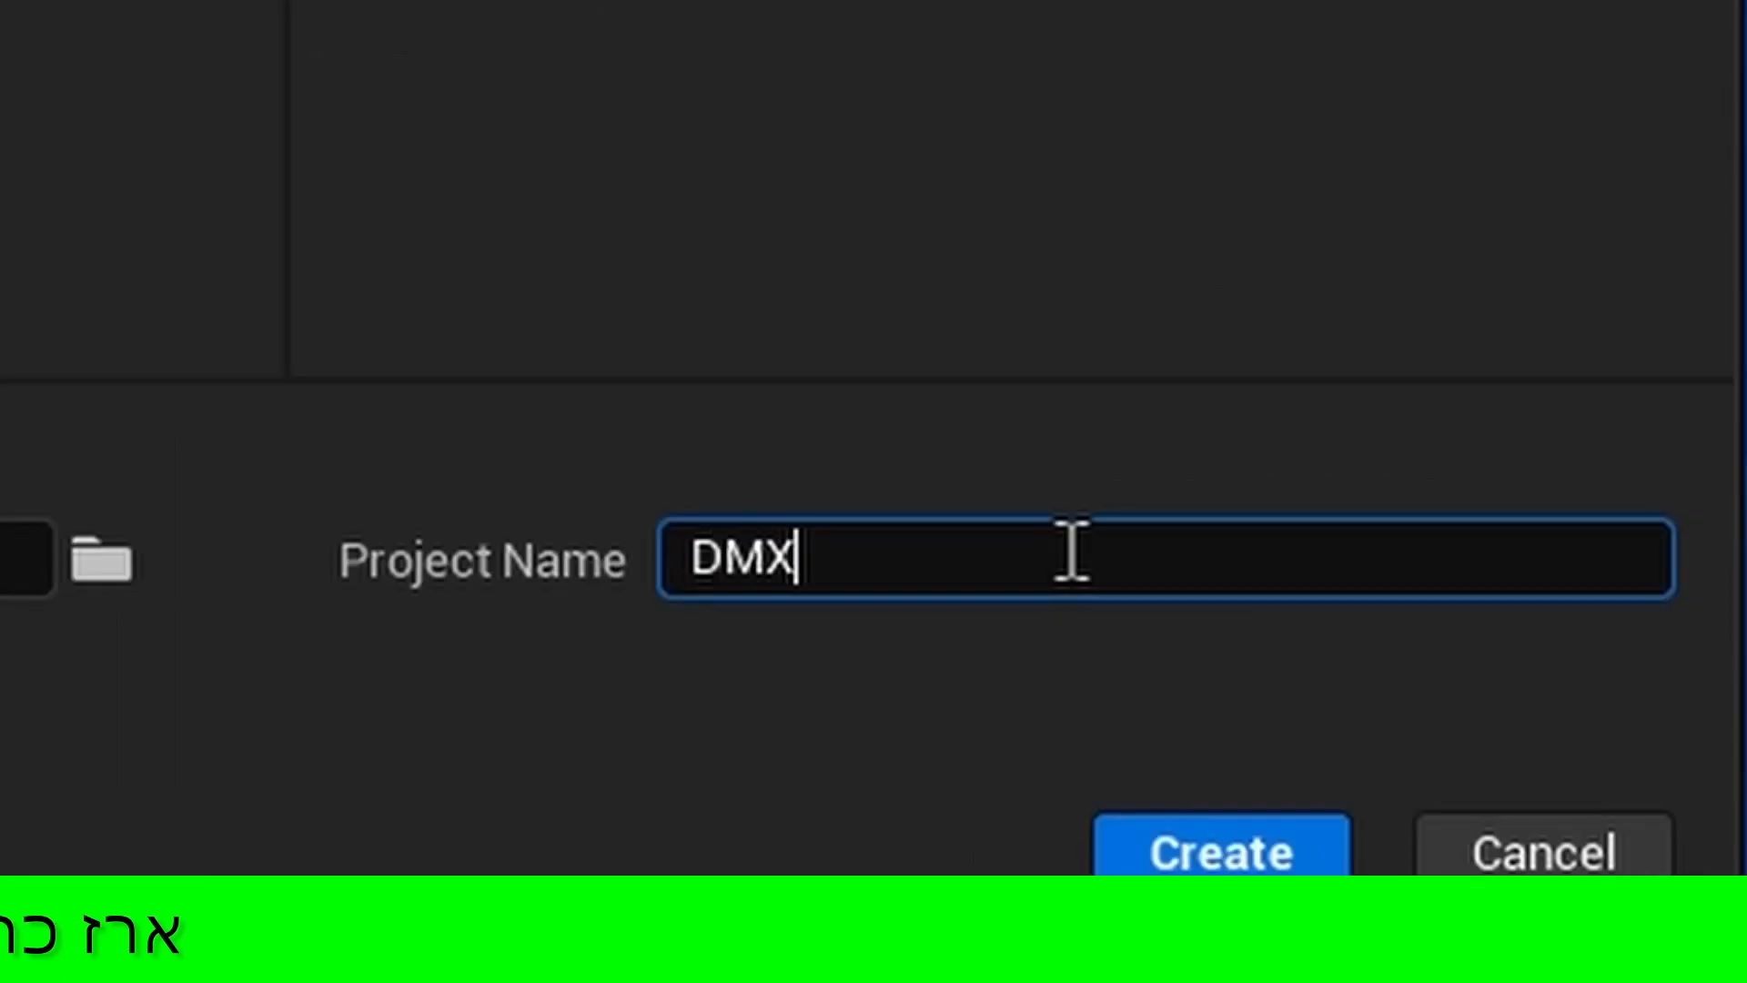
type("ixelBar")
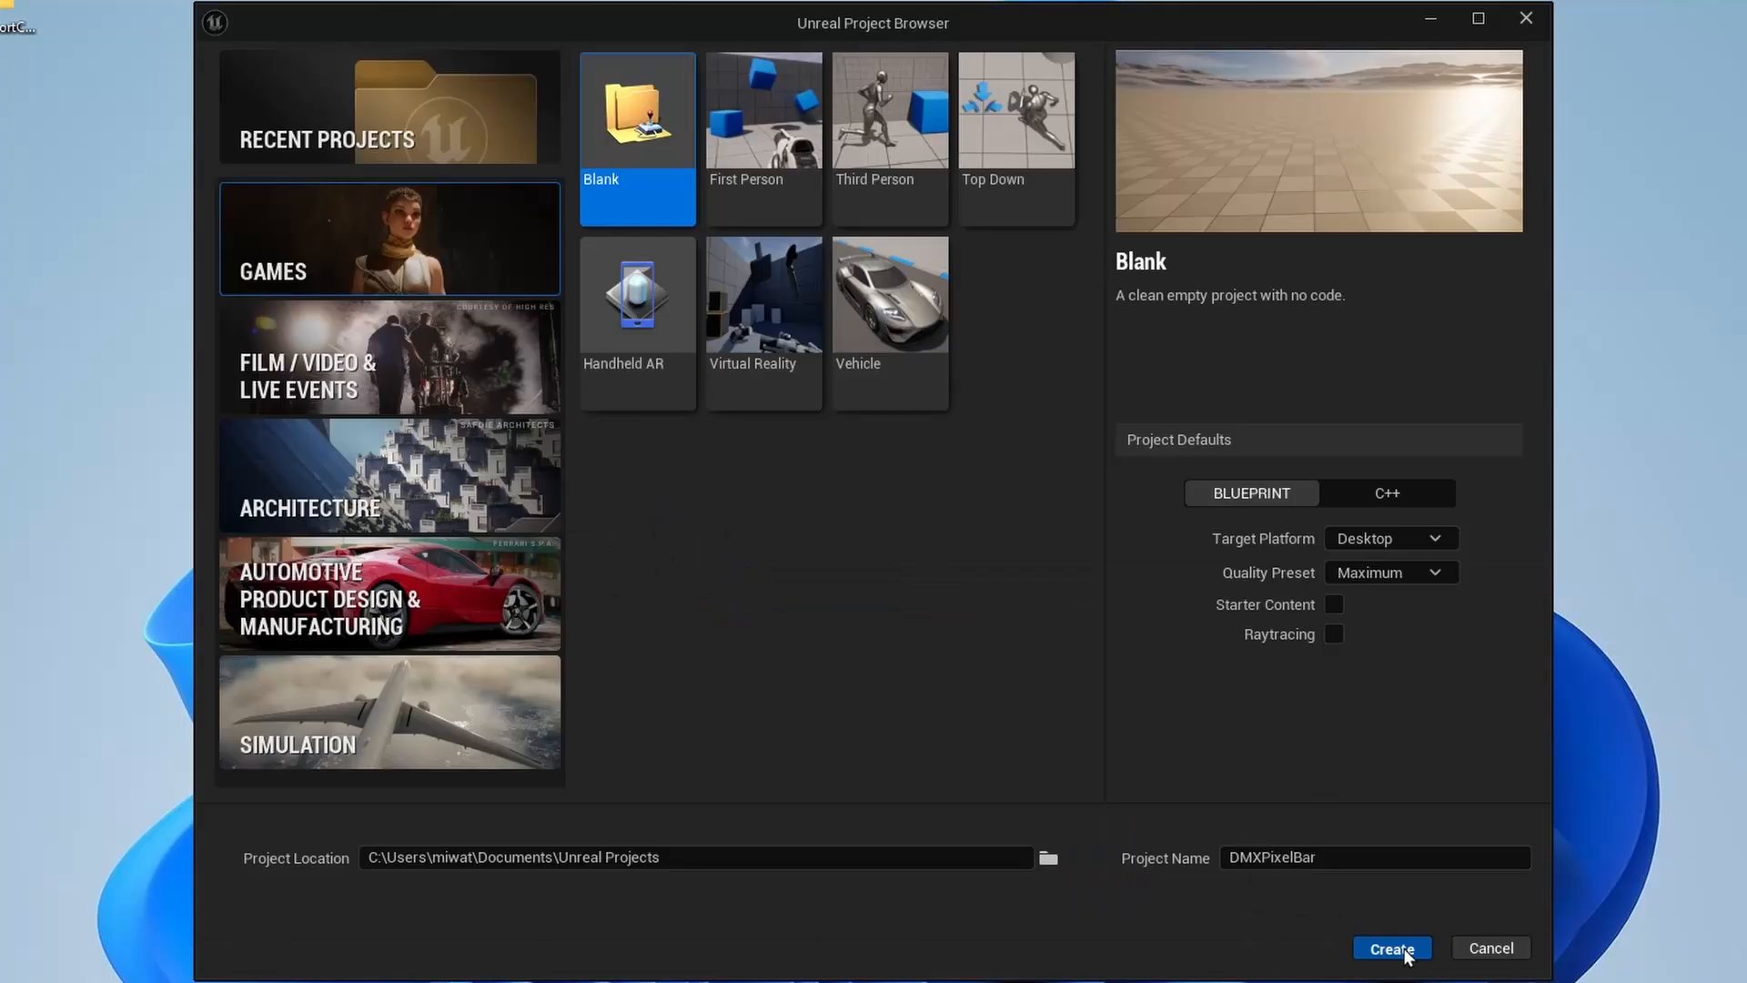
left_click(1276, 881)
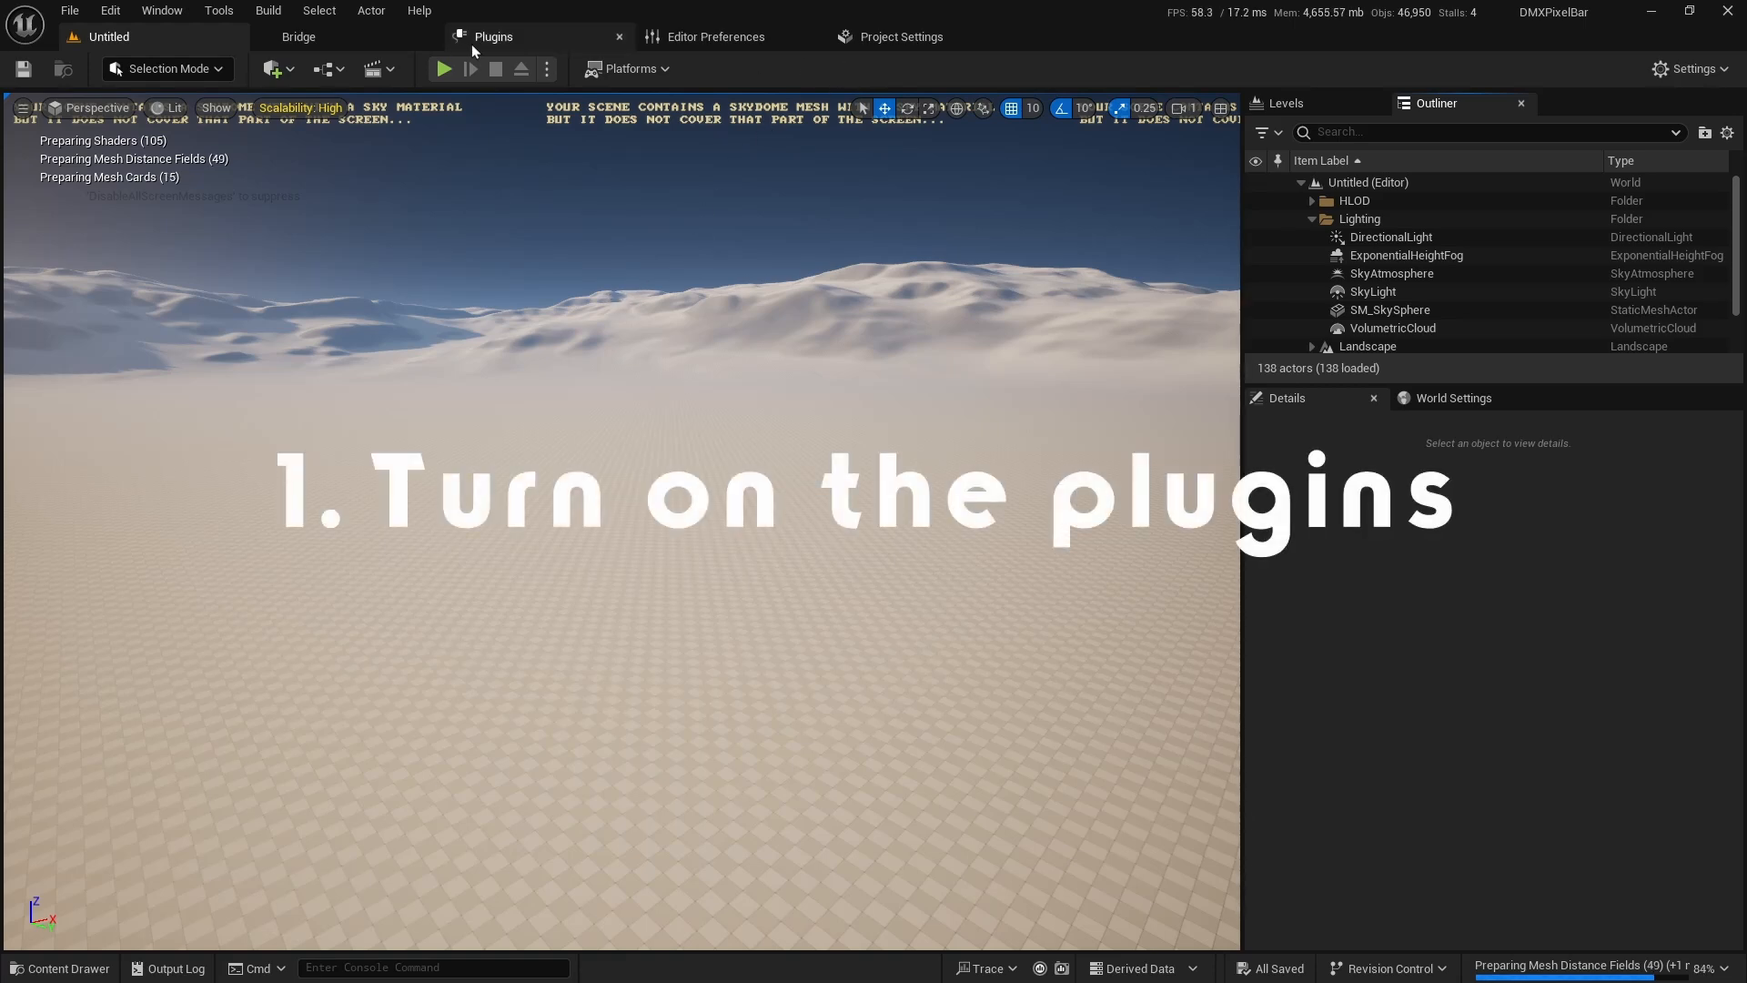
Search the project's plugins for DMX.
left_click(509, 40)
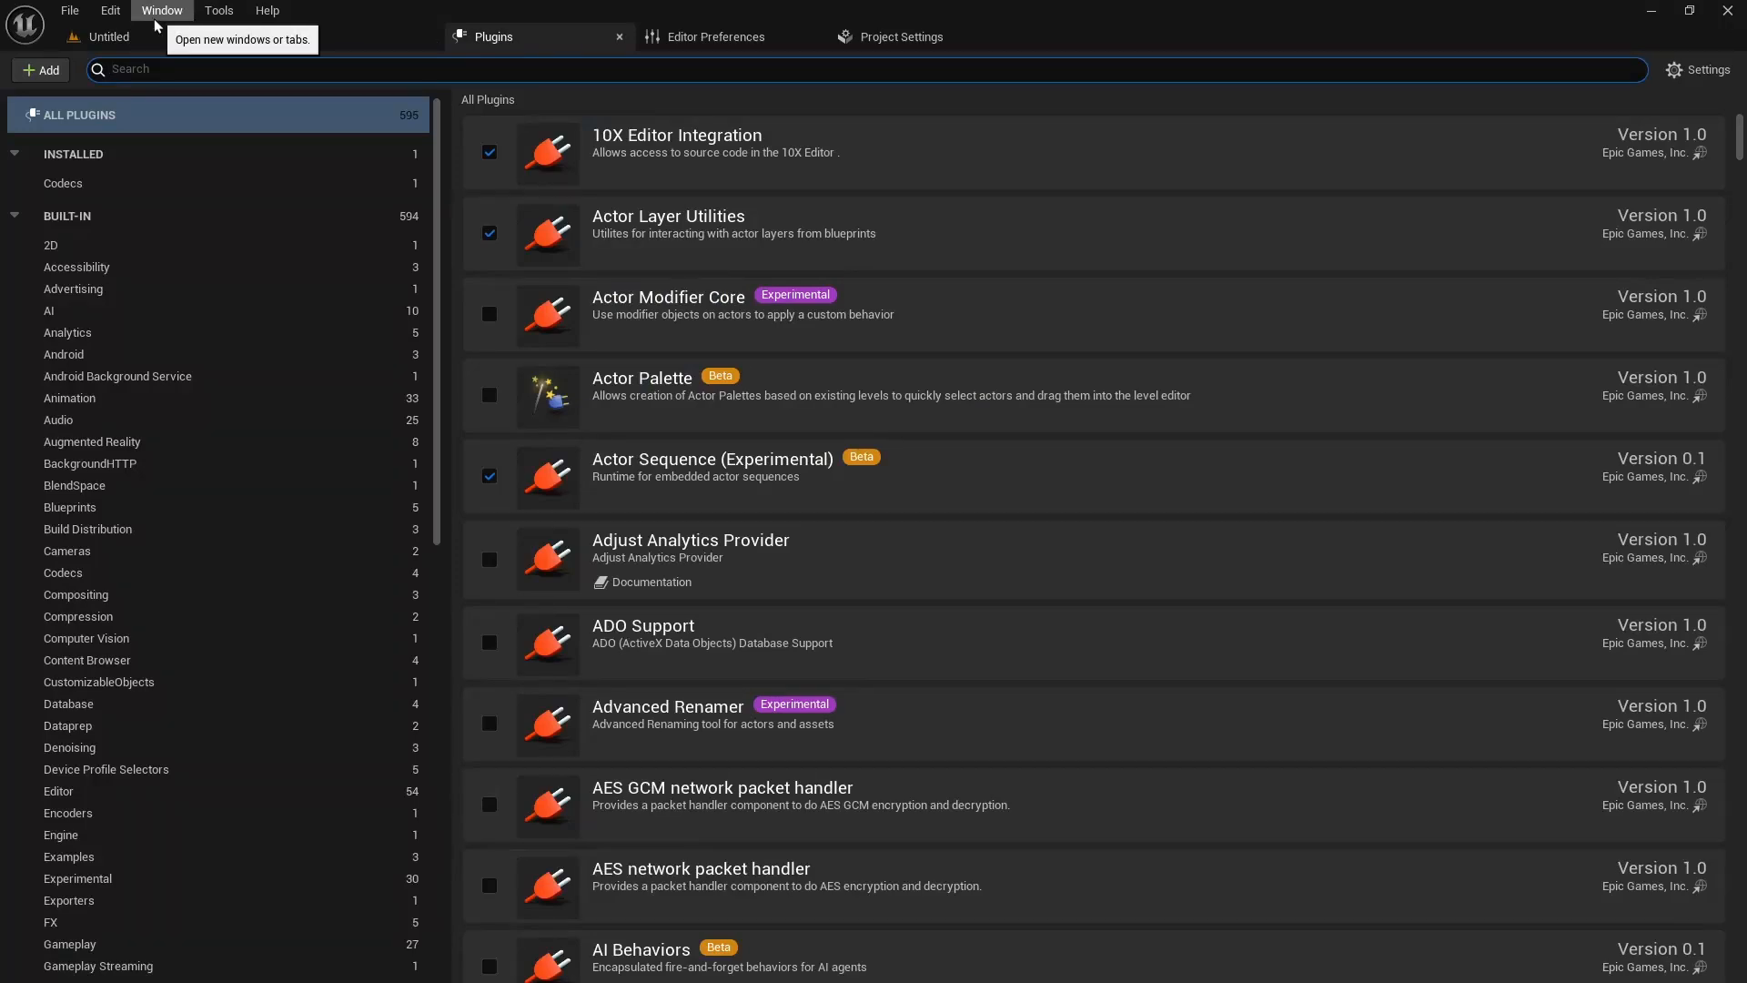
left_click(116, 13)
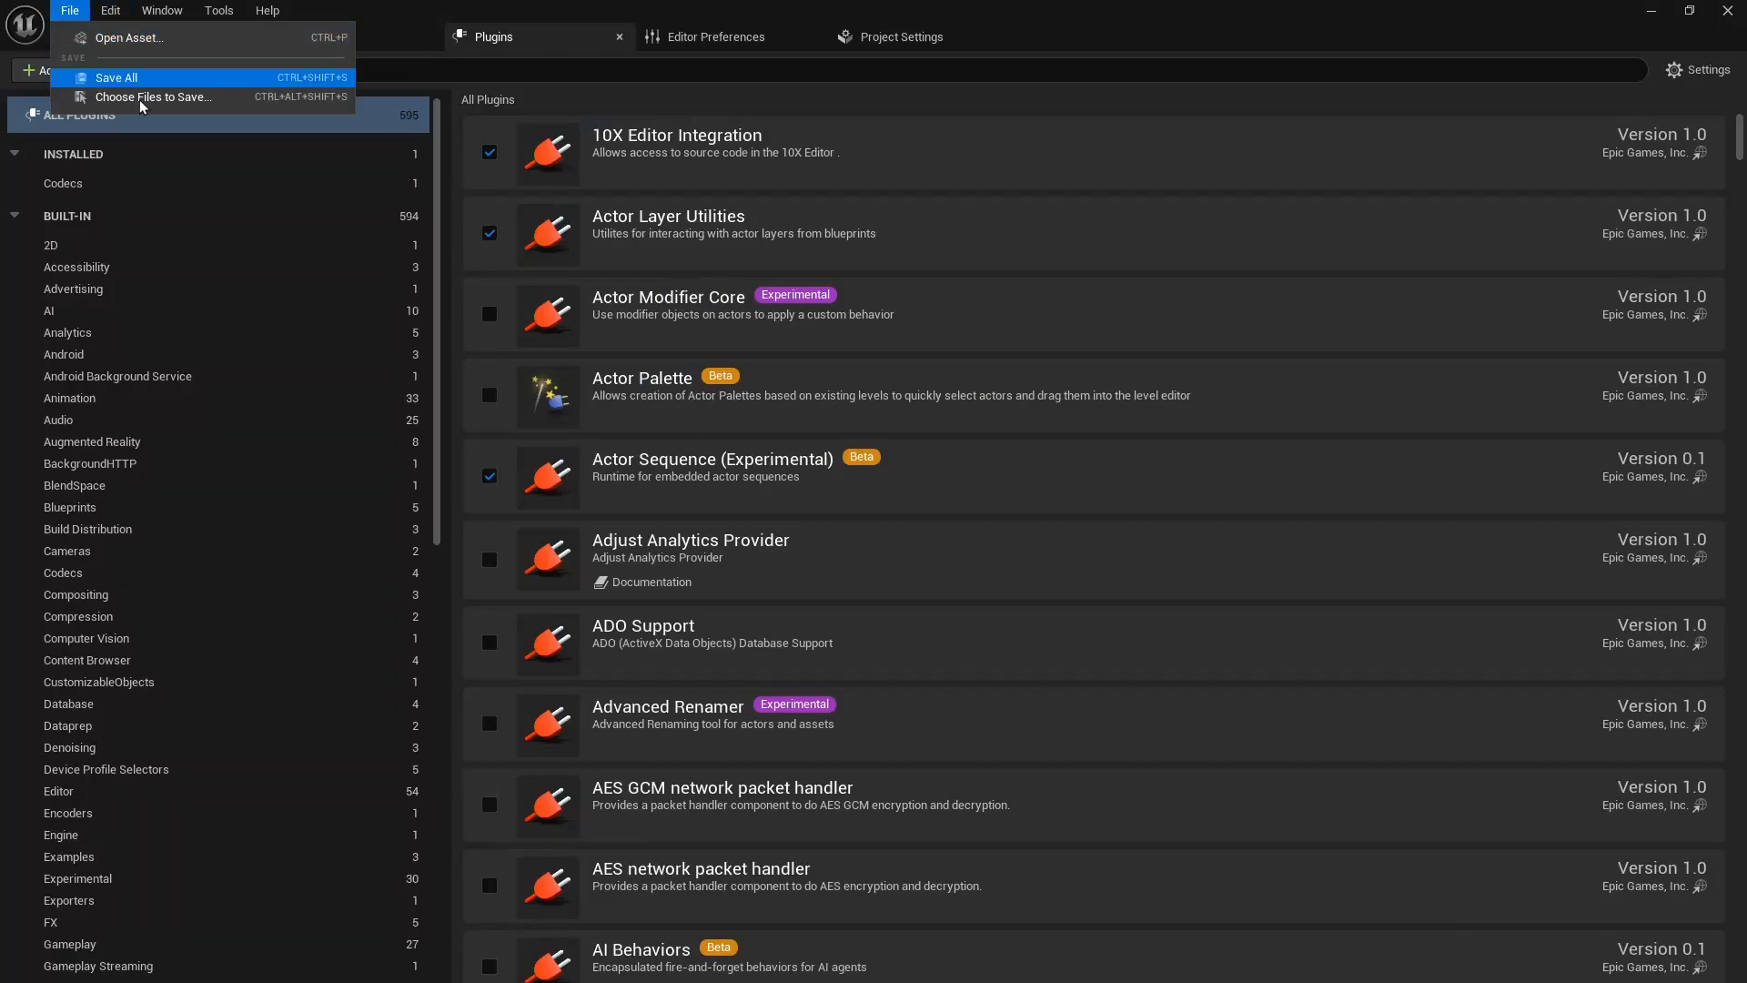
left_click(615, 80)
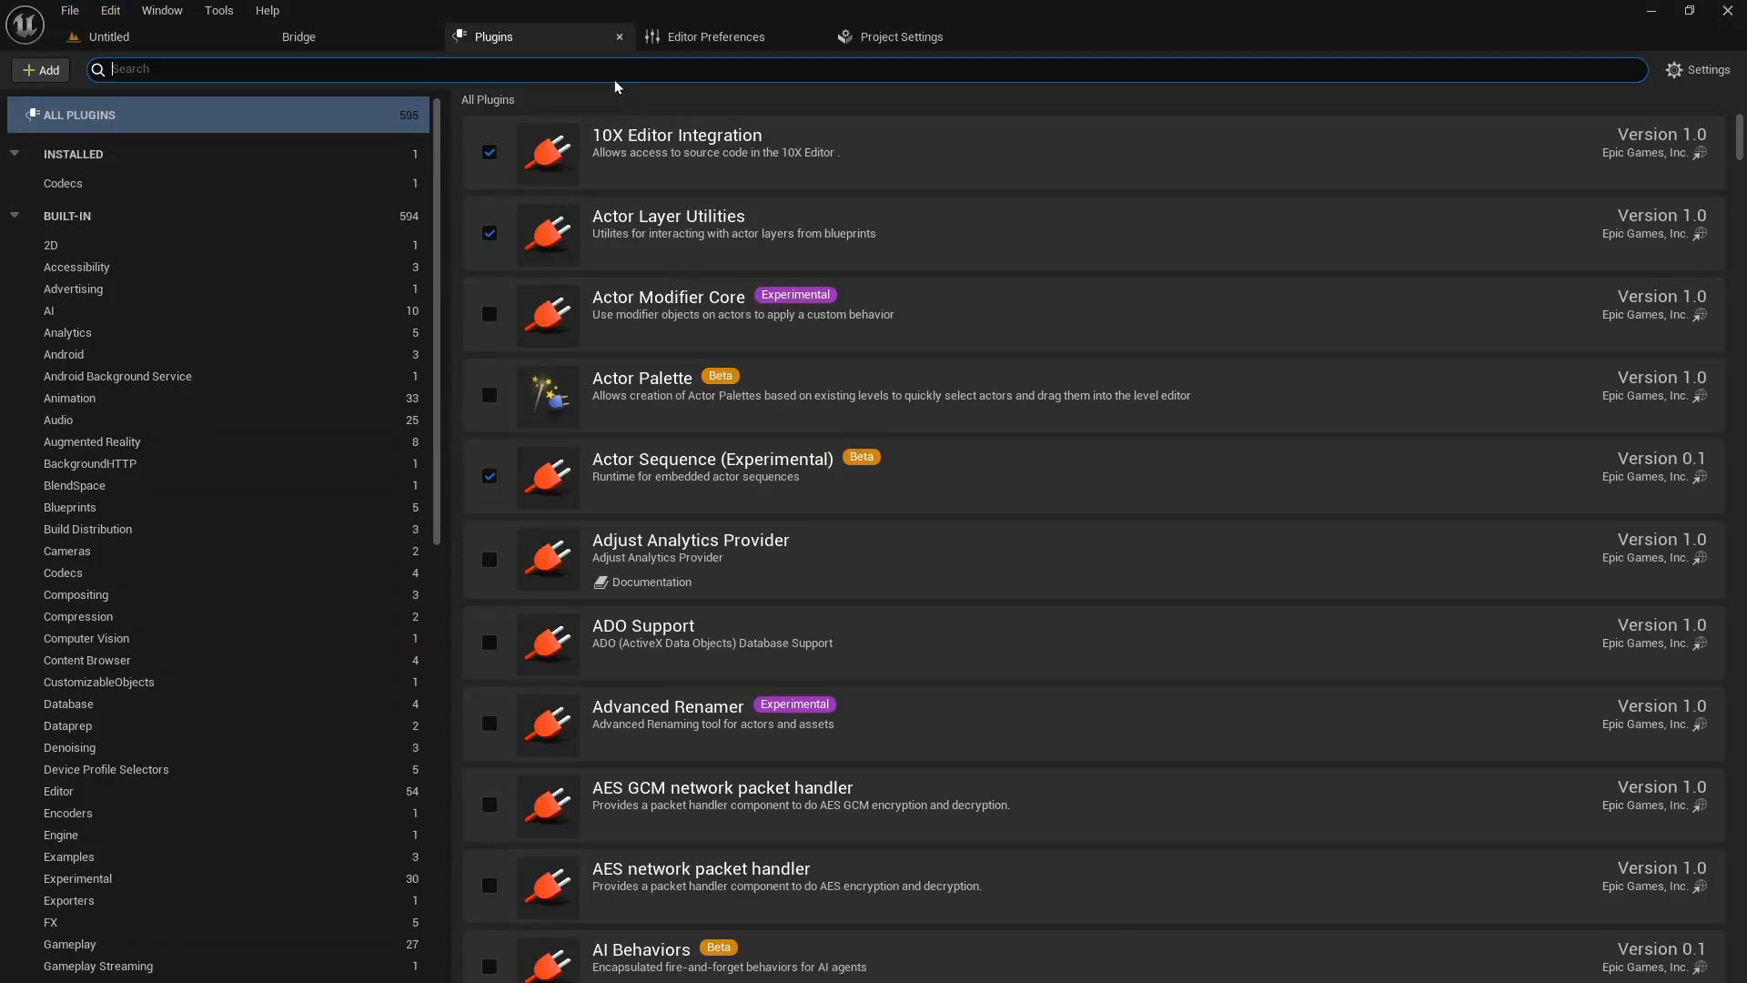
type("DMX")
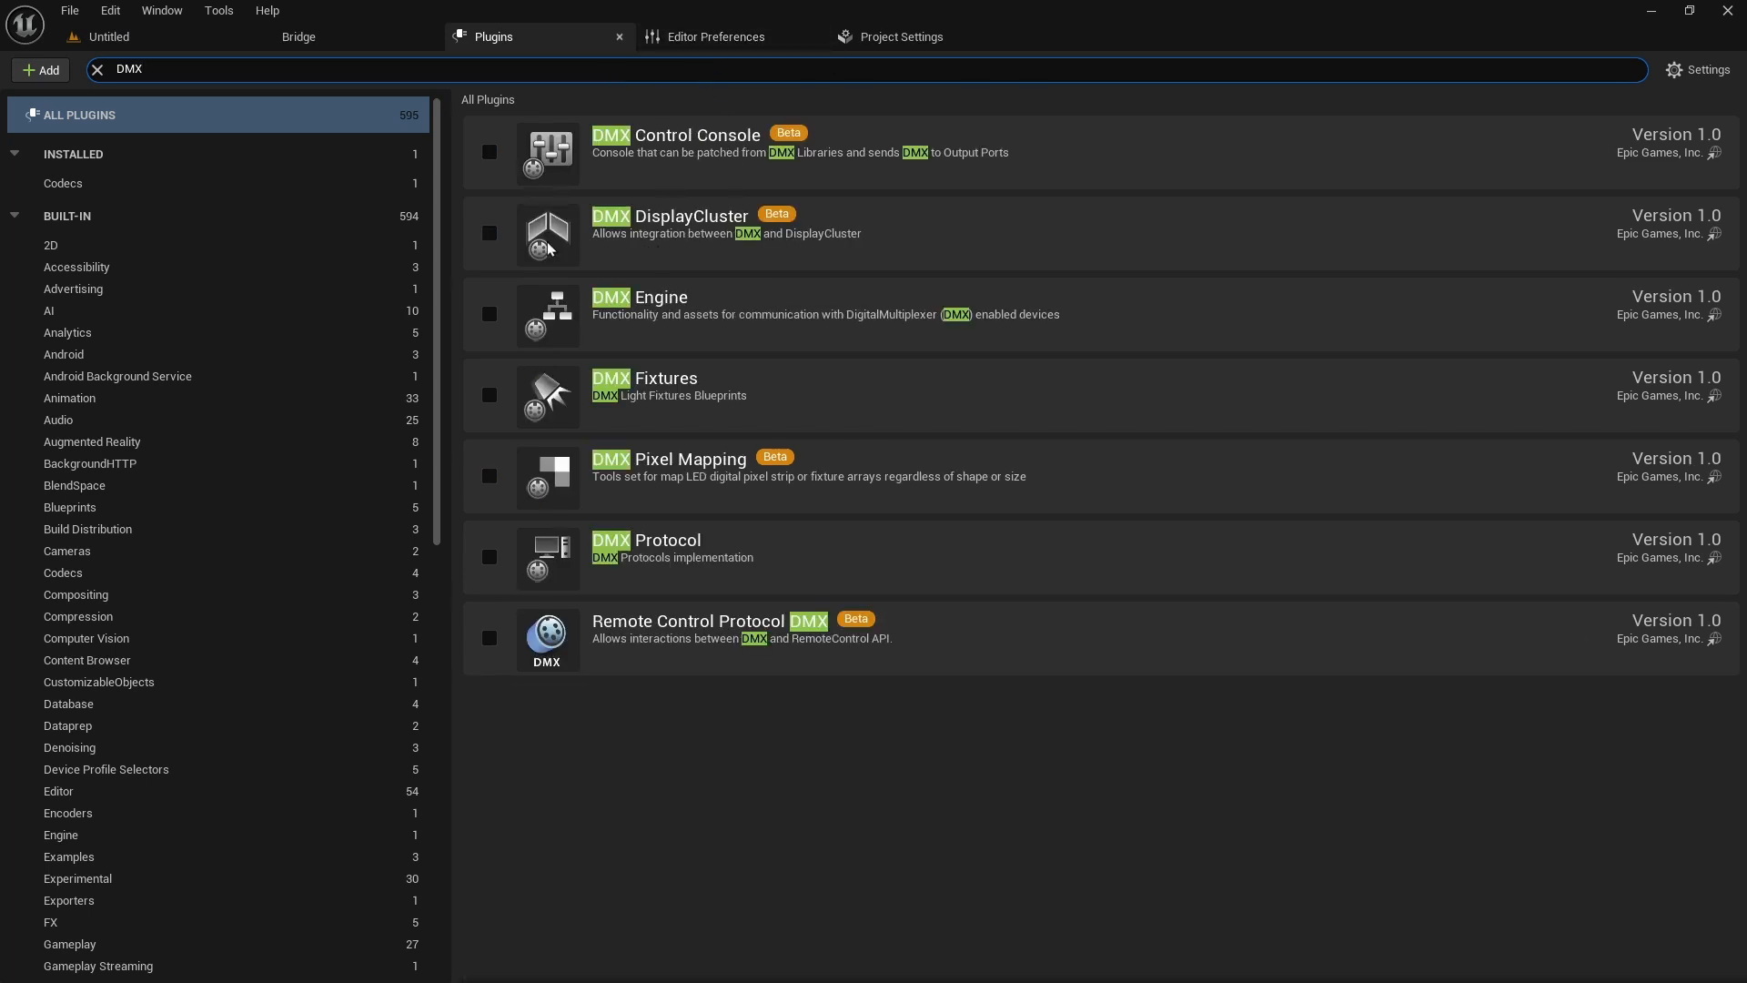
Enable the DMX Control Console, DMX Engine, DMX Fixtures and DMX Protocol plugins, accepting the beta plugin.
left_click(489, 152)
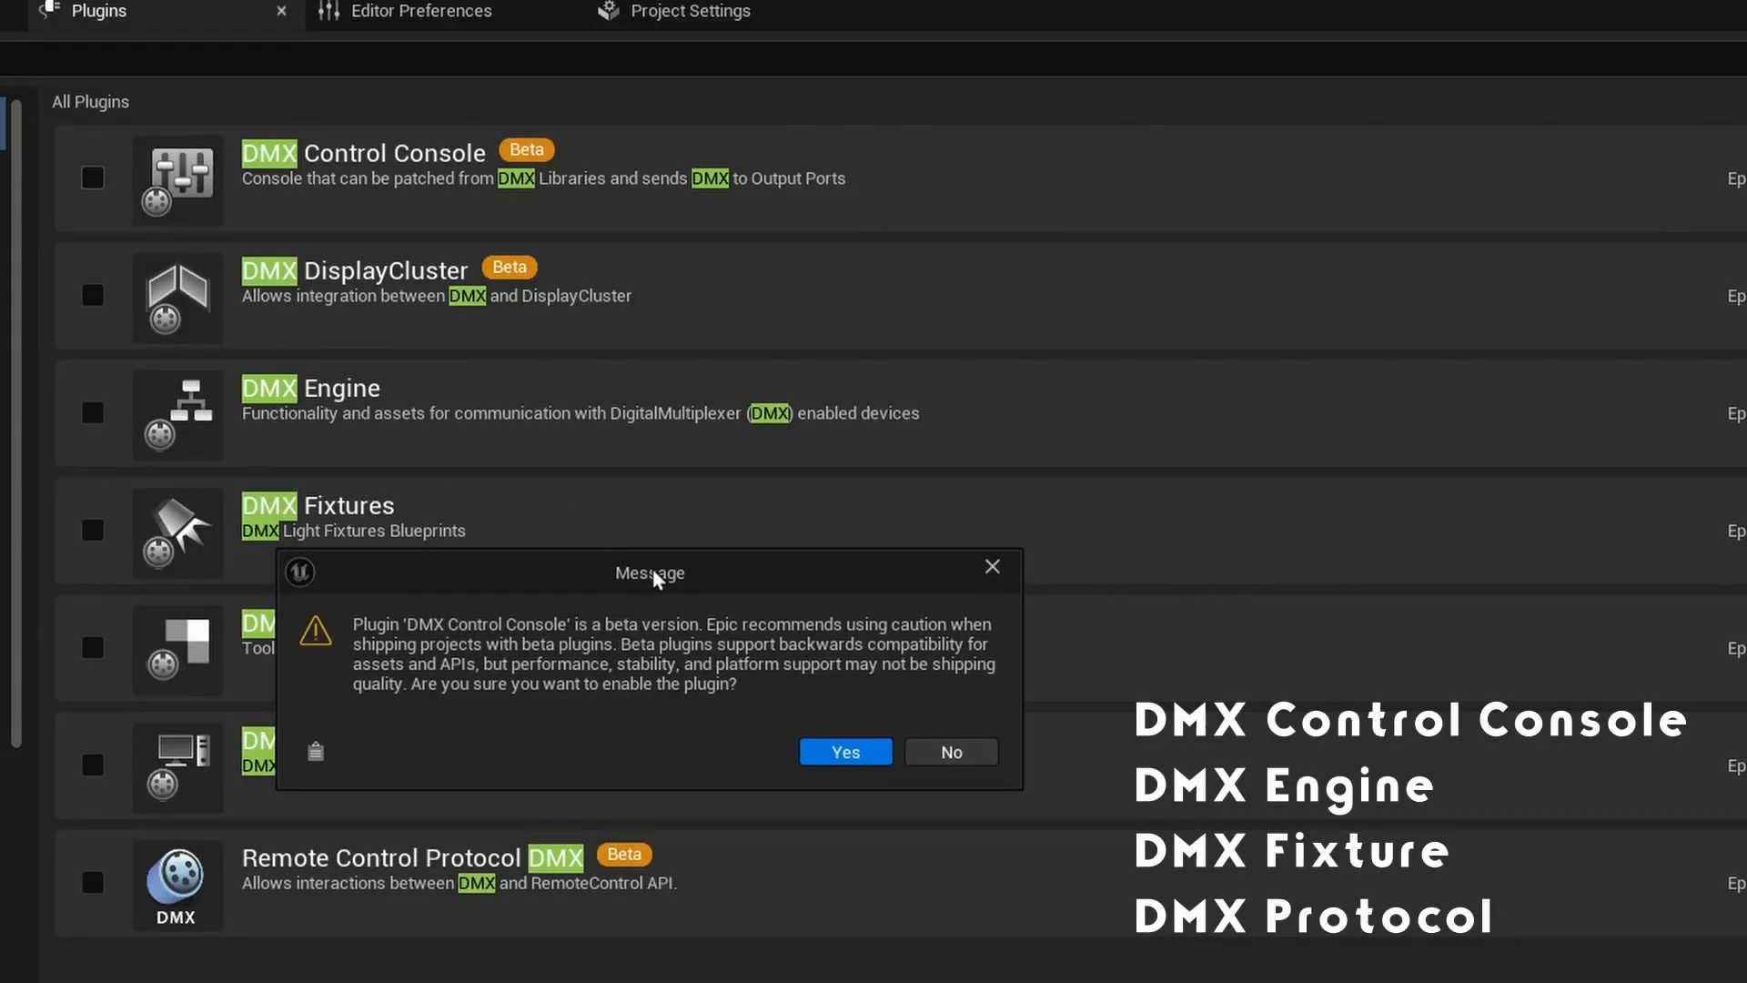
left_click(826, 753)
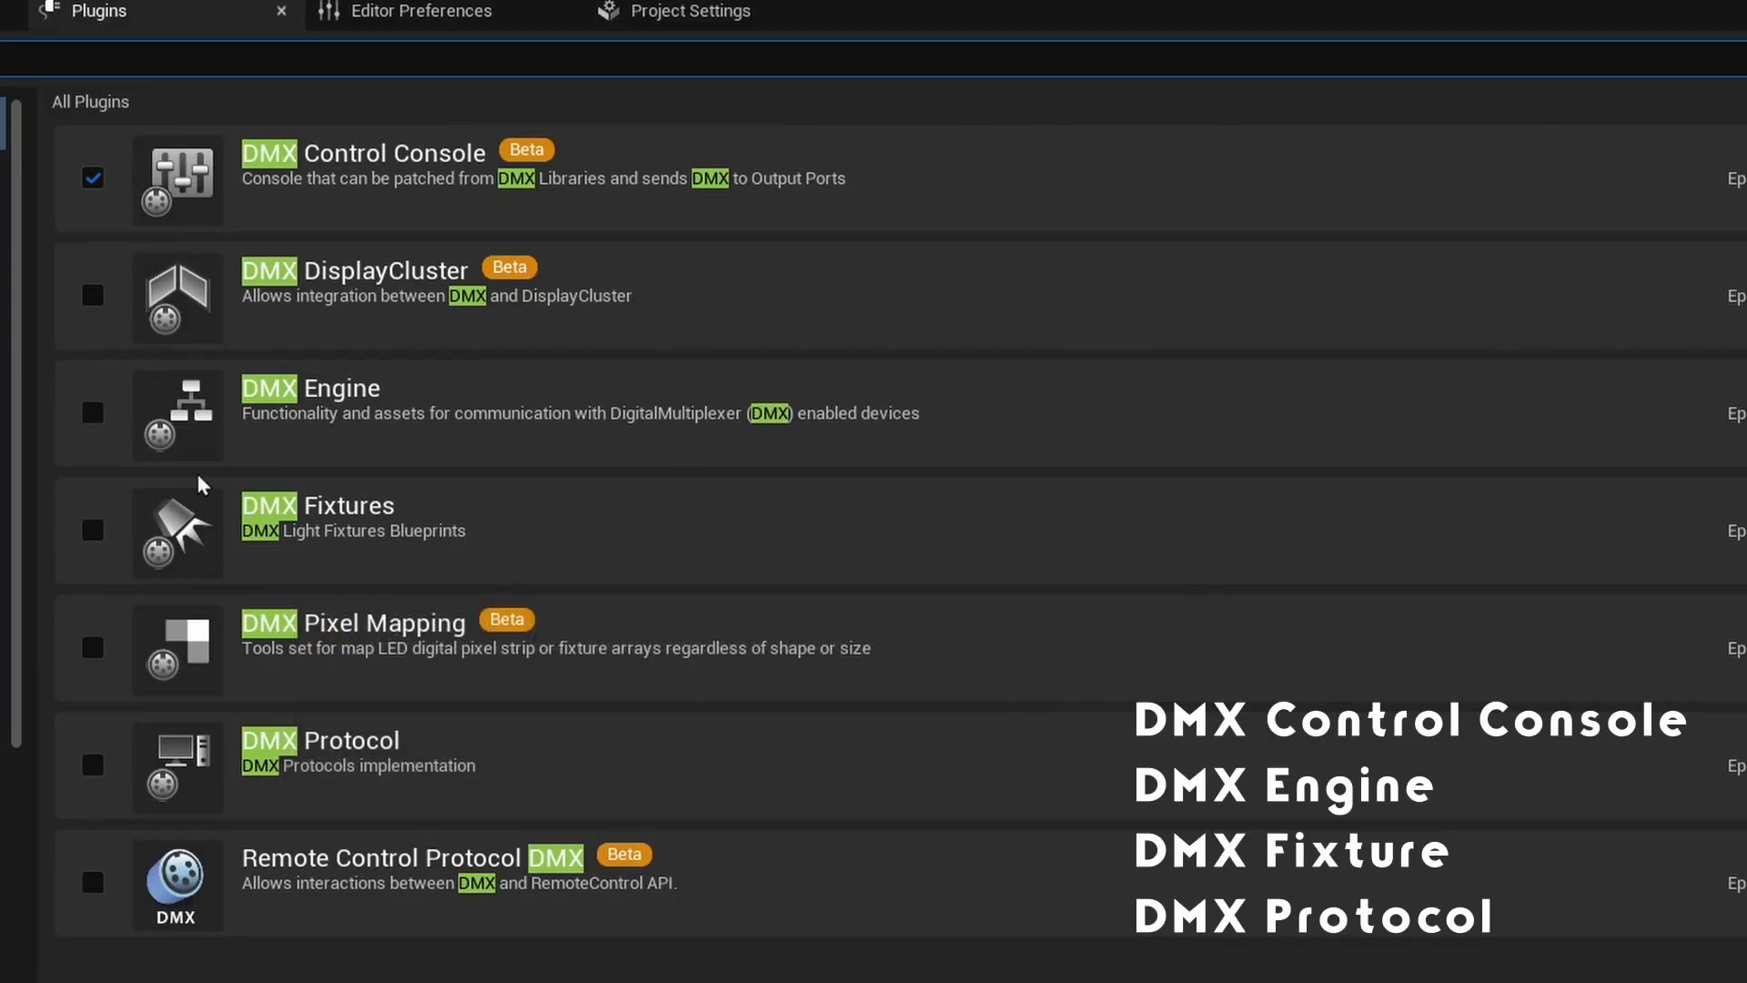
left_click(88, 409)
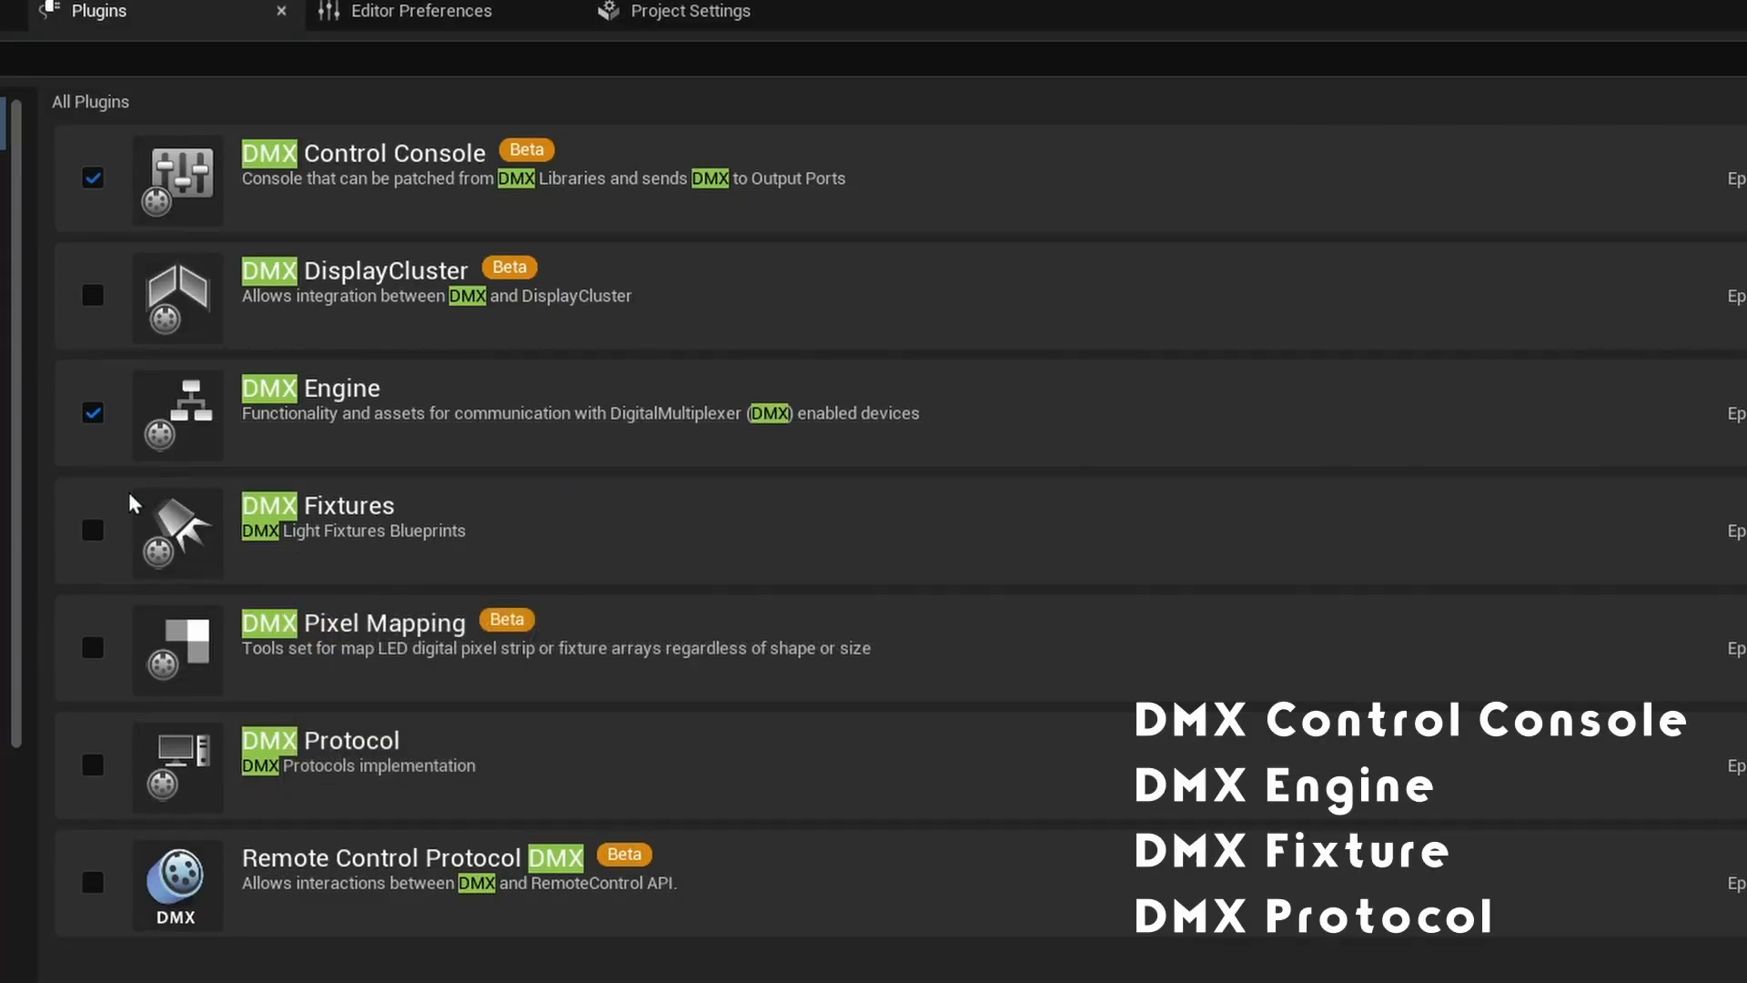
left_click(94, 529)
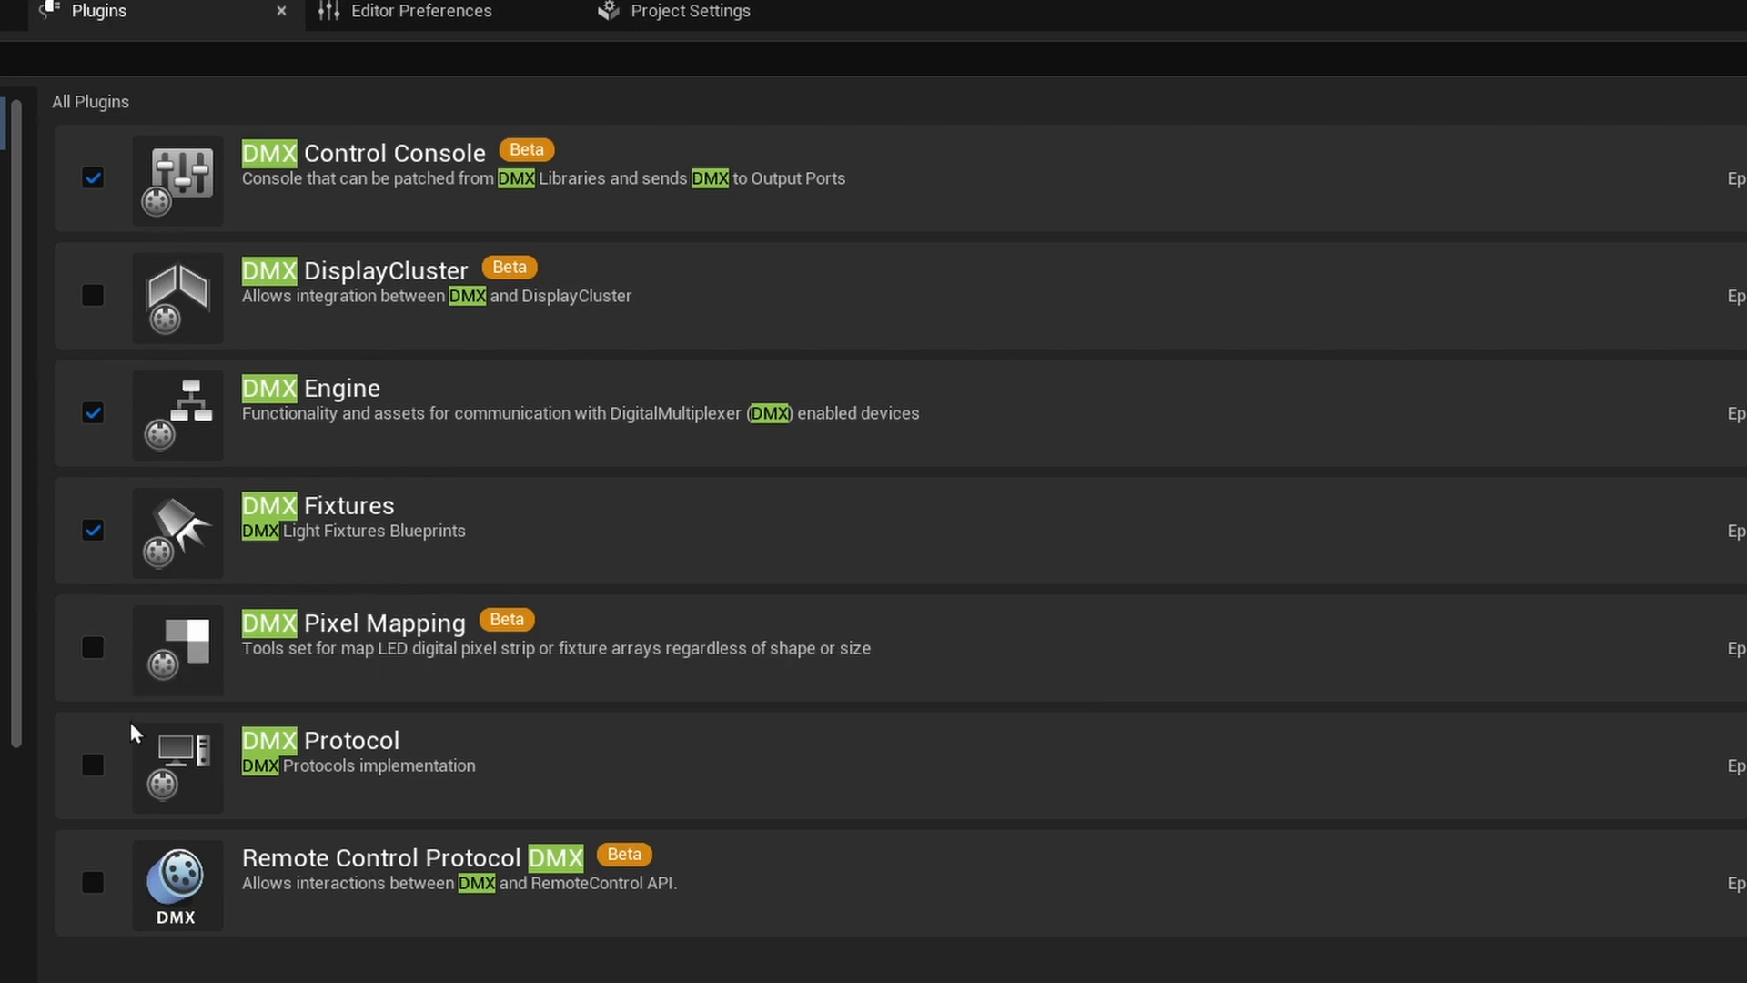
left_click(92, 765)
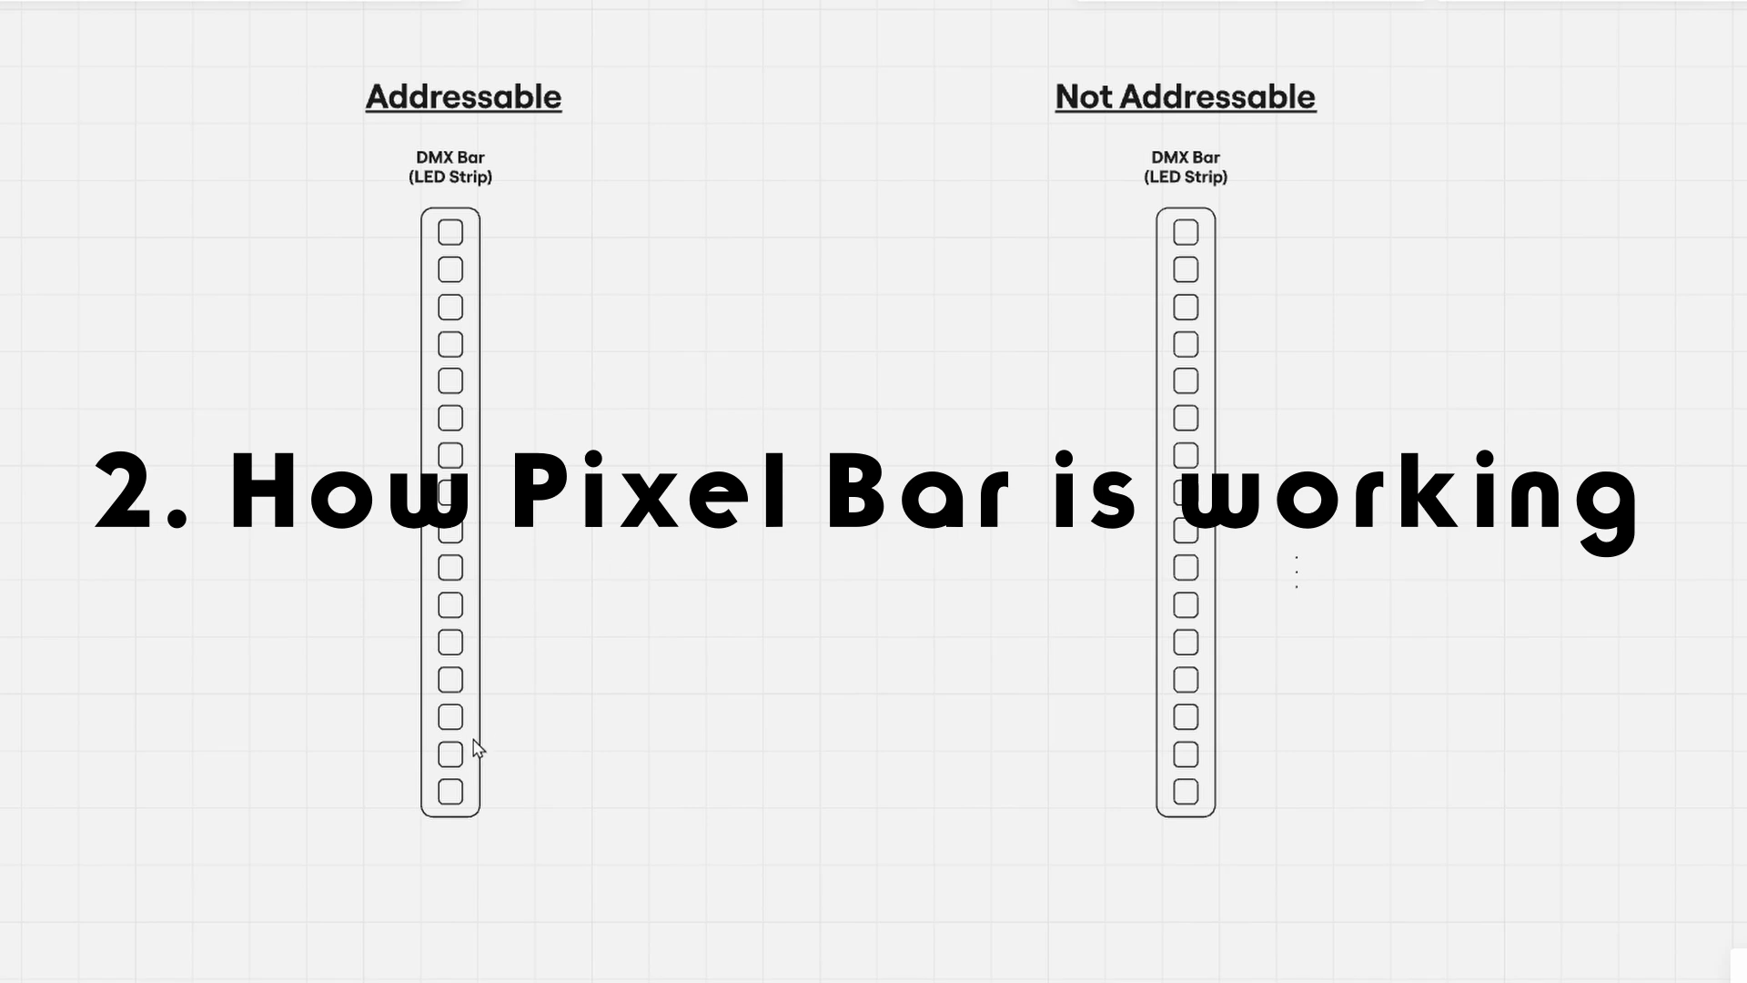
Switch to the whiteboard and examine the addressable and non-addressable LED bar diagrams and the lowest pixel's R, G and B channel labels.
left_click(476, 747)
scroll(631, 877, "up", 5, "ctrl")
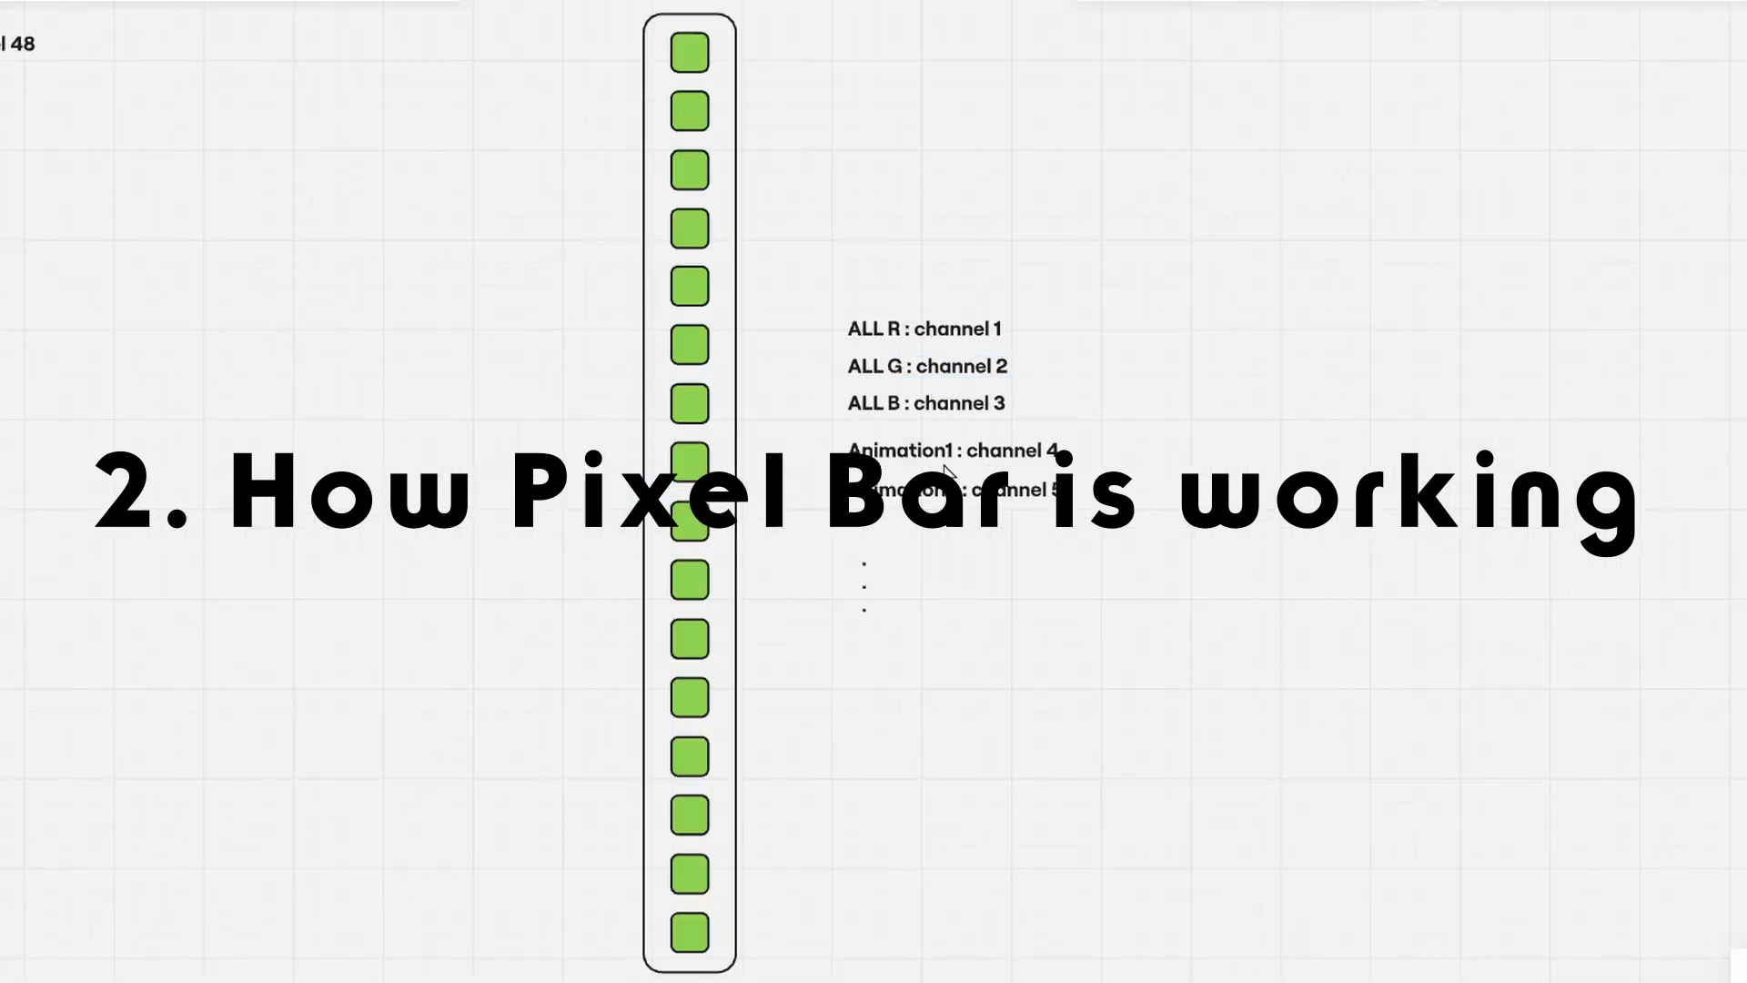
left_click(1056, 455)
left_click(1039, 651)
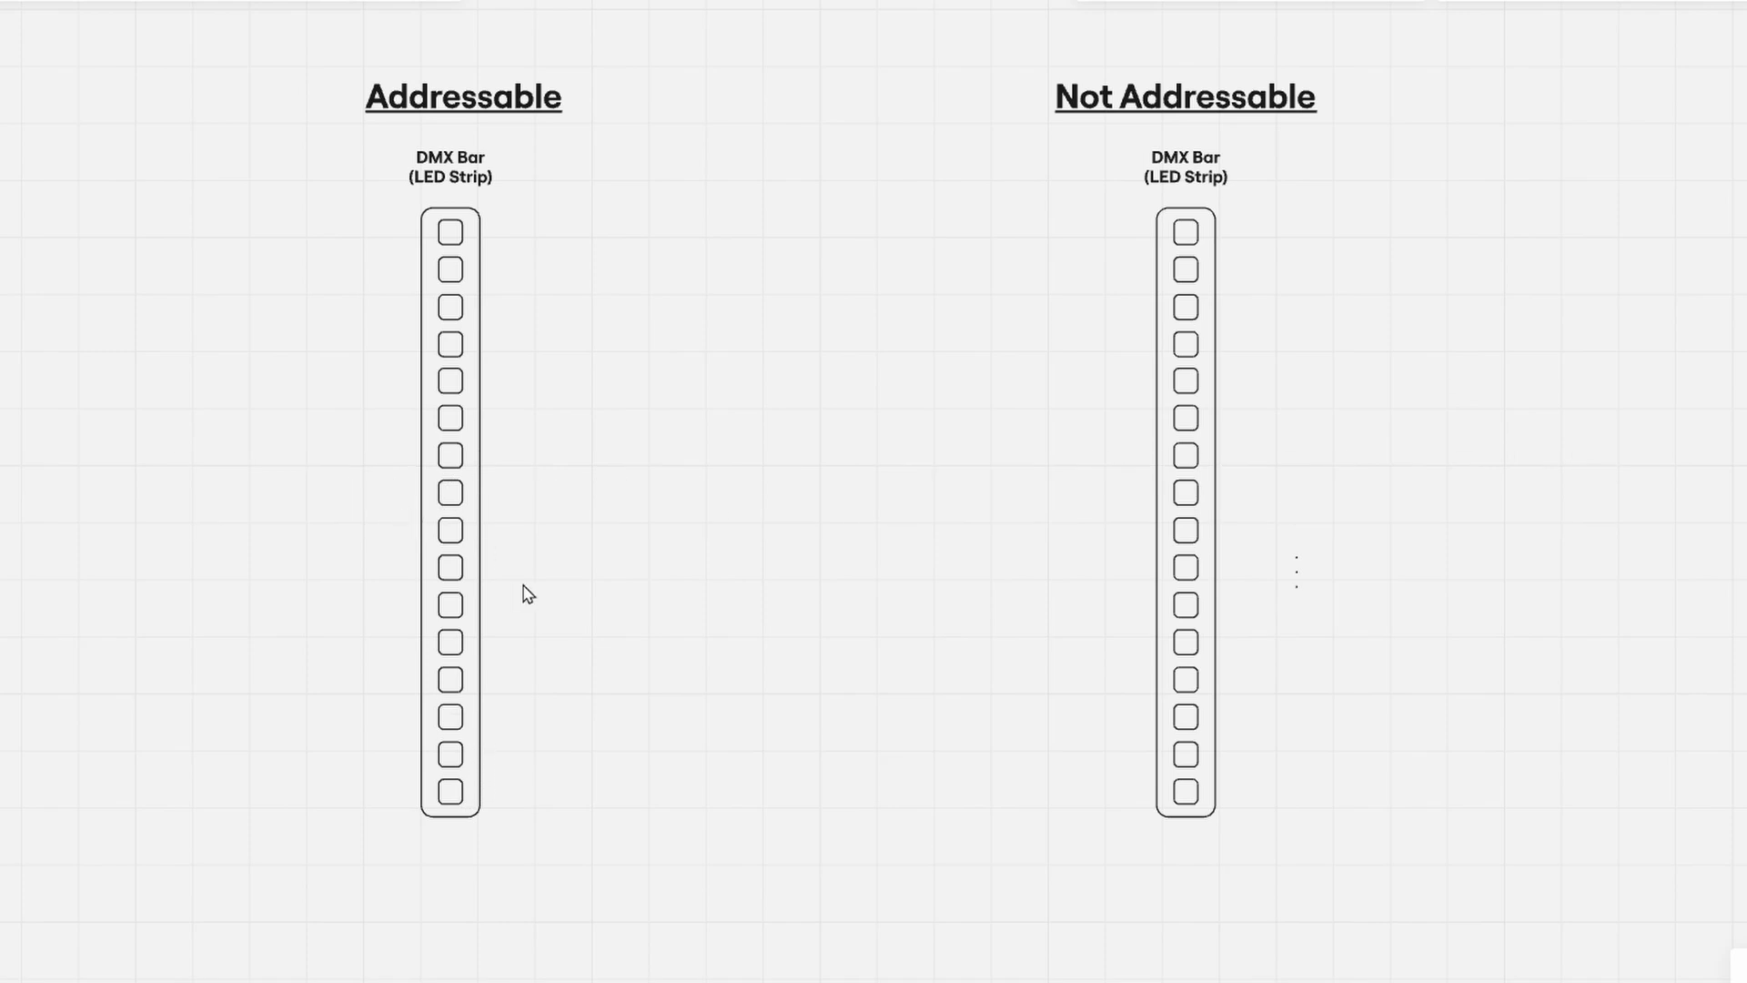
left_click_drag(599, 859, 393, 165)
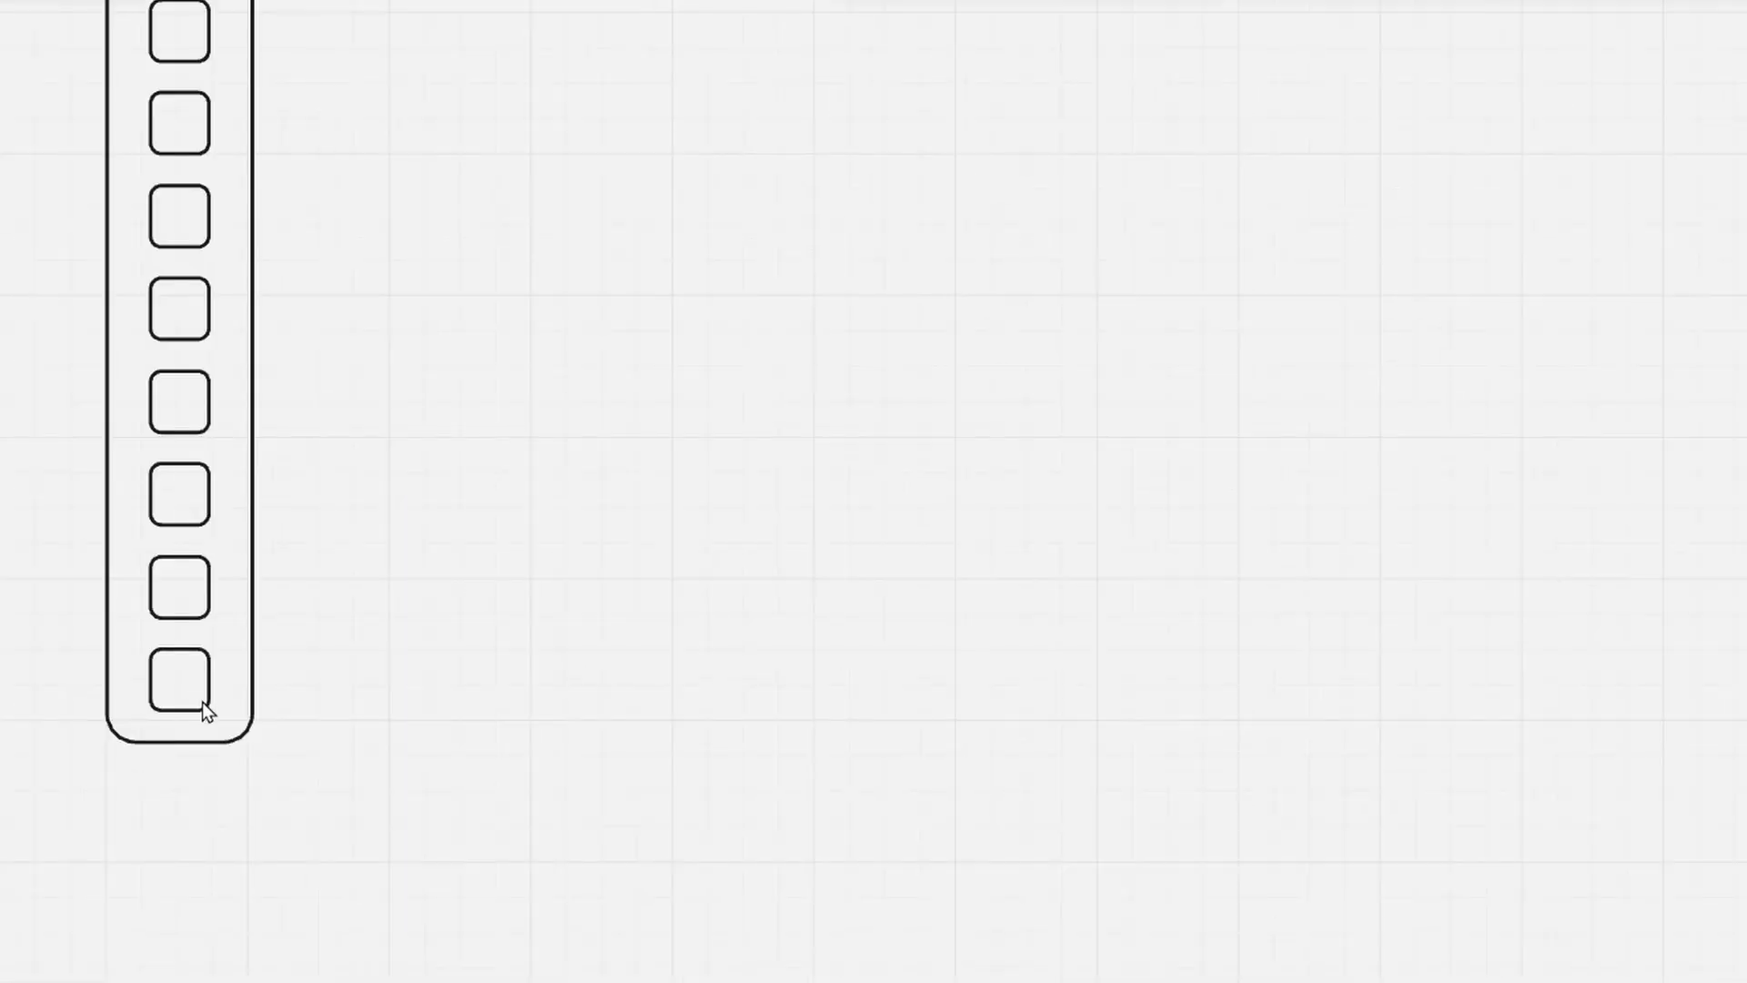
left_click(202, 701)
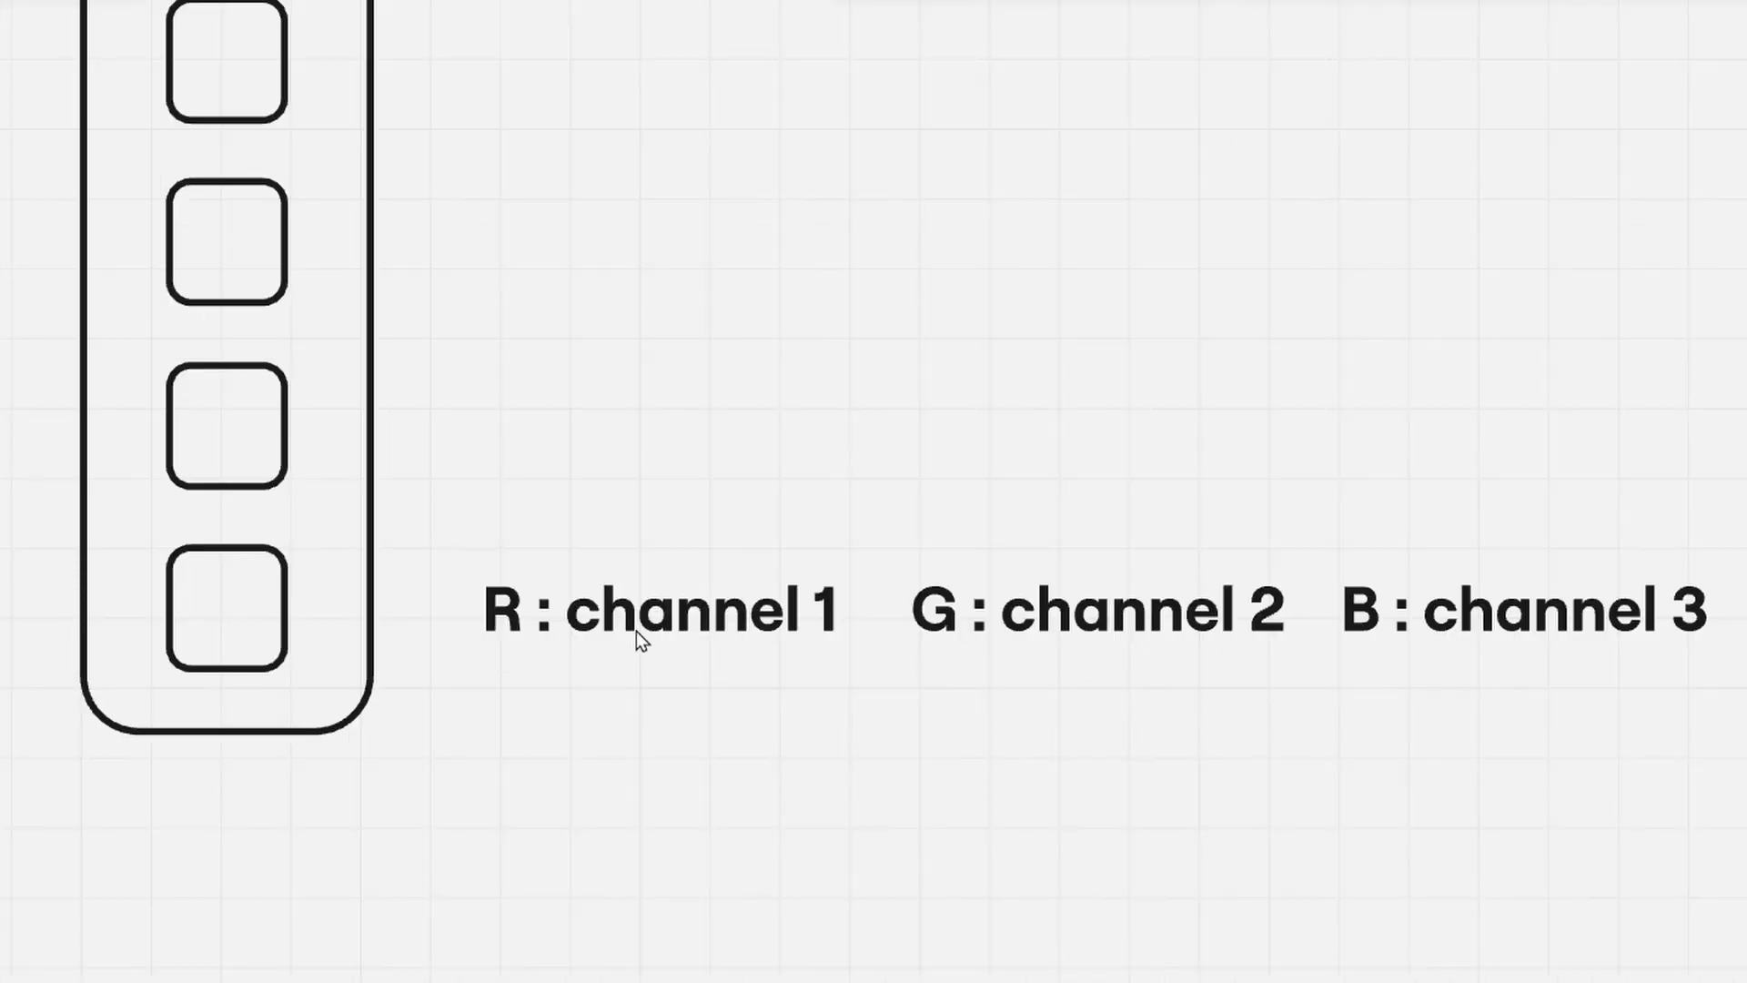
left_click(641, 641)
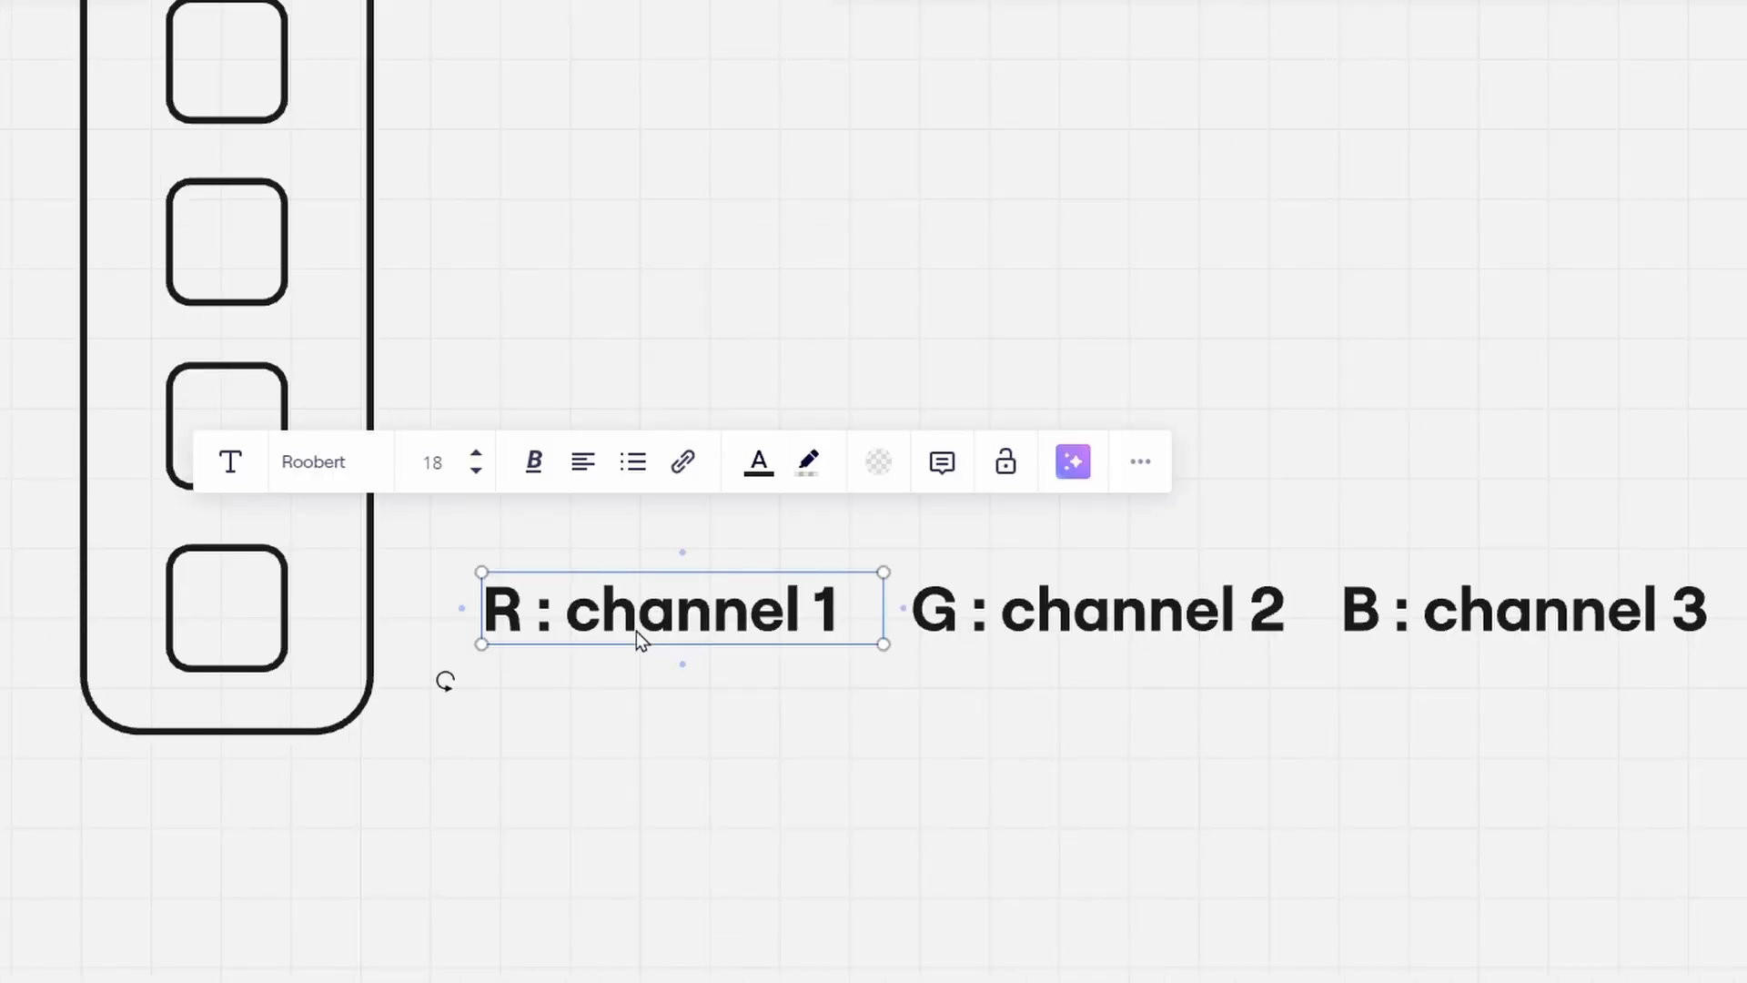
left_click(1111, 626)
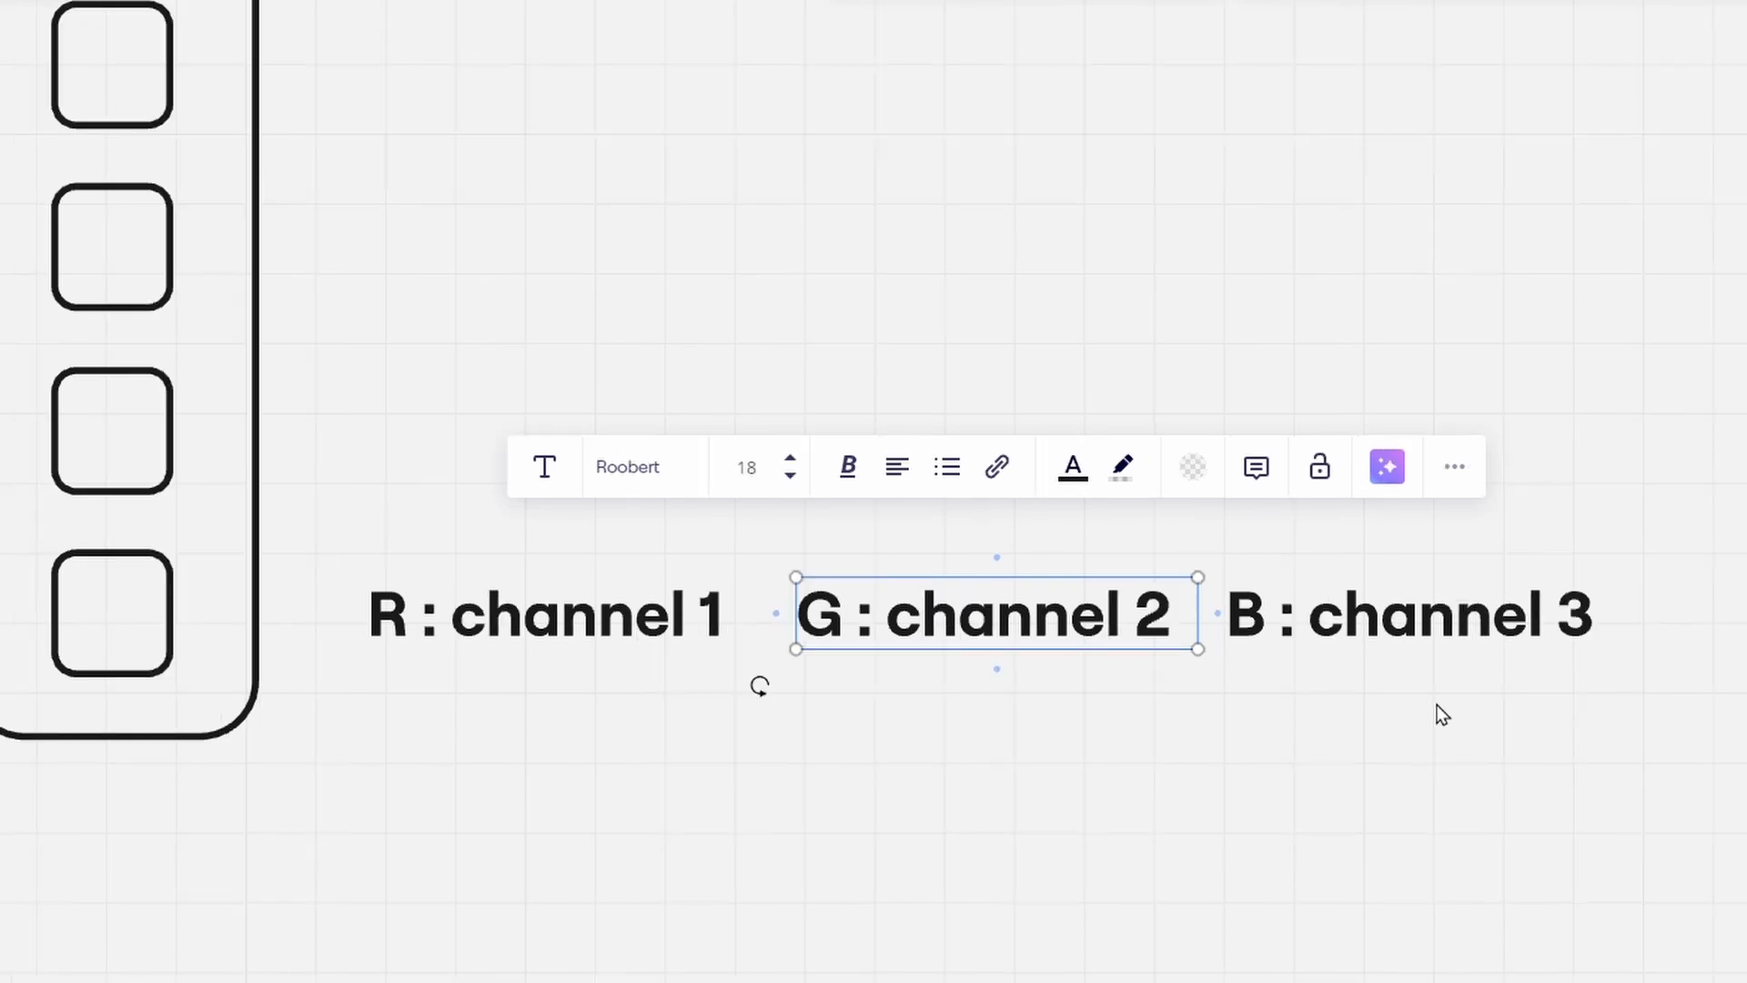
left_click(1376, 630)
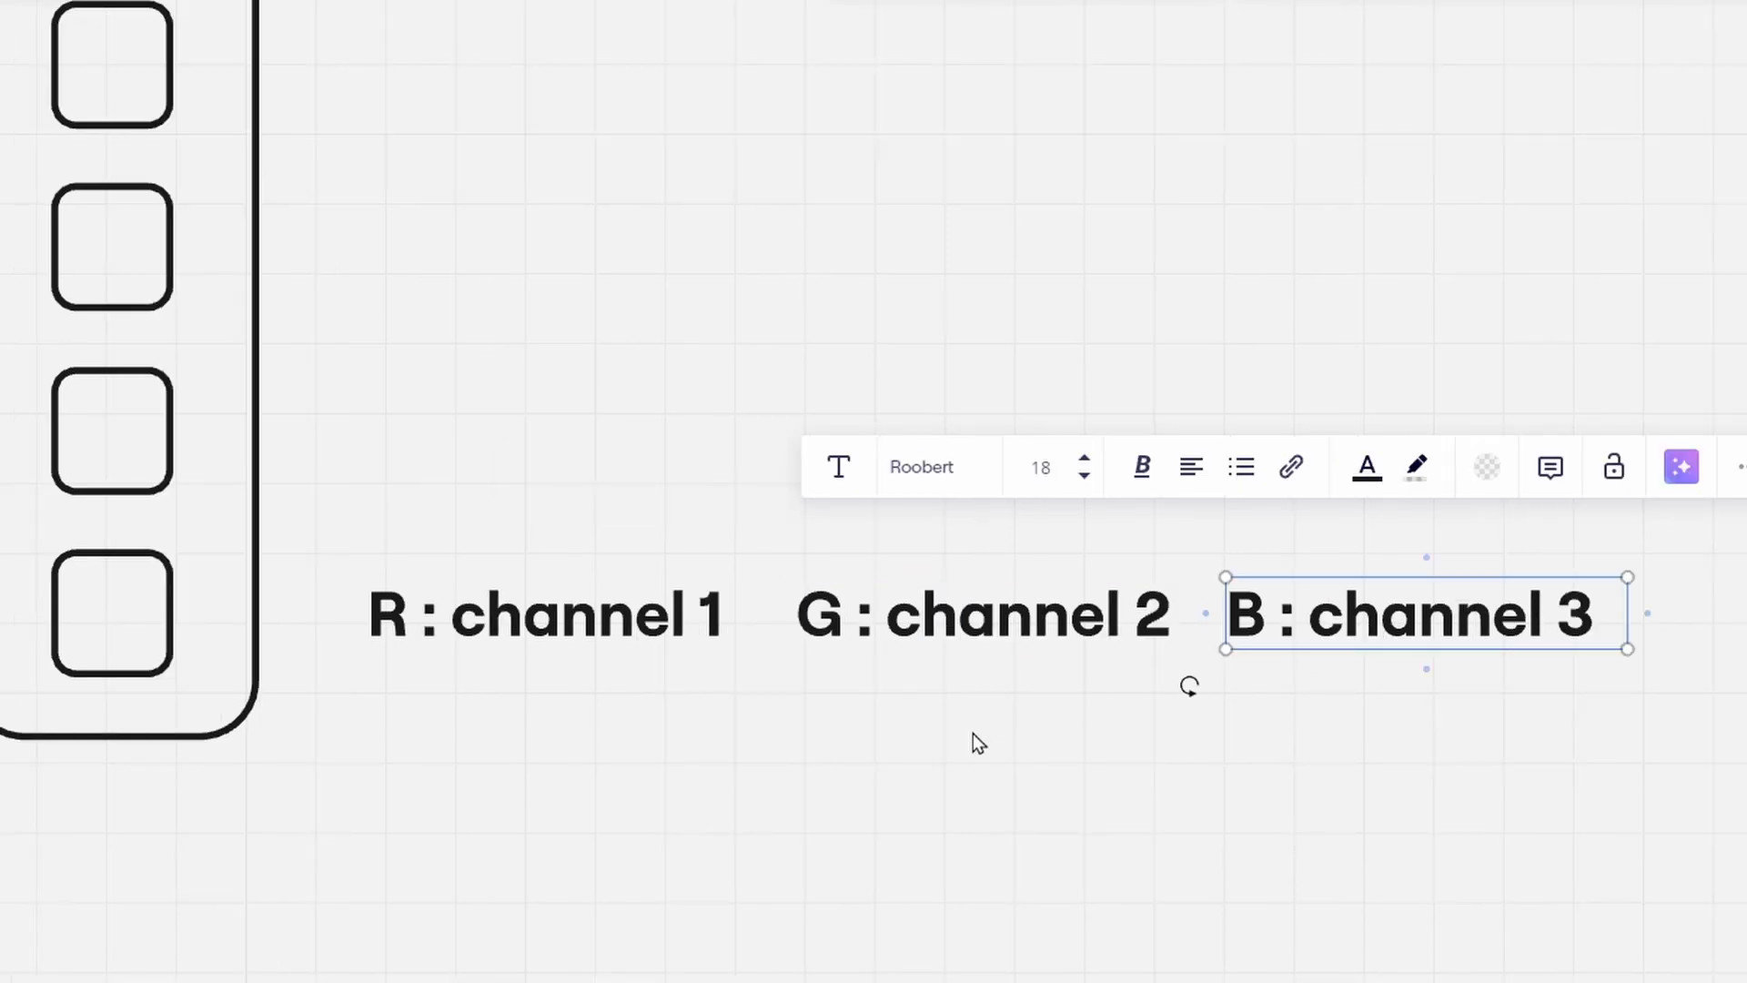
Fill the lowest pixel of the addressable bar red, matching the "R : channel 1" label.
left_click(535, 636)
left_click(127, 649)
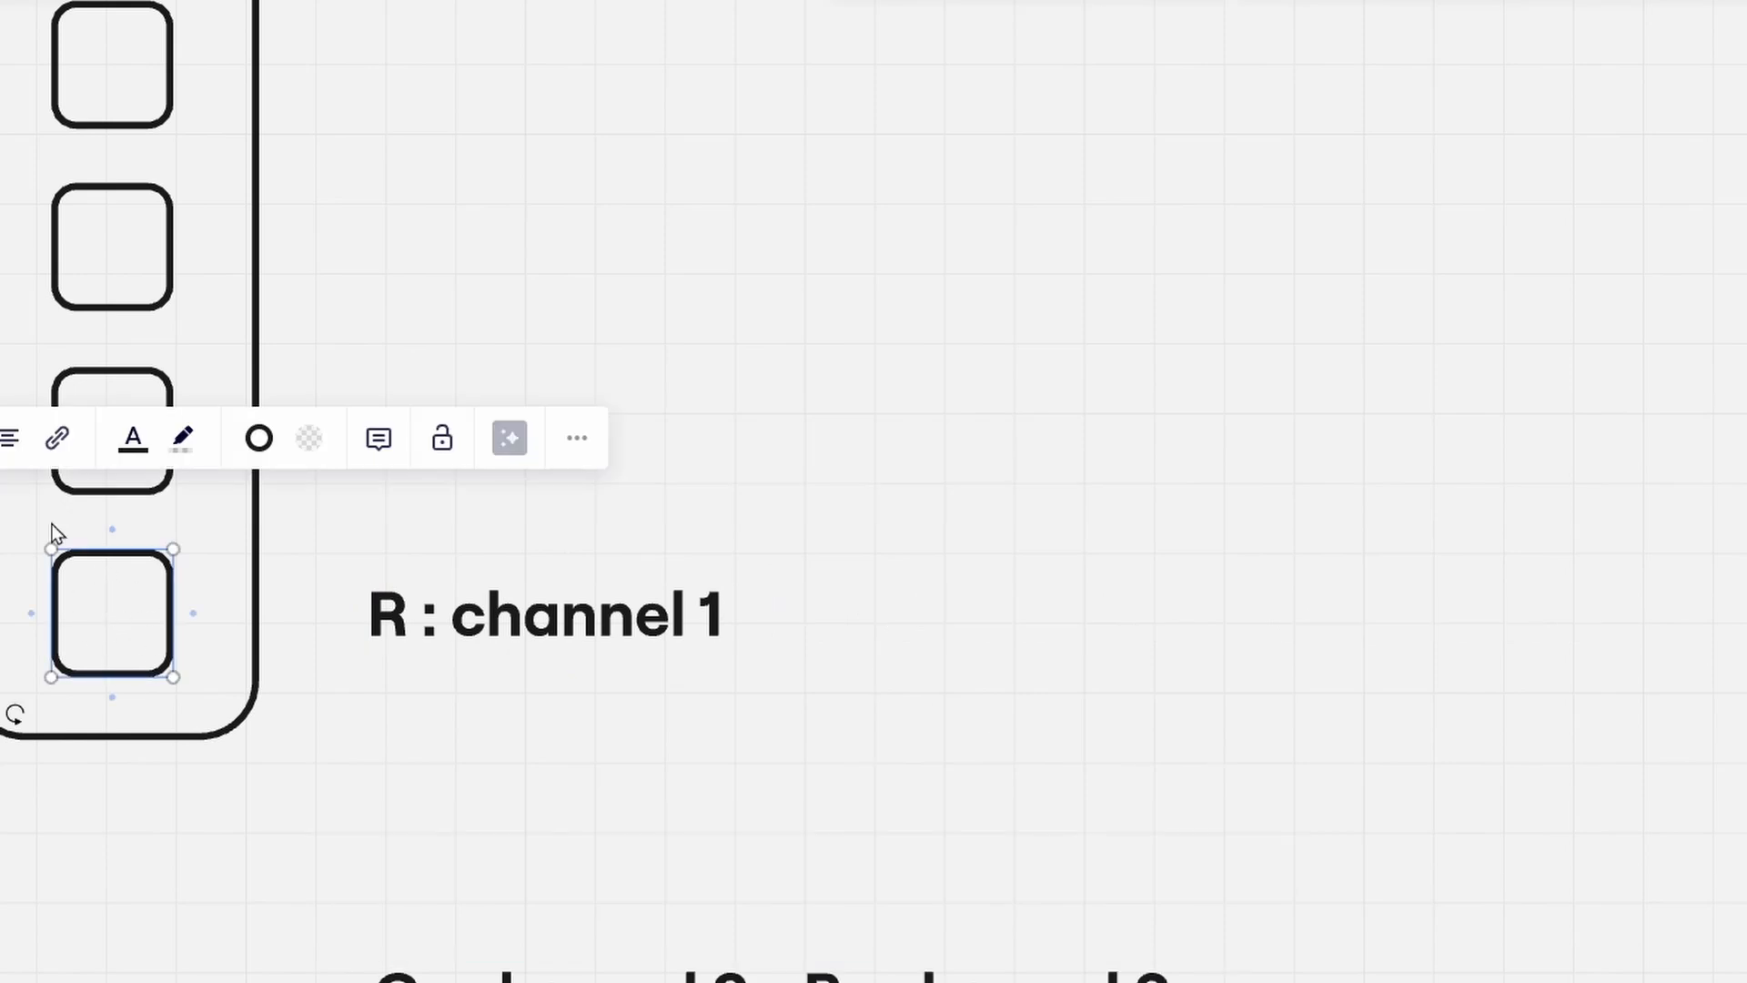
left_click(310, 438)
left_click(227, 627)
left_click(615, 765)
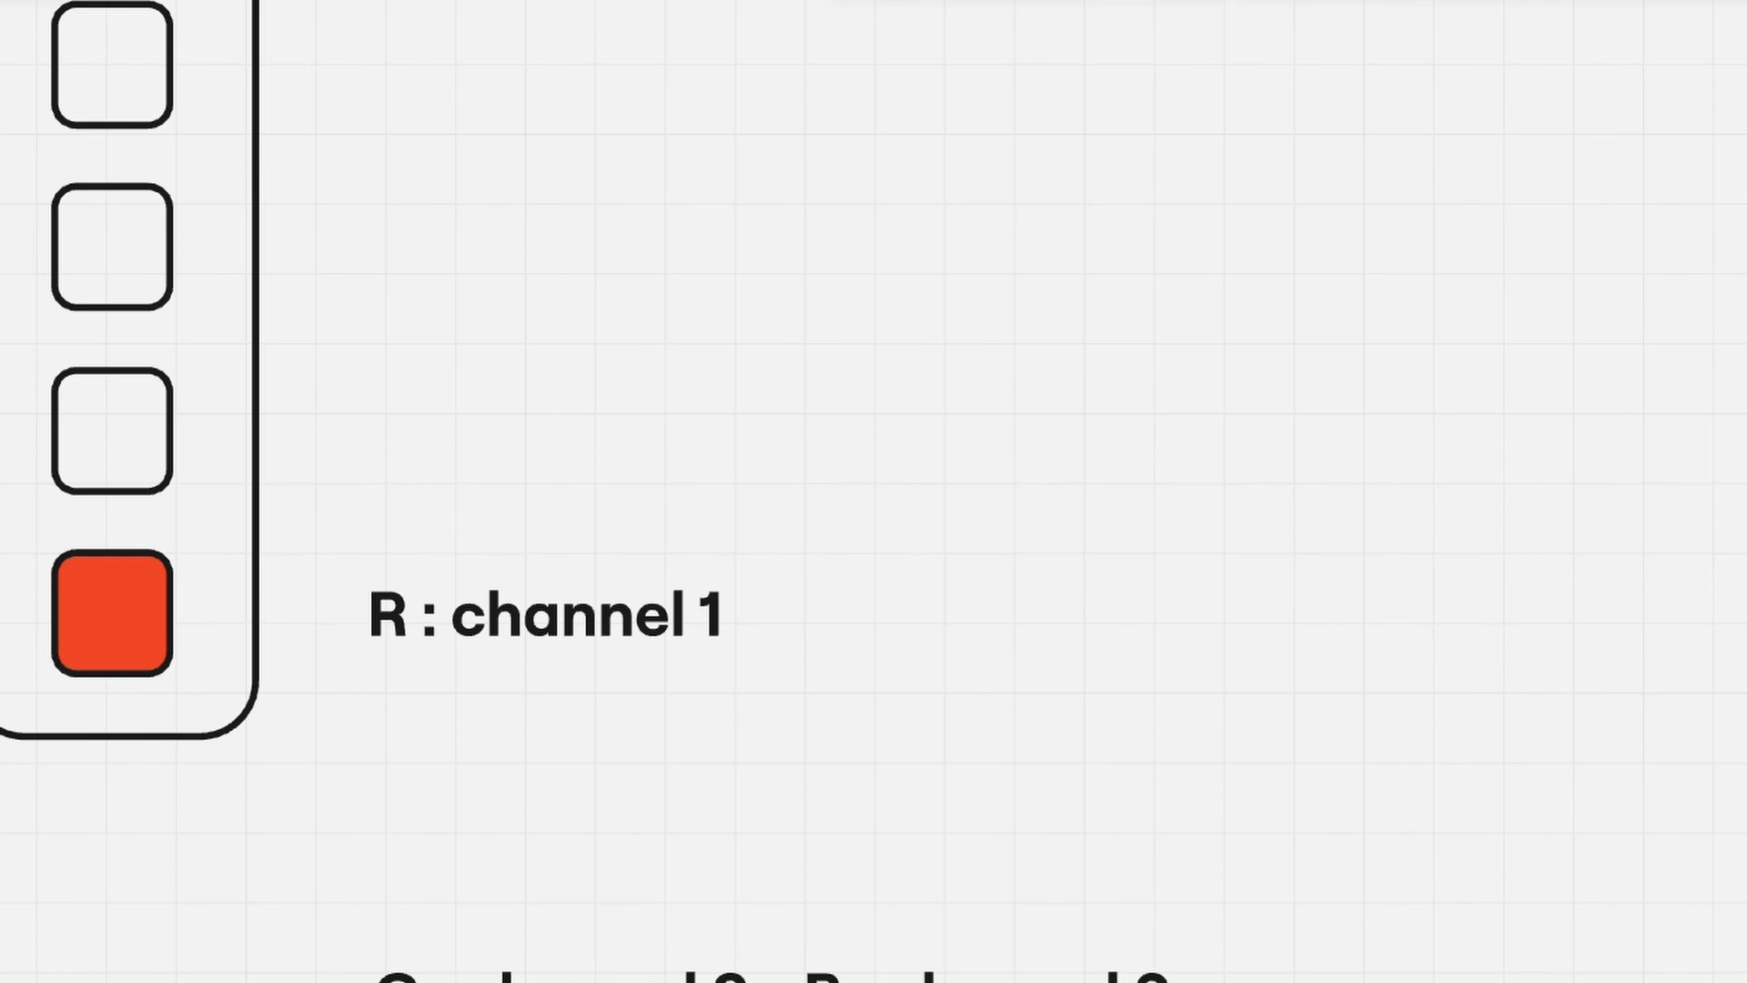
Place the "G : channel 2" label beside the addressable bar's lowest pixel and fill that pixel green.
left_click_drag(558, 982, 965, 626)
left_click(310, 437)
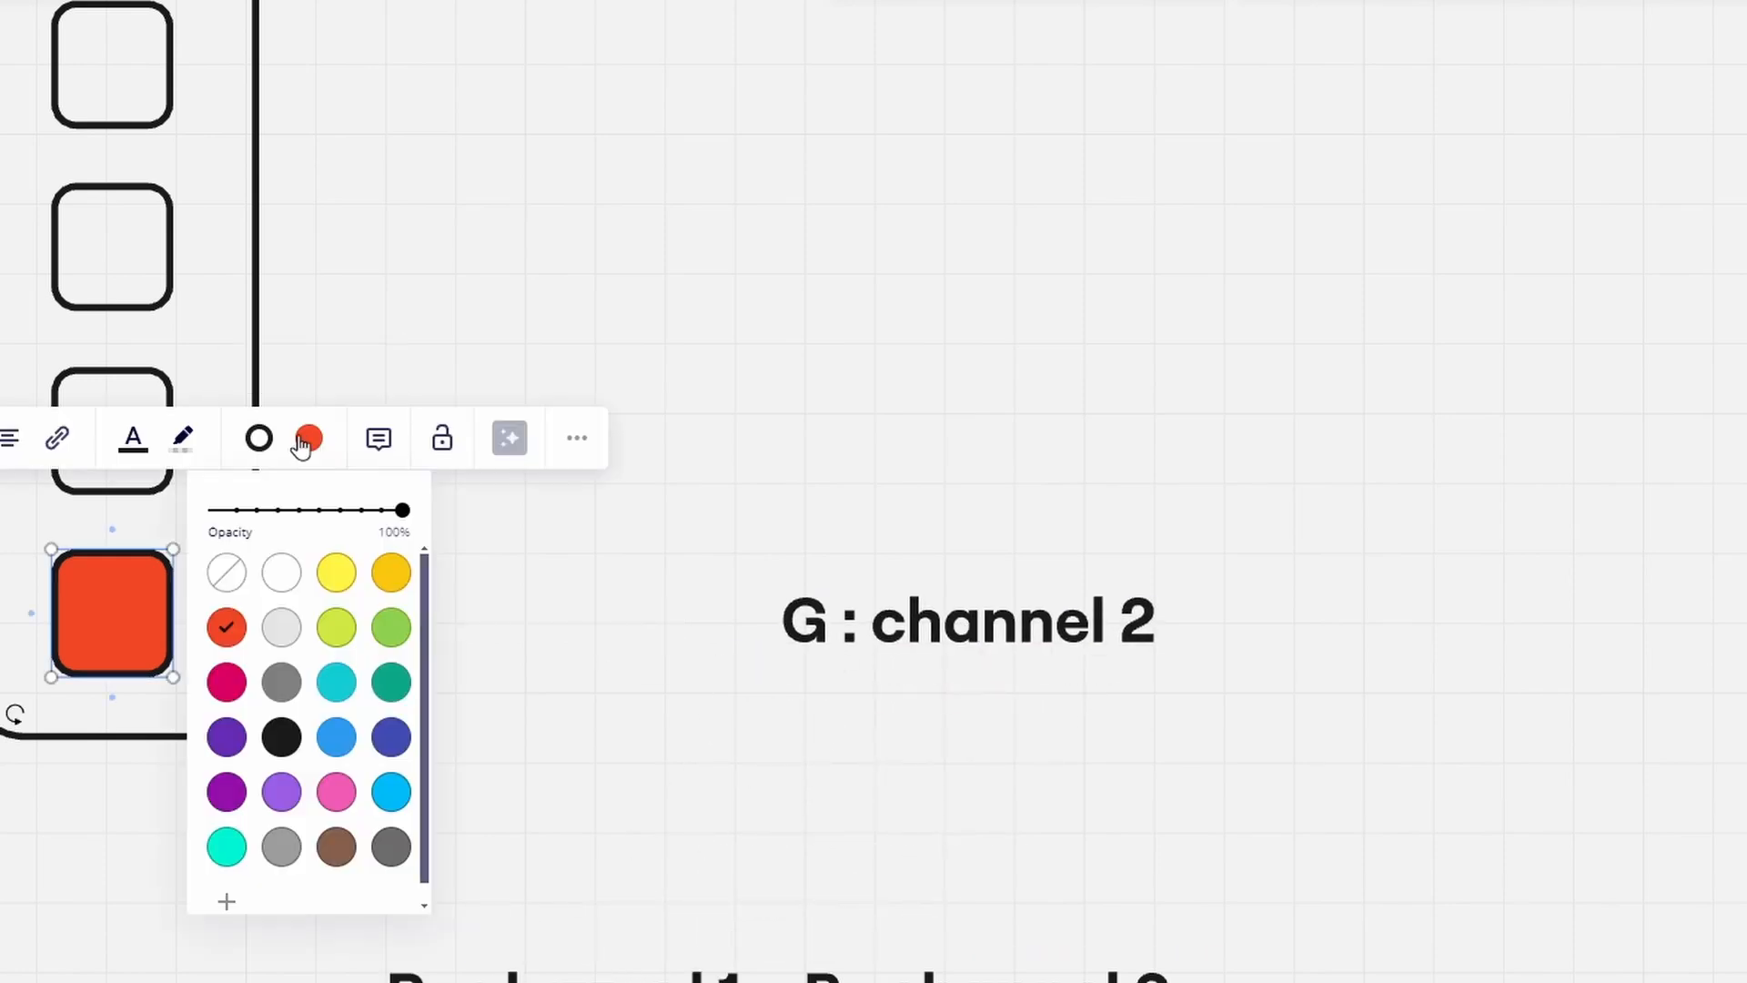
left_click(391, 627)
left_click(626, 709)
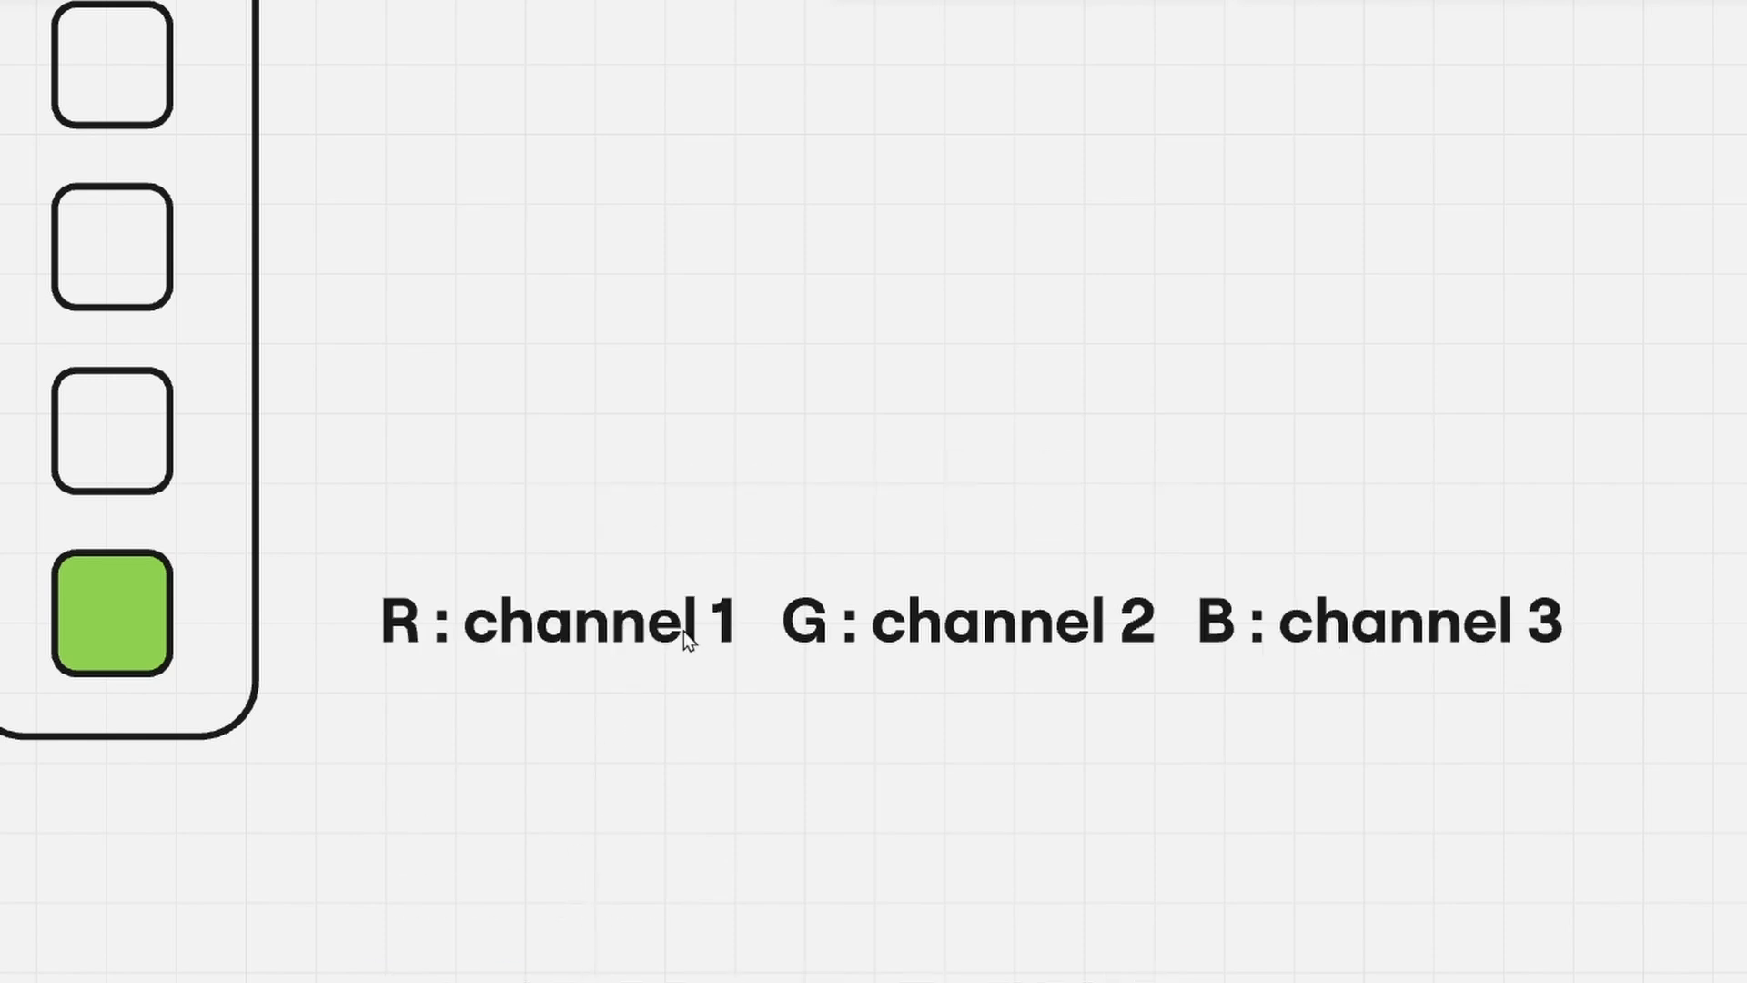
Examine the addressable bar's individual pixels from the lowest to the highest, relating them to the three channels used per pixel.
left_click(156, 601)
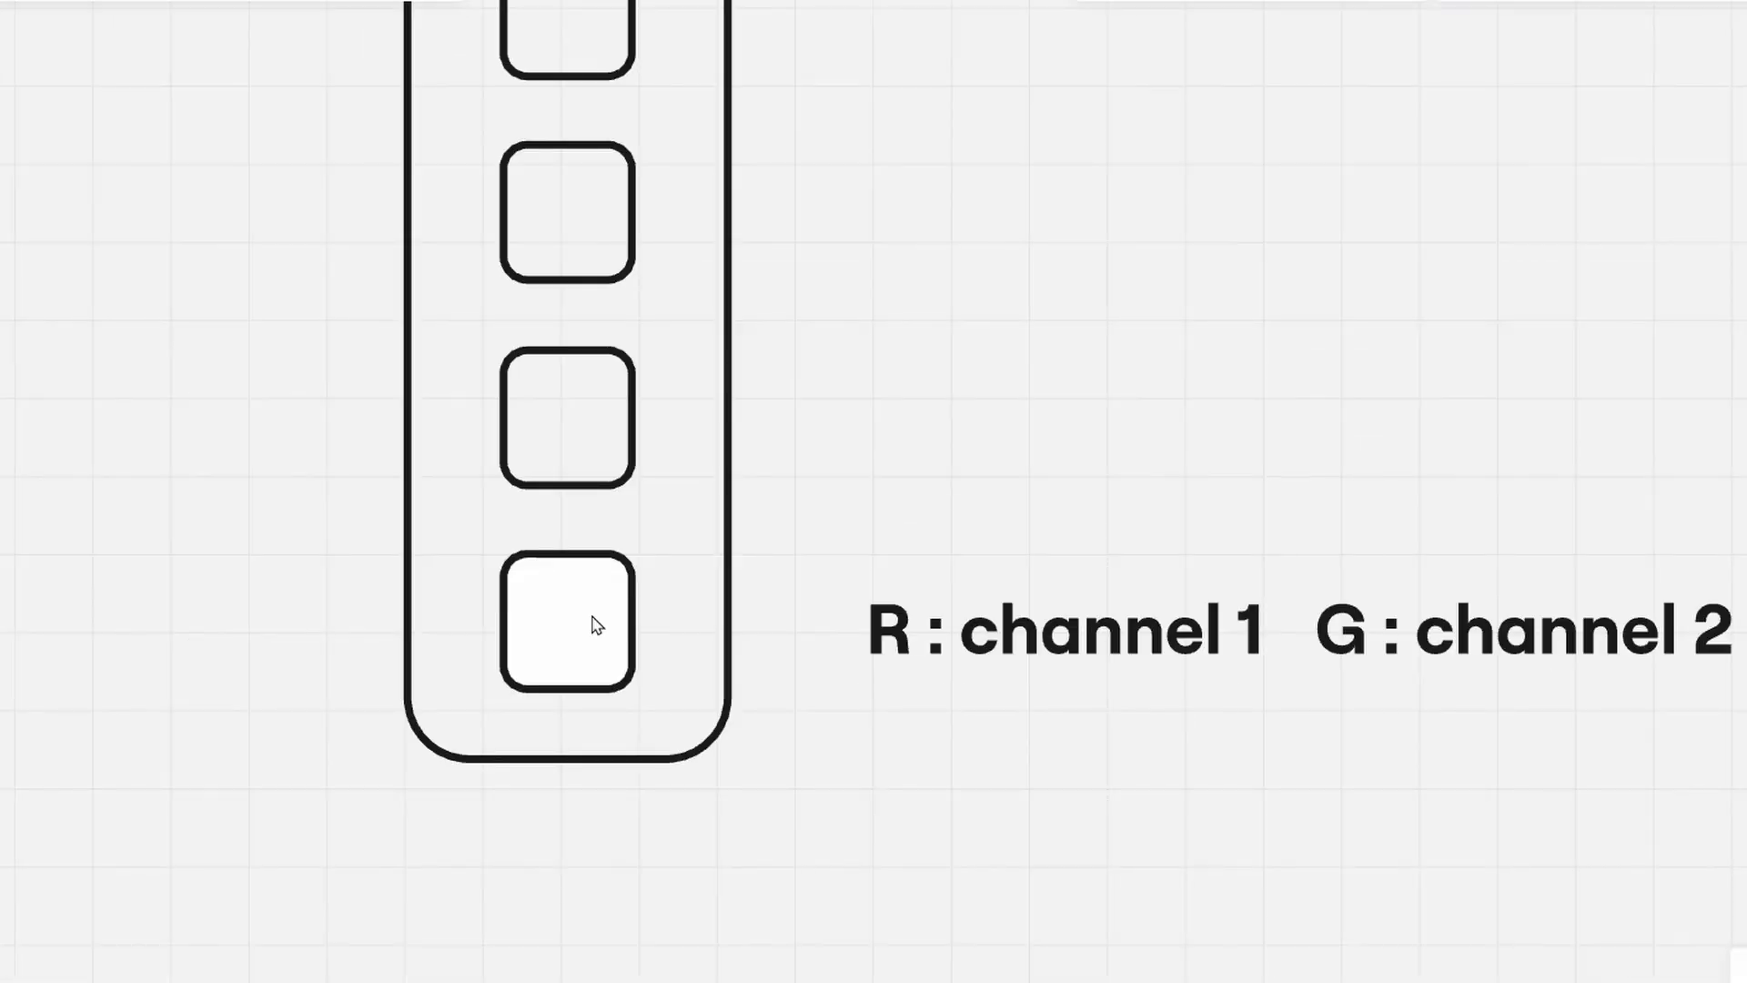
left_click(597, 625)
left_click(585, 397)
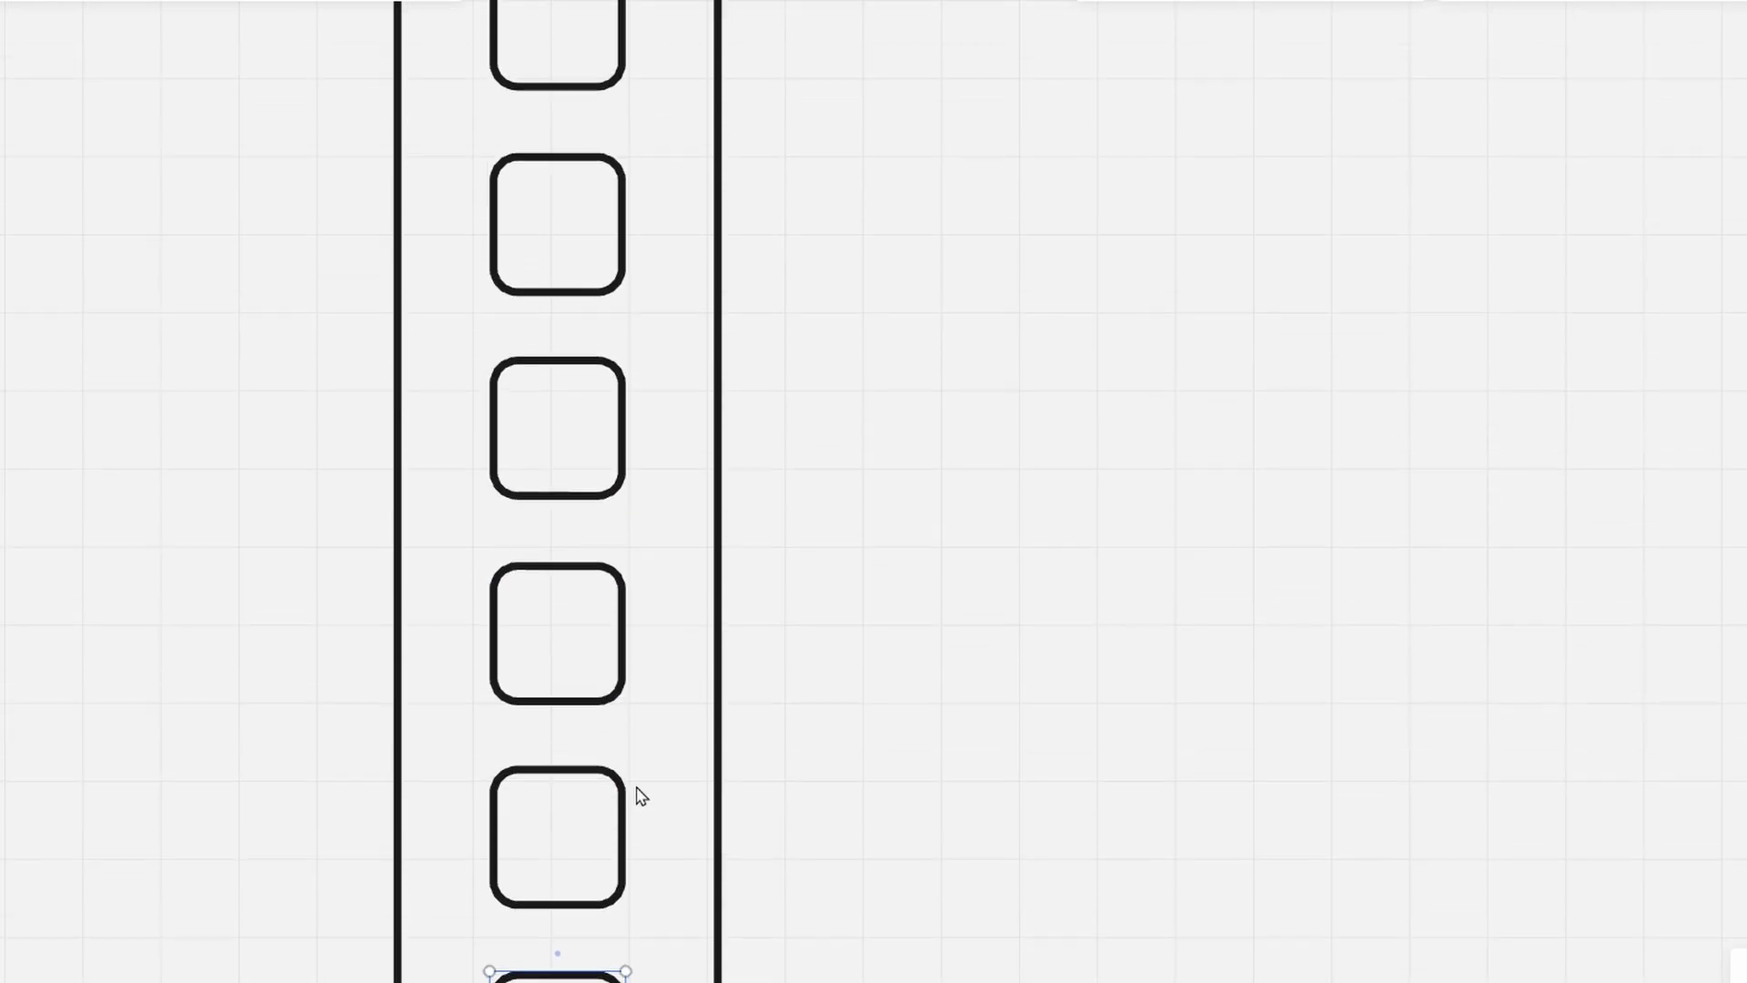
left_click(596, 799)
left_click(571, 573)
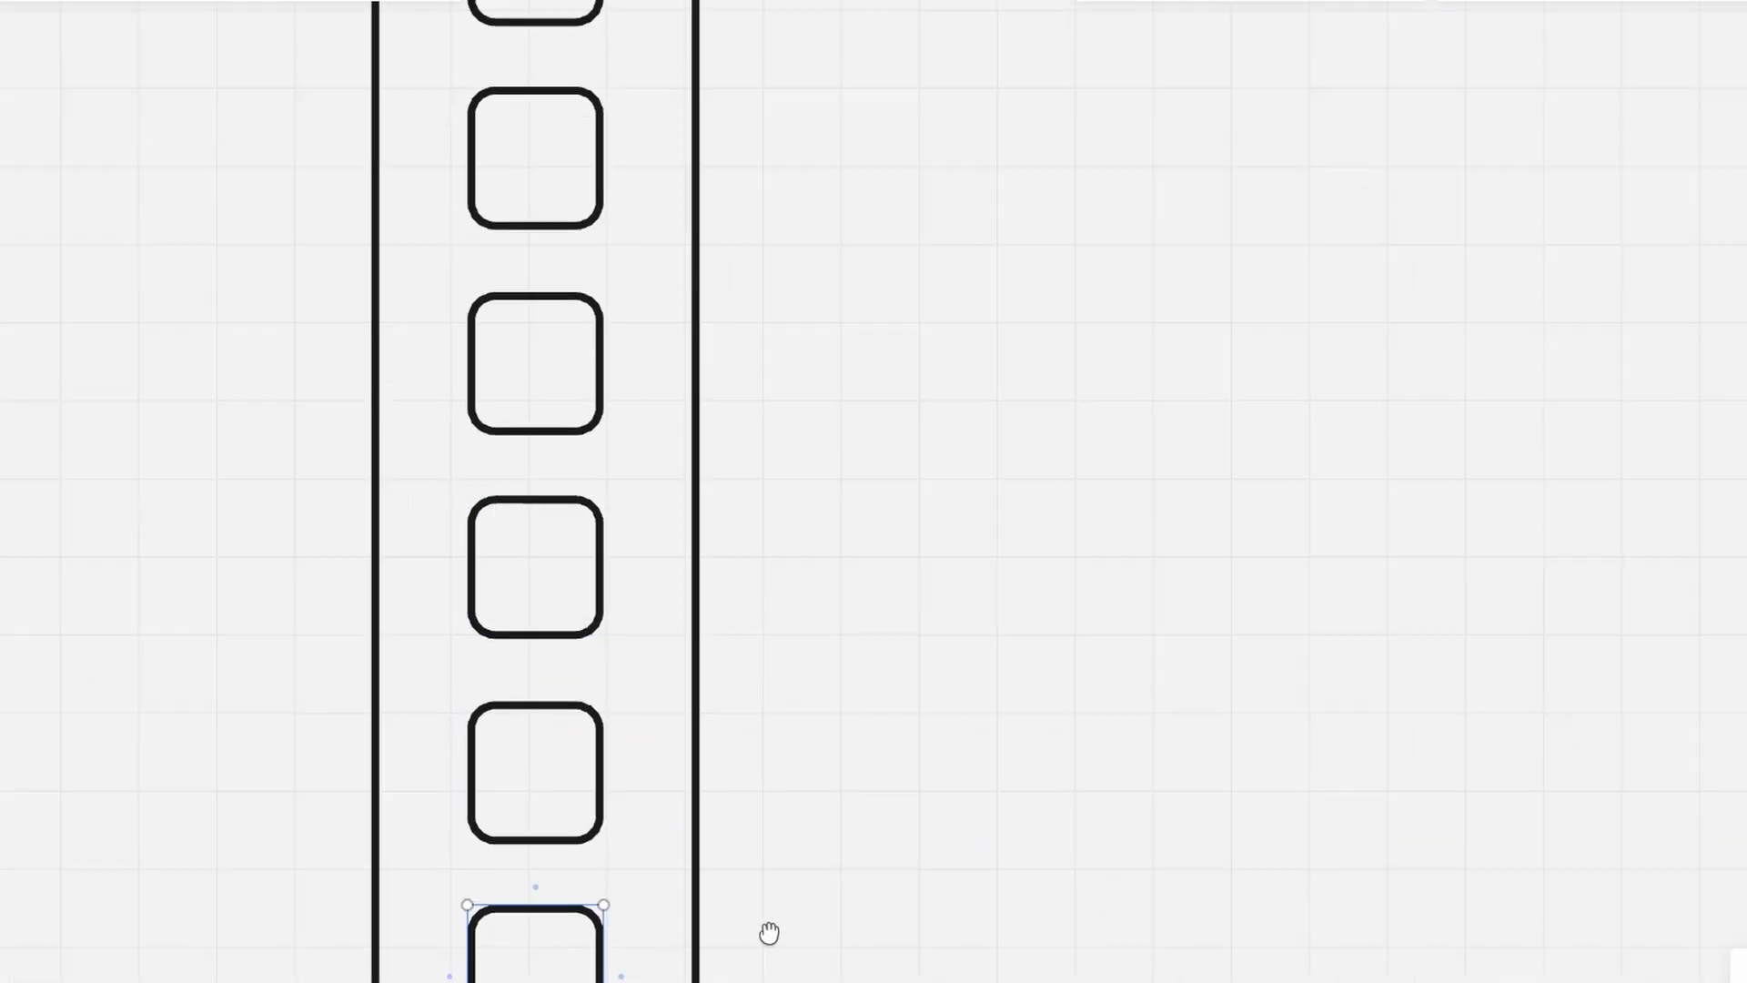
scroll(734, 643, "down", 5)
middle_click_drag(894, 470, 862, 682)
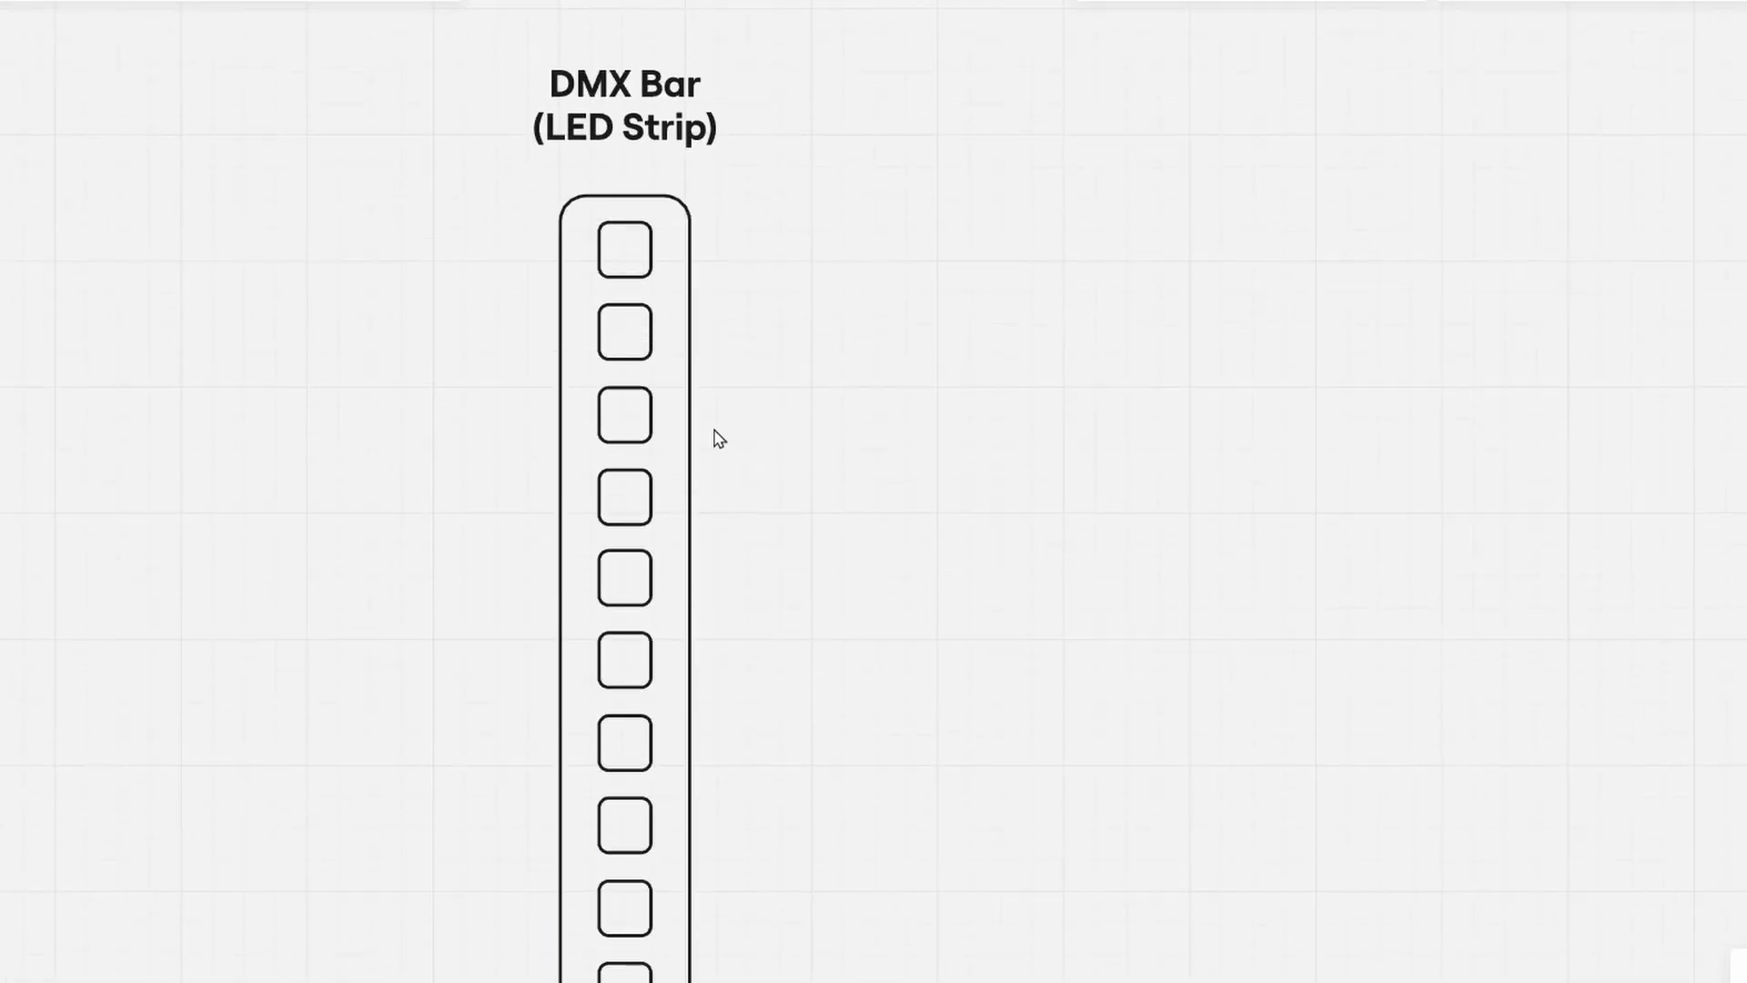
left_click(623, 242)
middle_click_drag(894, 473, 868, 378)
scroll(860, 482, "down", 3)
middle_click_drag(859, 482, 788, 222)
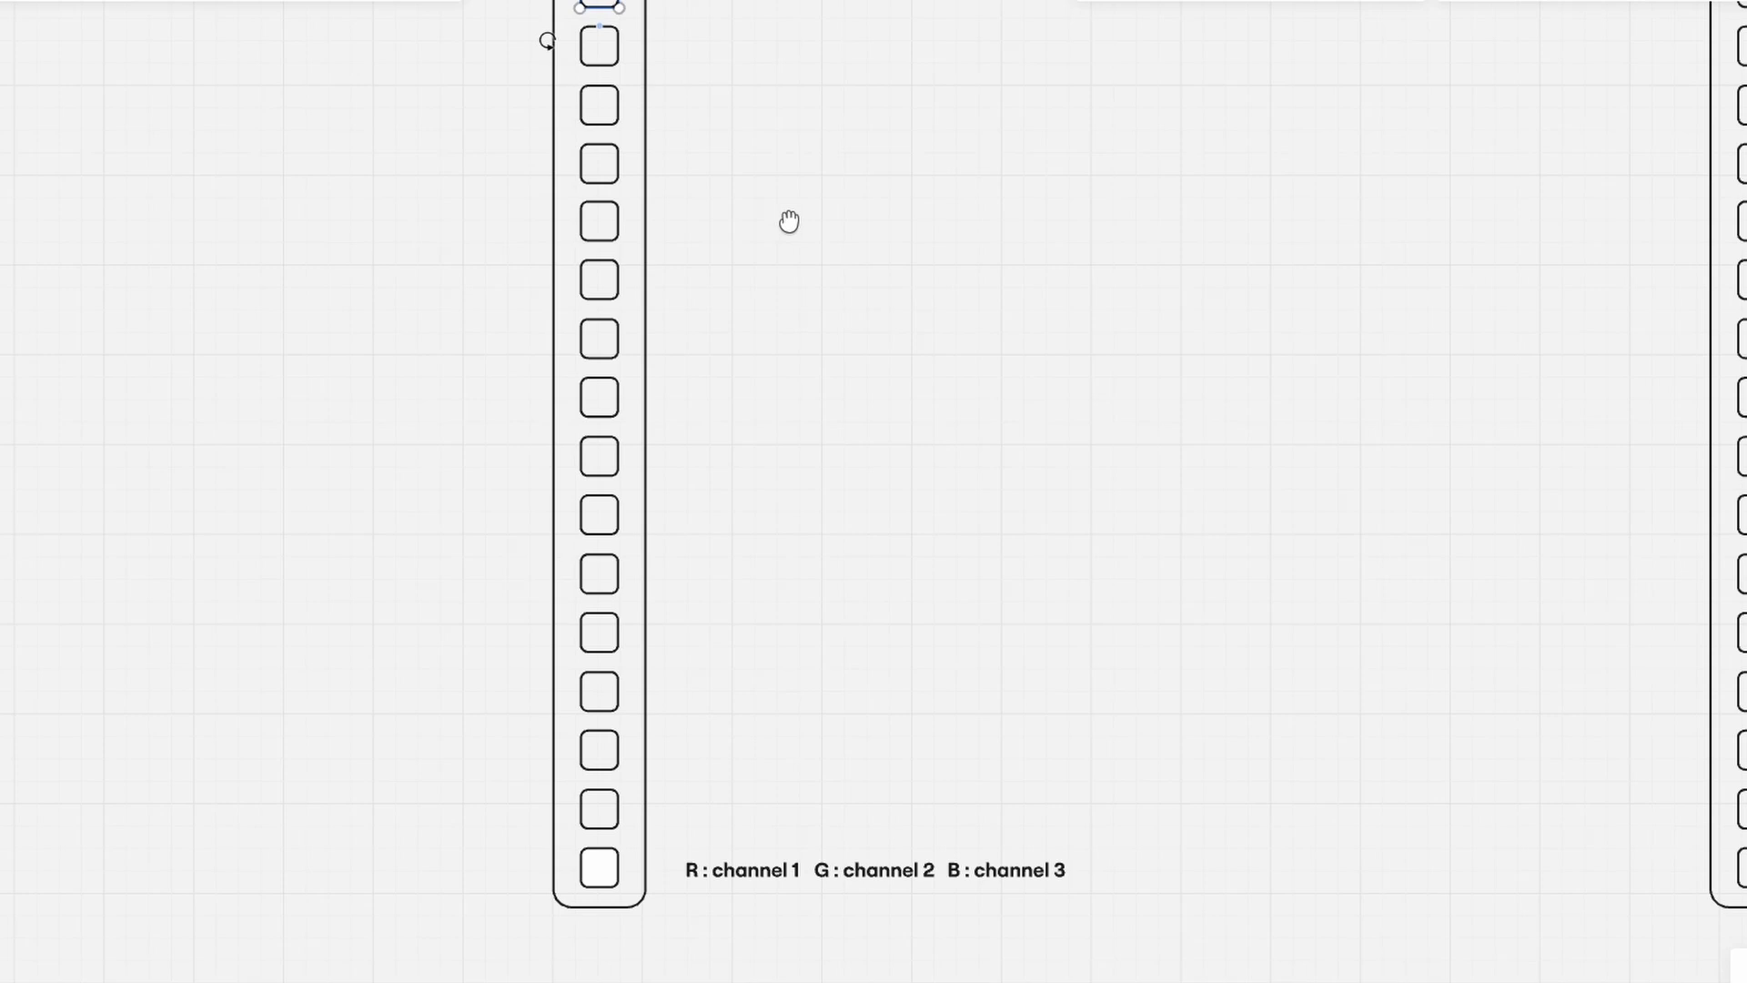
left_click(599, 867)
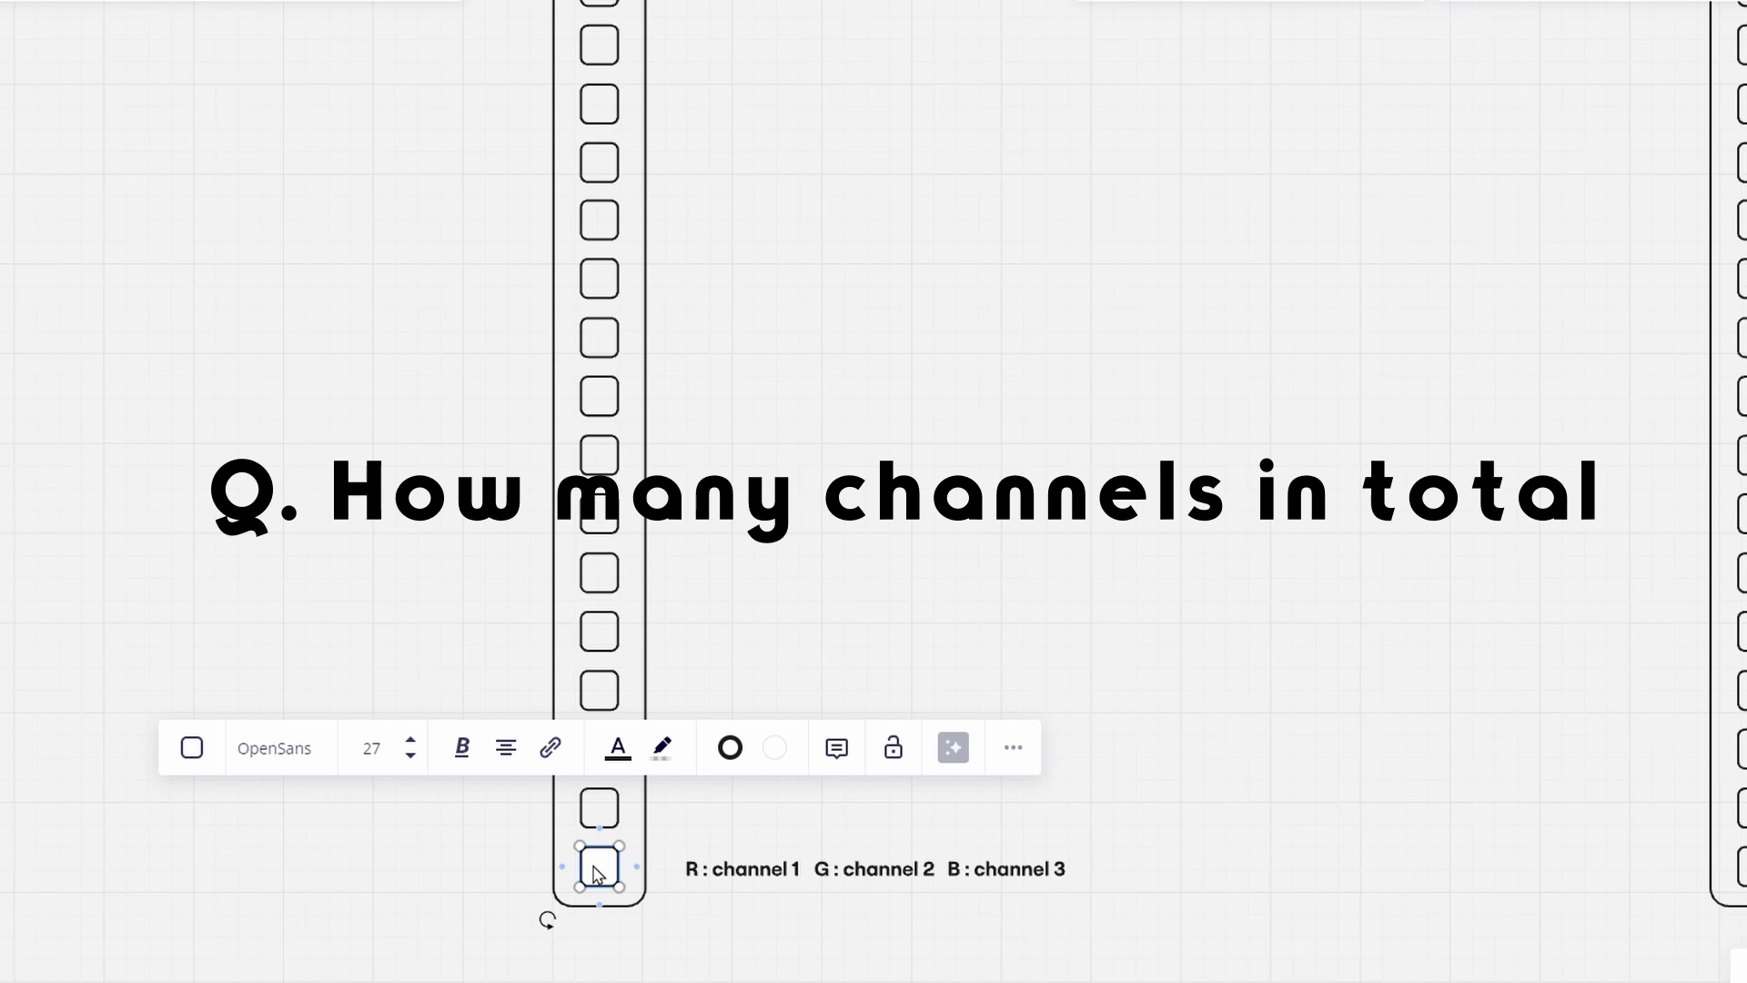
scroll(756, 160, "up", 2)
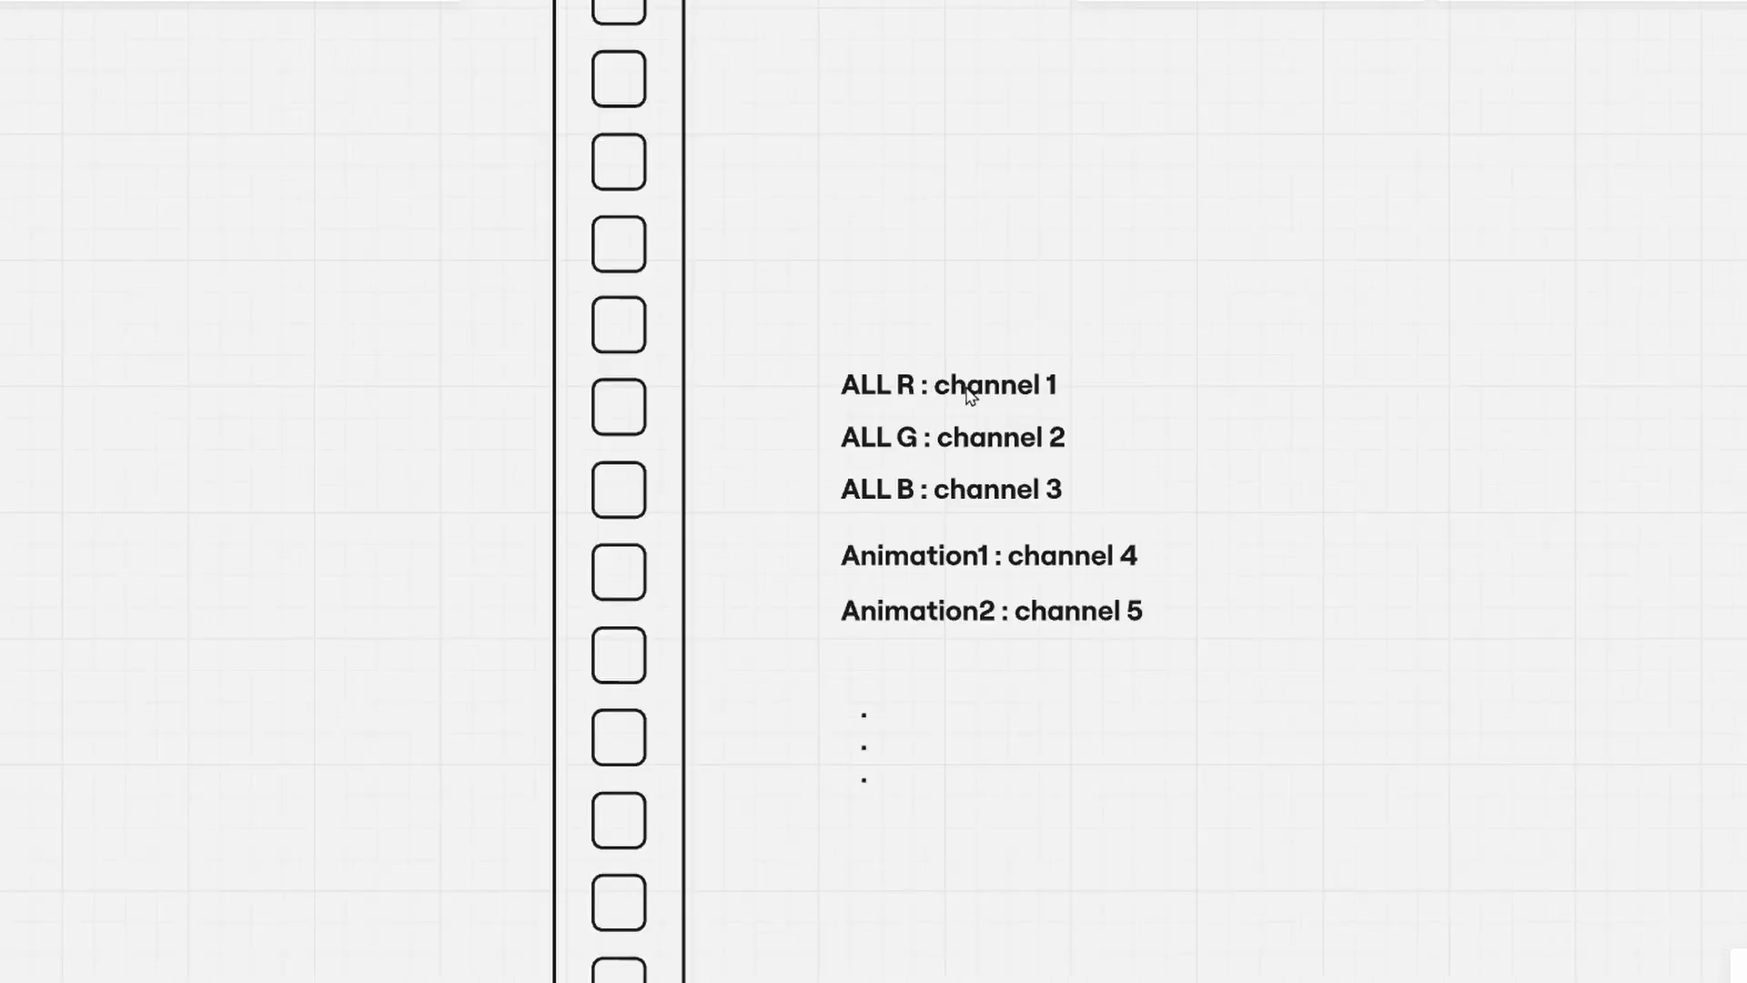
Review the non-addressable bar's channel list, covering the shared R, G and B channels and the animation channels.
left_click(967, 393)
left_click(892, 382)
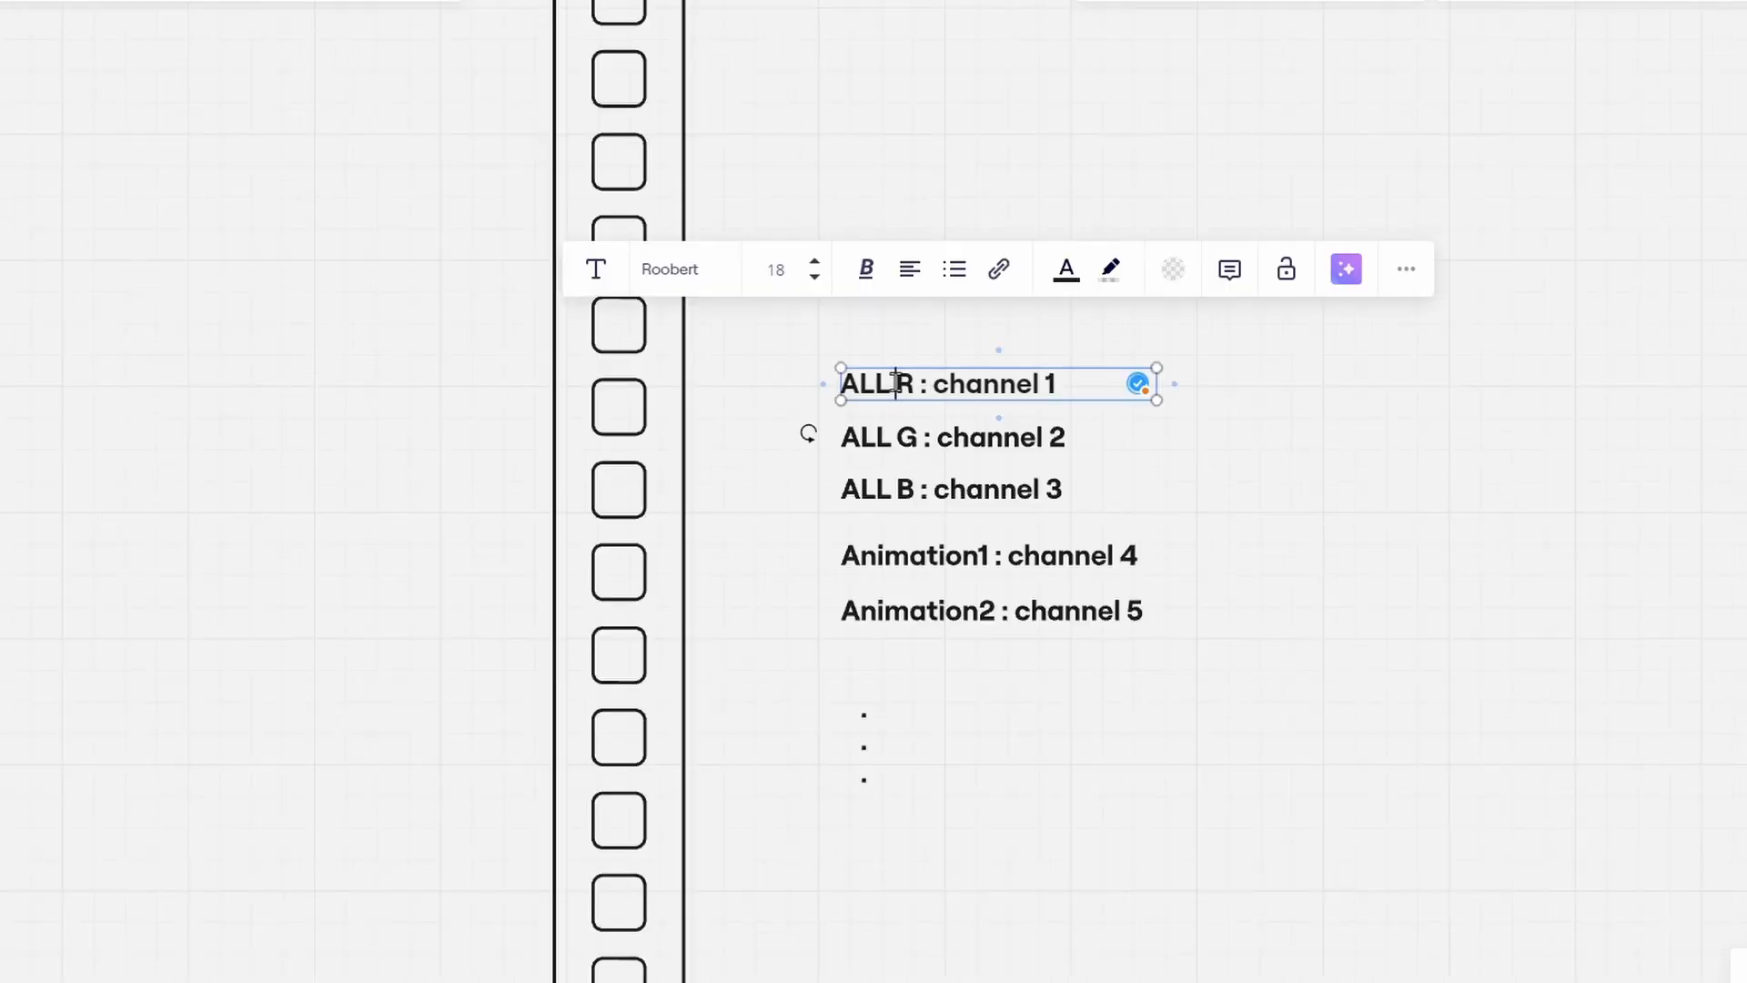
double_click(896, 383)
left_click(970, 361)
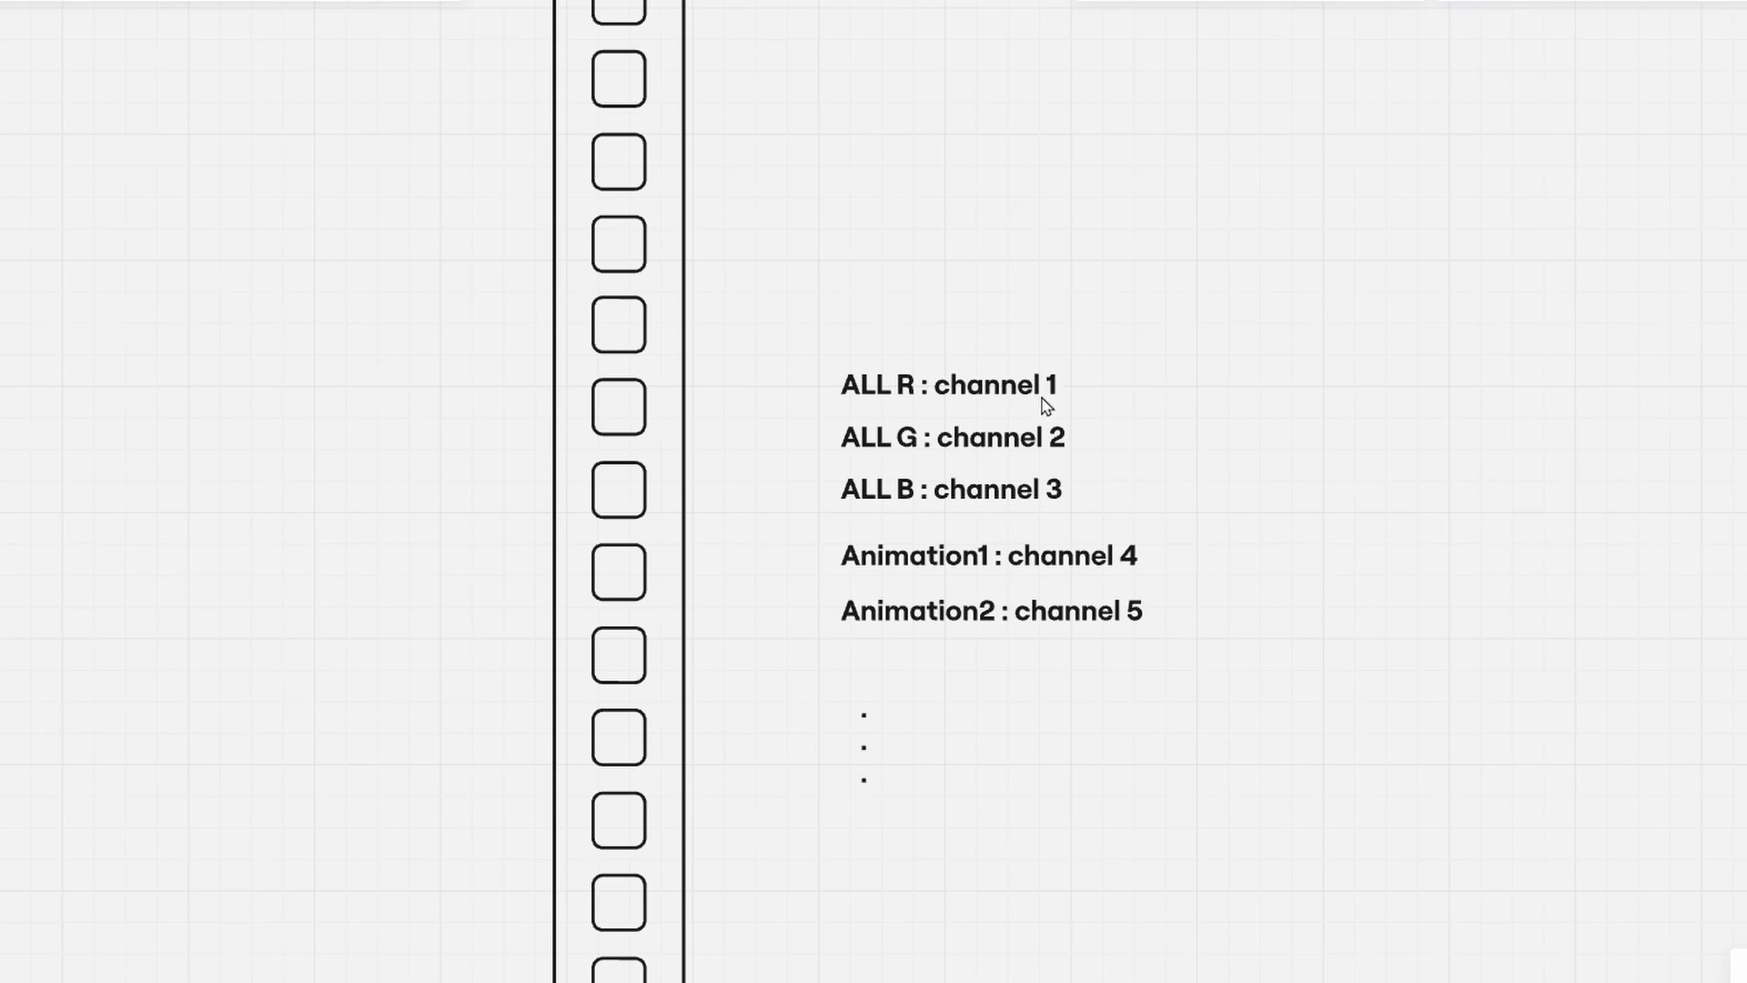
scroll(655, 63, "down", 2, "ctrl")
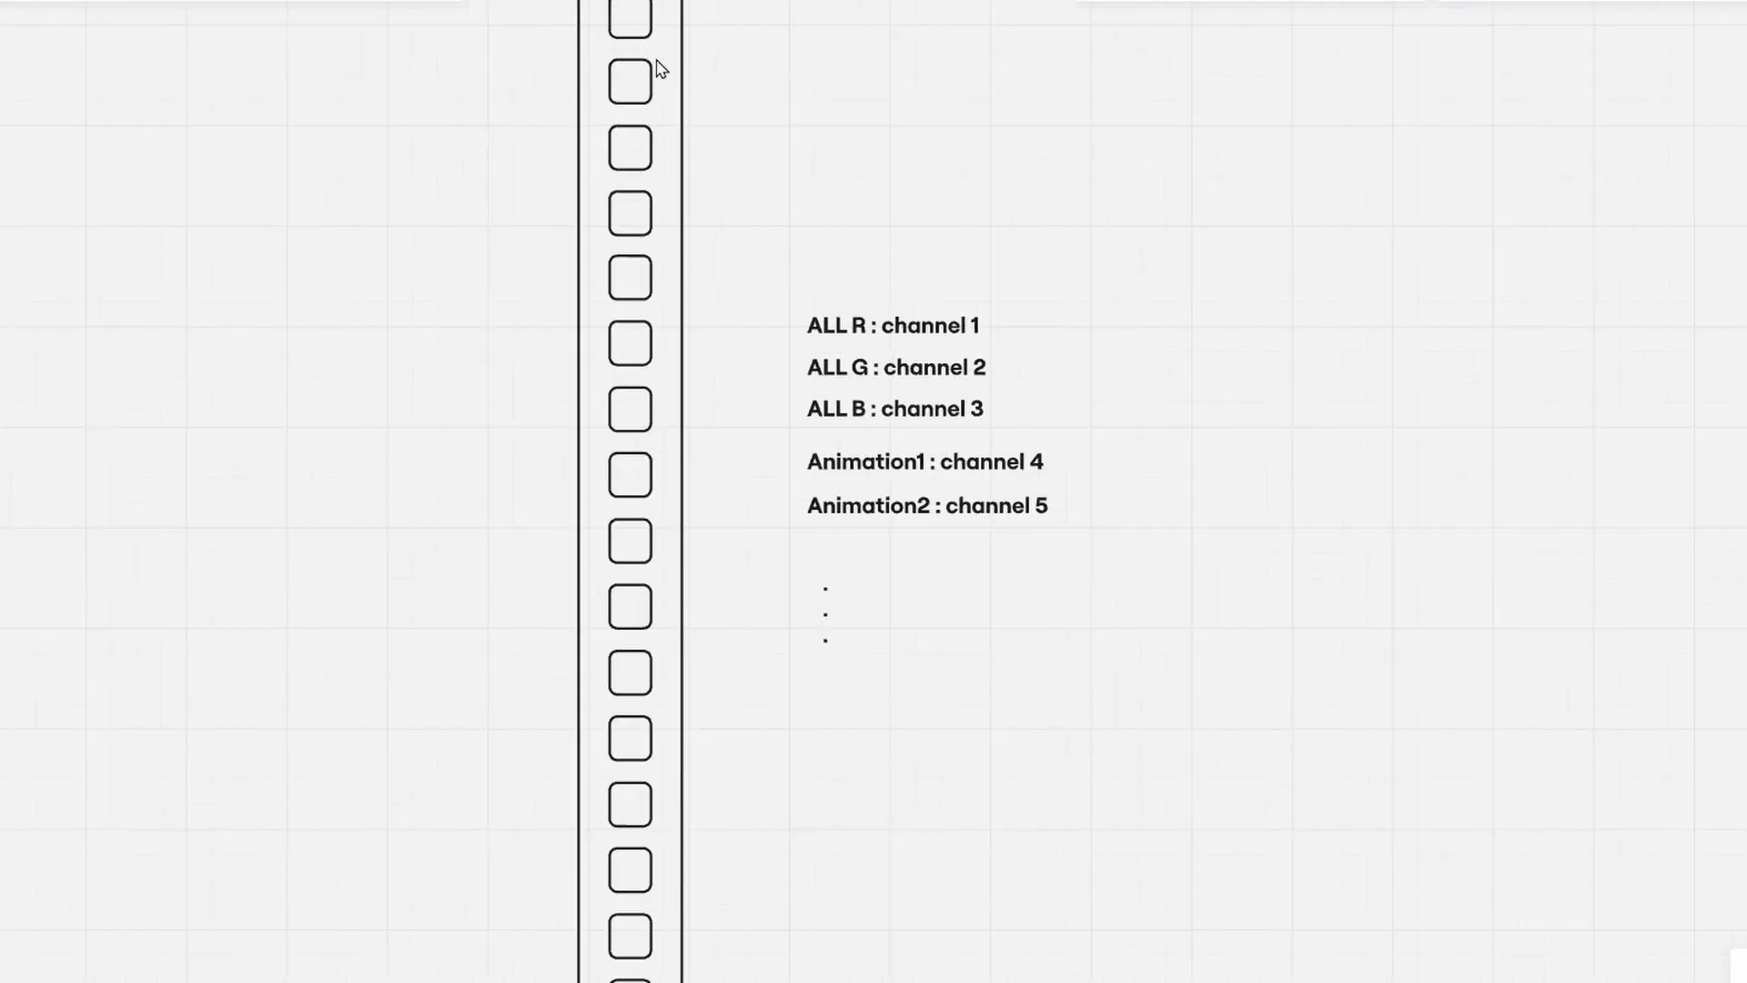
scroll(655, 62, "down", 2, "ctrl")
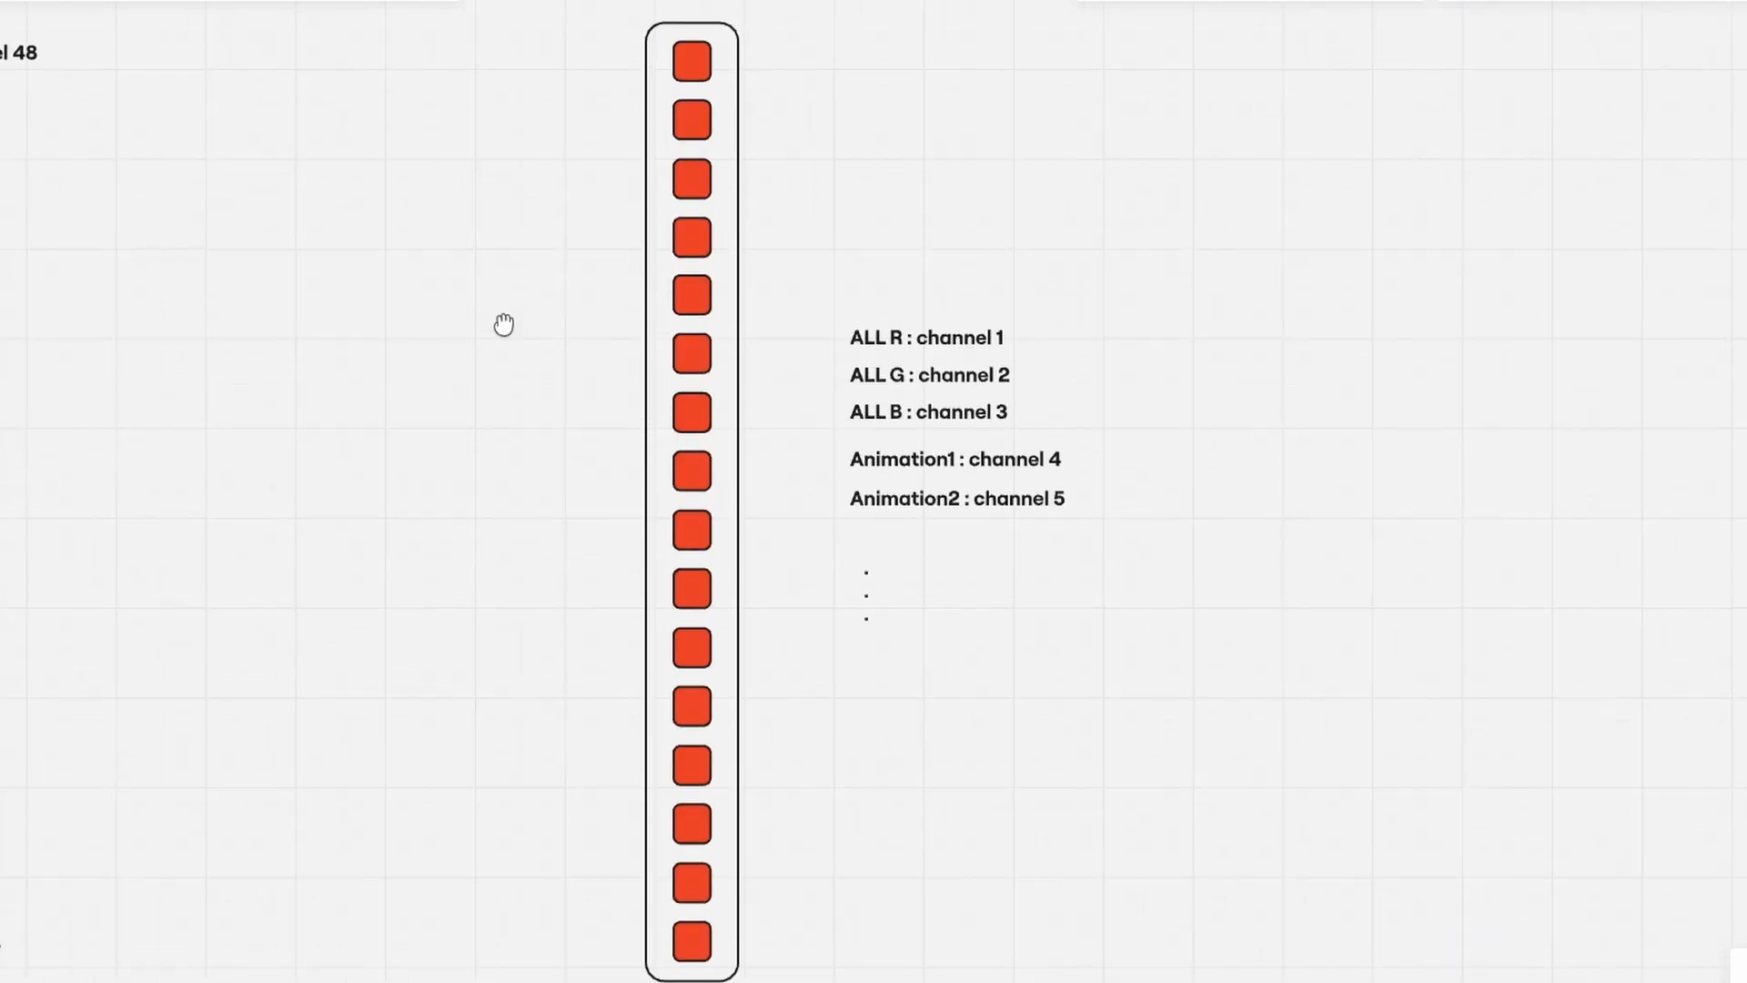
Fill all pixels of the non-addressable bar green to illustrate the "ALL G : channel 2" label.
right_click_drag(504, 325, 502, 322)
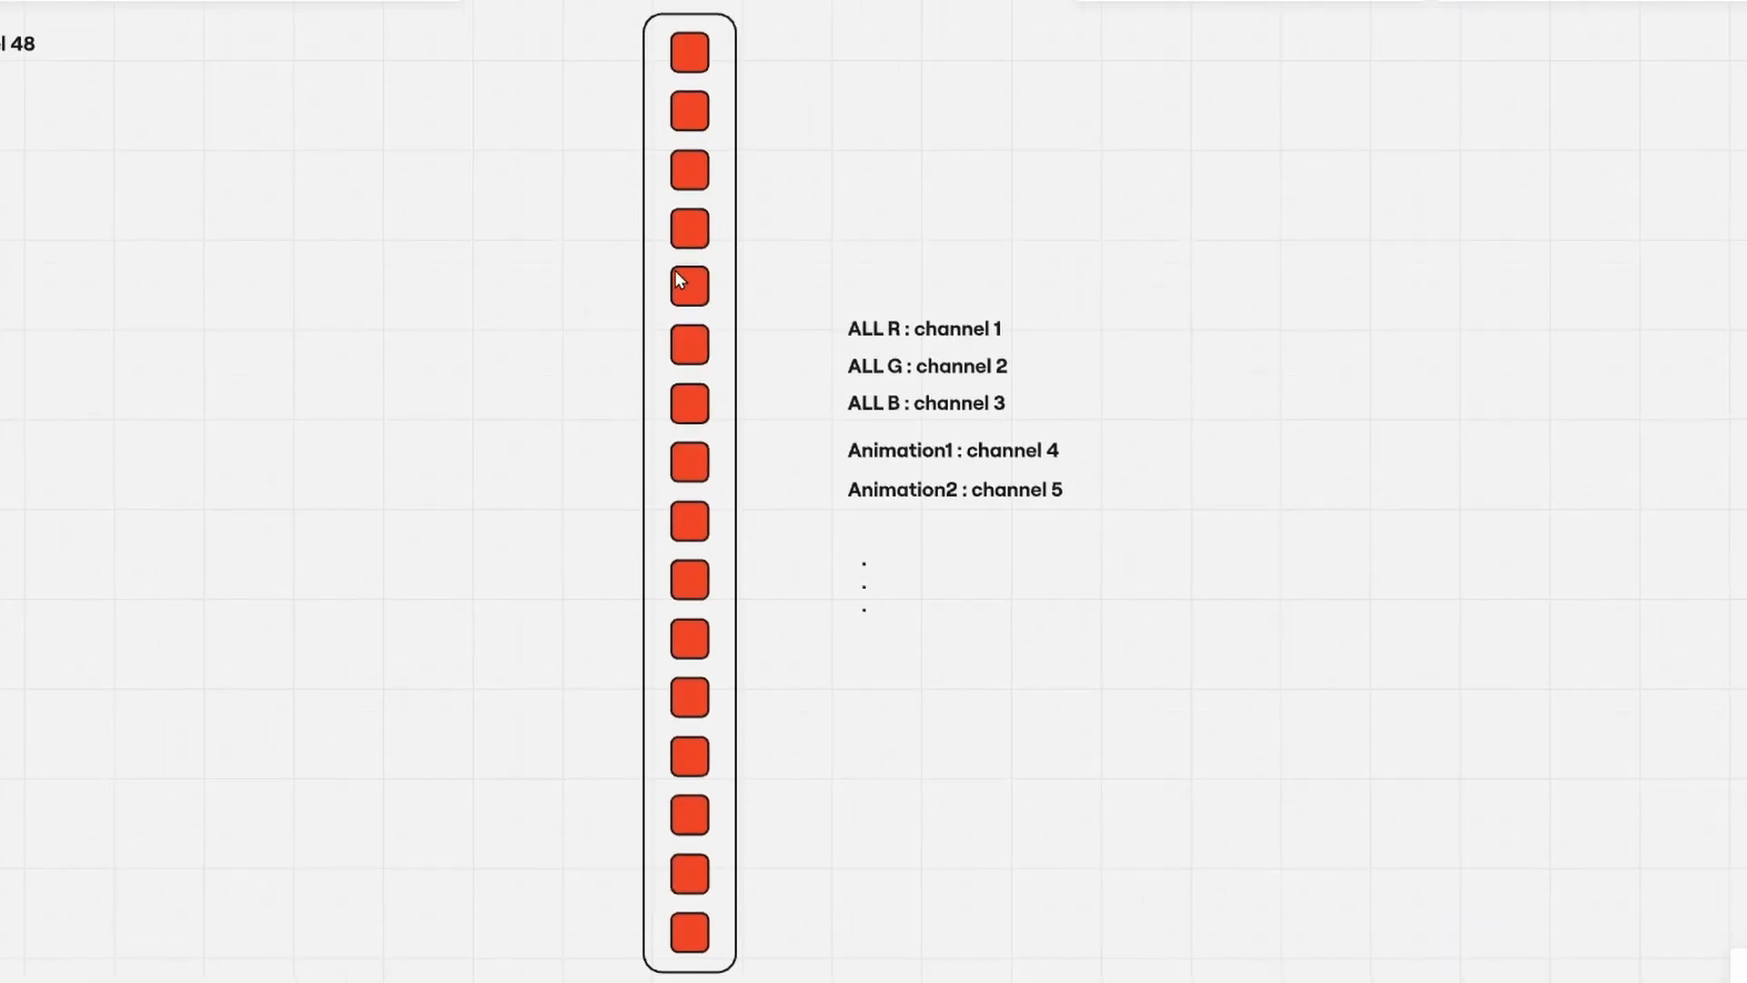
left_click(990, 368)
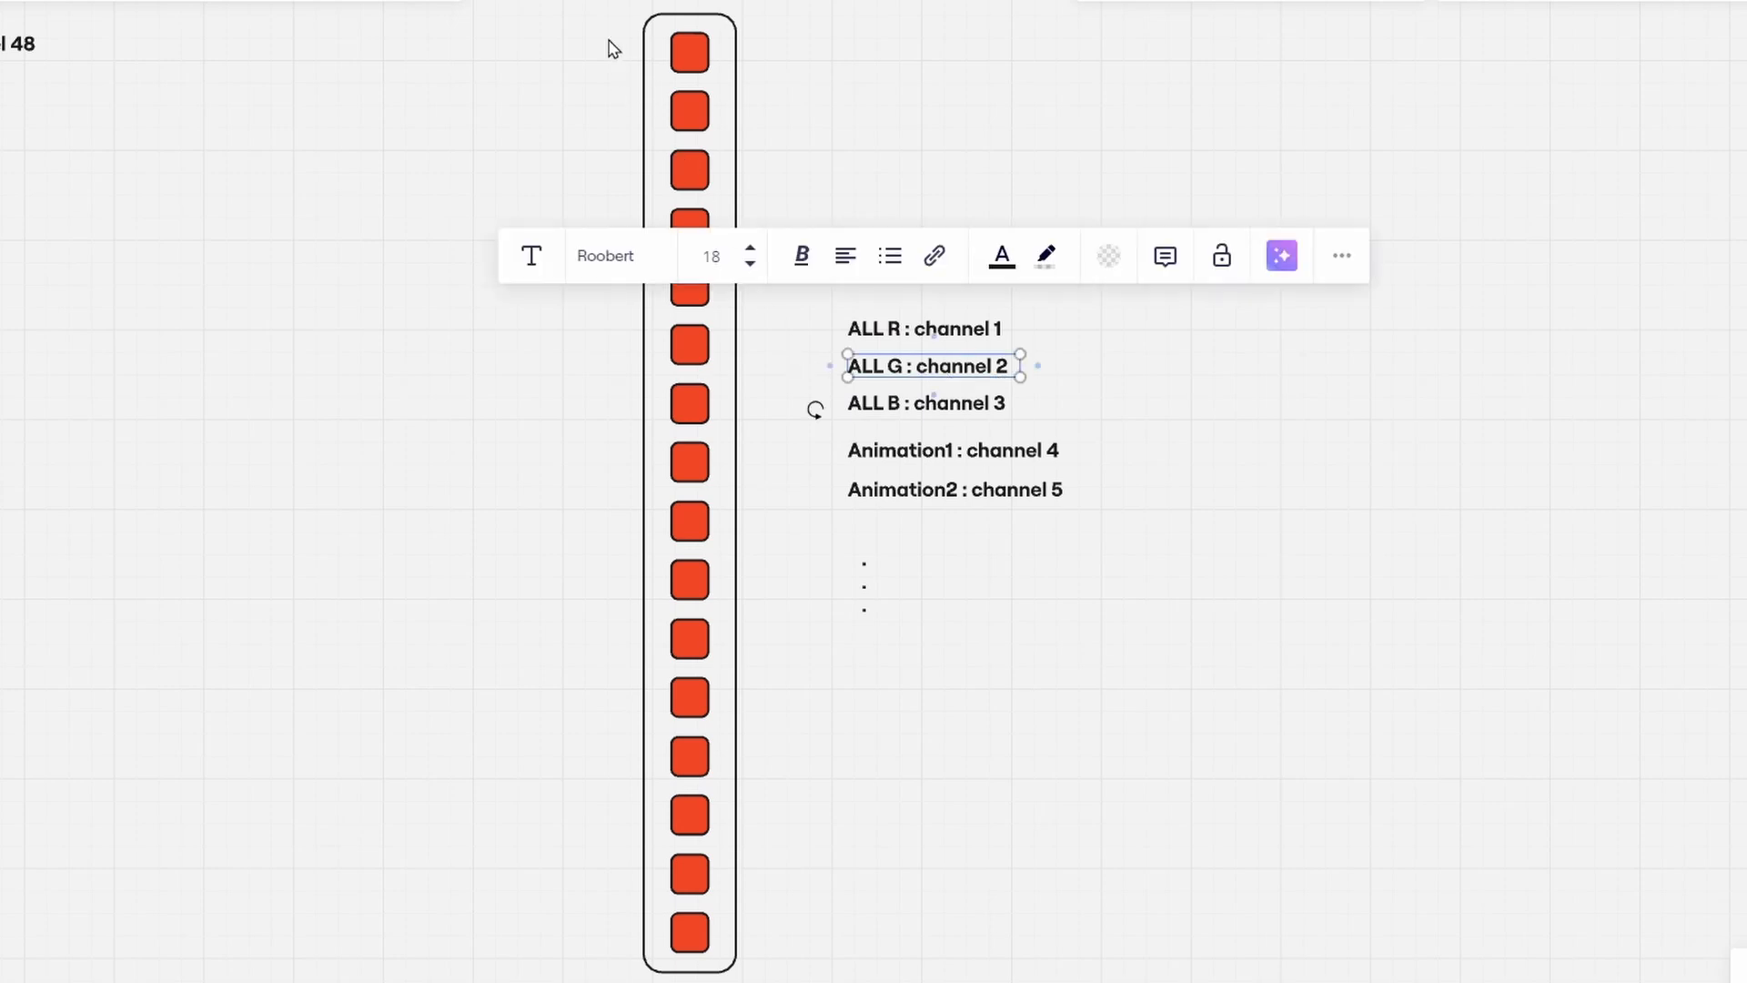
left_click_drag(592, 9, 733, 964)
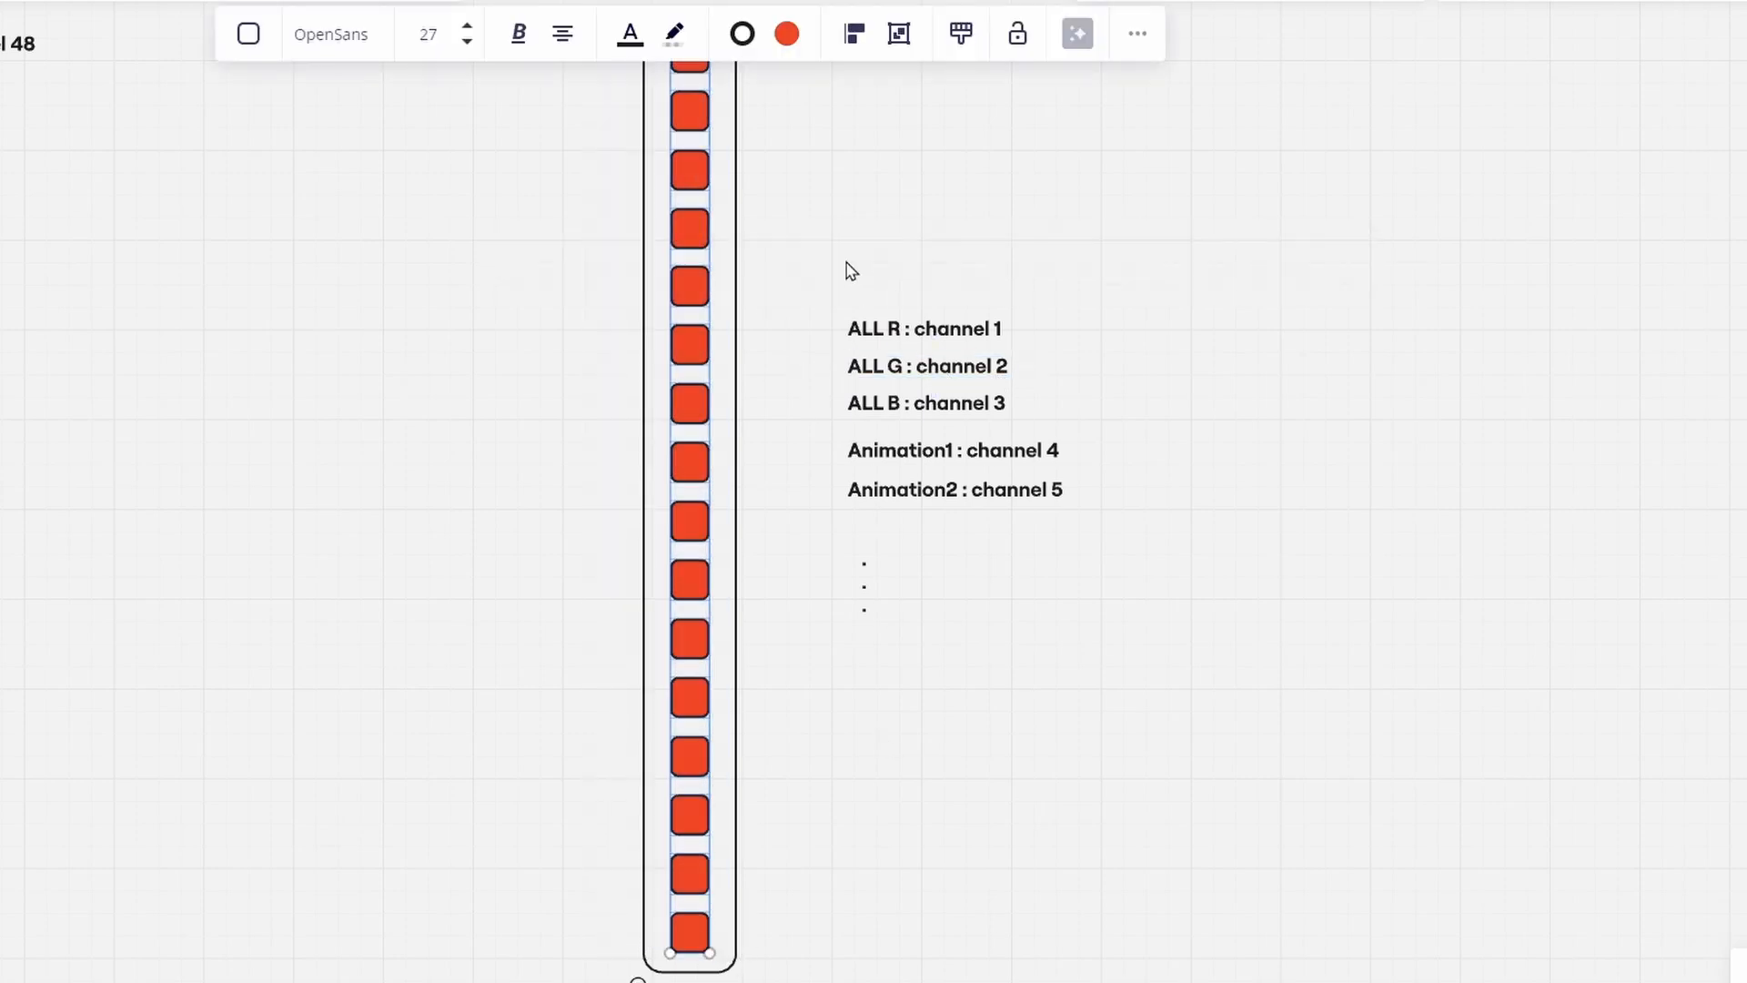
left_click(787, 34)
left_click(858, 199)
left_click(1088, 276)
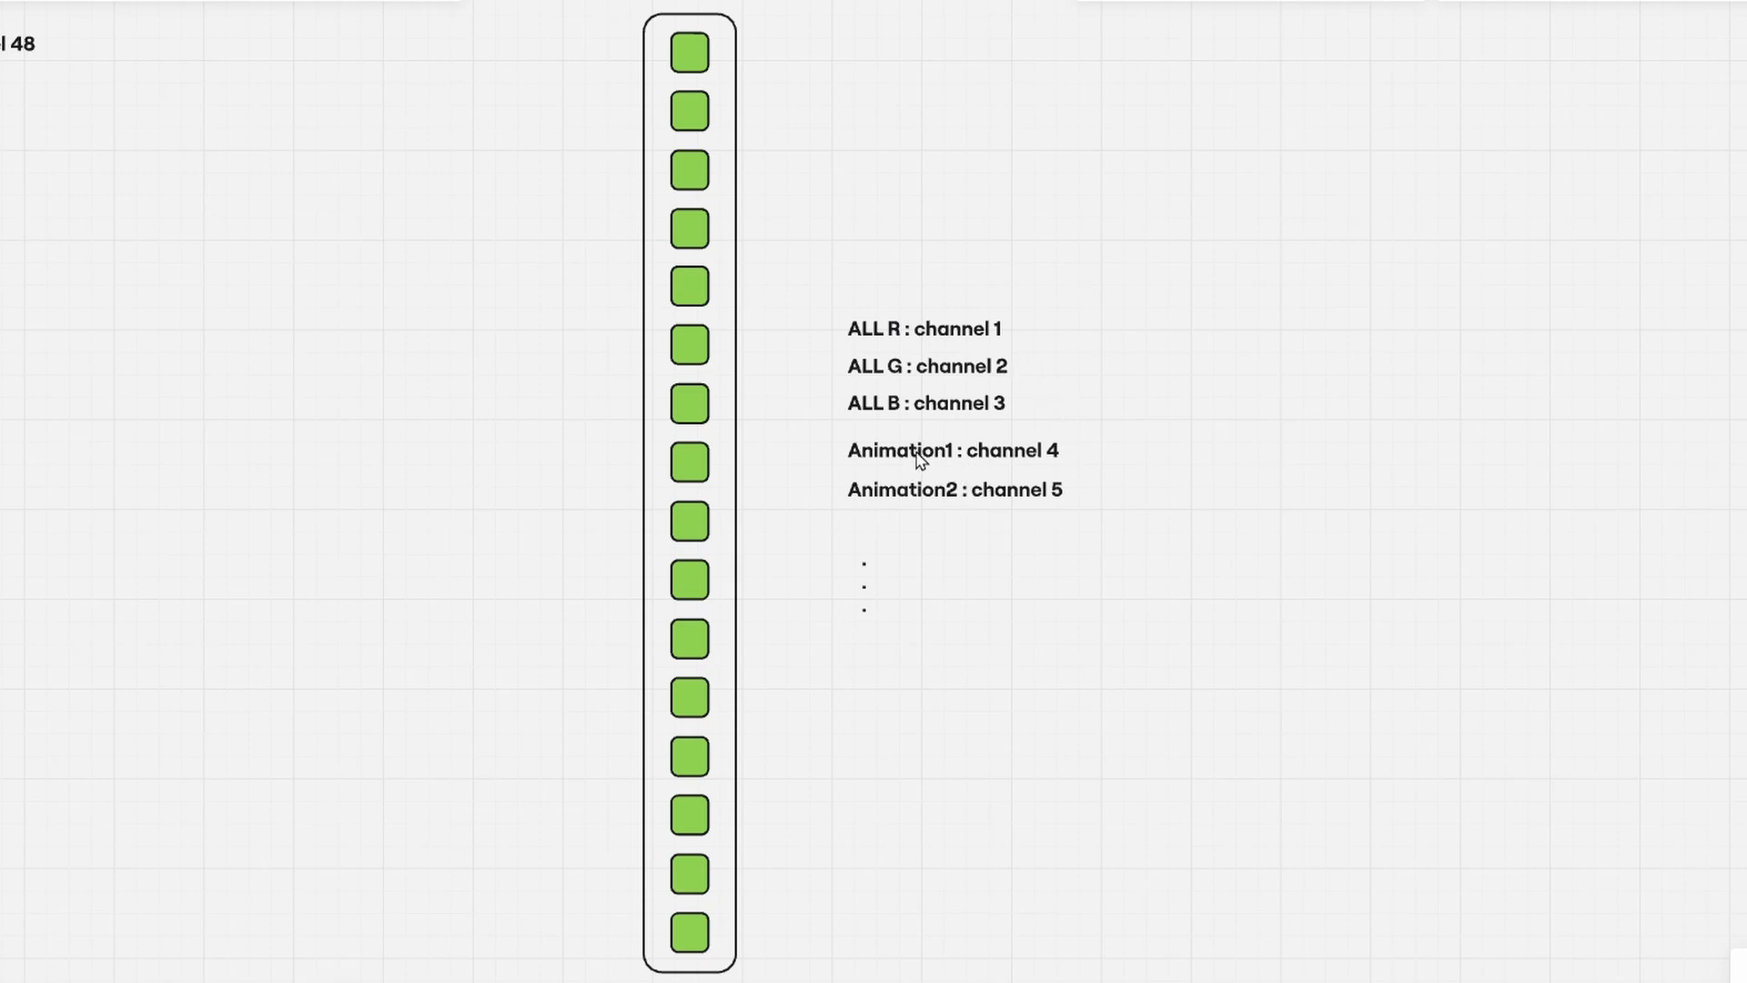
Review the "Animation1 : channel 4" and "Animation2 : channel 5" labels beside the non-addressable bar.
left_click(1019, 458)
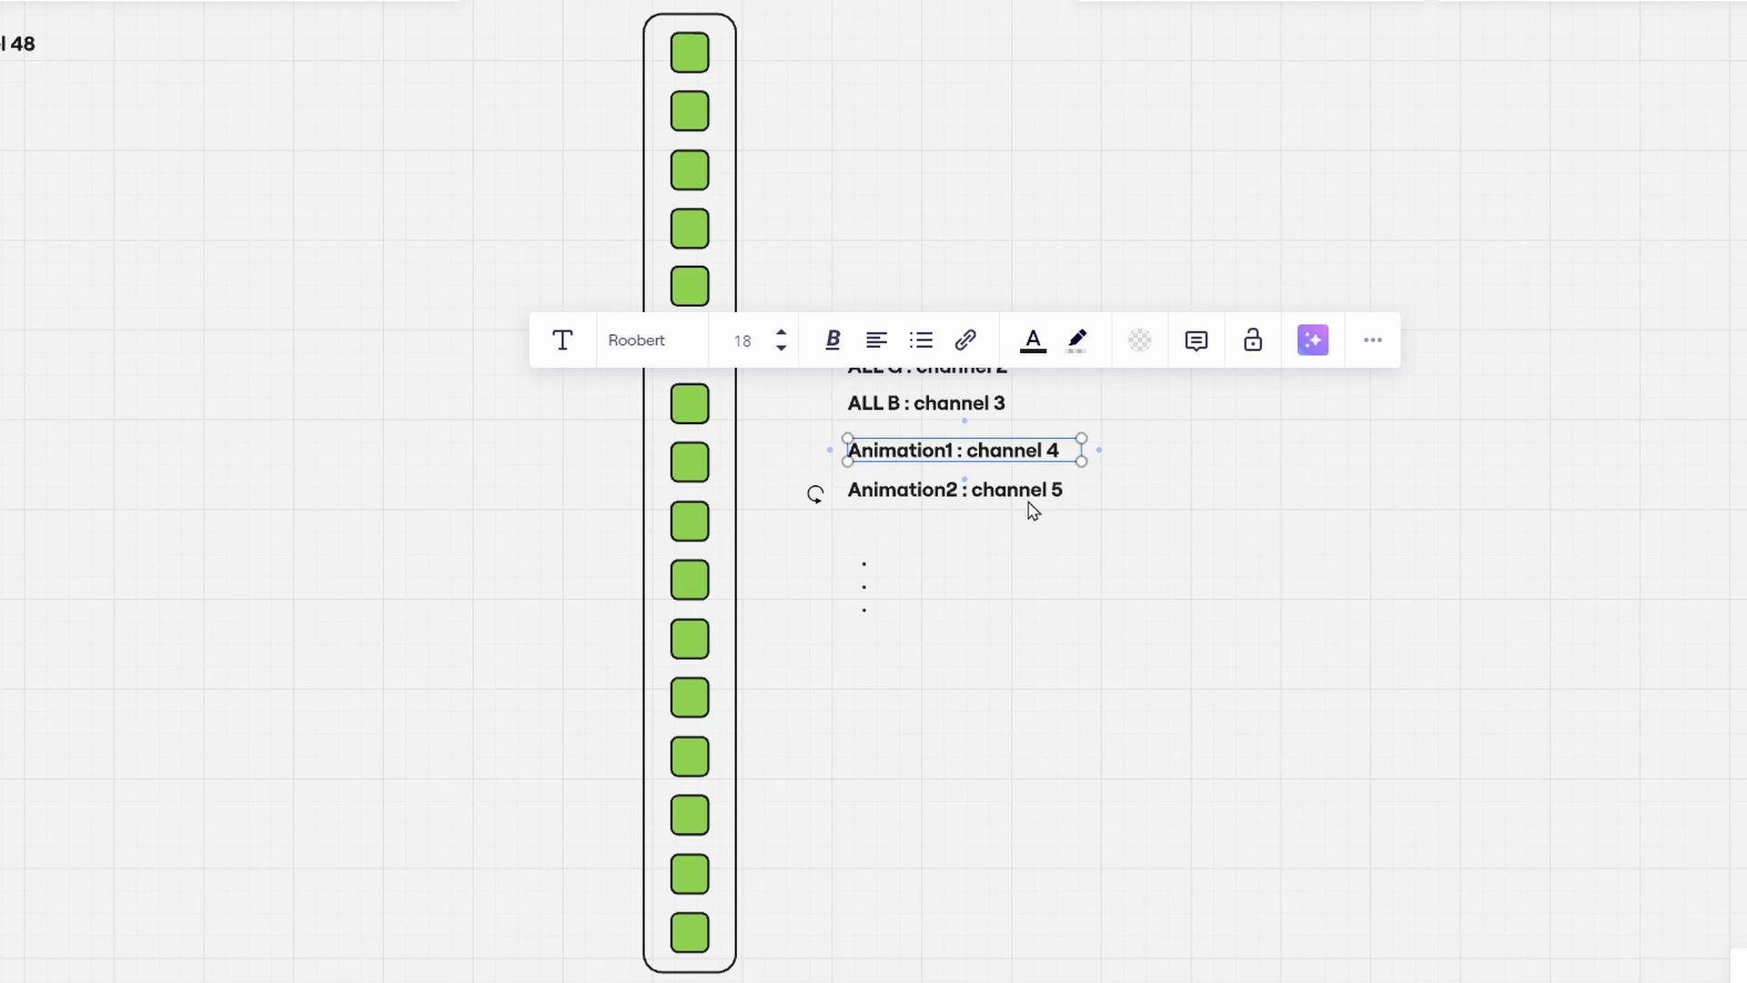
left_click(1012, 498)
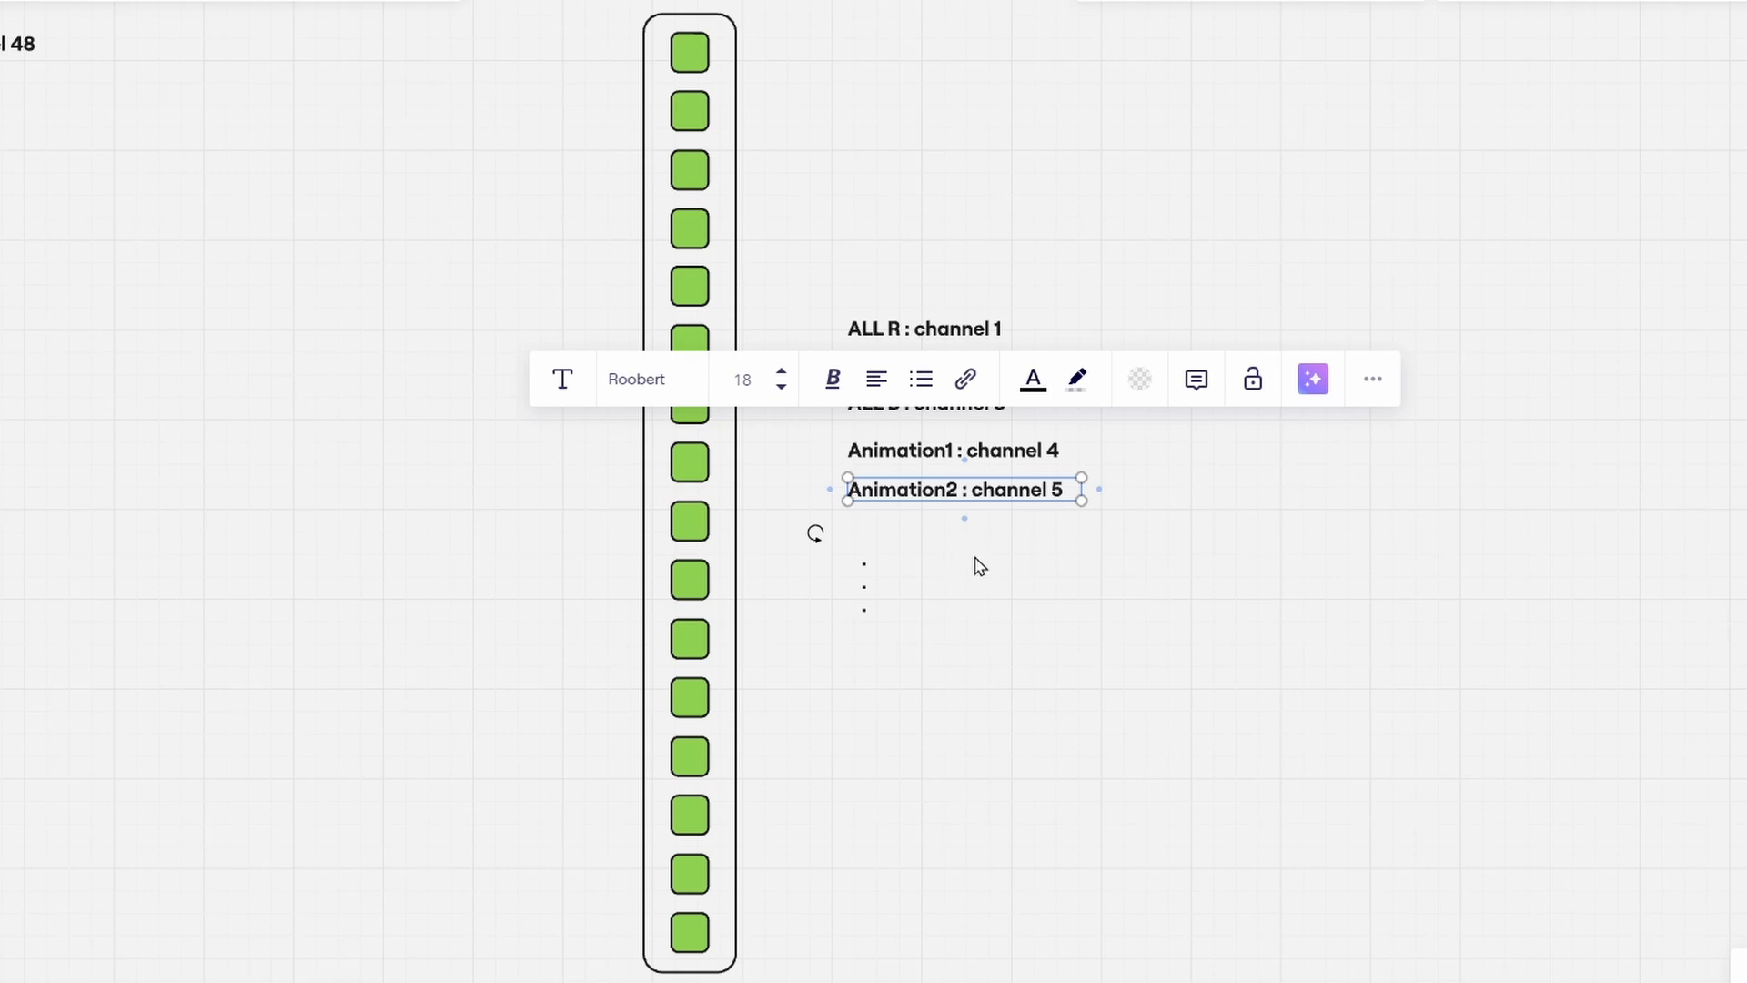
left_click(1050, 657)
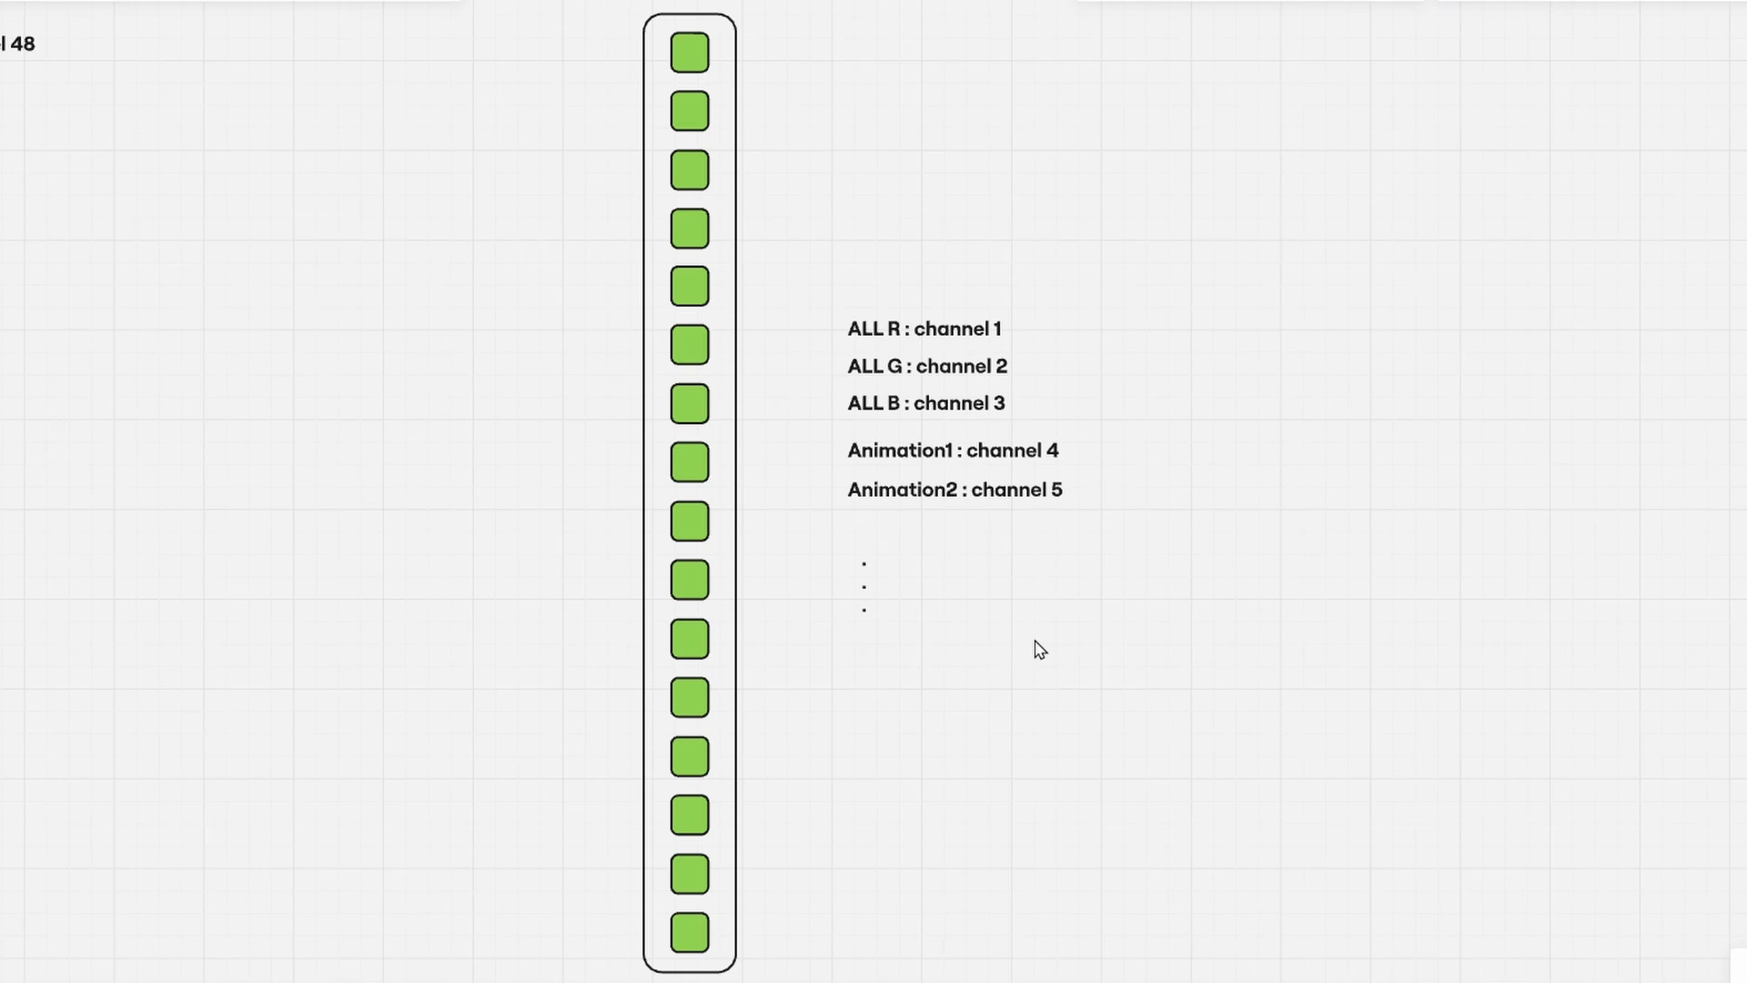
middle_click_drag(292, 397, 1189, 722)
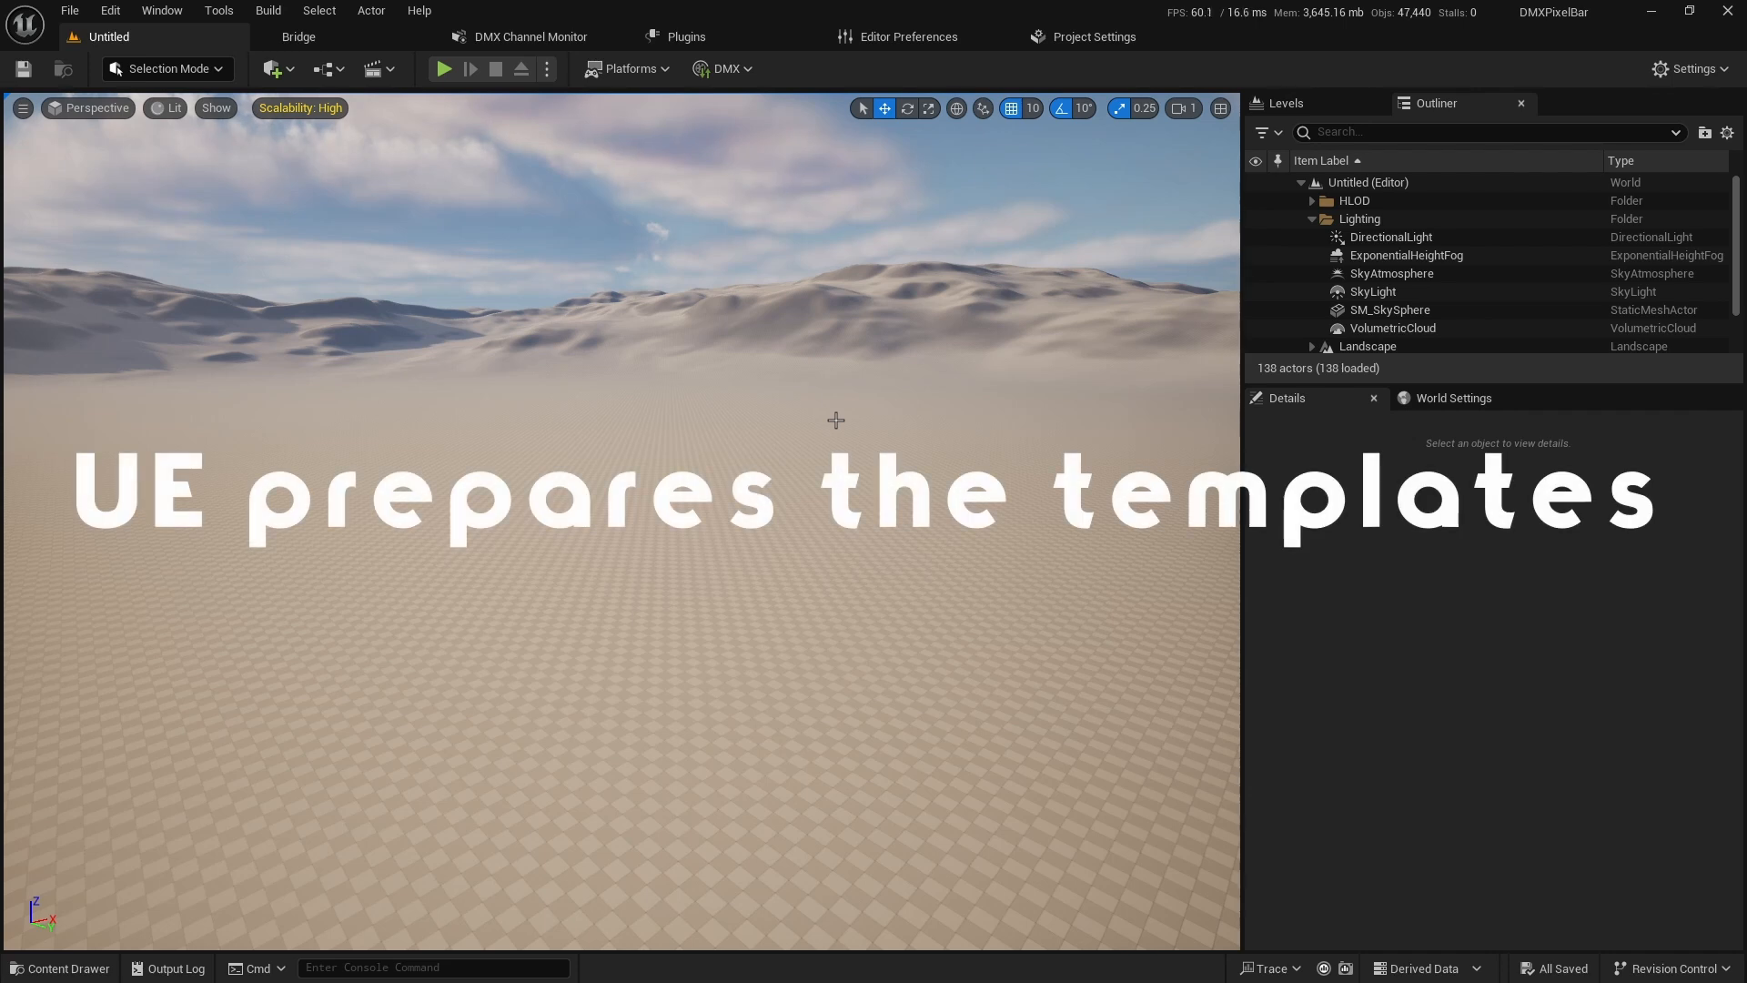
Switch to Unreal Engine and show the DMXPixelBar project's Content folder in the asset browser.
left_click(60, 968)
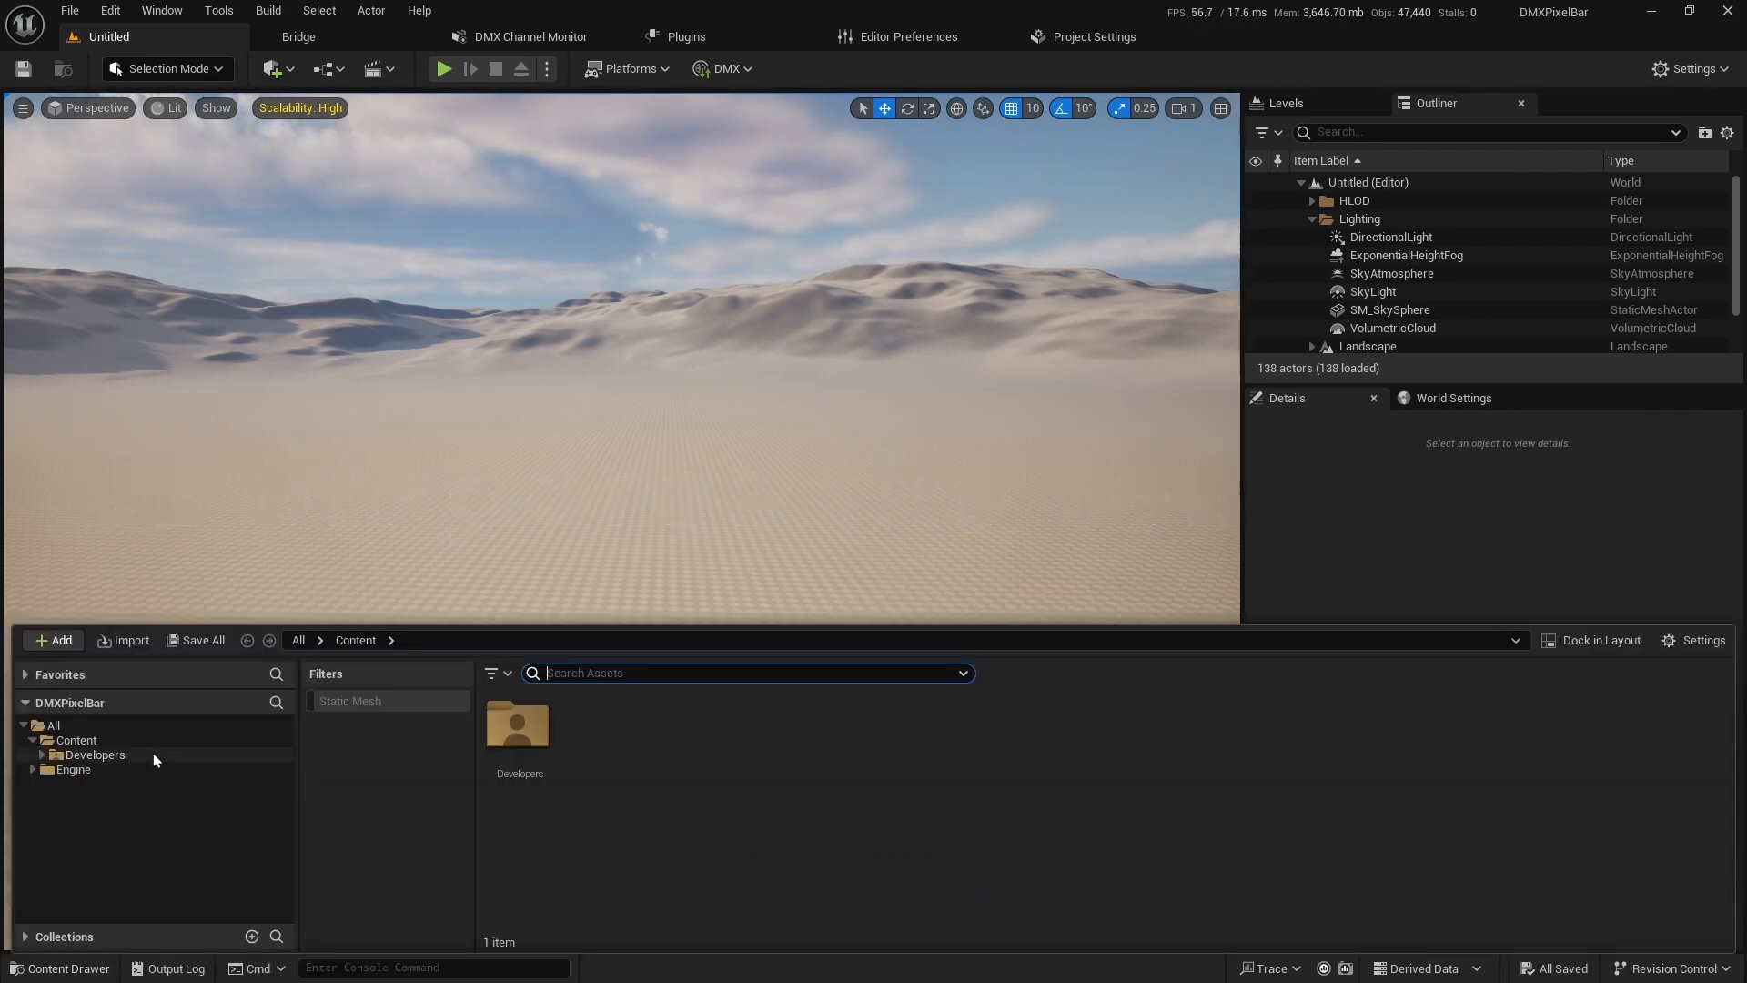
left_click(109, 744)
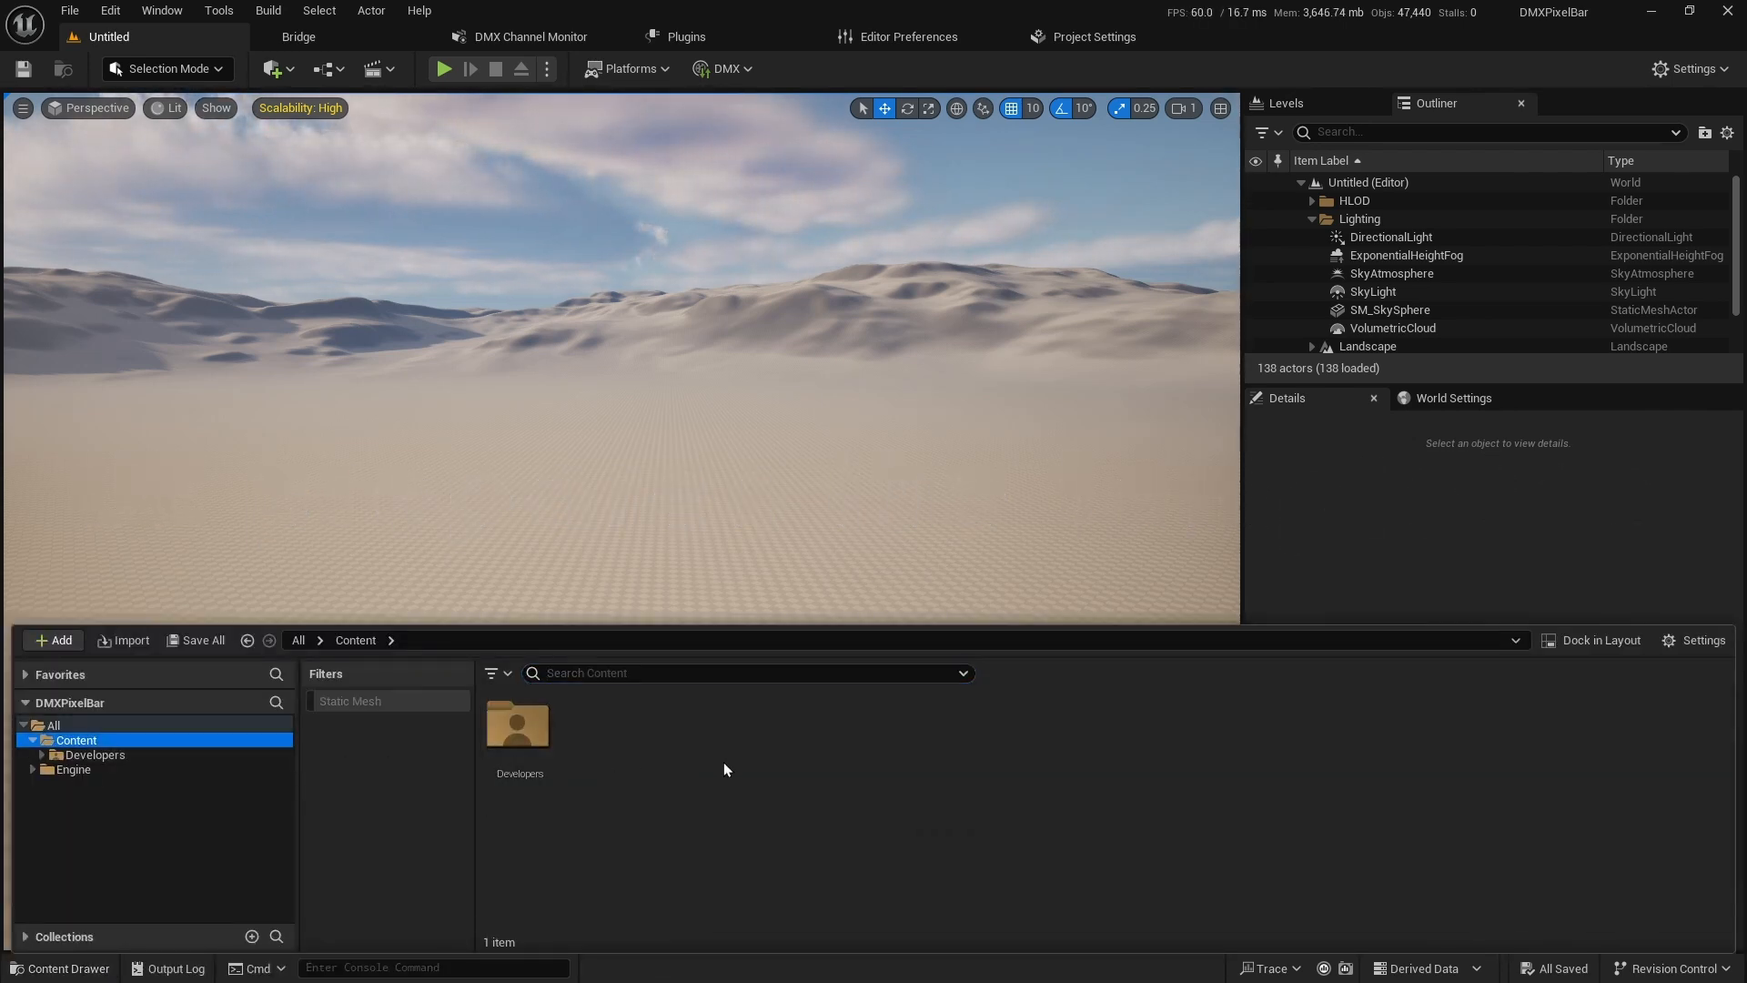
right_click(687, 750)
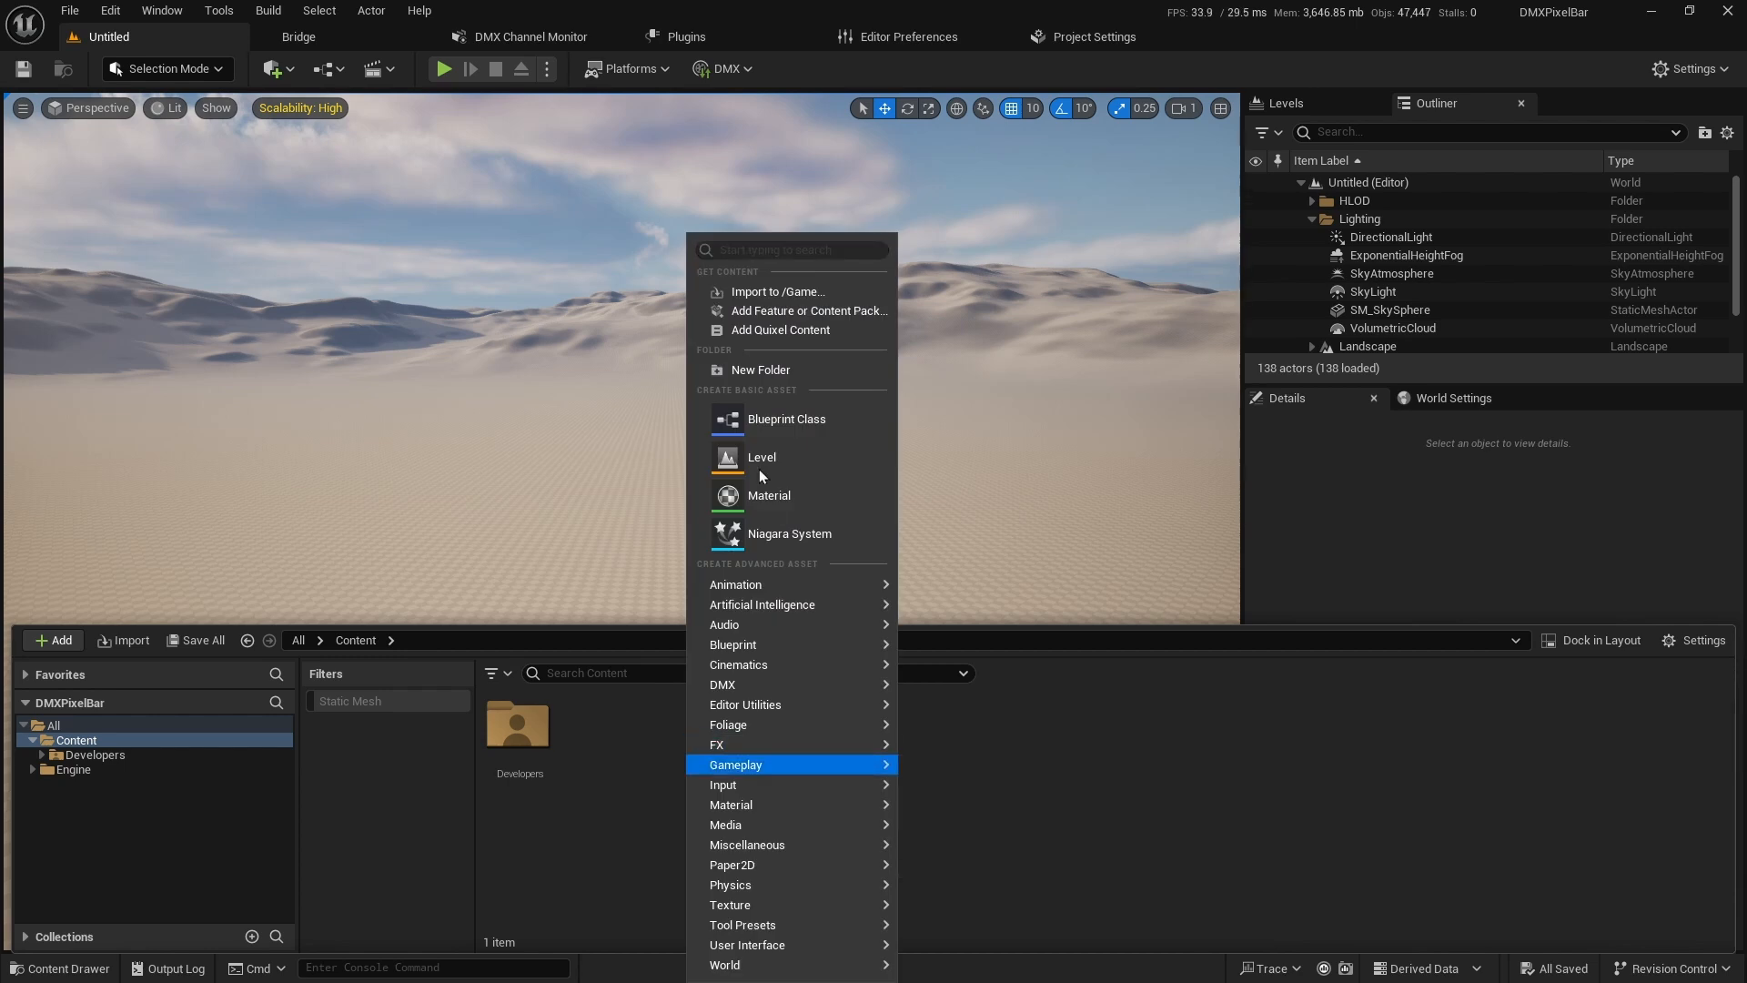
left_click(761, 369)
type("D")
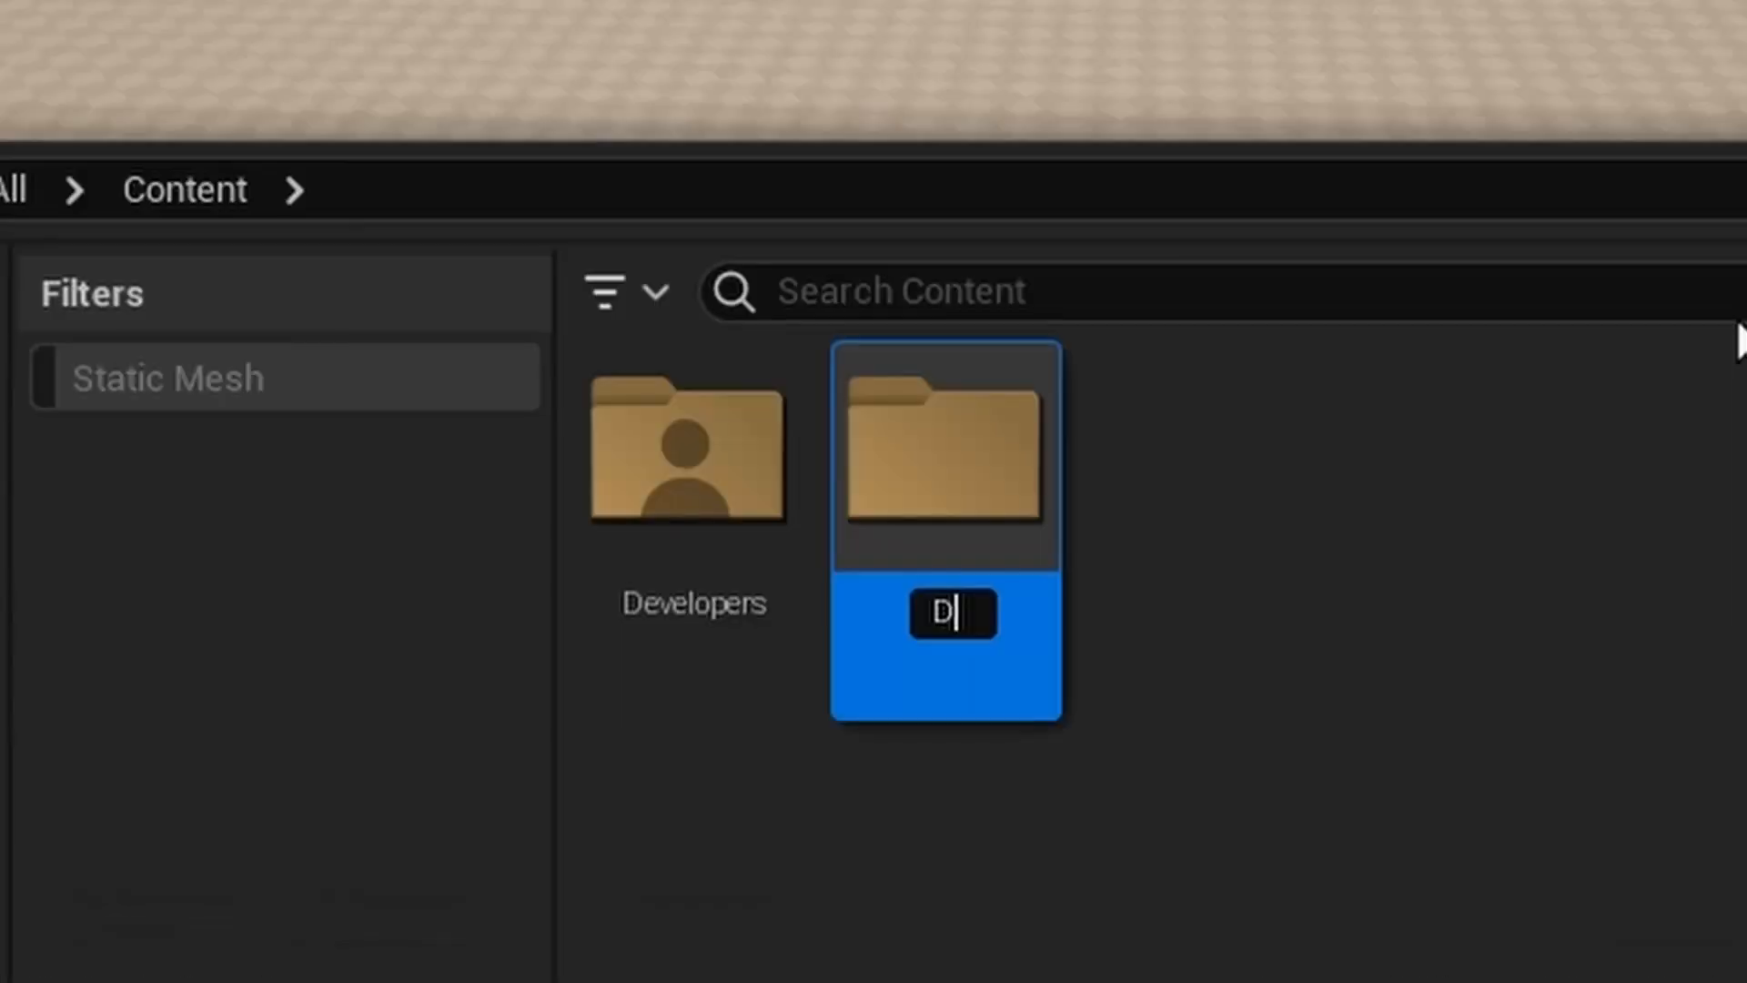
type("MXFixture")
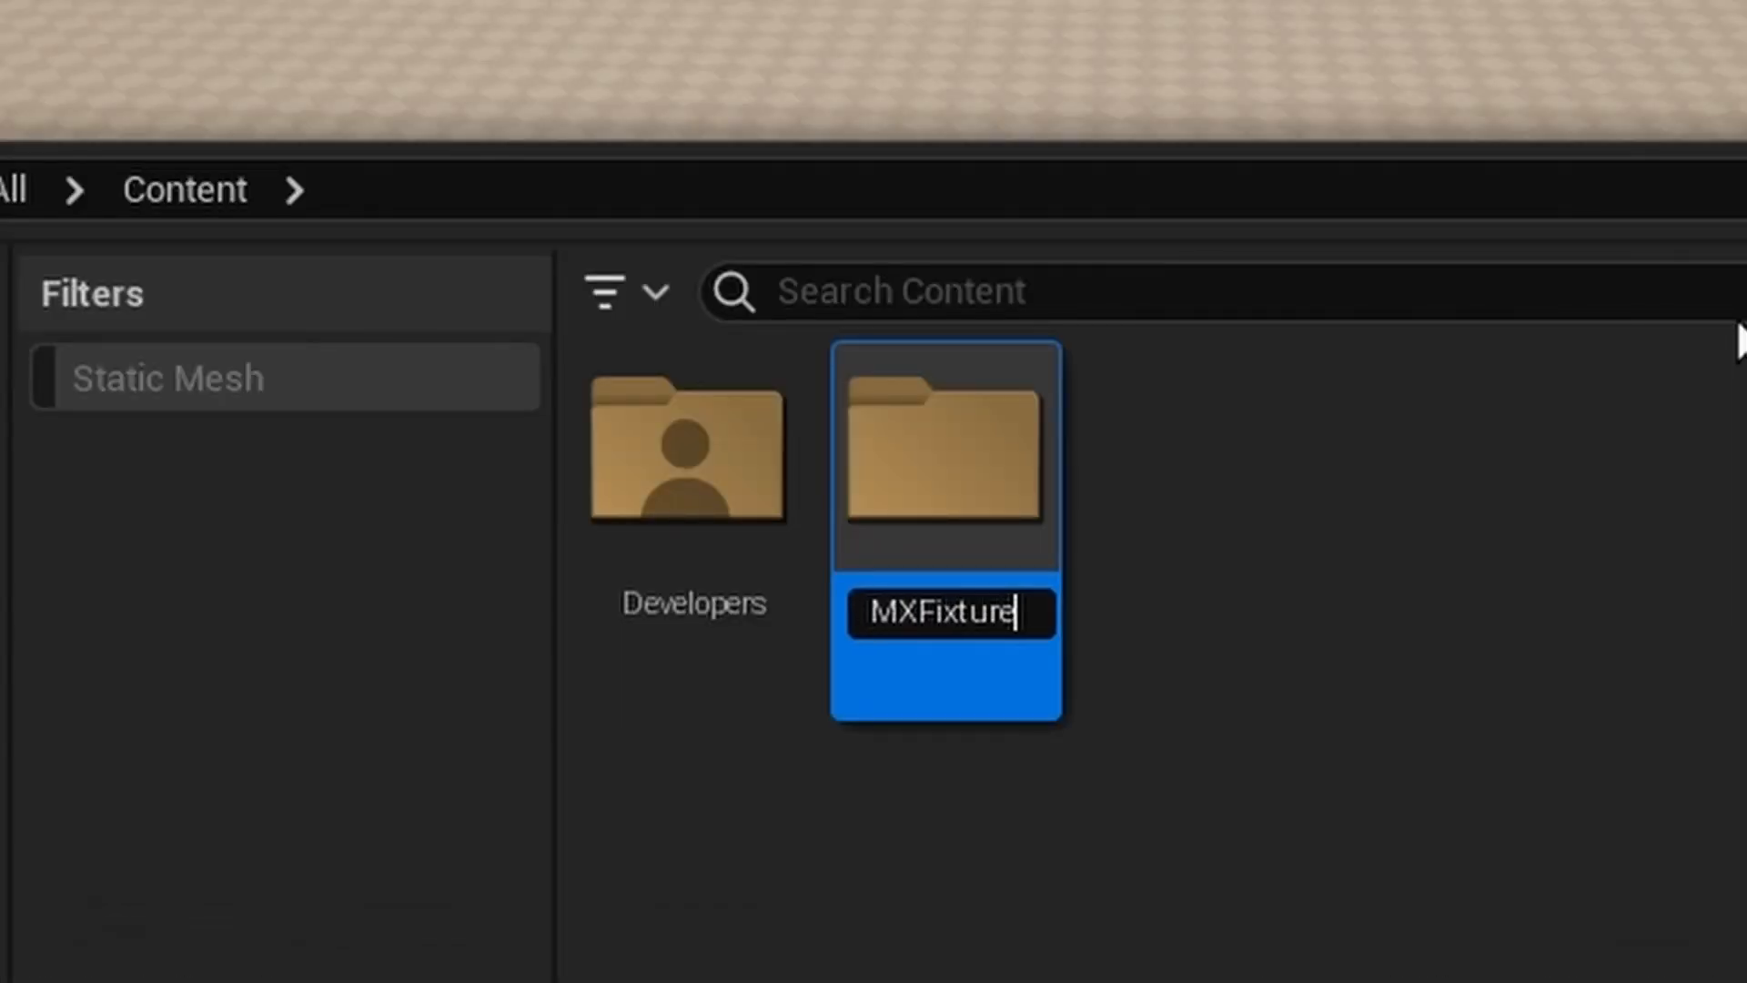
key("Return")
Create a folder named DMX inside the Content folder and open it.
right_click(684, 745)
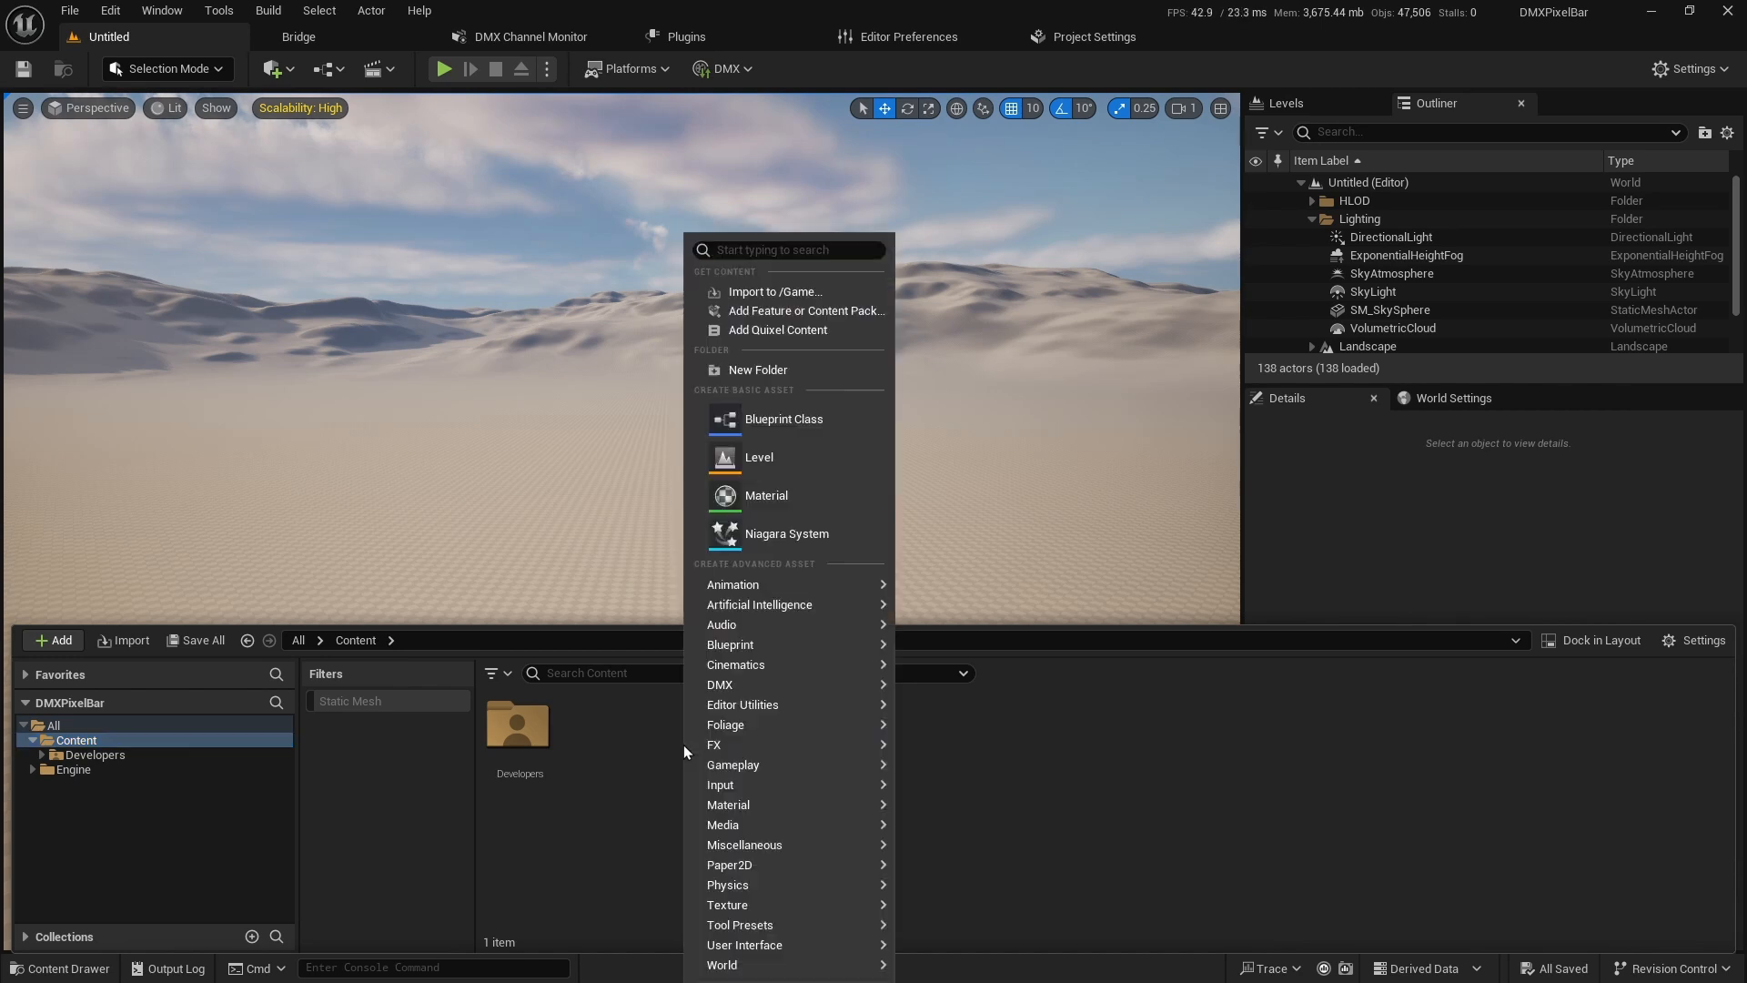
left_click(788, 373)
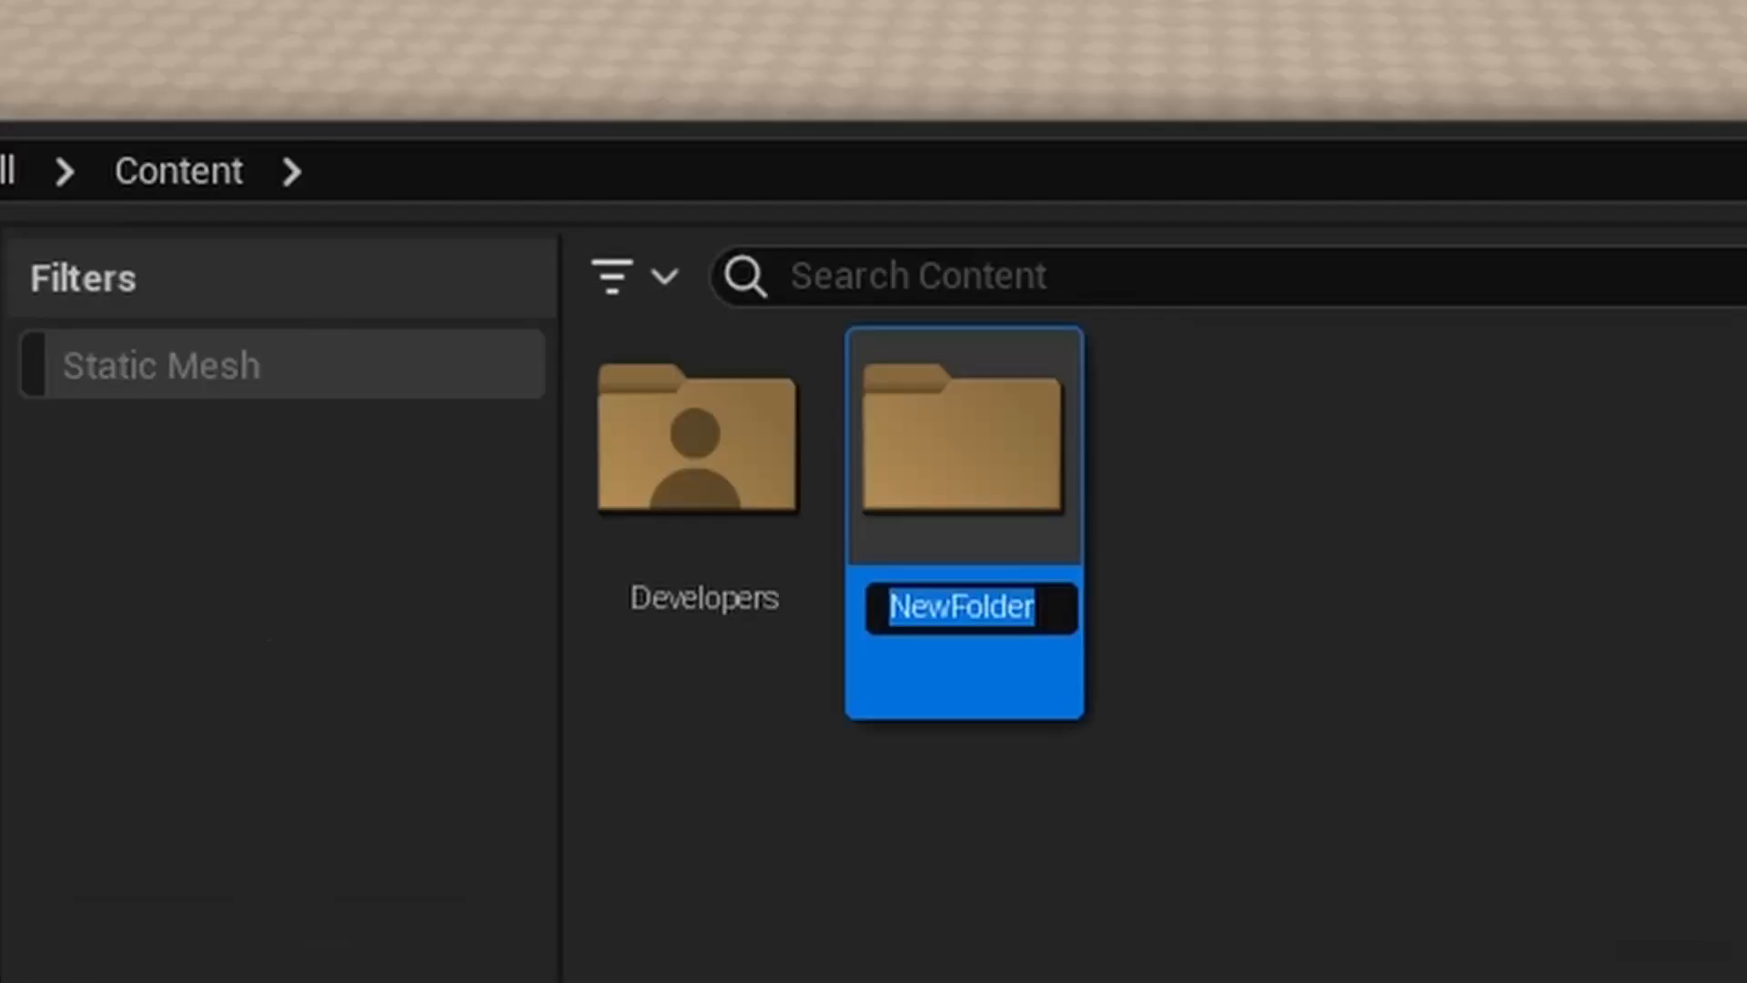
type("DMX")
key("Return")
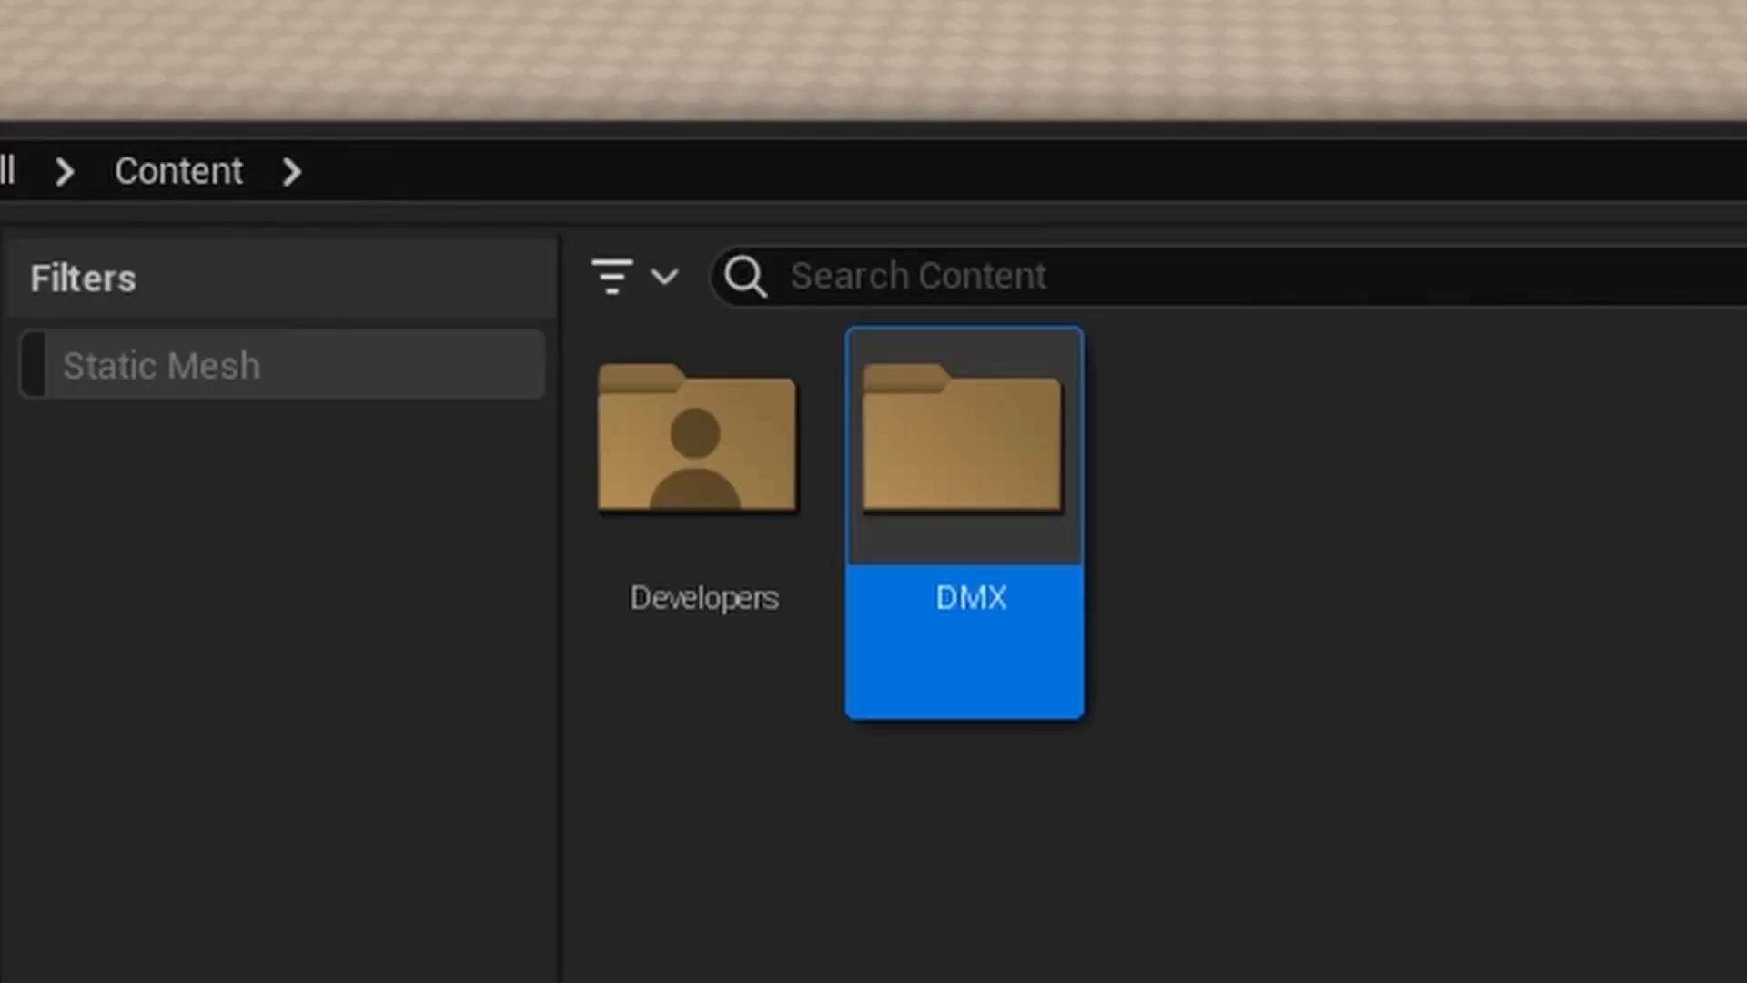
double_click(1030, 455)
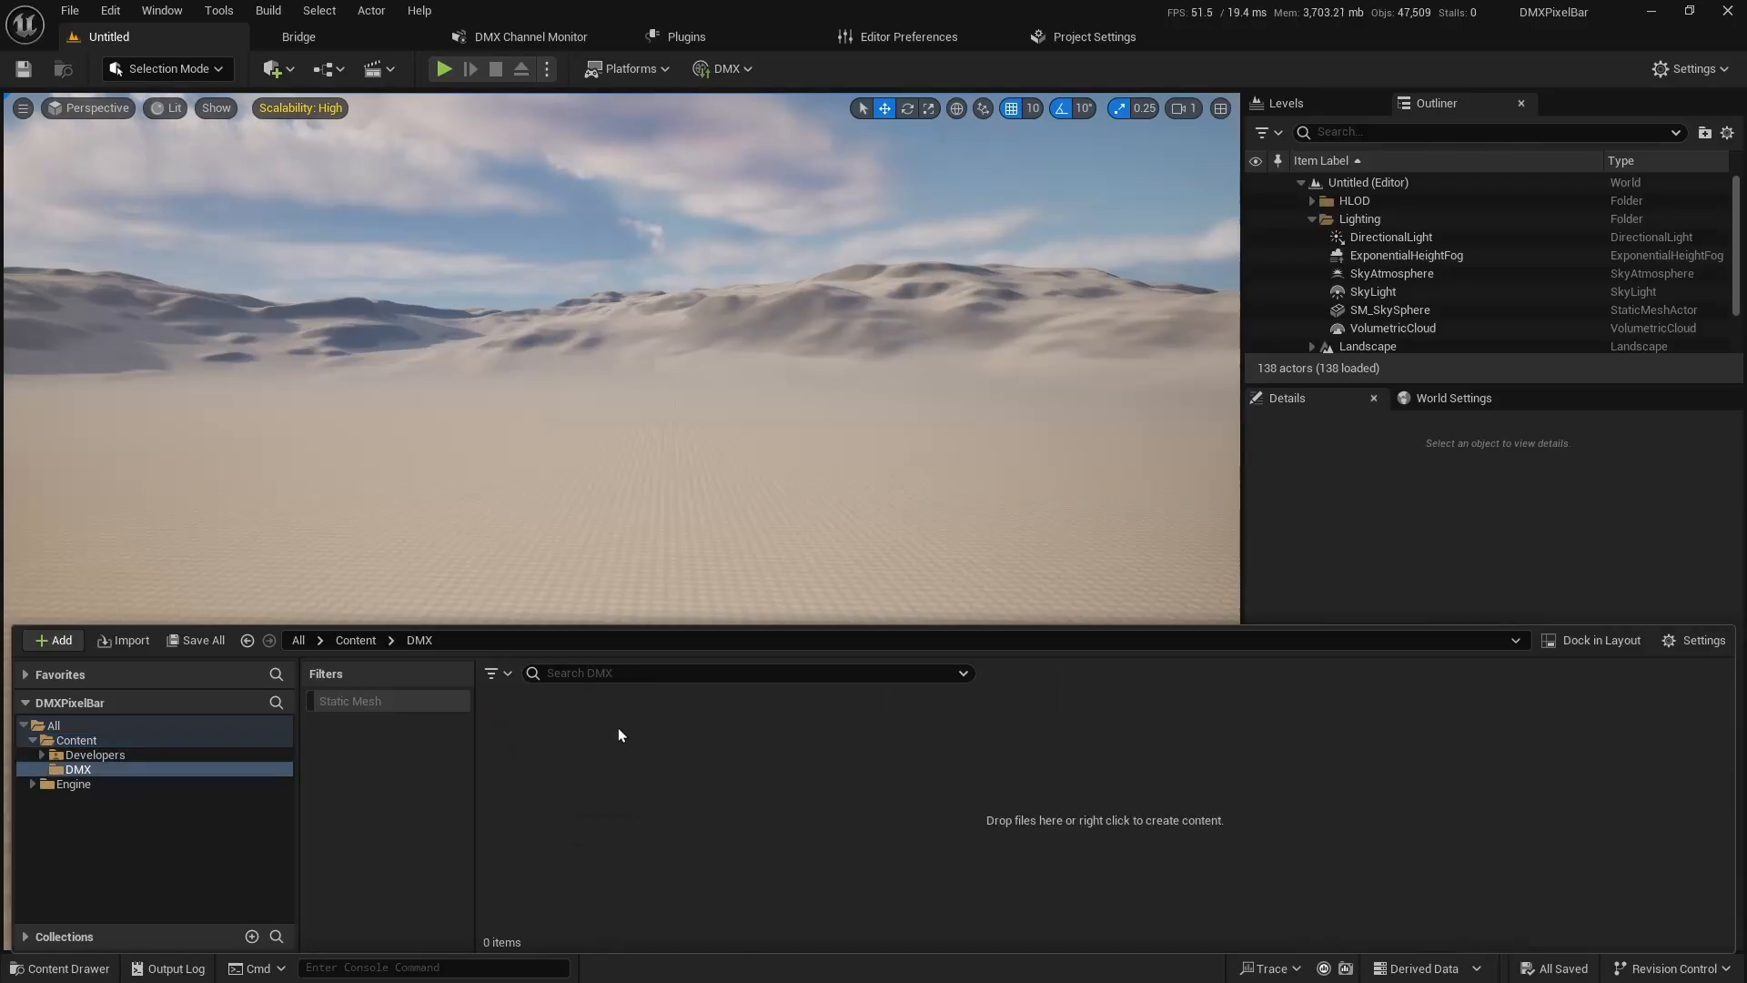
Create a DMX Library asset named DMXBar in the DMX folder.
right_click(1049, 581)
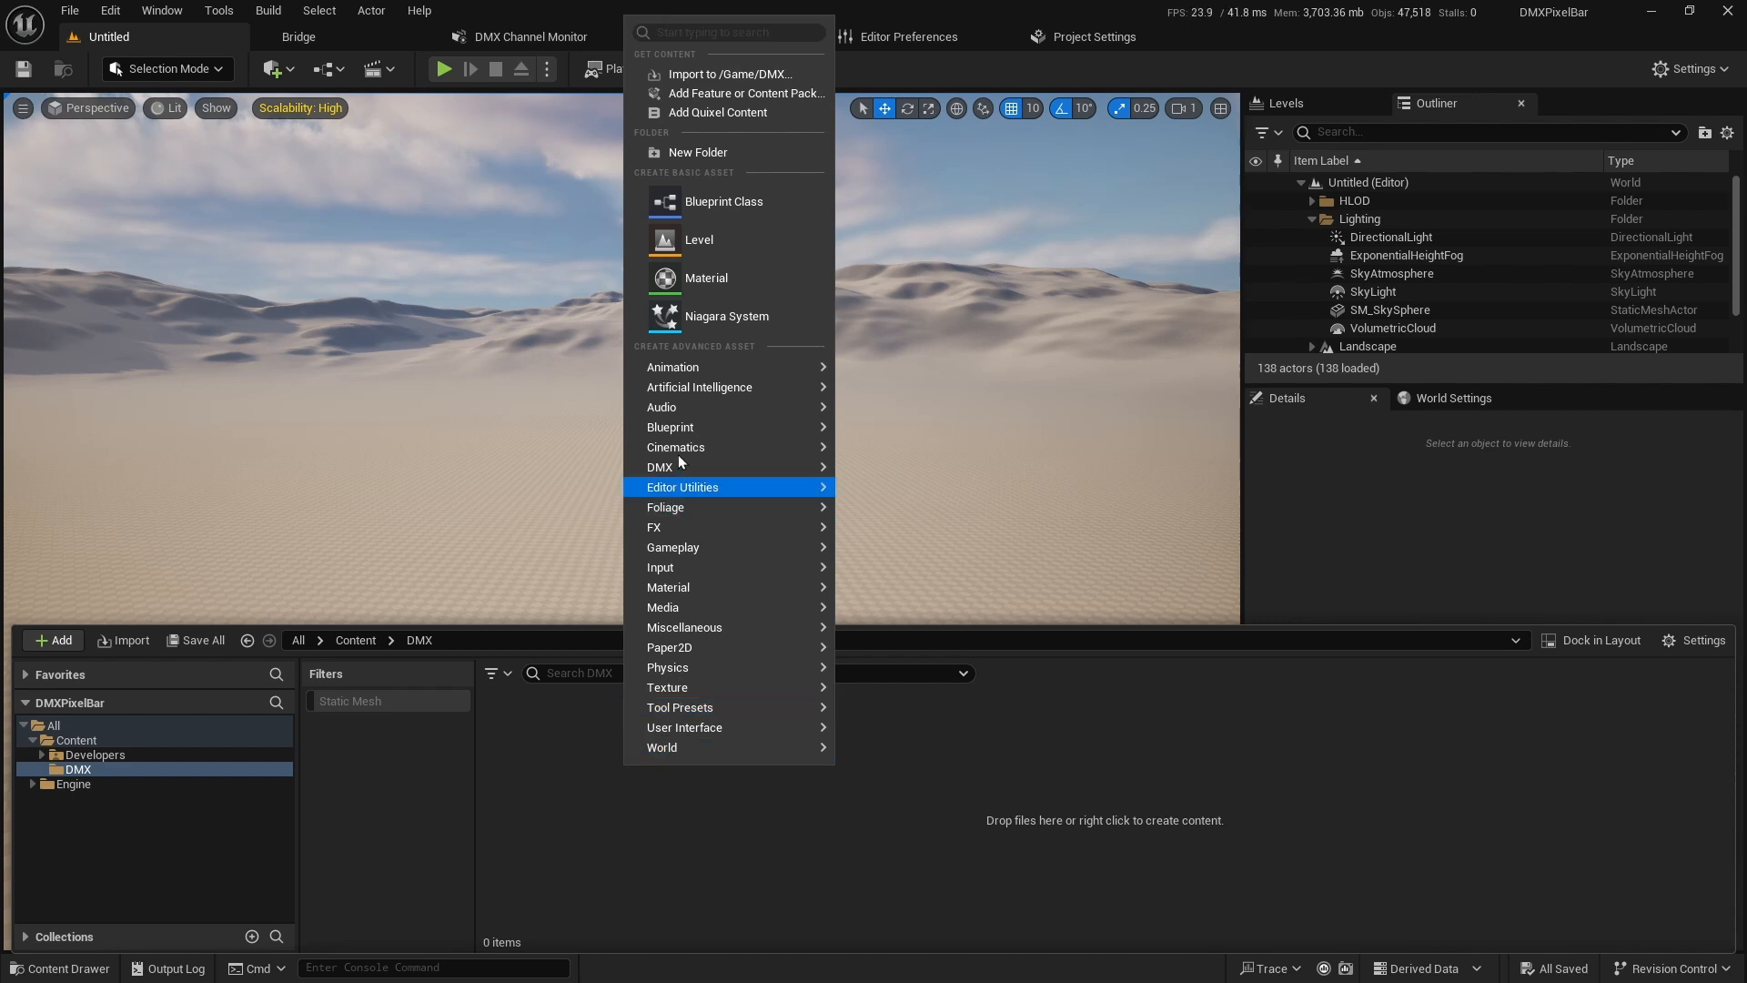
mouse_move(786, 472)
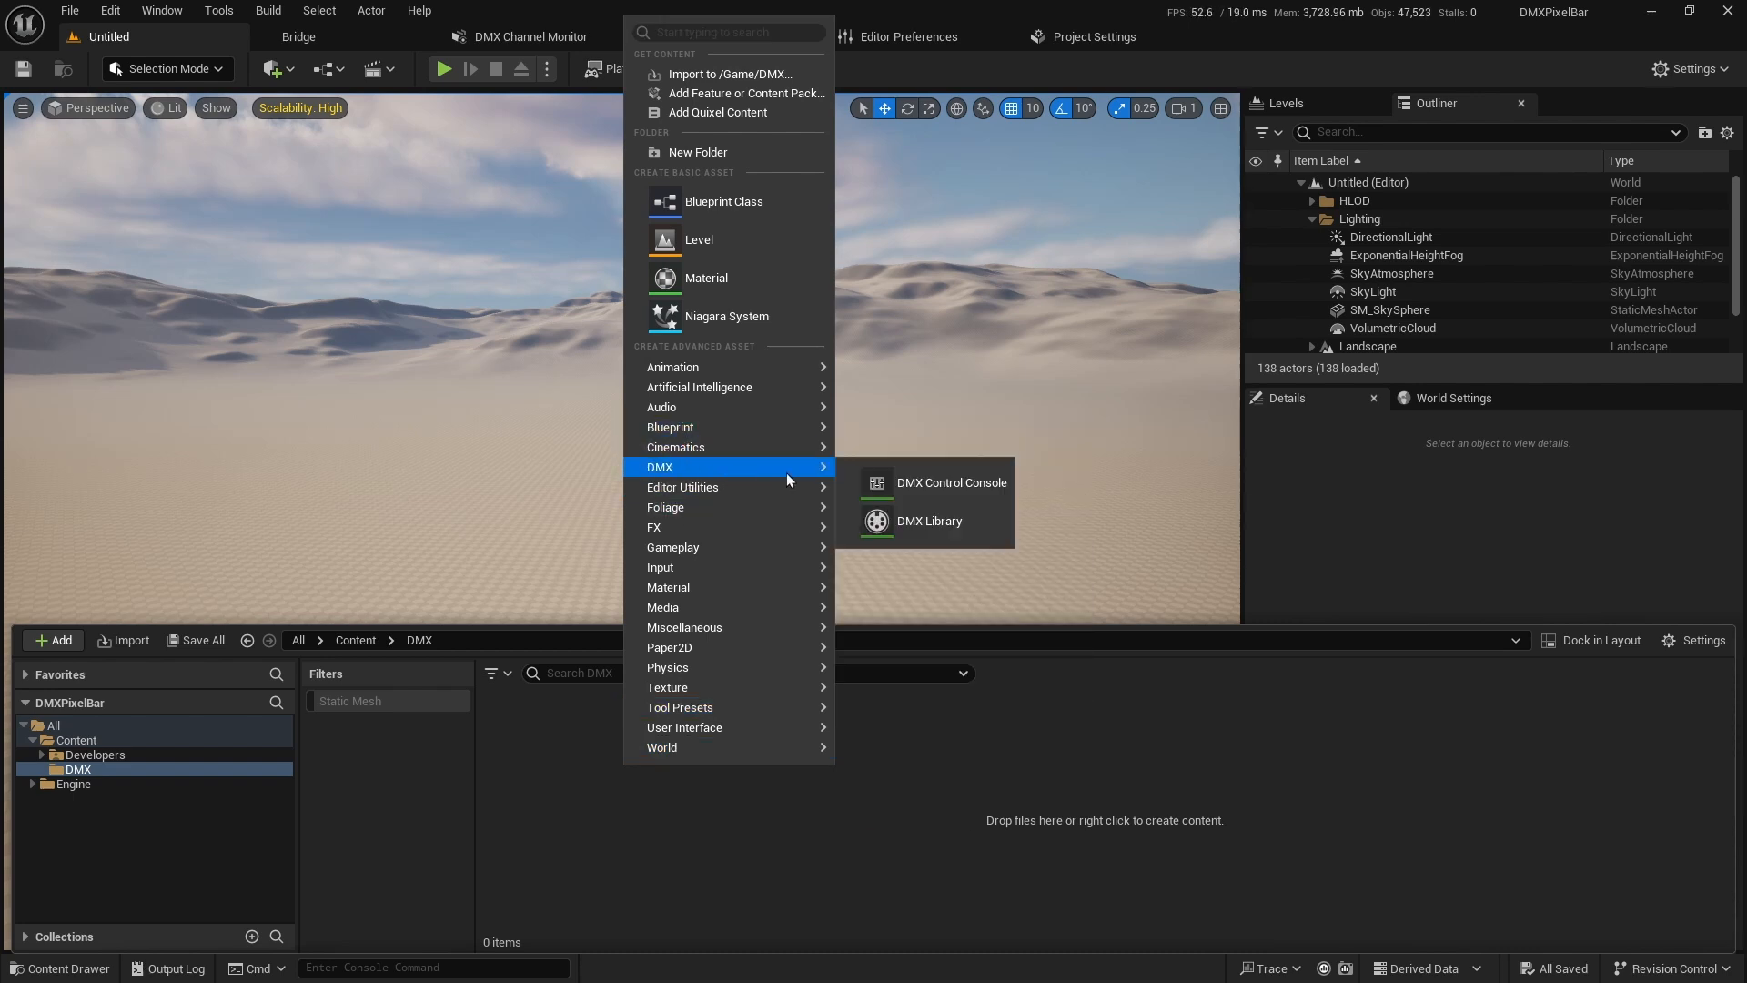
left_click(915, 521)
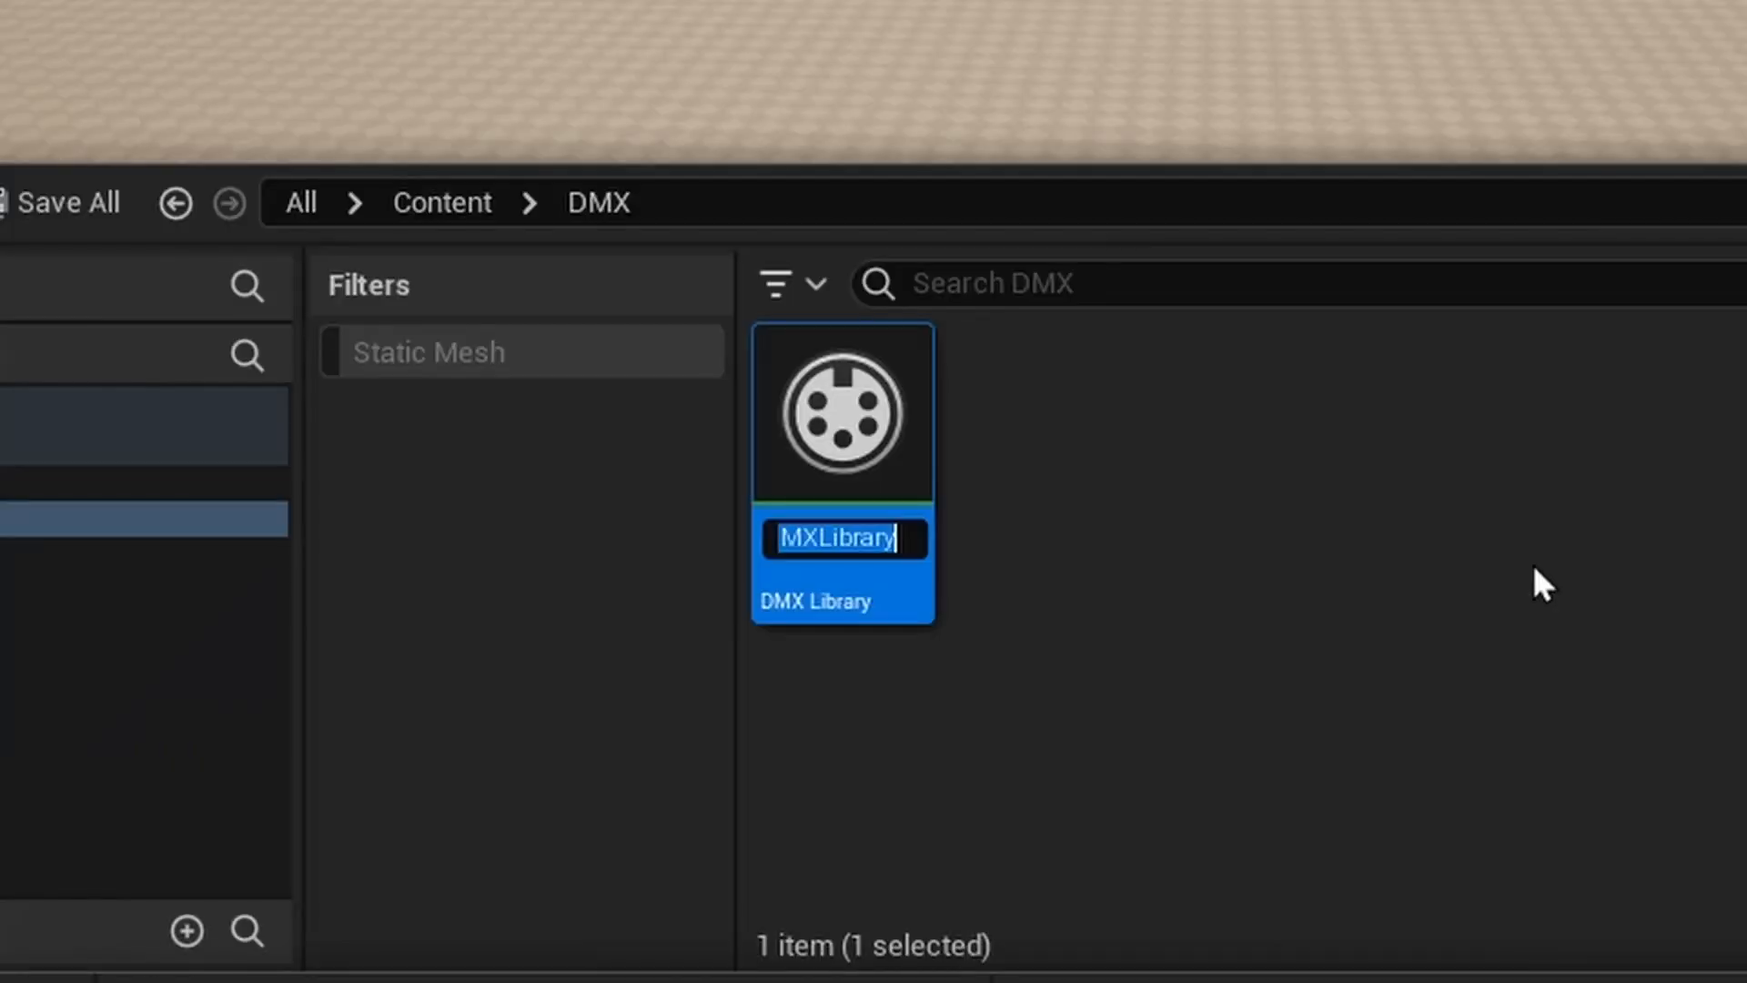
type("DMX")
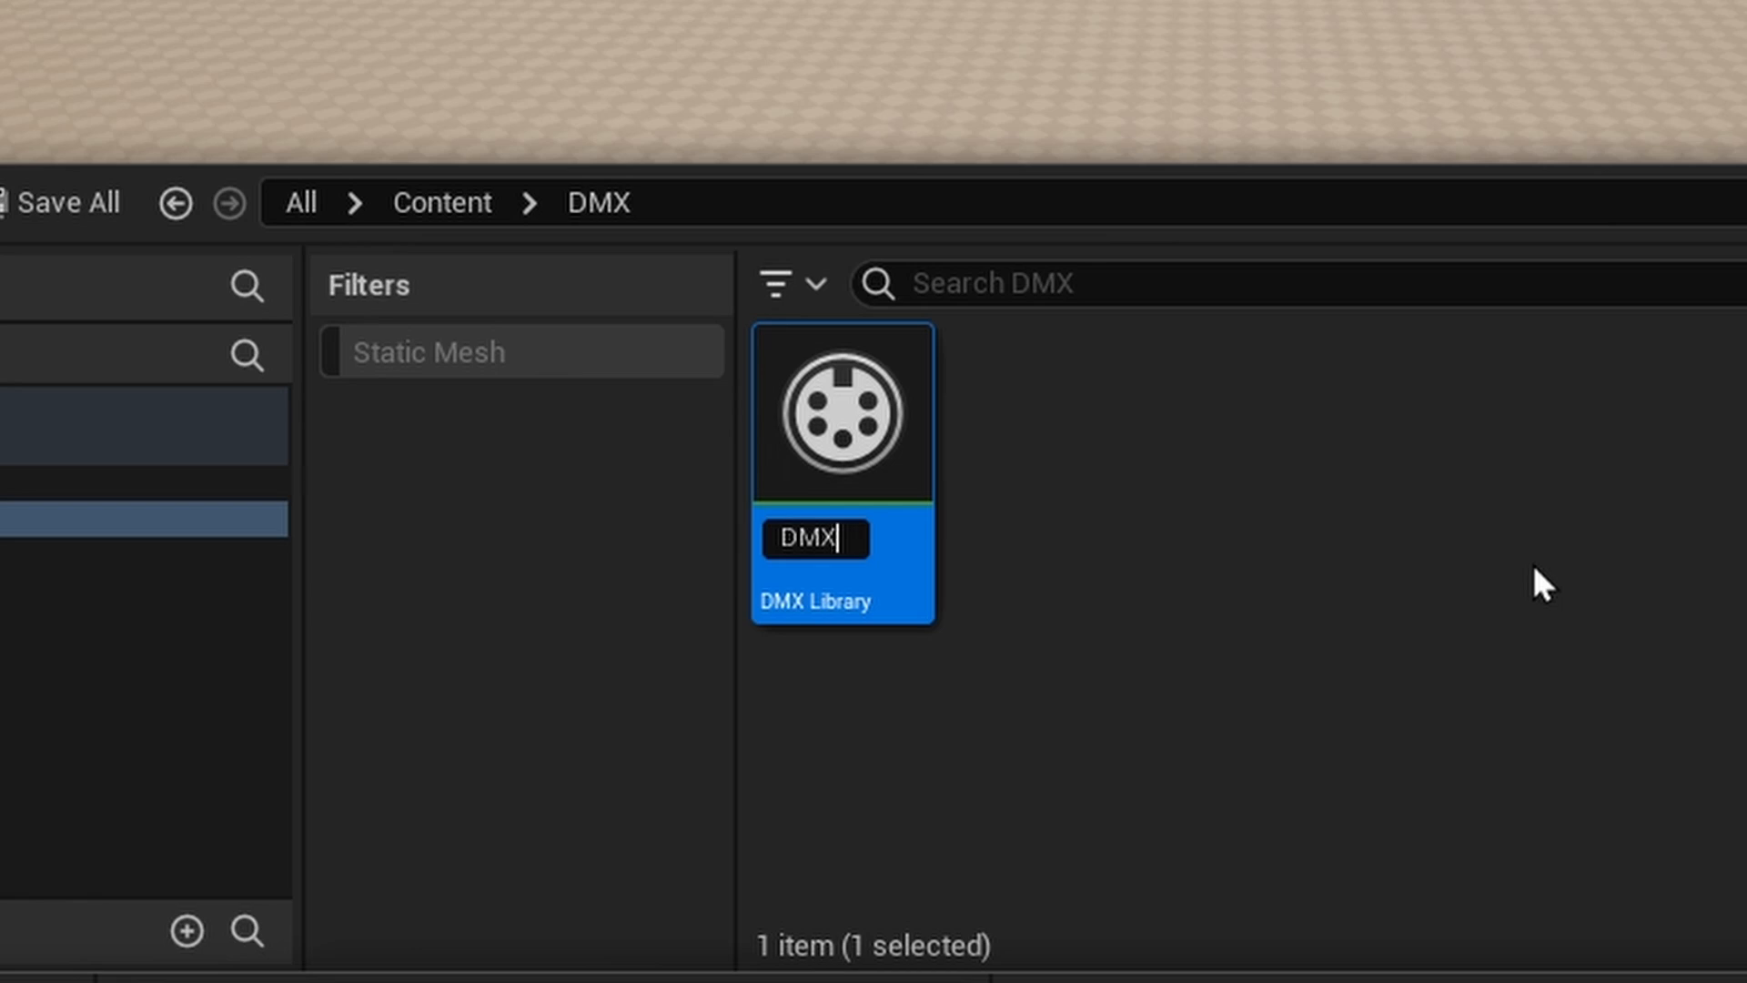
type("Bar")
key("Return")
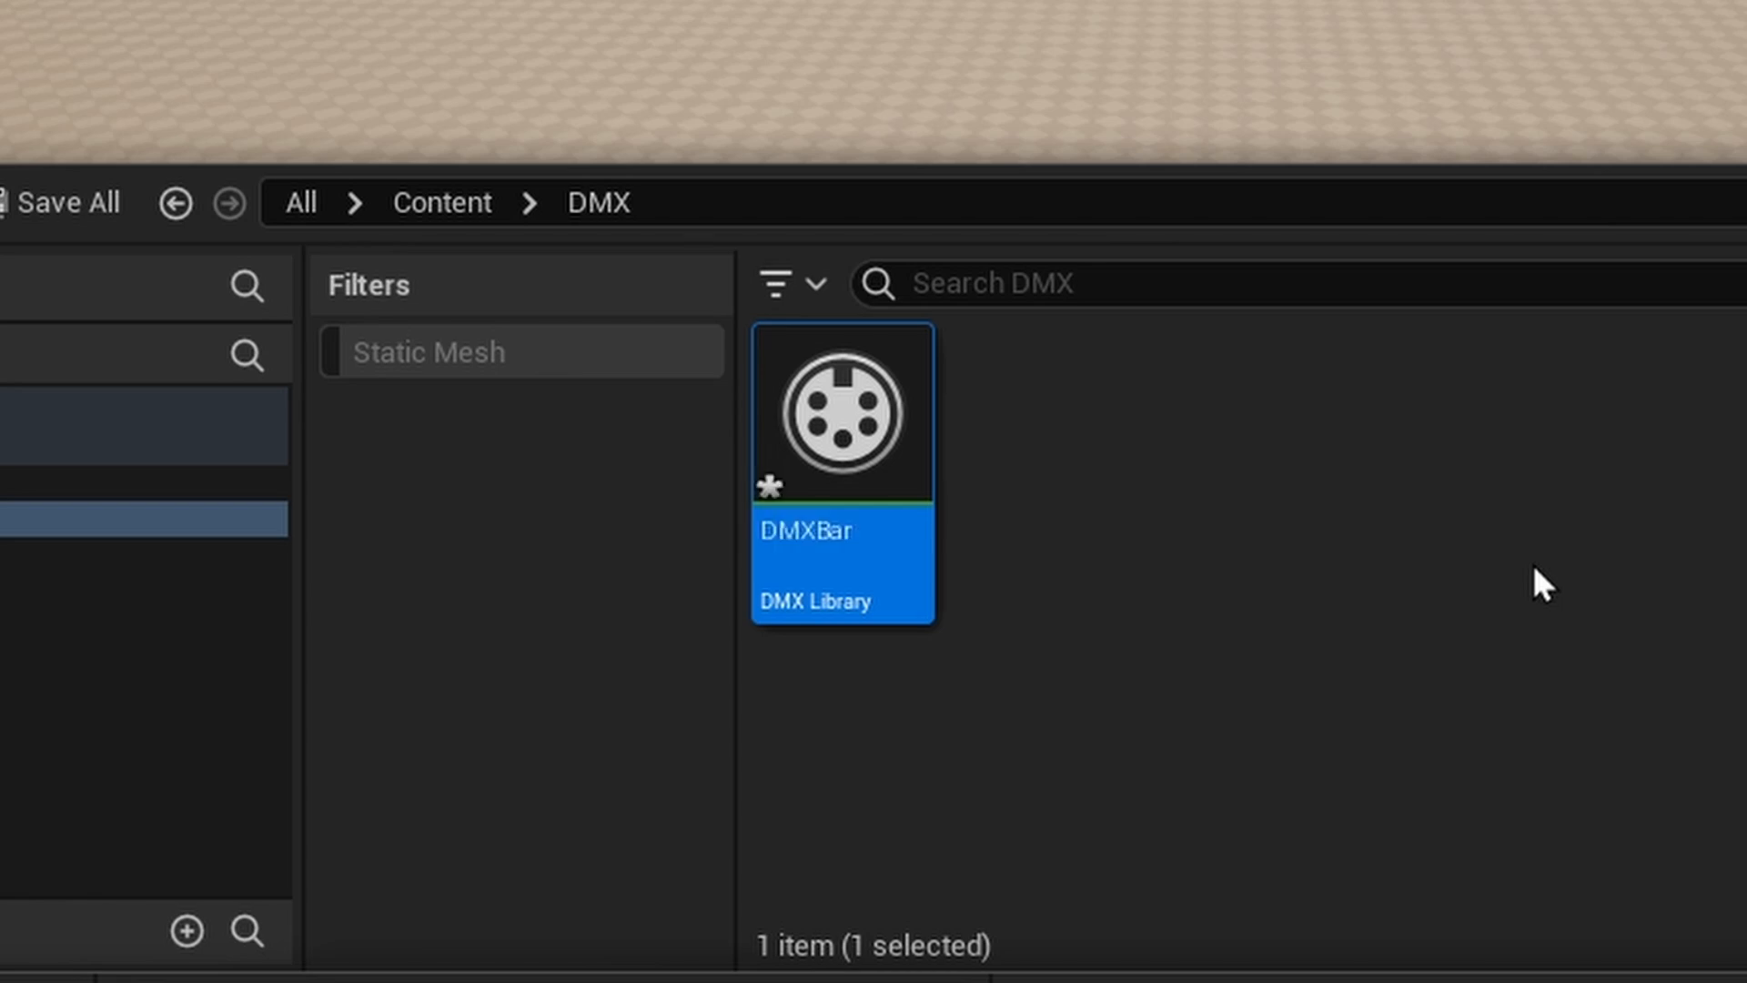
Open the DMXBar library for editing, look at its library settings and go to its fixture types.
double_click(910, 473)
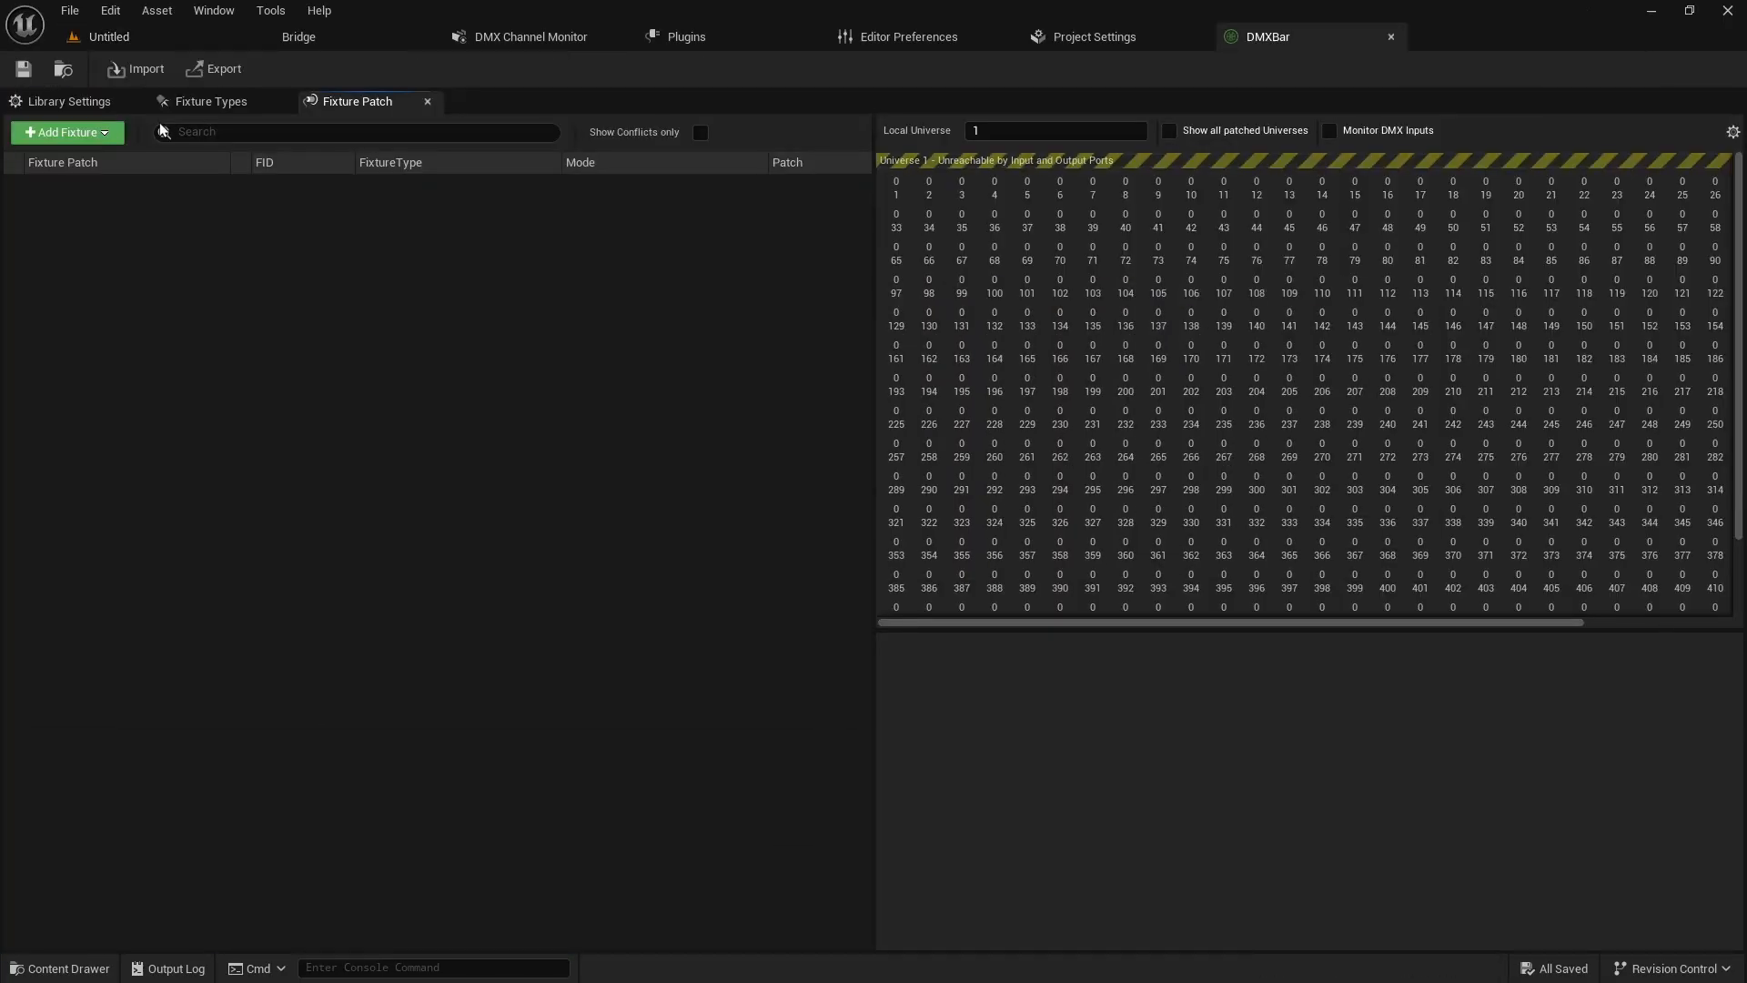
left_click(73, 102)
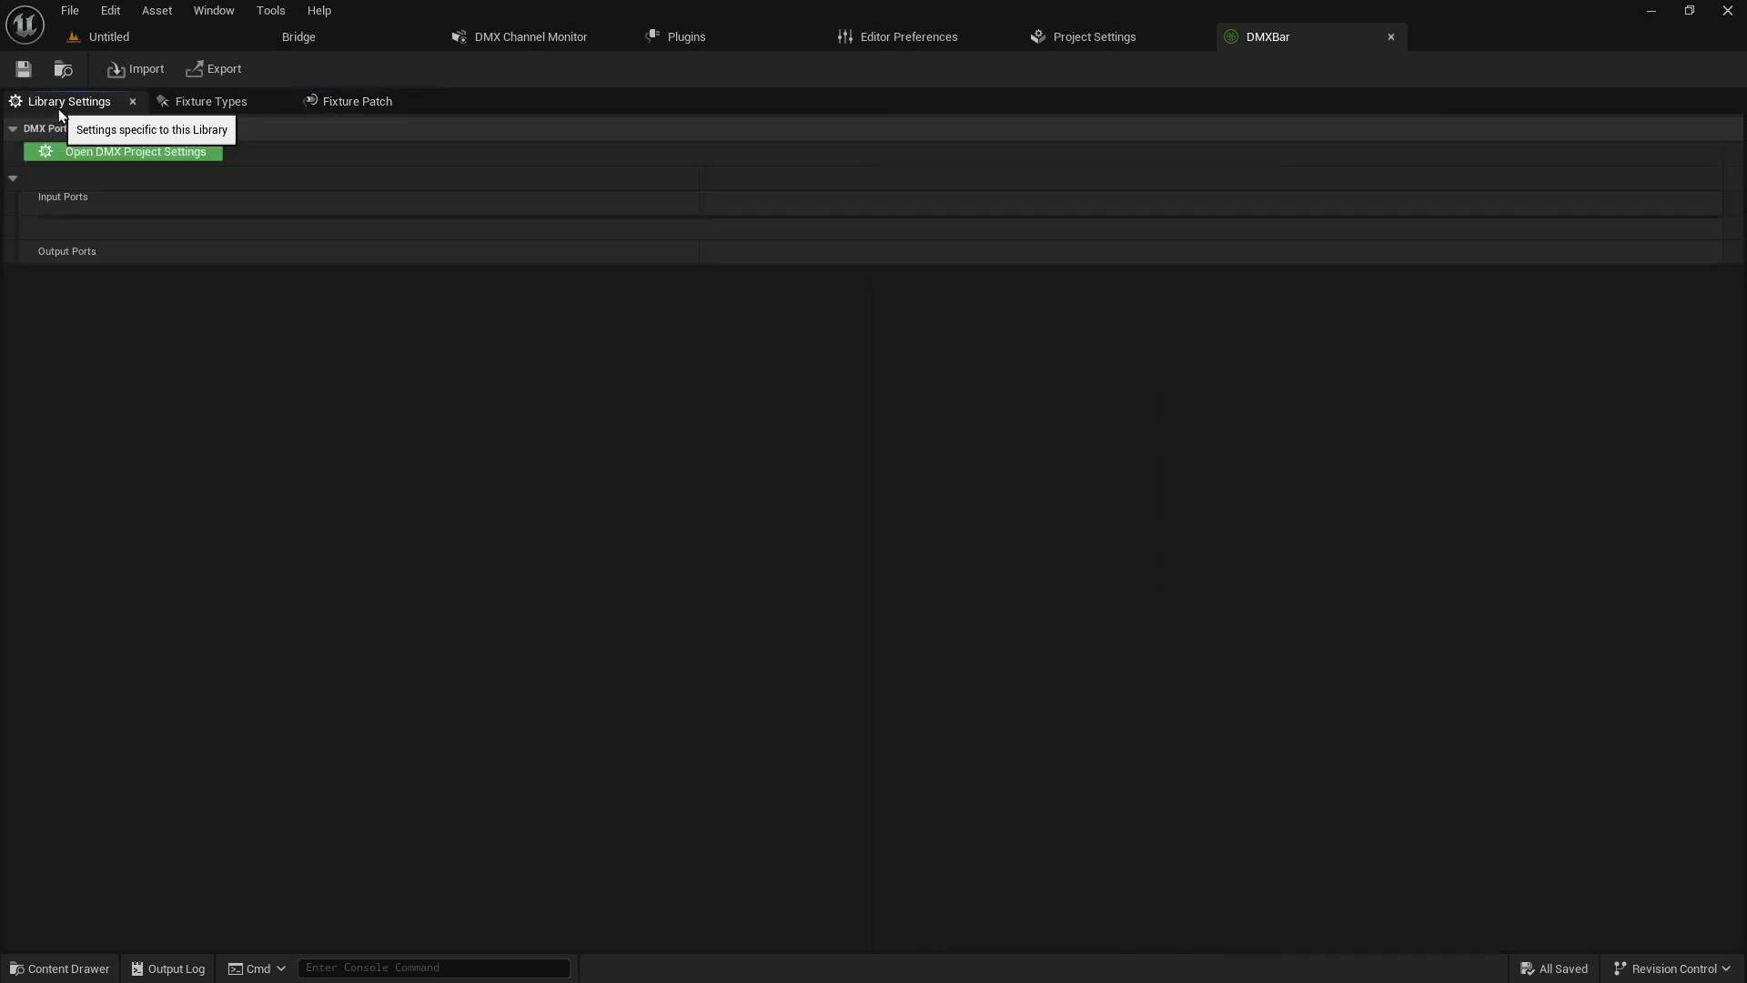
left_click(195, 103)
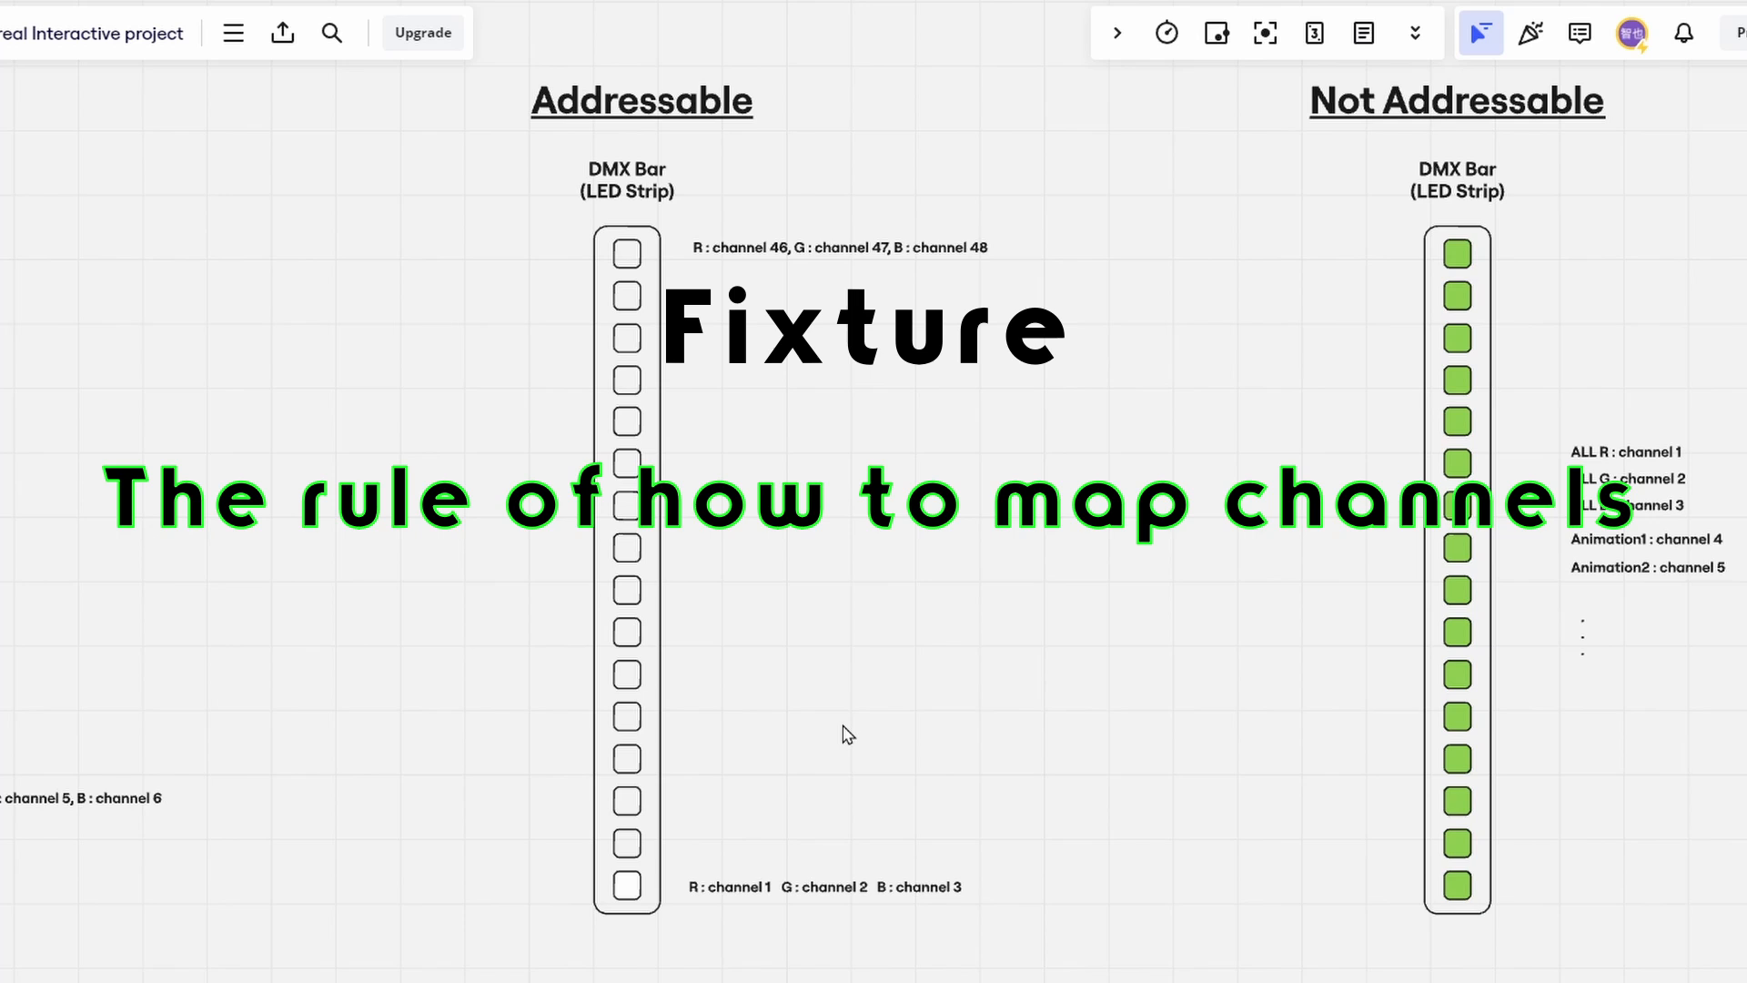
Review the addressable bar's channel labels on the whiteboard from the lowest pixel to the highest, and return to Unreal Engine.
scroll(838, 706, "down", 2)
scroll(816, 748, "up", 3, "ctrl")
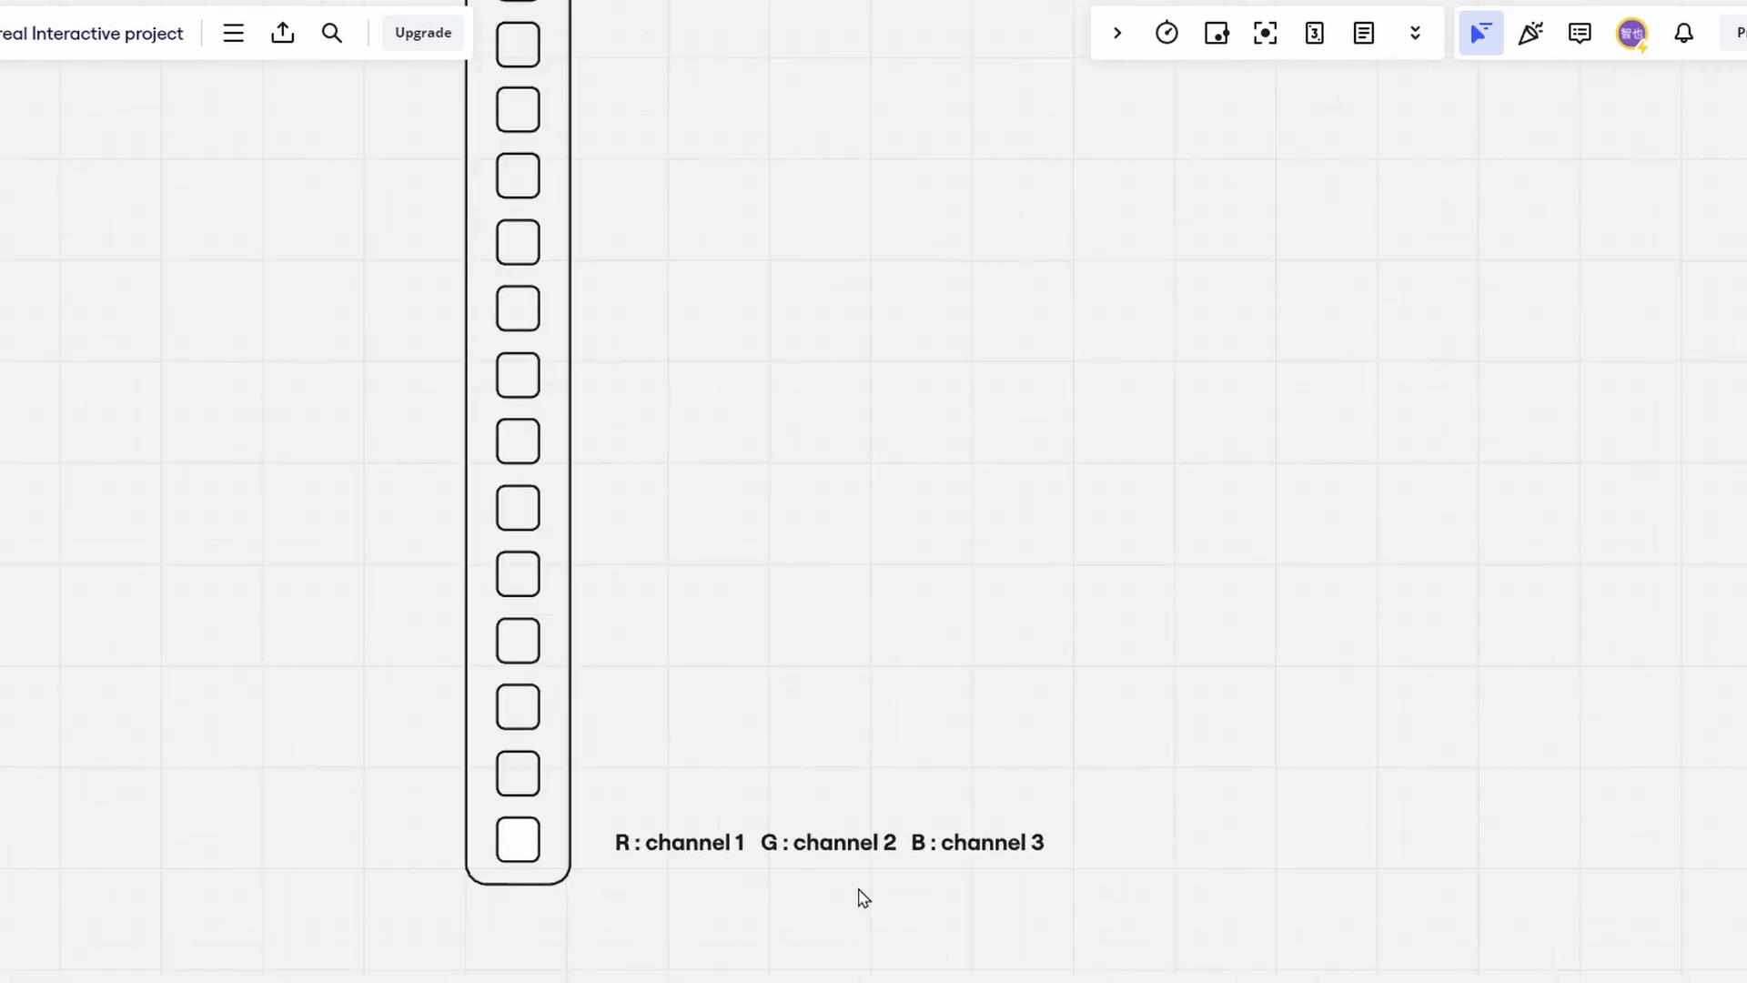
left_click_drag(959, 909, 692, 819)
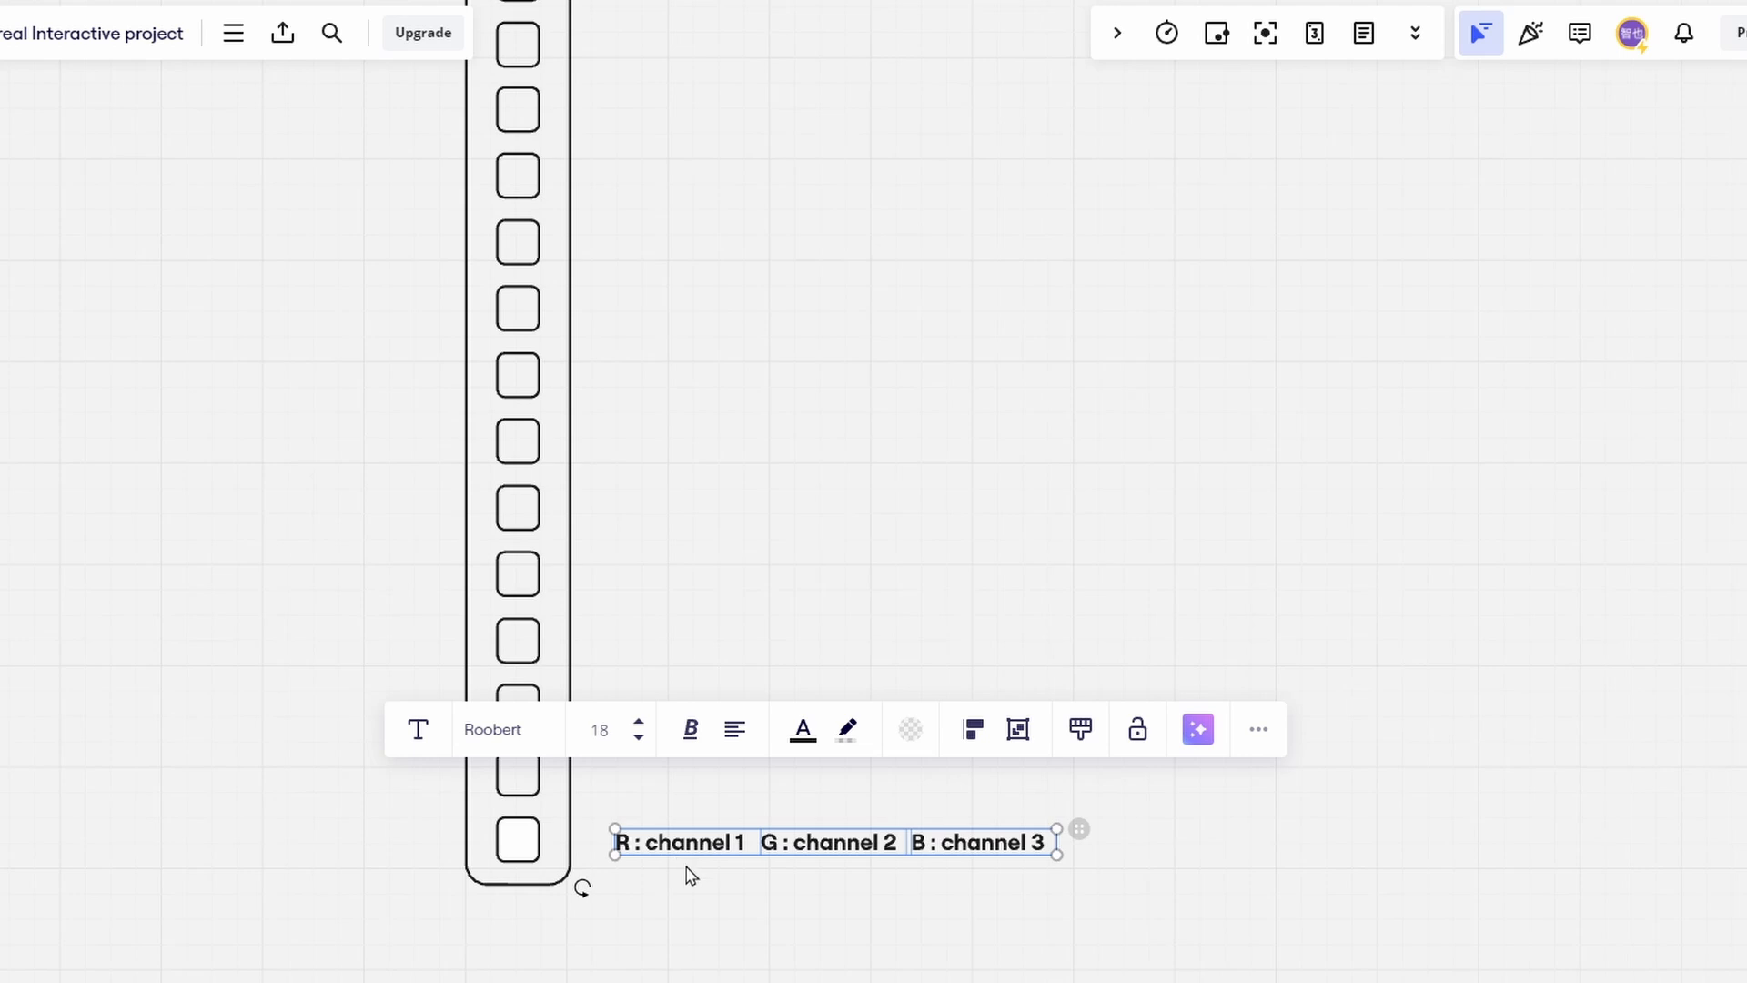
left_click(689, 875)
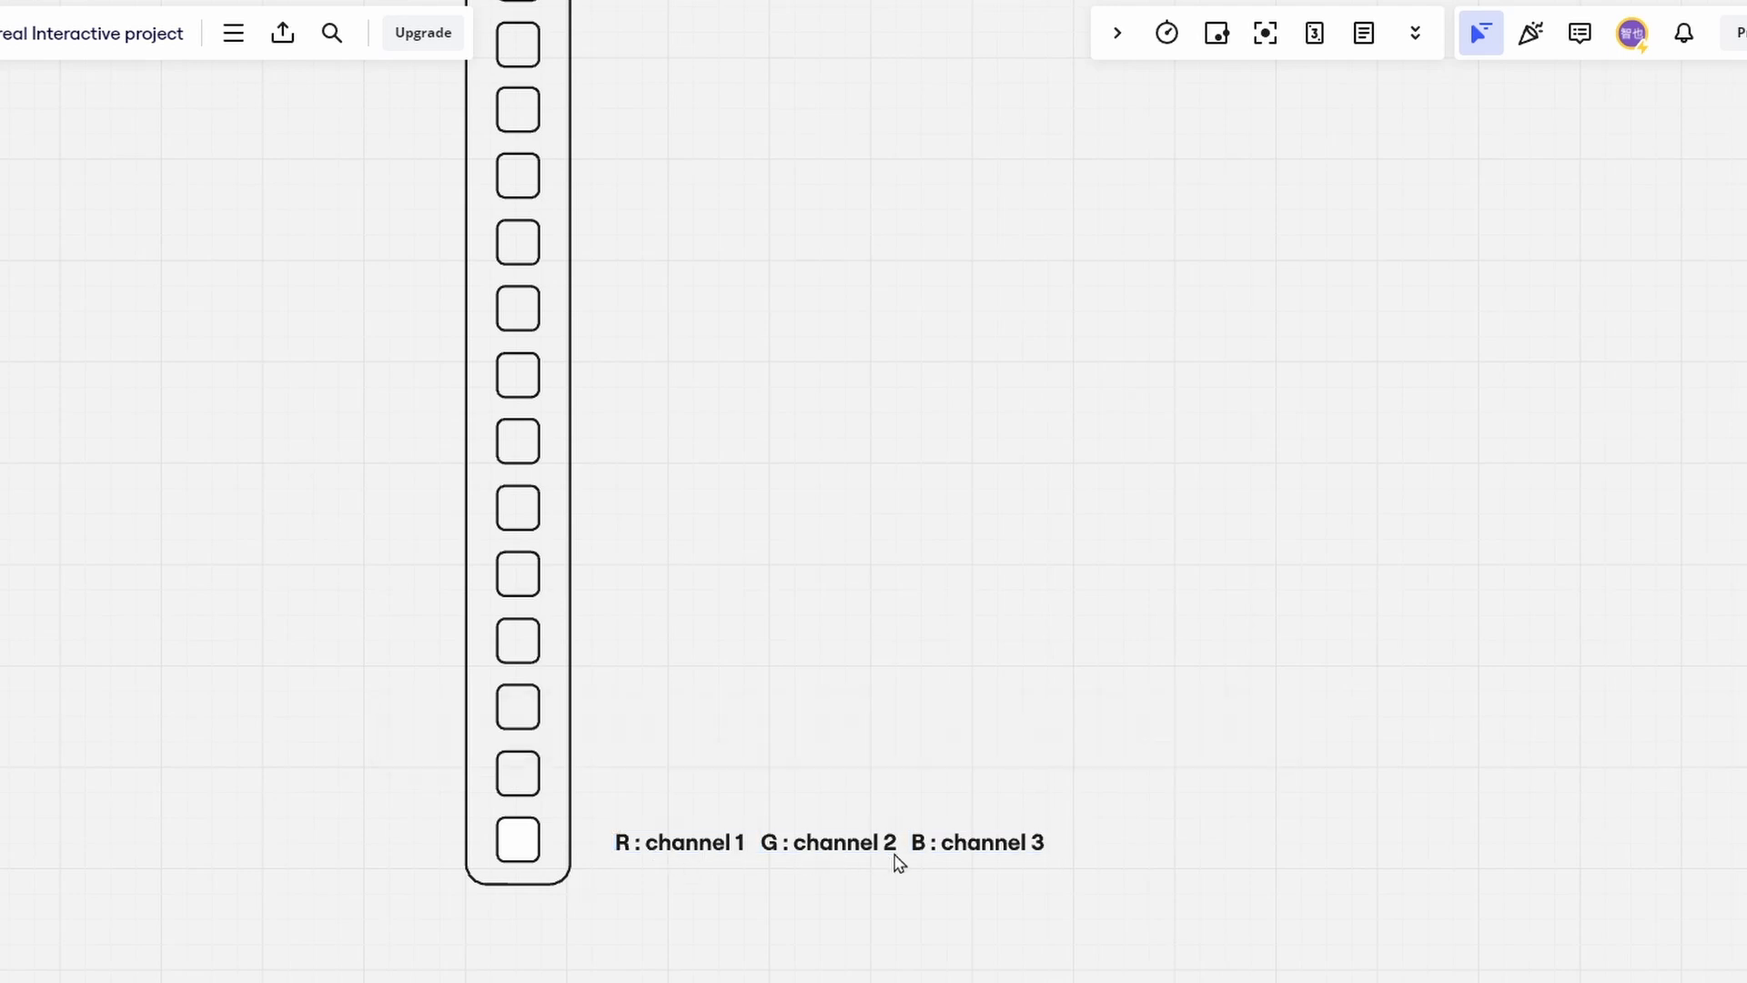
right_click_drag(911, 598, 905, 846)
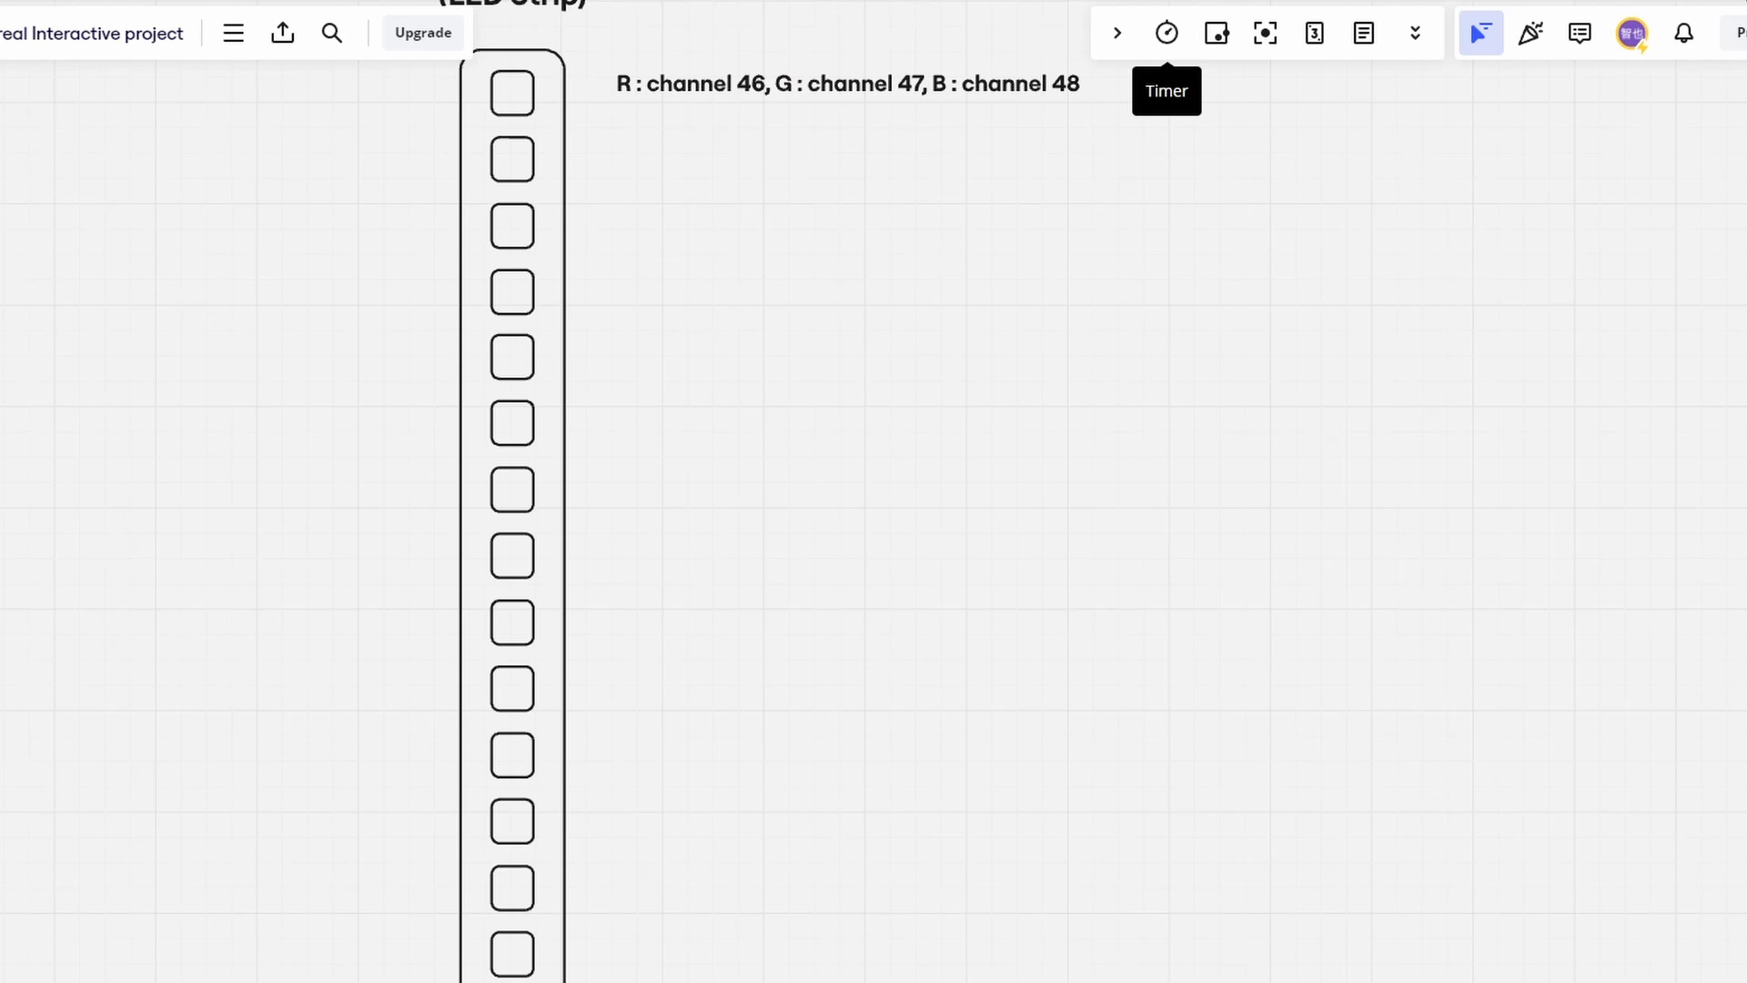
key("ctrl+shift+w")
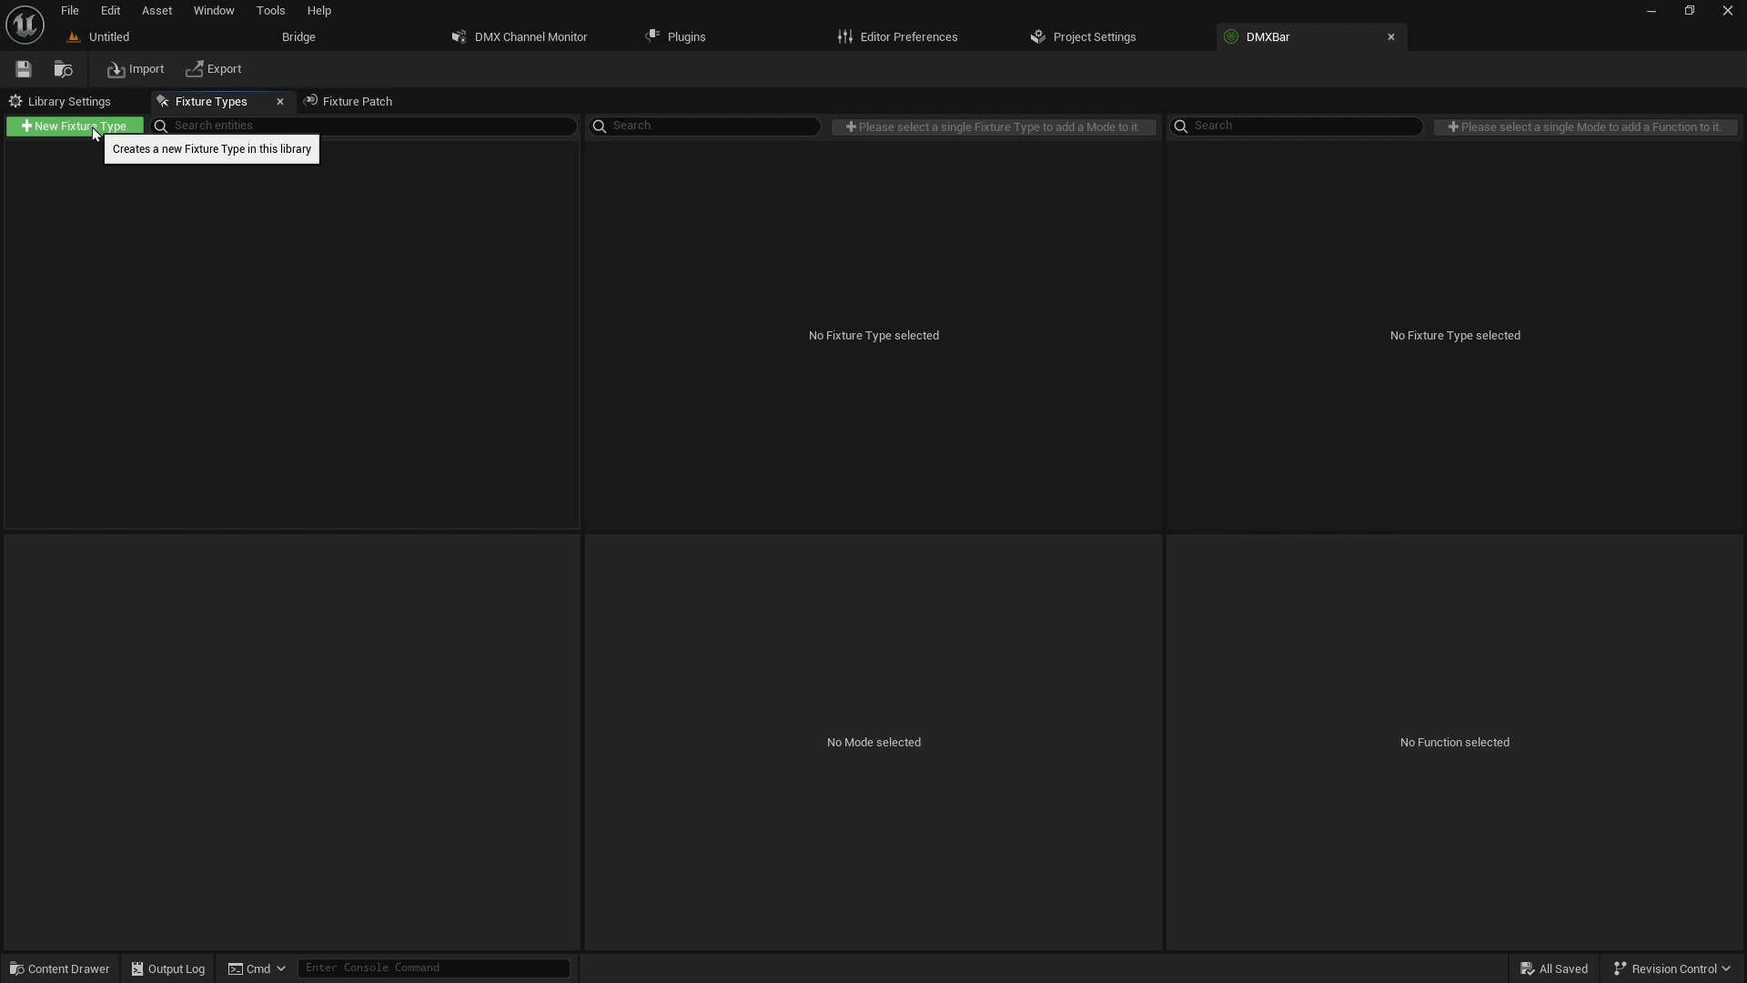
Add a new fixture type to the DMXBar library and name it PixelBar.
left_click(92, 129)
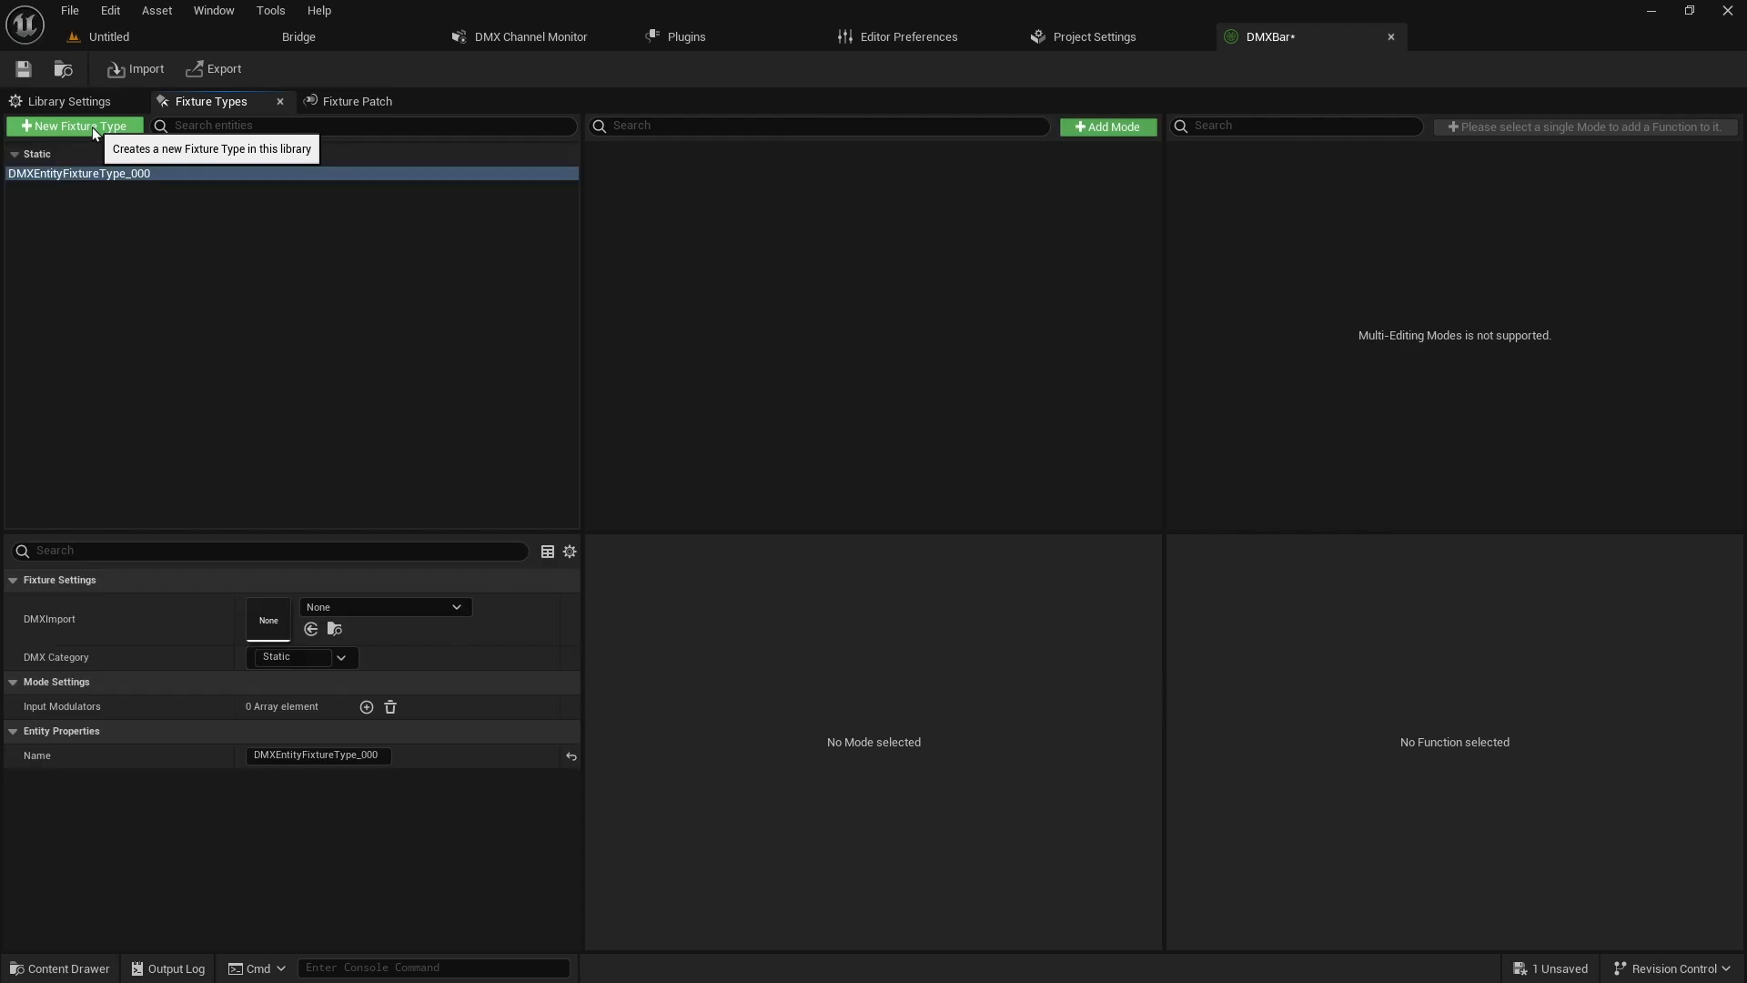
left_click(316, 753)
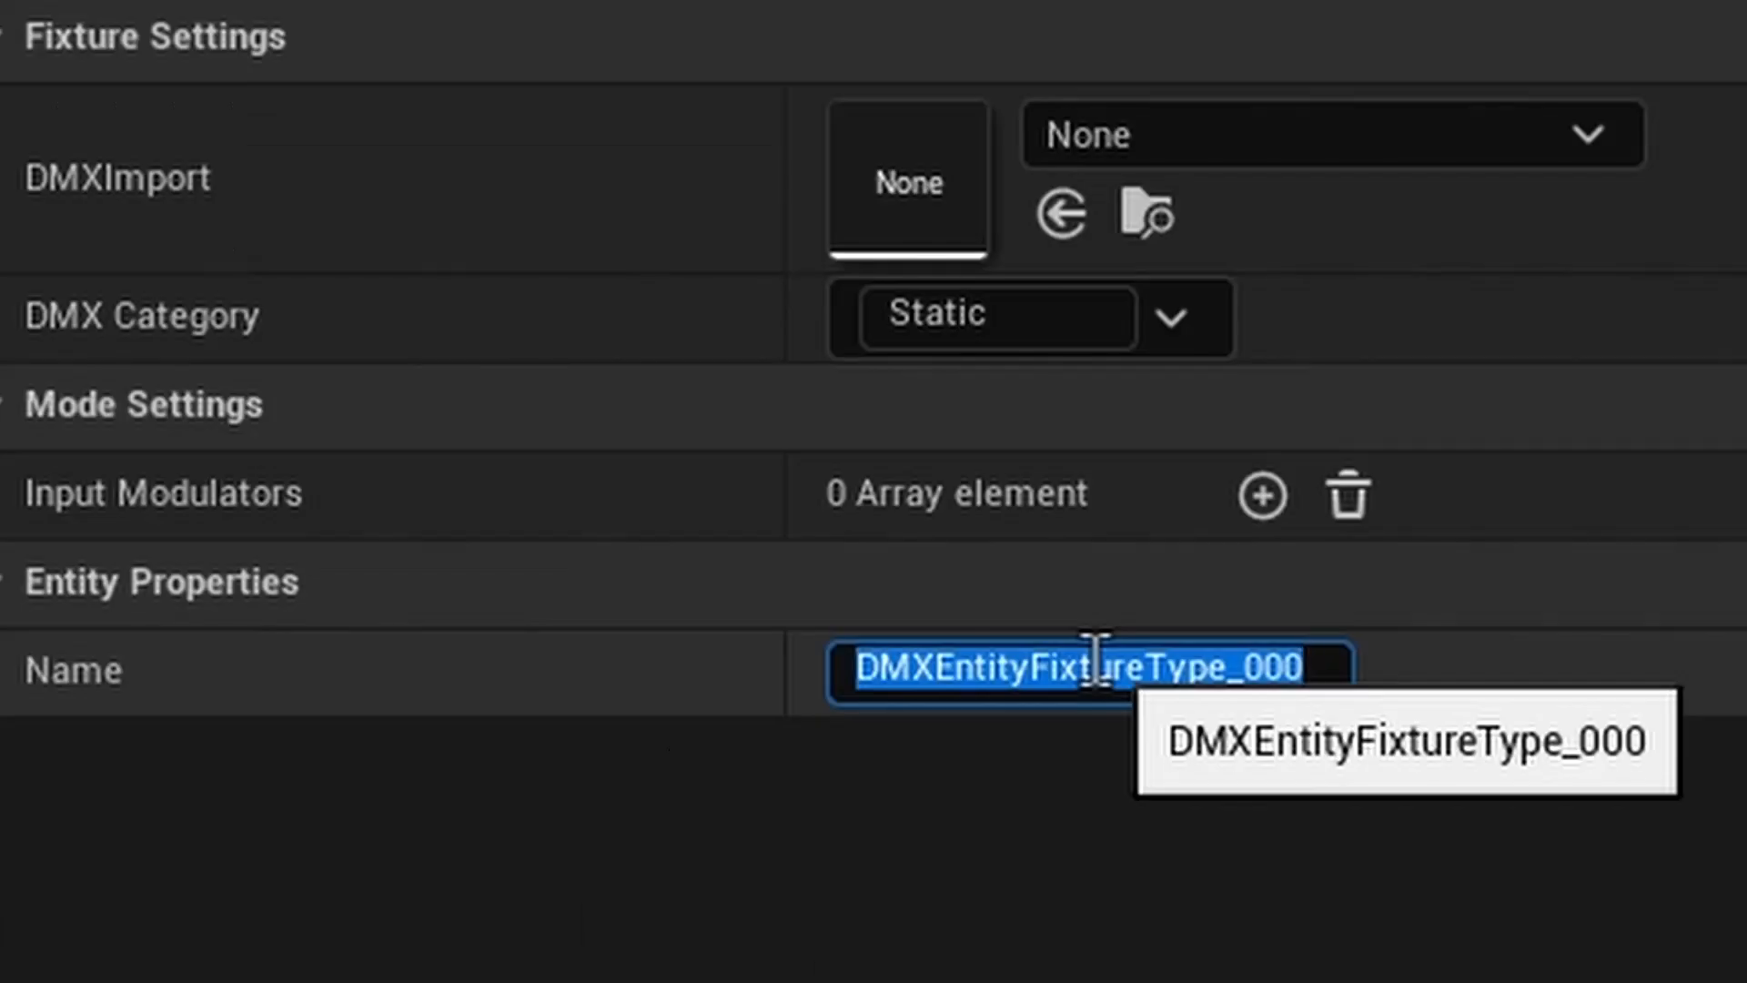
type("Pi")
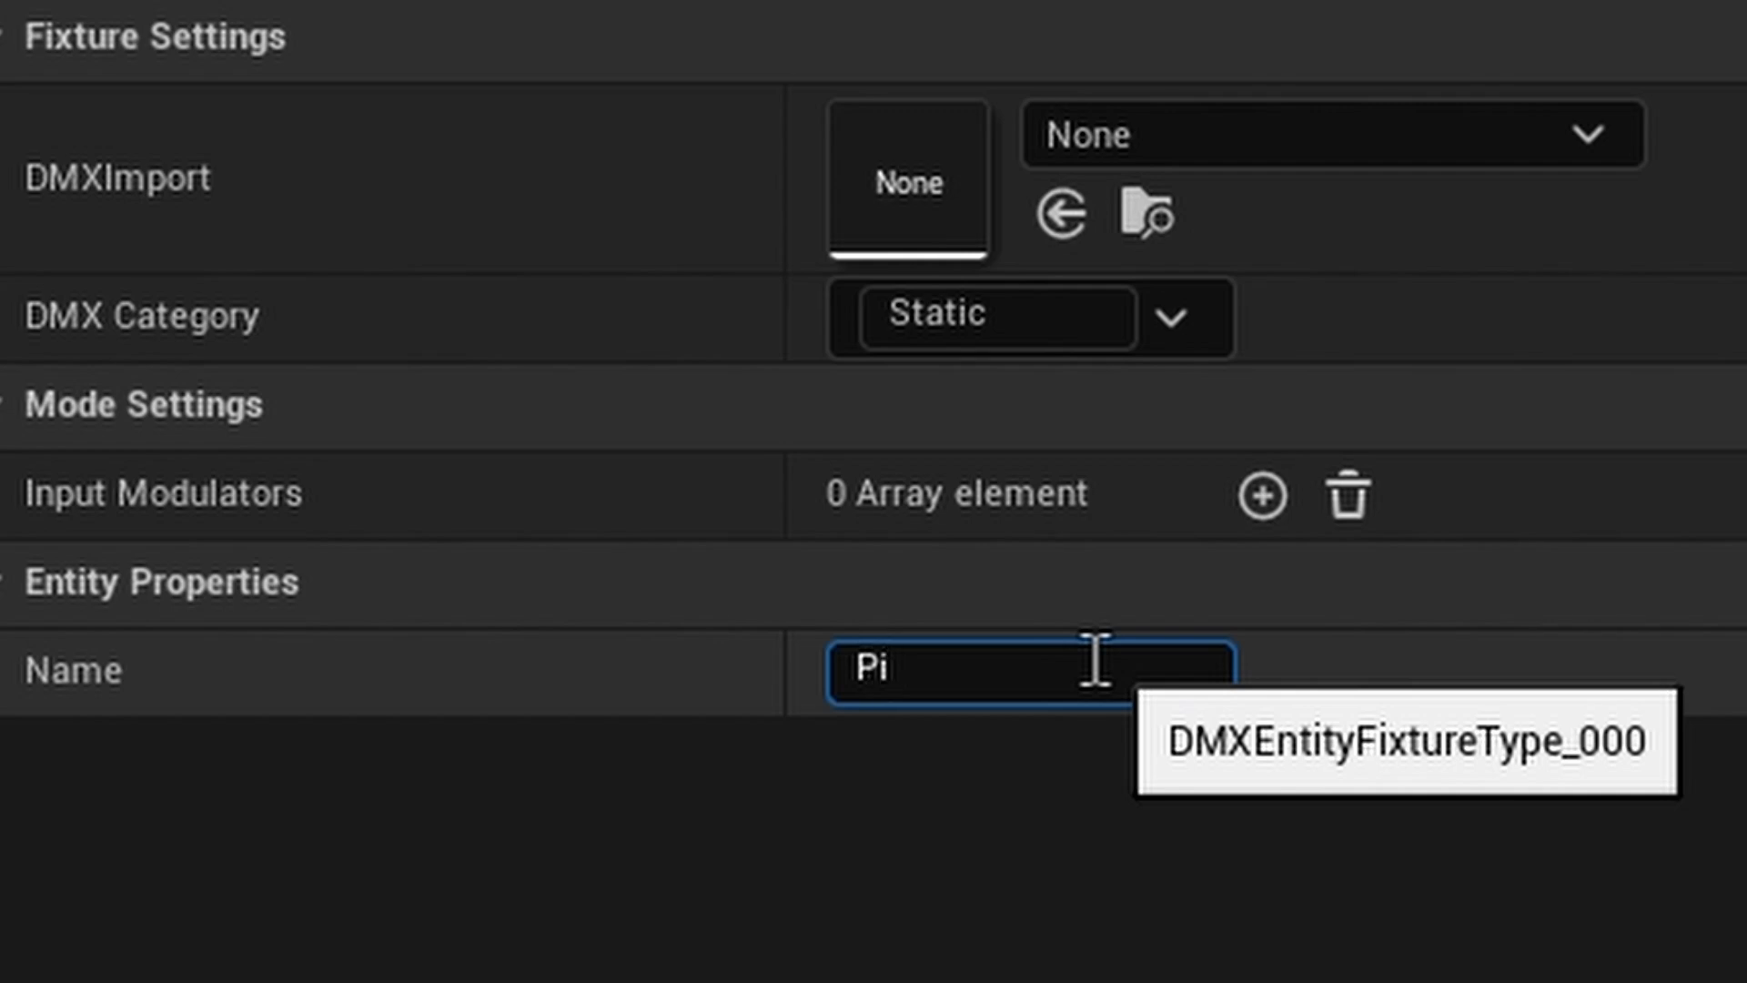
type("xelBar")
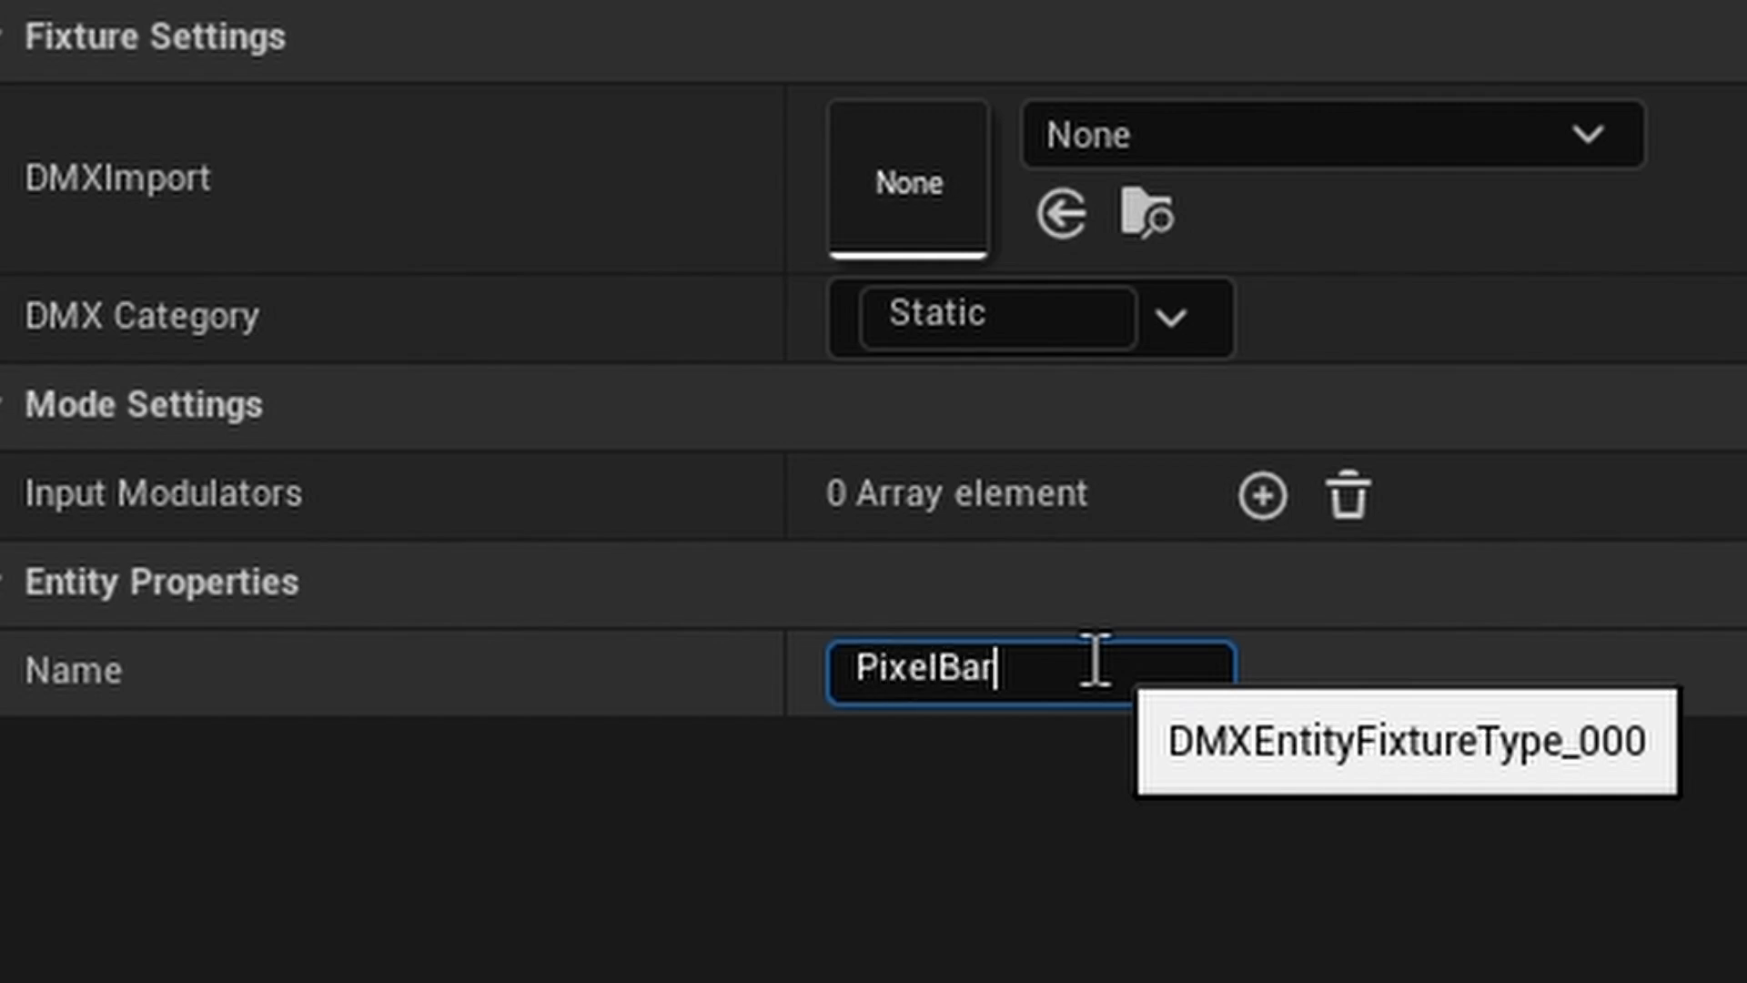
key("Return")
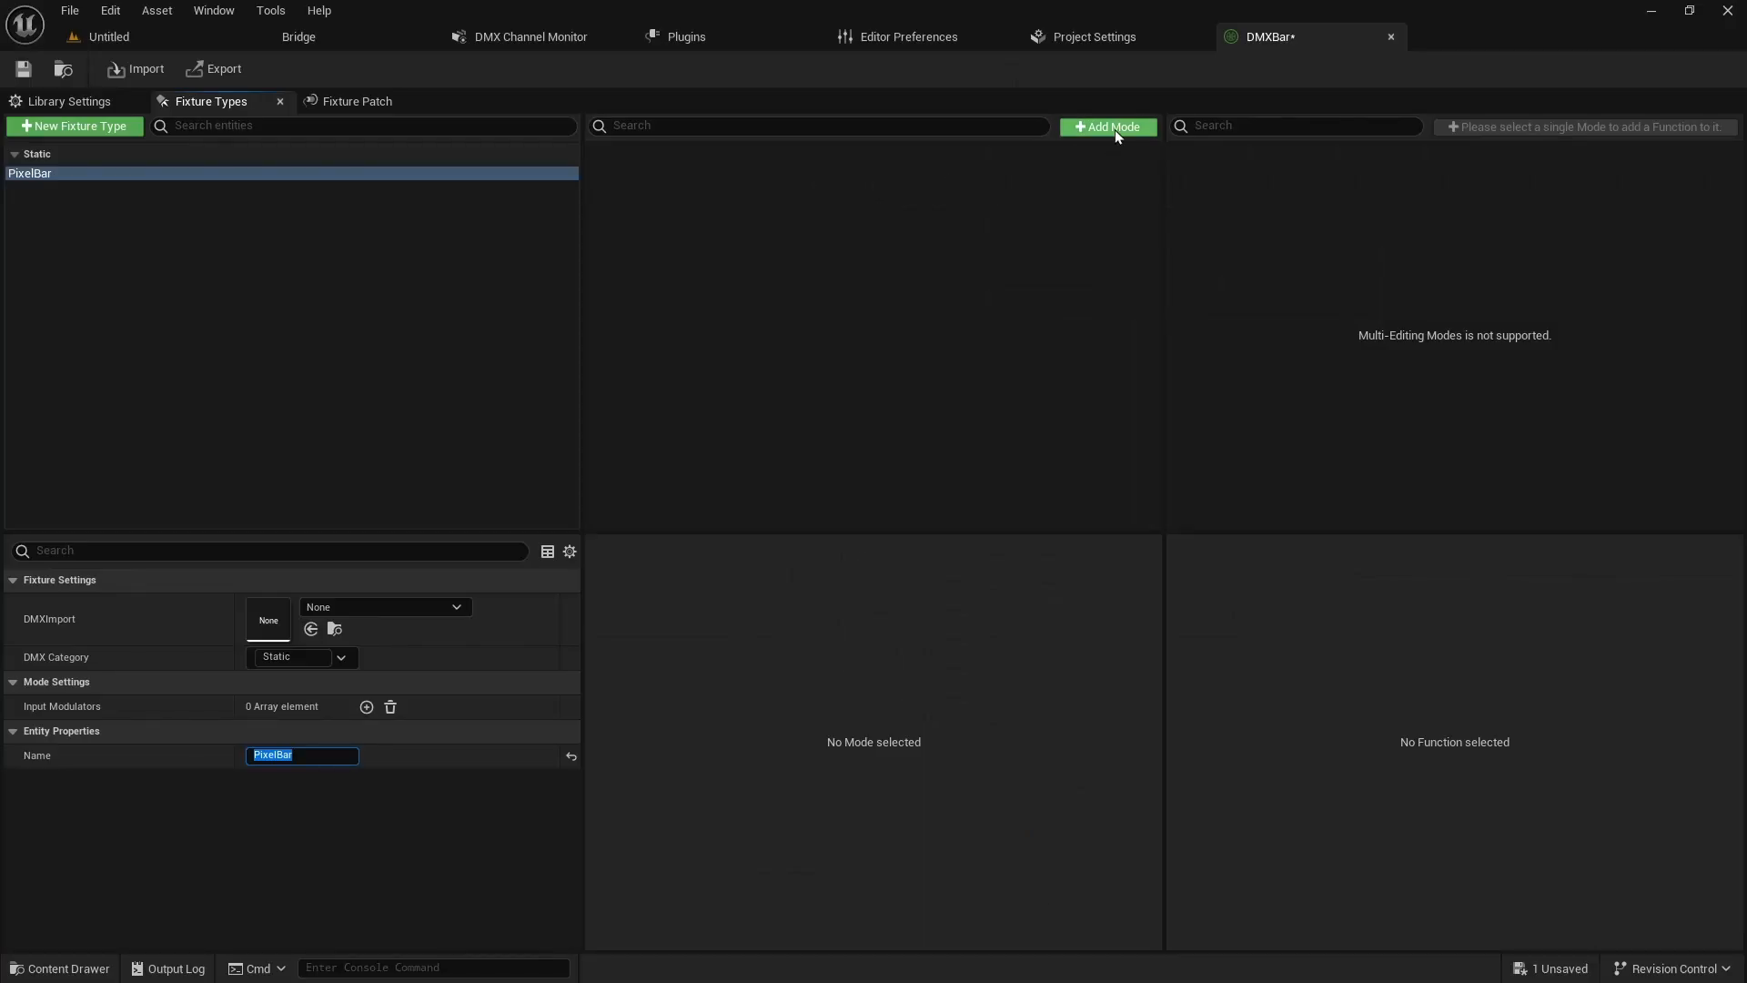
Add a mode to the PixelBar fixture type and enable its fixture matrix with the matrix configuration expanded.
left_click(1116, 129)
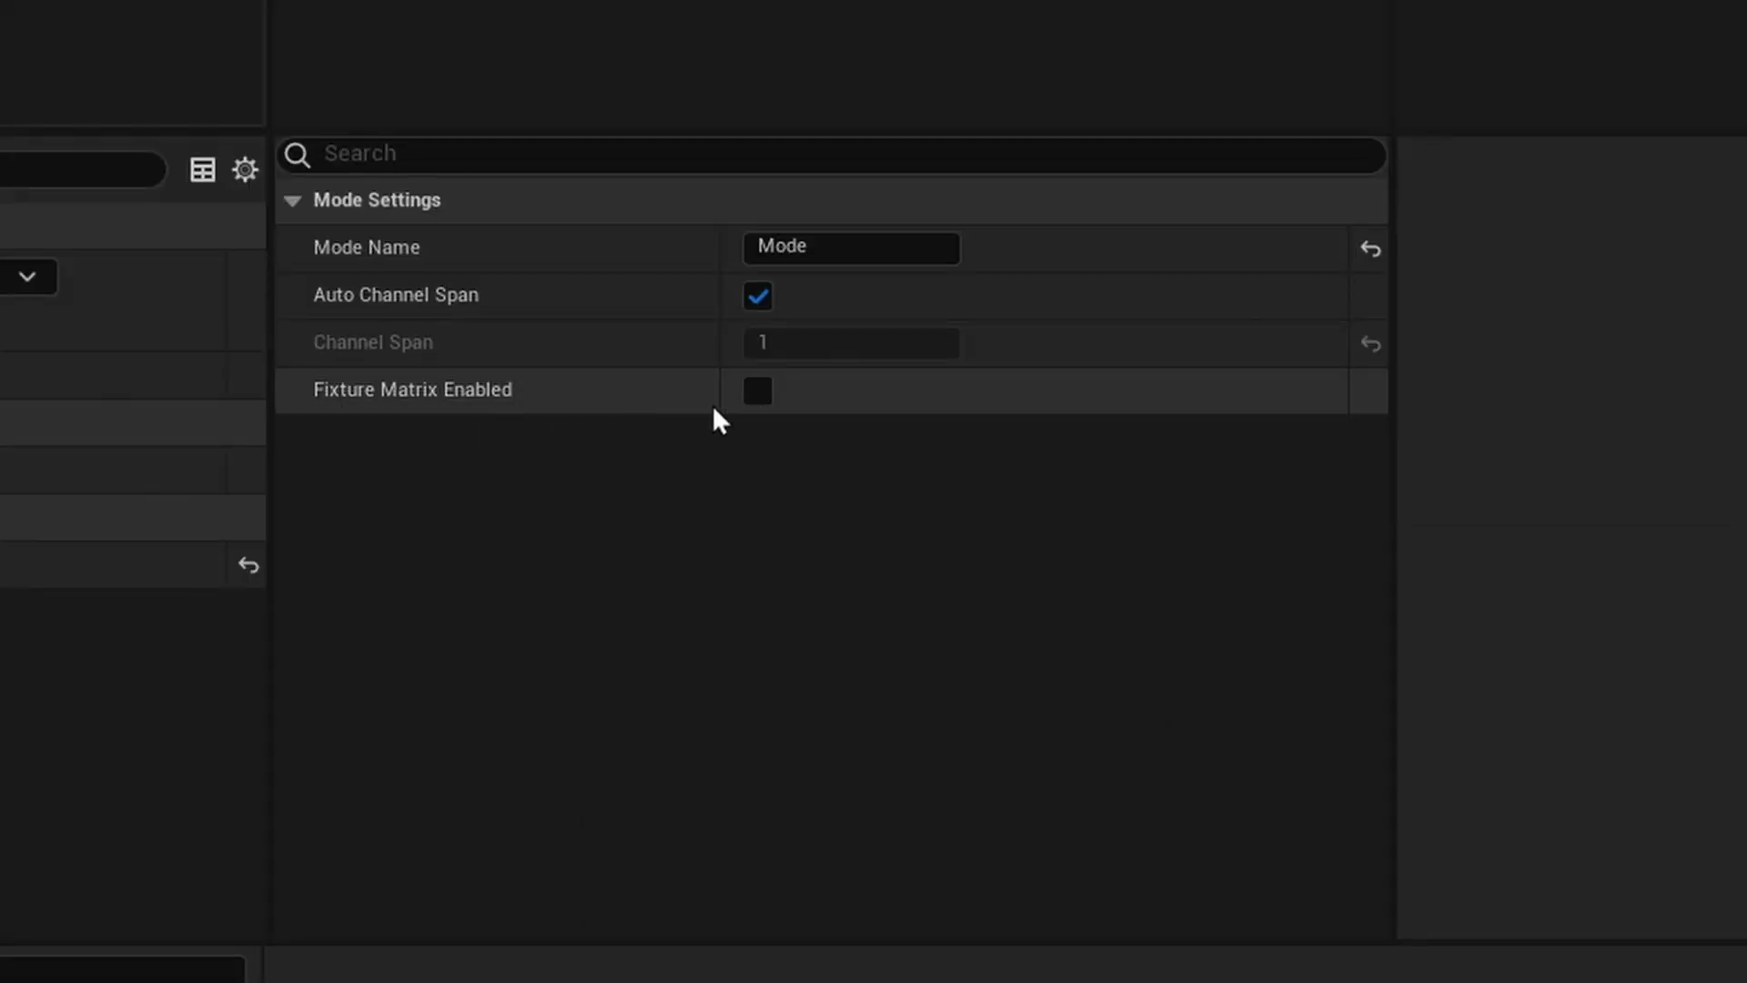
left_click(757, 404)
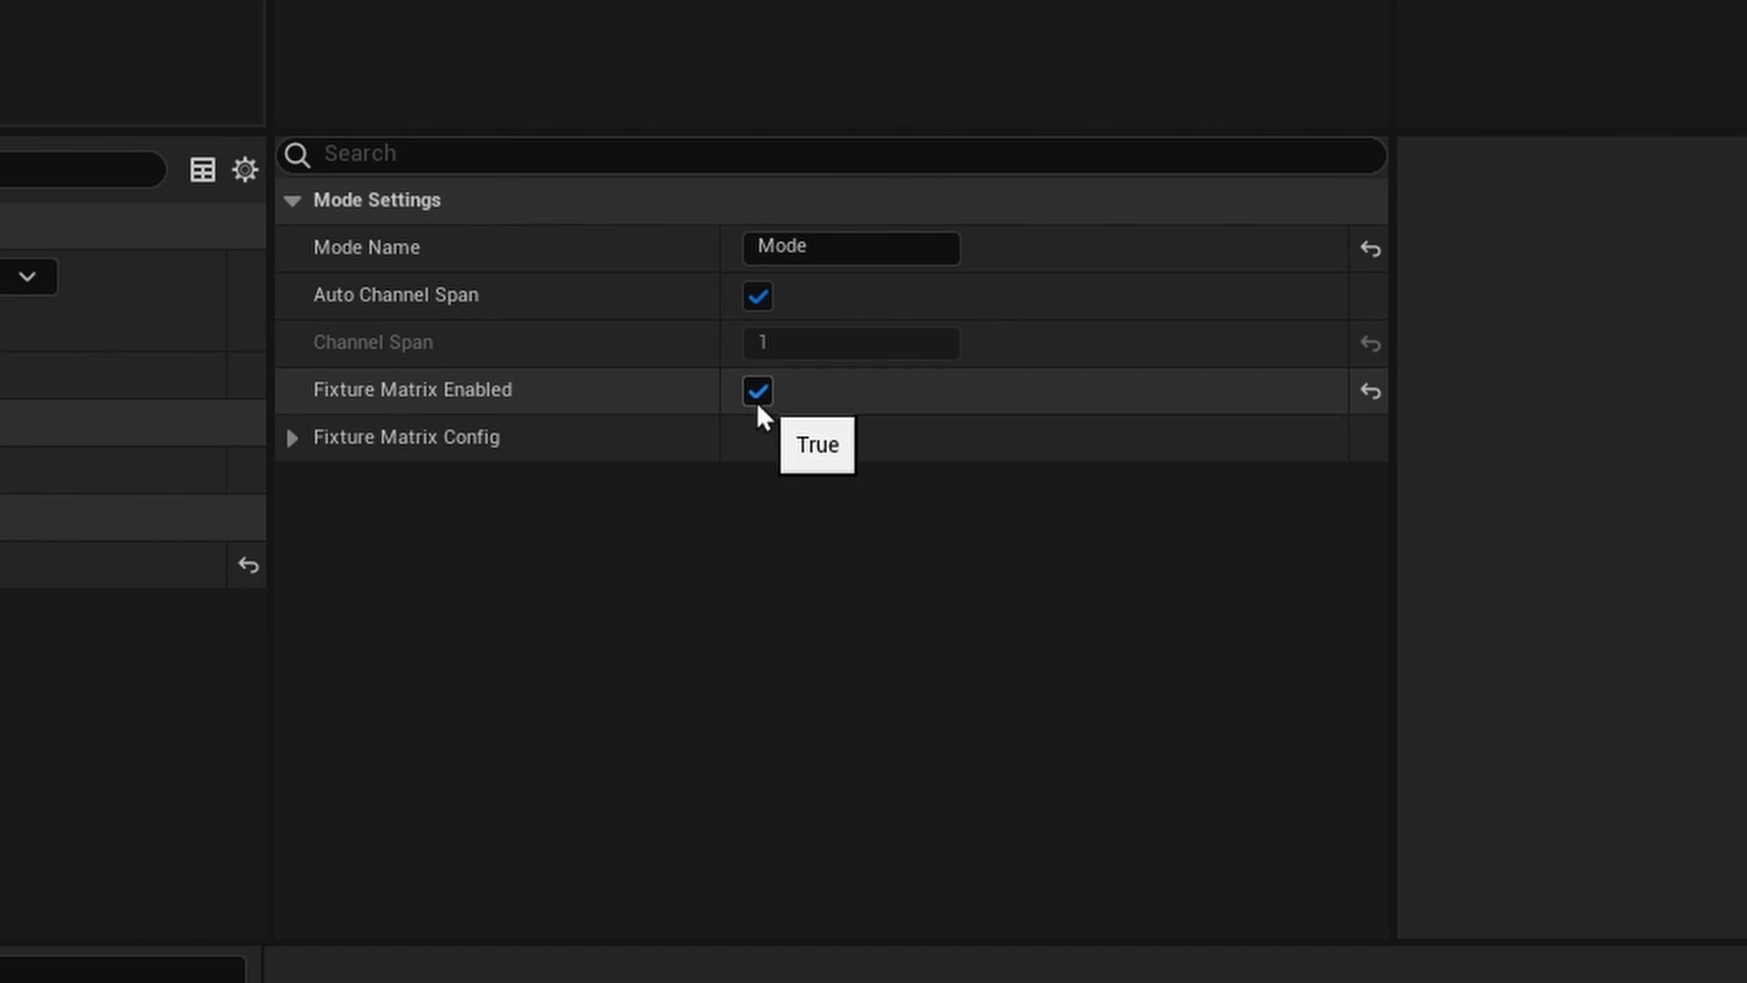
left_click(292, 437)
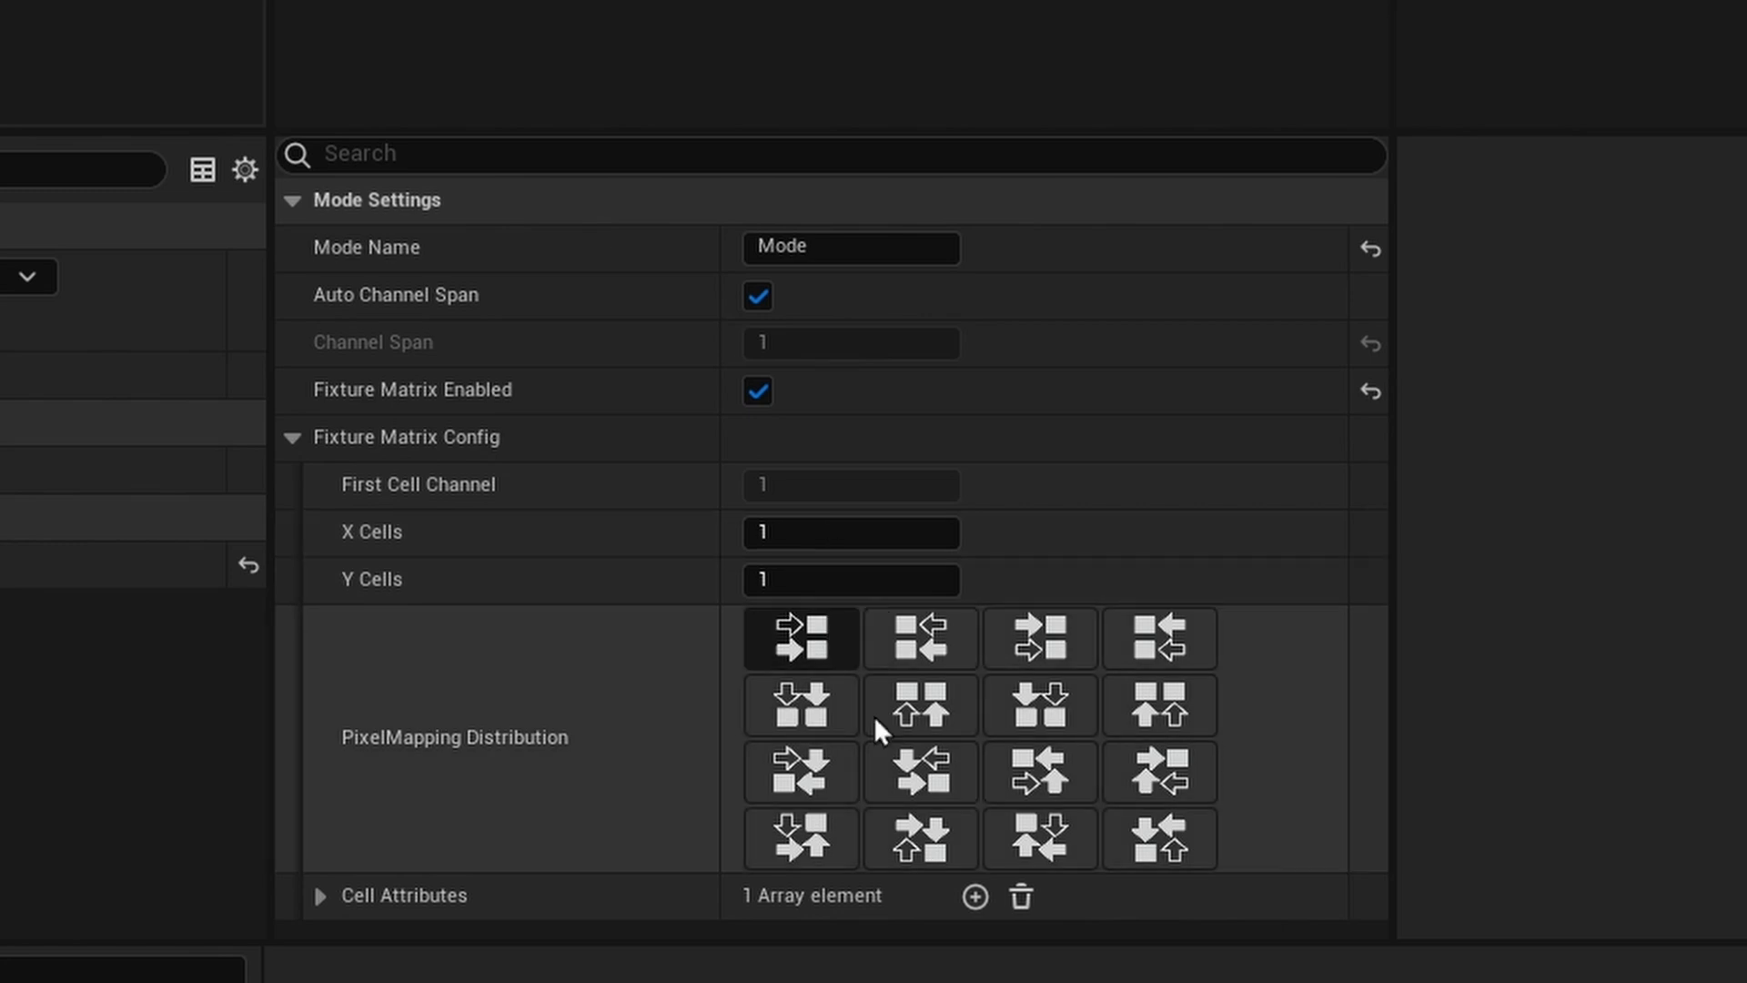
Set the fixture matrix to 16 Y cells and choose the right-to-left pixel mapping distribution that starts with the bottom row.
left_click(851, 579)
type("16")
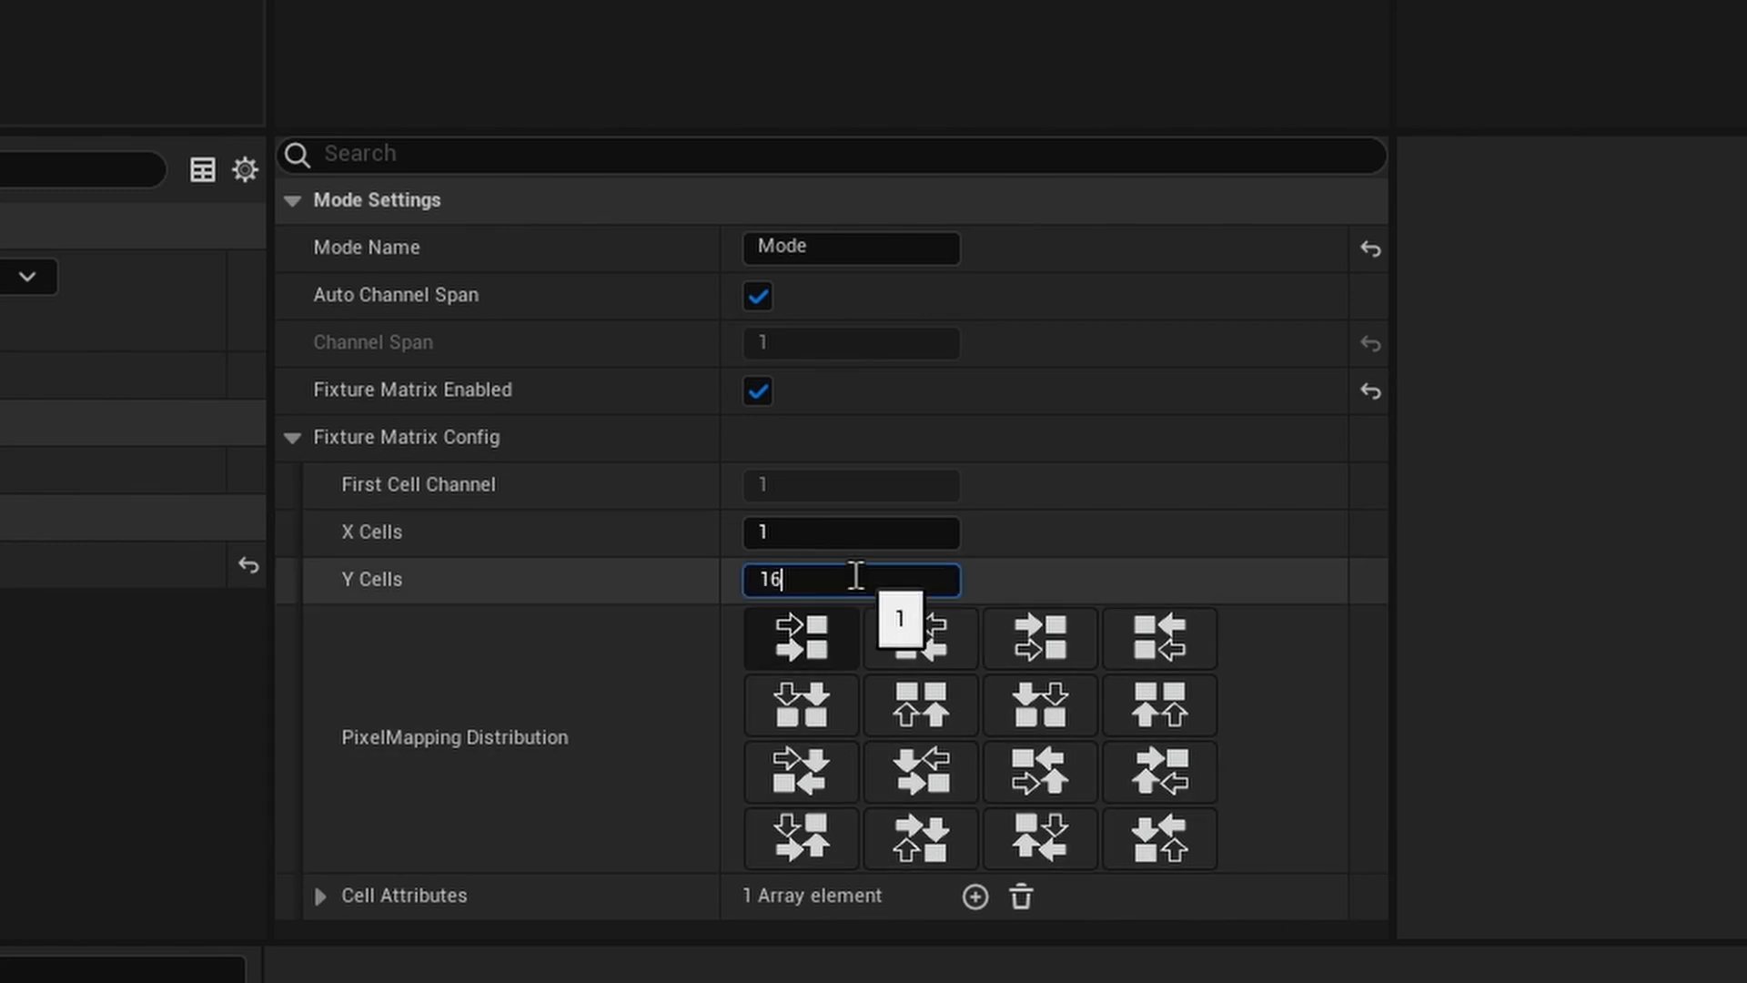
key("Return")
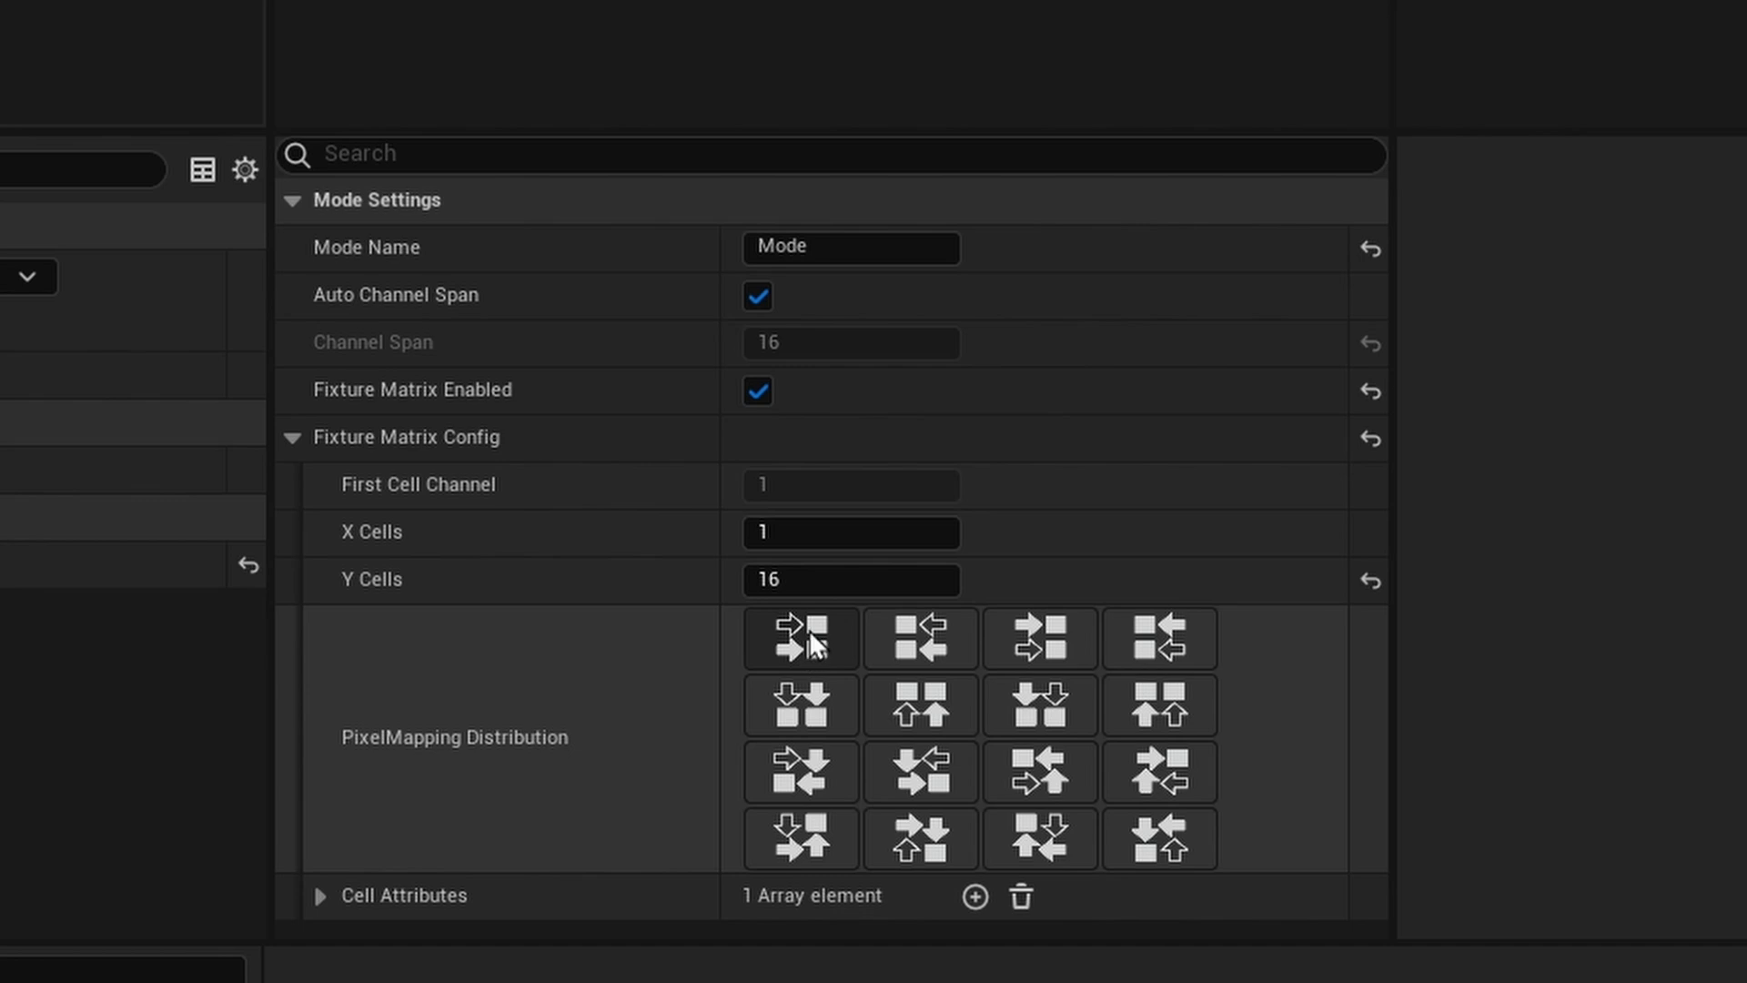
left_click(810, 652)
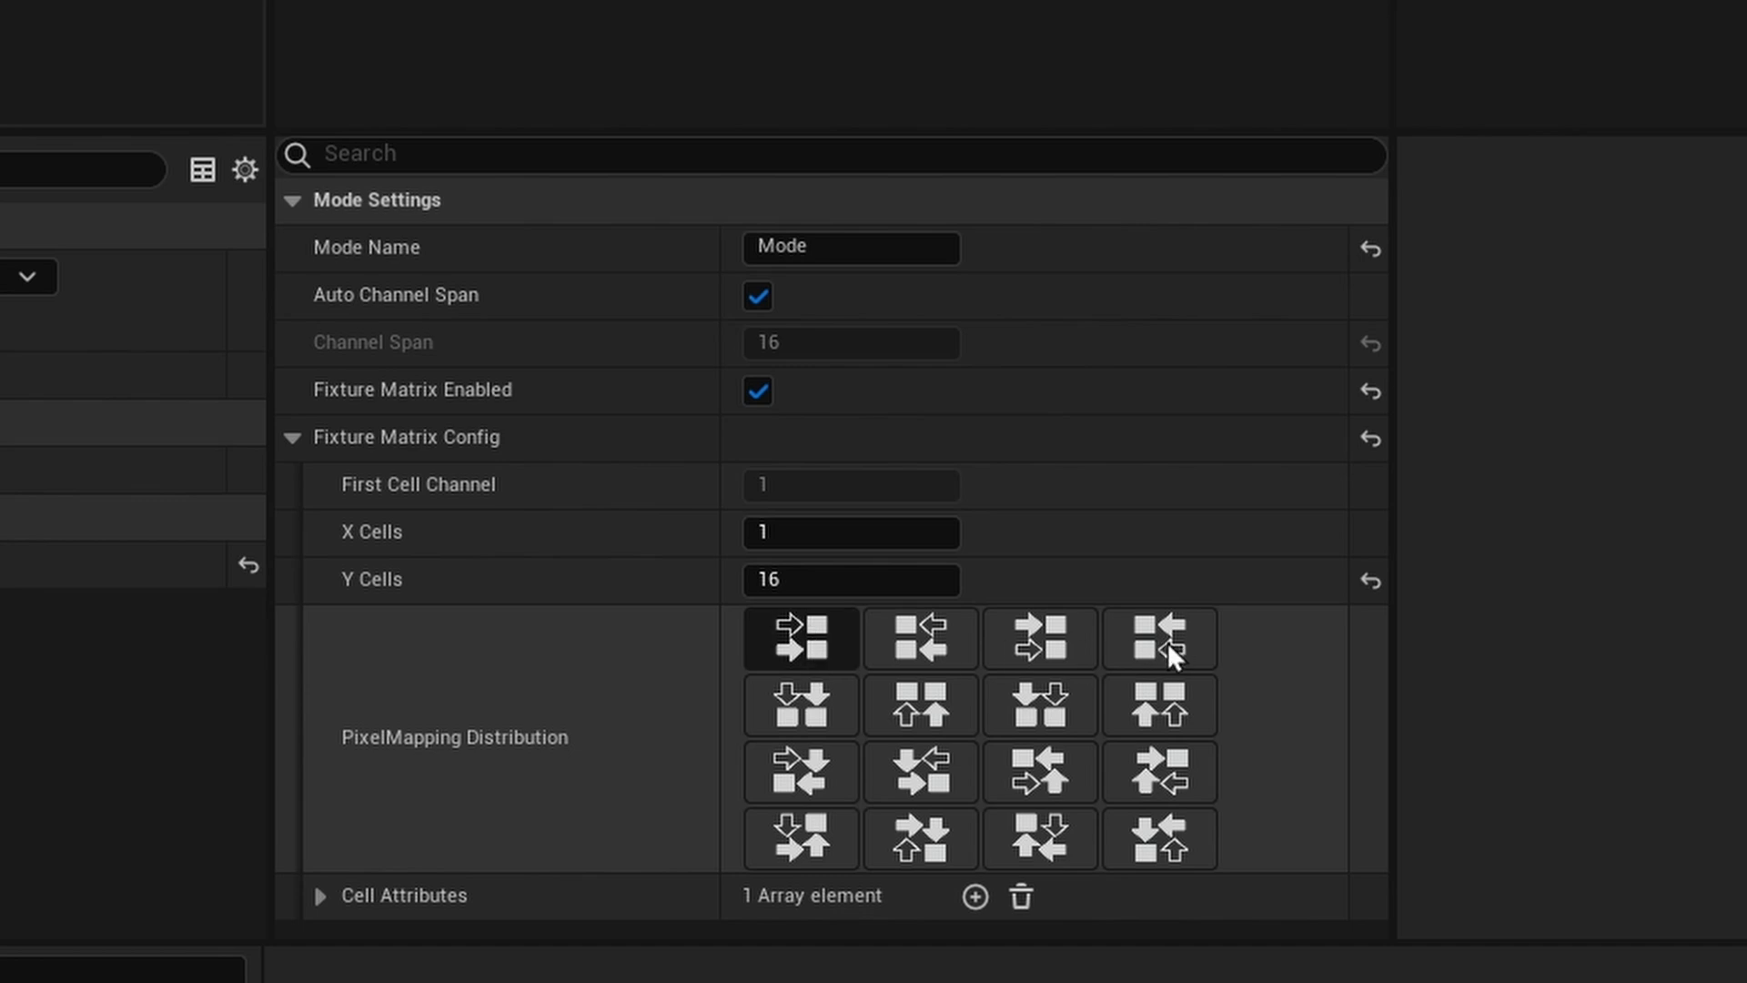
left_click(1168, 645)
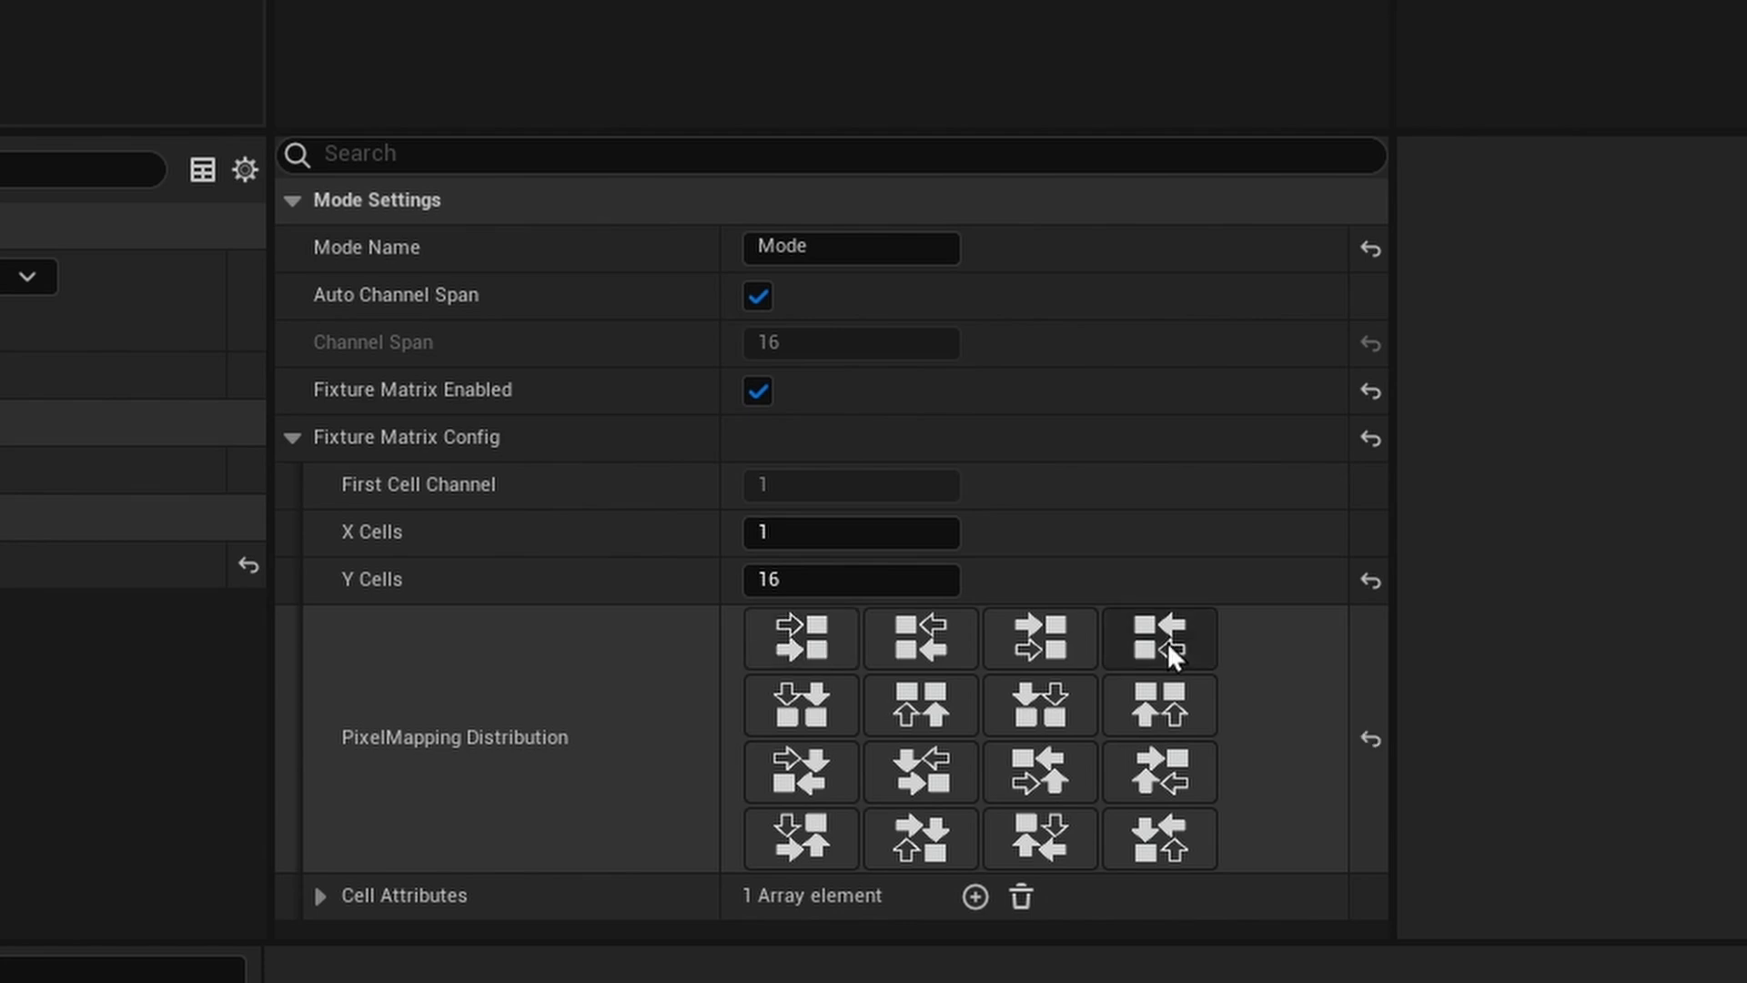
Add two more cell attributes to the fixture matrix alongside the Red one.
left_click(320, 897)
scroll(534, 541, "down", 3)
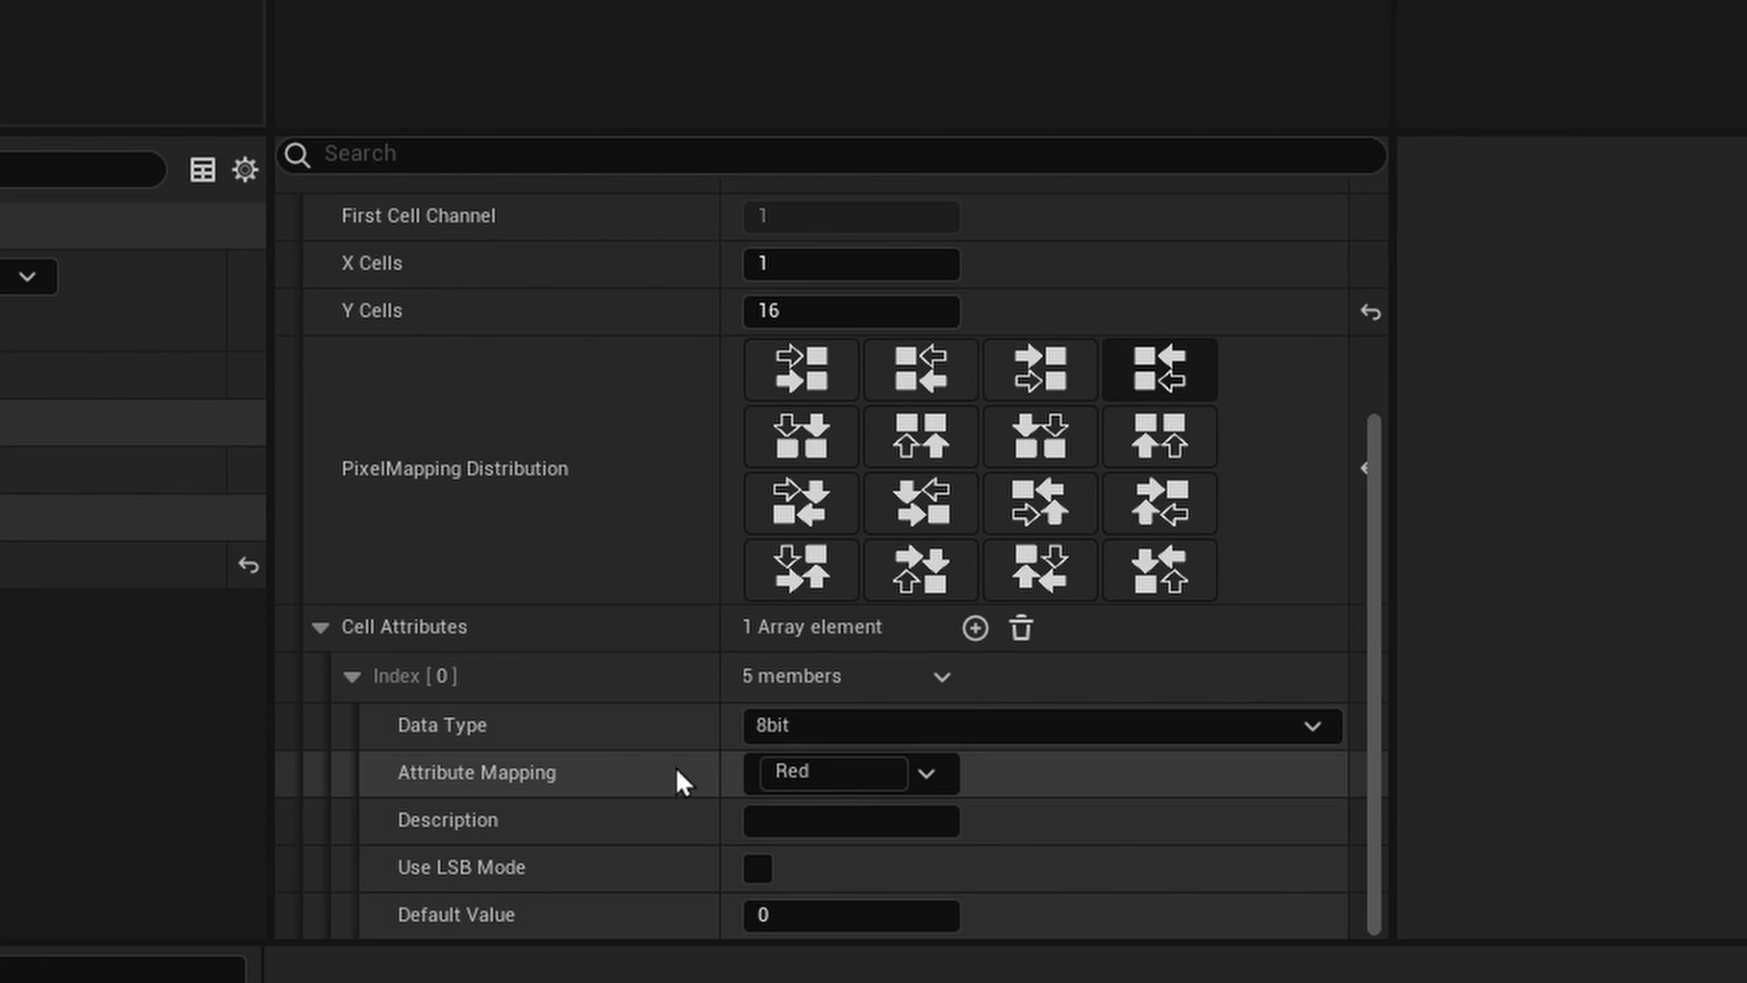
left_click(975, 628)
left_click(975, 628)
scroll(623, 761, "down", 2)
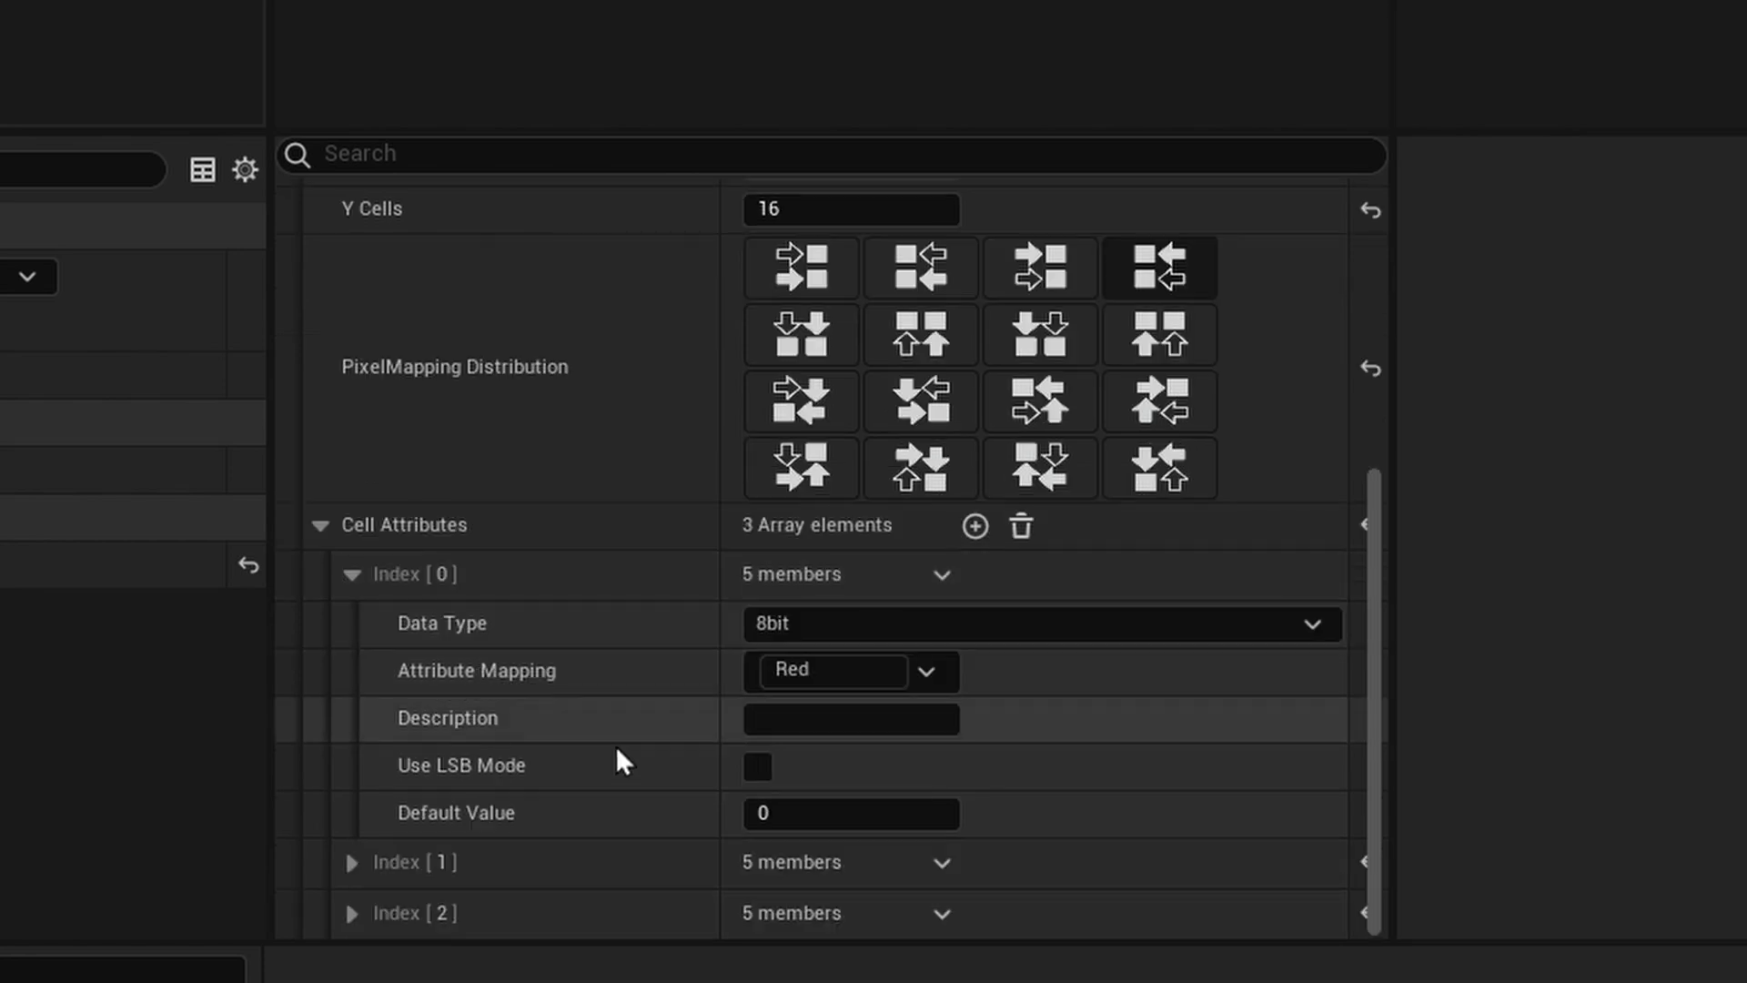
Map the cell attribute at index 1 to Green and the one at index 2 to Blue.
left_click(353, 862)
scroll(809, 669, "down", 4)
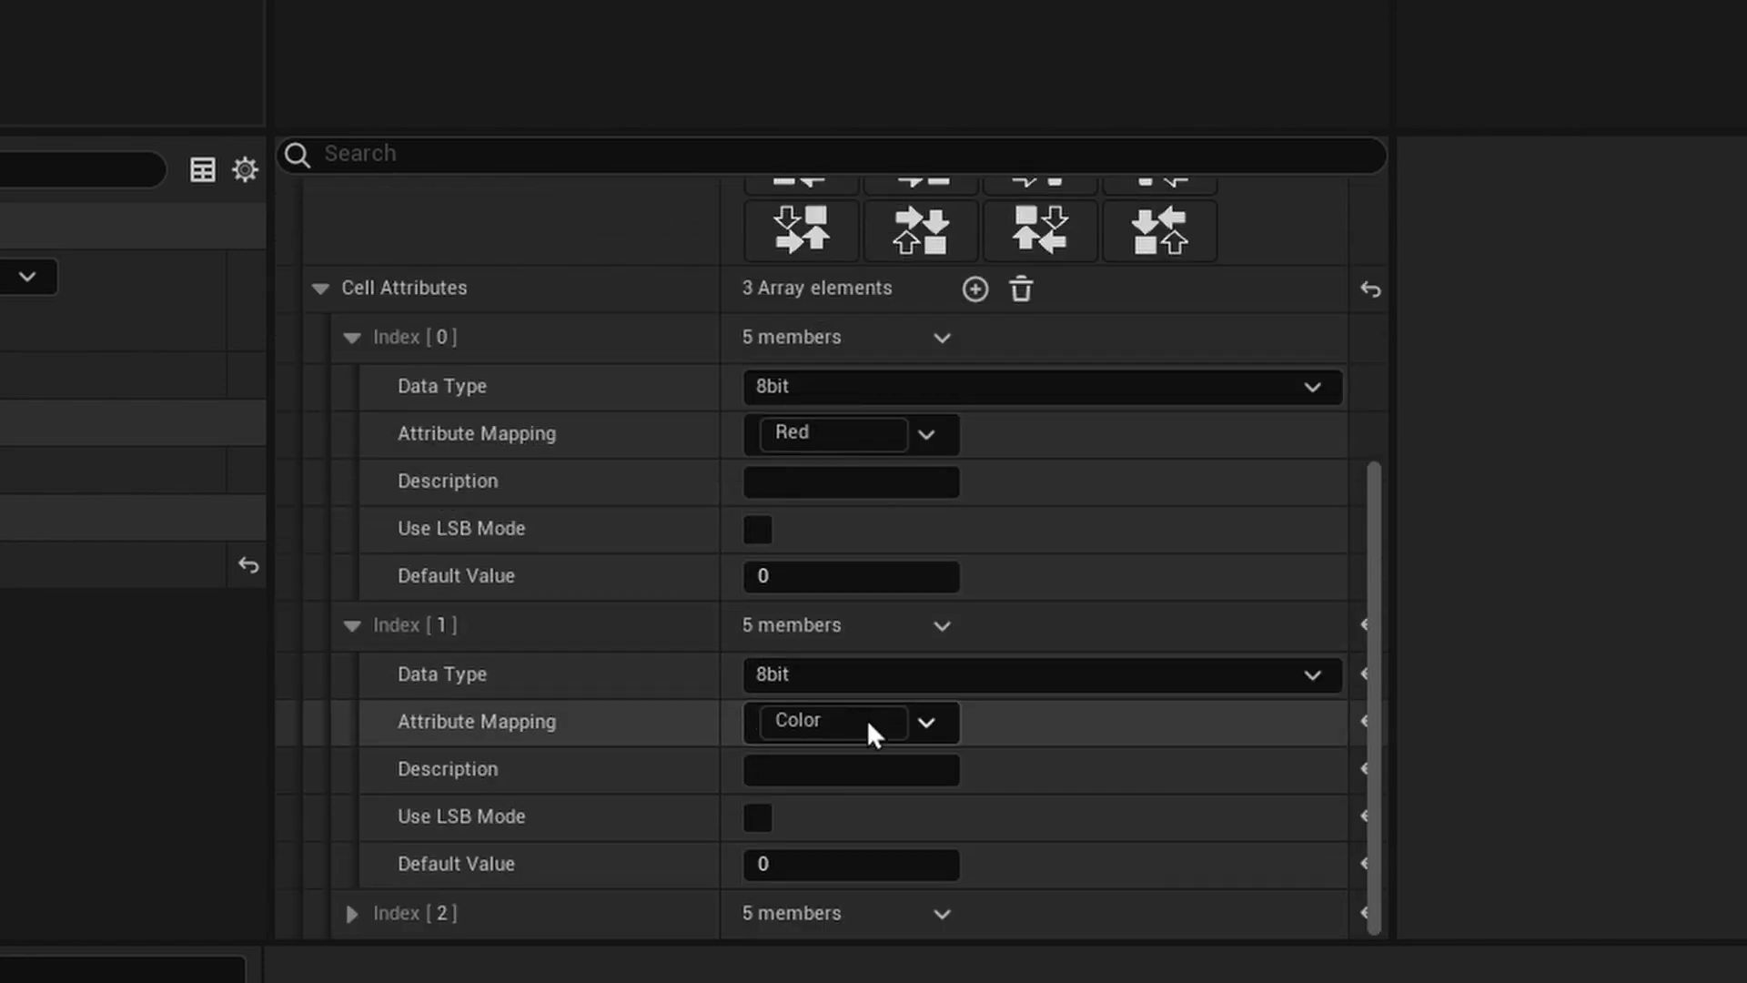
left_click(947, 721)
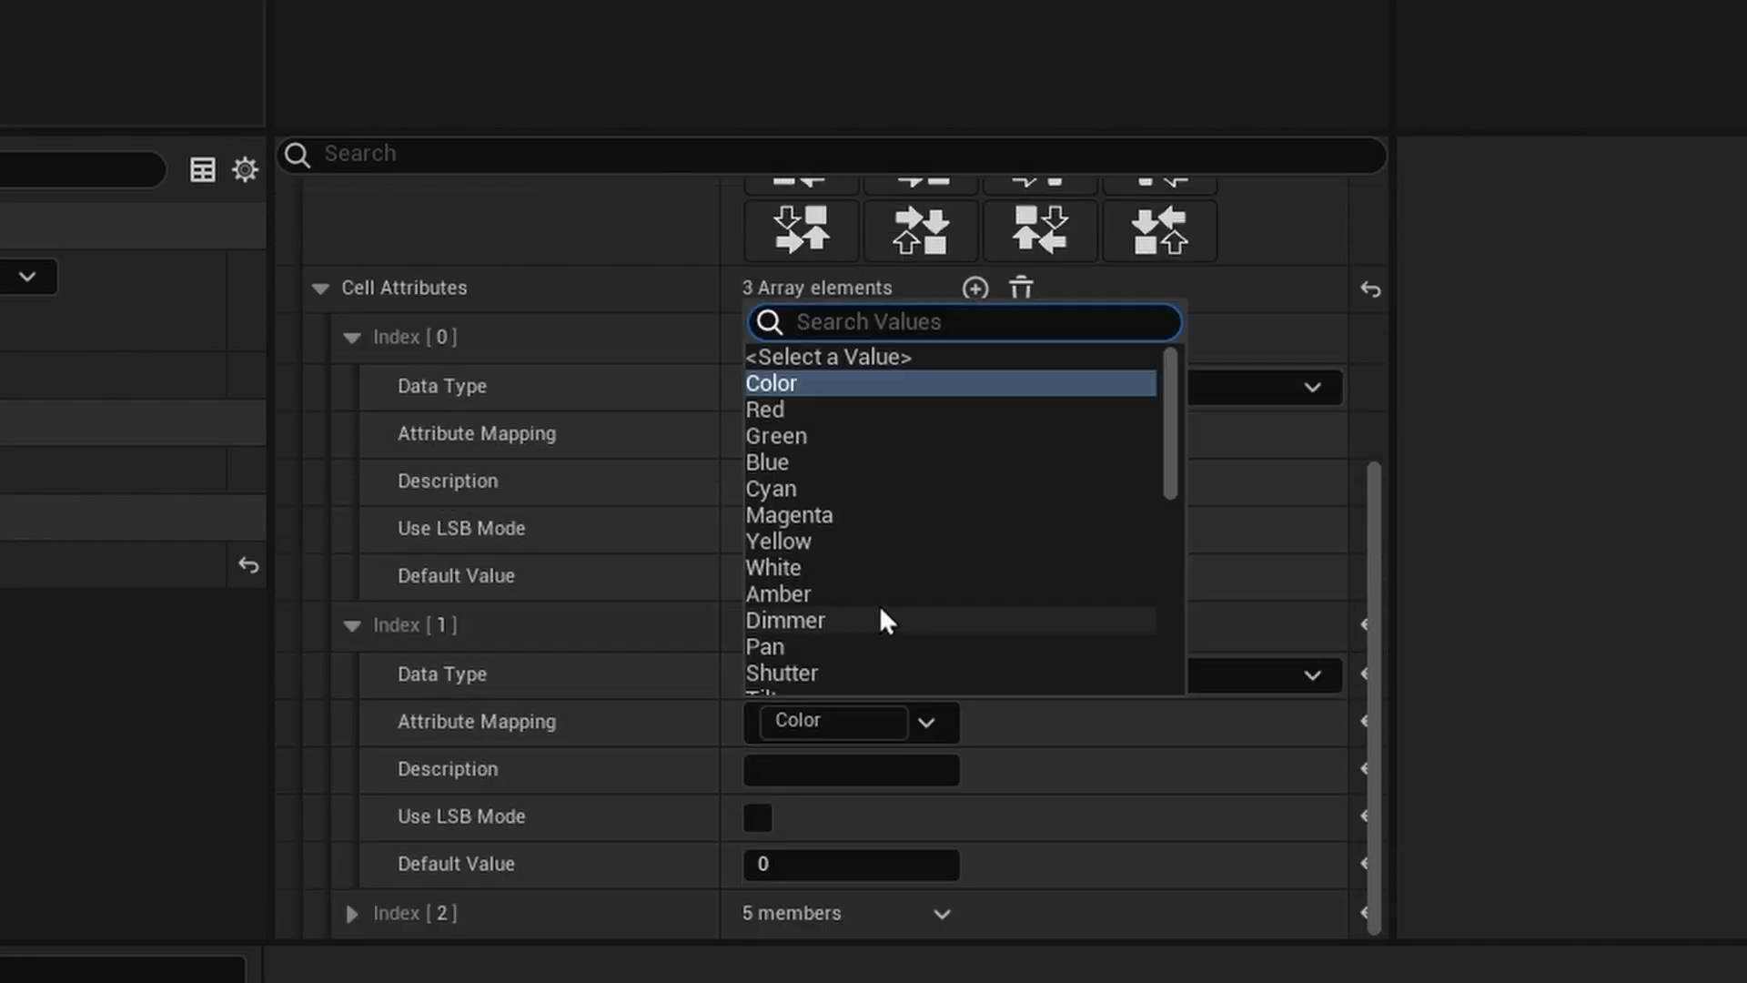
left_click(808, 440)
left_click(934, 790)
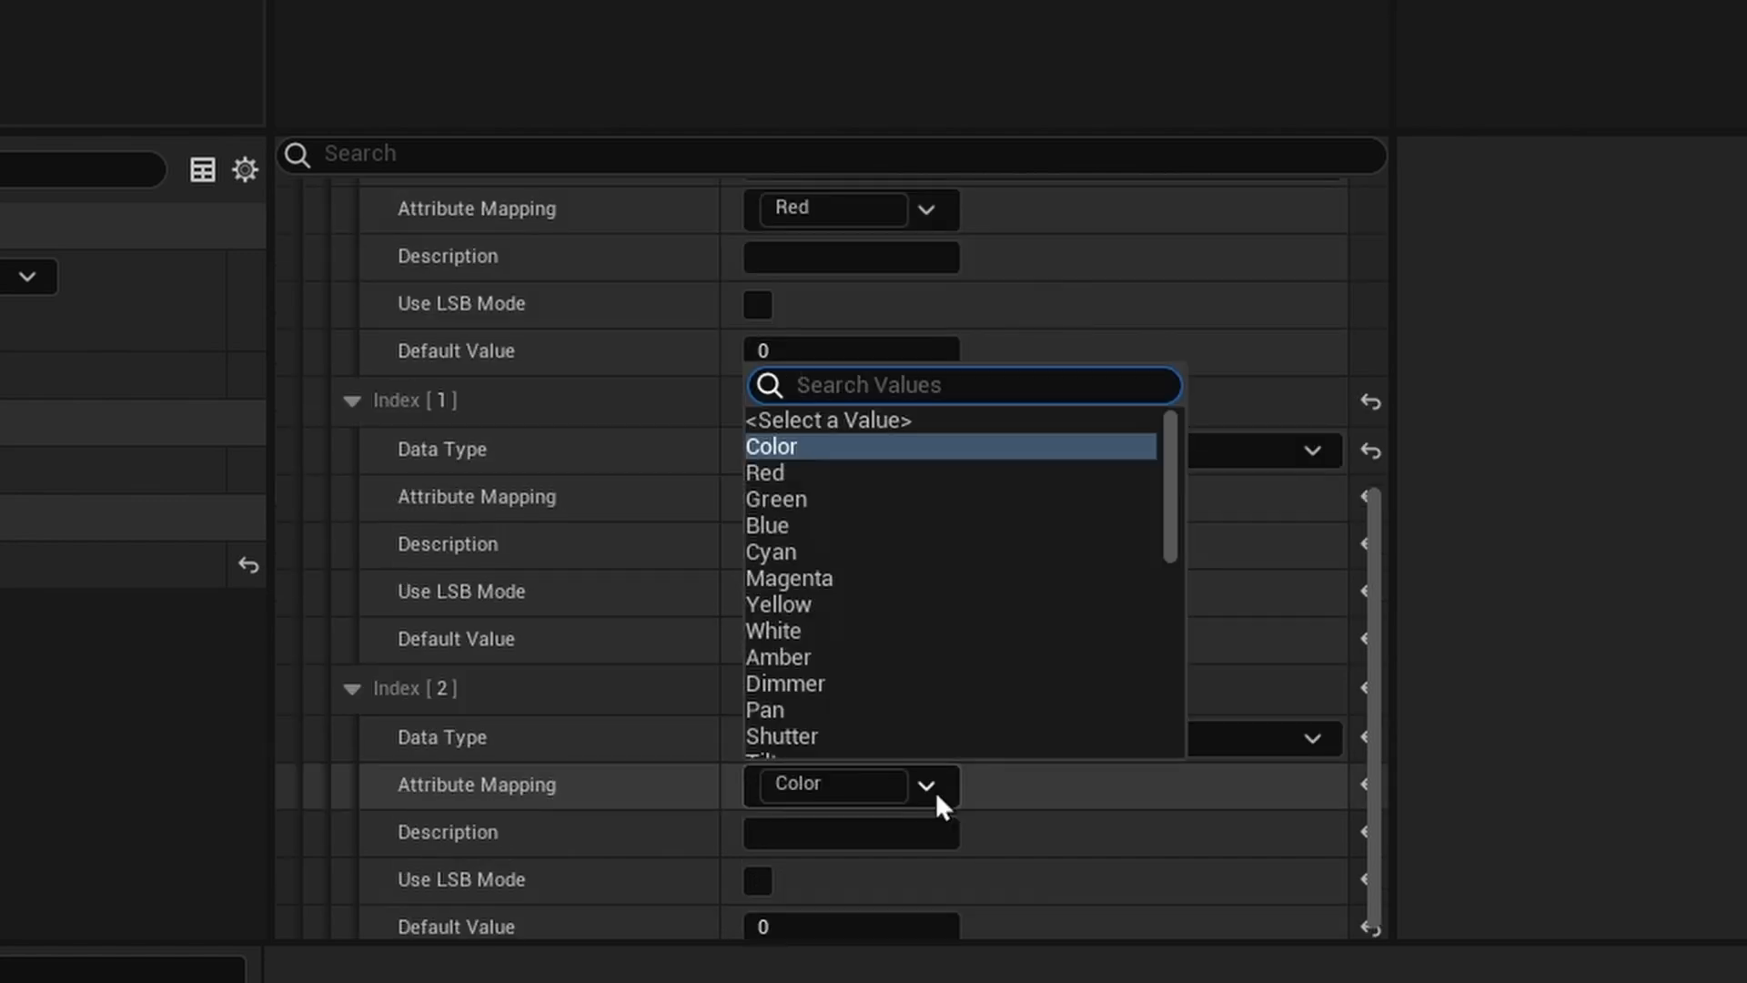
left_click(824, 525)
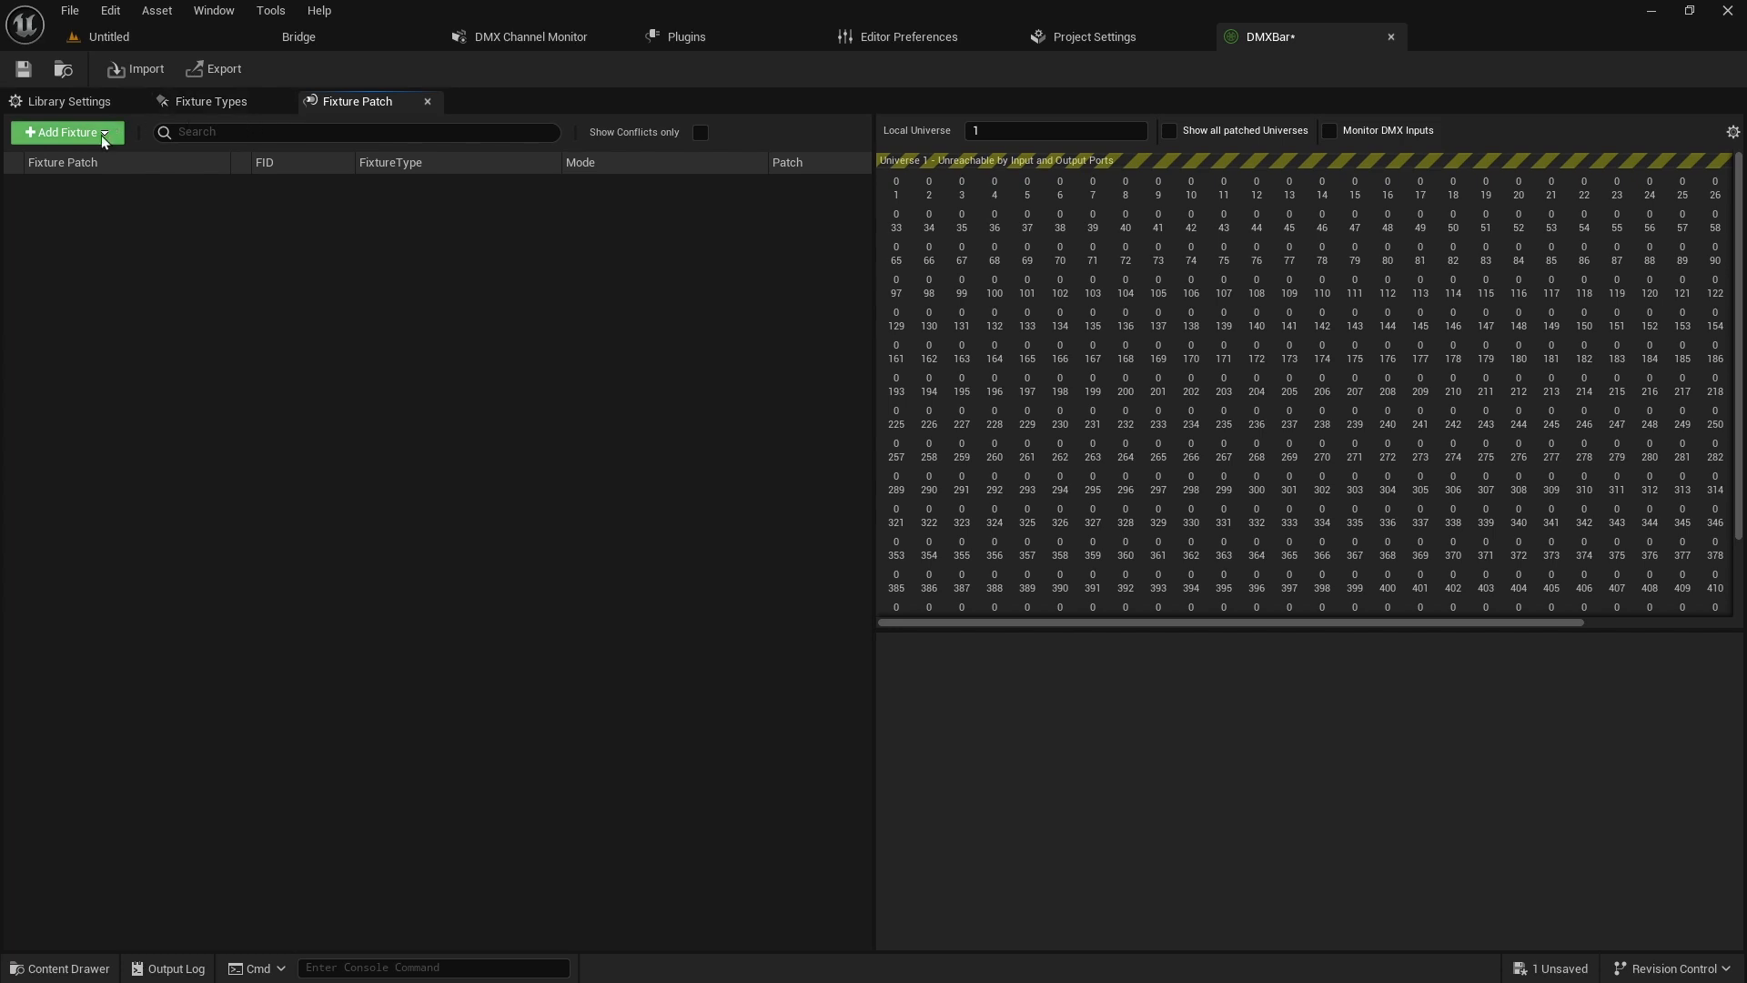
Add 4 PixelBar fixture patches starting at universe 1, channel 1, and save the DMXBar library.
left_click(73, 132)
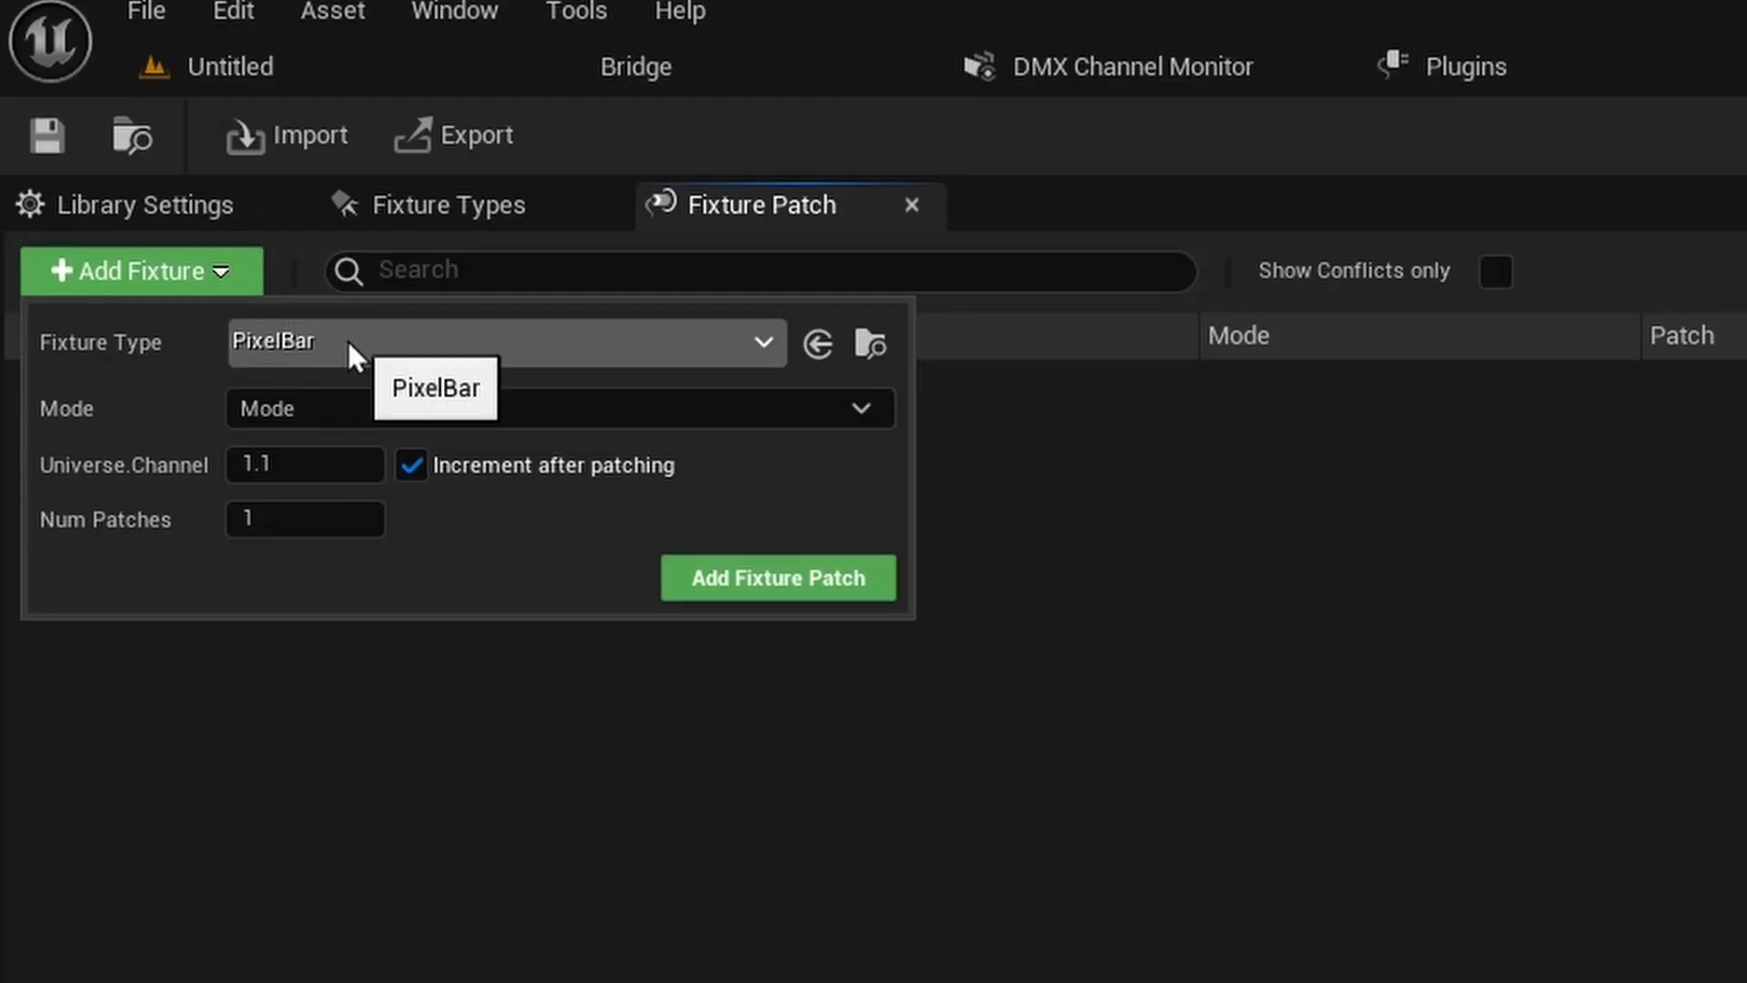
left_click(305, 514)
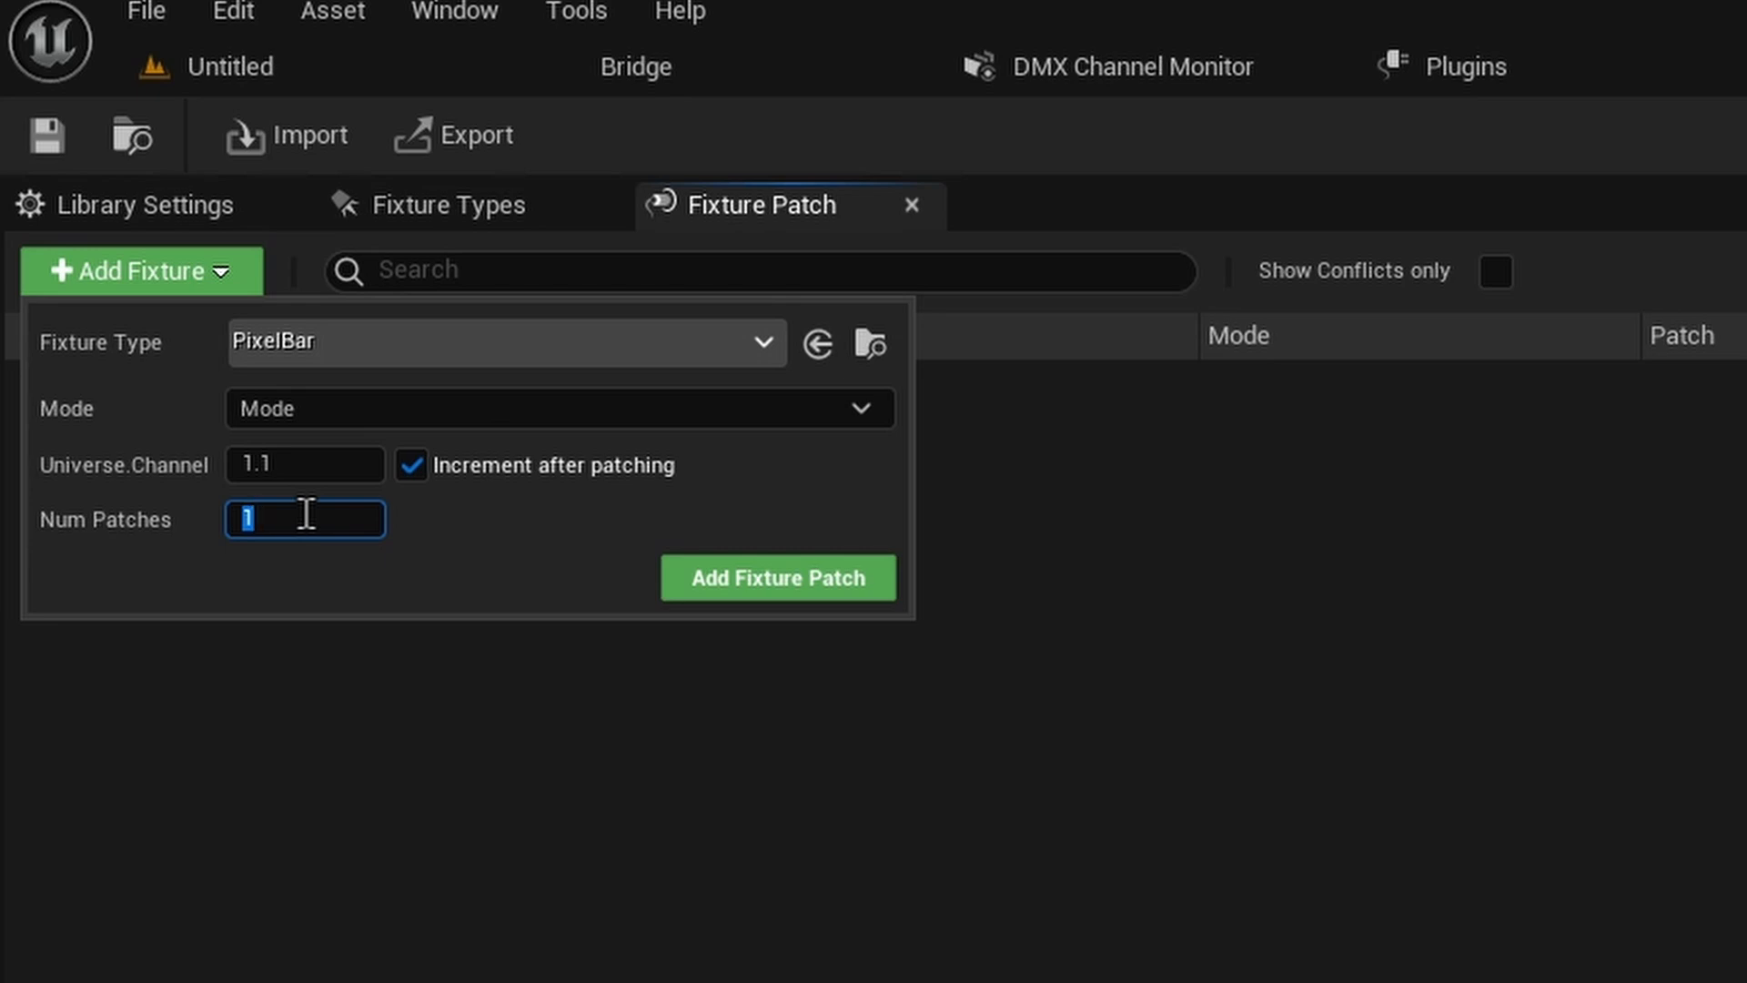
type("4")
key("Return")
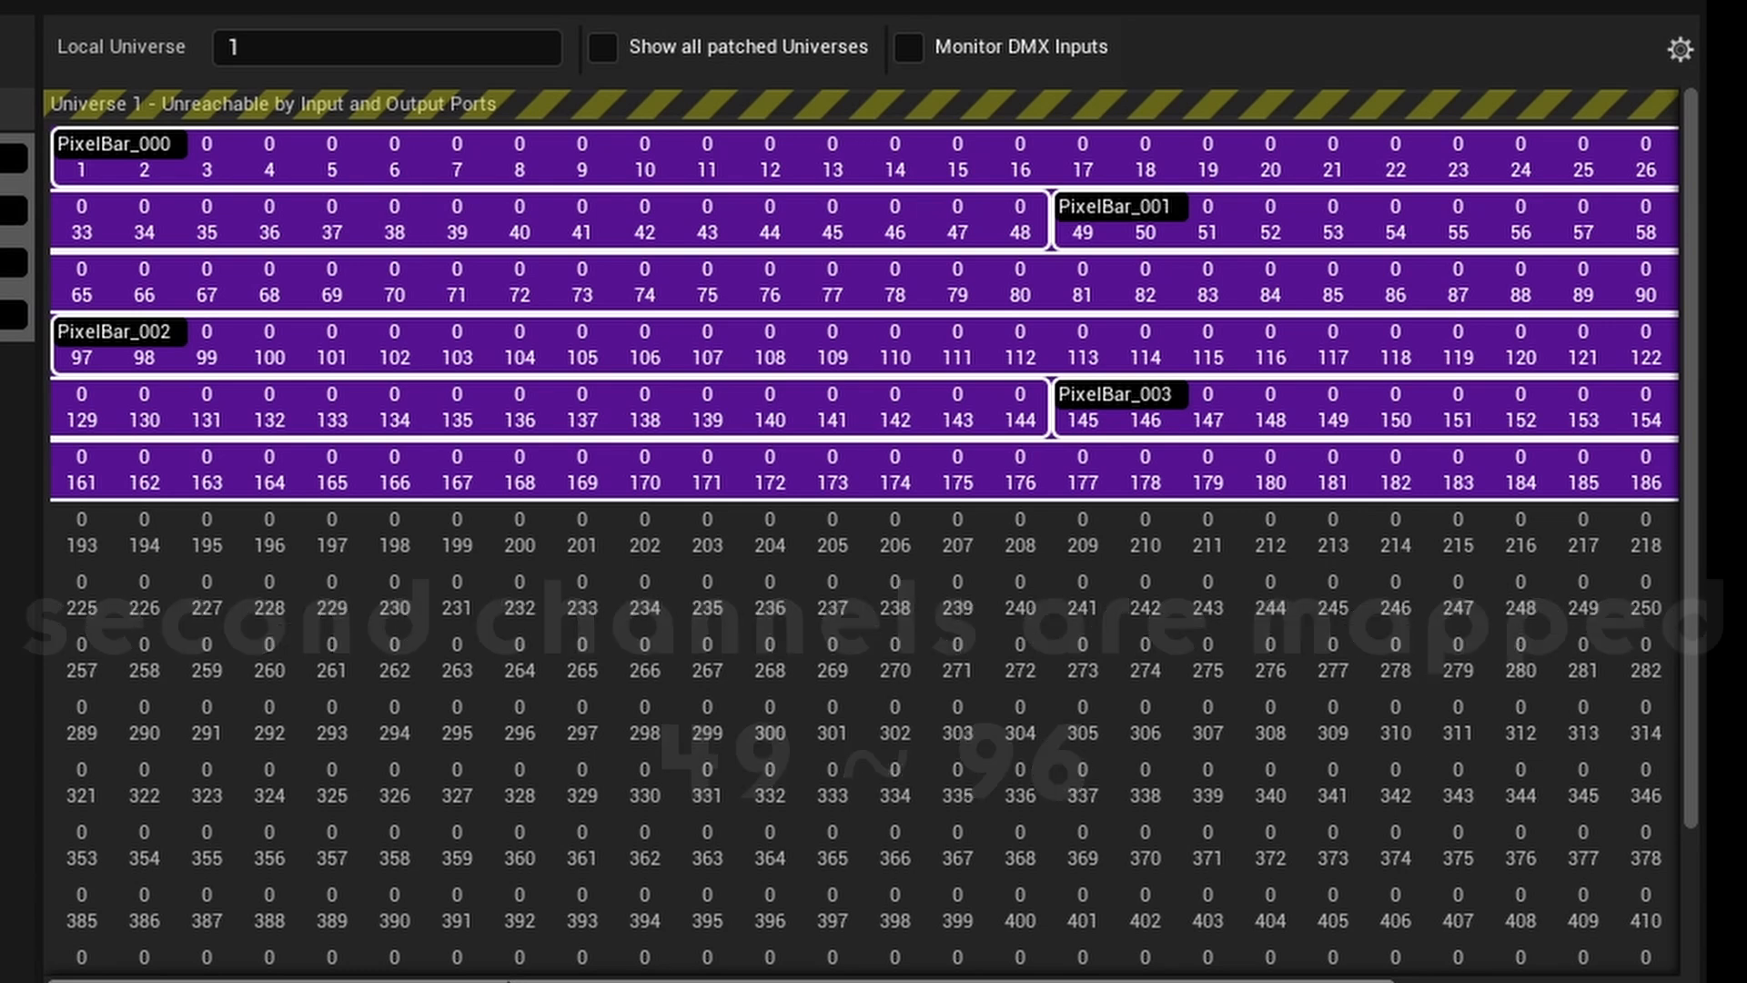
mouse_move(637, 981)
left_mouse_down()
mouse_move(940, 981)
mouse_move(639, 981)
left_mouse_up()
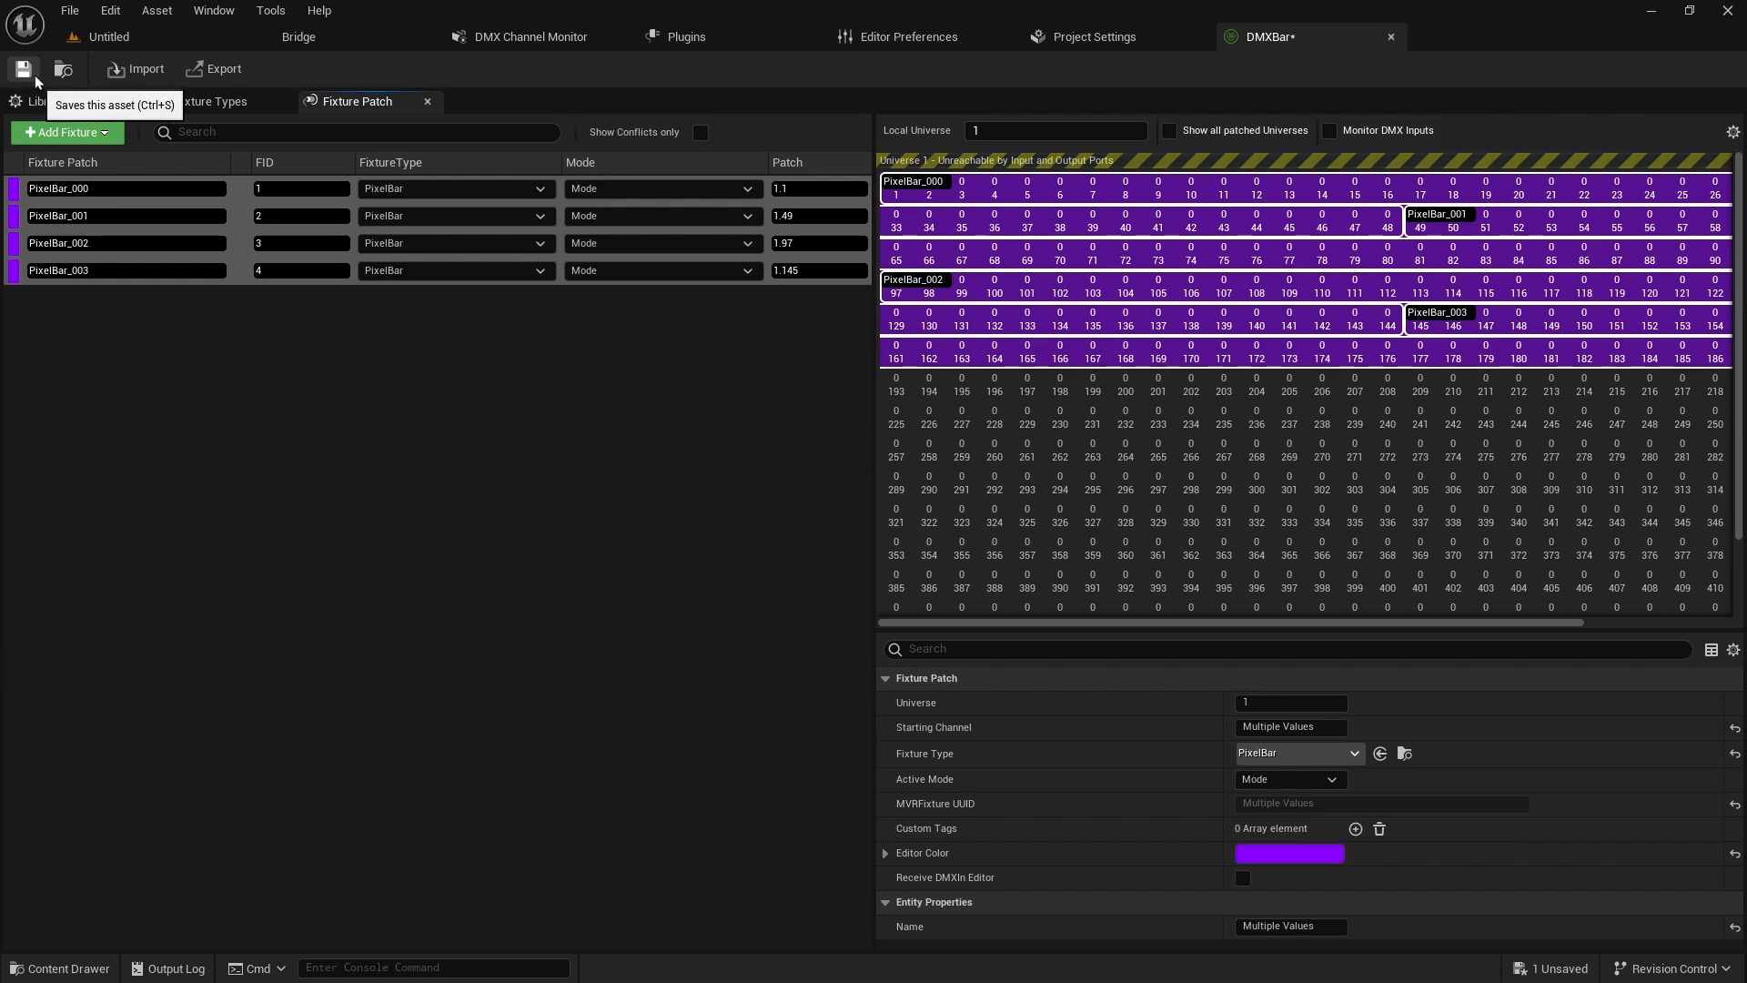
Return to the level and create a folder named Maps in the project's Content folder.
left_click(123, 38)
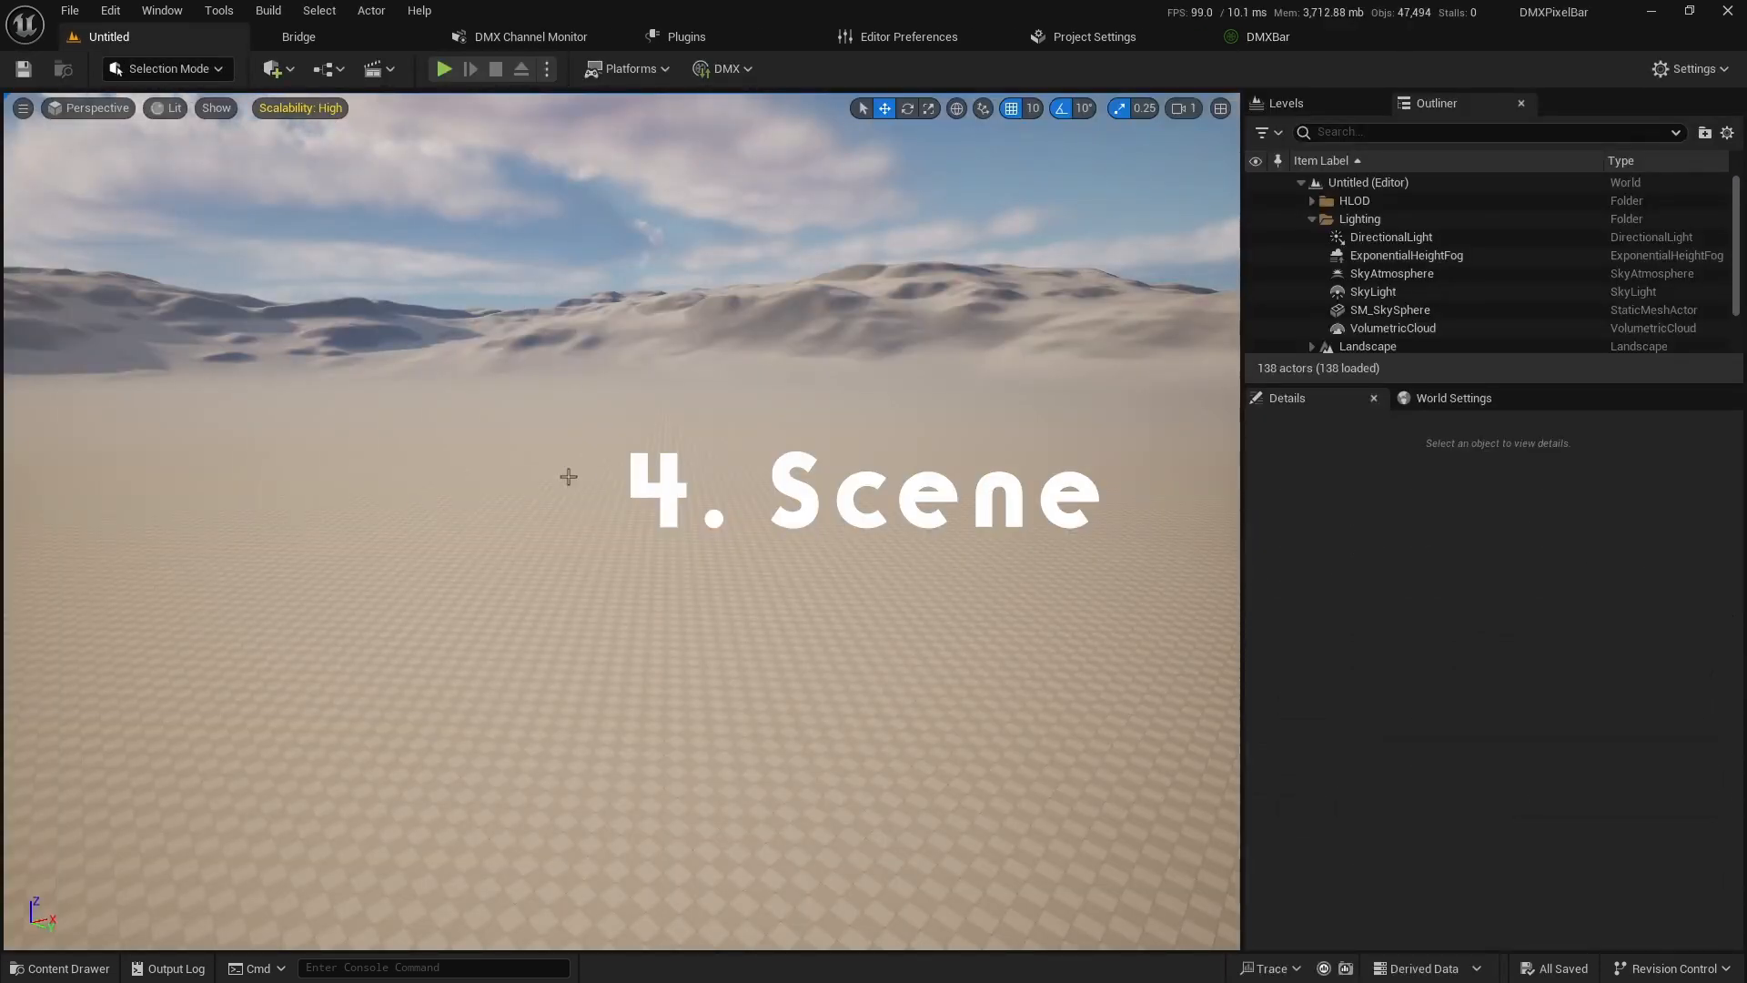
key("ctrl+space")
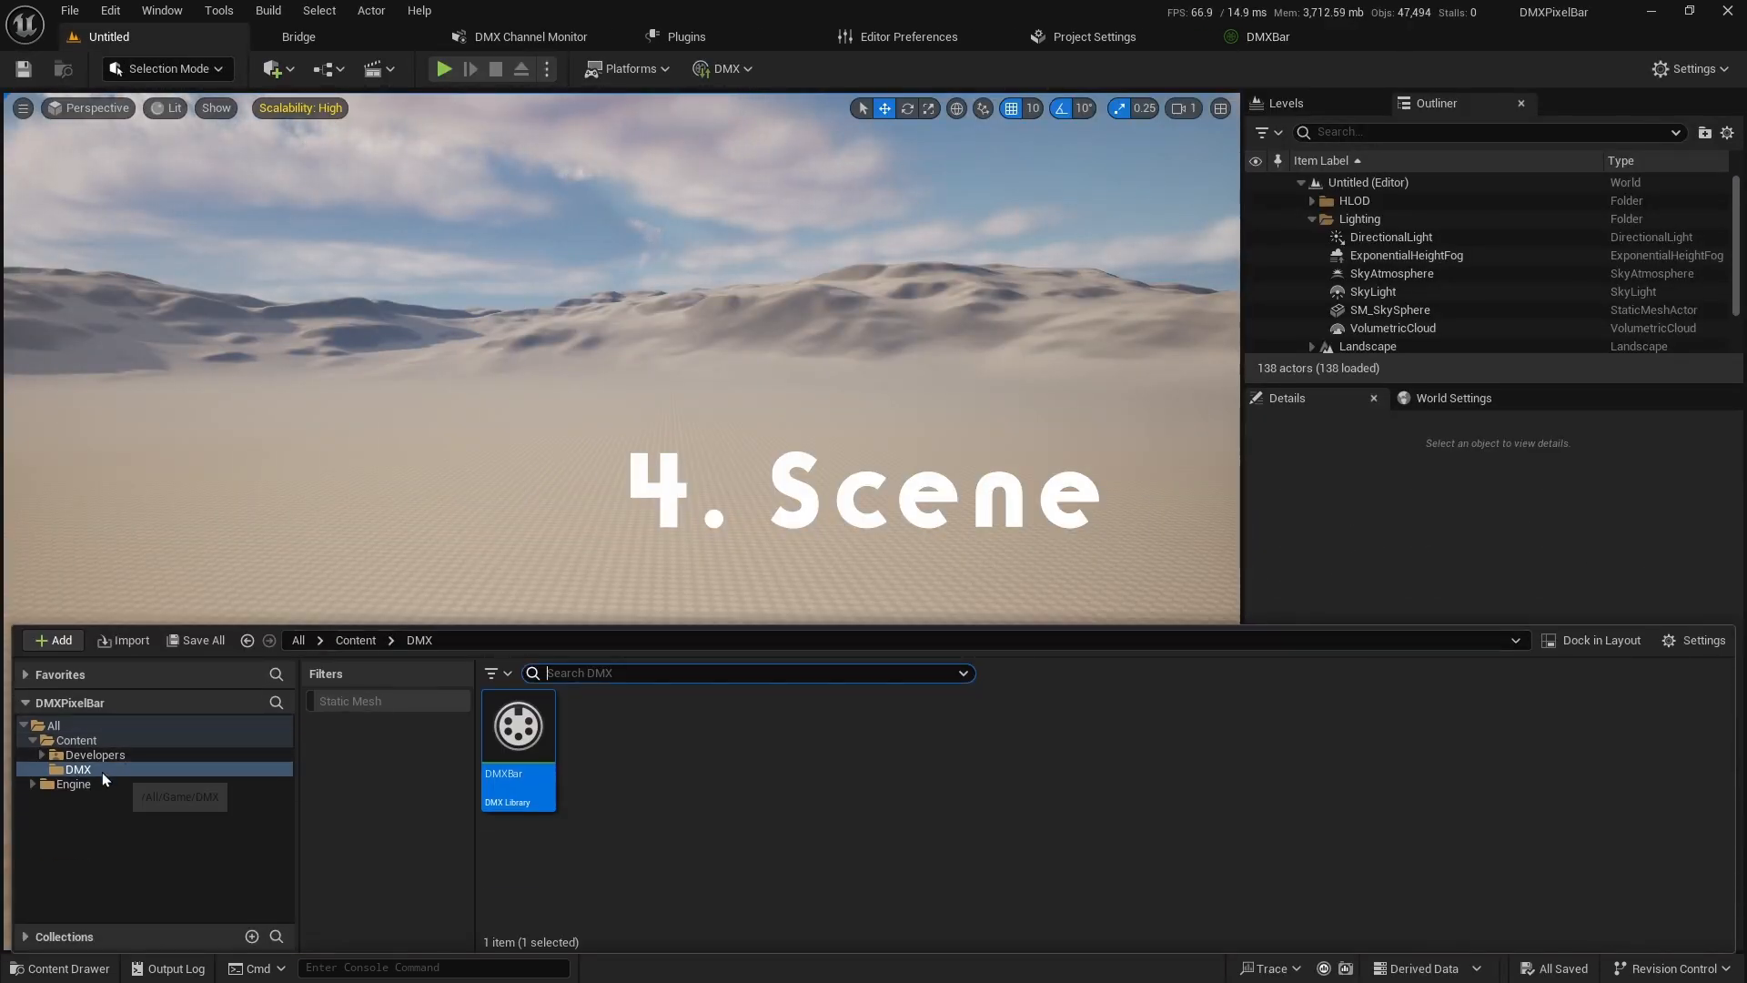
left_click(76, 739)
right_click(728, 748)
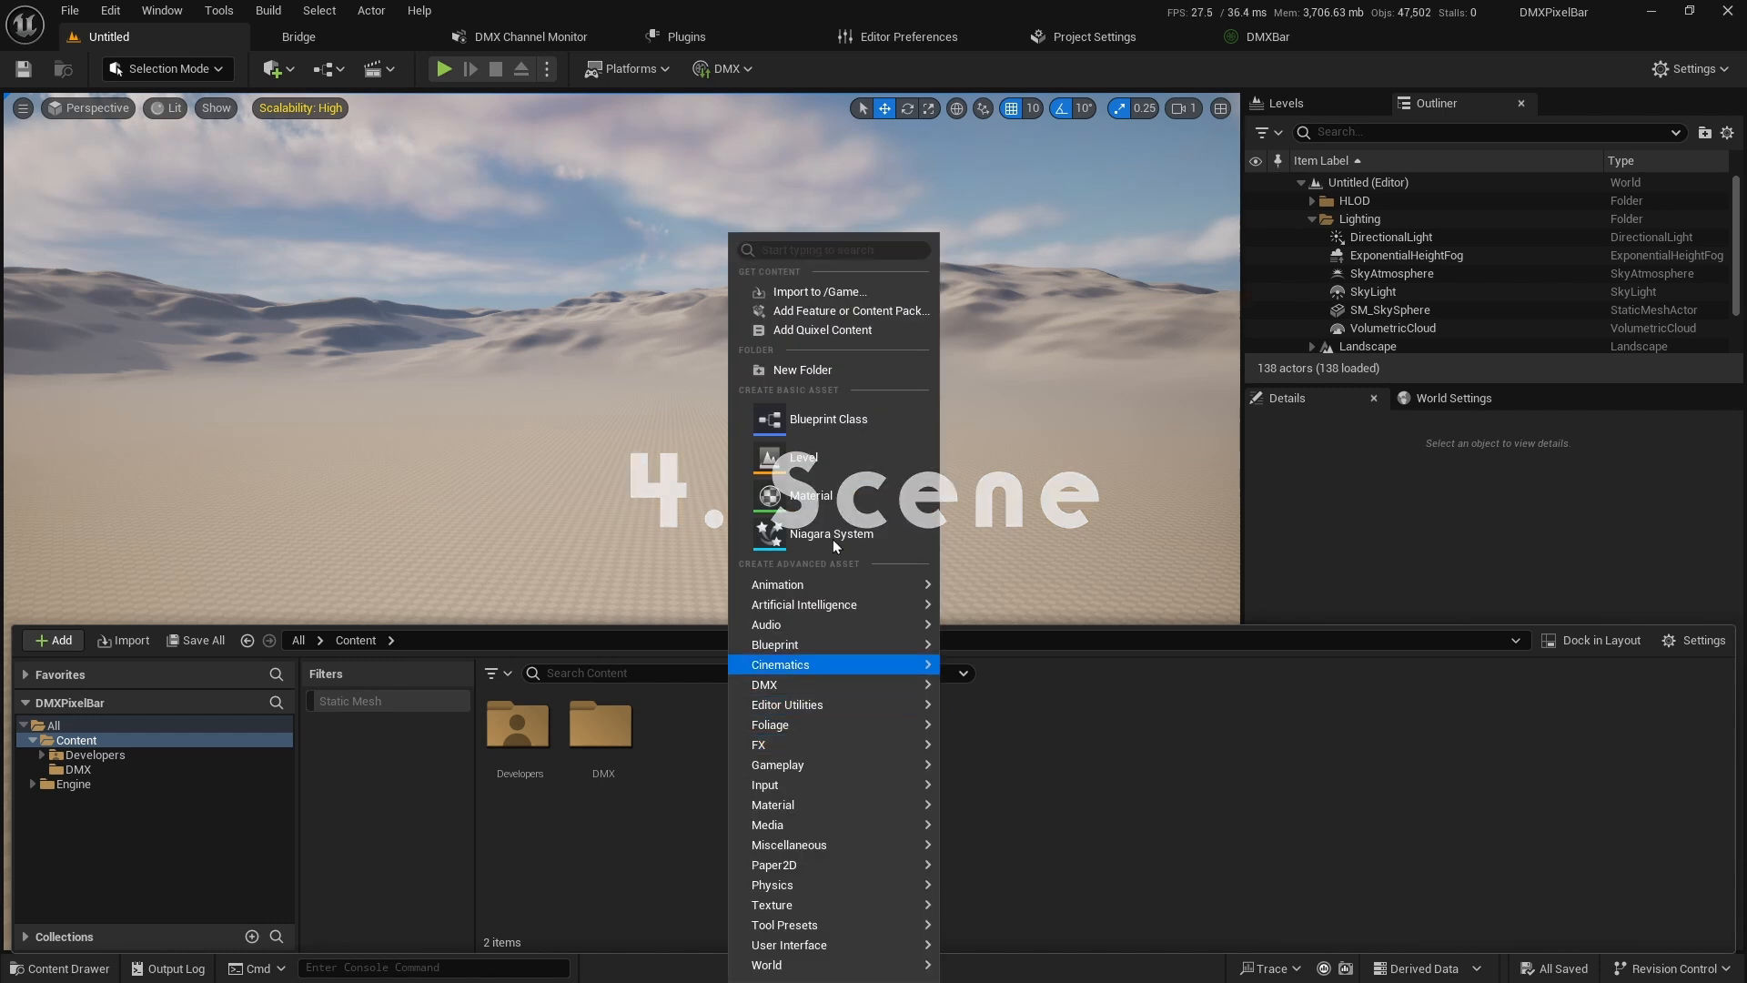
left_click(811, 373)
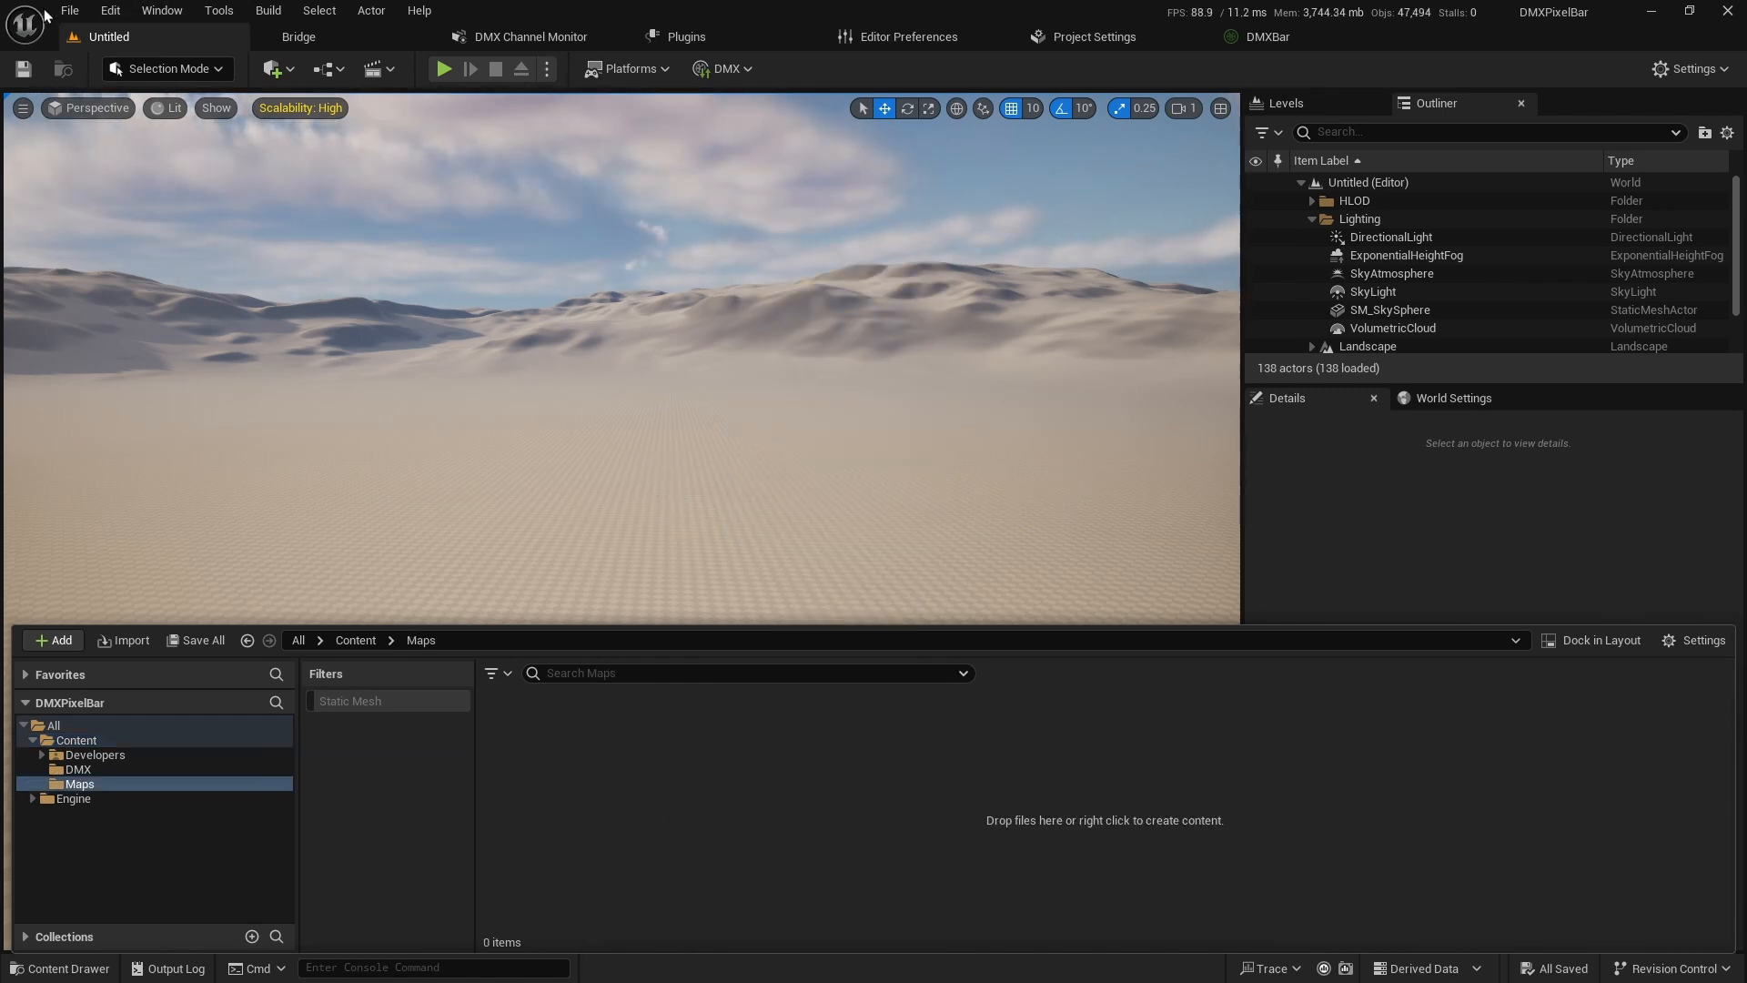
Create a new level from the Empty Level template.
left_click(67, 11)
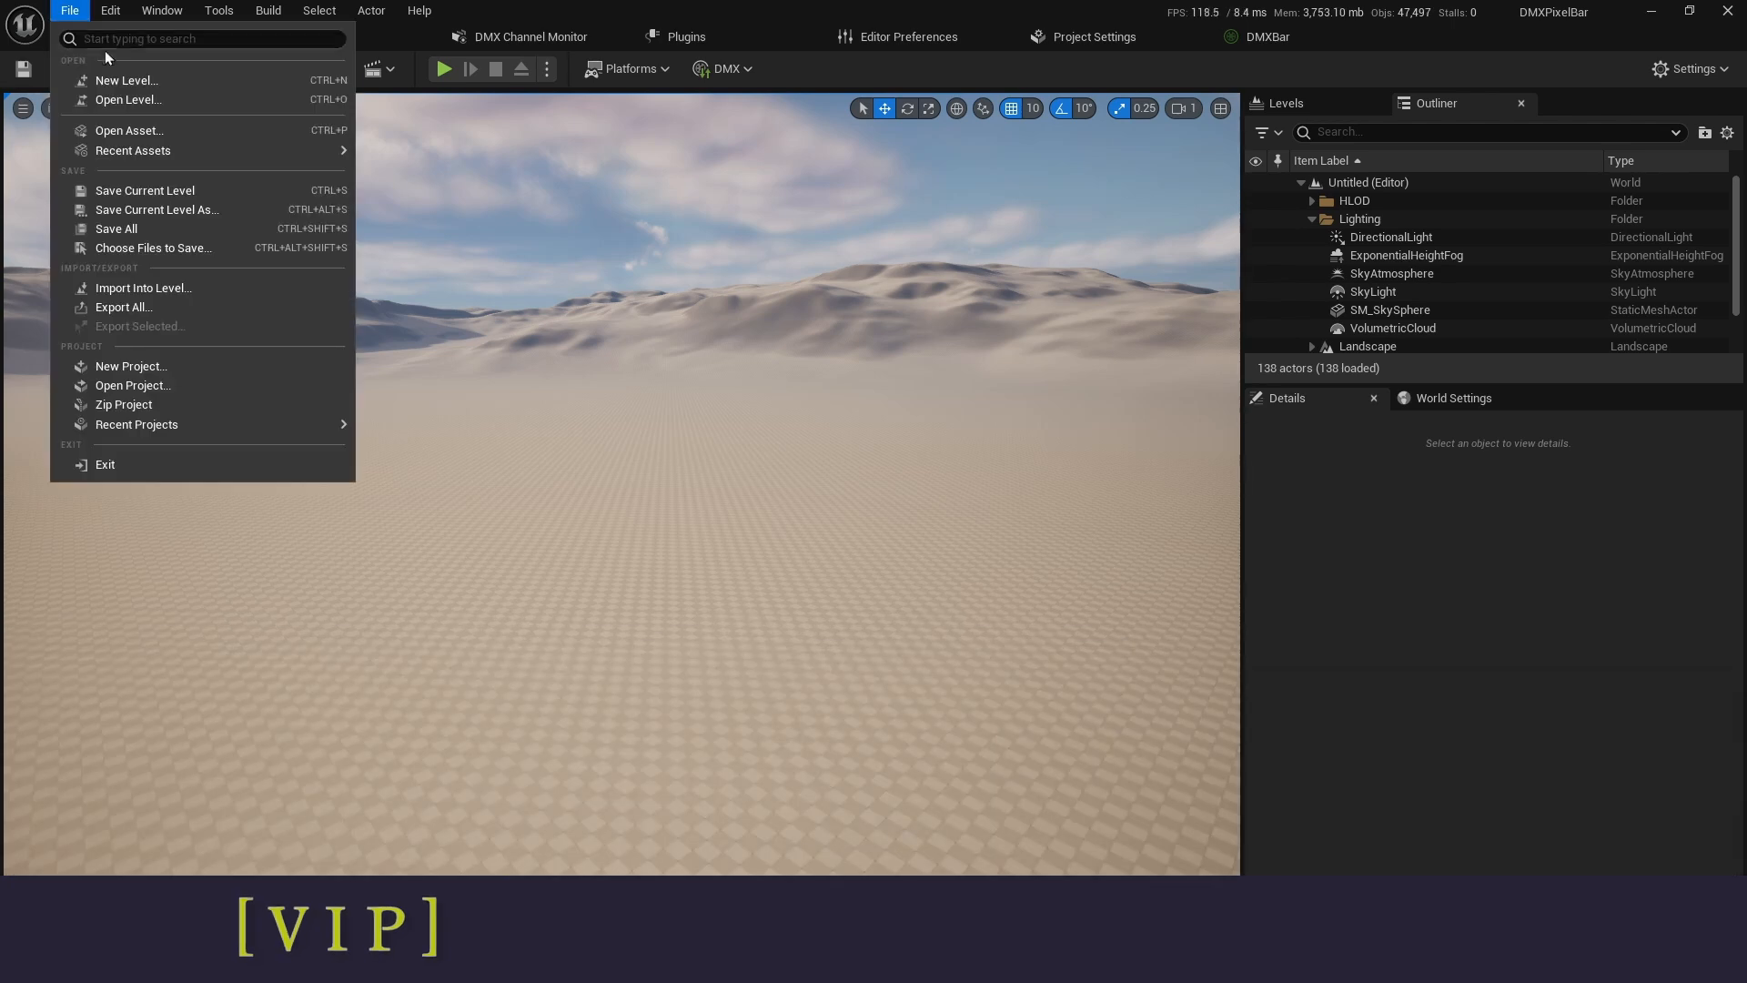
left_click(110, 83)
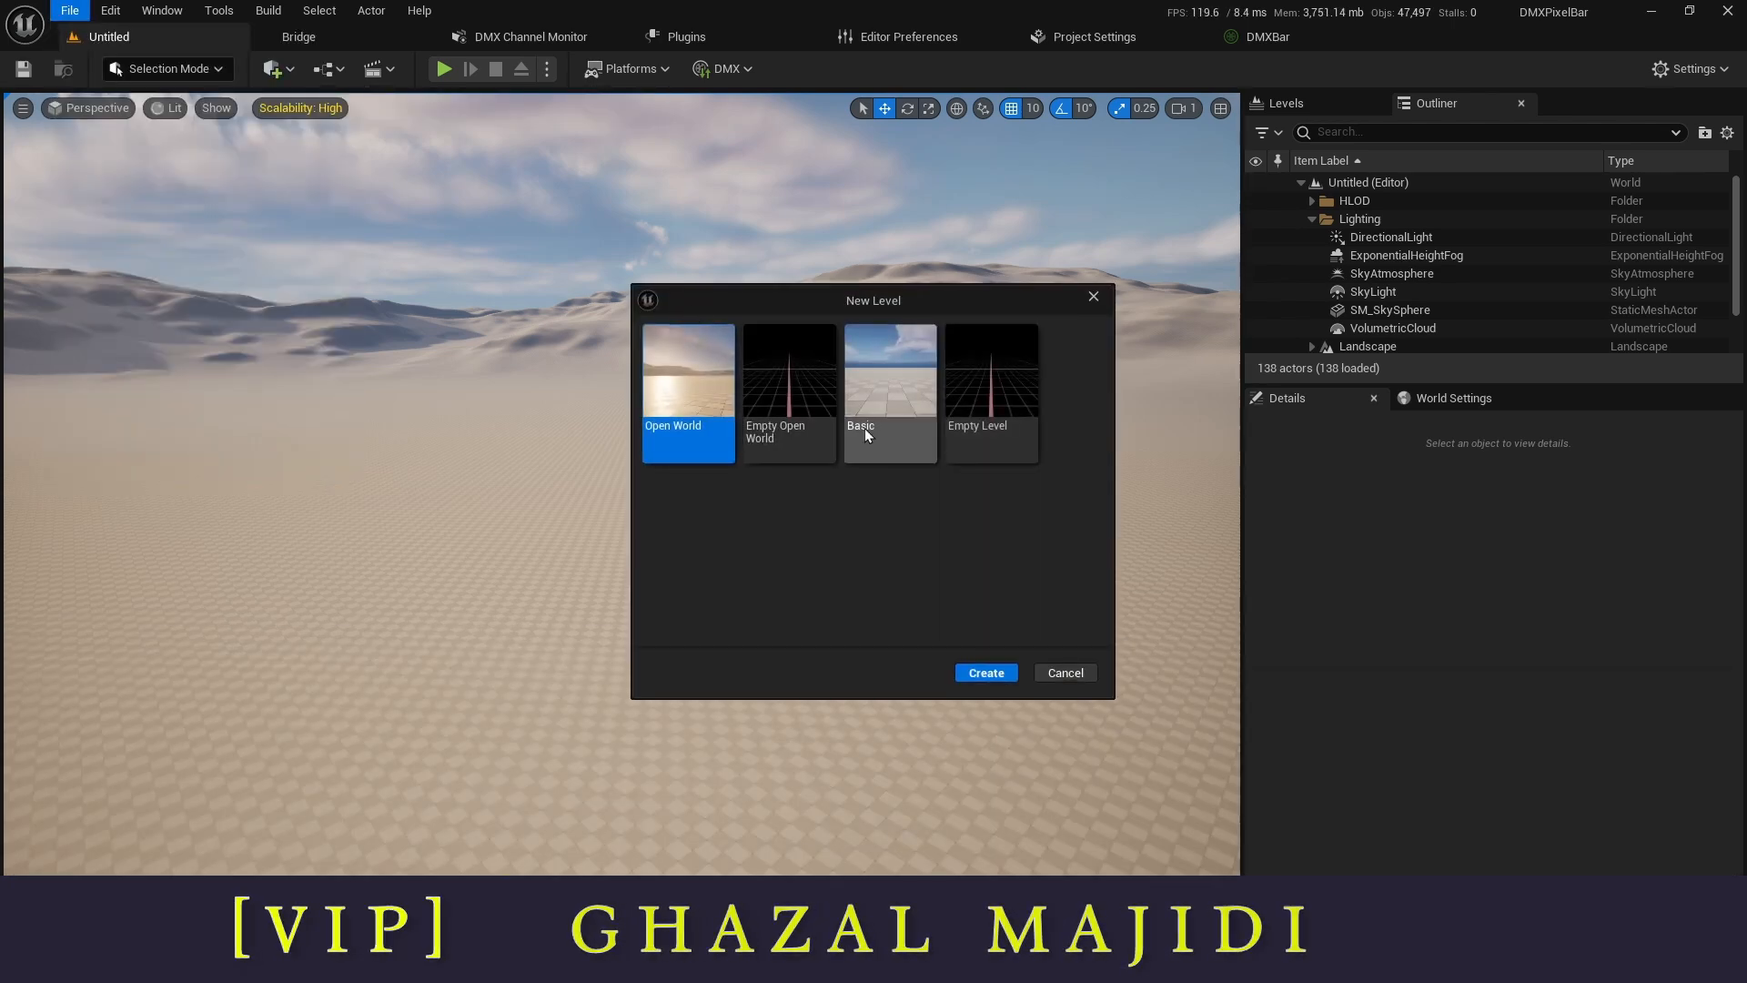
left_click(893, 455)
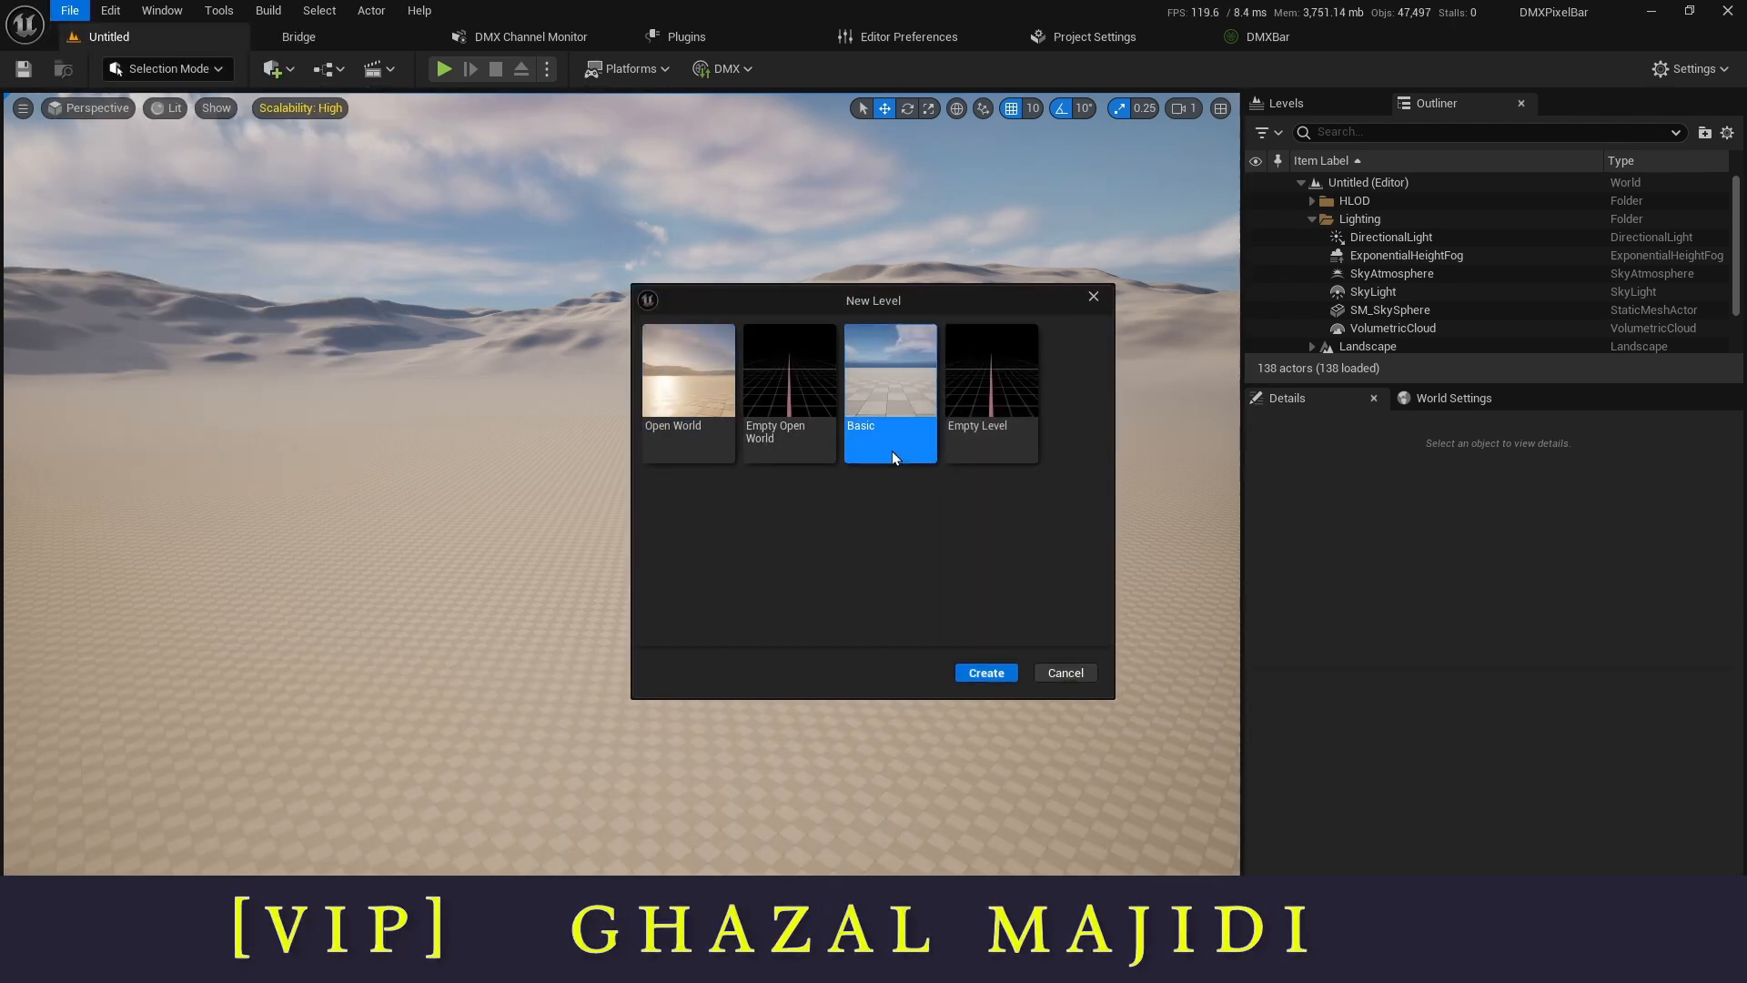
left_click(1007, 448)
left_click(985, 672)
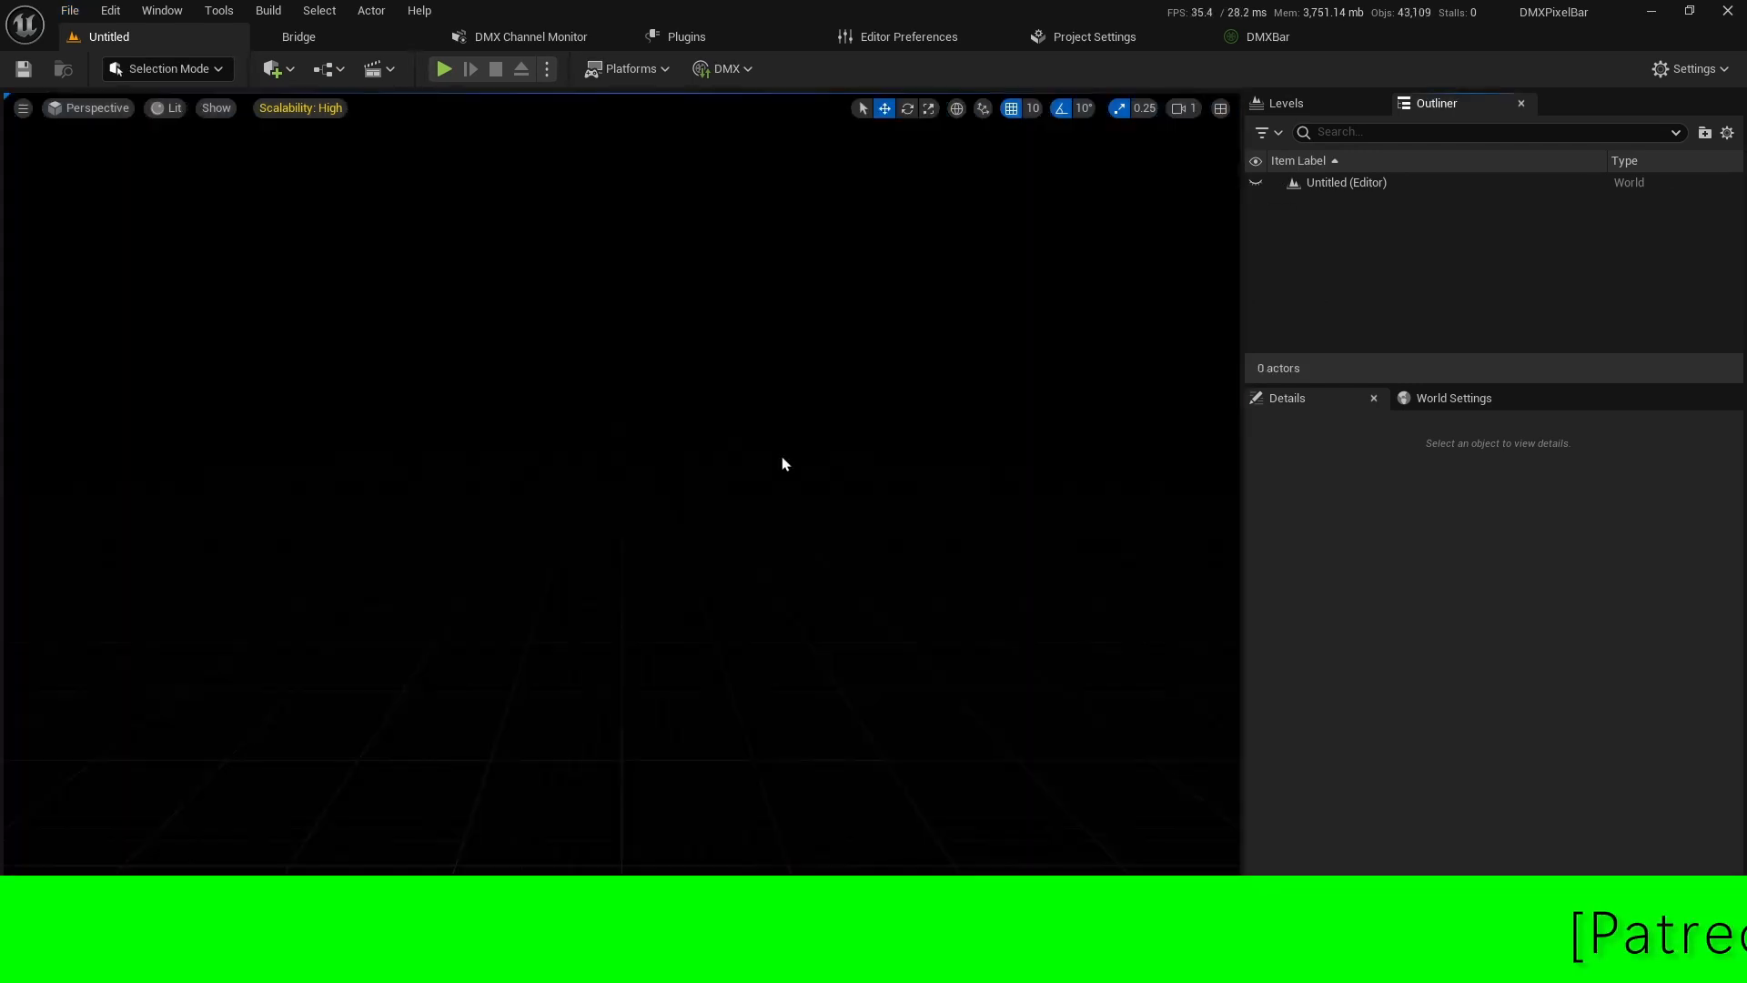
Save the empty level as Tutorial in the Maps folder.
left_click(24, 70)
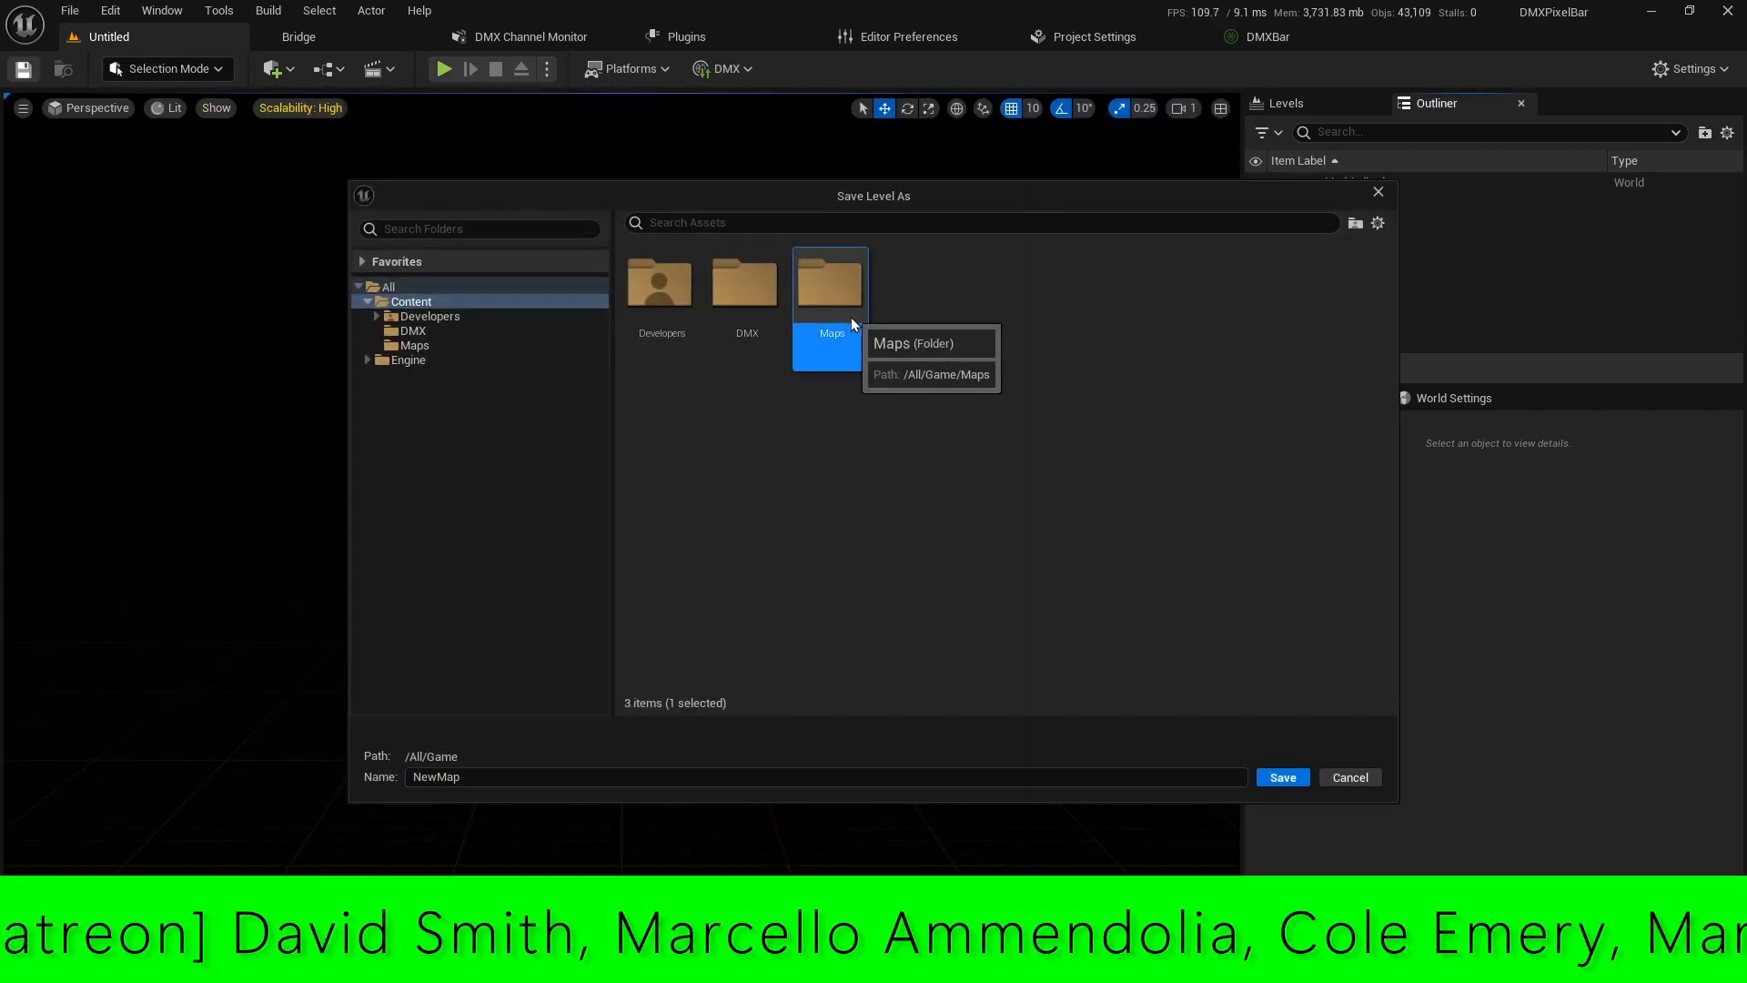
double_click(850, 316)
left_click(525, 779)
key("ctrl+a")
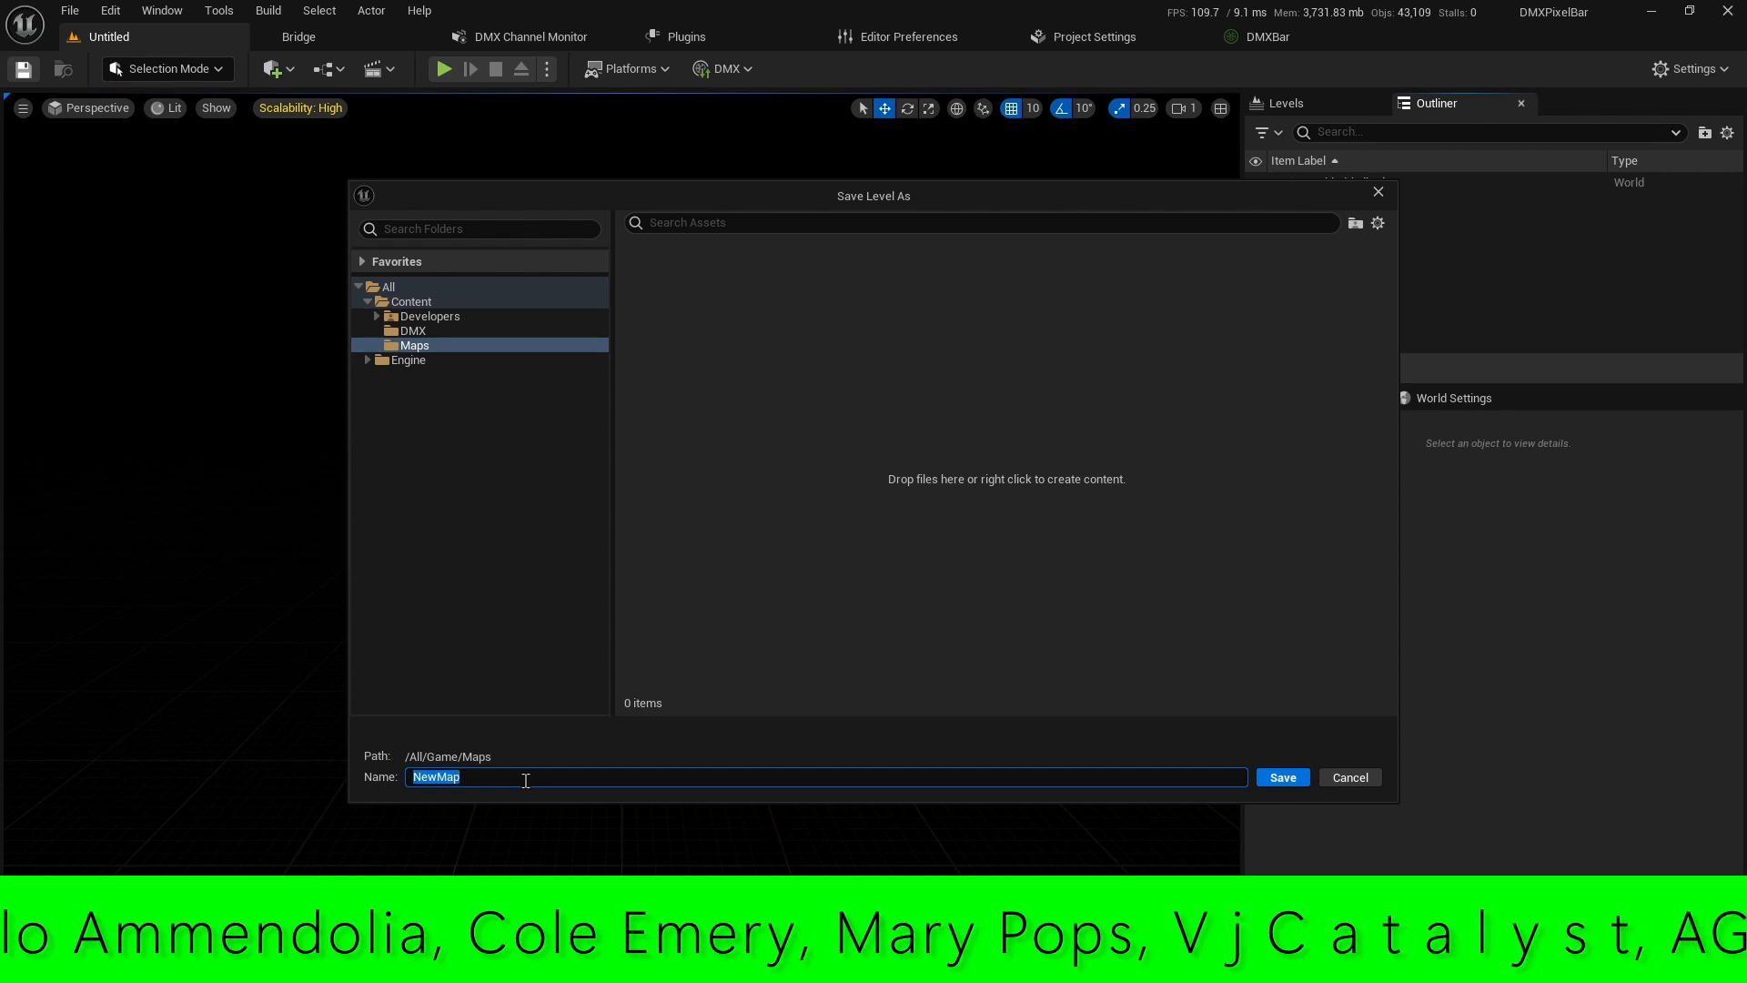
type("Tutorial")
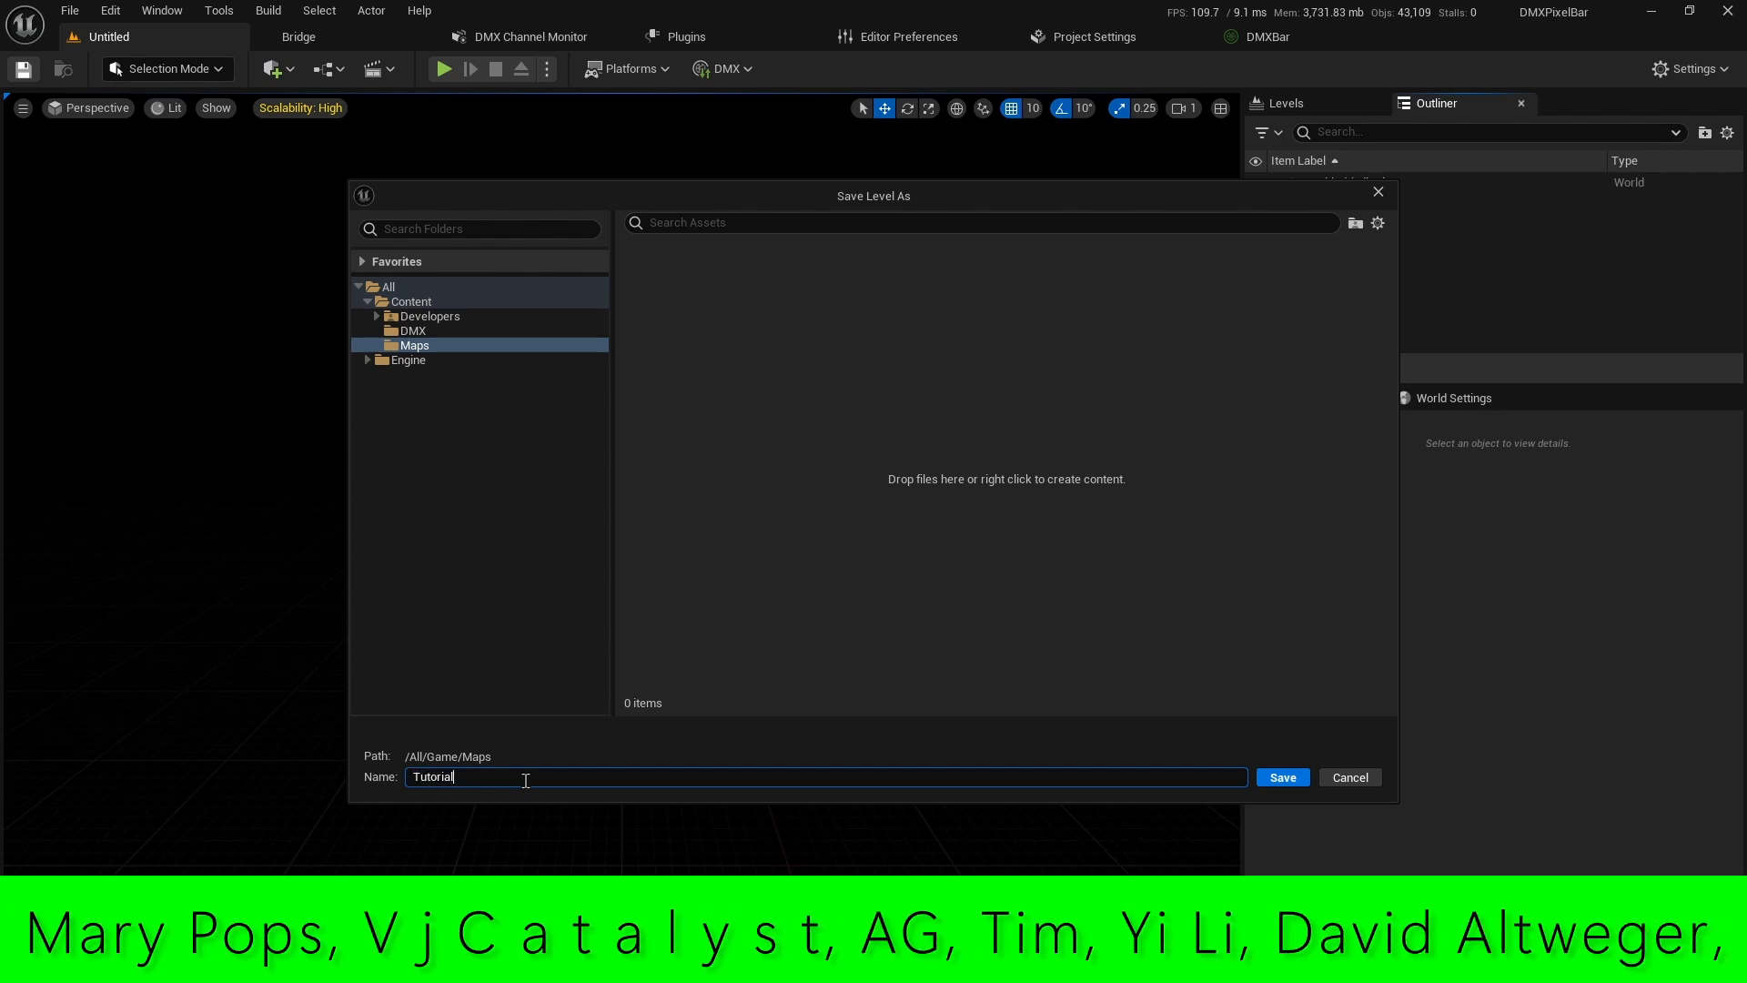
key("Return")
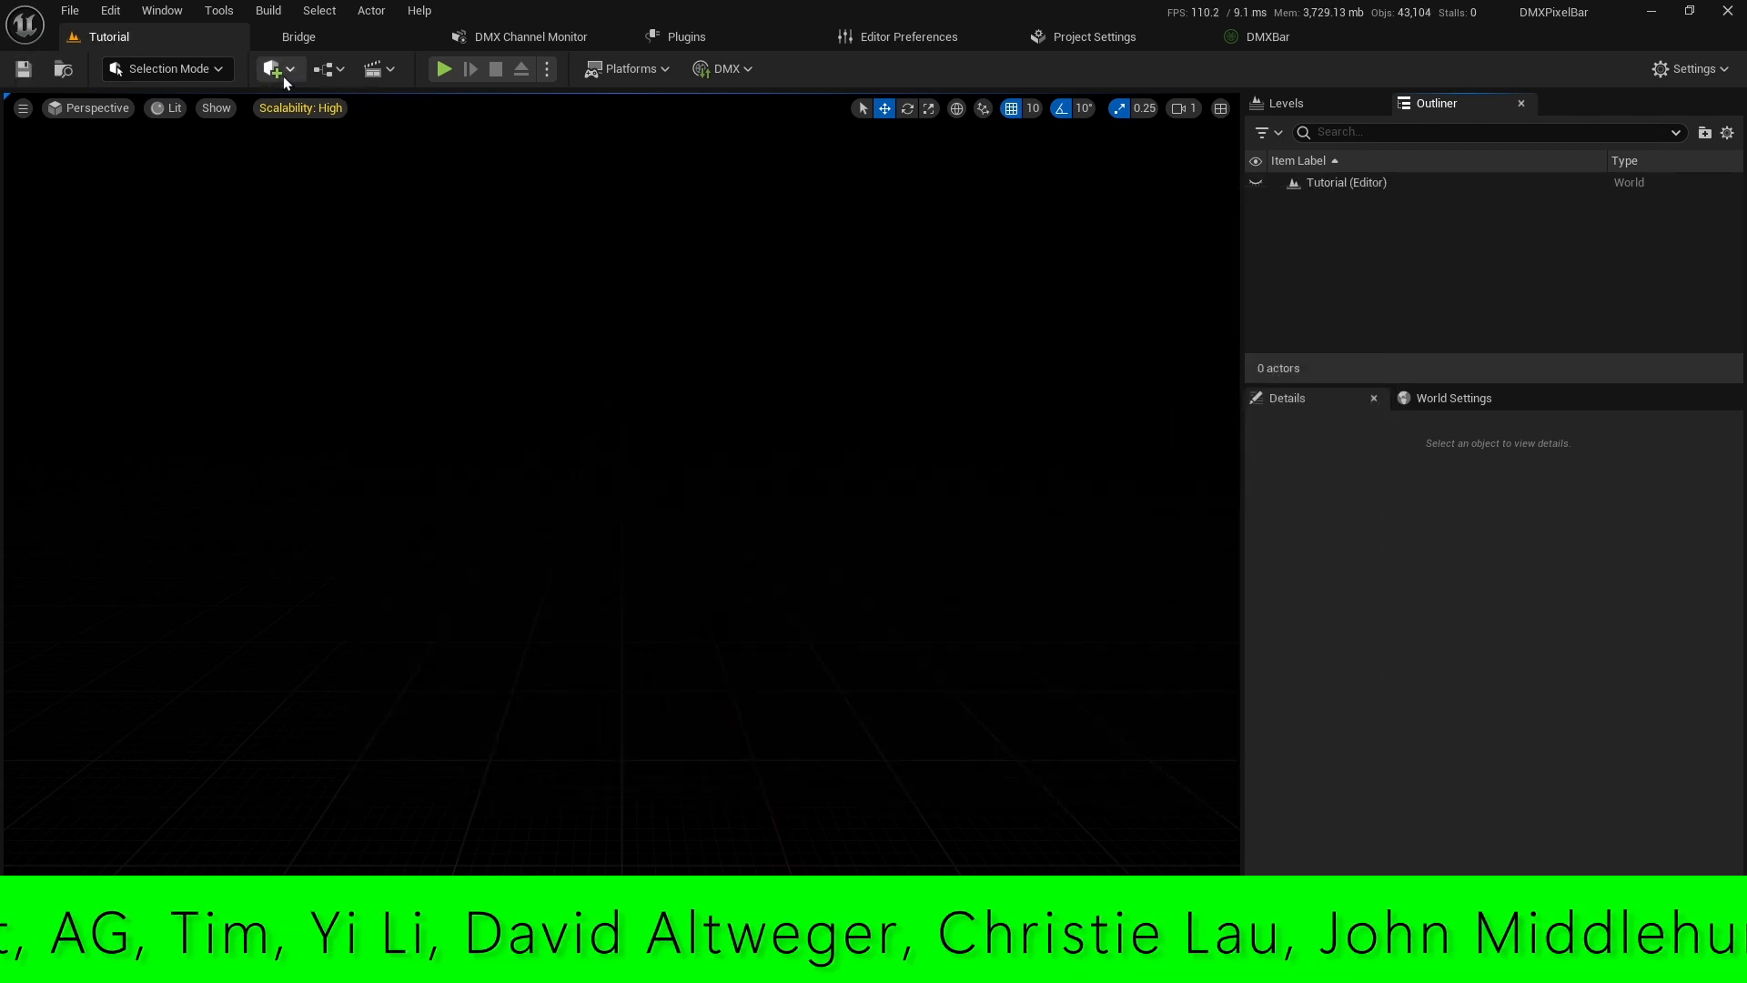
Add a cube shape to the Tutorial level and reset its location to the origin.
left_click(275, 69)
mouse_move(367, 243)
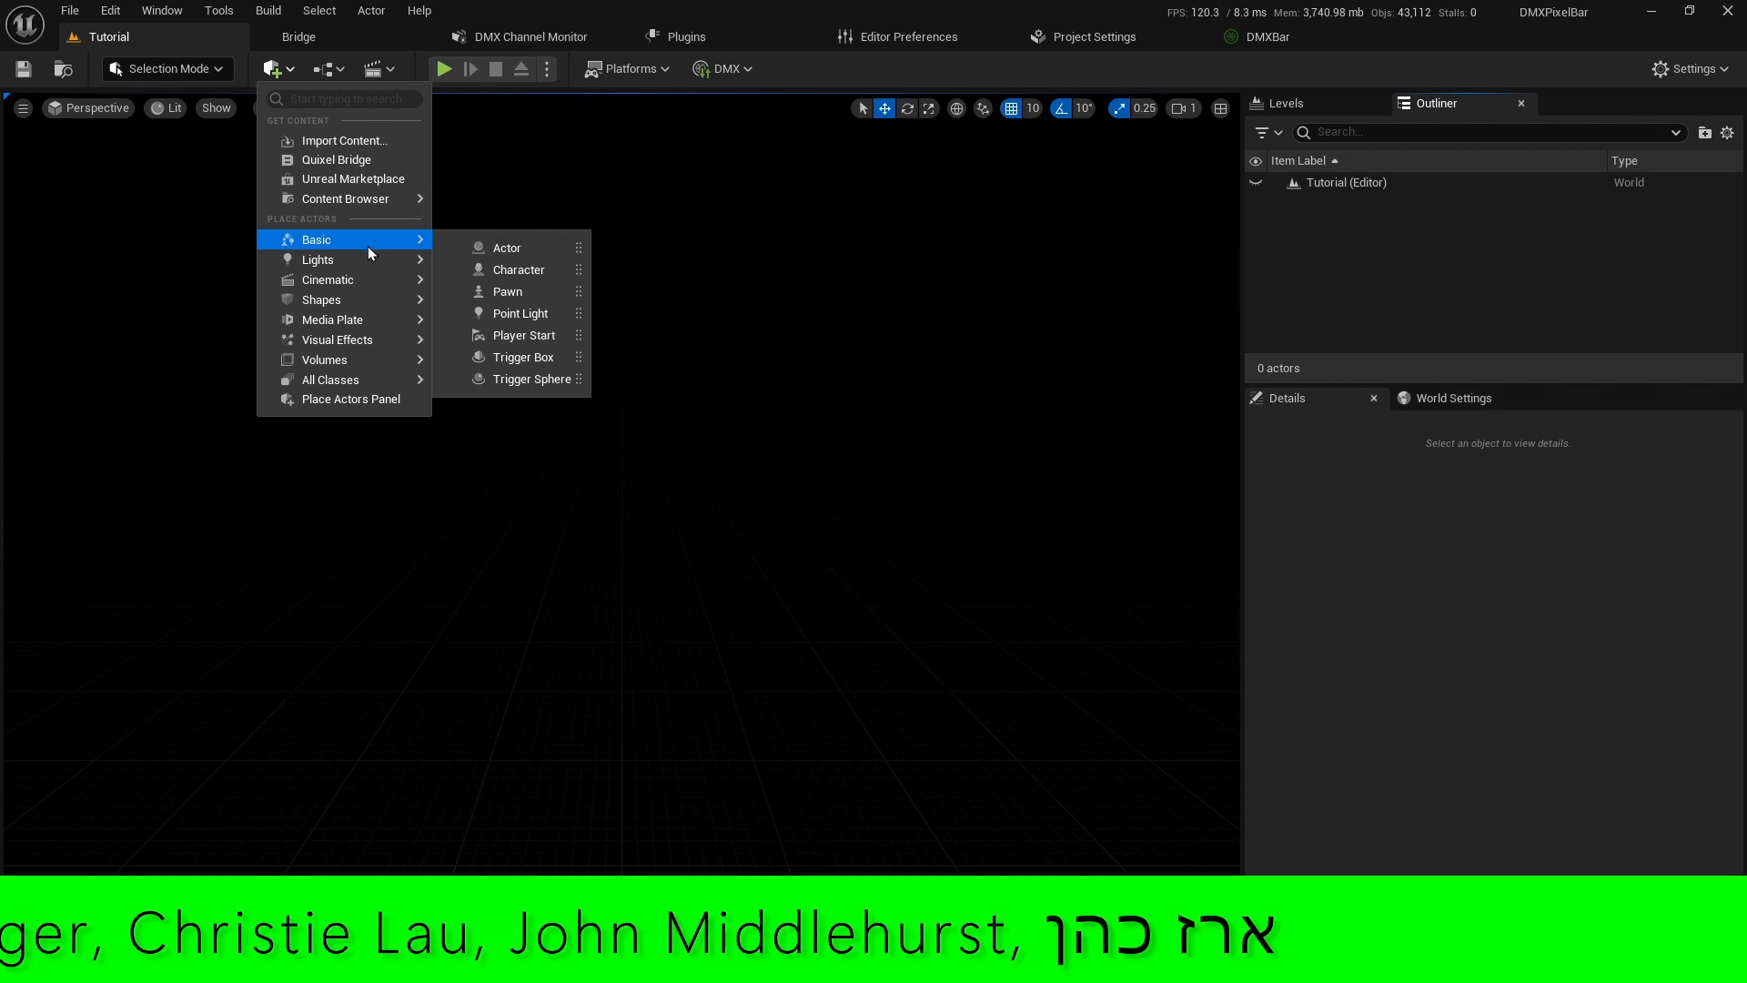
mouse_move(348, 305)
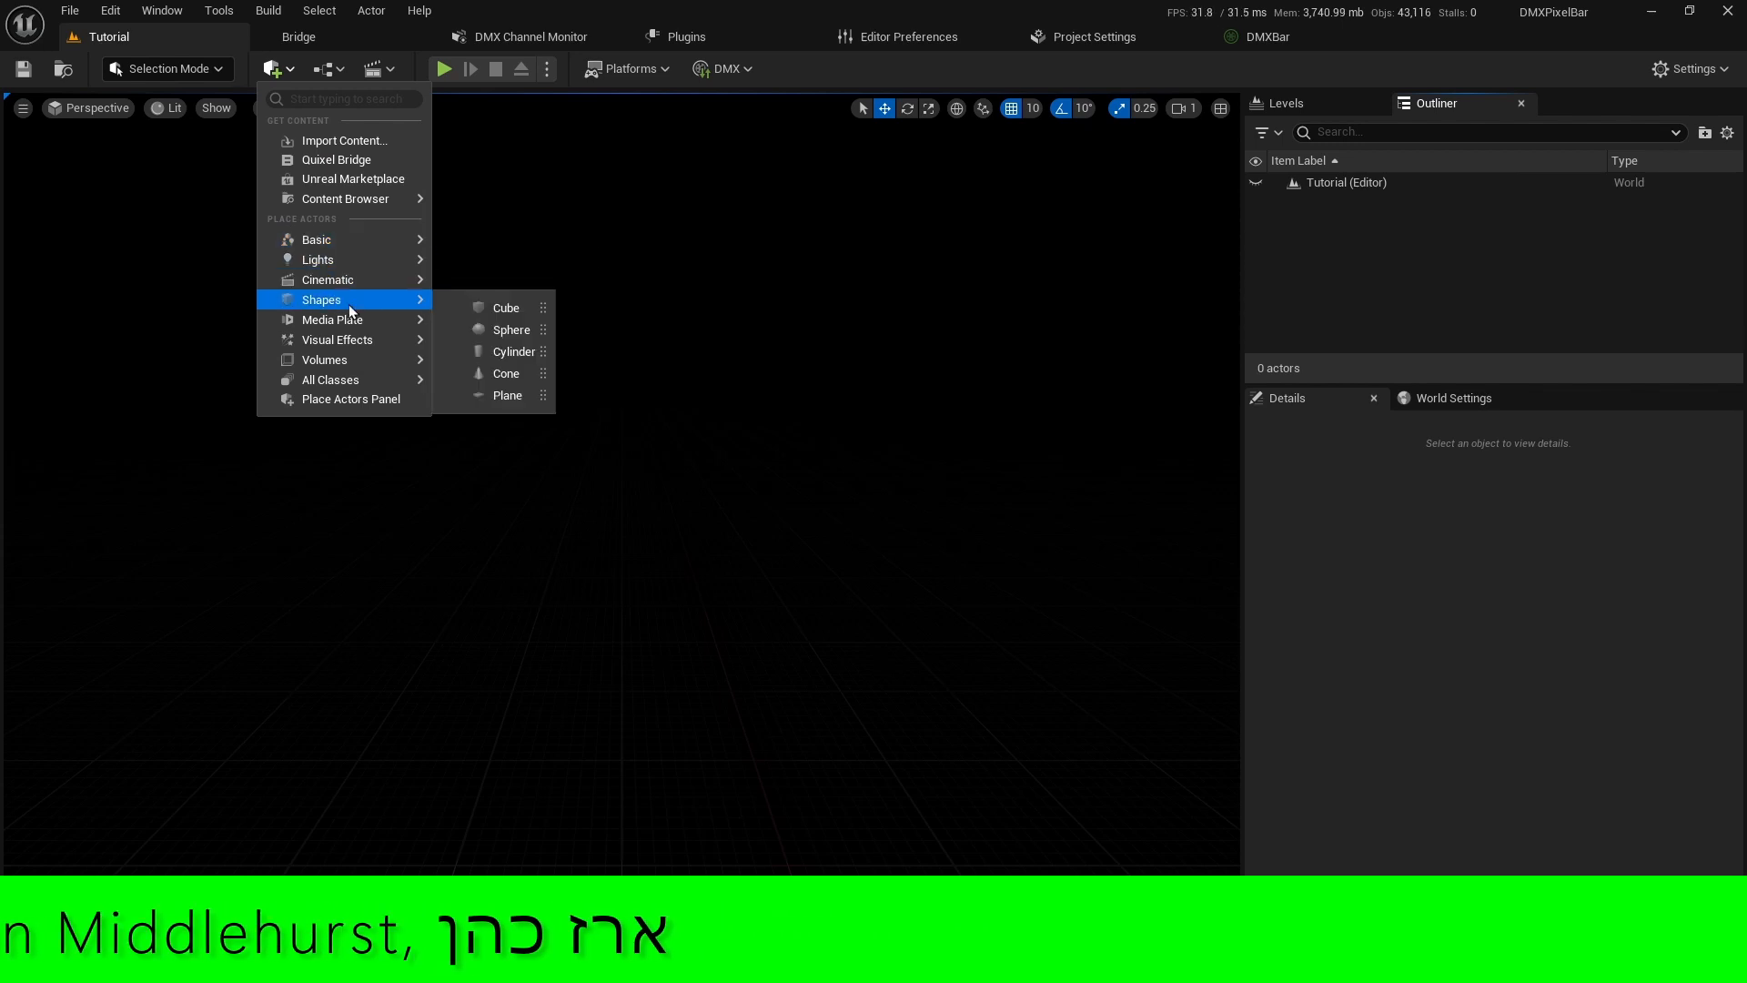
left_click(498, 308)
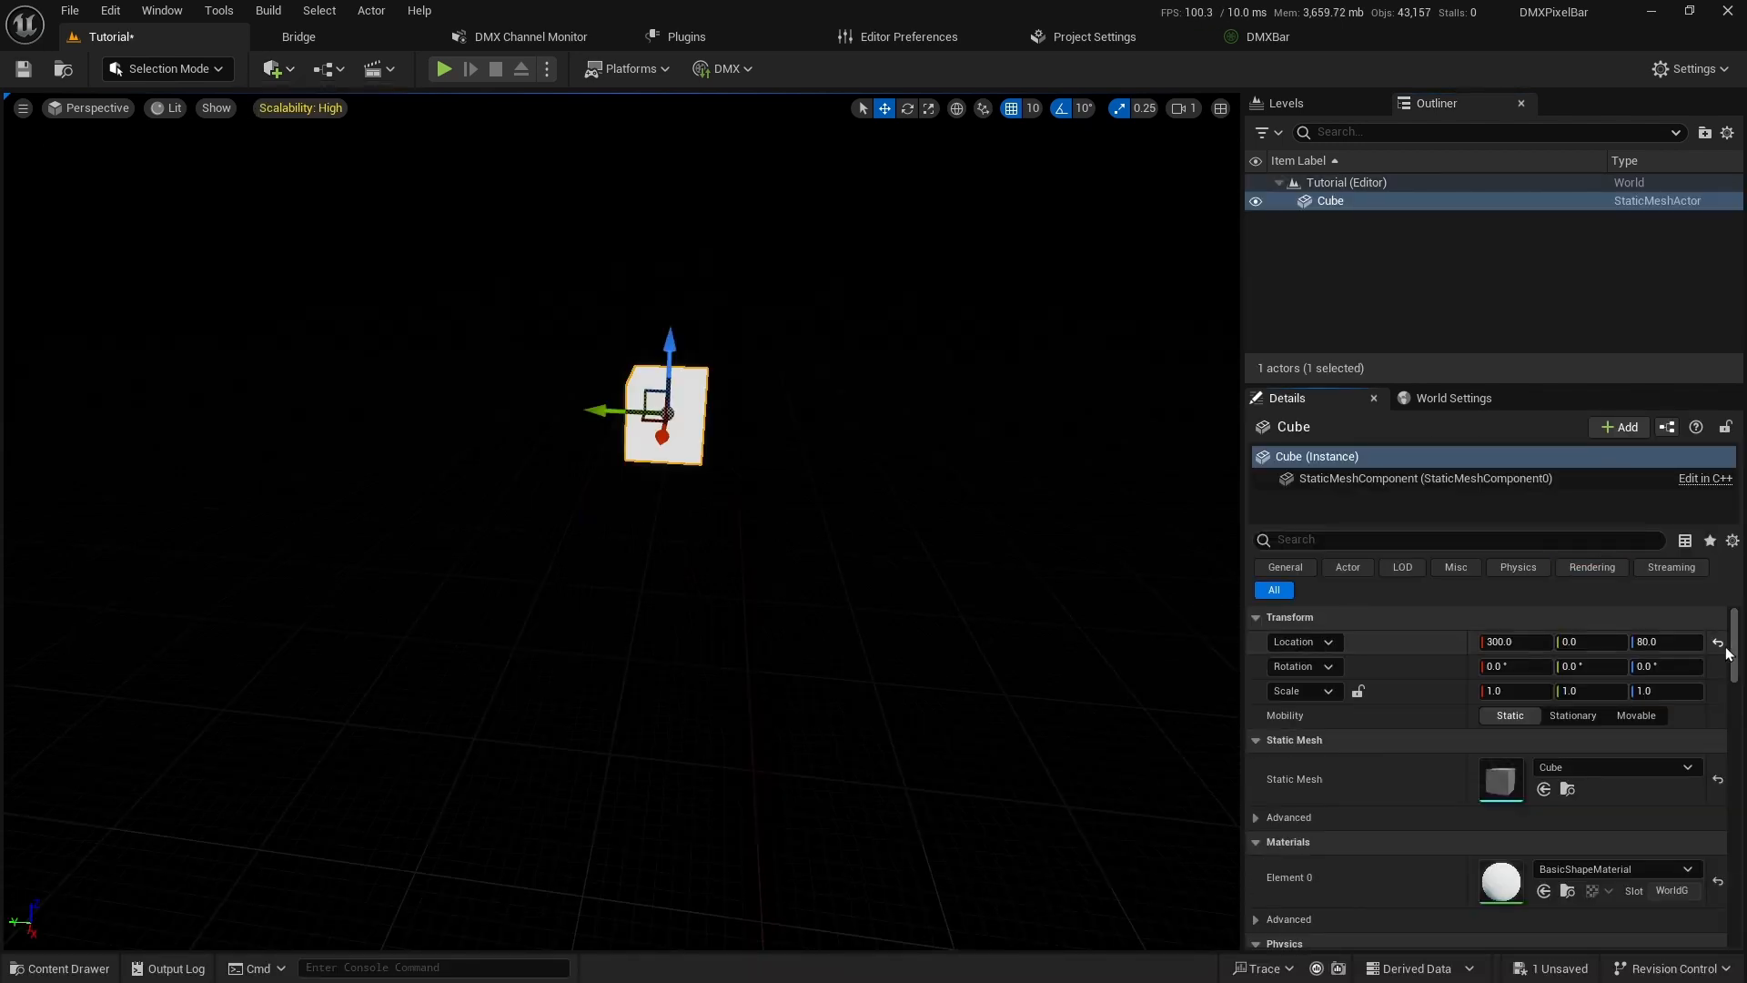
left_click(1718, 642)
Scale the cube horizontally into a wide, flat platform that serves as the scene's floor.
scroll(910, 464, "up", 3)
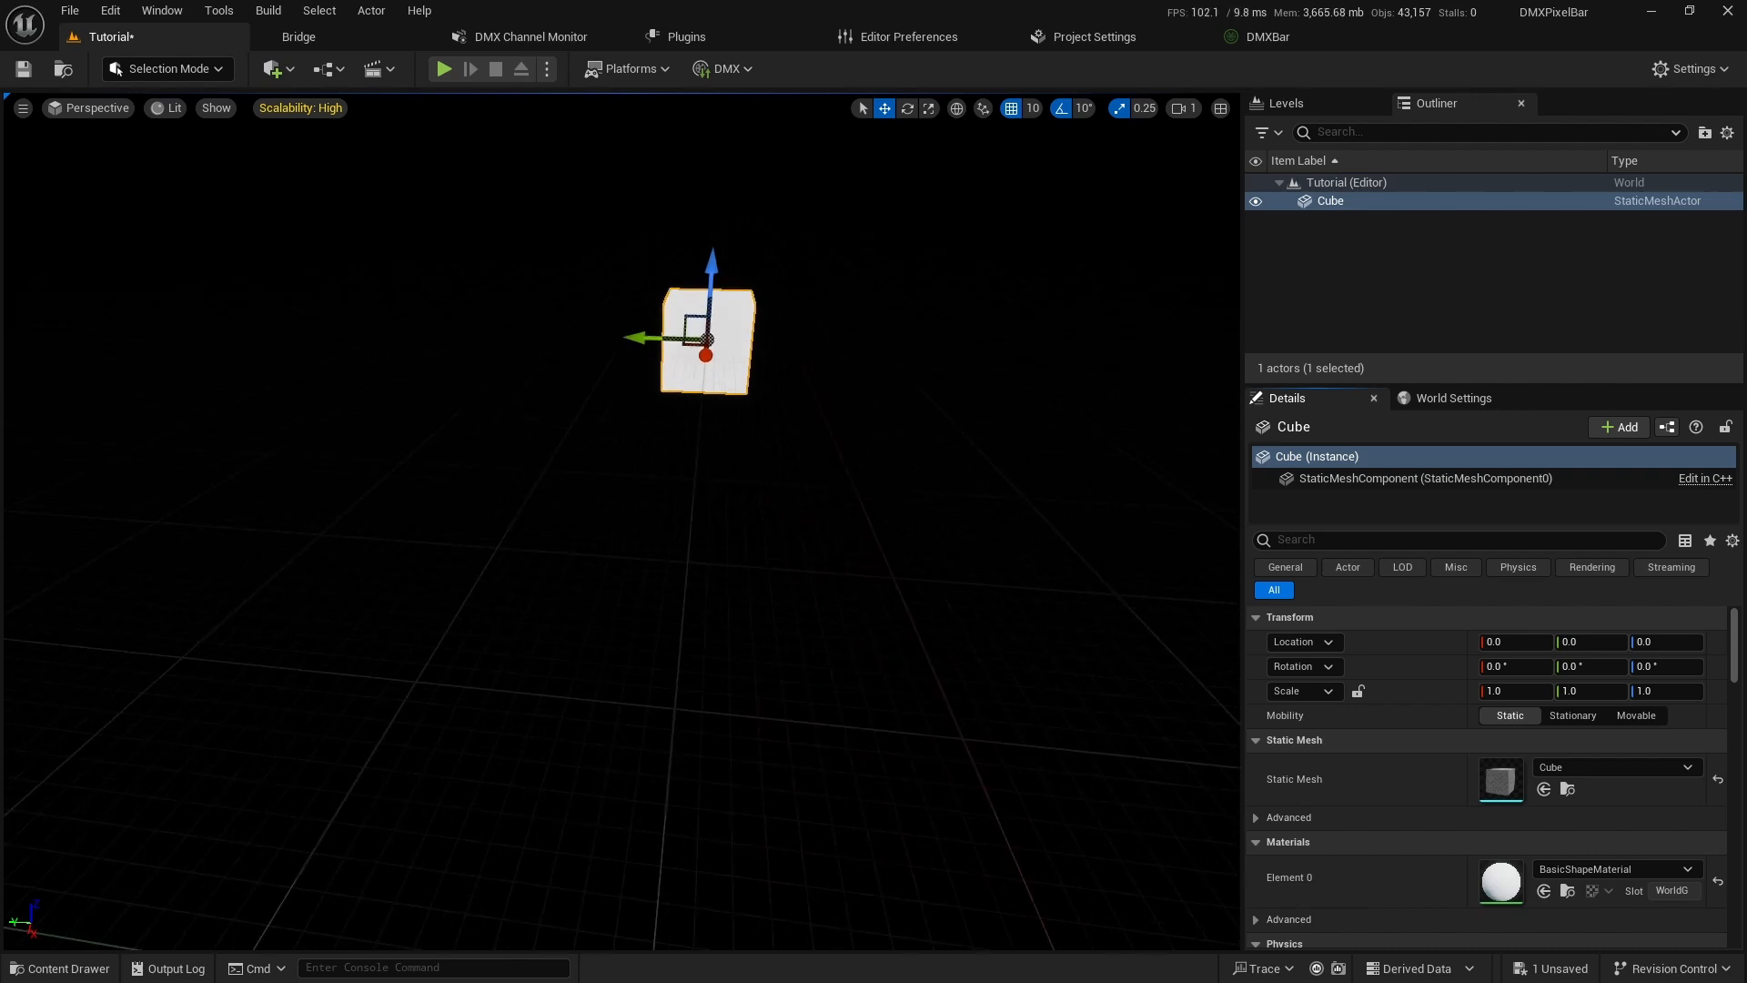
right_click_drag(910, 465, 806, 457)
scroll(807, 456, "down", 3)
key("e")
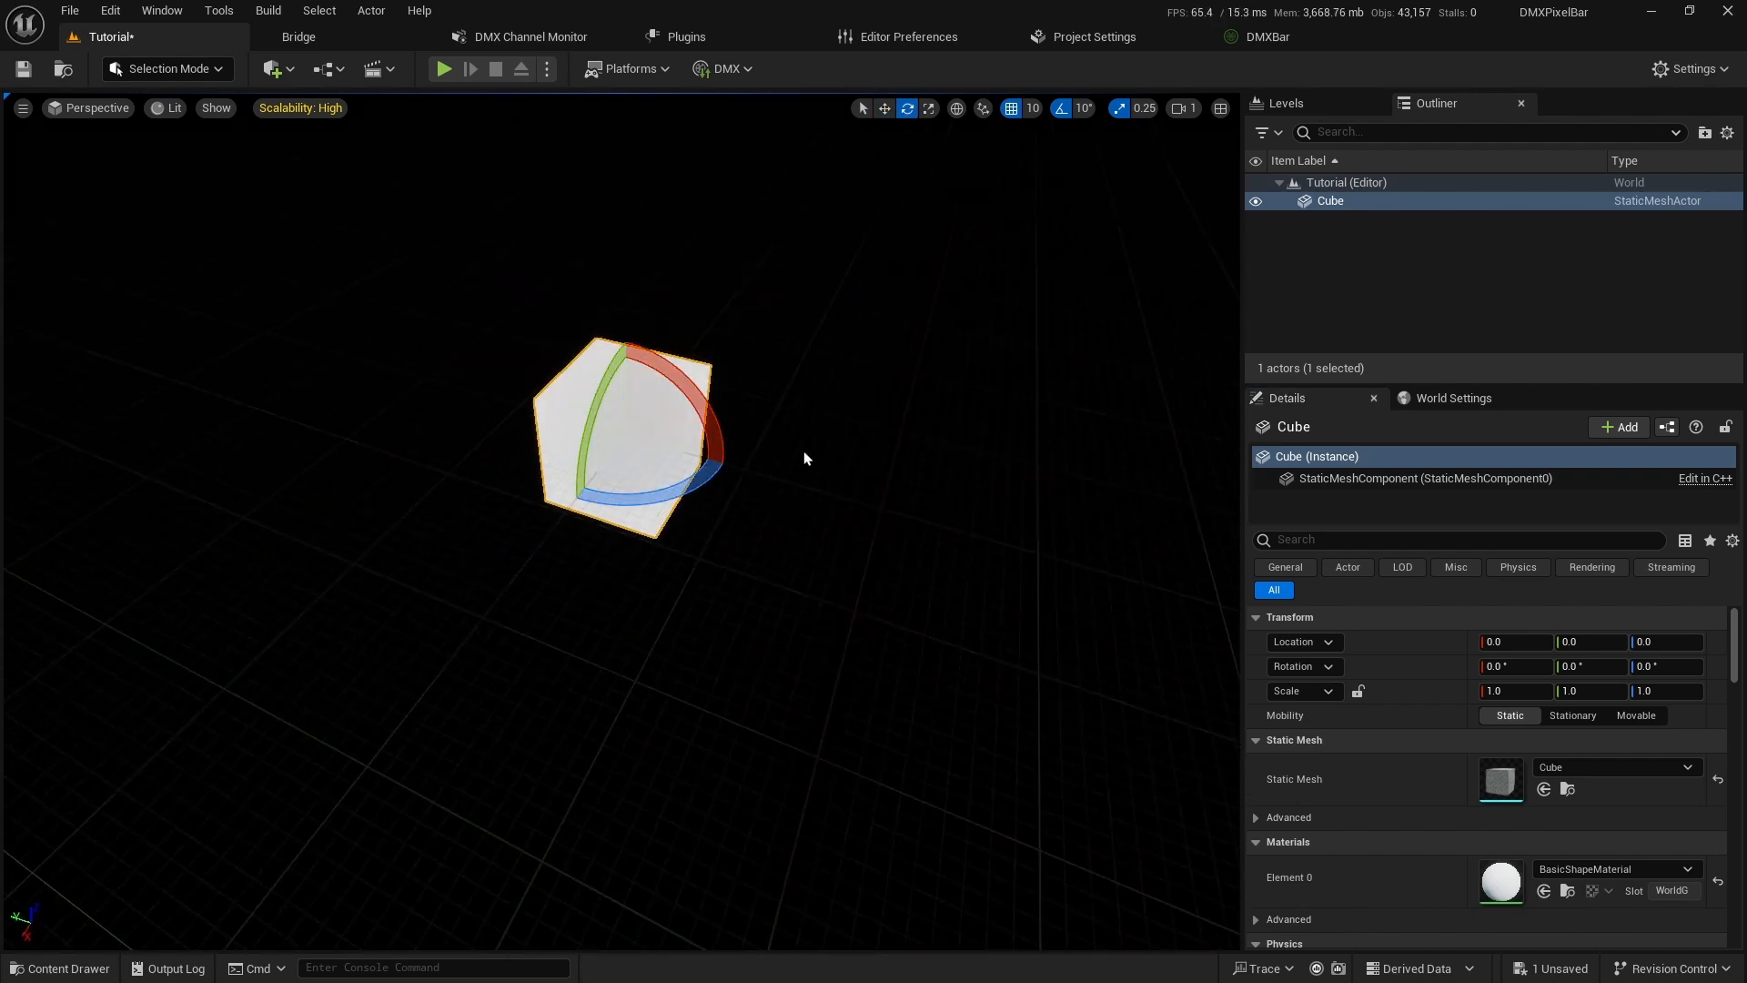
key("r")
left_click_drag(624, 460, 532, 573)
right_click_drag(532, 573, 564, 546)
scroll(564, 546, "down", 2)
Create a folder named Materials inside the project's Content folder and open it.
key("ctrl+space")
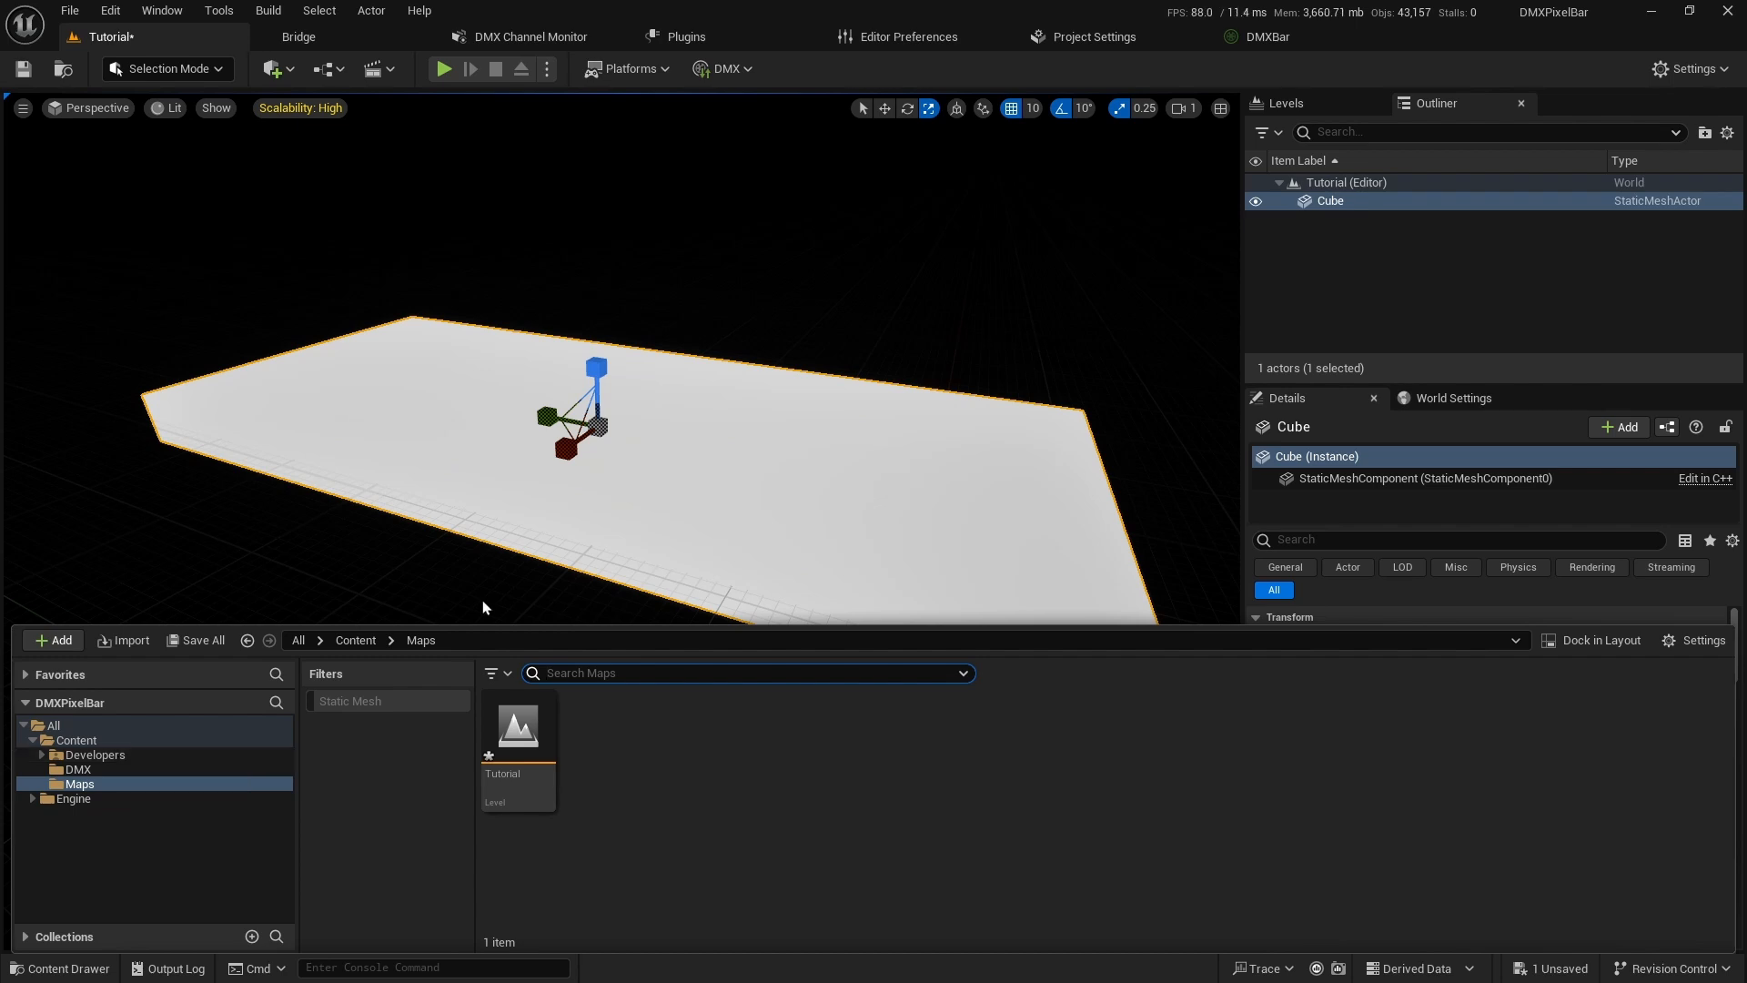
left_click(102, 743)
right_click(101, 743)
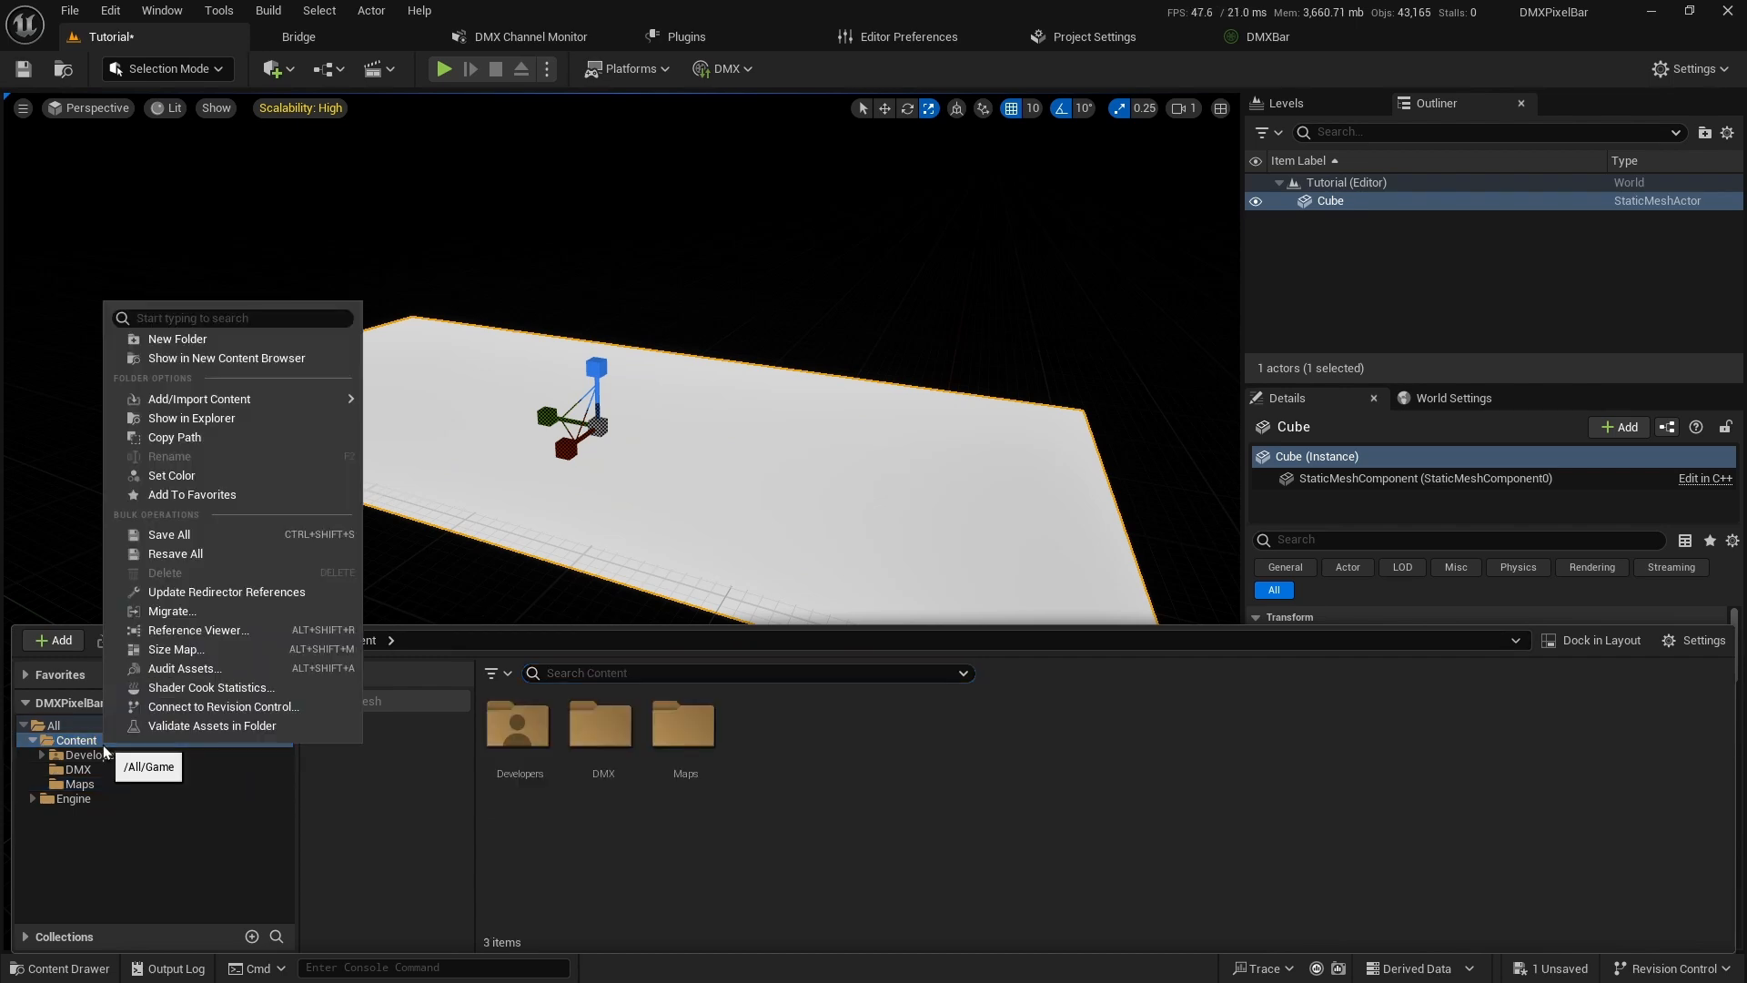
right_click(805, 770)
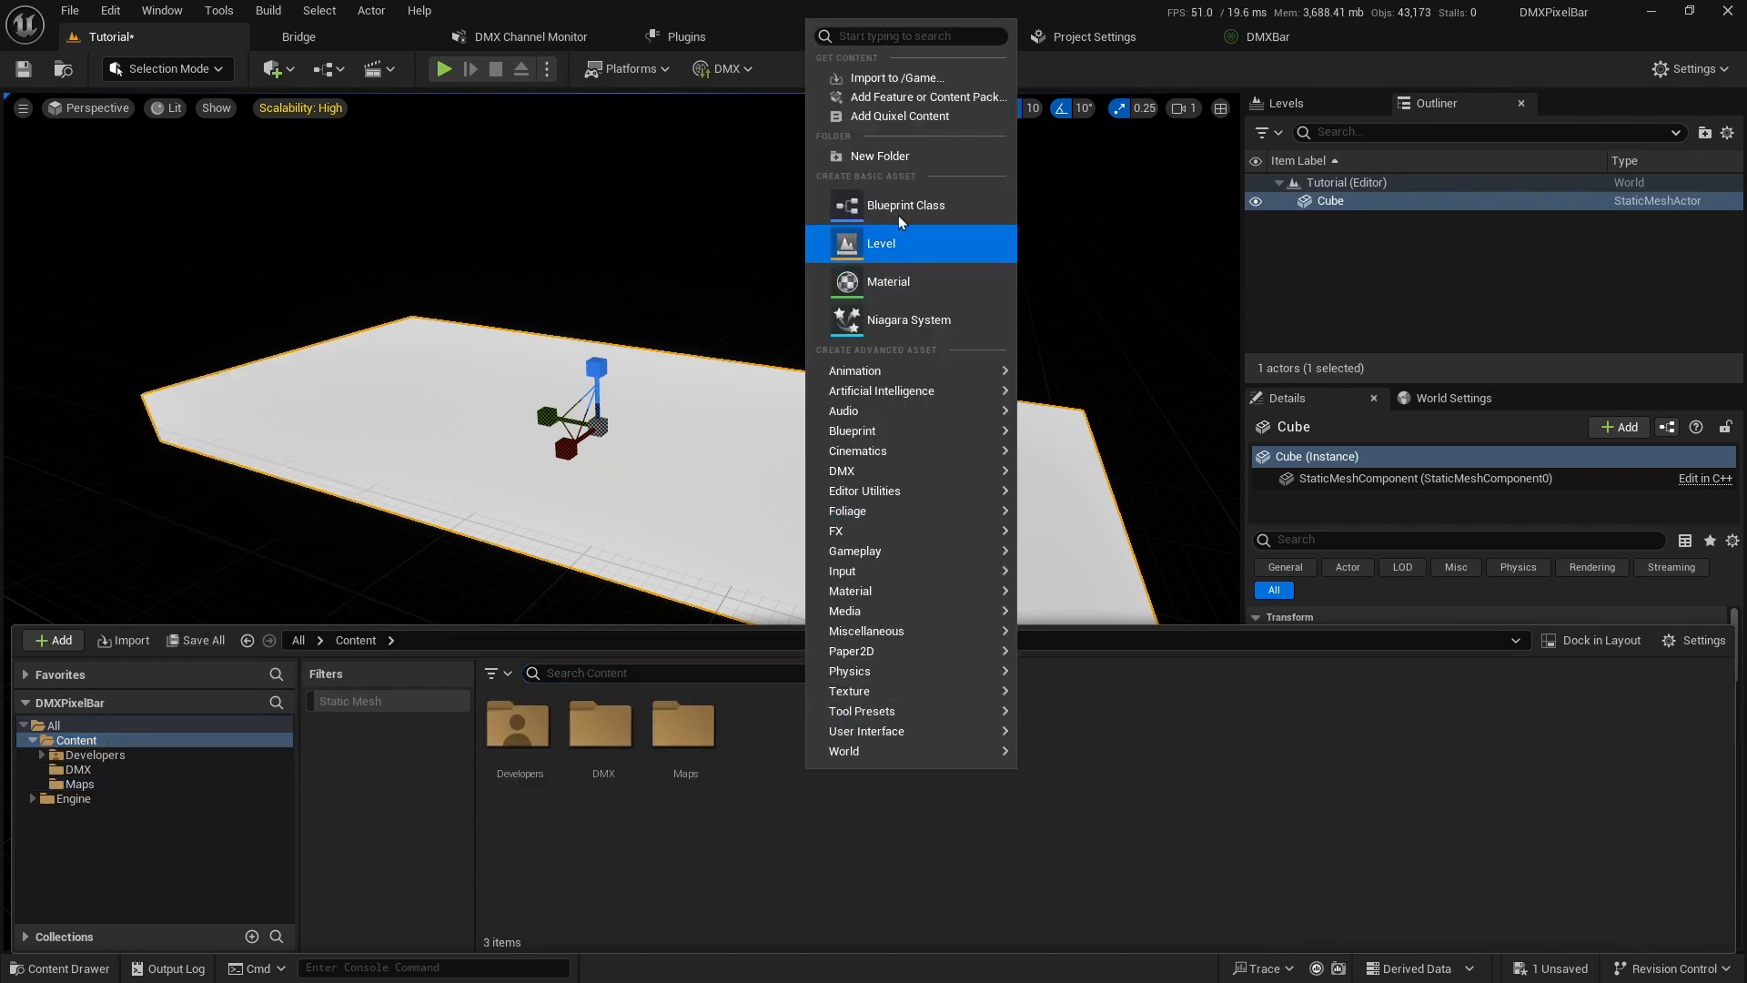
left_click(893, 159)
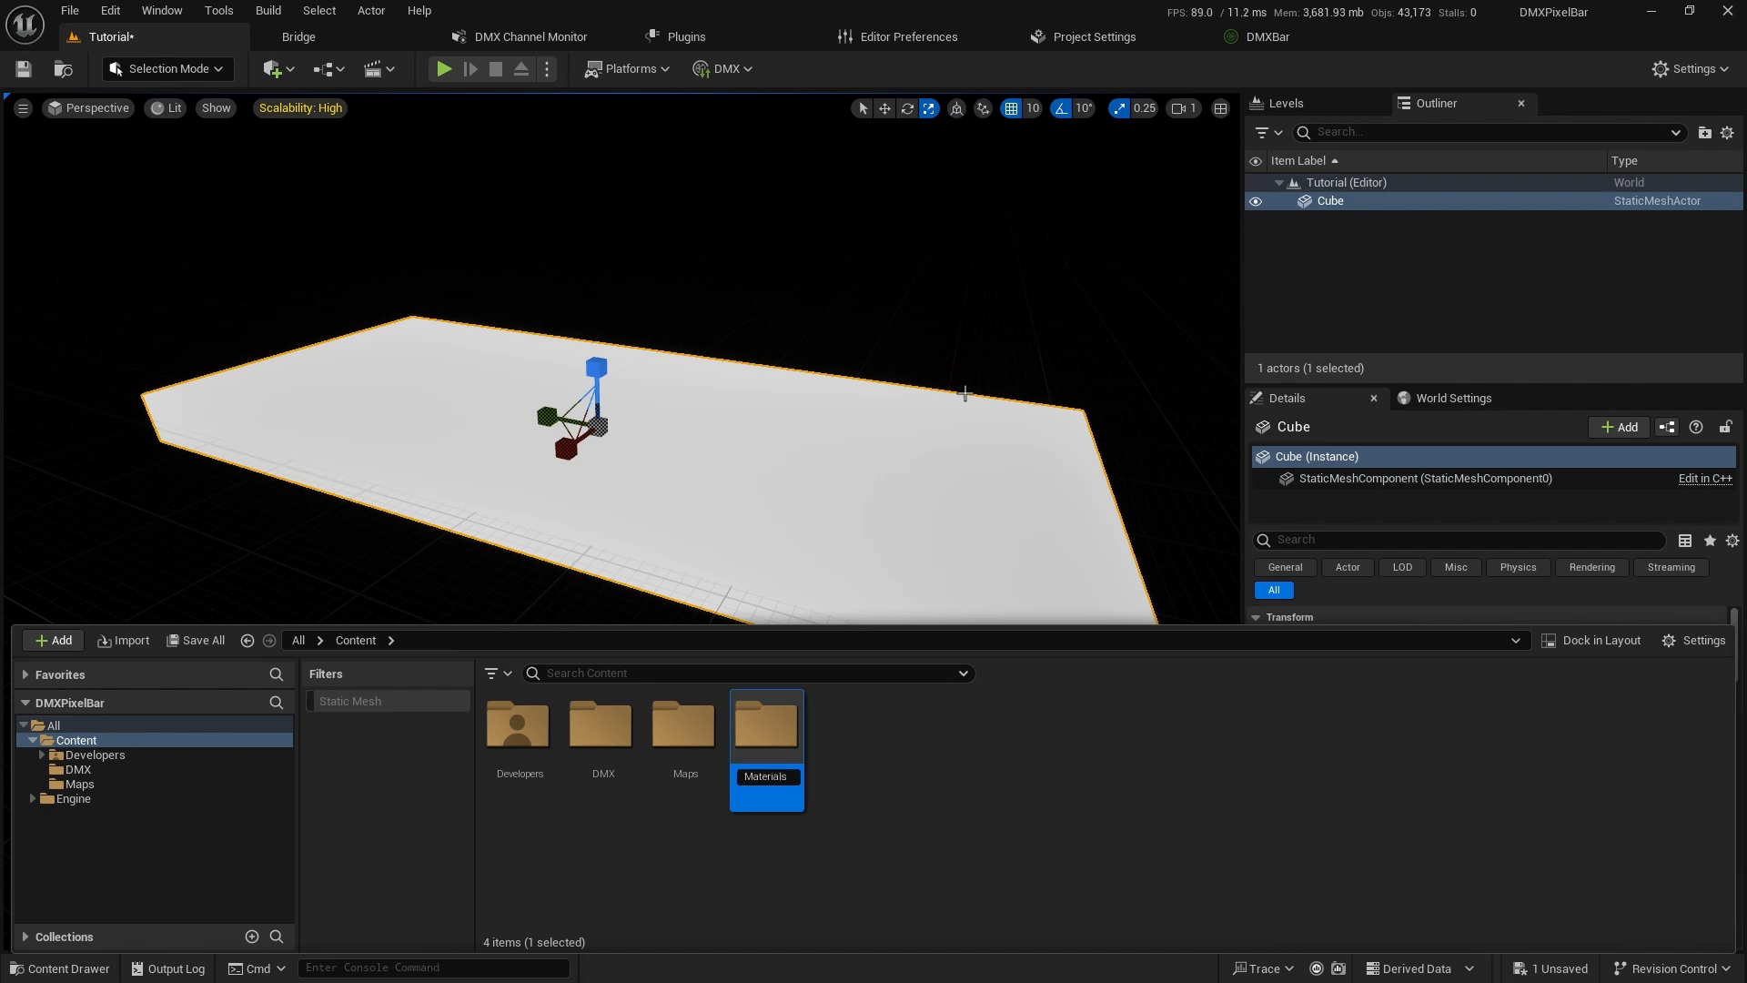
double_click(769, 728)
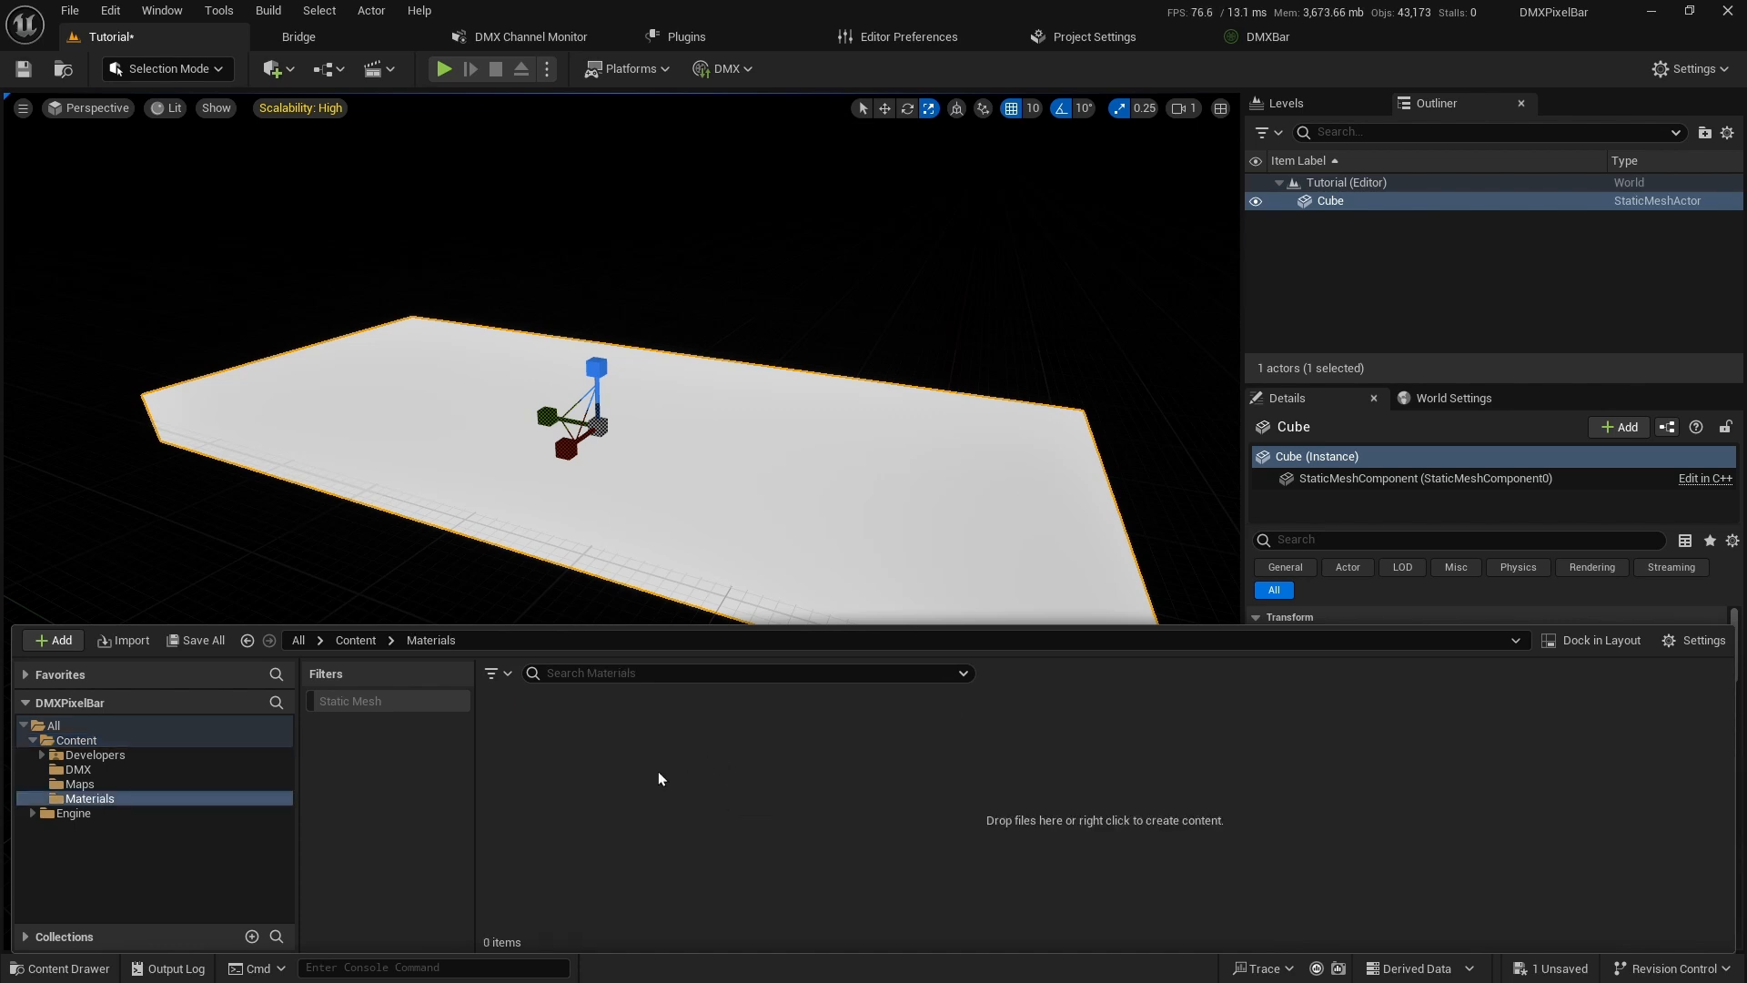
Create a new material named M_Stage in the Materials folder and open it for editing.
right_click(632, 760)
left_click(711, 266)
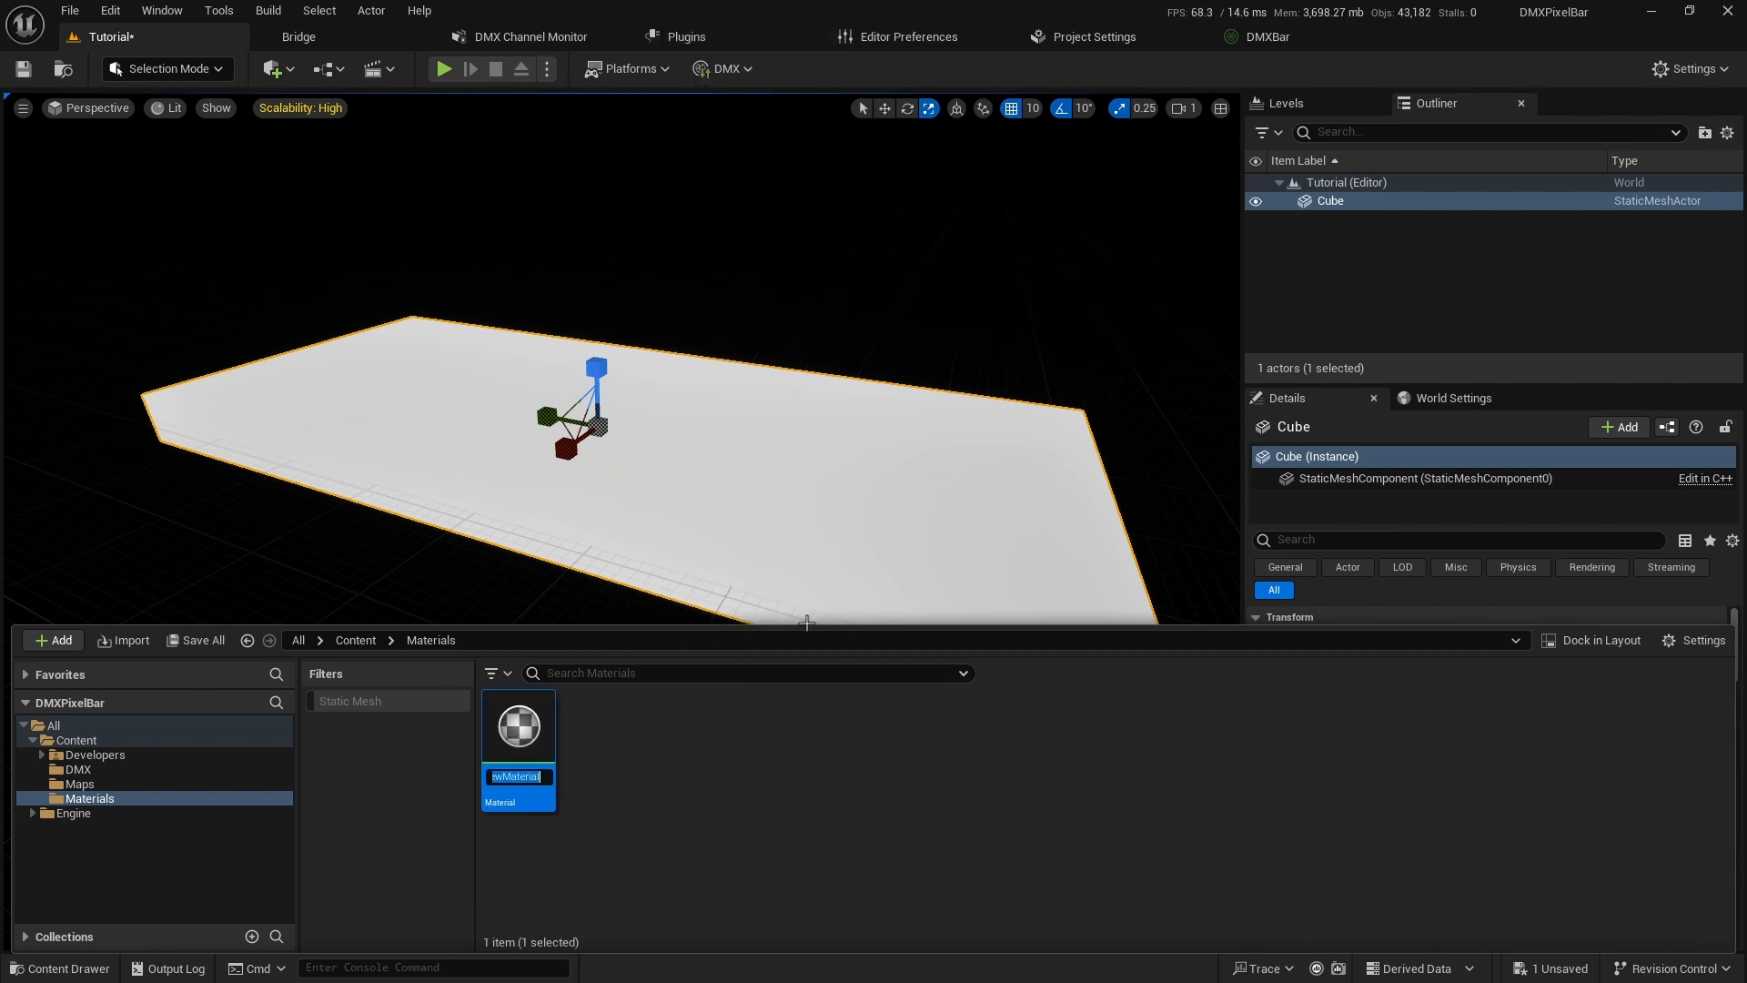
type("M")
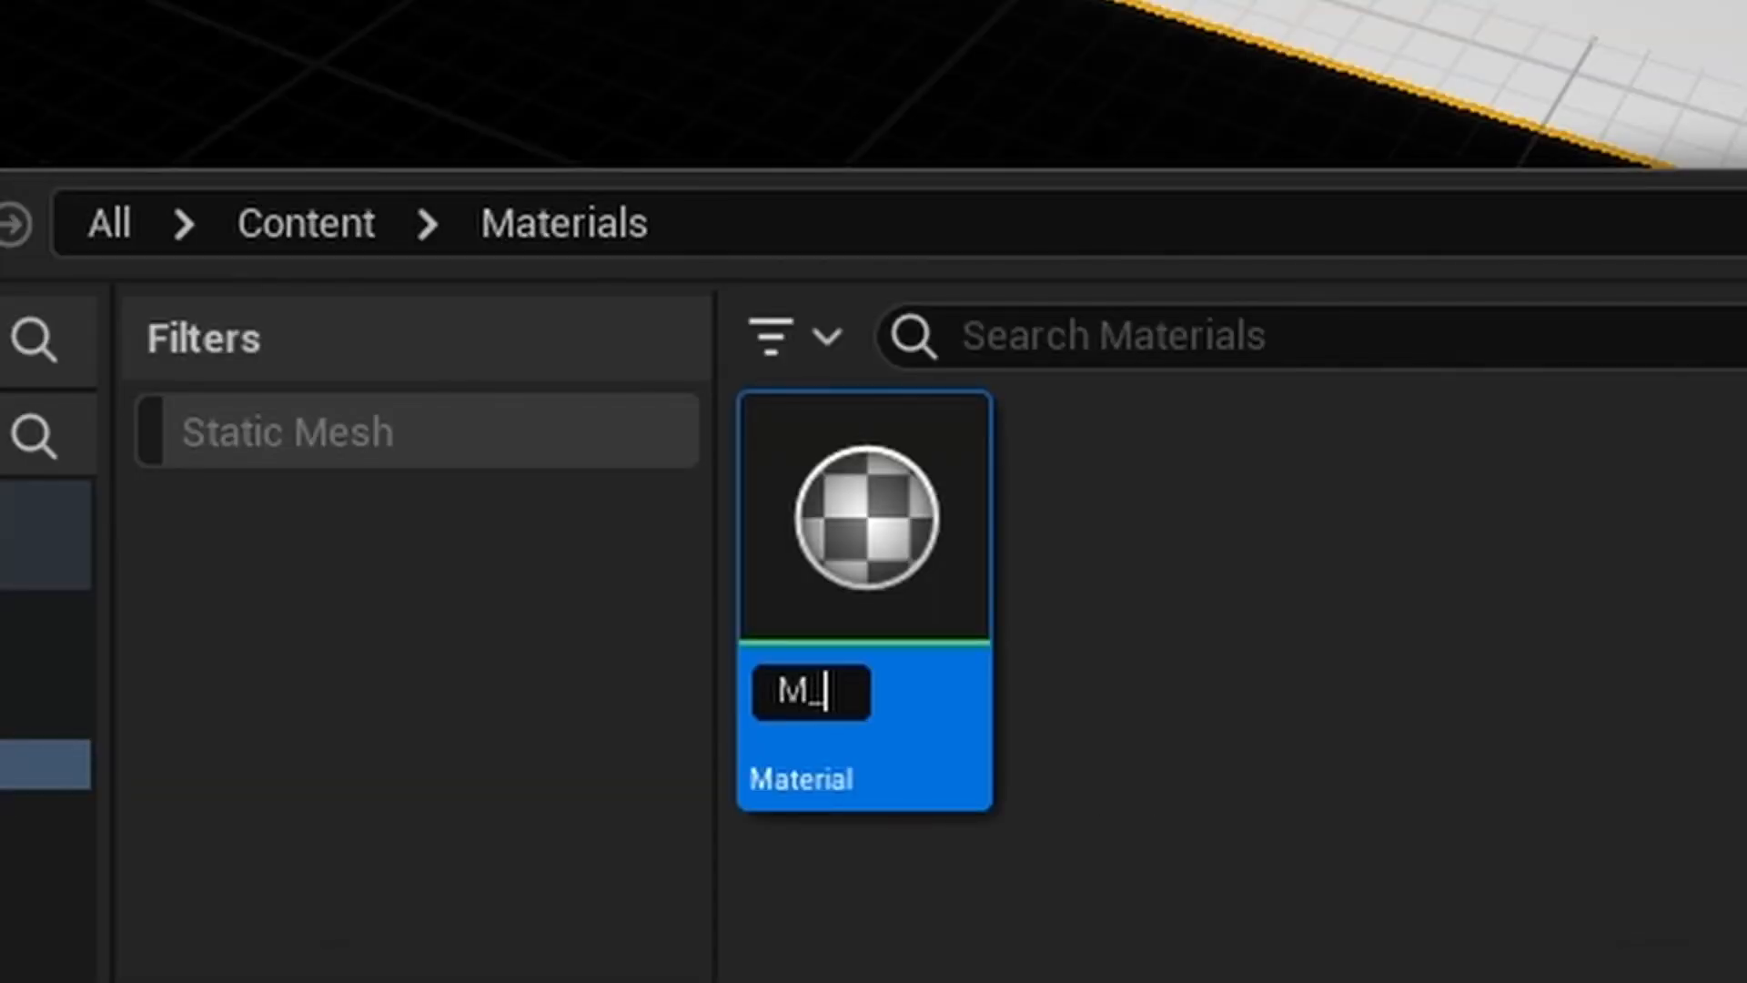
type("_Stage")
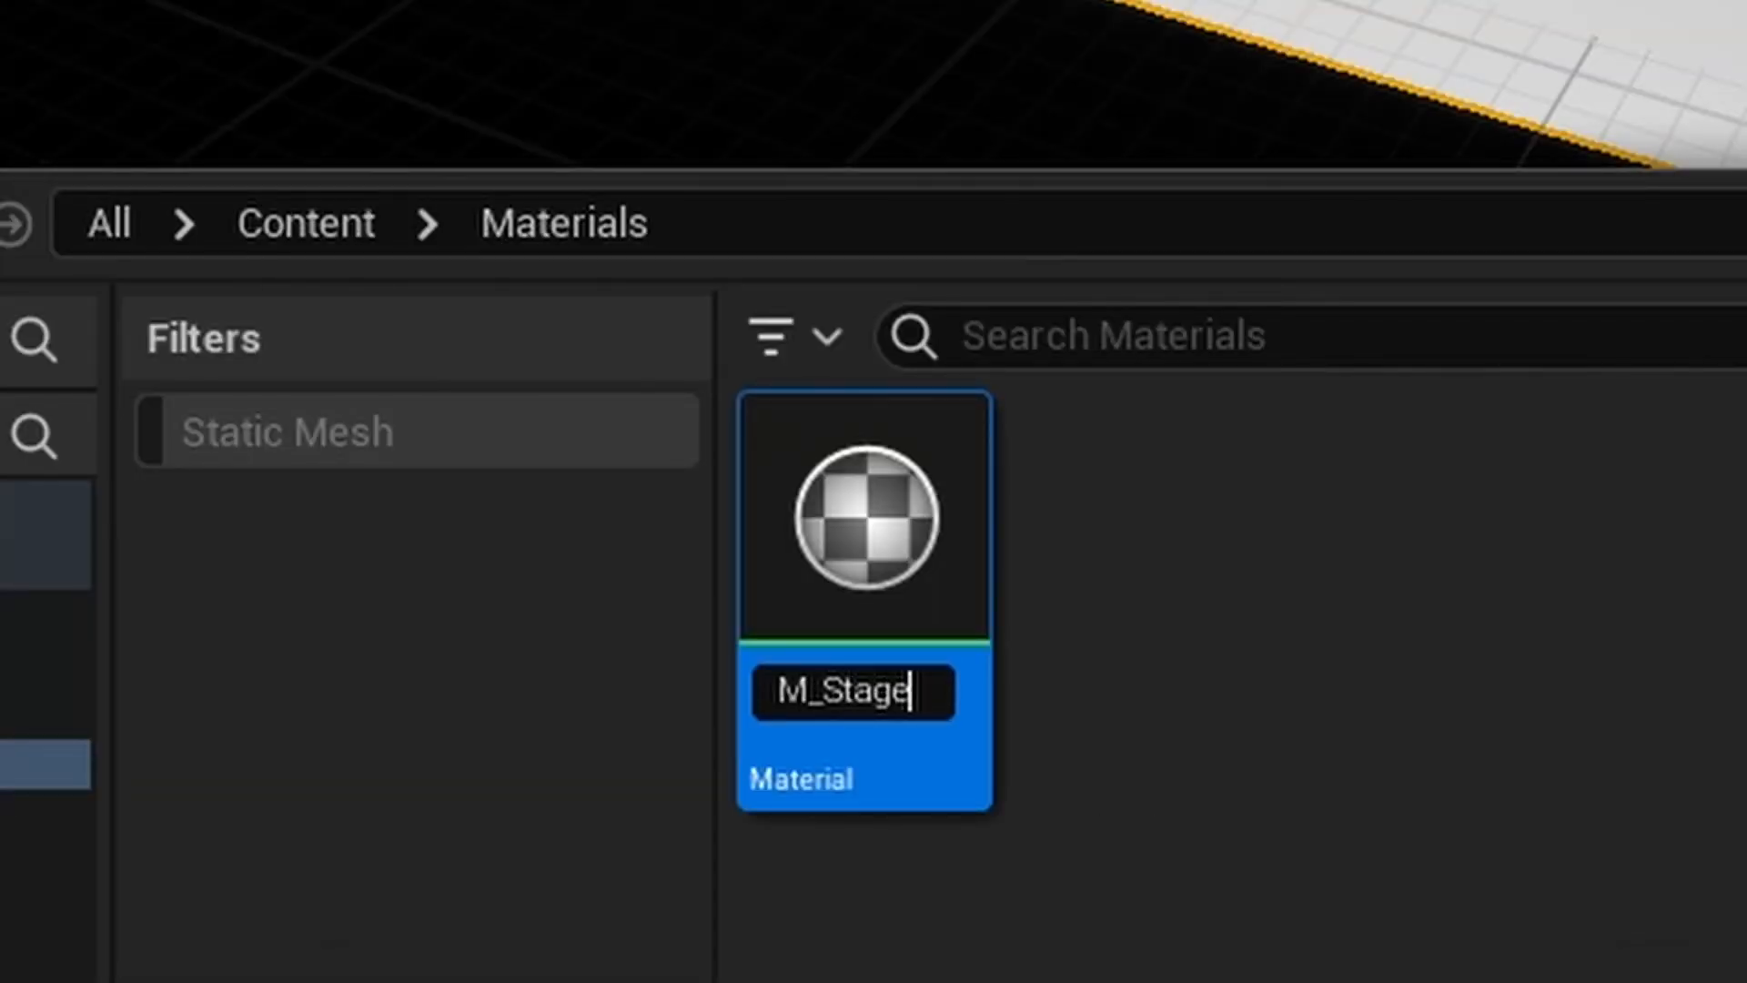
key("Return")
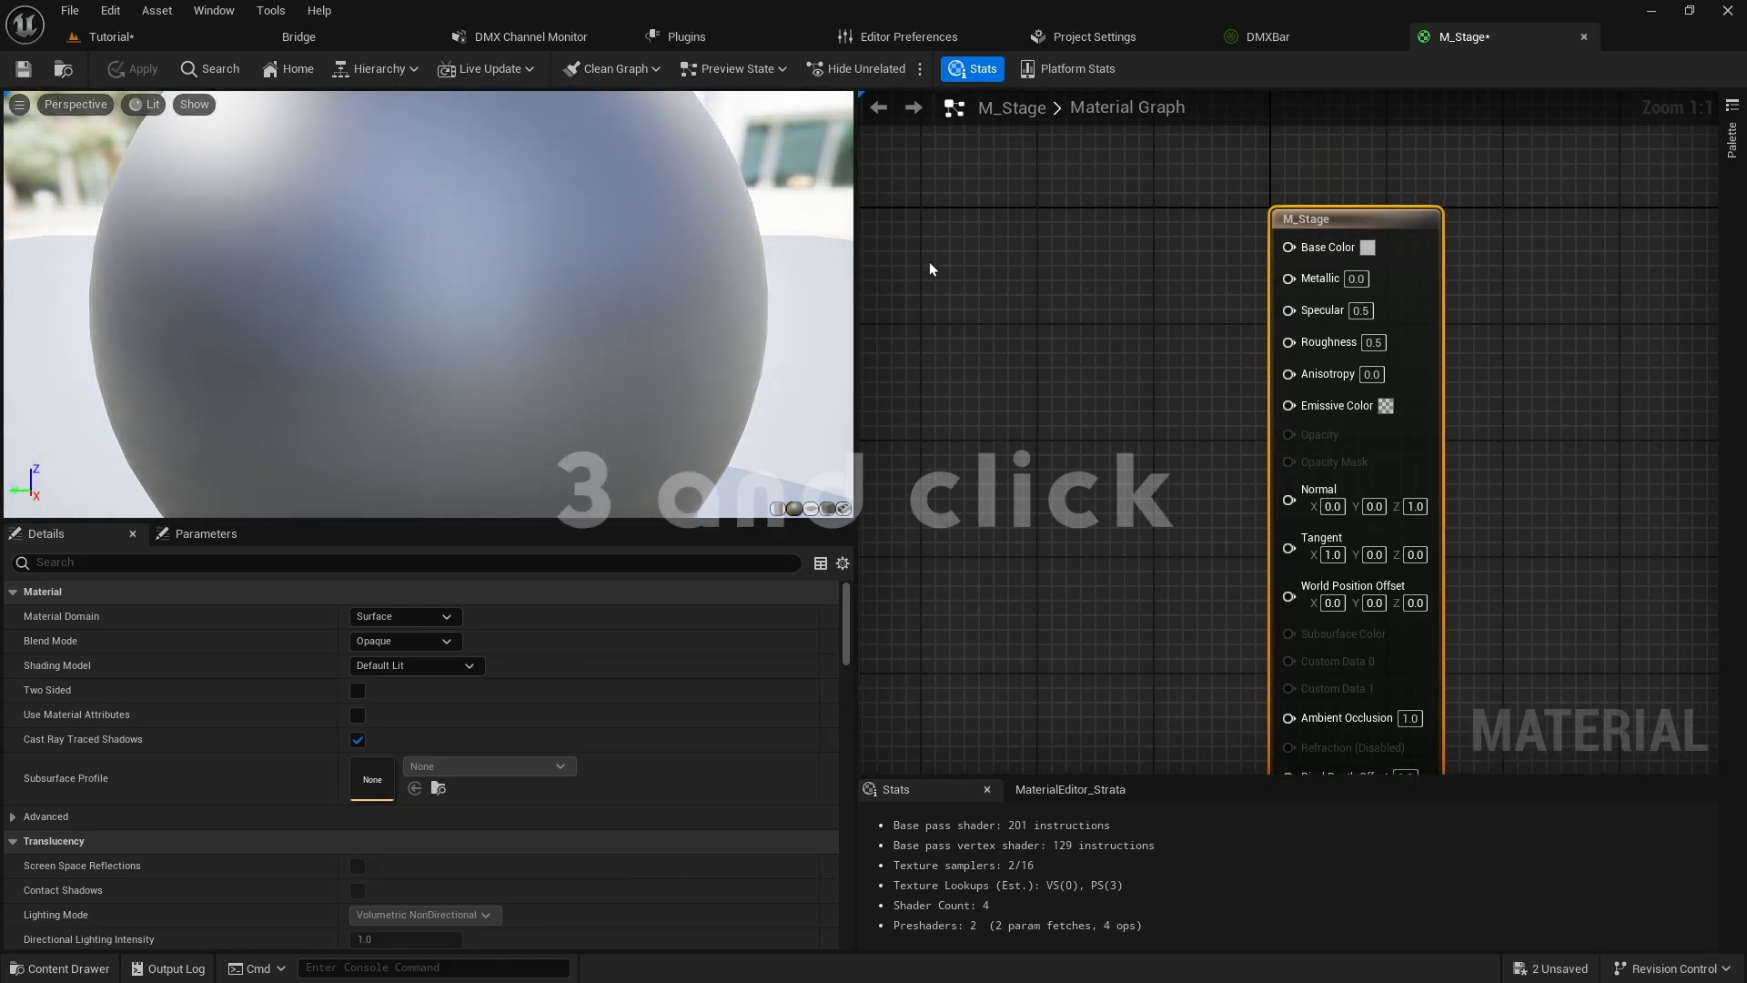
Give M_Stage a grey Base Color from a Constant3Vector node set to 0.114583 on all three channels, and apply the material.
left_click(929, 261)
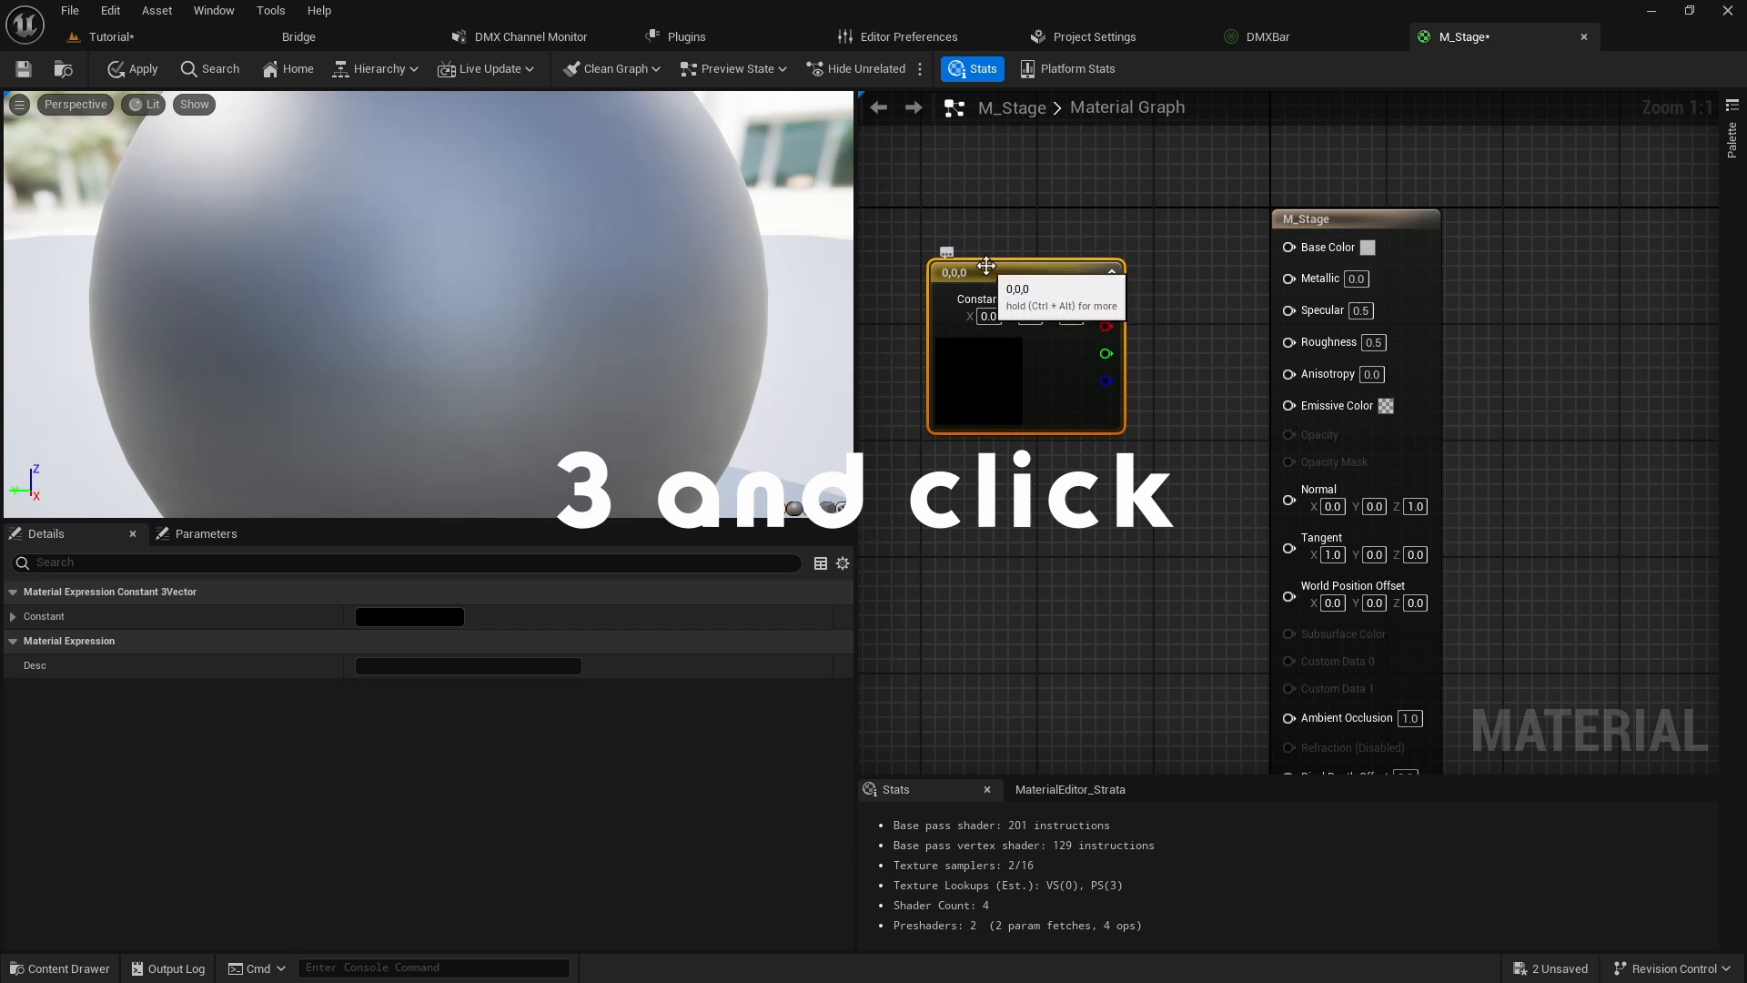
right_click_drag(990, 250, 1081, 305)
left_click_drag(1112, 327, 1064, 299)
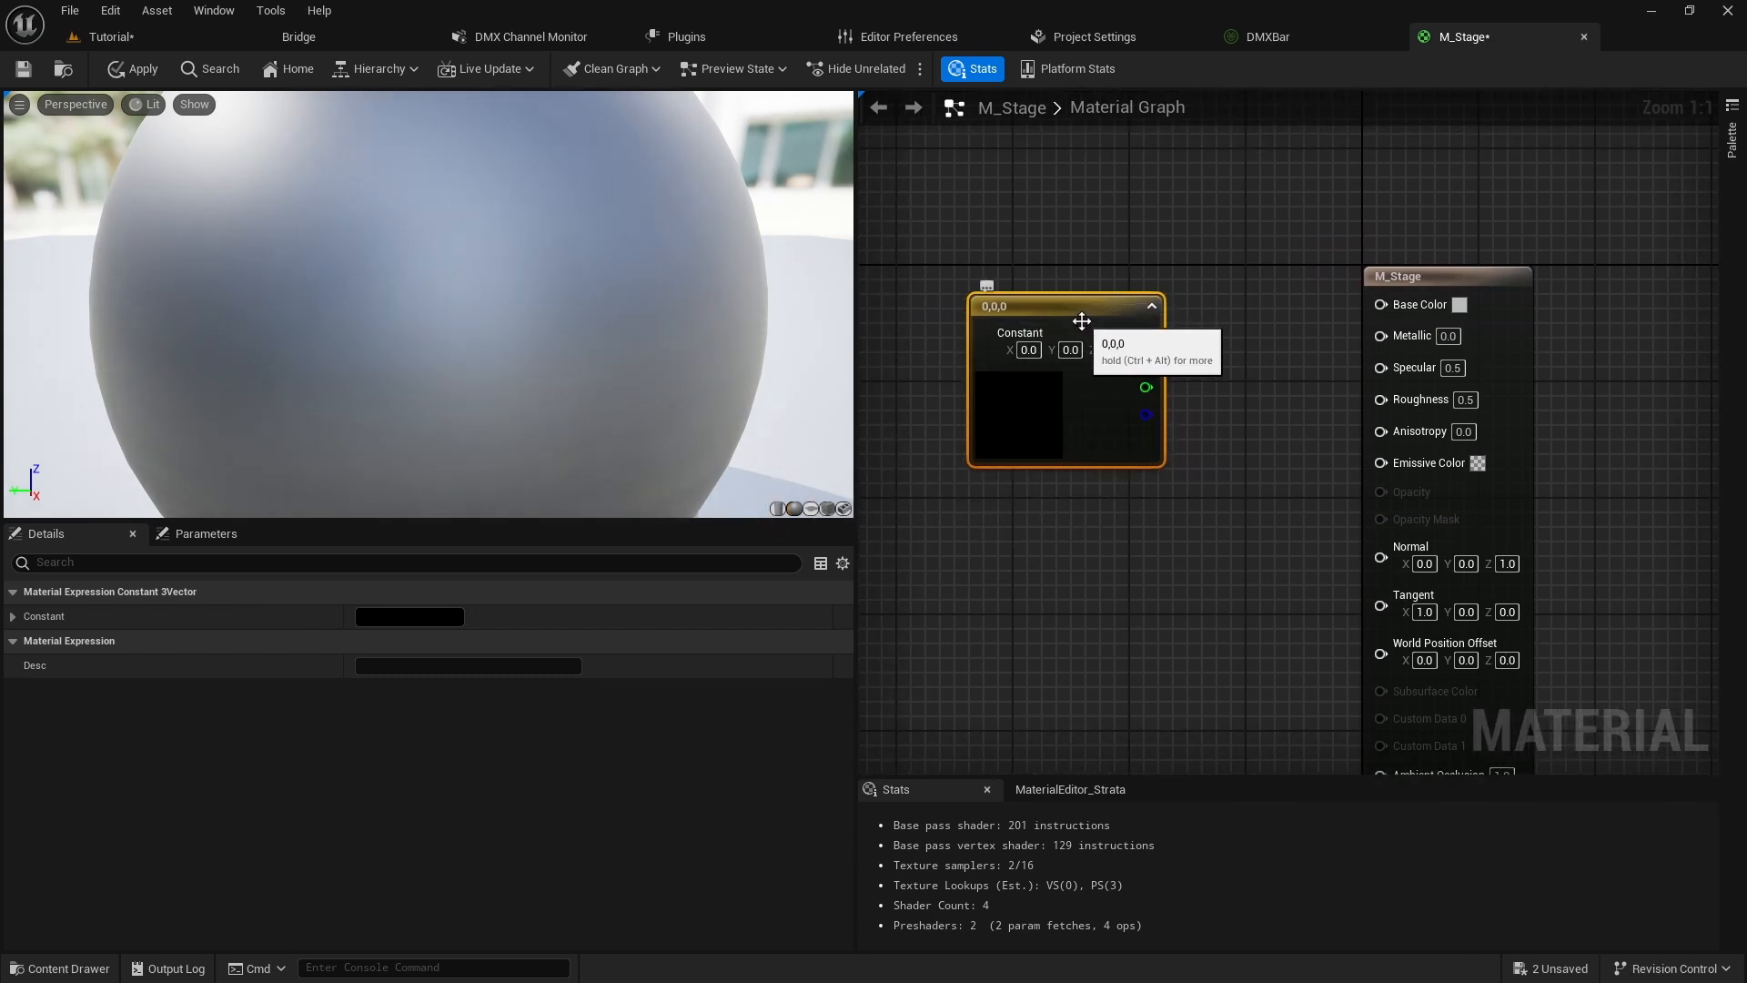
left_click(398, 618)
left_click_drag(655, 731, 655, 720)
left_click(656, 946)
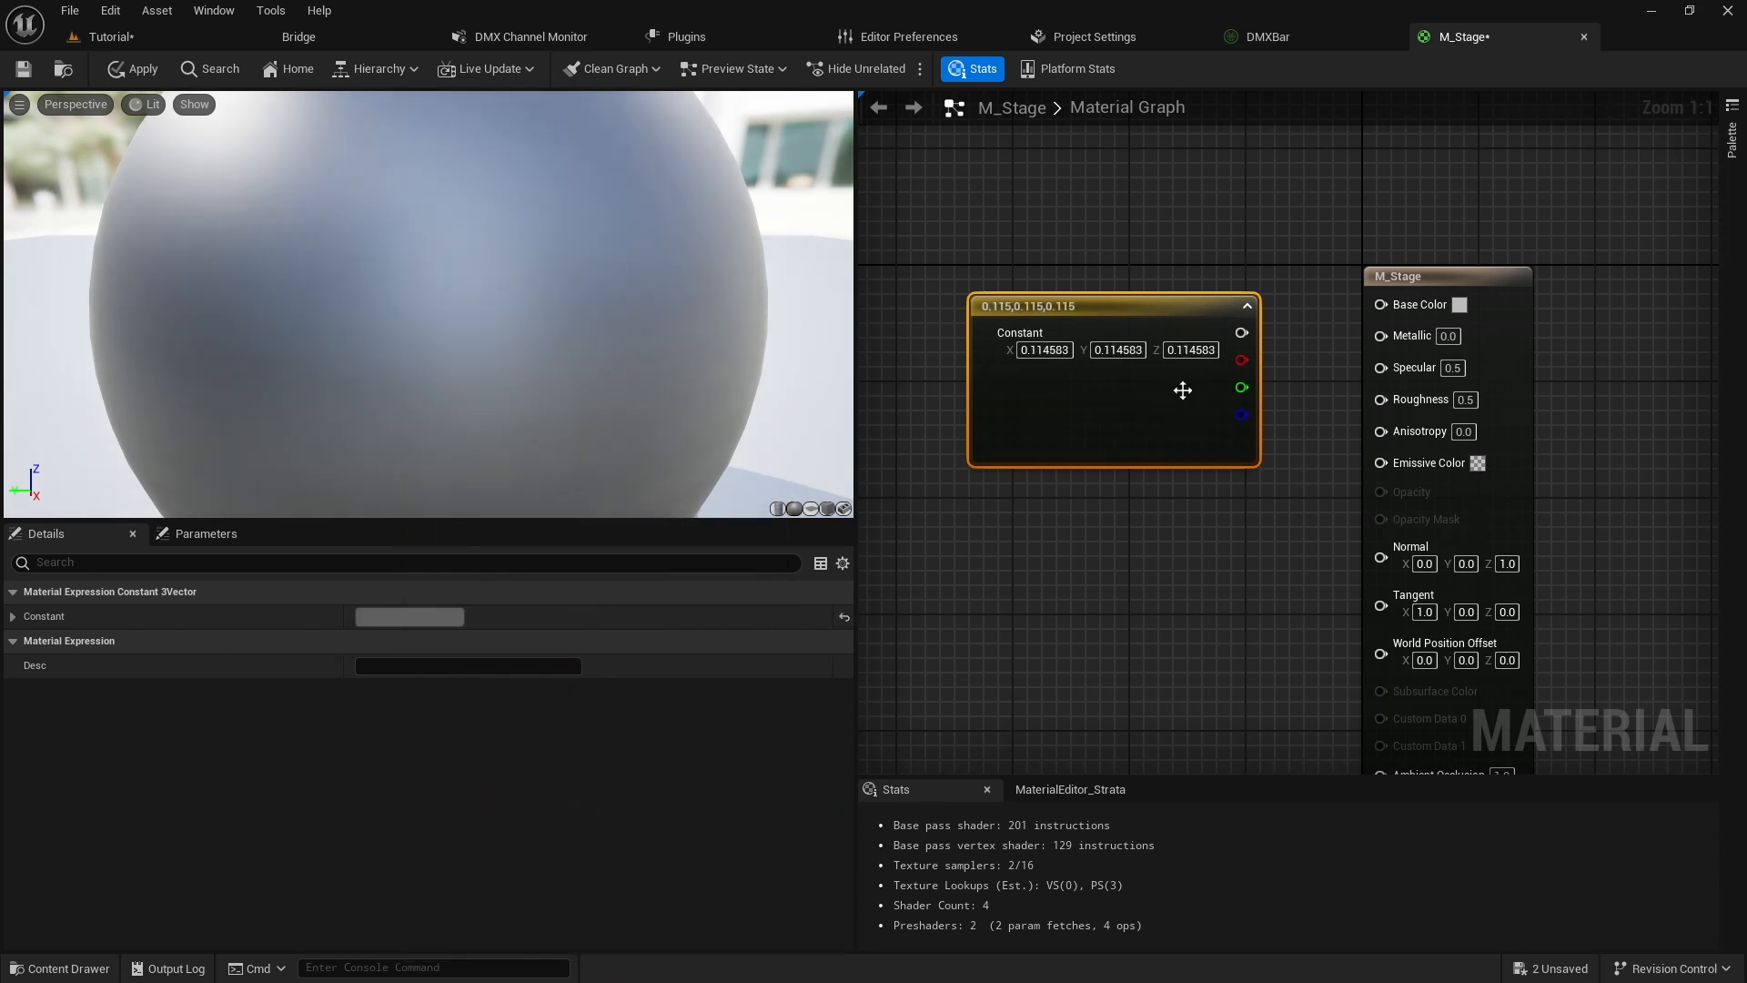
left_click_drag(1241, 332, 1376, 300)
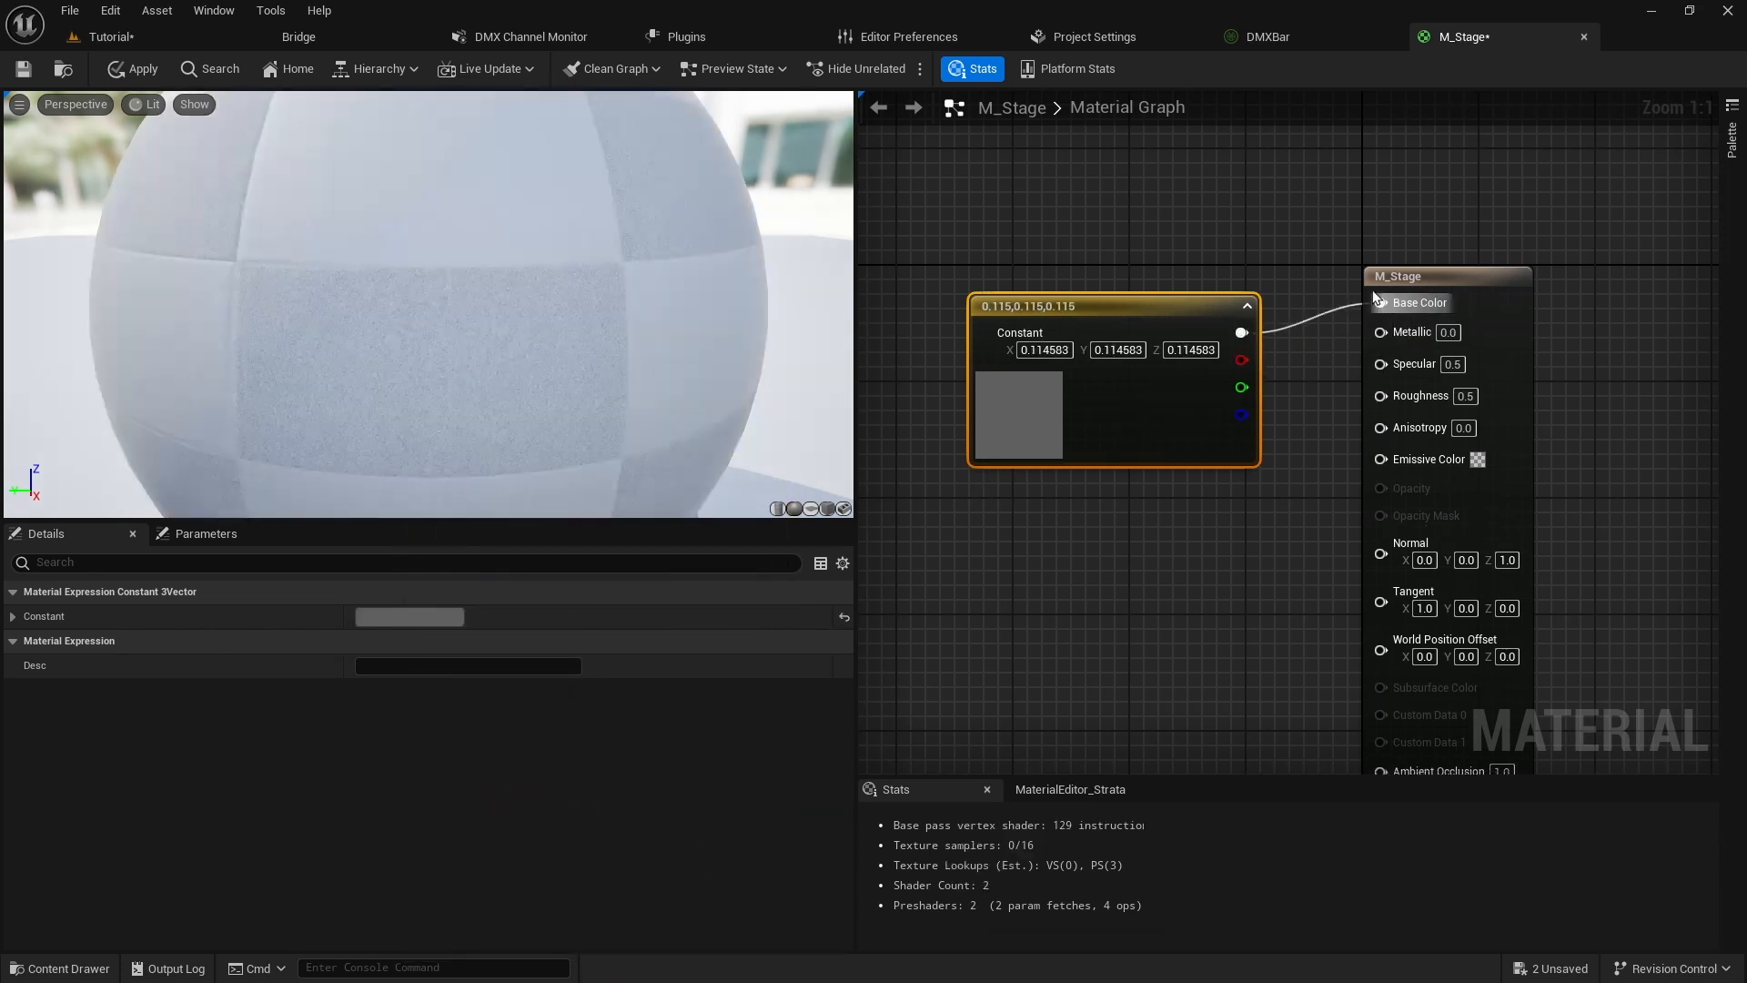
left_click(136, 69)
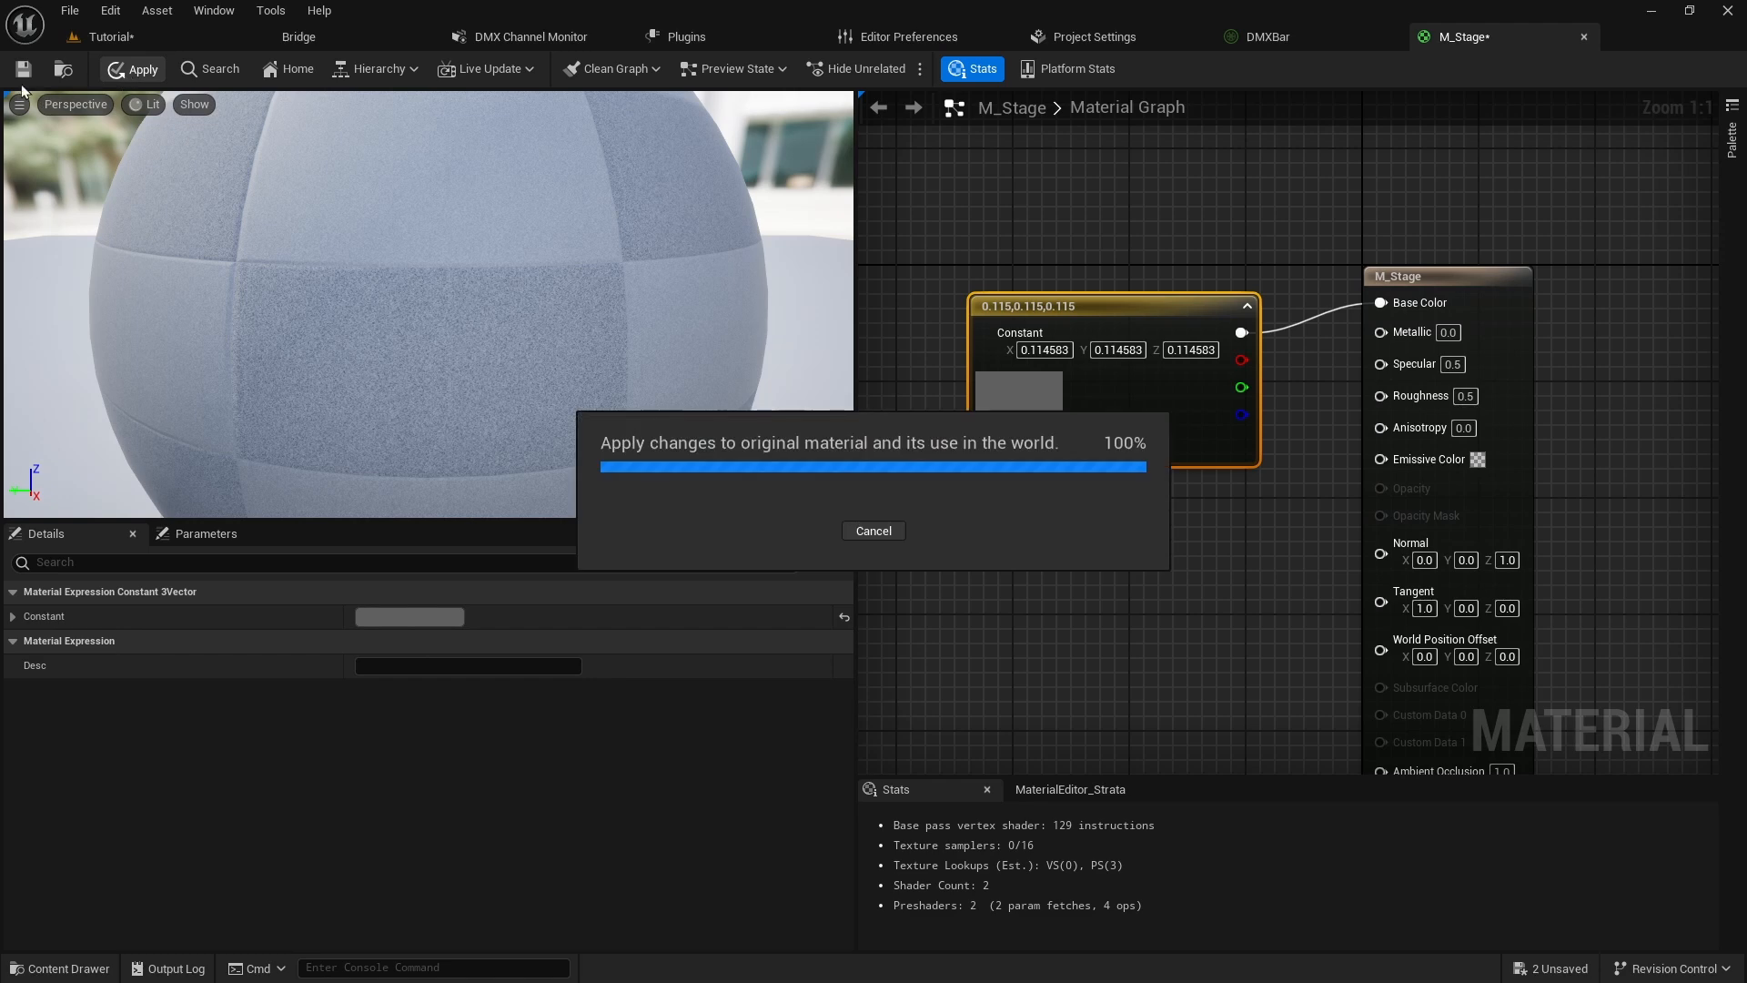
Assign the M_Stage material to the floor cube in the Tutorial level.
left_click(111, 36)
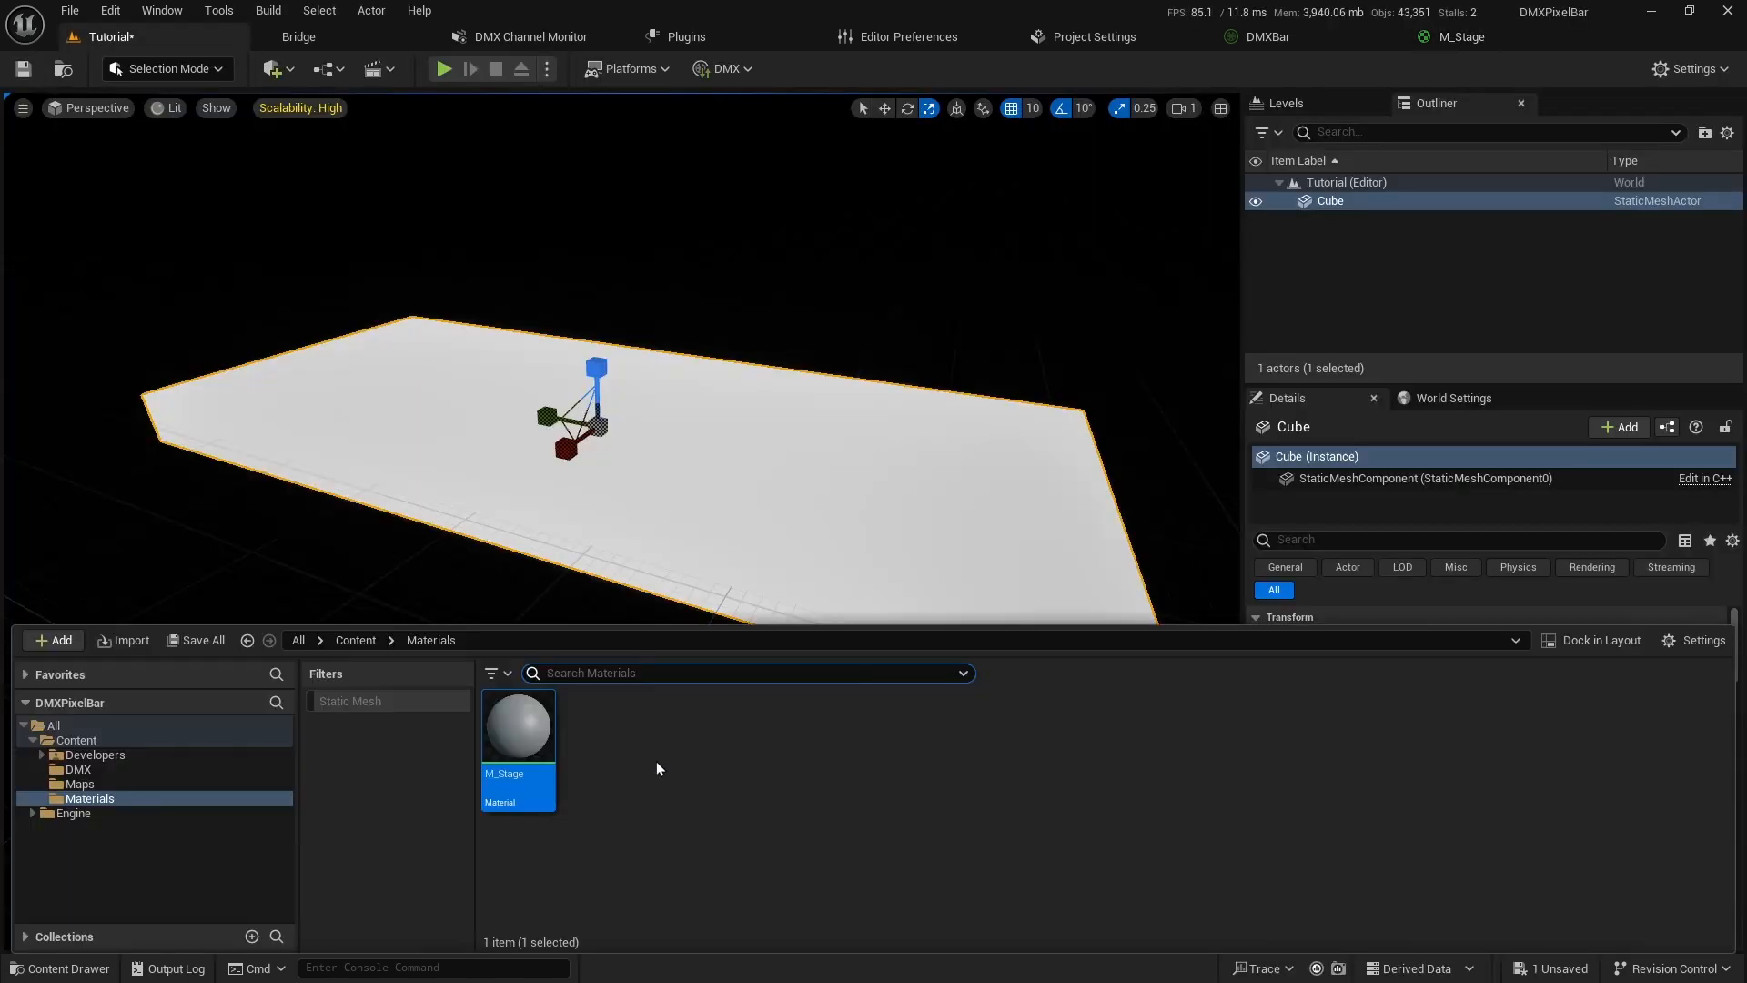
left_click_drag(518, 728, 669, 481)
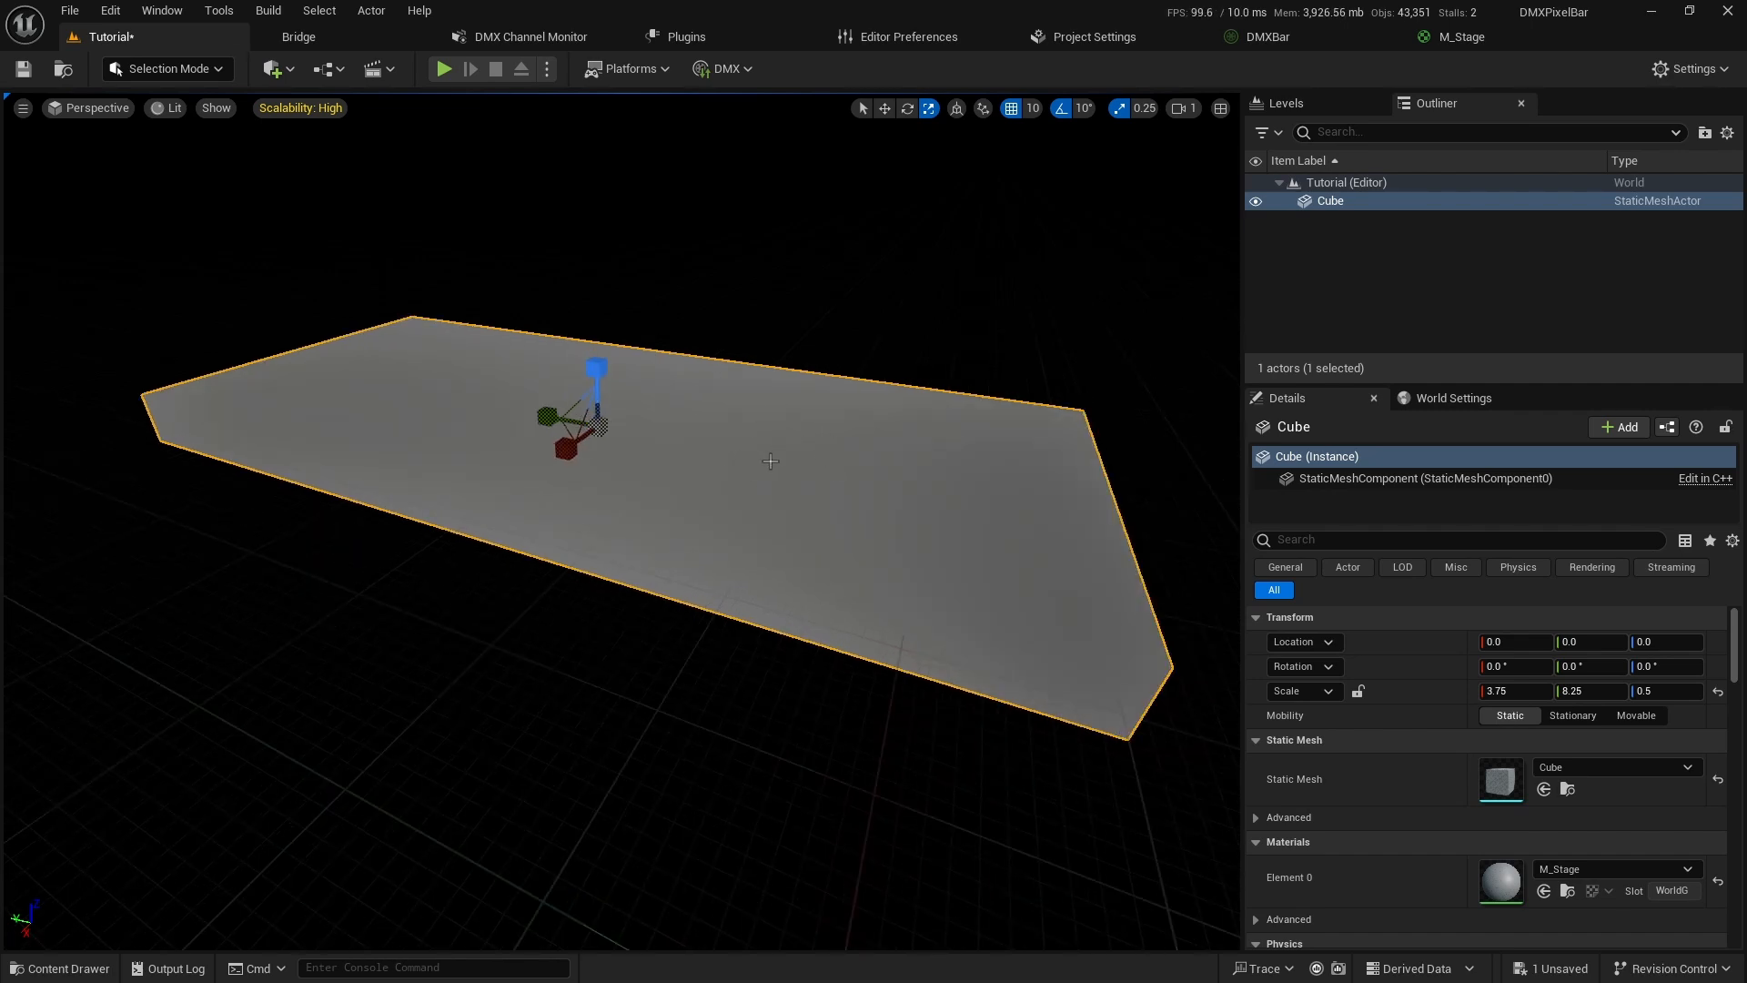
scroll(771, 461, "down", 5)
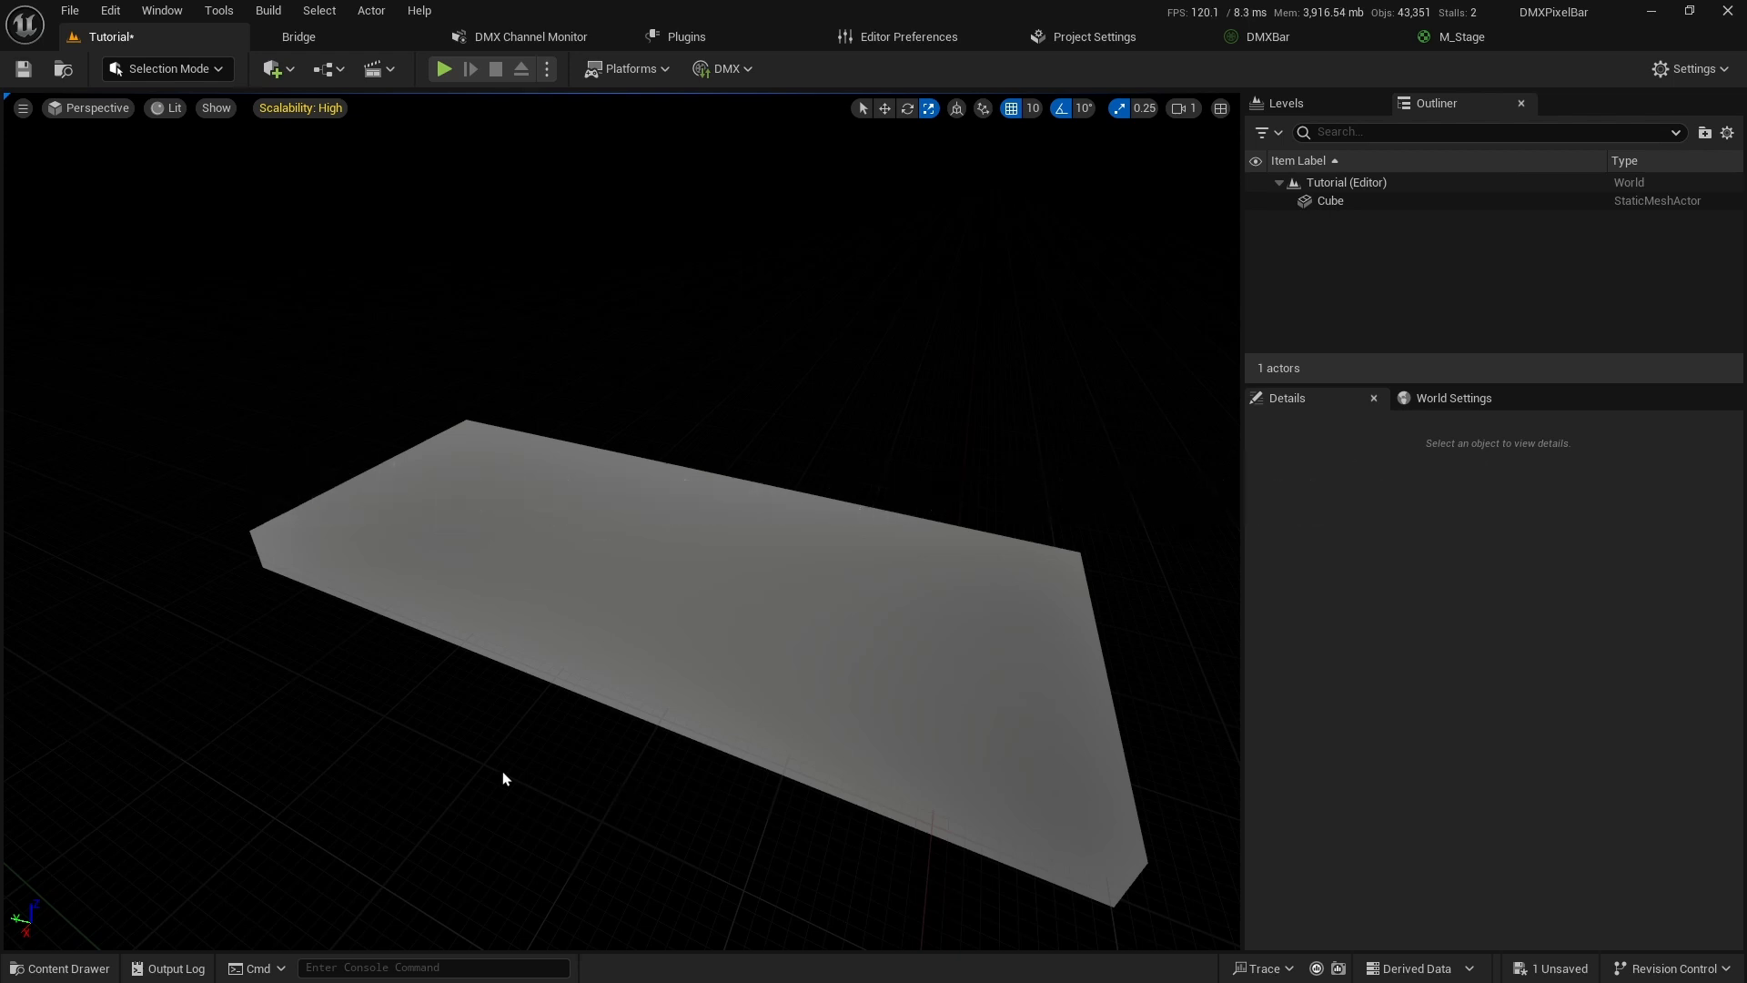
Browse to the Engine Plugins folder and check the Show Plugin Content option for the content view.
left_click(57, 958)
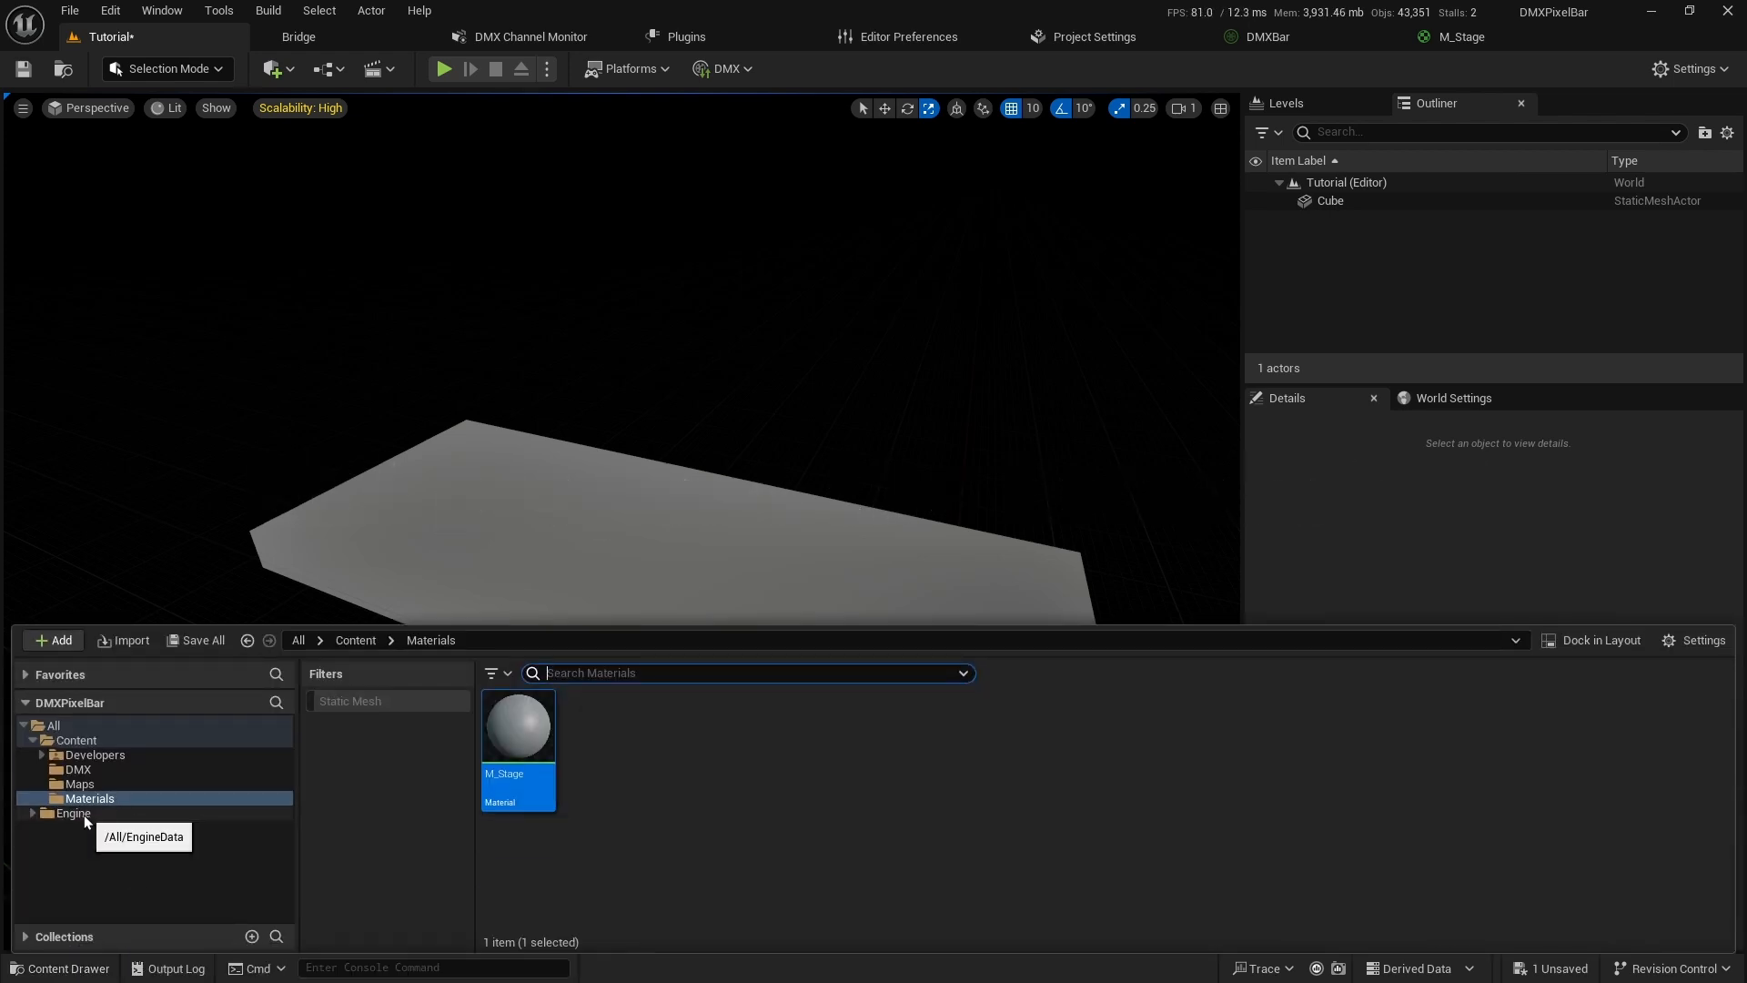
left_click(33, 813)
left_click(71, 811)
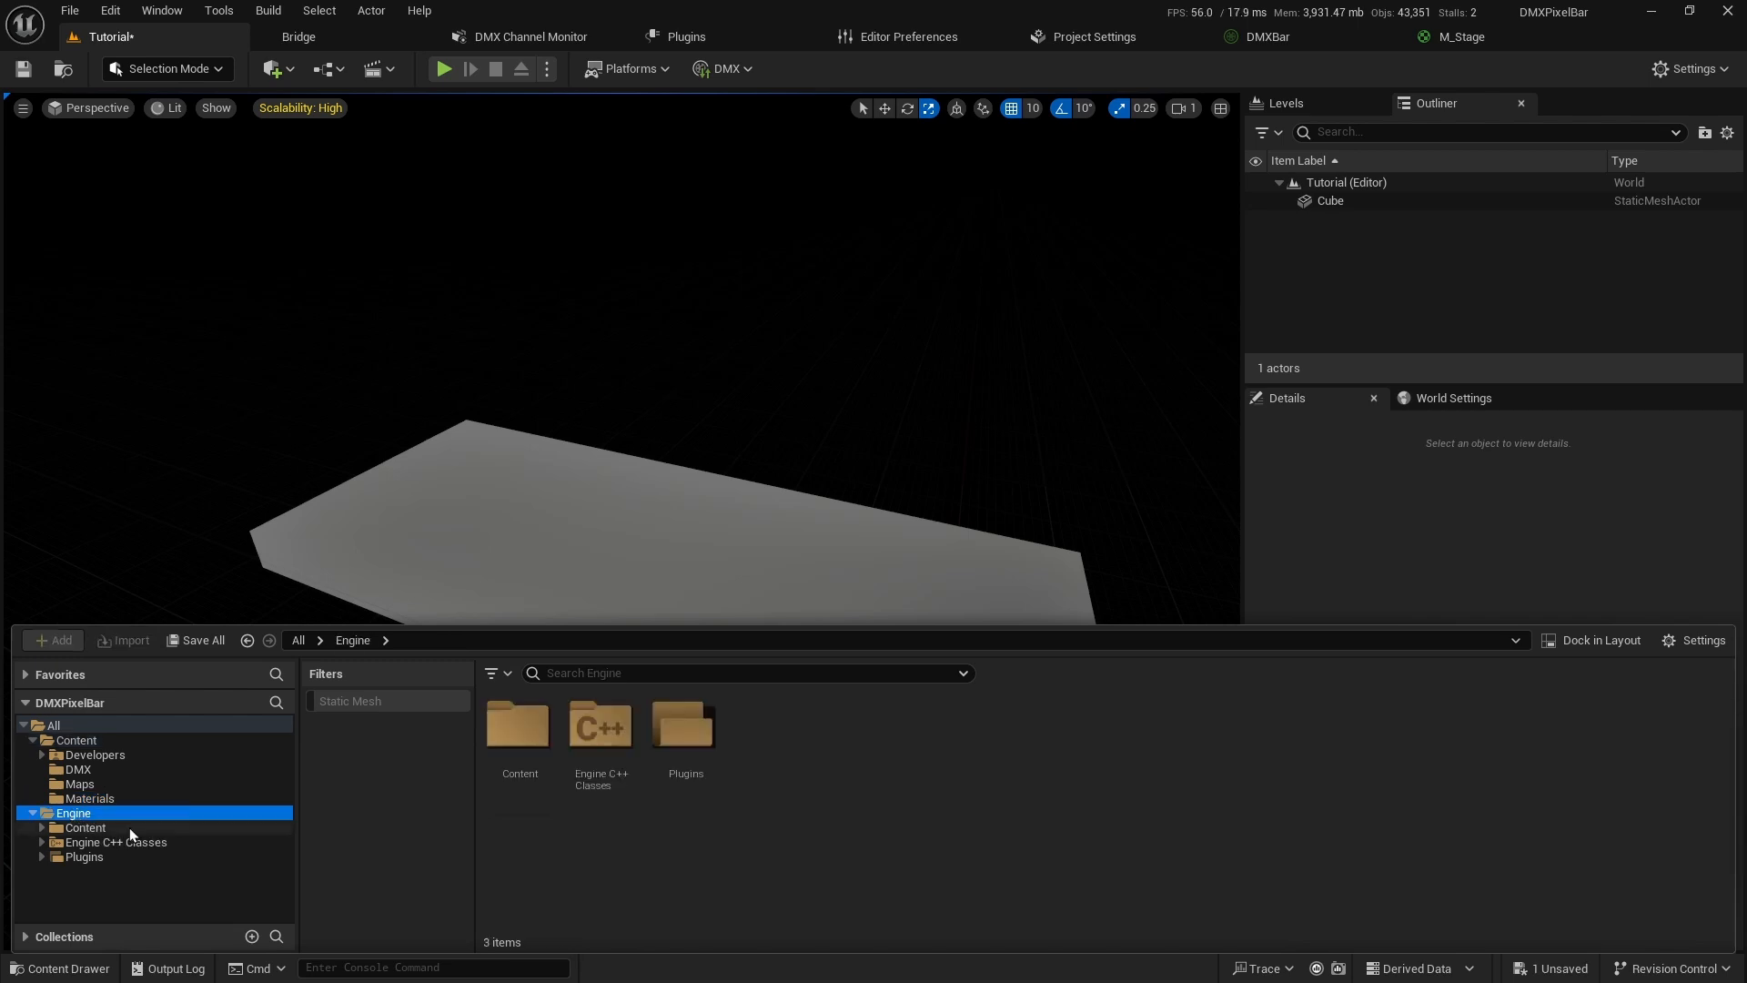
left_click(71, 856)
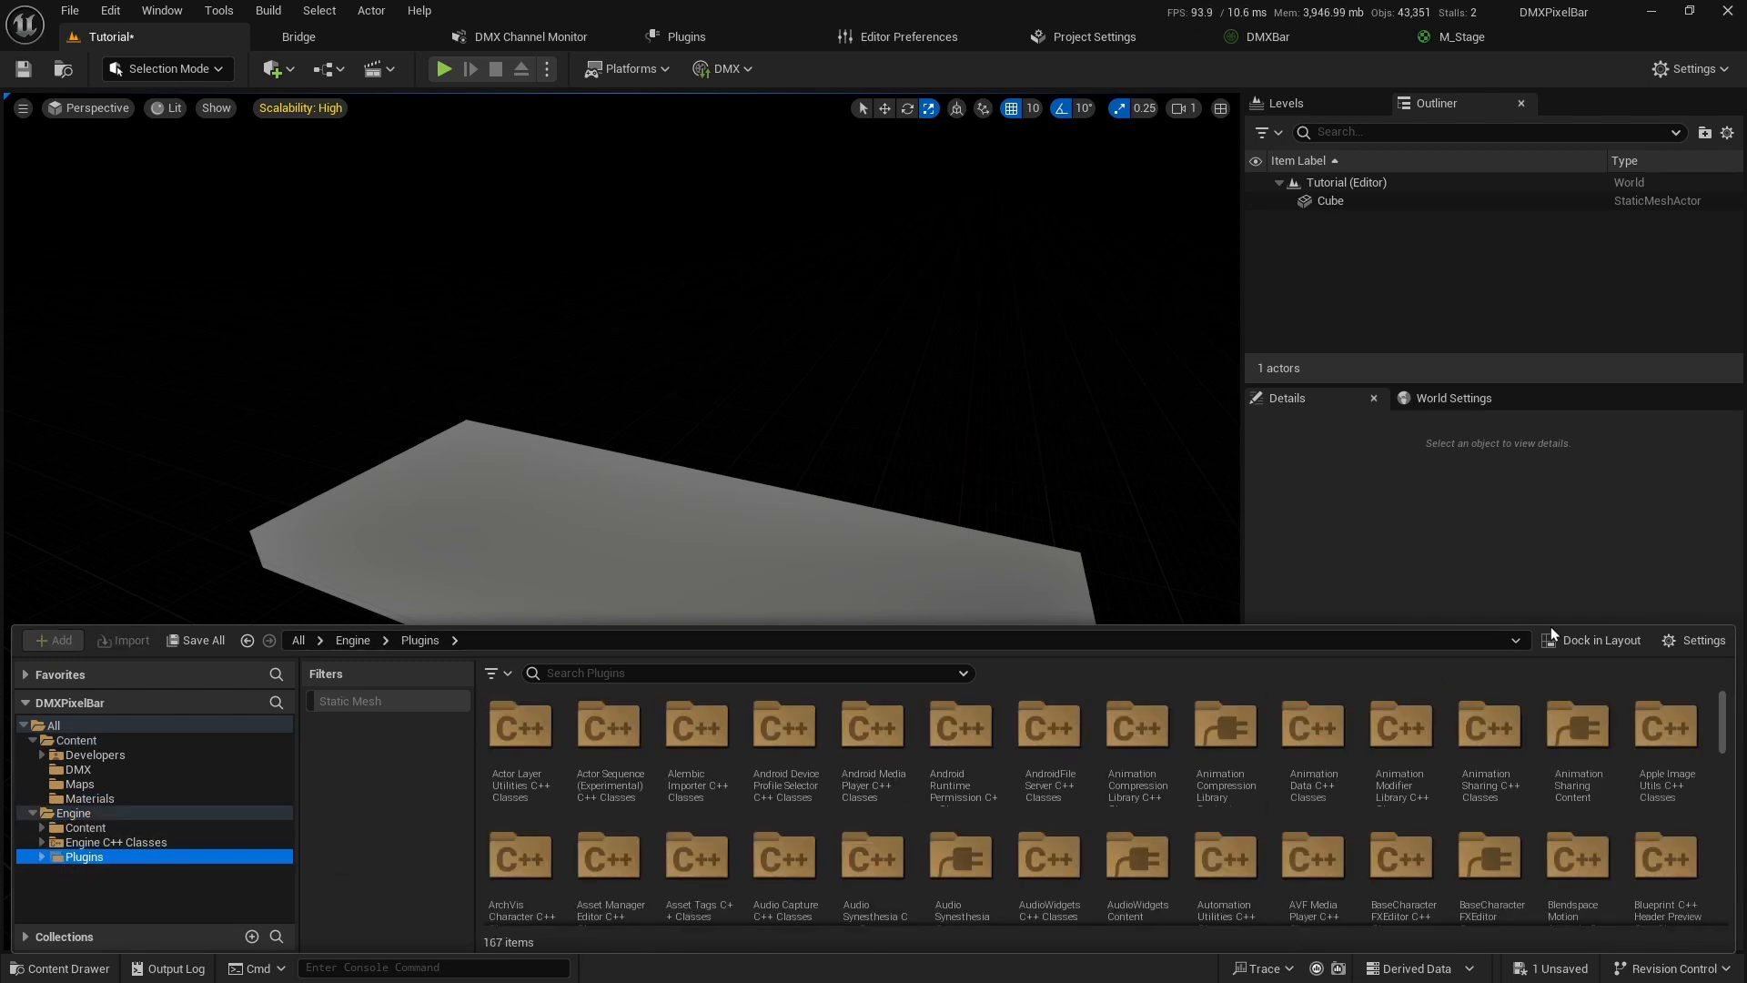
left_click(1679, 641)
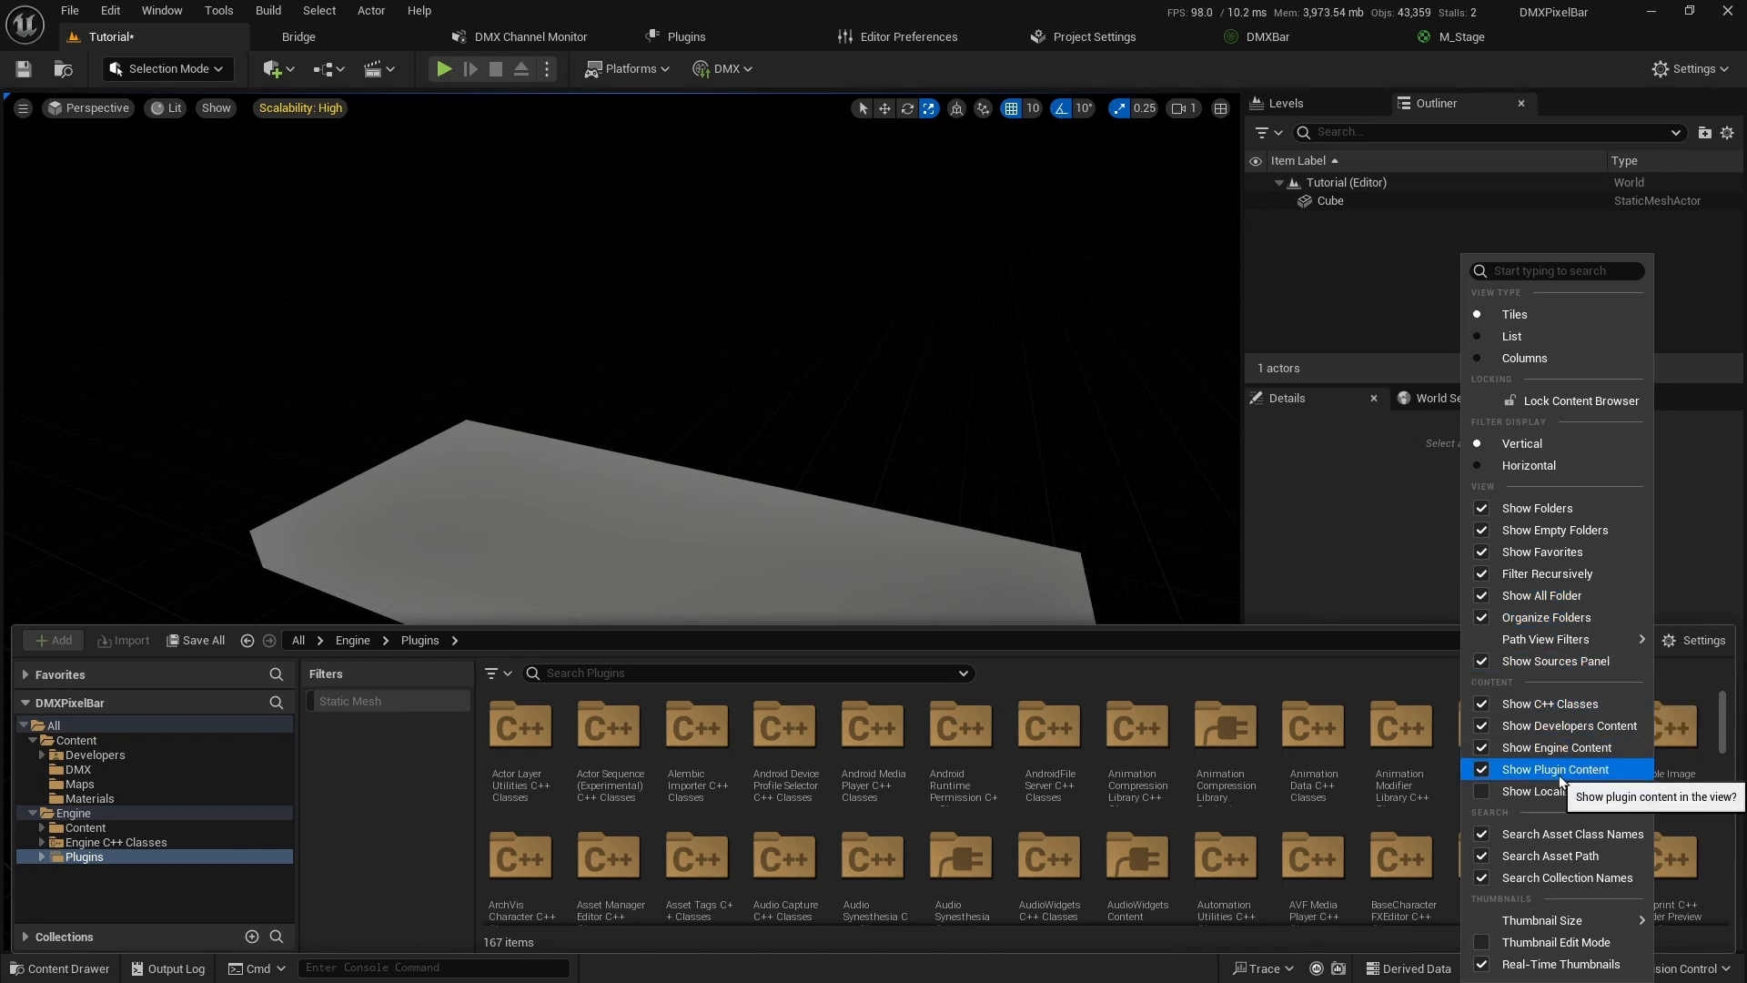
left_click(162, 890)
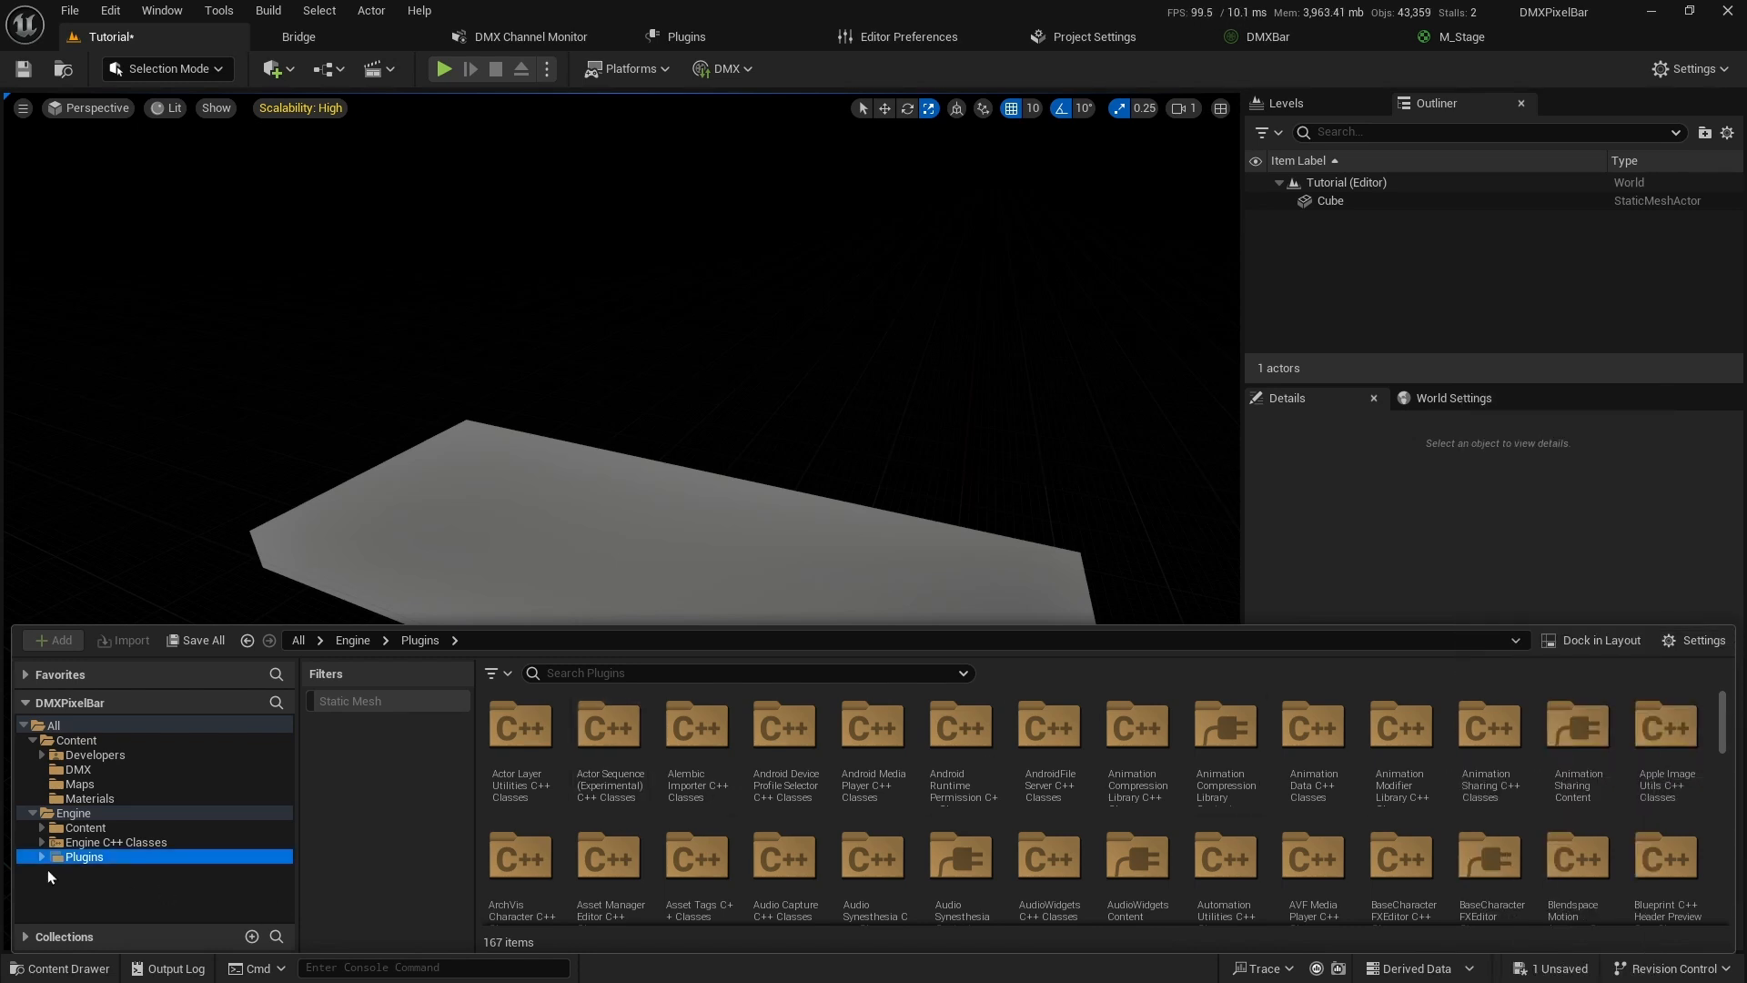
Open the LightFixtures folder inside DMX Fixtures Content under the engine's Plugins.
double_click(89, 860)
scroll(91, 859, "down", 5)
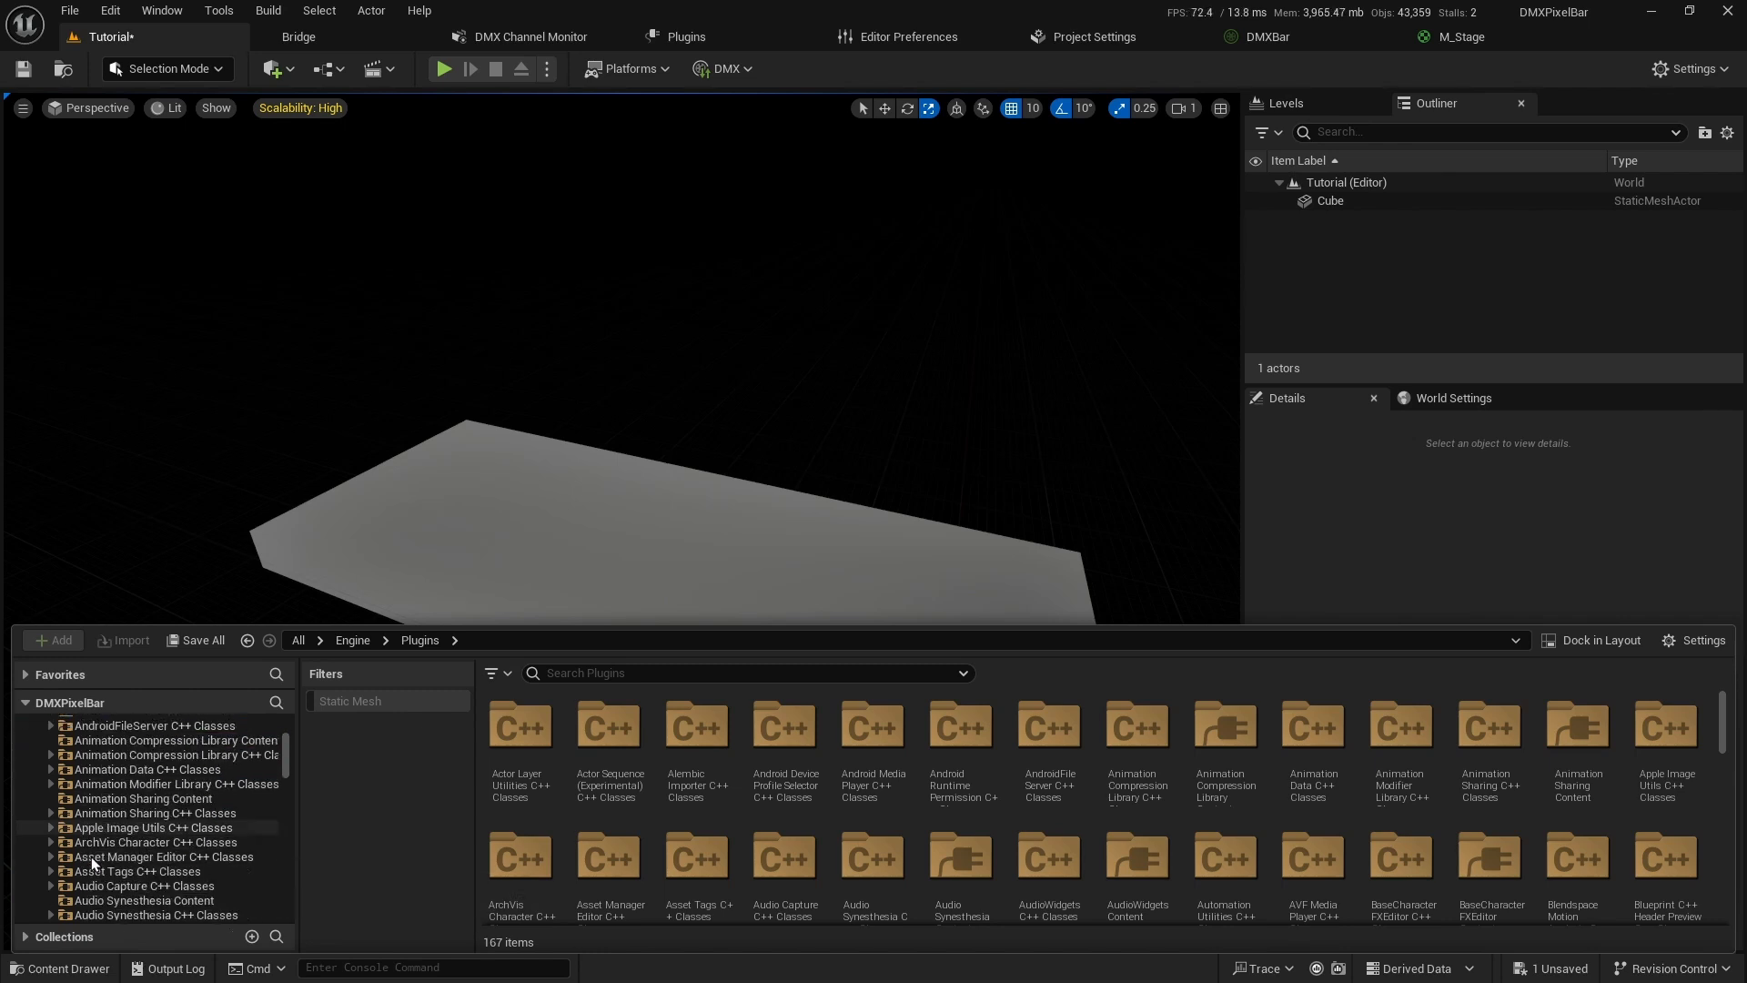
scroll(91, 855, "down", 10)
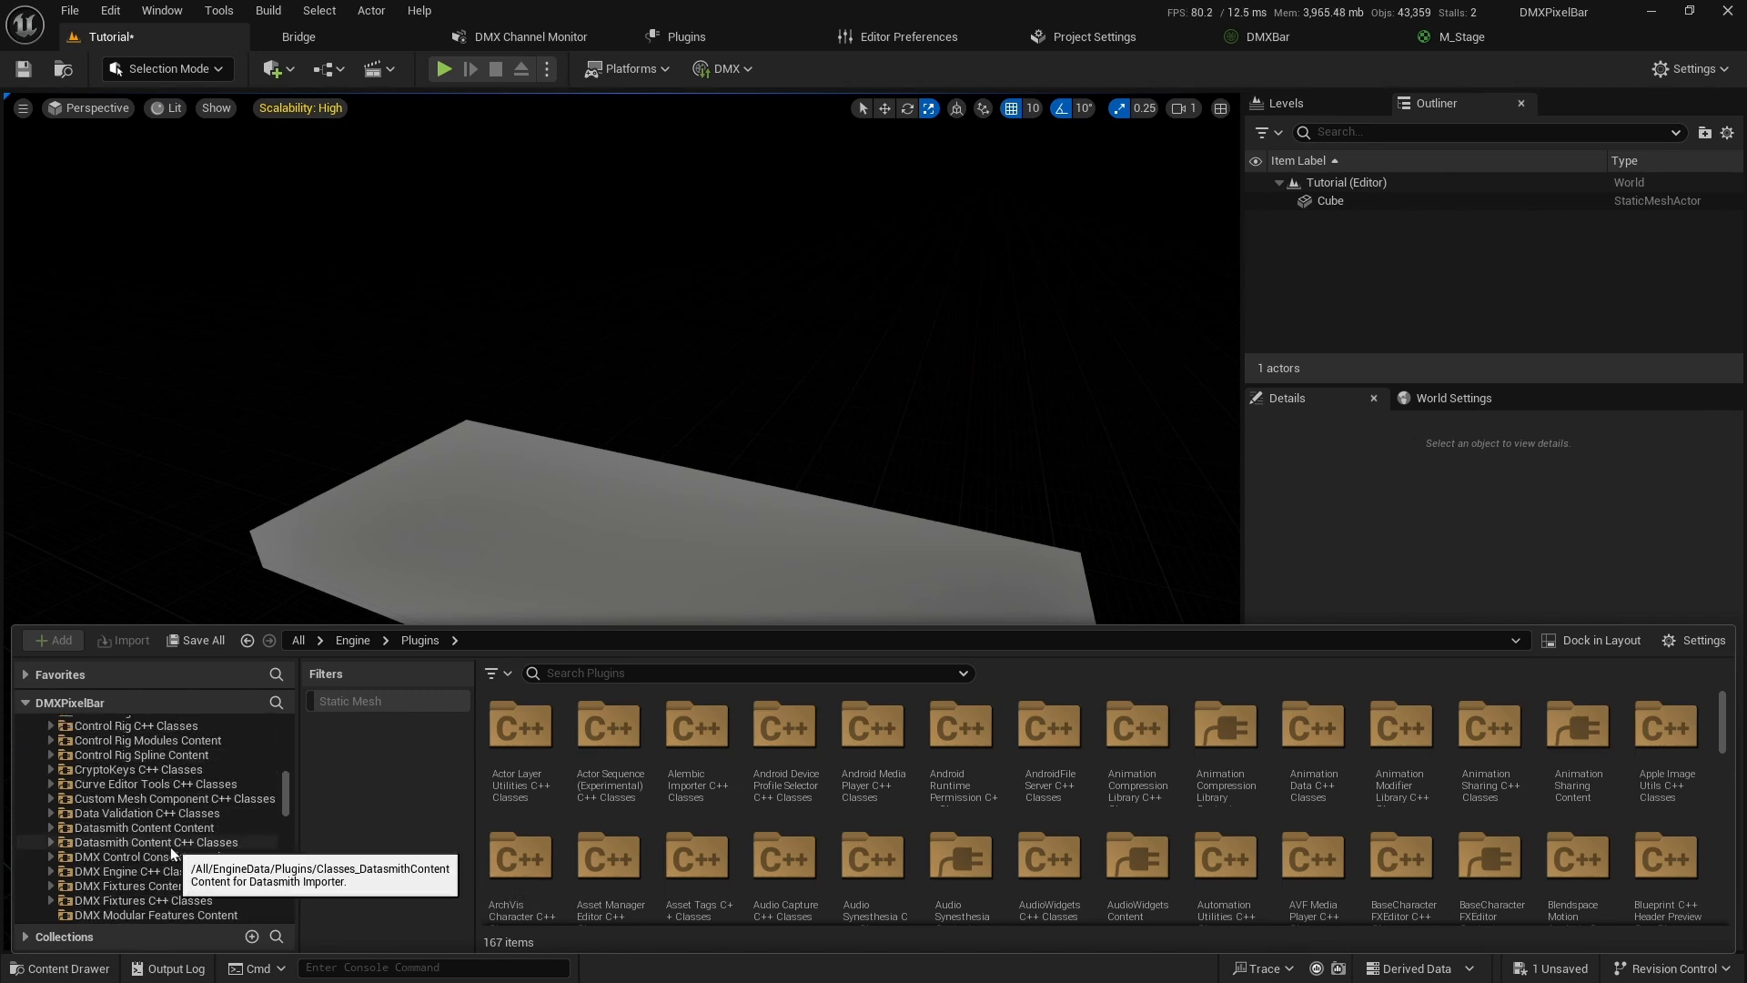
scroll(168, 850, "down", 2)
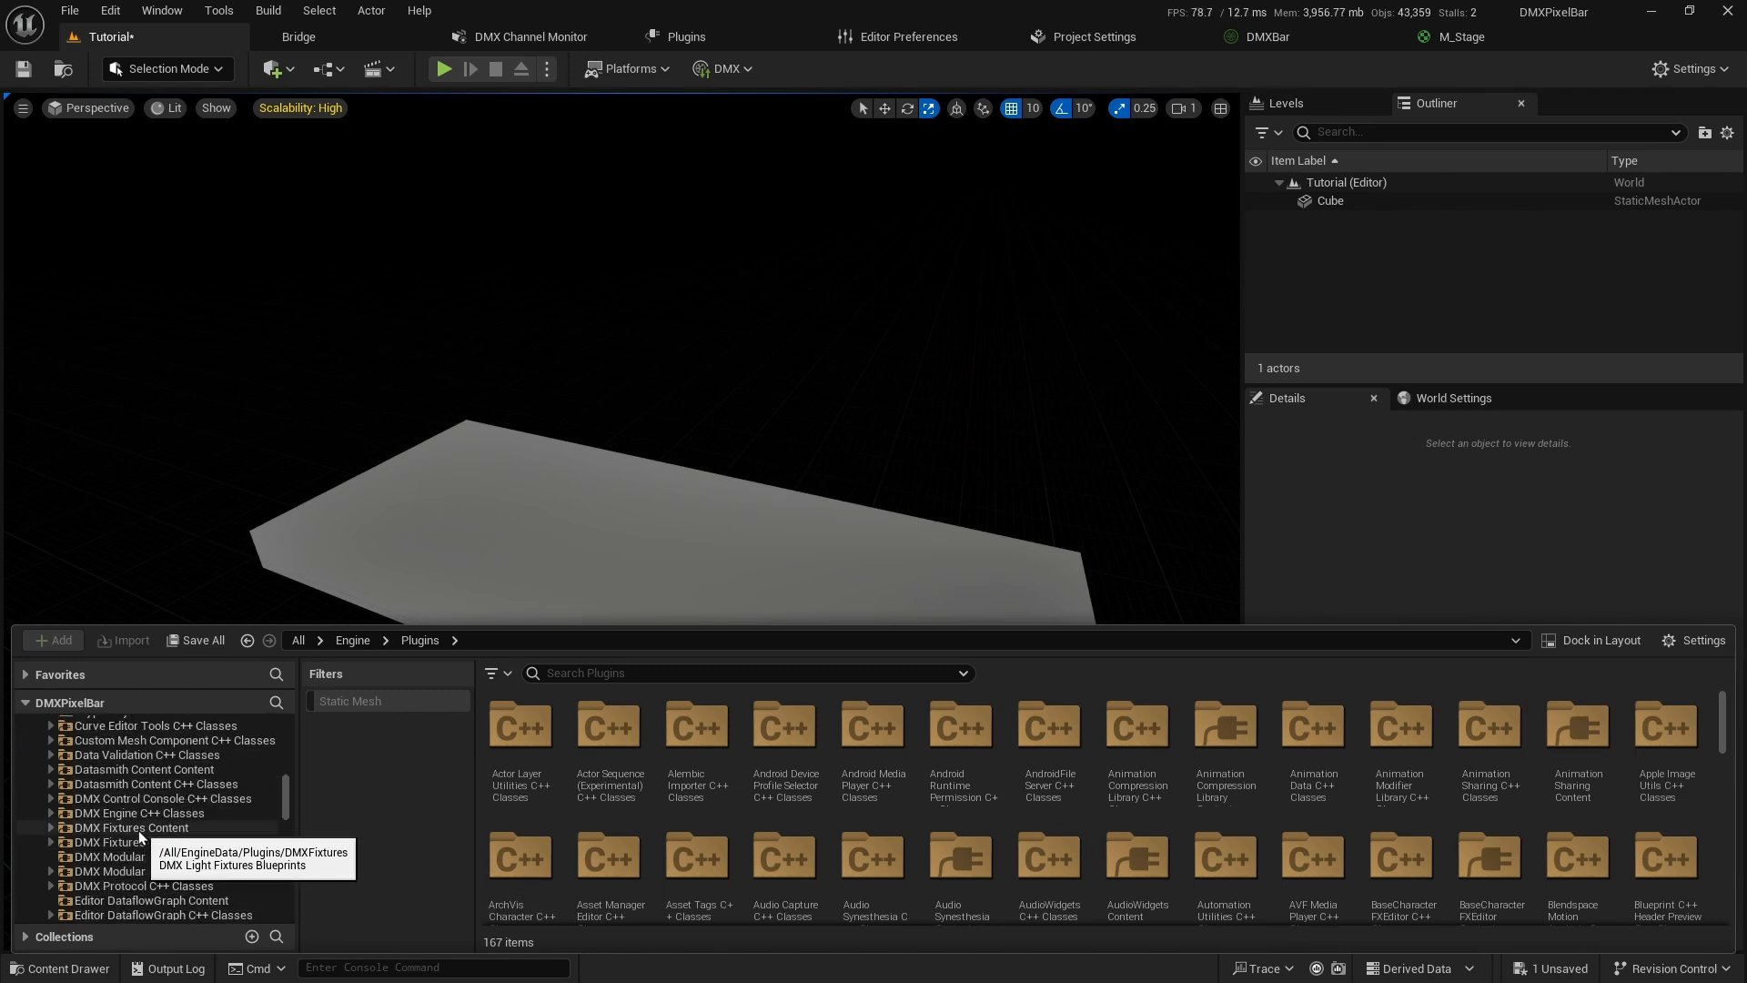
left_click(131, 829)
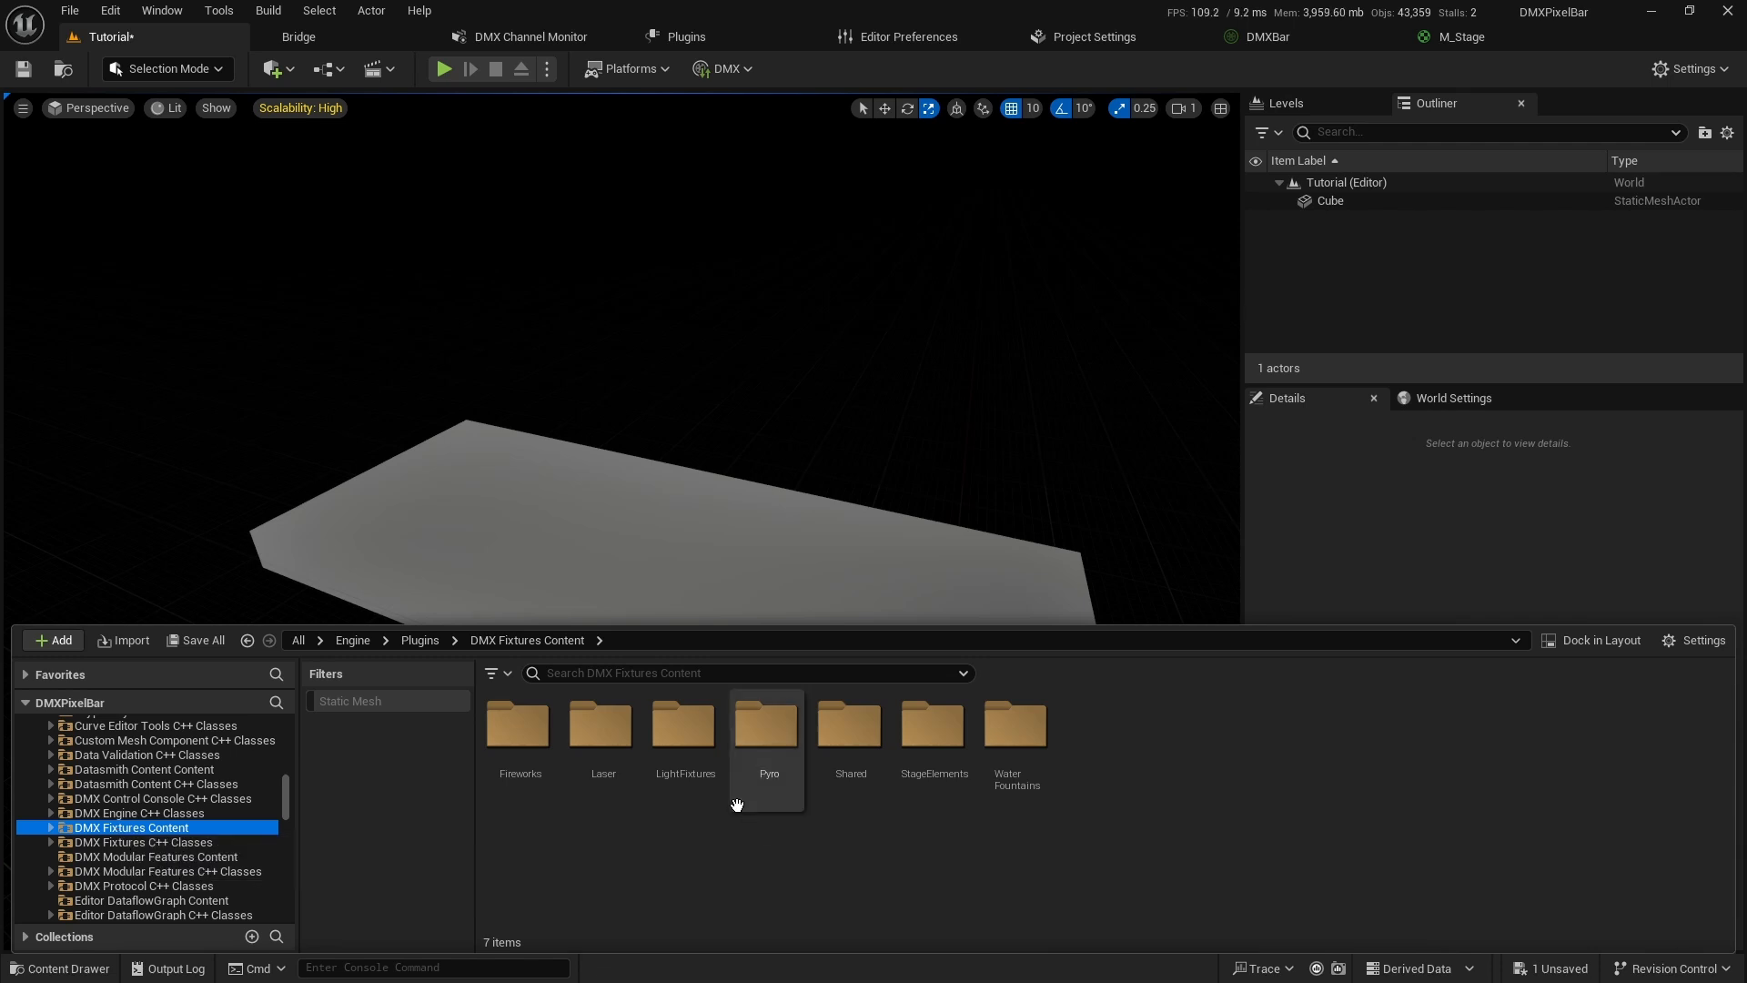
double_click(687, 759)
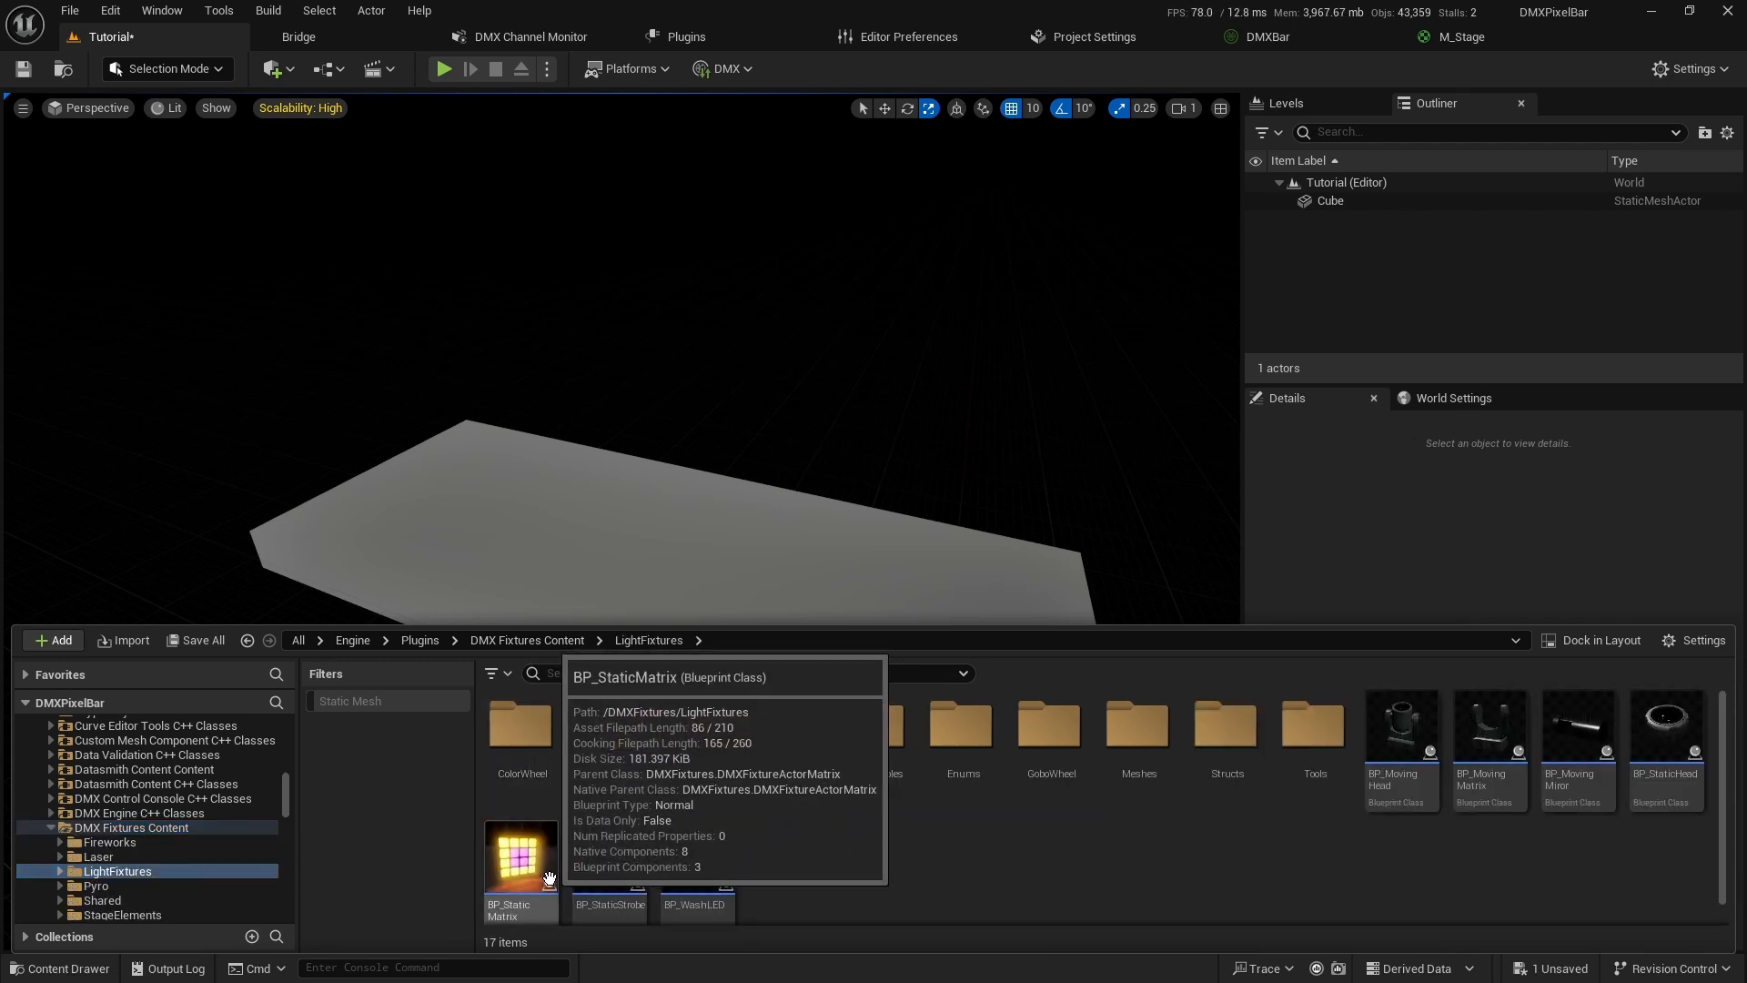
Place a BP_StaticMatrix fixture in the level near the middle of the floor.
scroll(548, 874, "down", 1)
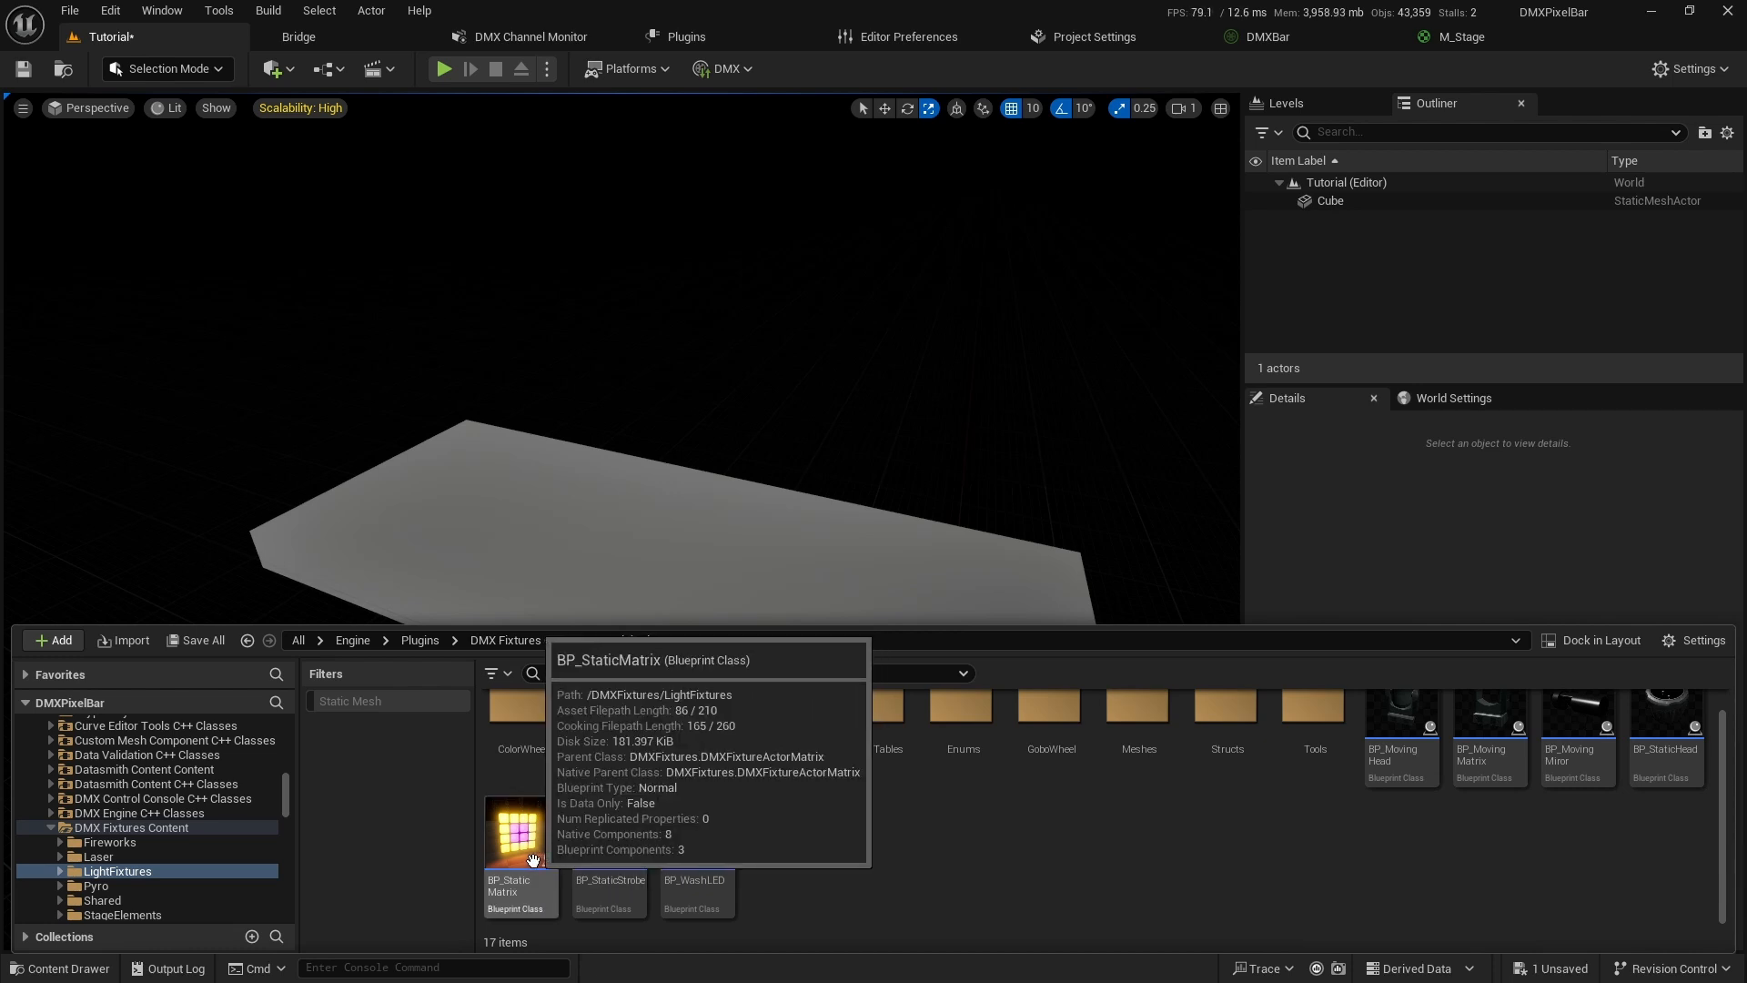
left_click_drag(533, 859, 588, 498)
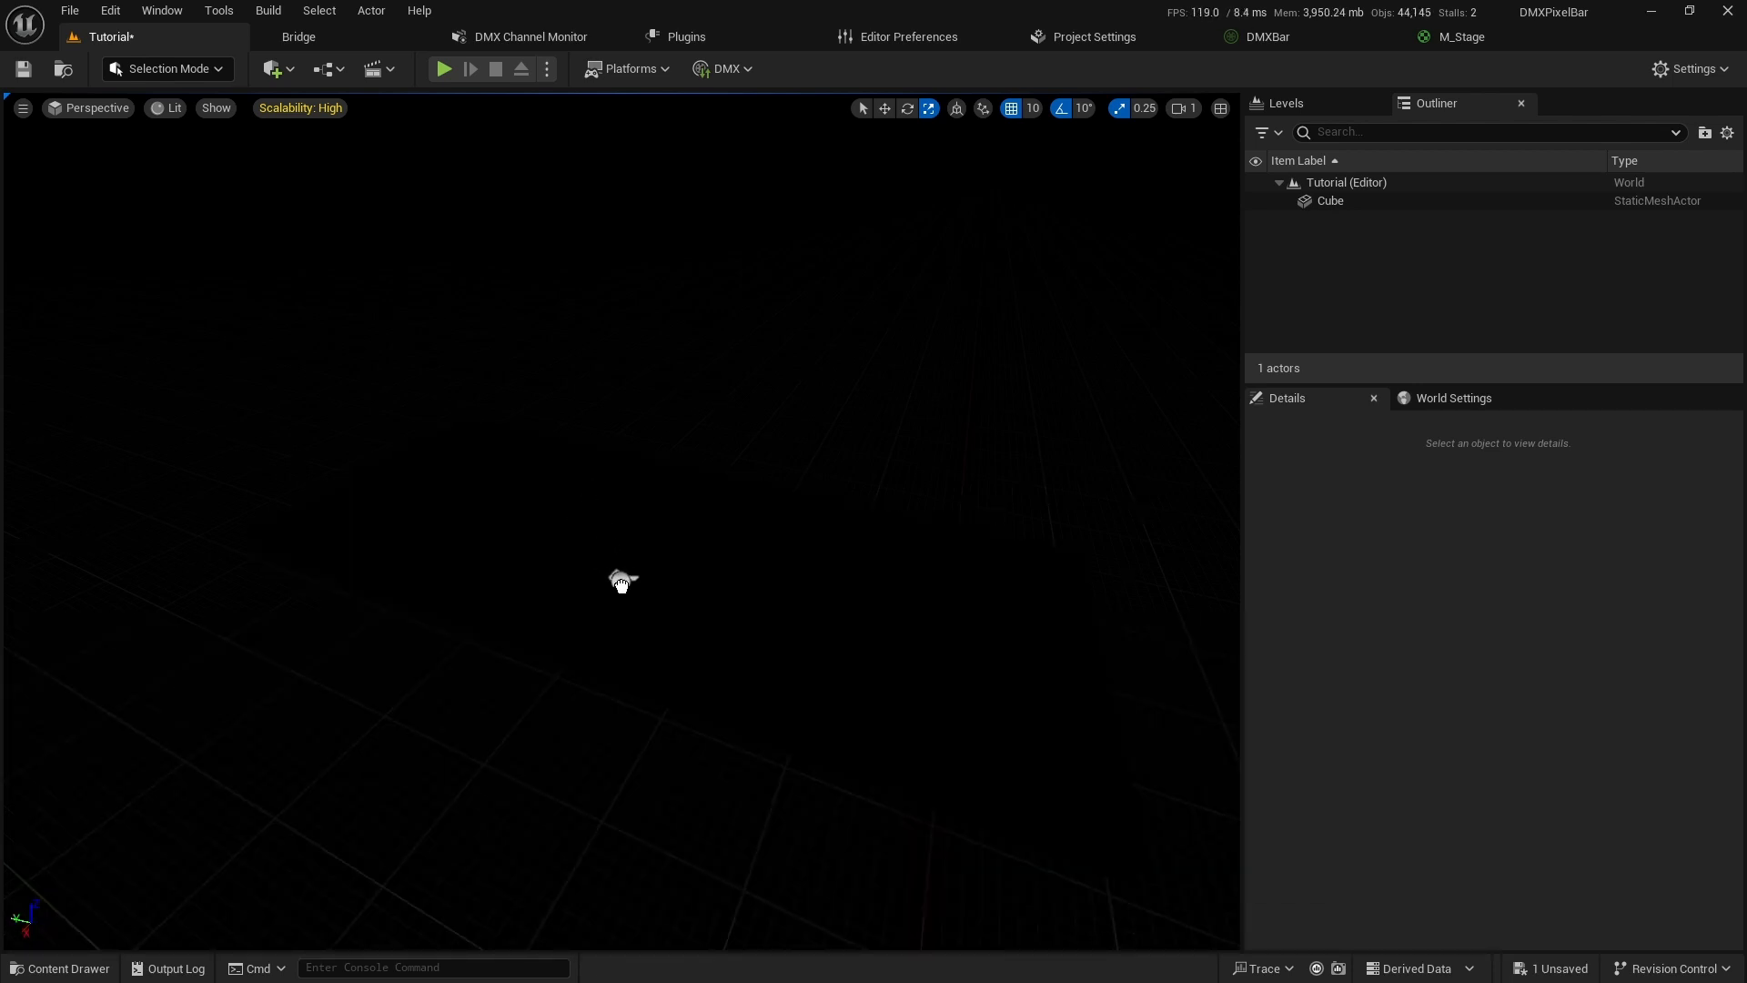
left_click_drag(621, 582, 623, 603)
left_click(725, 608)
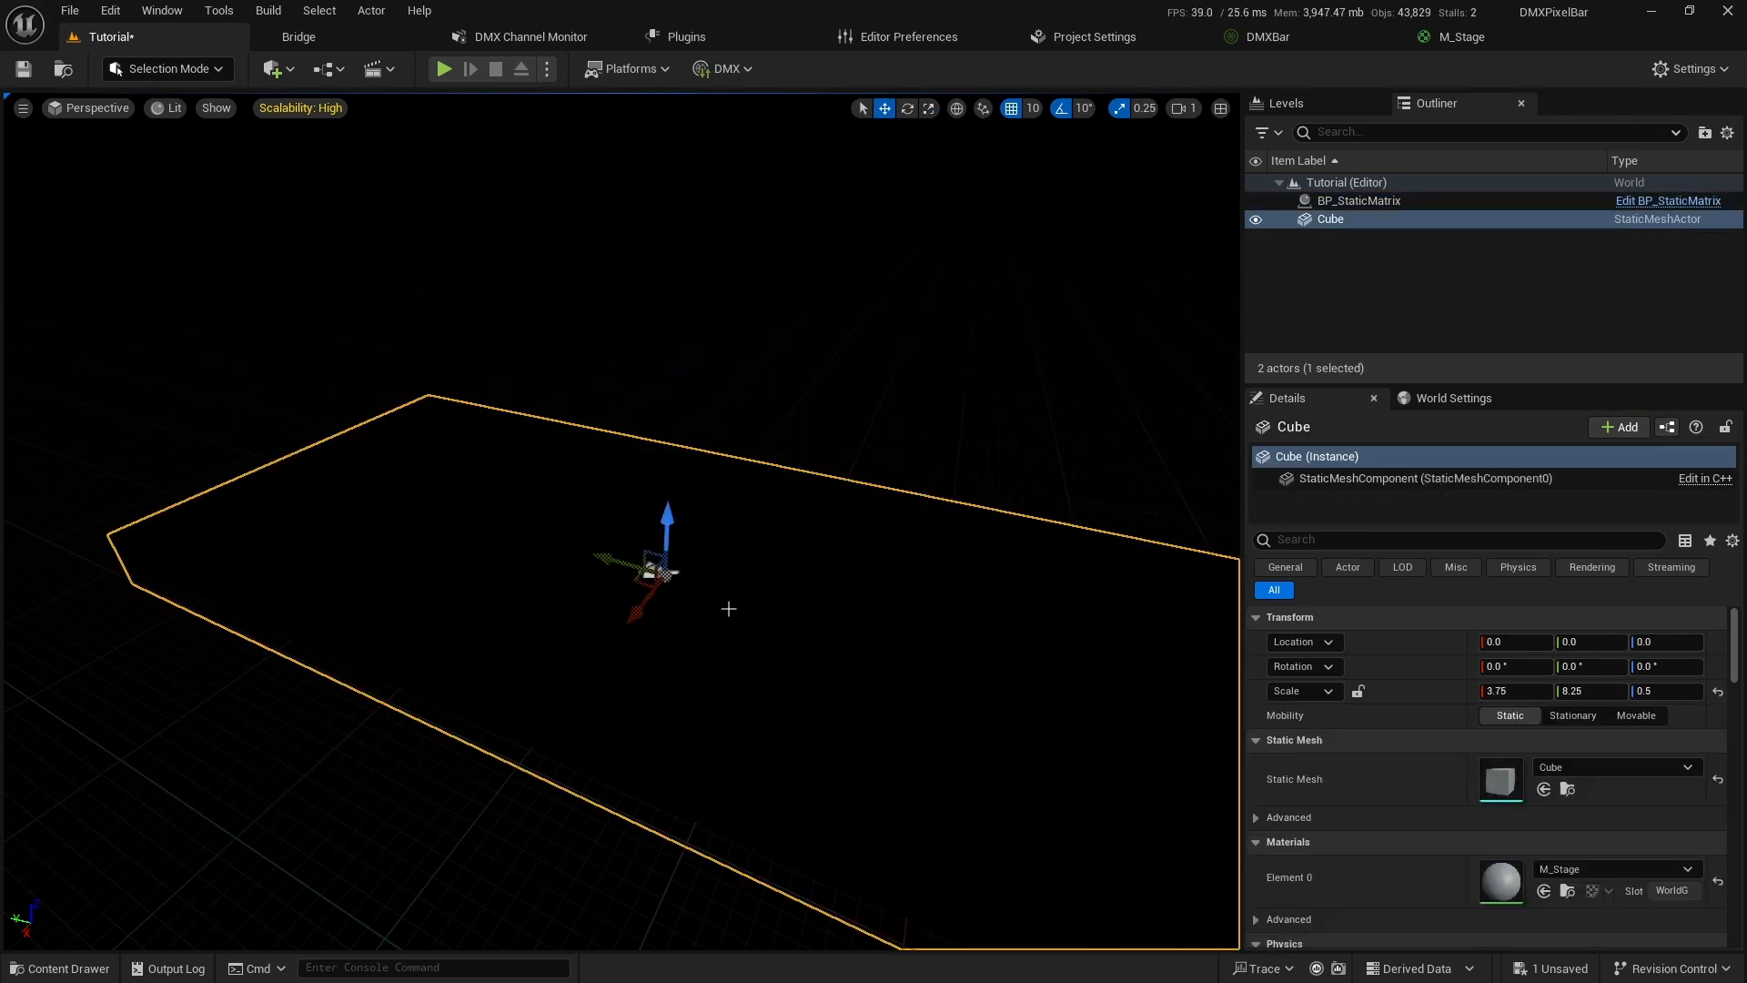
Switch the viewport shading from Lit to Unlit so the dark scene can be worked on.
scroll(725, 608, "up", 4)
right_click_drag(725, 608, 733, 608)
right_click_drag(527, 533, 318, 199)
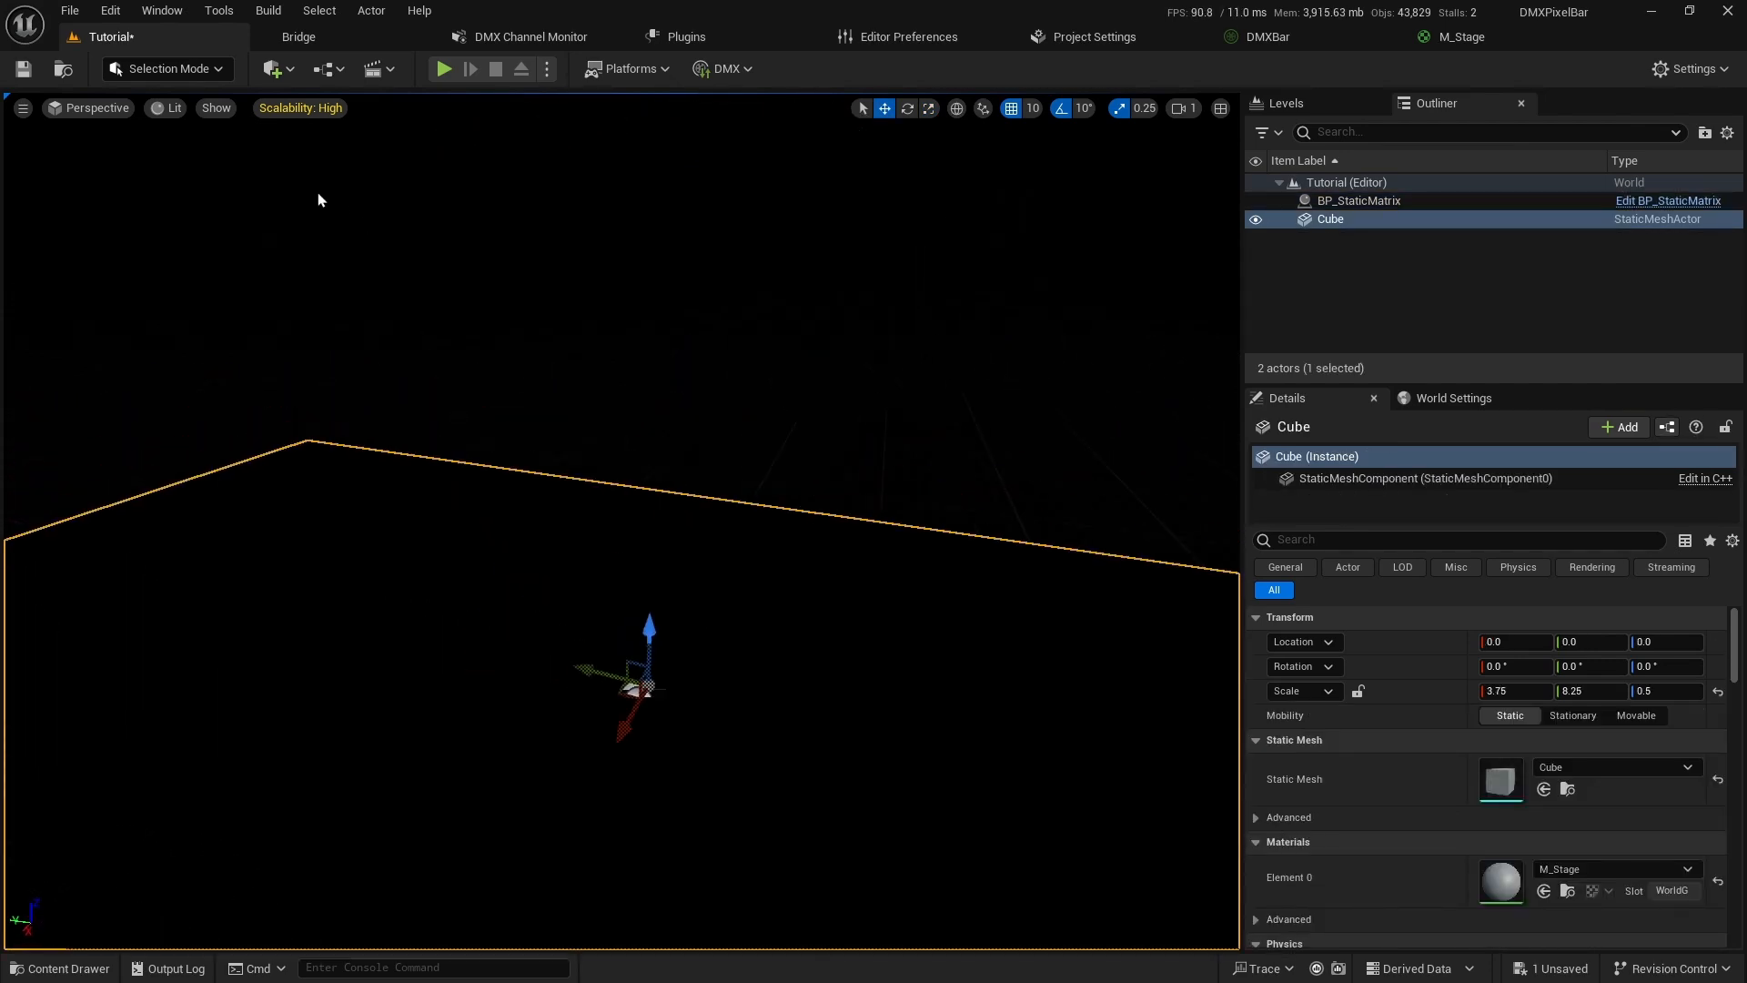
left_click(178, 109)
left_click(207, 200)
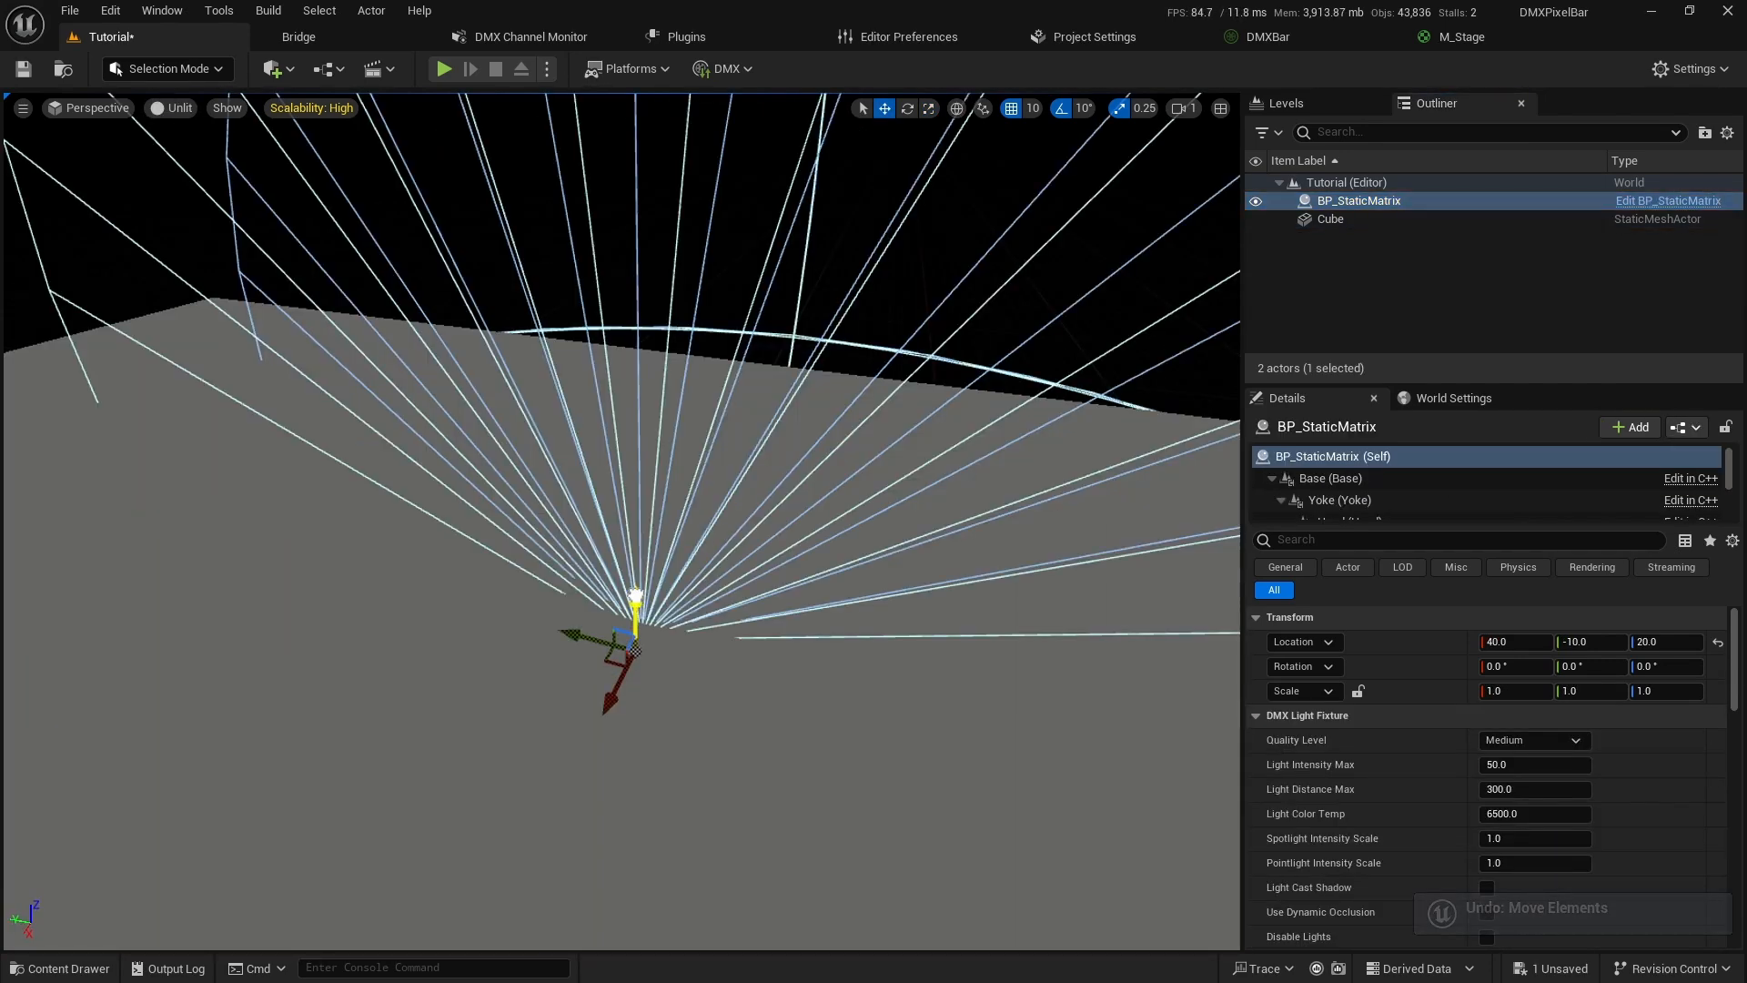
Raise the BP_StaticMatrix fixture above the floor to a Z location of 50.
left_click_drag(636, 604, 638, 513)
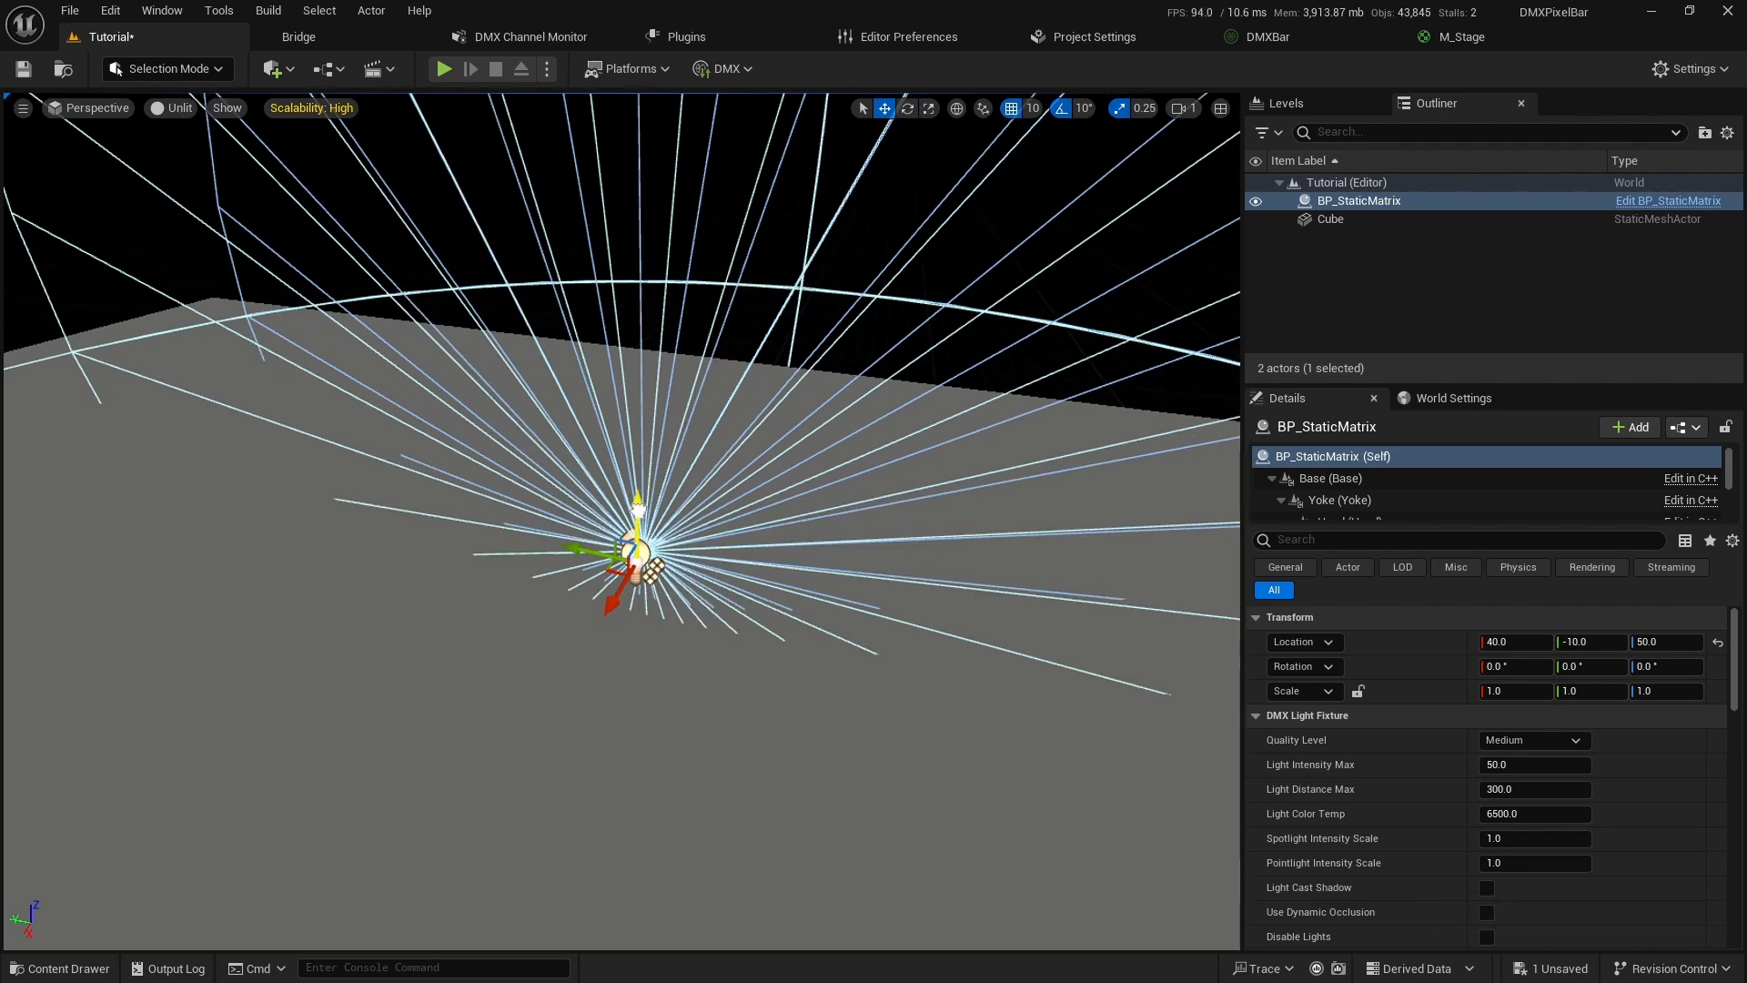
scroll(673, 541, "up", 5)
scroll(676, 545, "down", 5)
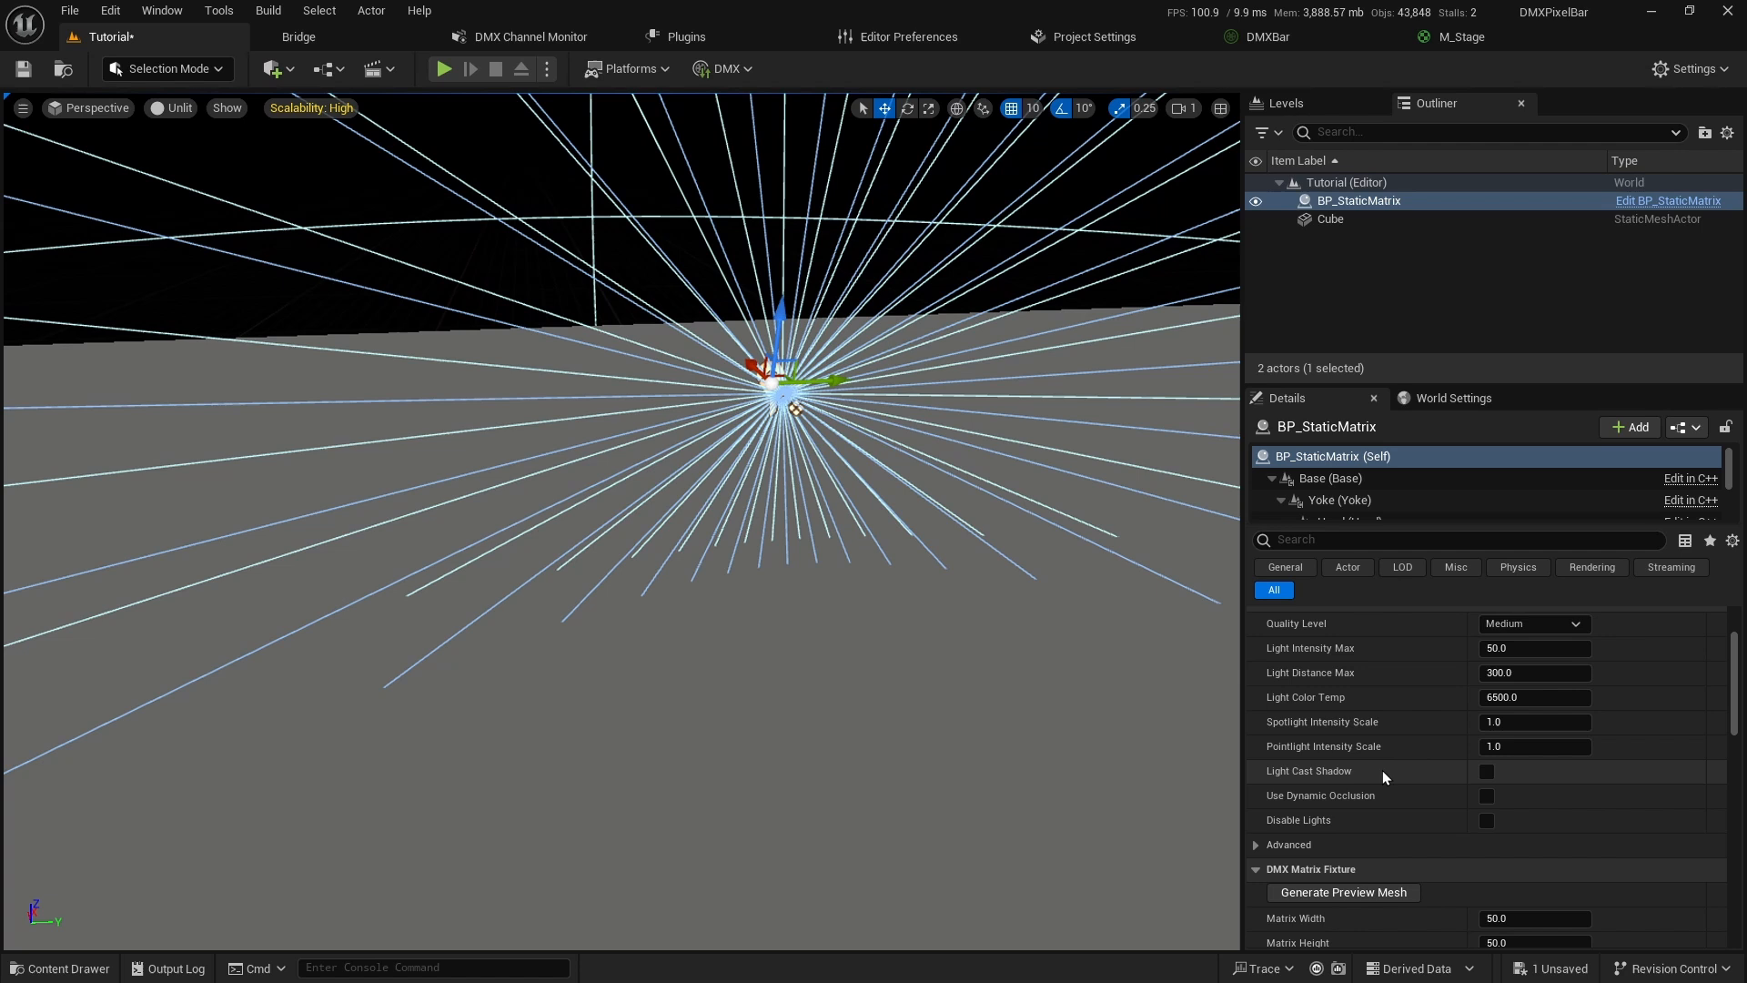
scroll(1383, 769, "down", 2)
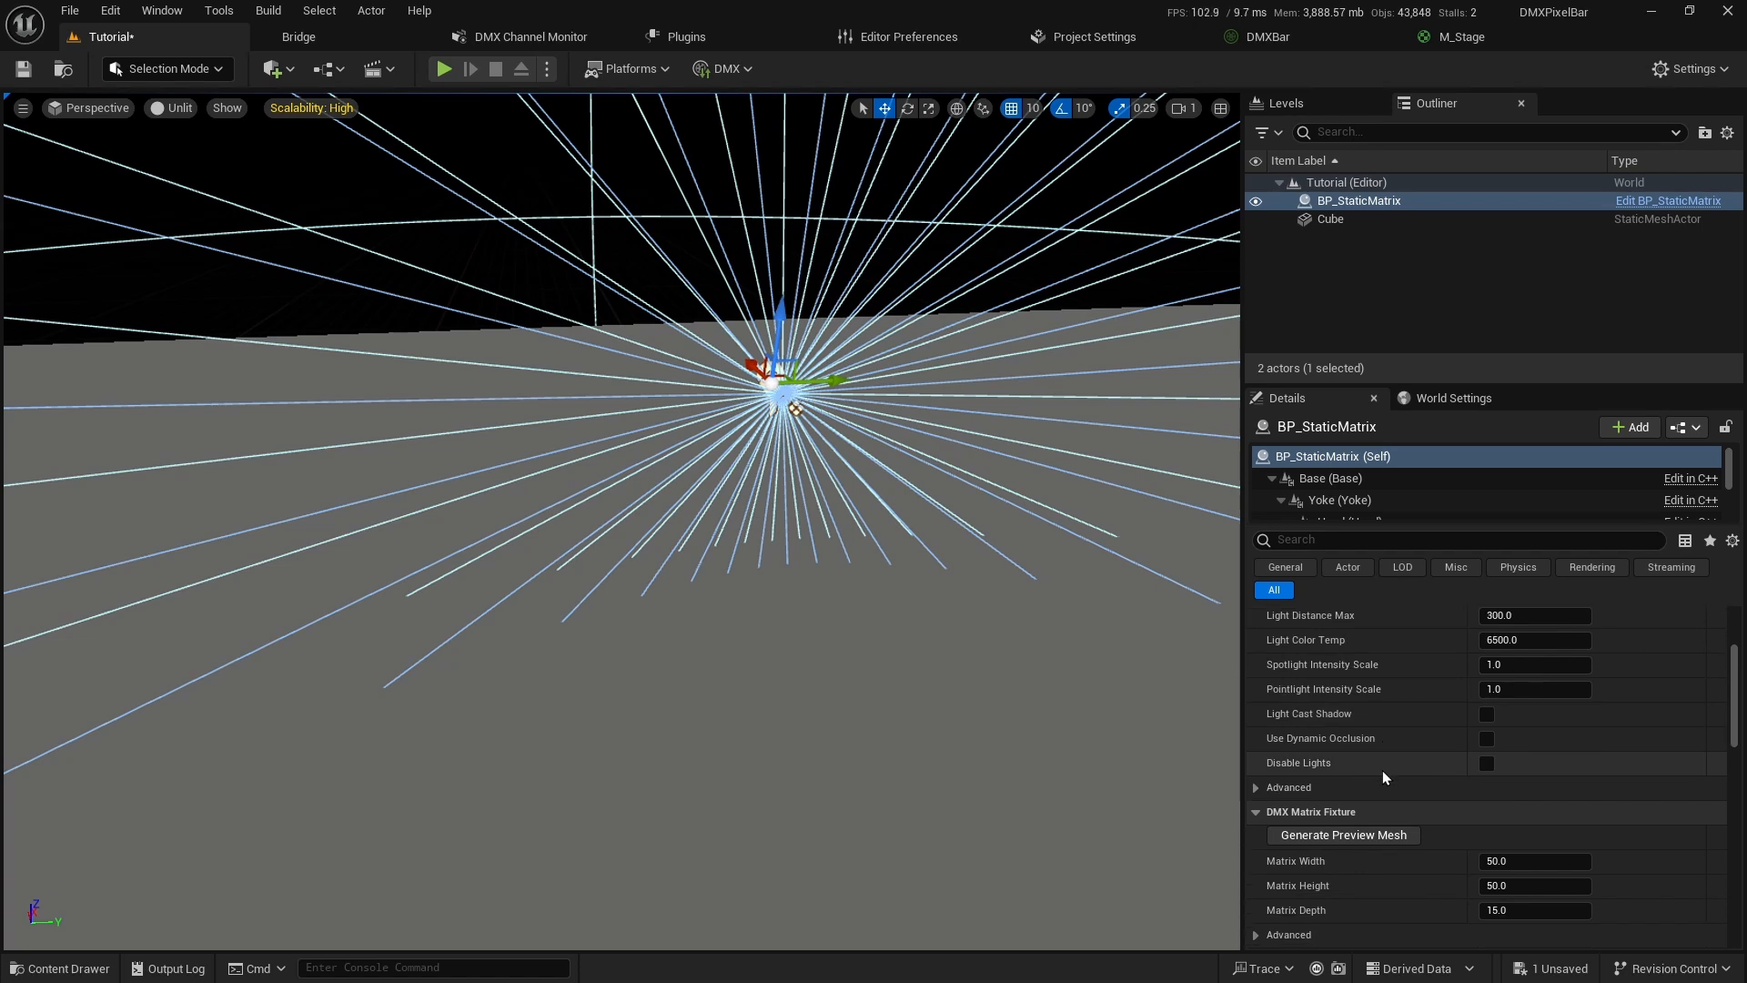
Enable Light Cast Shadow and Use Dynamic Occlusion on the BP_StaticMatrix fixture.
left_click(1485, 713)
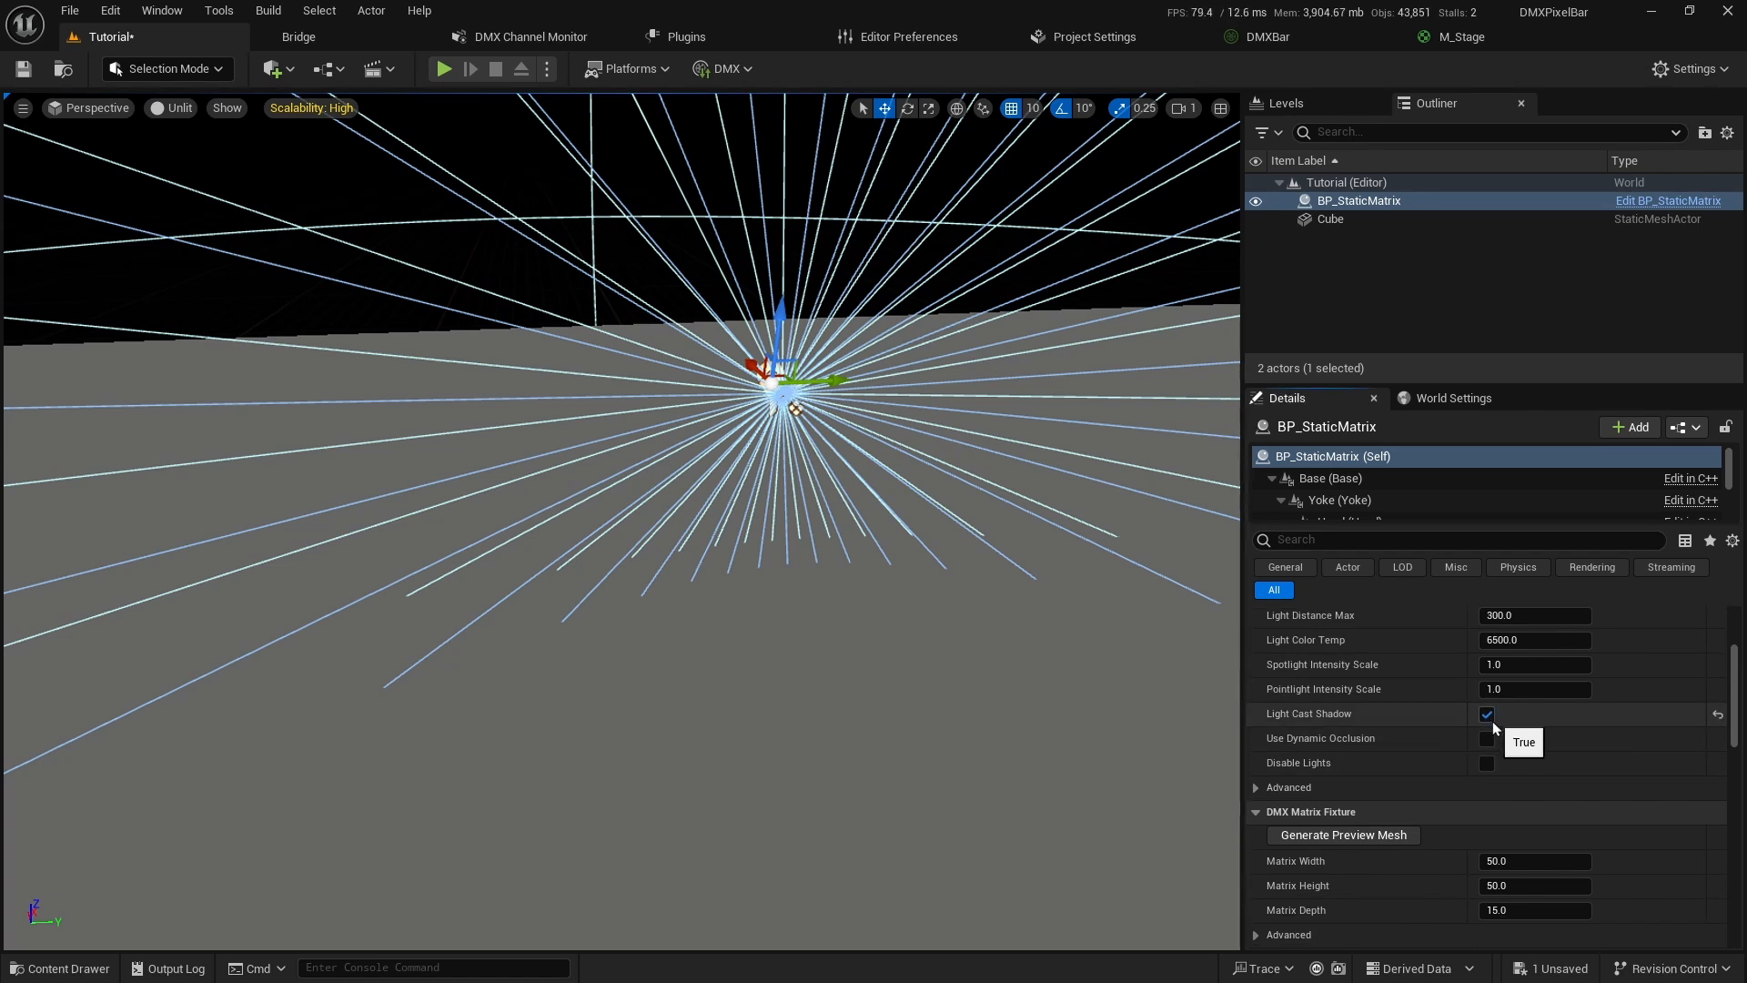
left_click(1486, 739)
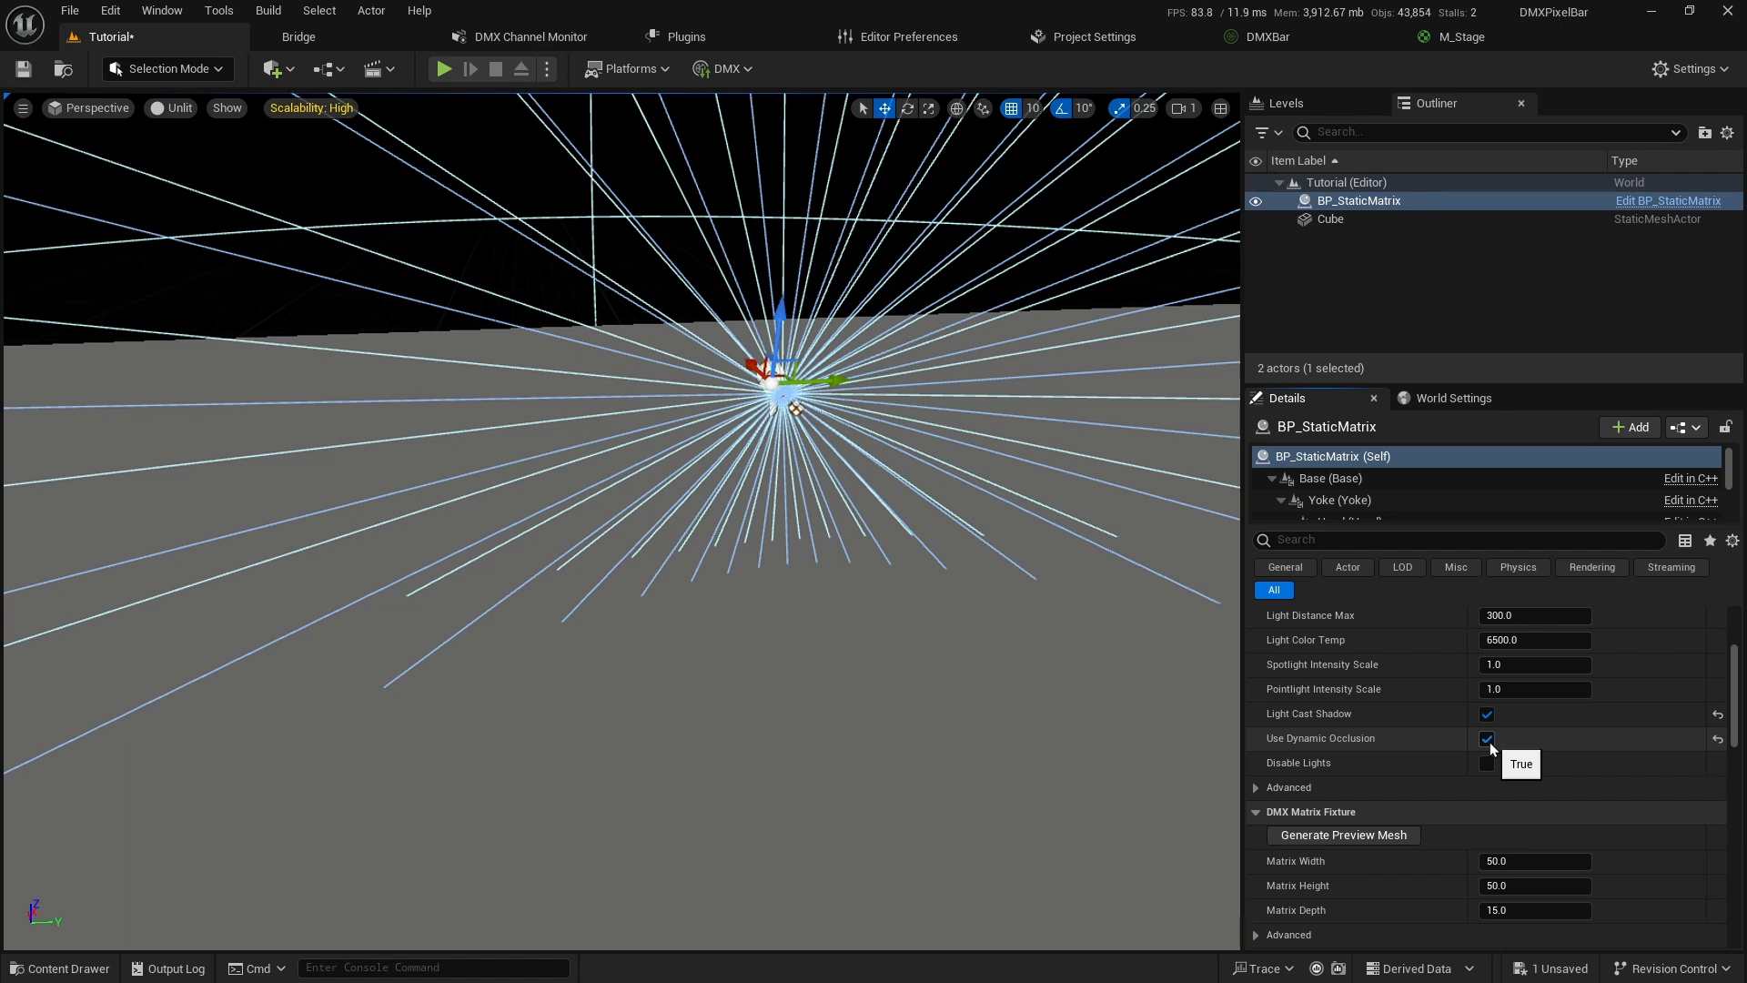
Assign the DMXBar library and the PixelBar_000 fixture patch to the BP_StaticMatrix fixture.
scroll(1424, 735, "down", 4)
scroll(1424, 735, "down", 4)
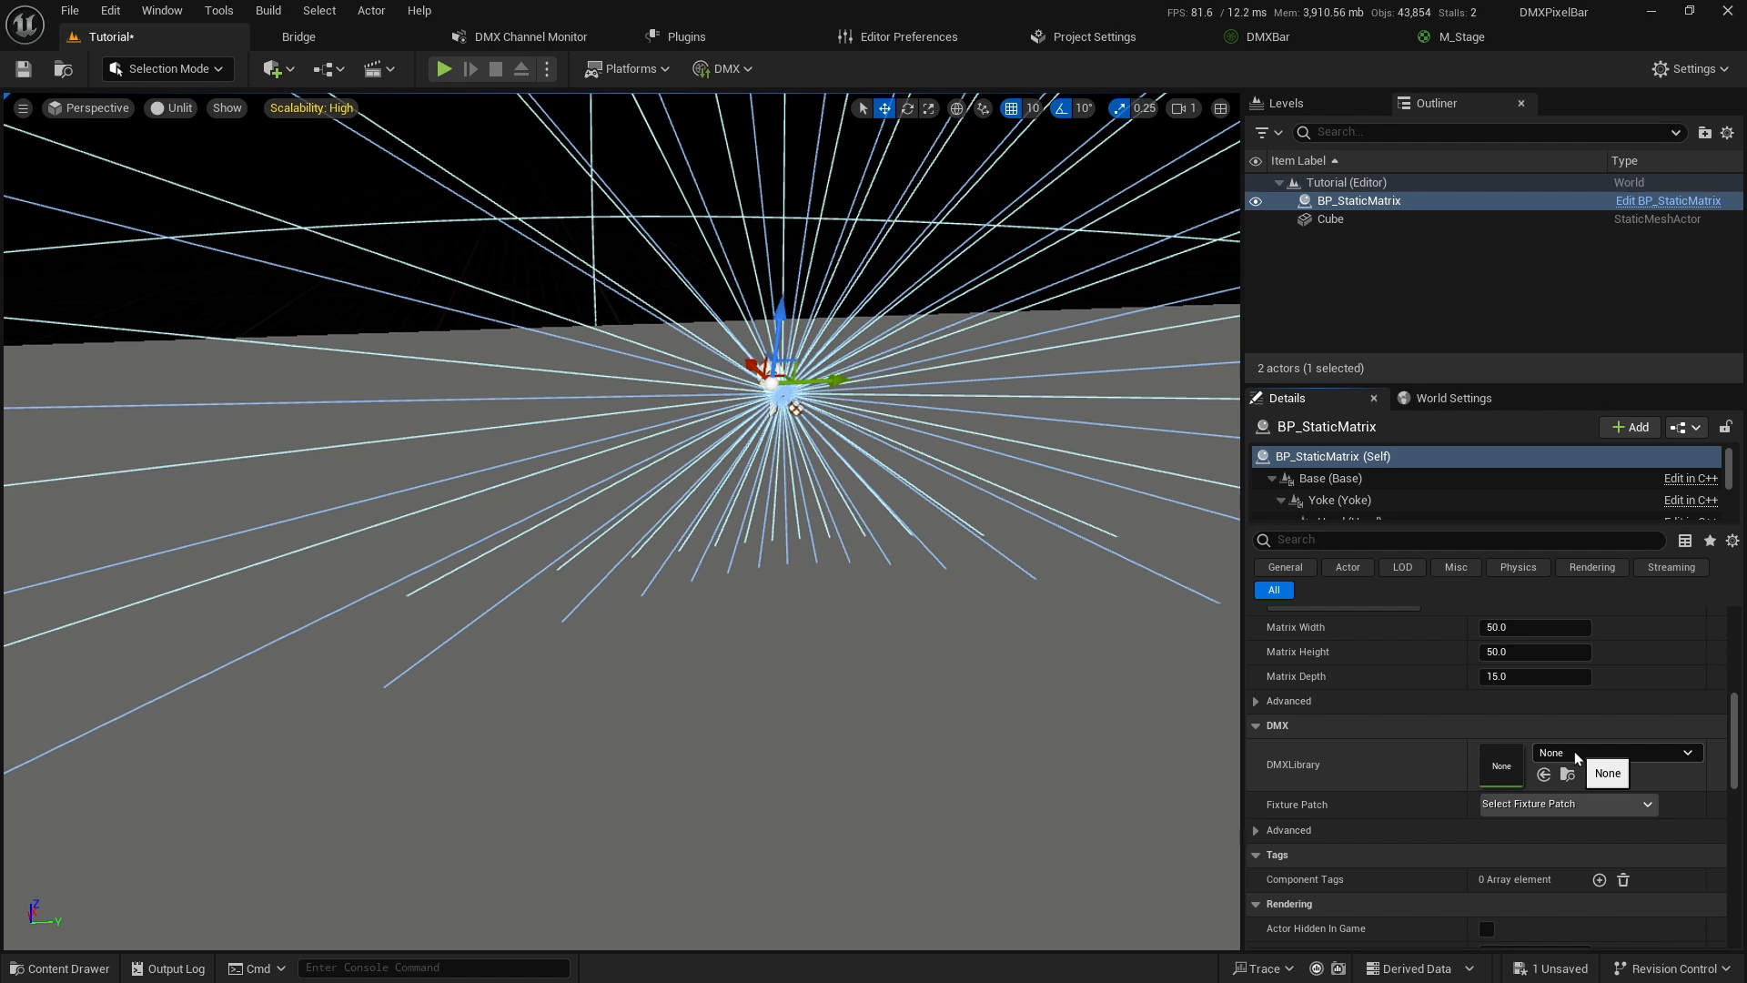
left_click(1575, 757)
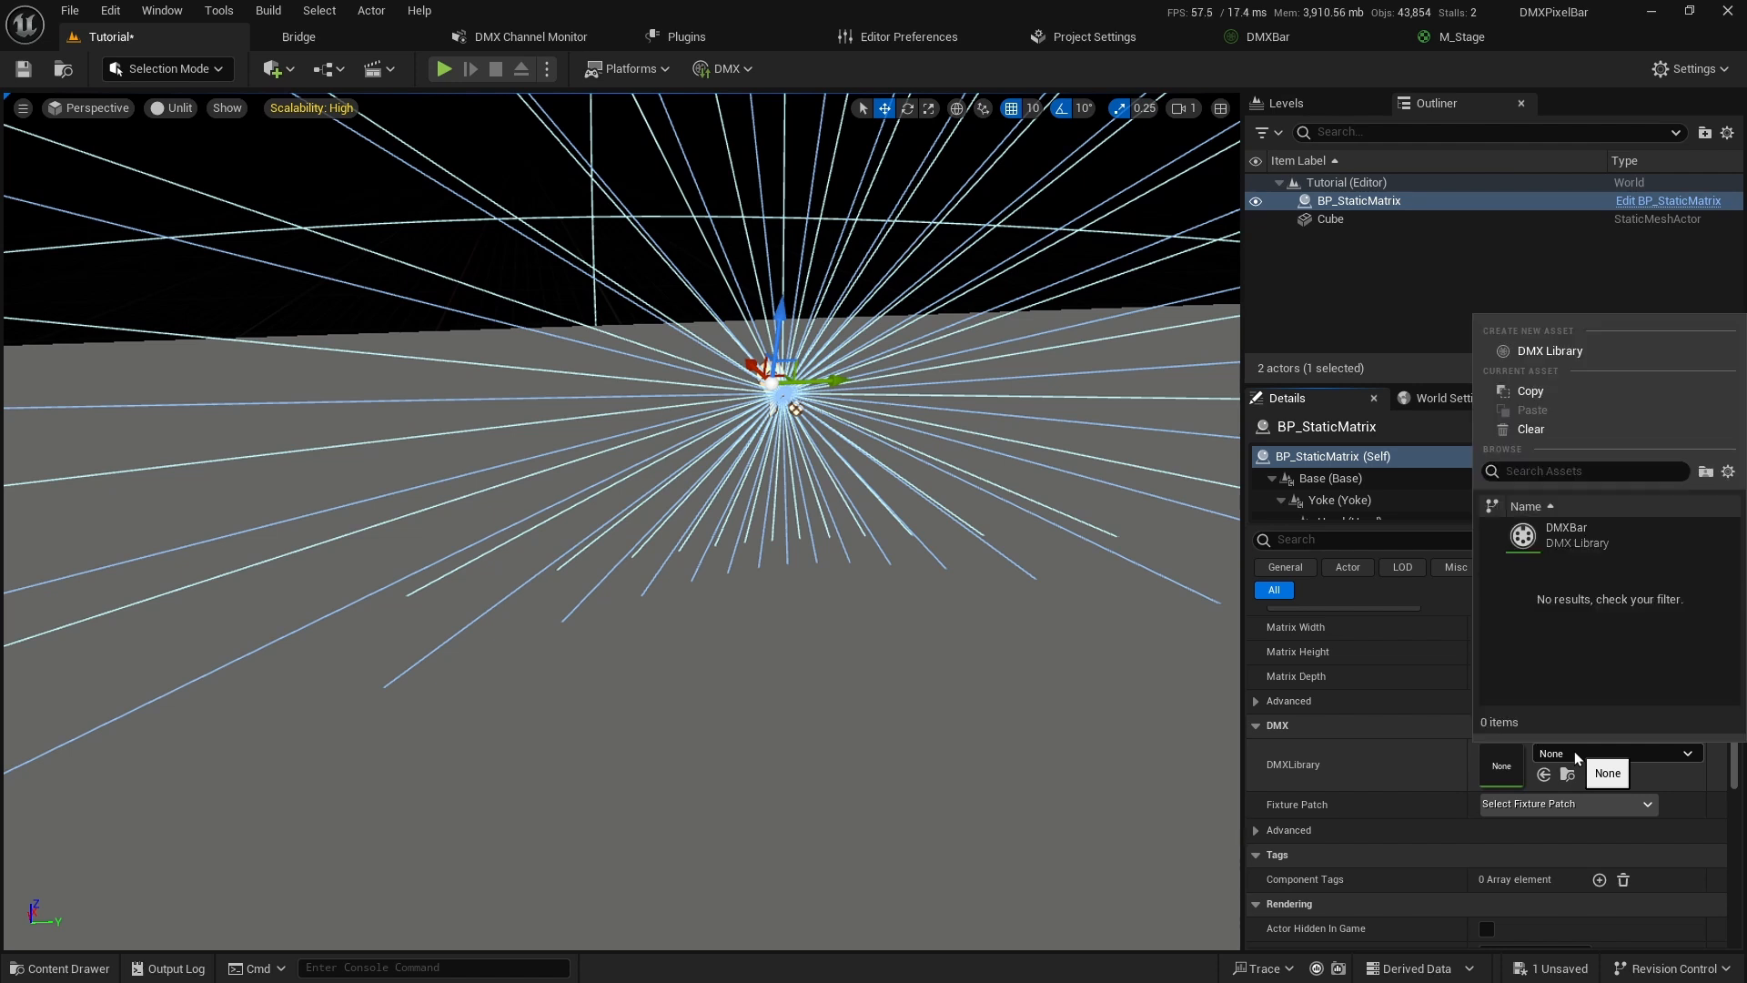
left_click(1588, 546)
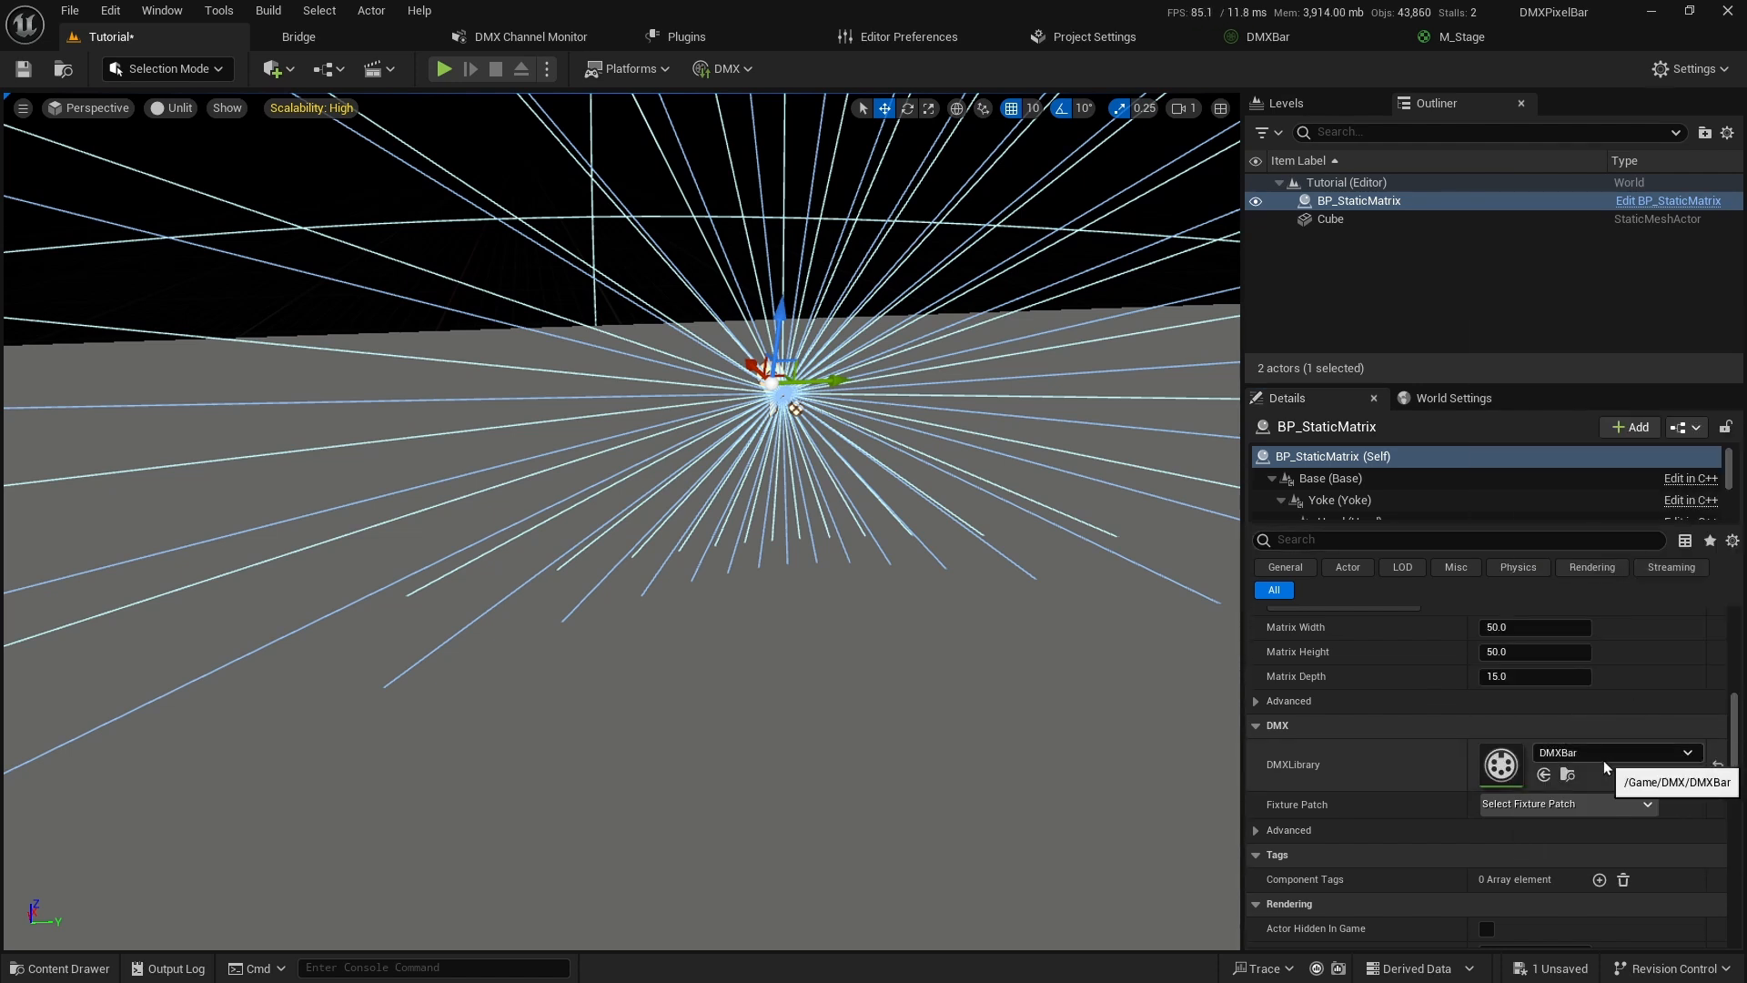
left_click(1587, 804)
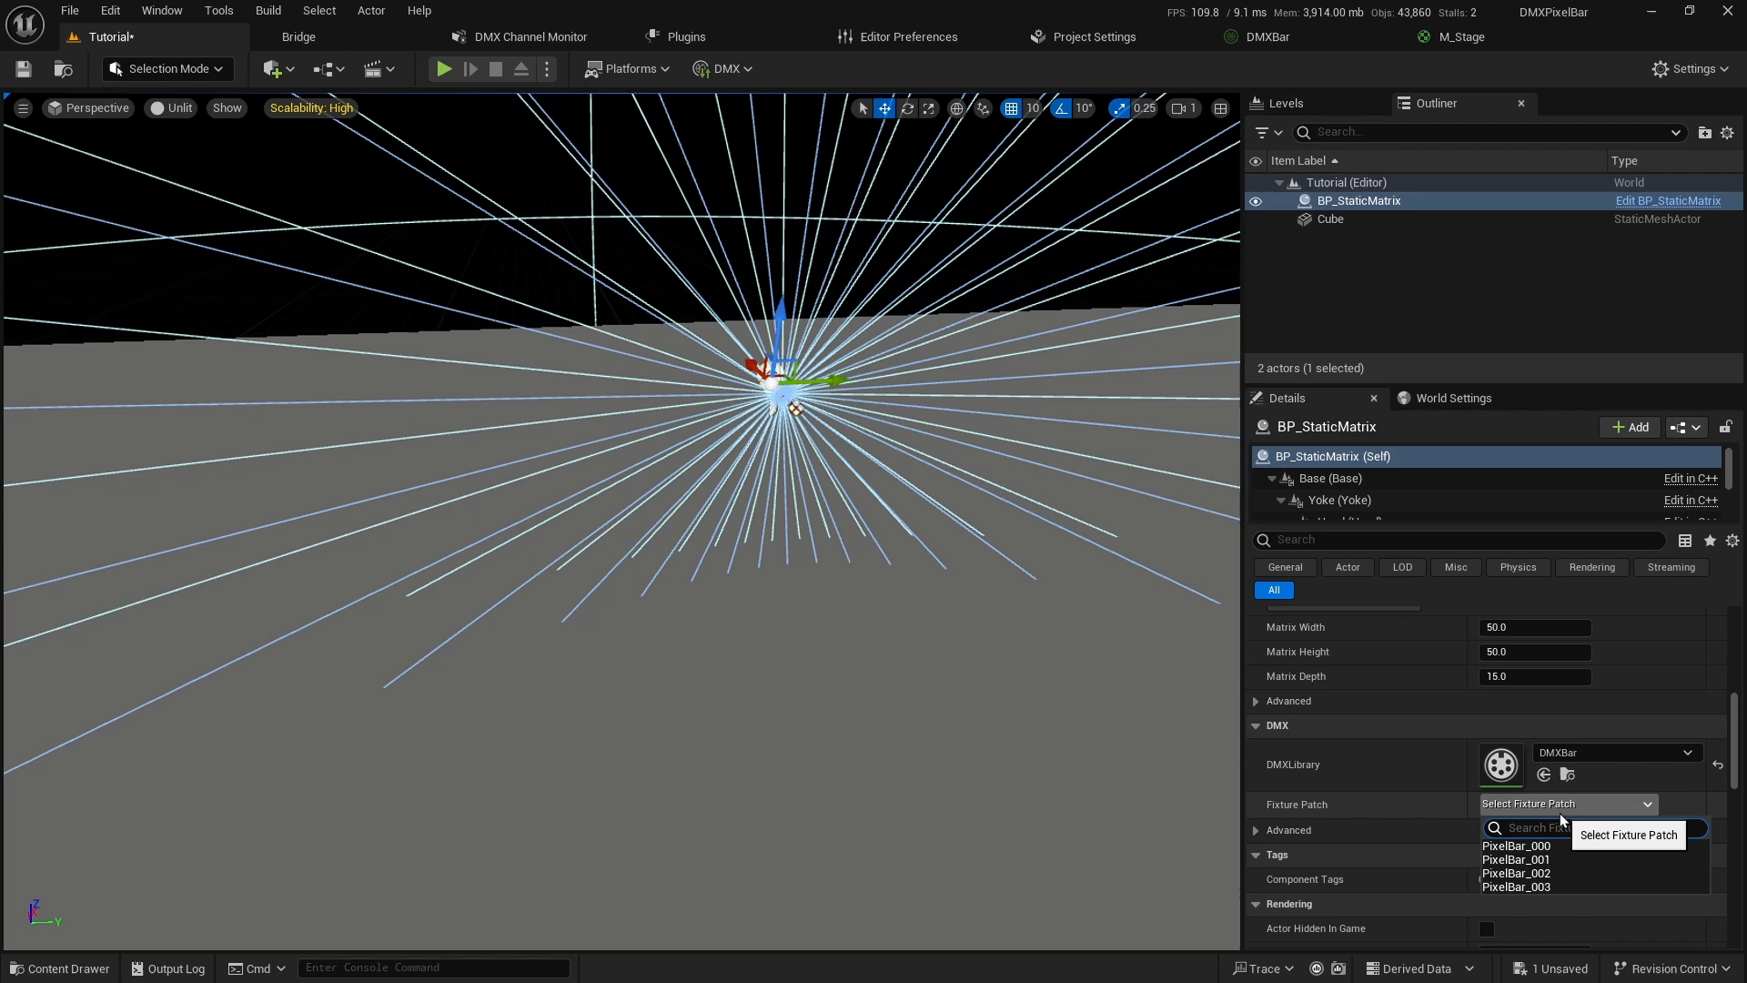
left_click(1517, 849)
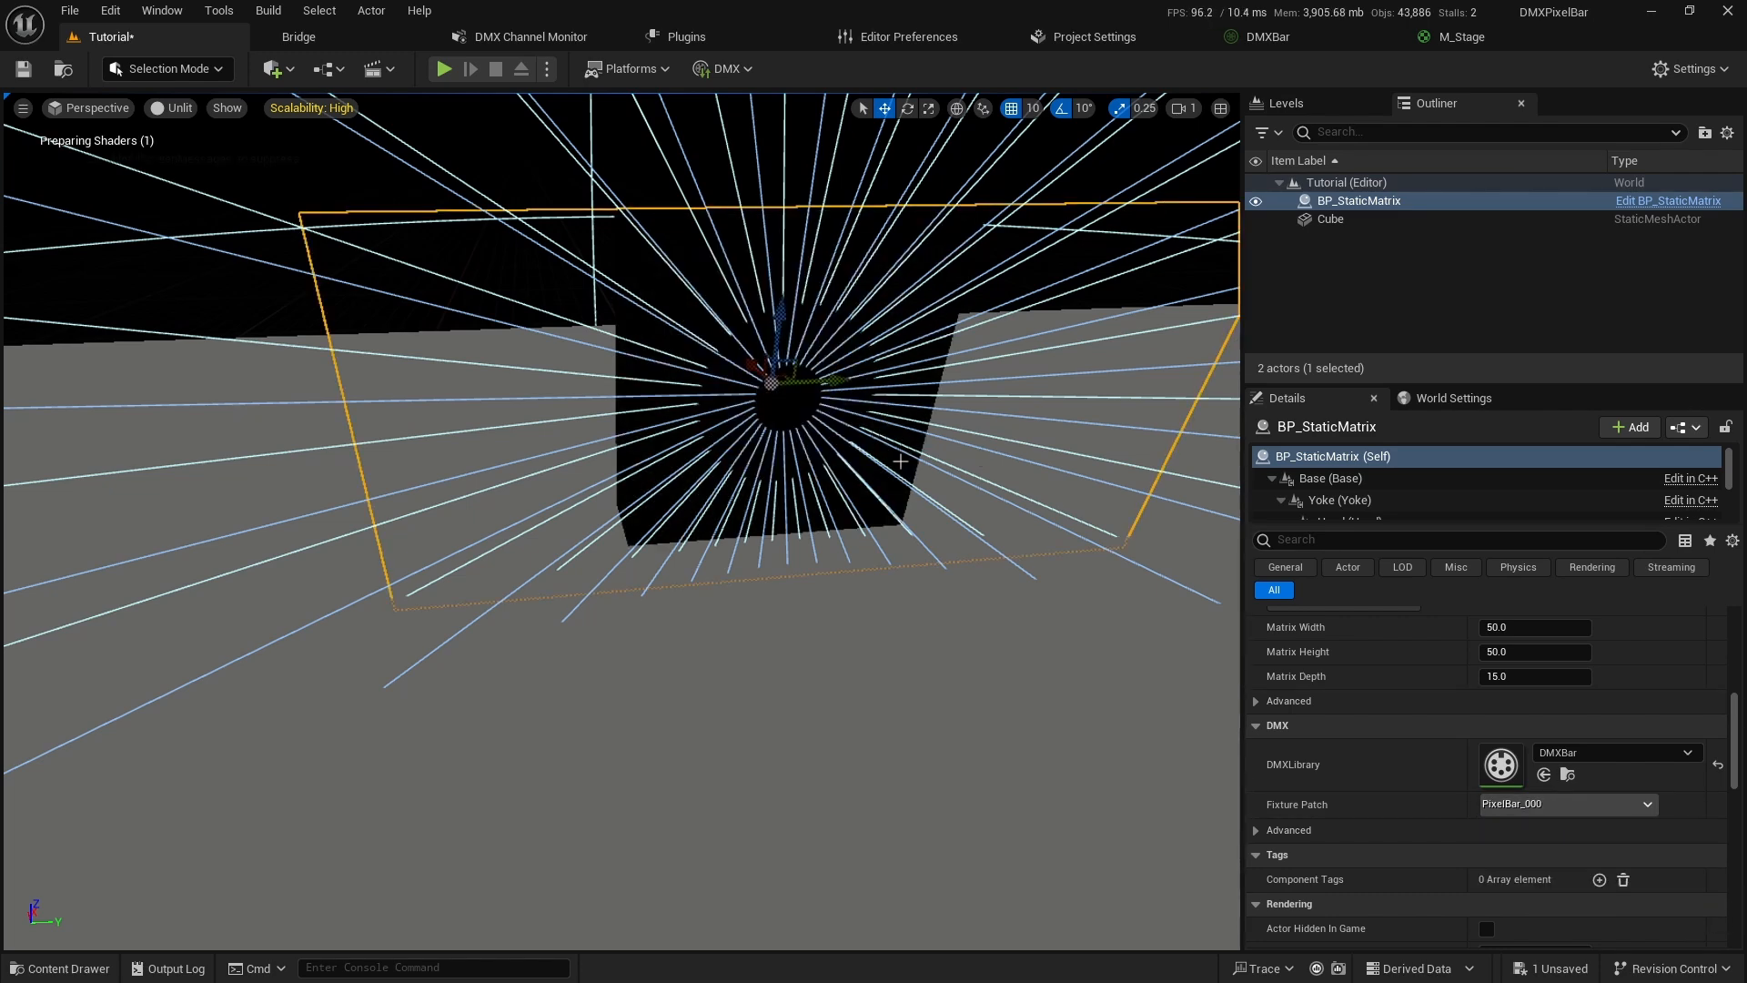
Set the Matrix Height of the BP_StaticMatrix fixture to 120.
scroll(1410, 714, "up", 1)
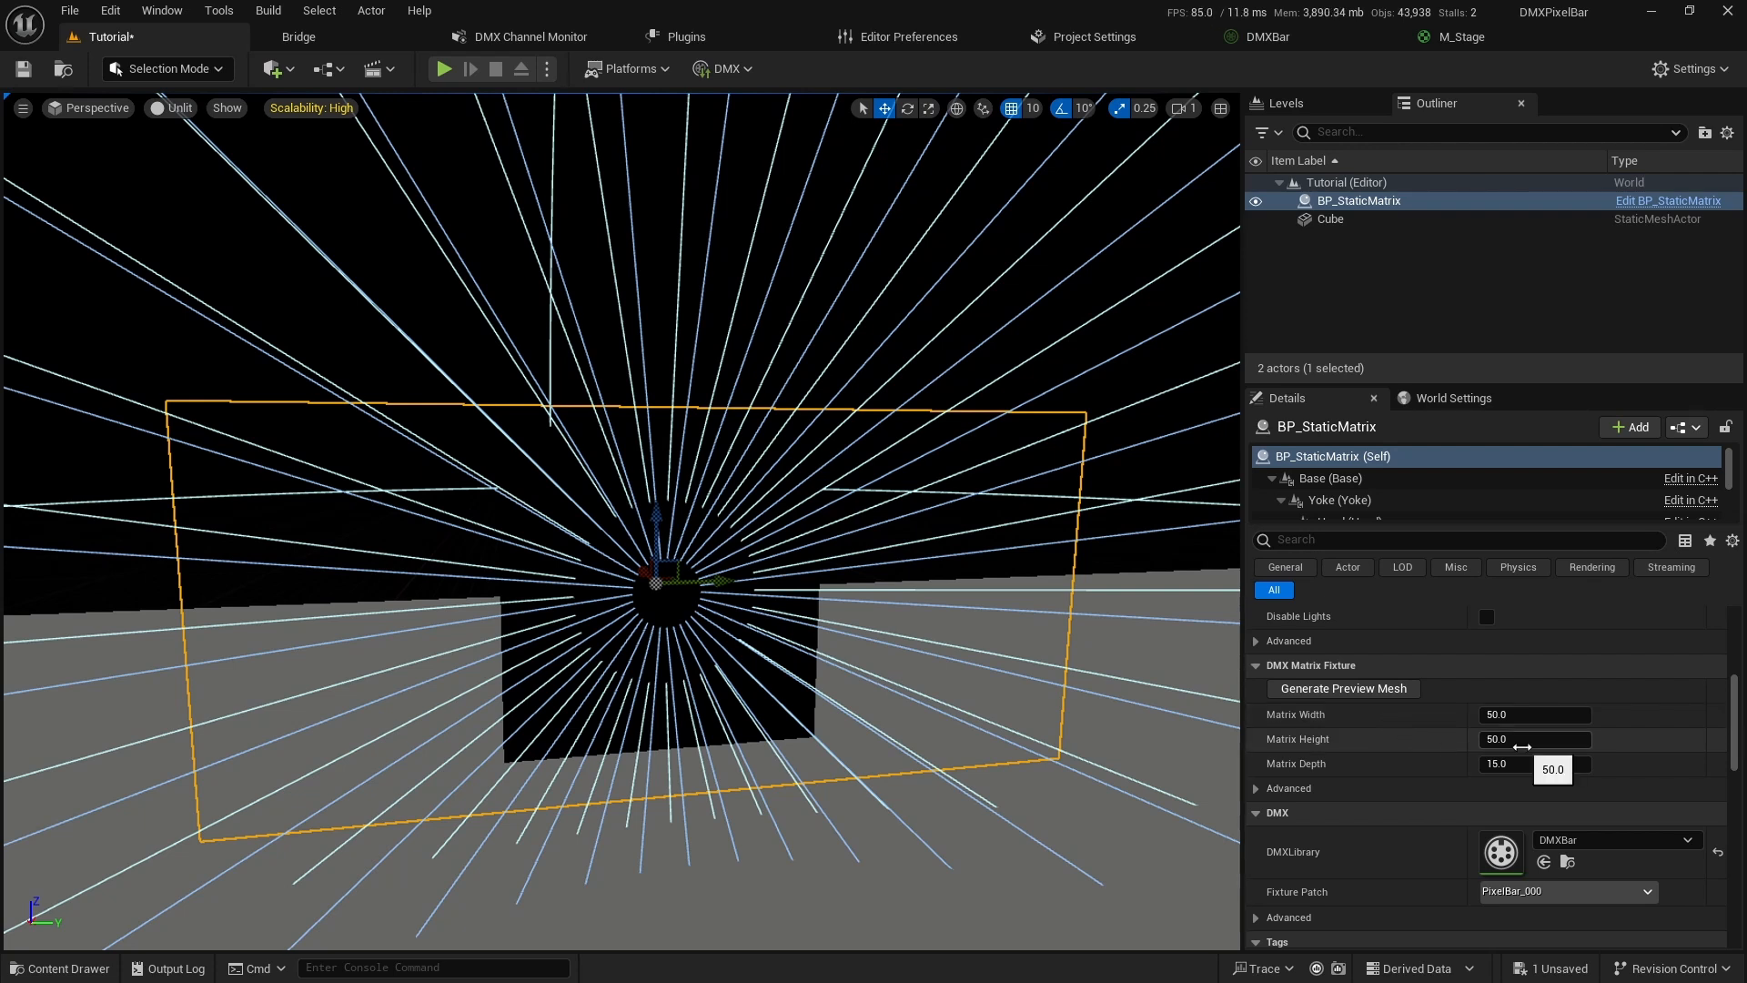
scroll(728, 665, "up", 1)
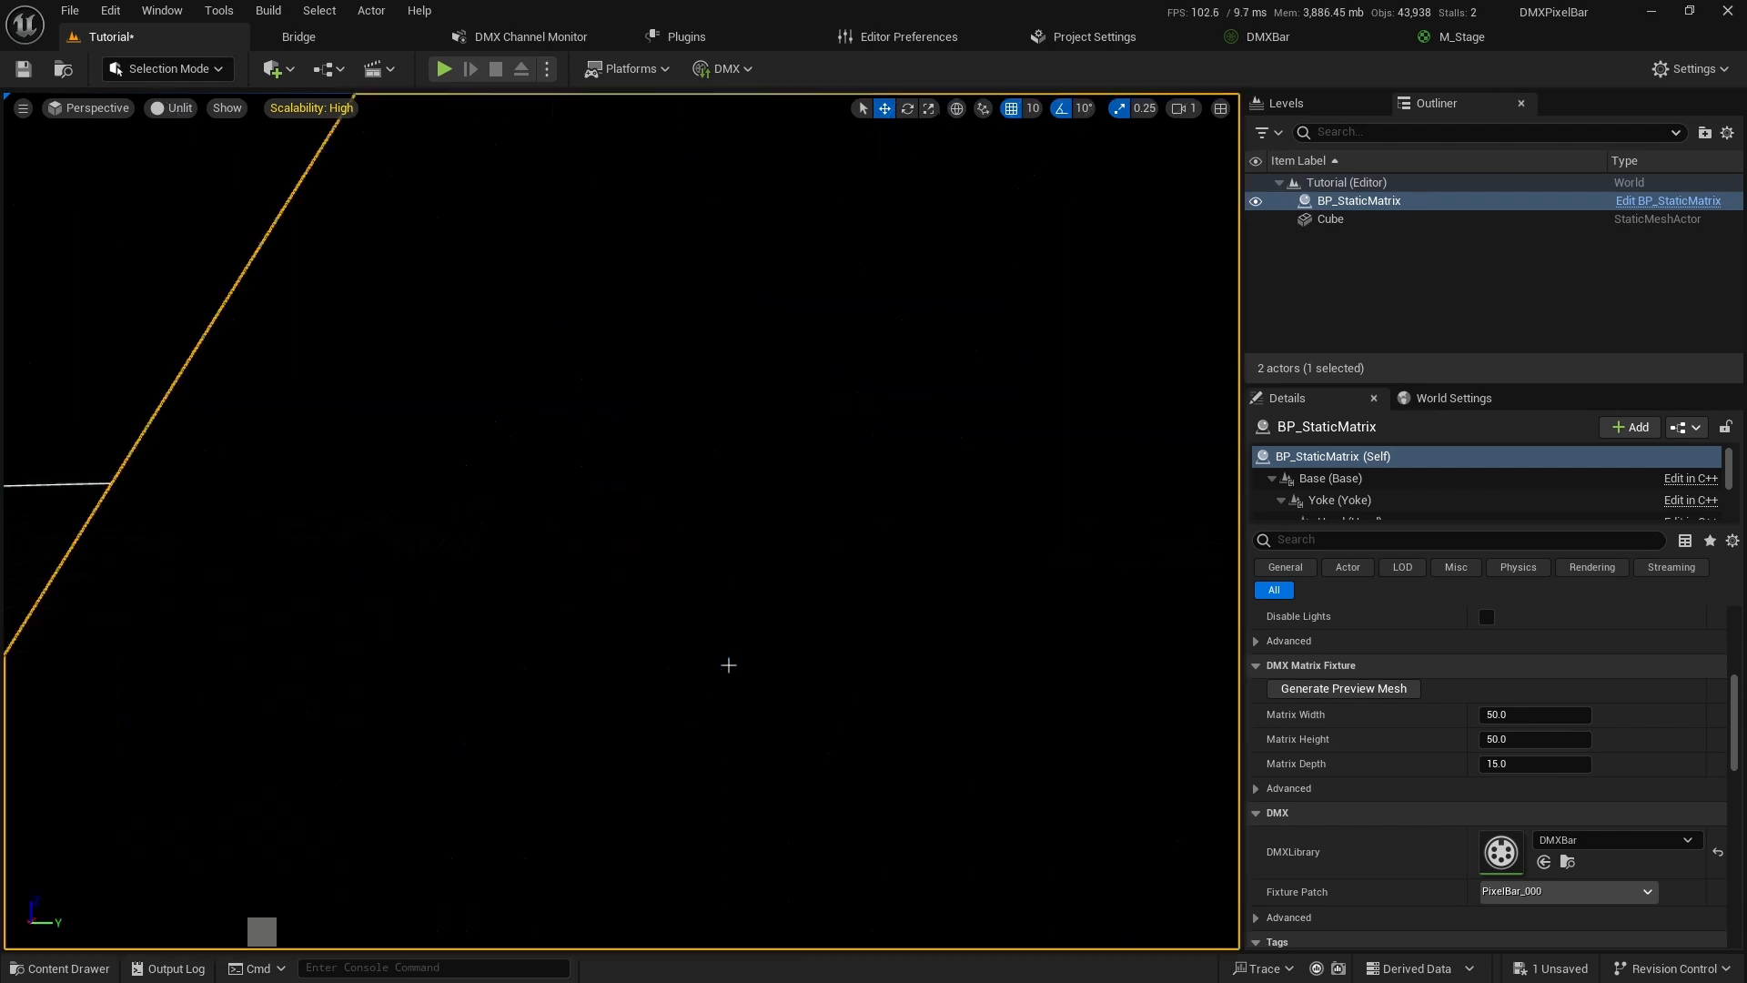
scroll(728, 665, "down", 1)
left_click_drag(728, 665, 724, 628)
left_click(1534, 739)
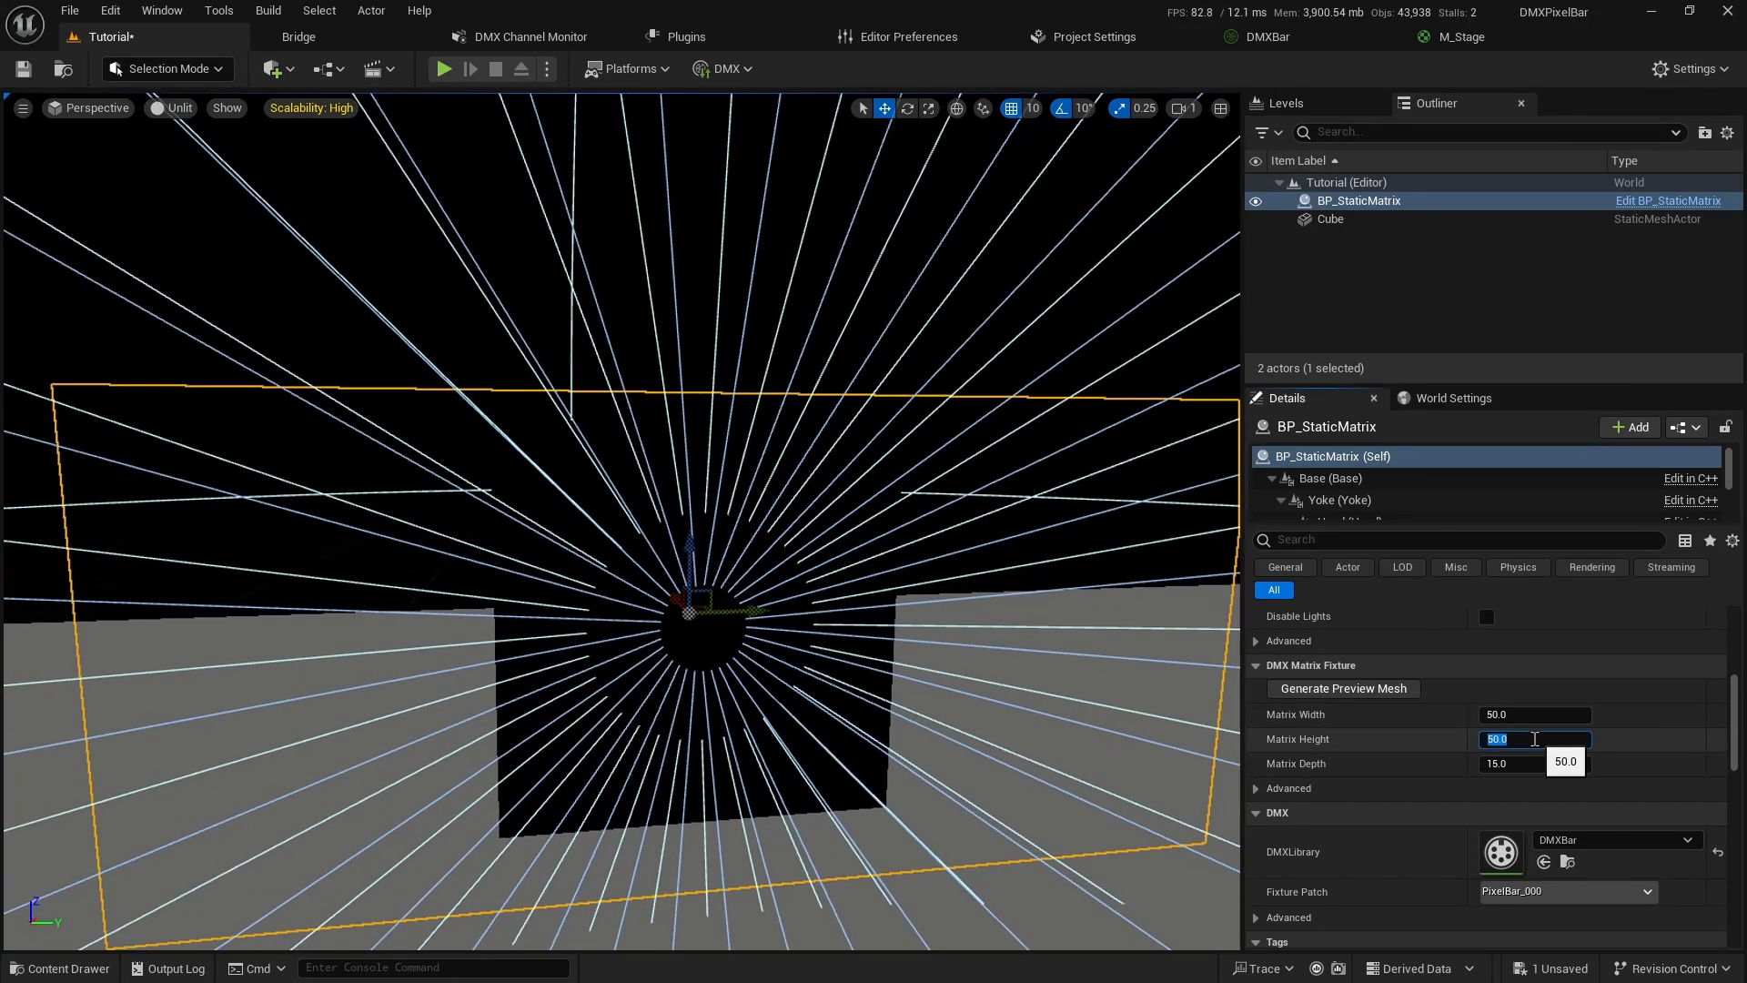
type("120")
key("Return")
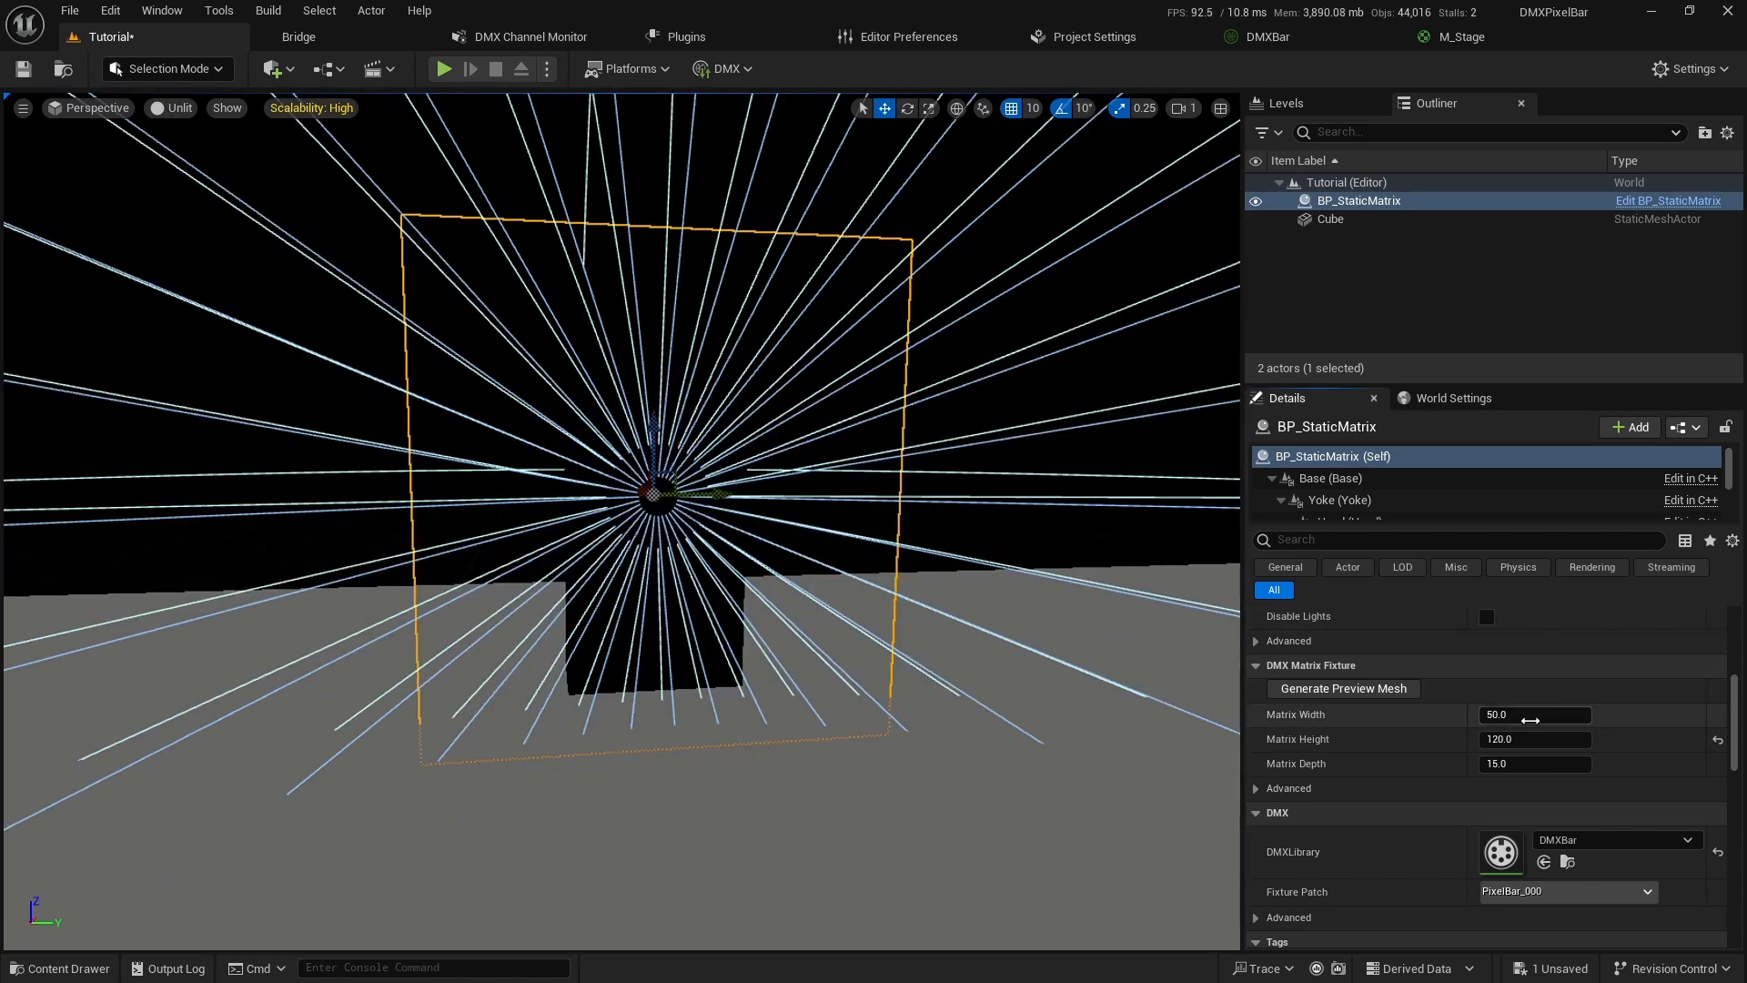
Set the fixture's Matrix Width and Matrix Depth to 5 each.
left_click(1530, 720)
type("5")
key("Return")
right_click_drag(692, 564, 637, 581)
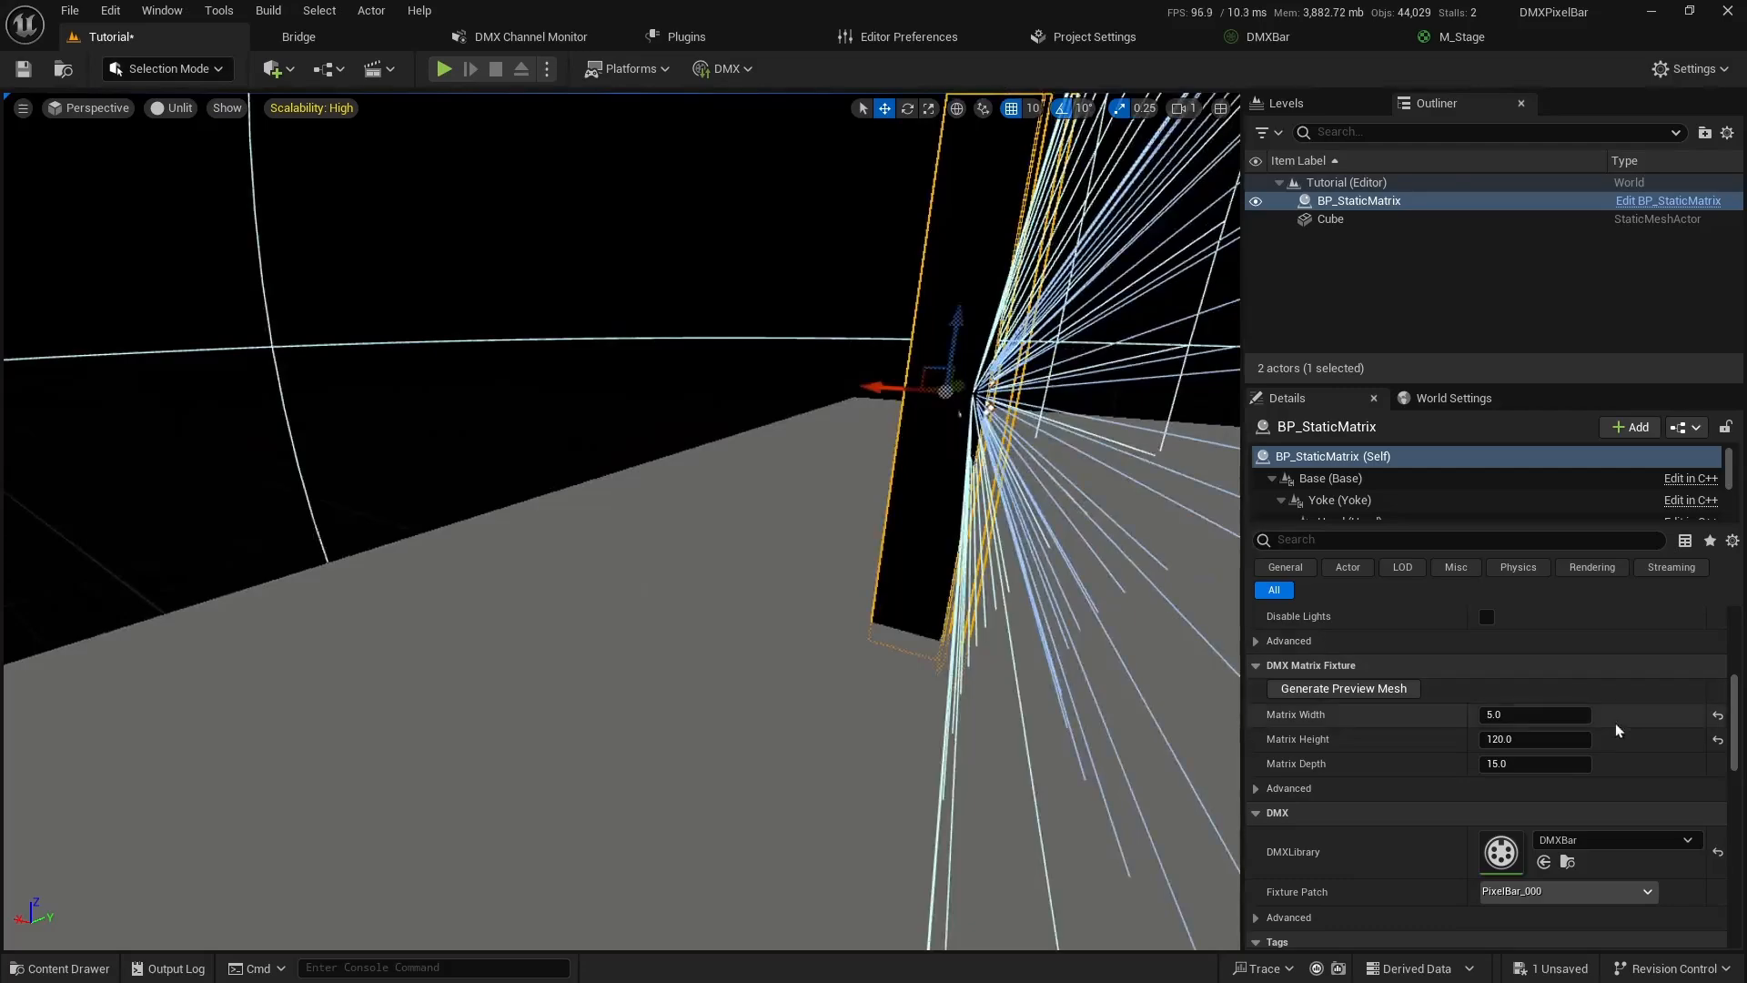
left_click(1571, 763)
type("5")
key("Return")
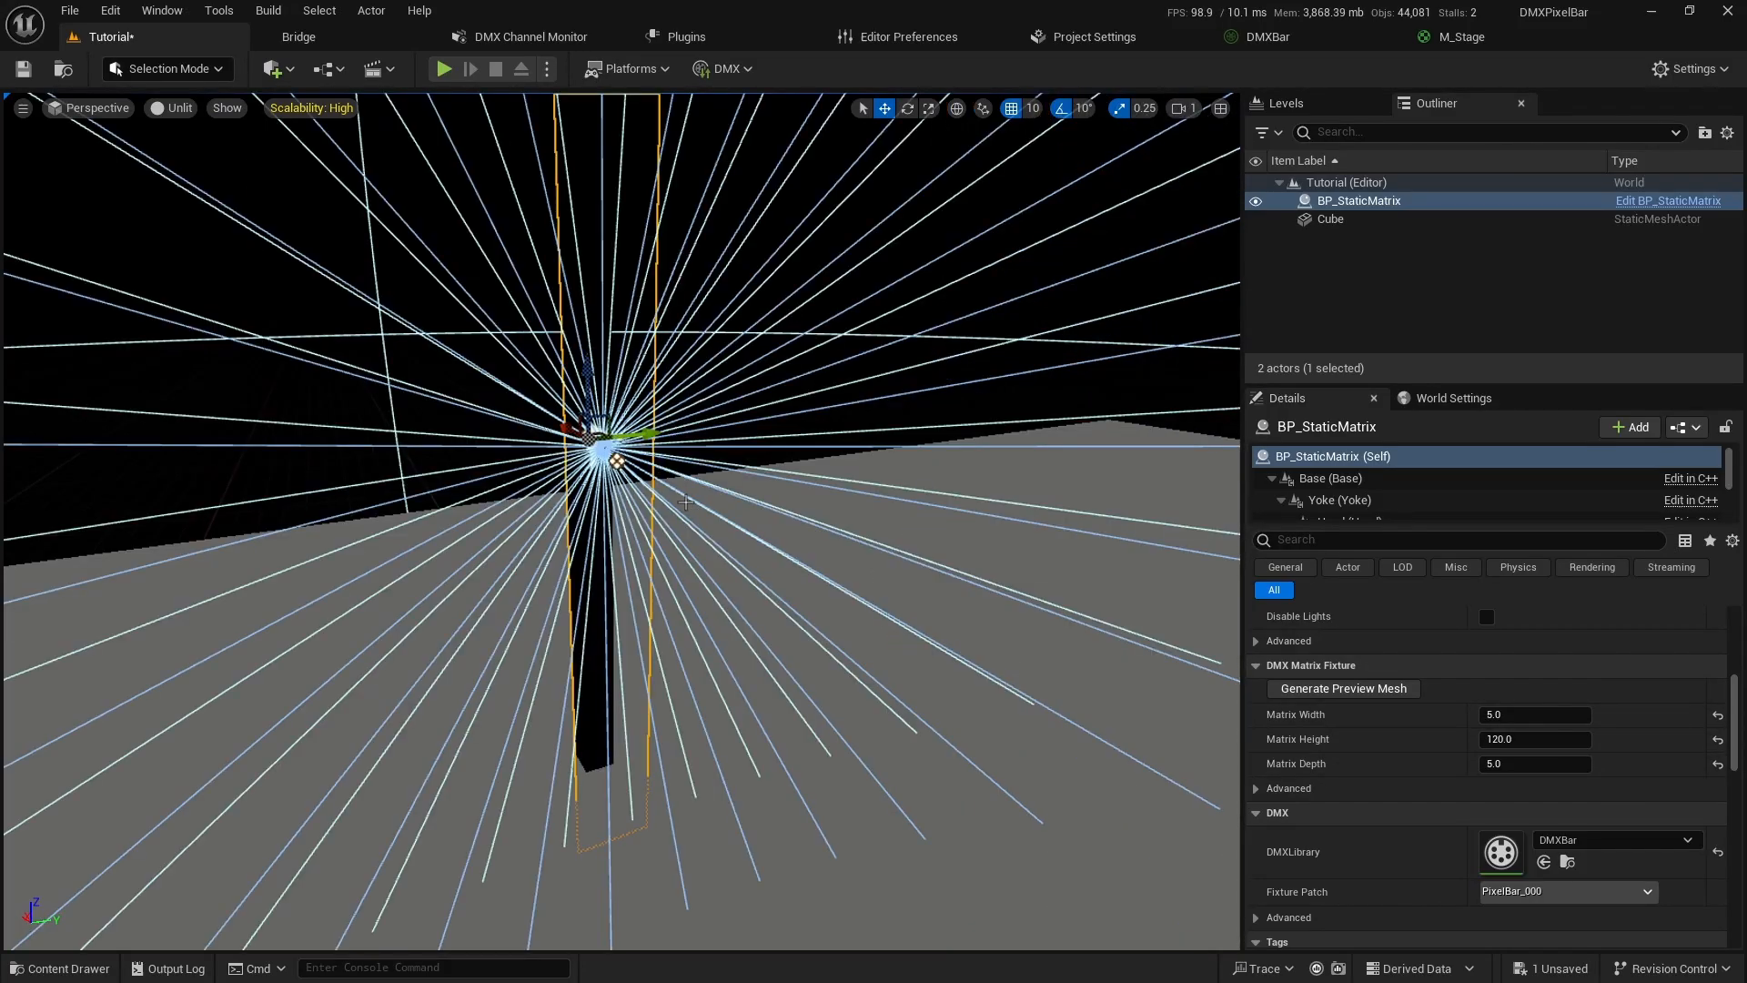
Raise the bar-shaped fixture slightly along Z and generate its preview mesh to show the individual pixels.
right_click_drag(716, 439, 644, 505)
scroll(643, 505, "down", 3)
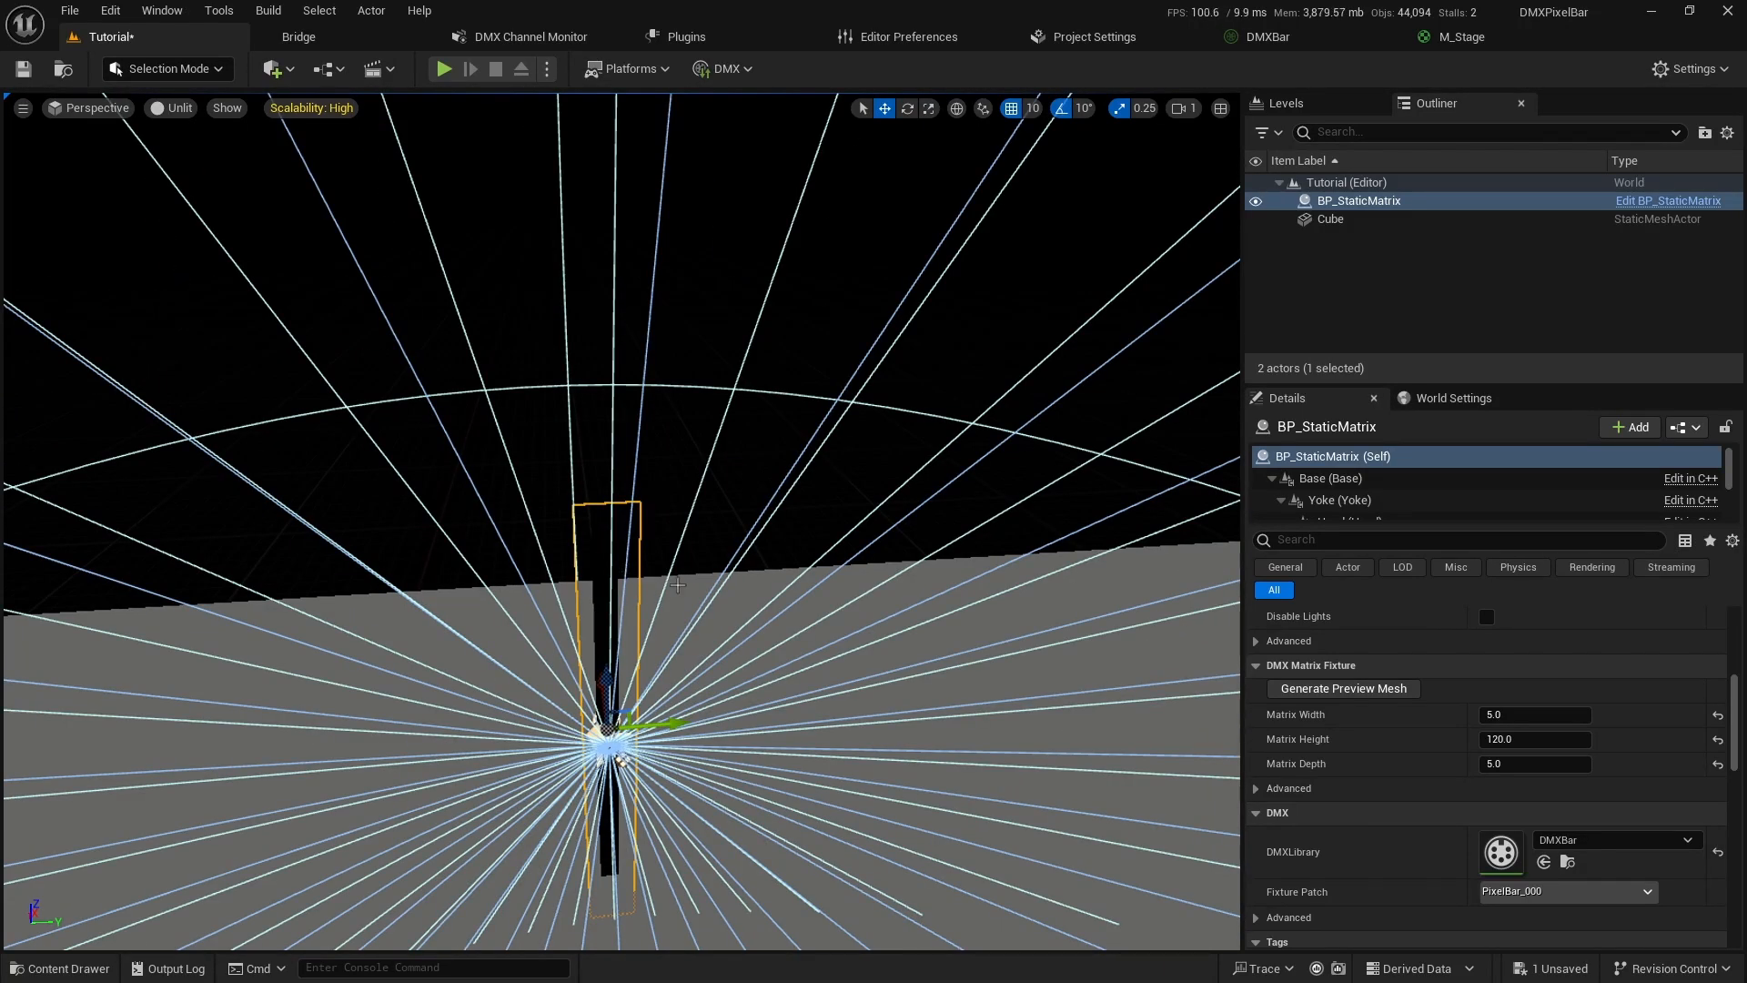
left_click(1374, 694)
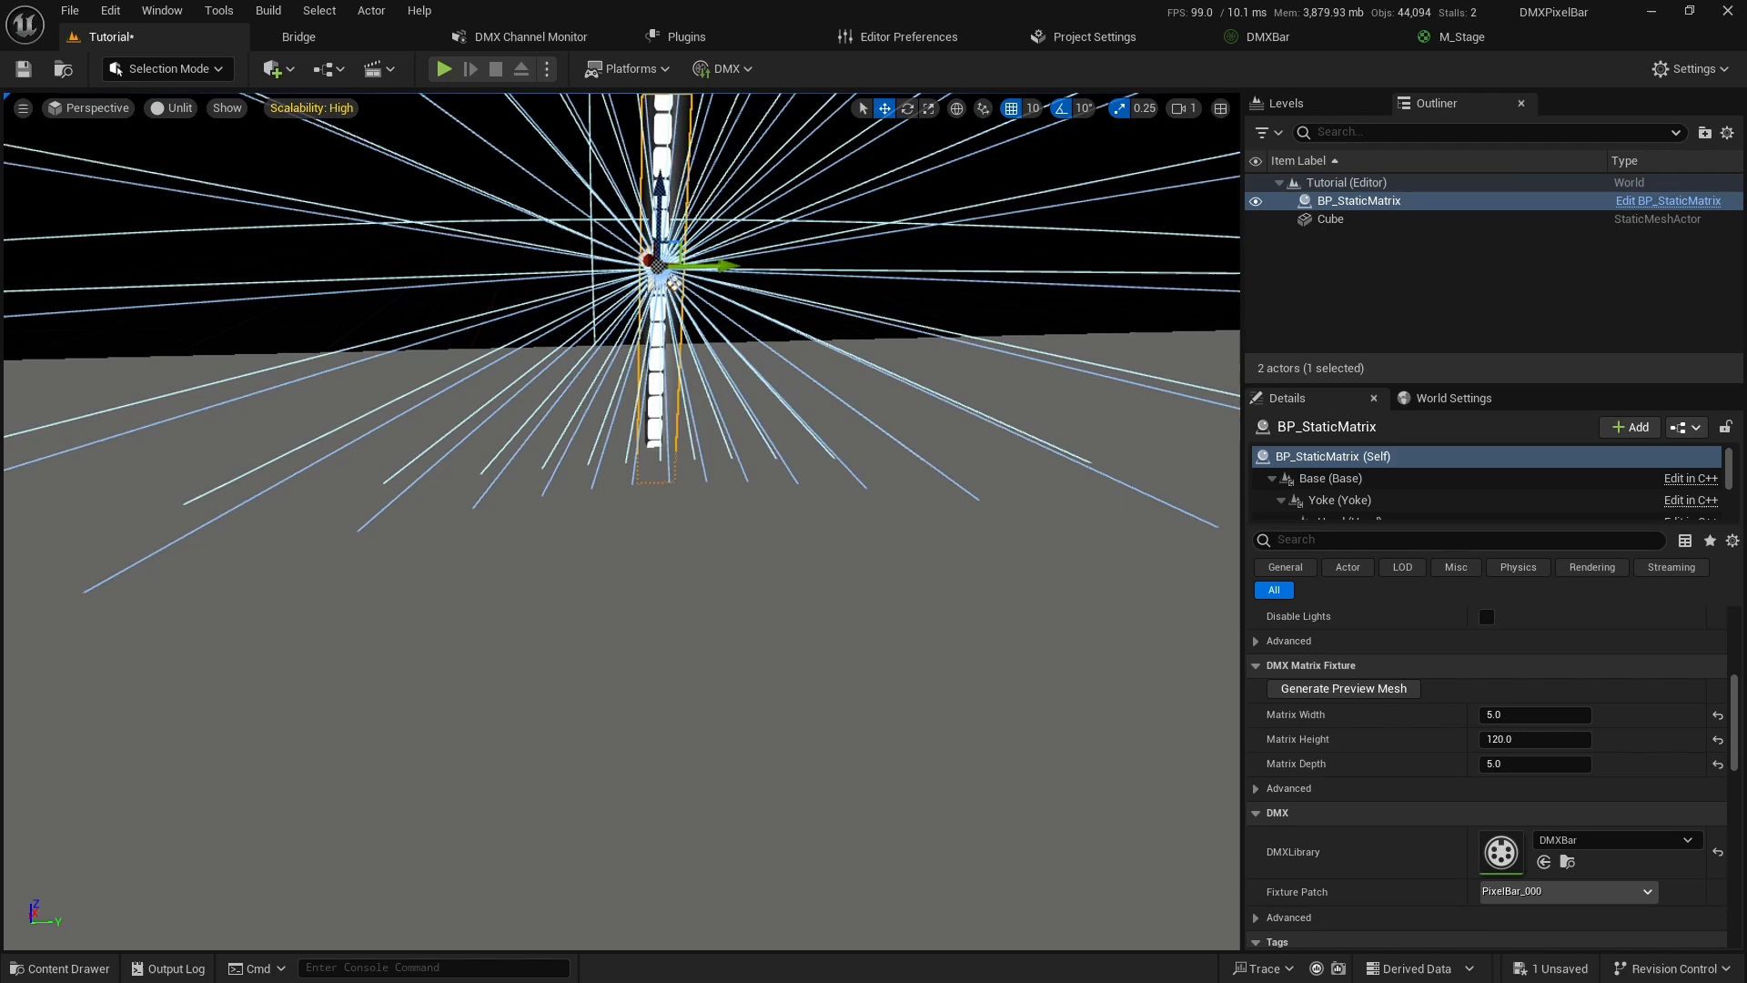
right_click_drag(1171, 540, 1171, 455)
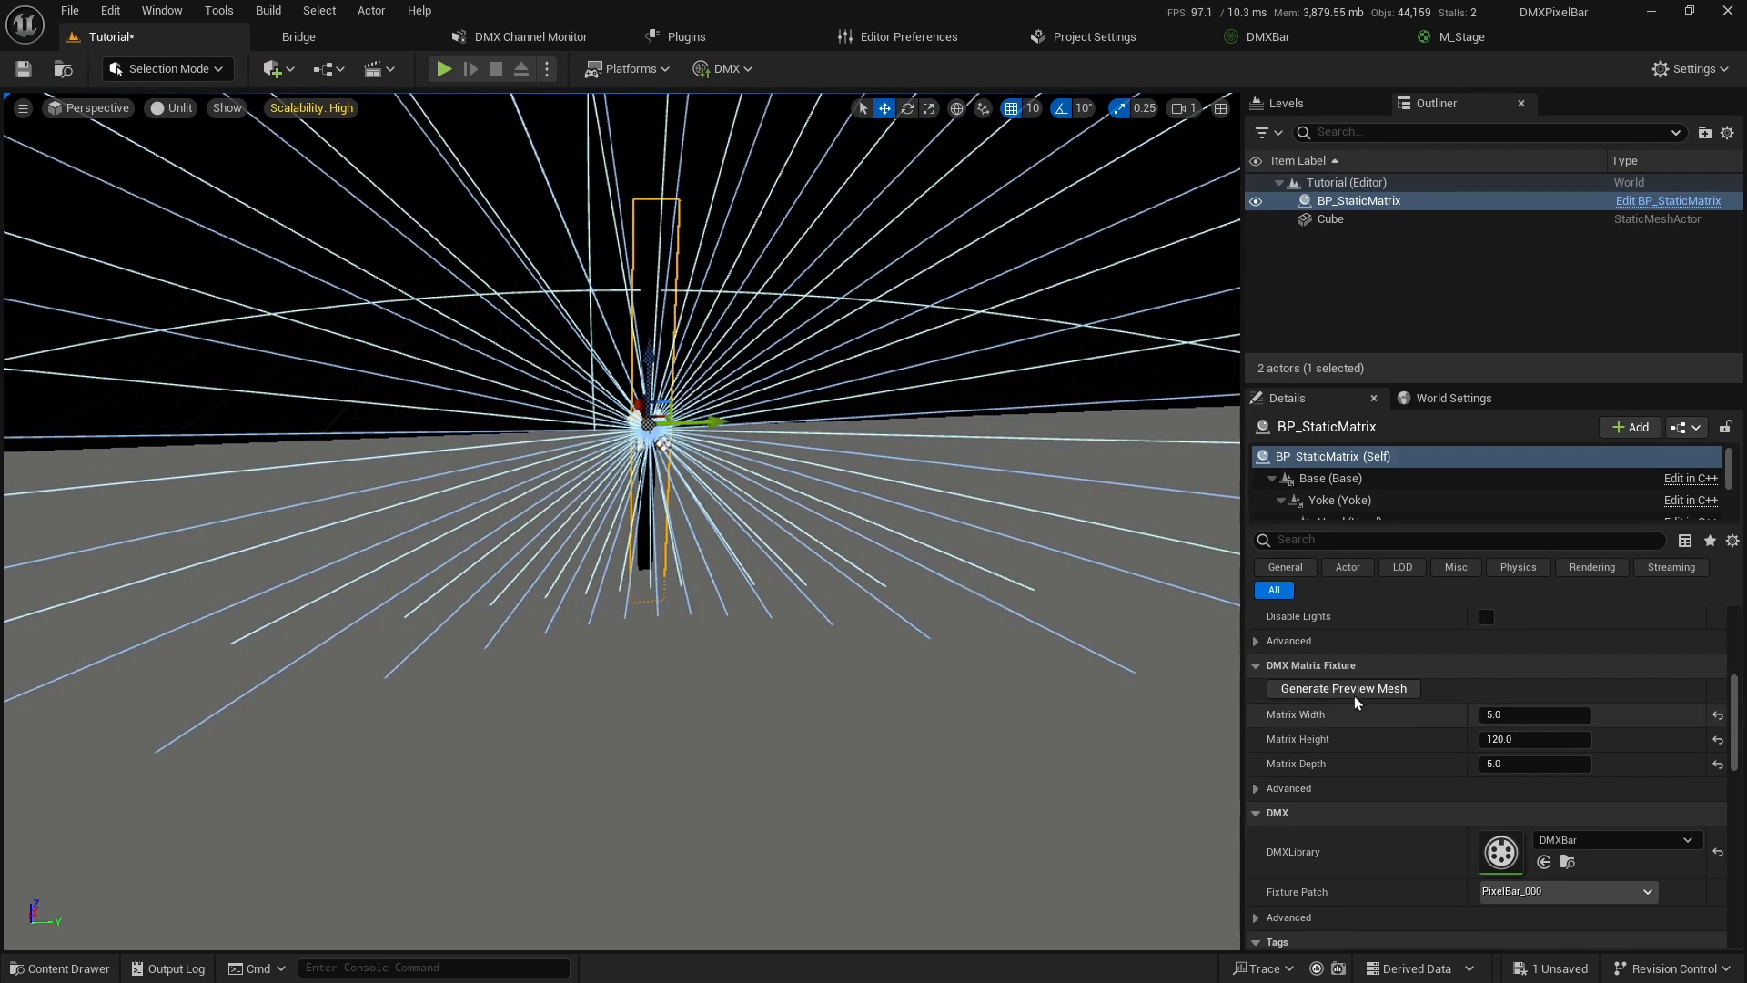
mouse_move(648, 351)
left_mouse_down()
mouse_move(650, 292)
mouse_move(652, 320)
left_mouse_up()
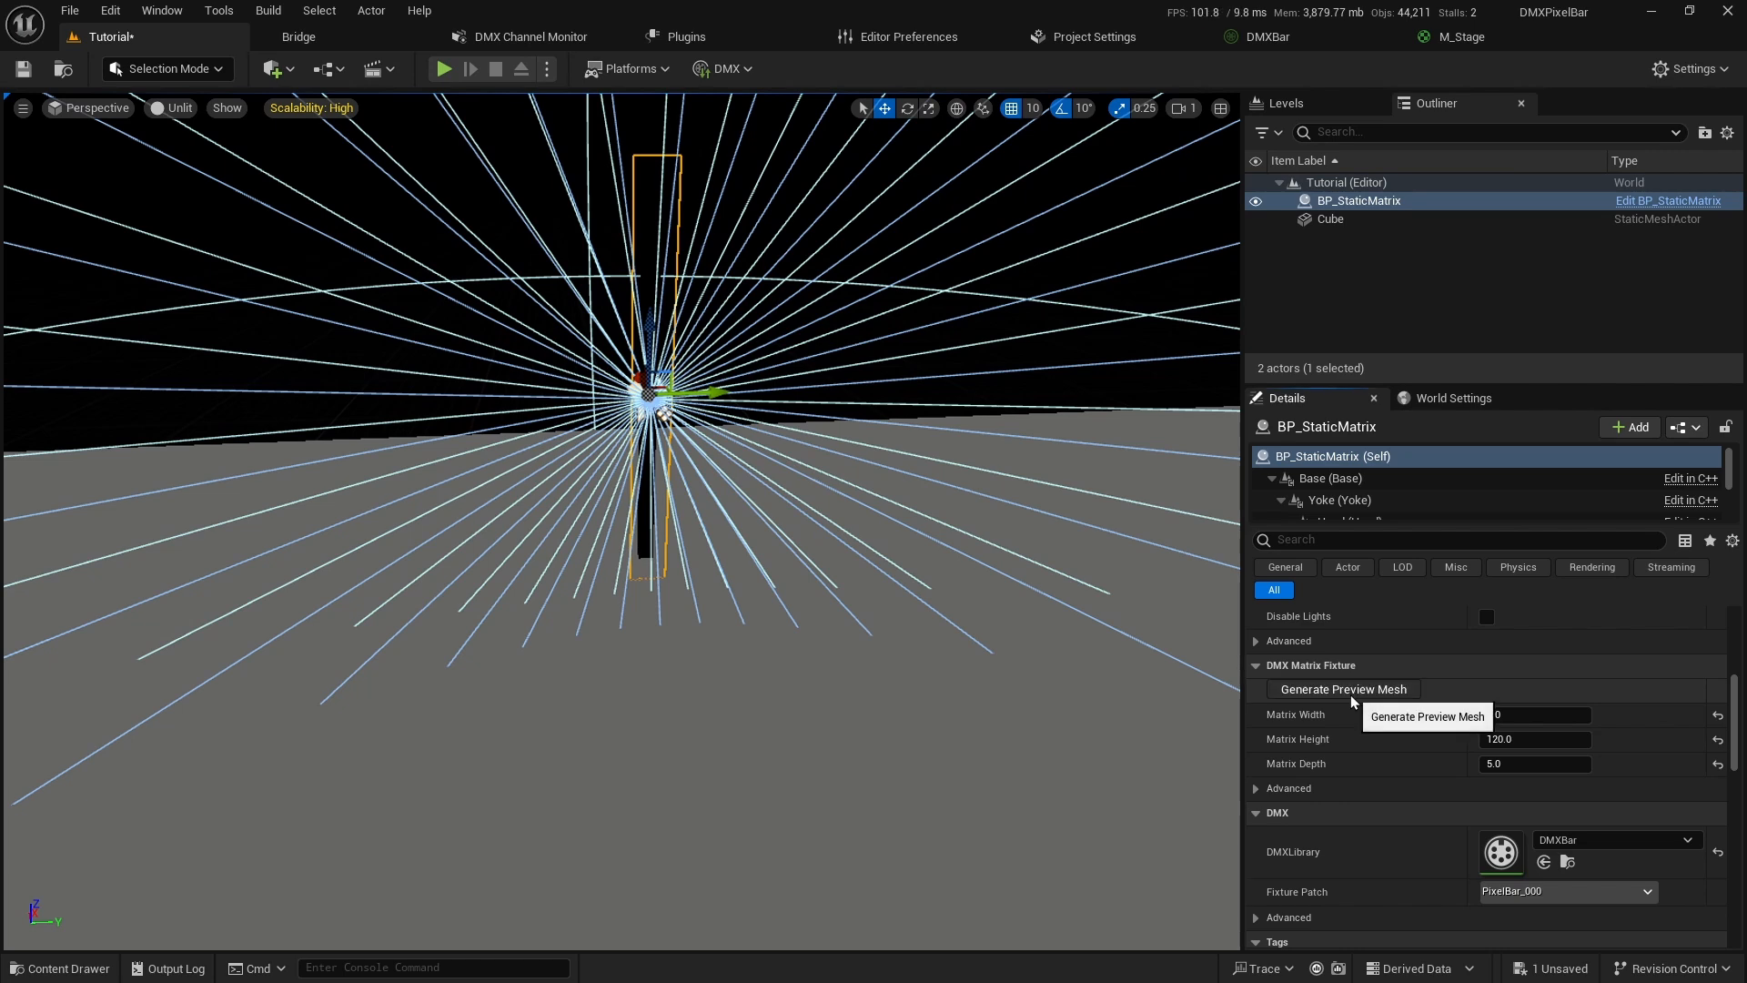
left_click(1374, 688)
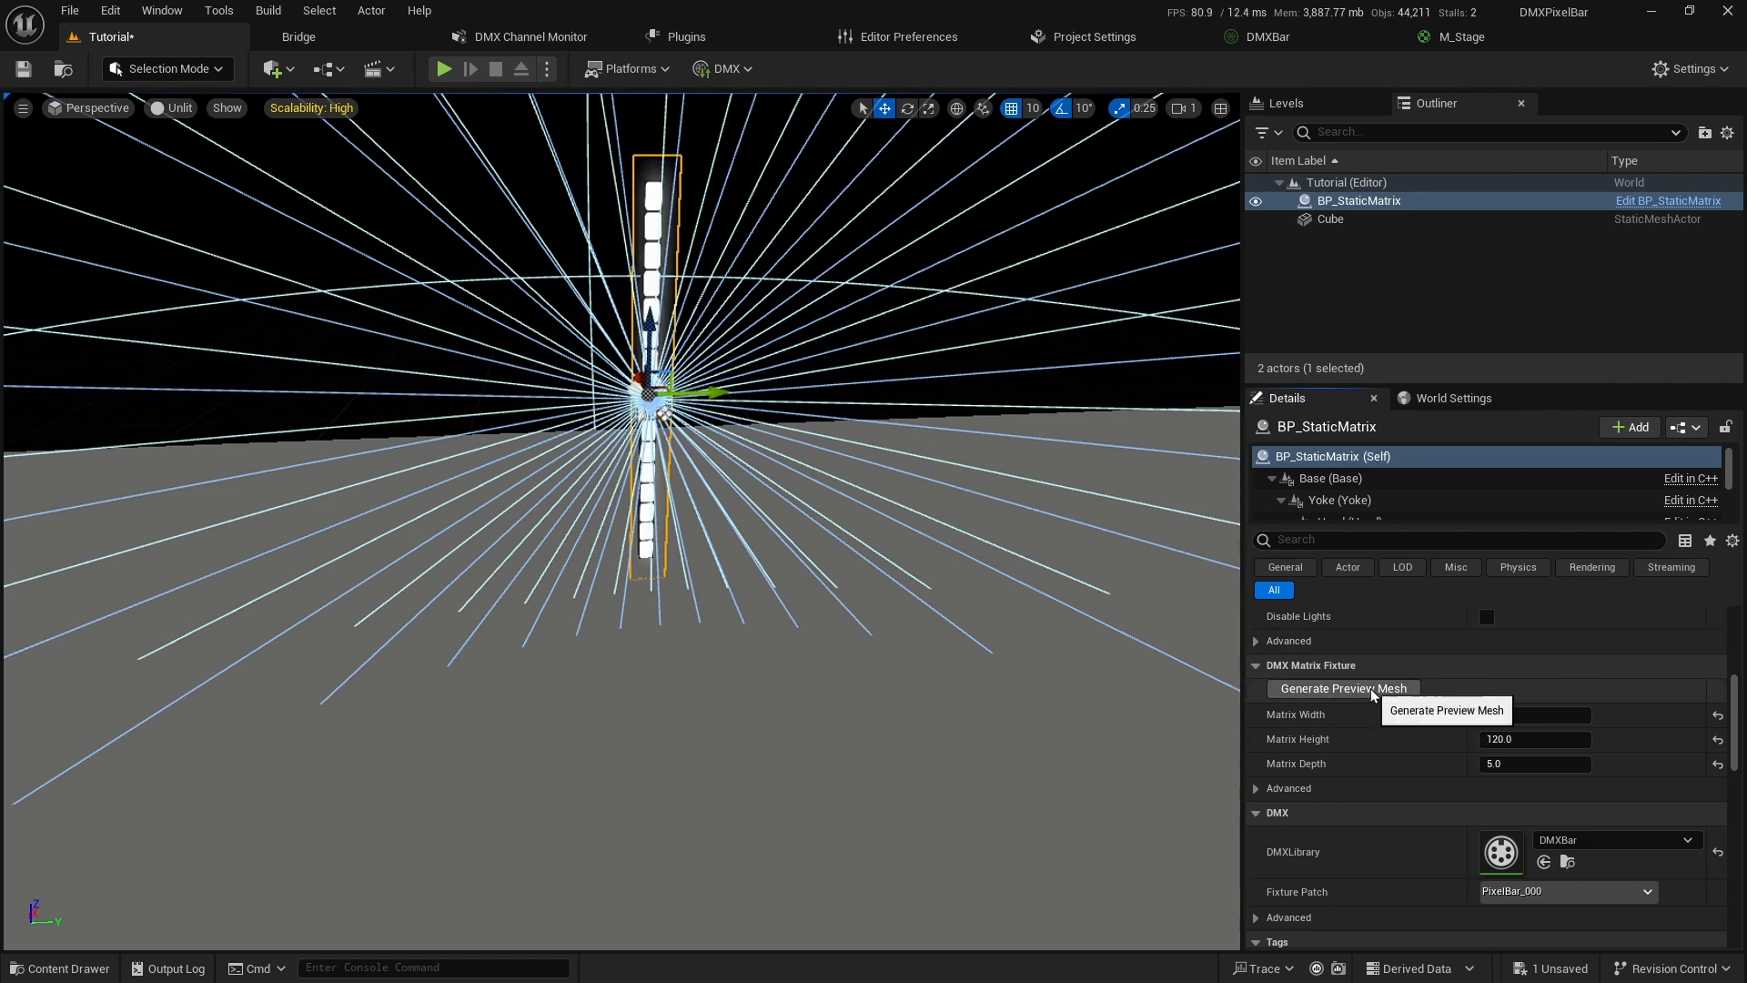
Set the fixture's Matrix Height to 100.
left_click(1536, 741)
type("100")
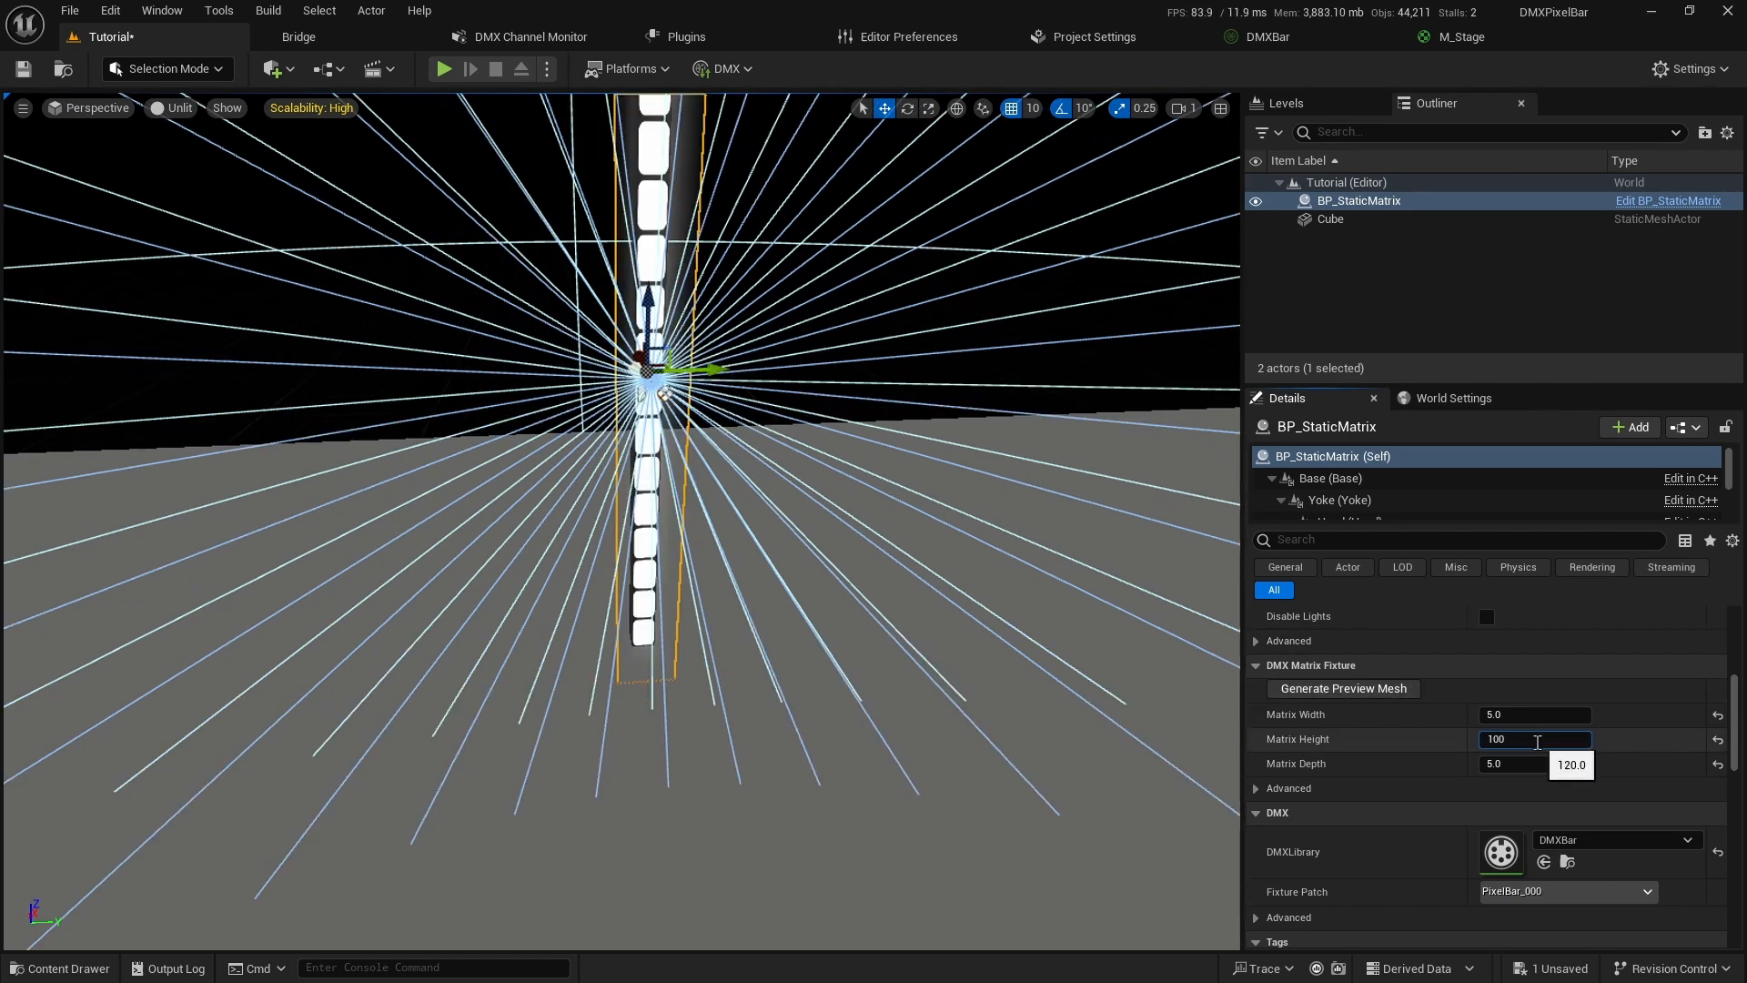
key("Return")
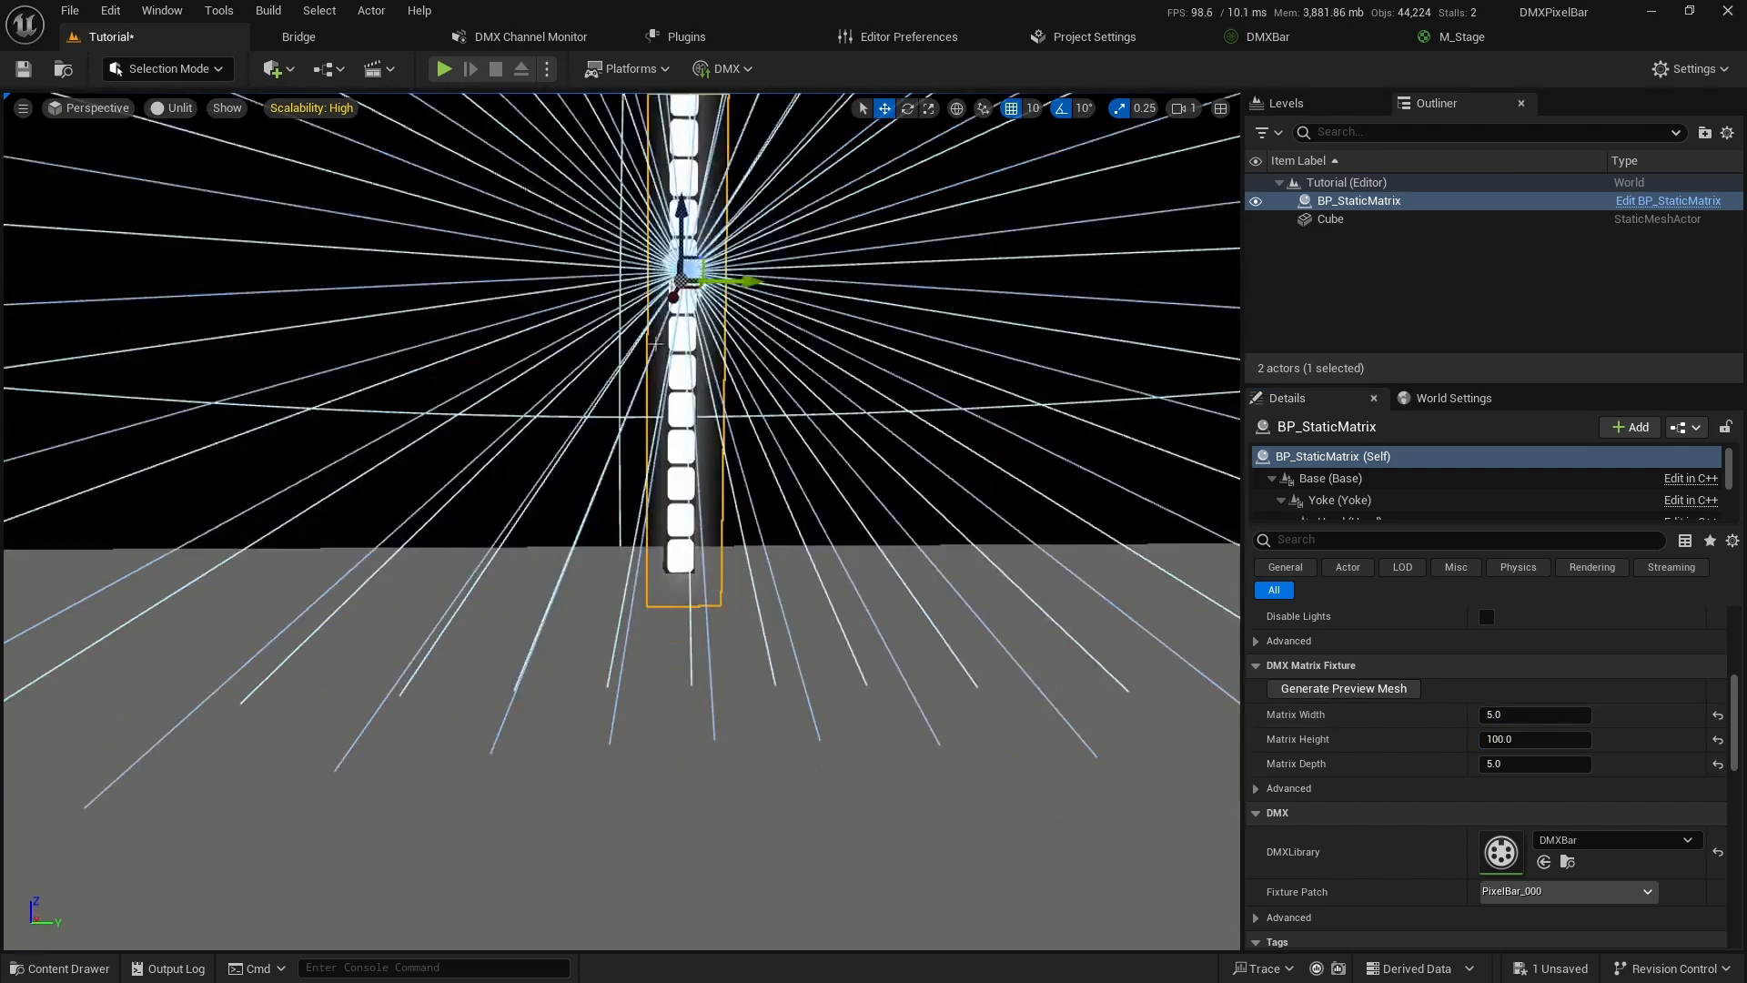
Select the static matrix fixture and examine the options offered for its Quality Level.
right_click_drag(623, 522, 783, 428)
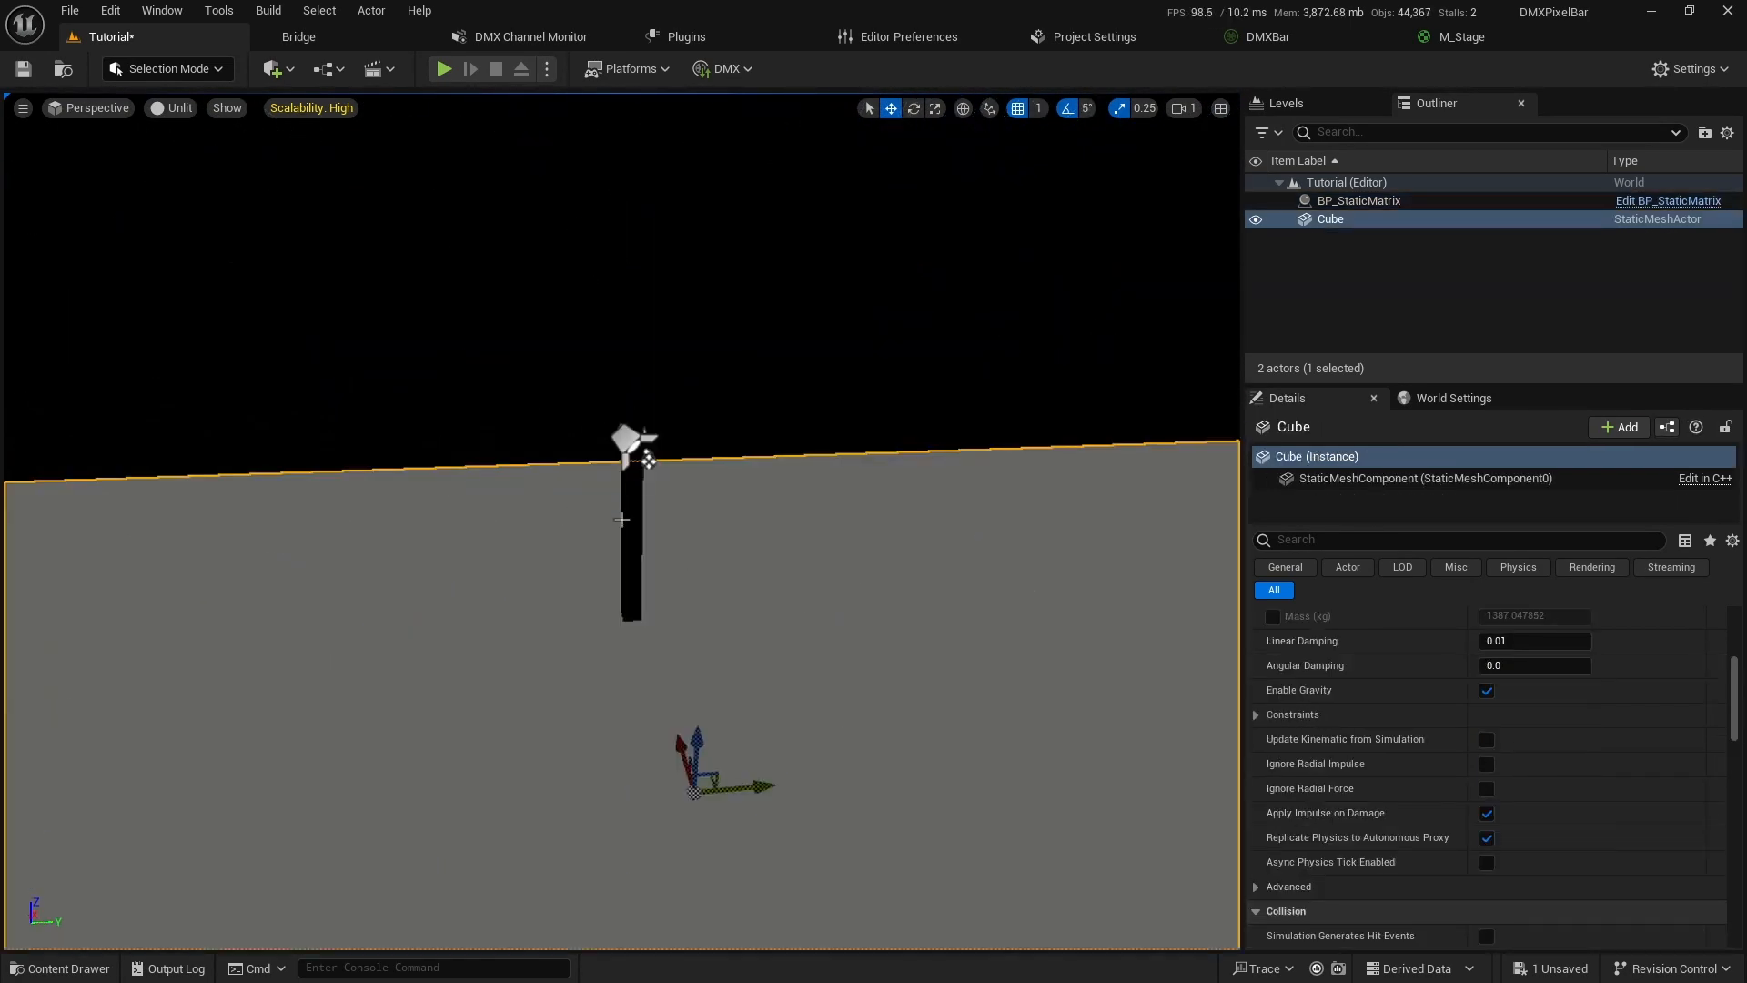
left_click(622, 518)
scroll(1446, 741, "up", 2)
scroll(1443, 753, "up", 2)
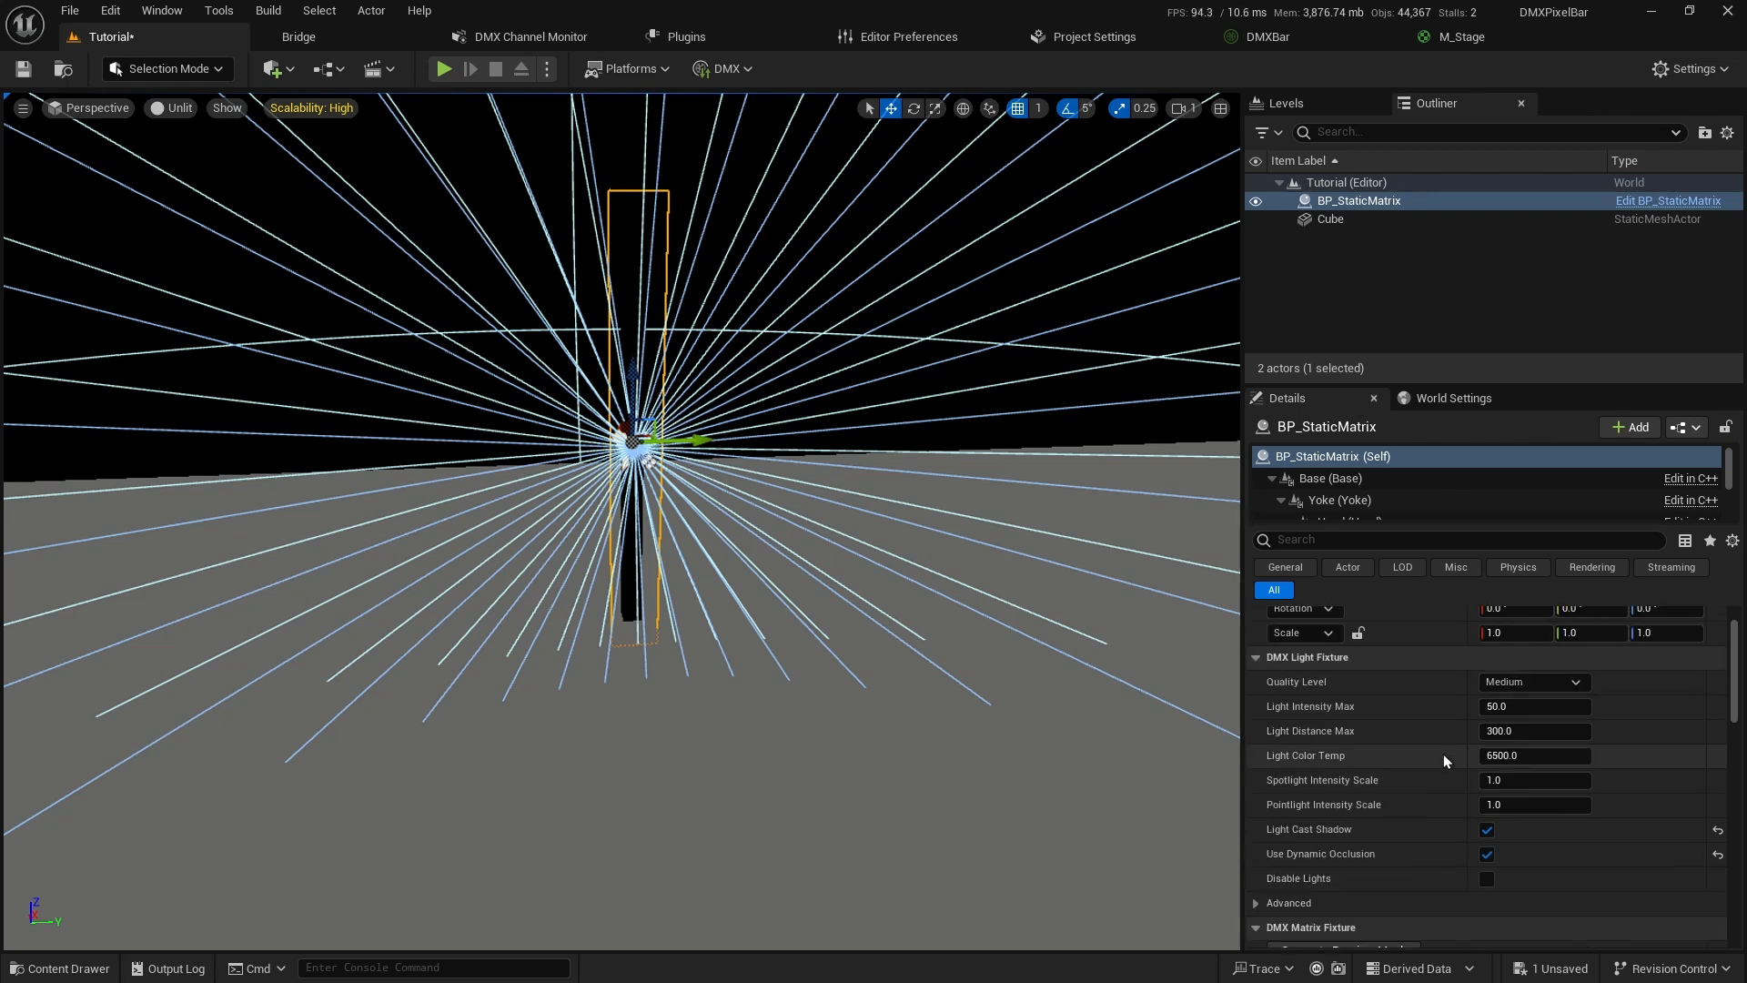
left_click(1537, 682)
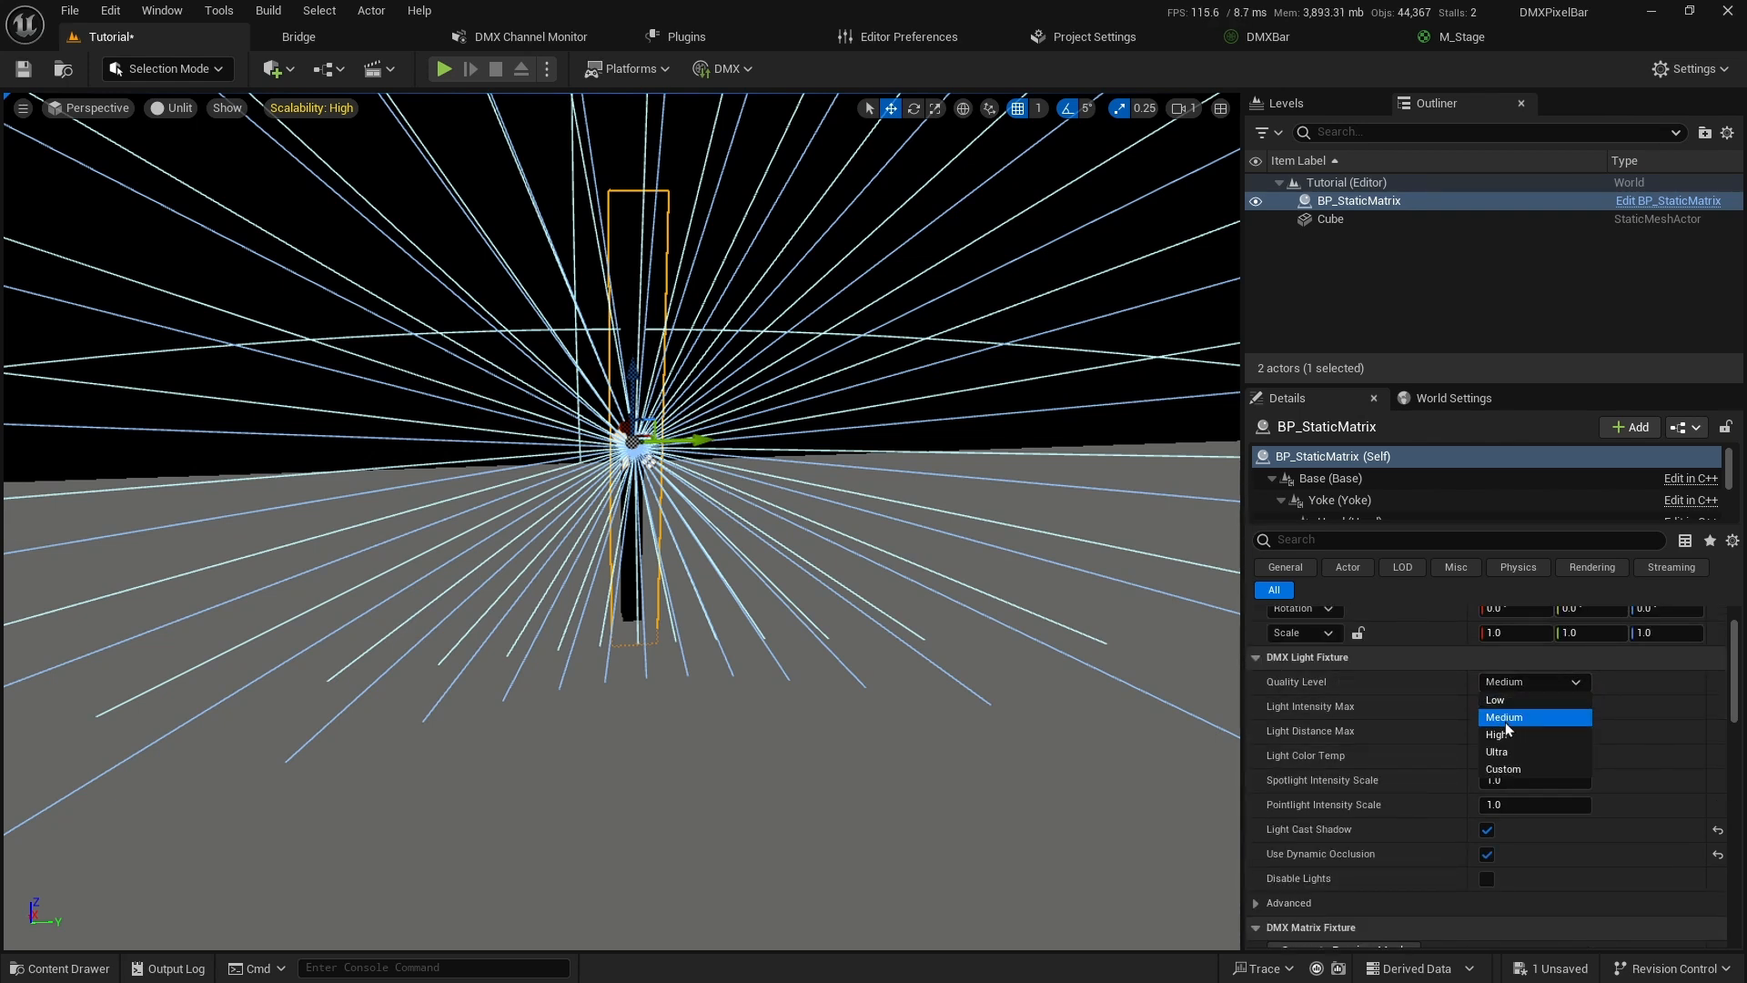
left_click(1515, 685)
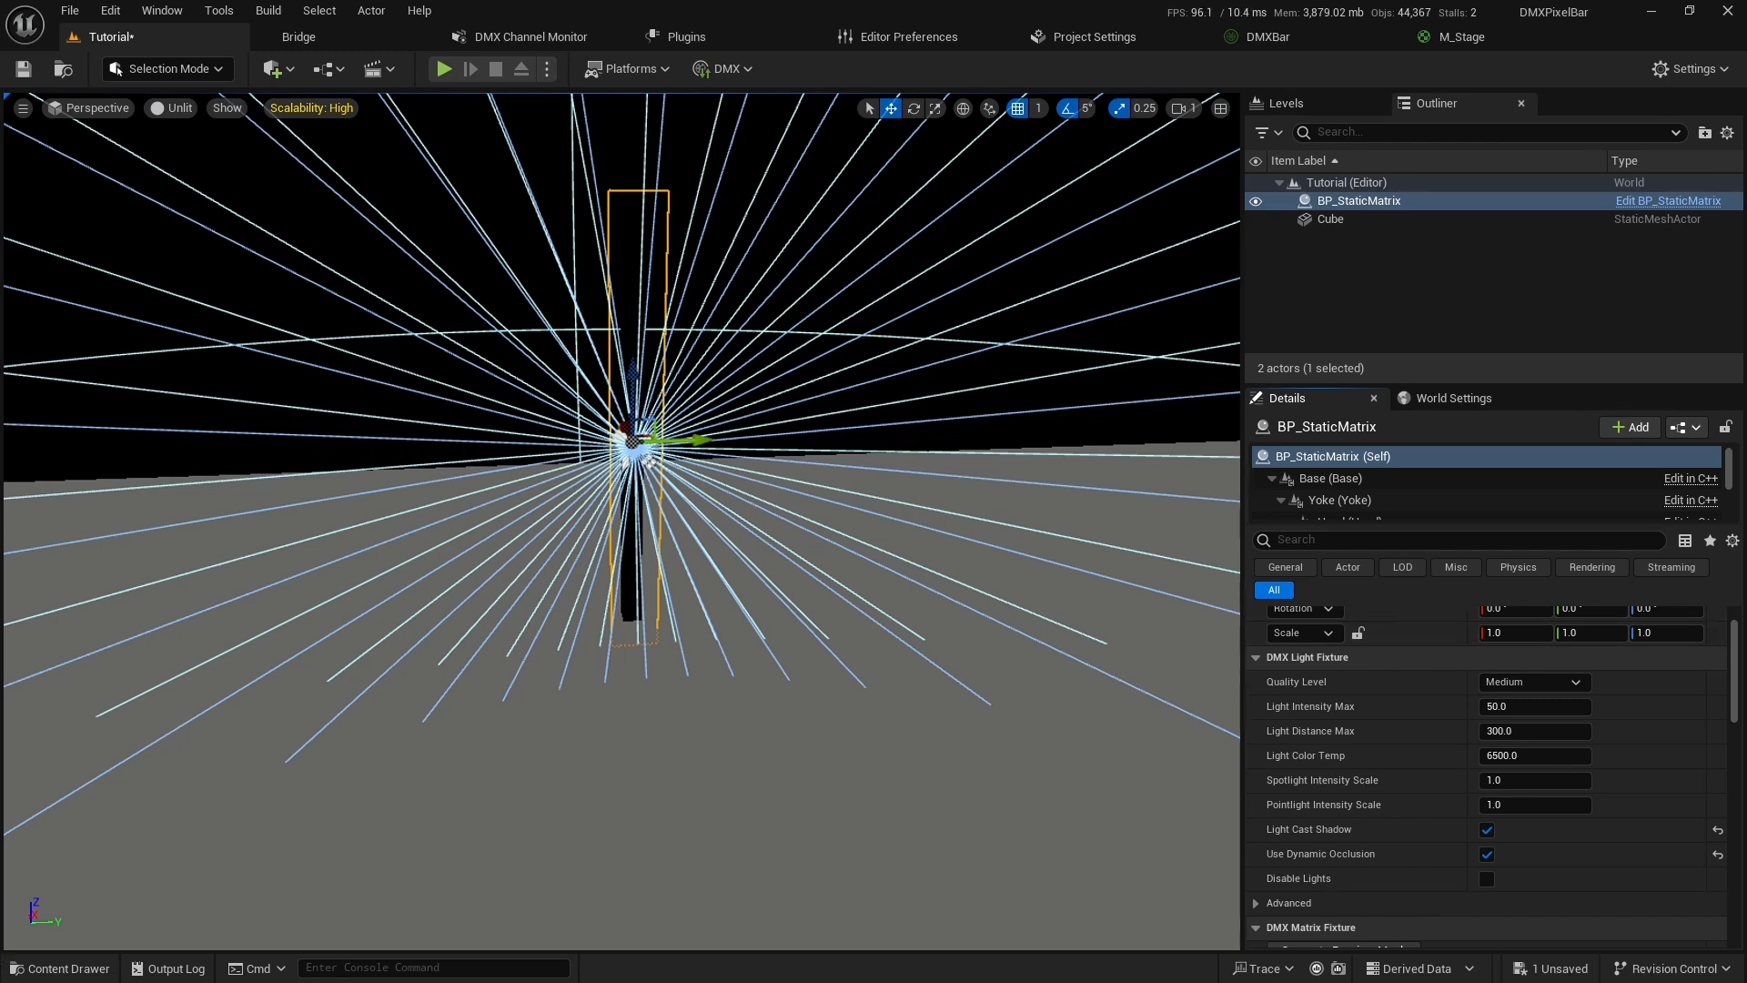
Create a DMX Control Console asset in the project's DMX content folder.
left_click(59, 969)
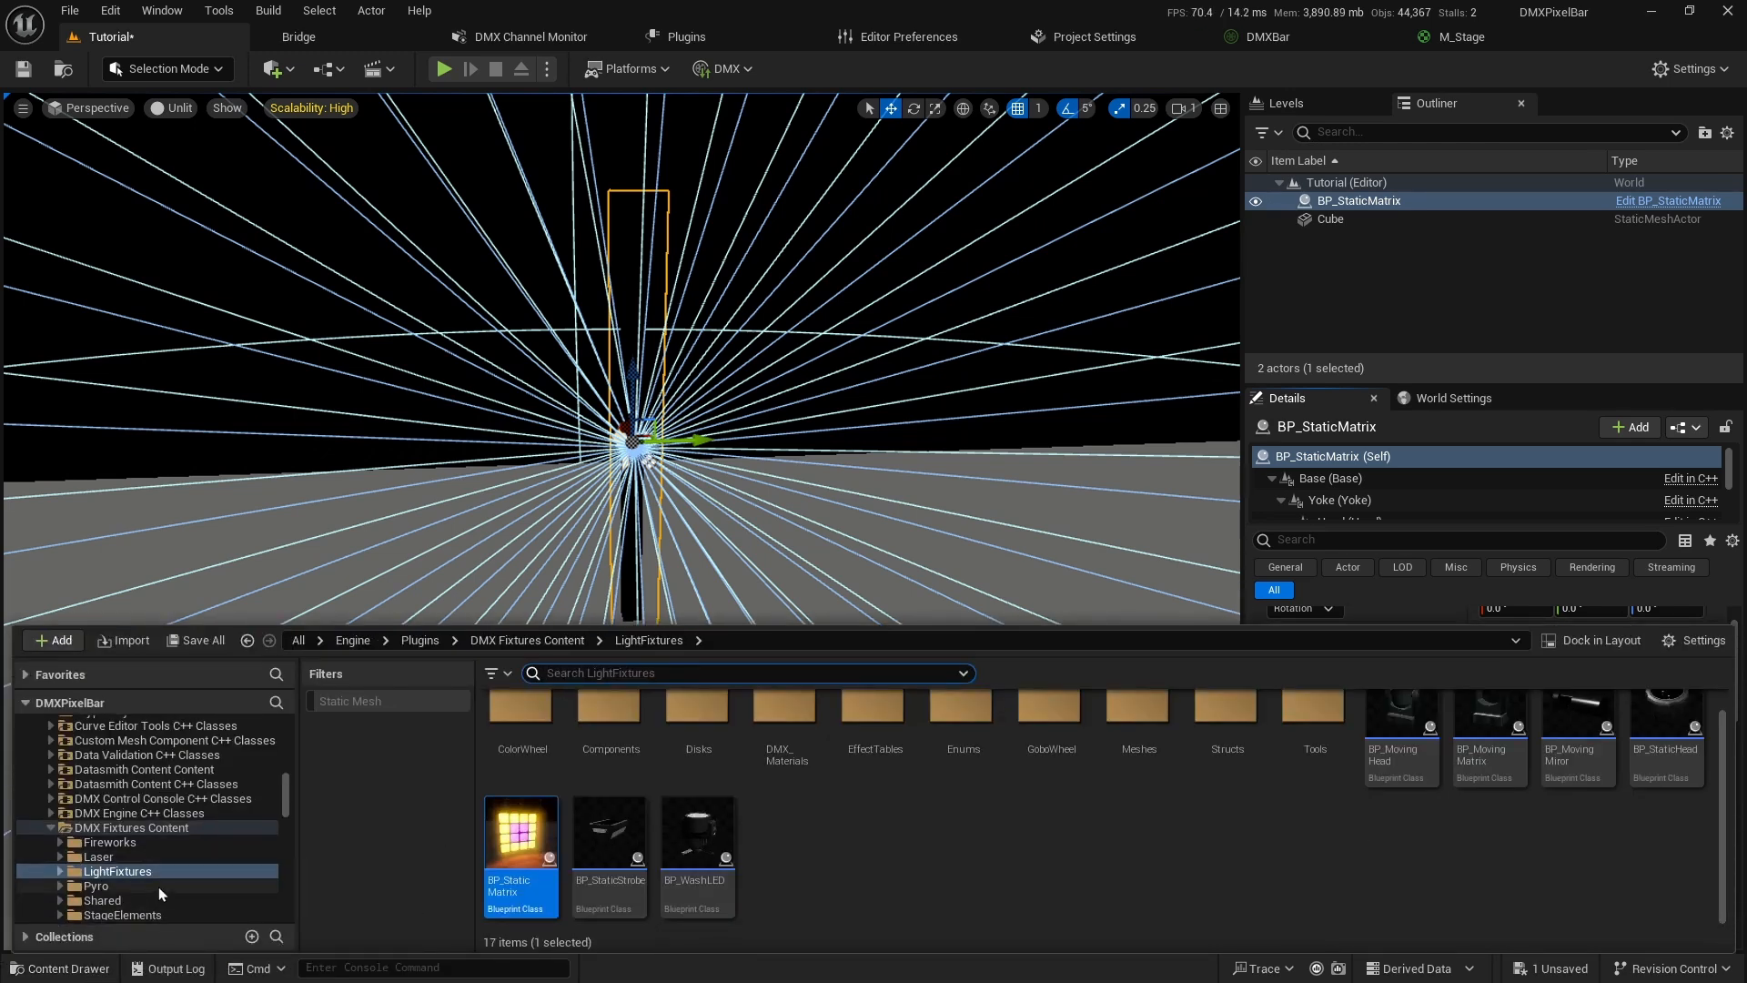
scroll(159, 881, "up", 15)
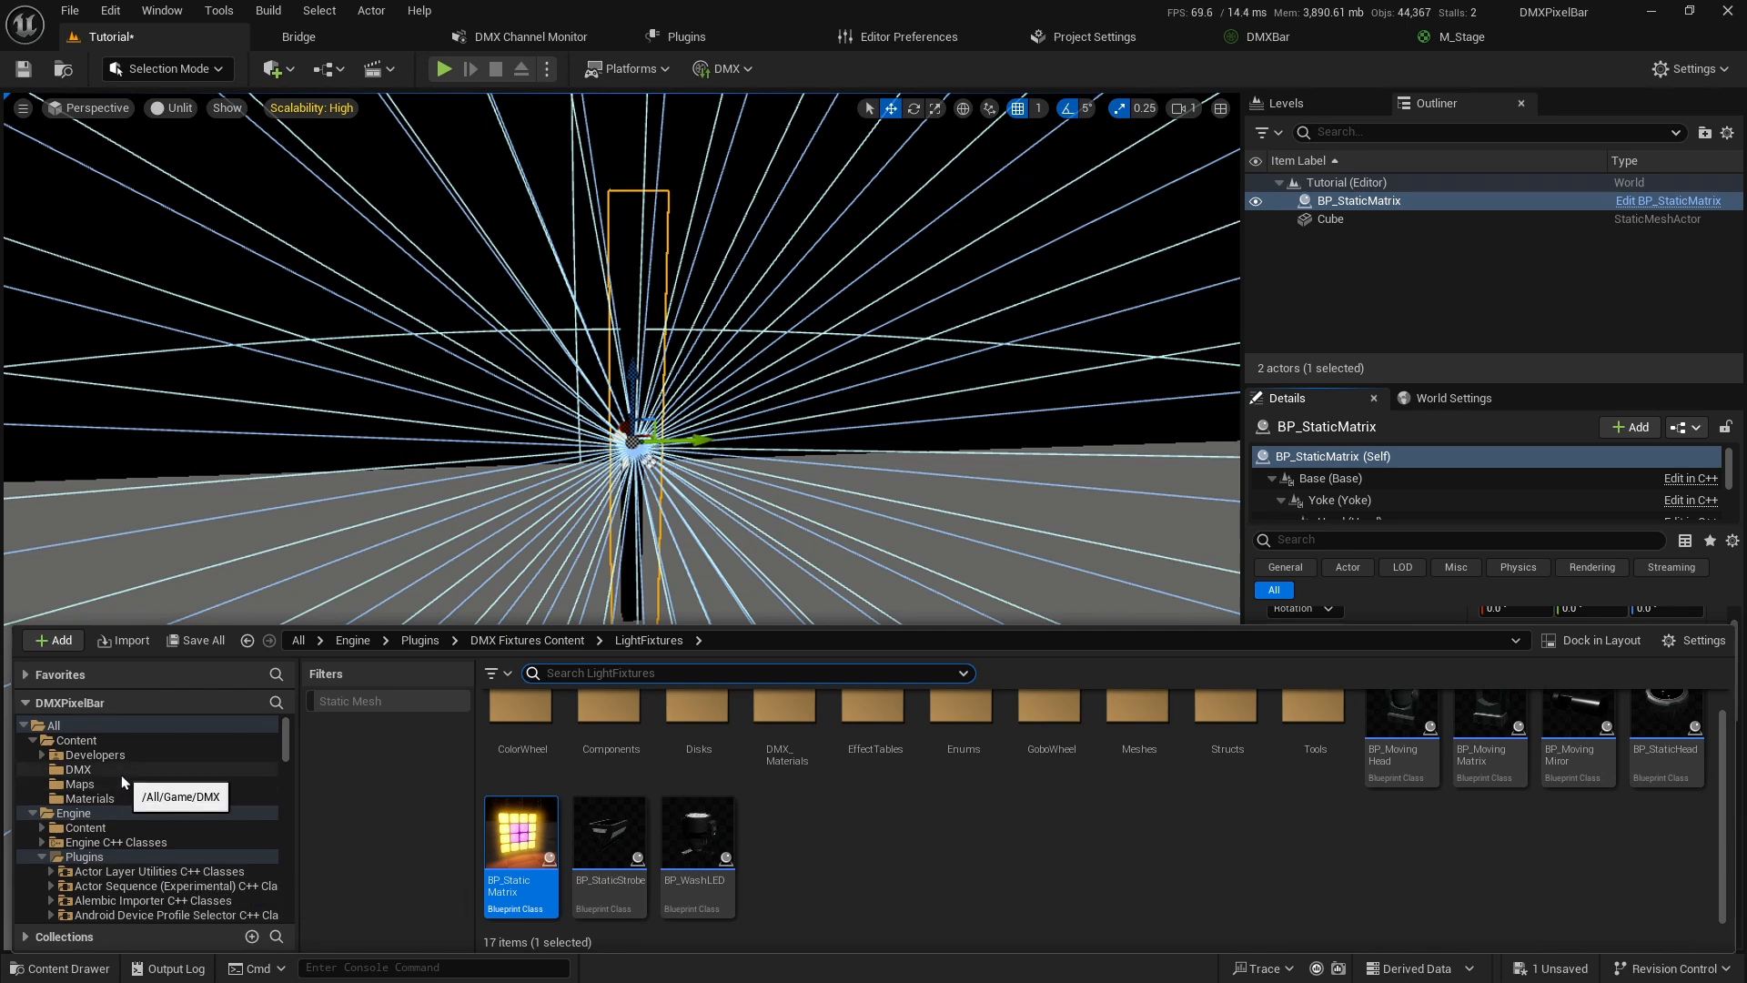
left_click(122, 771)
right_click(679, 744)
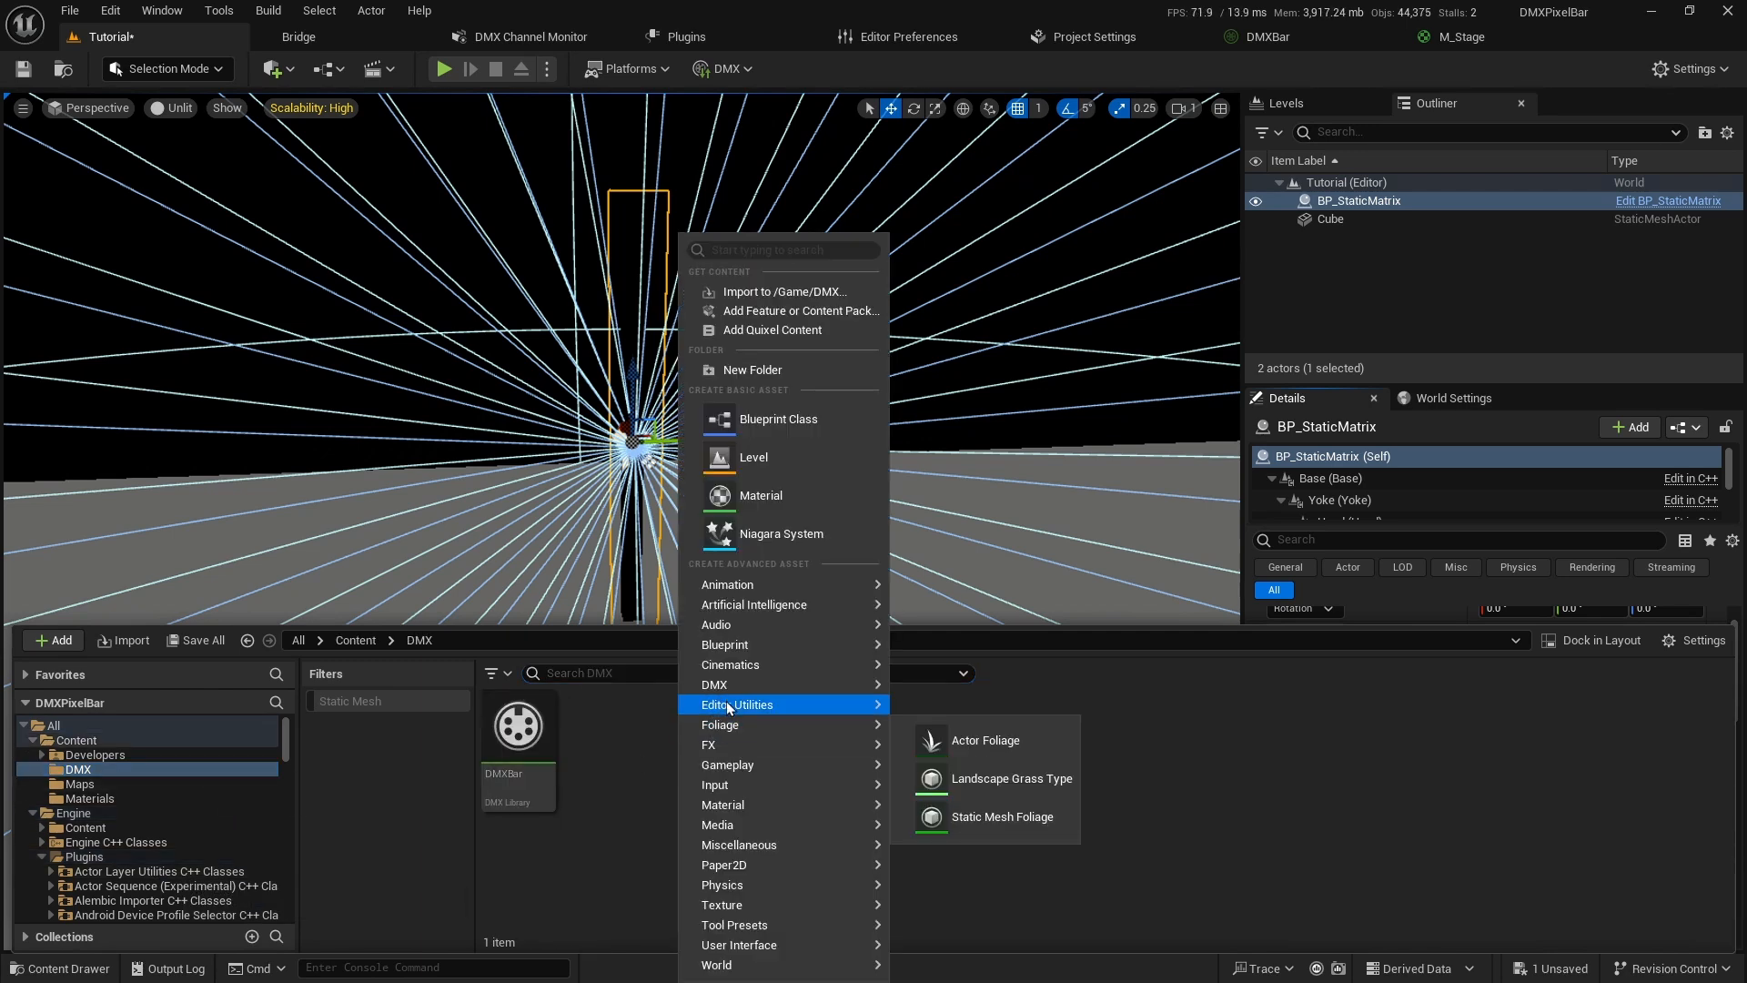
mouse_move(734, 692)
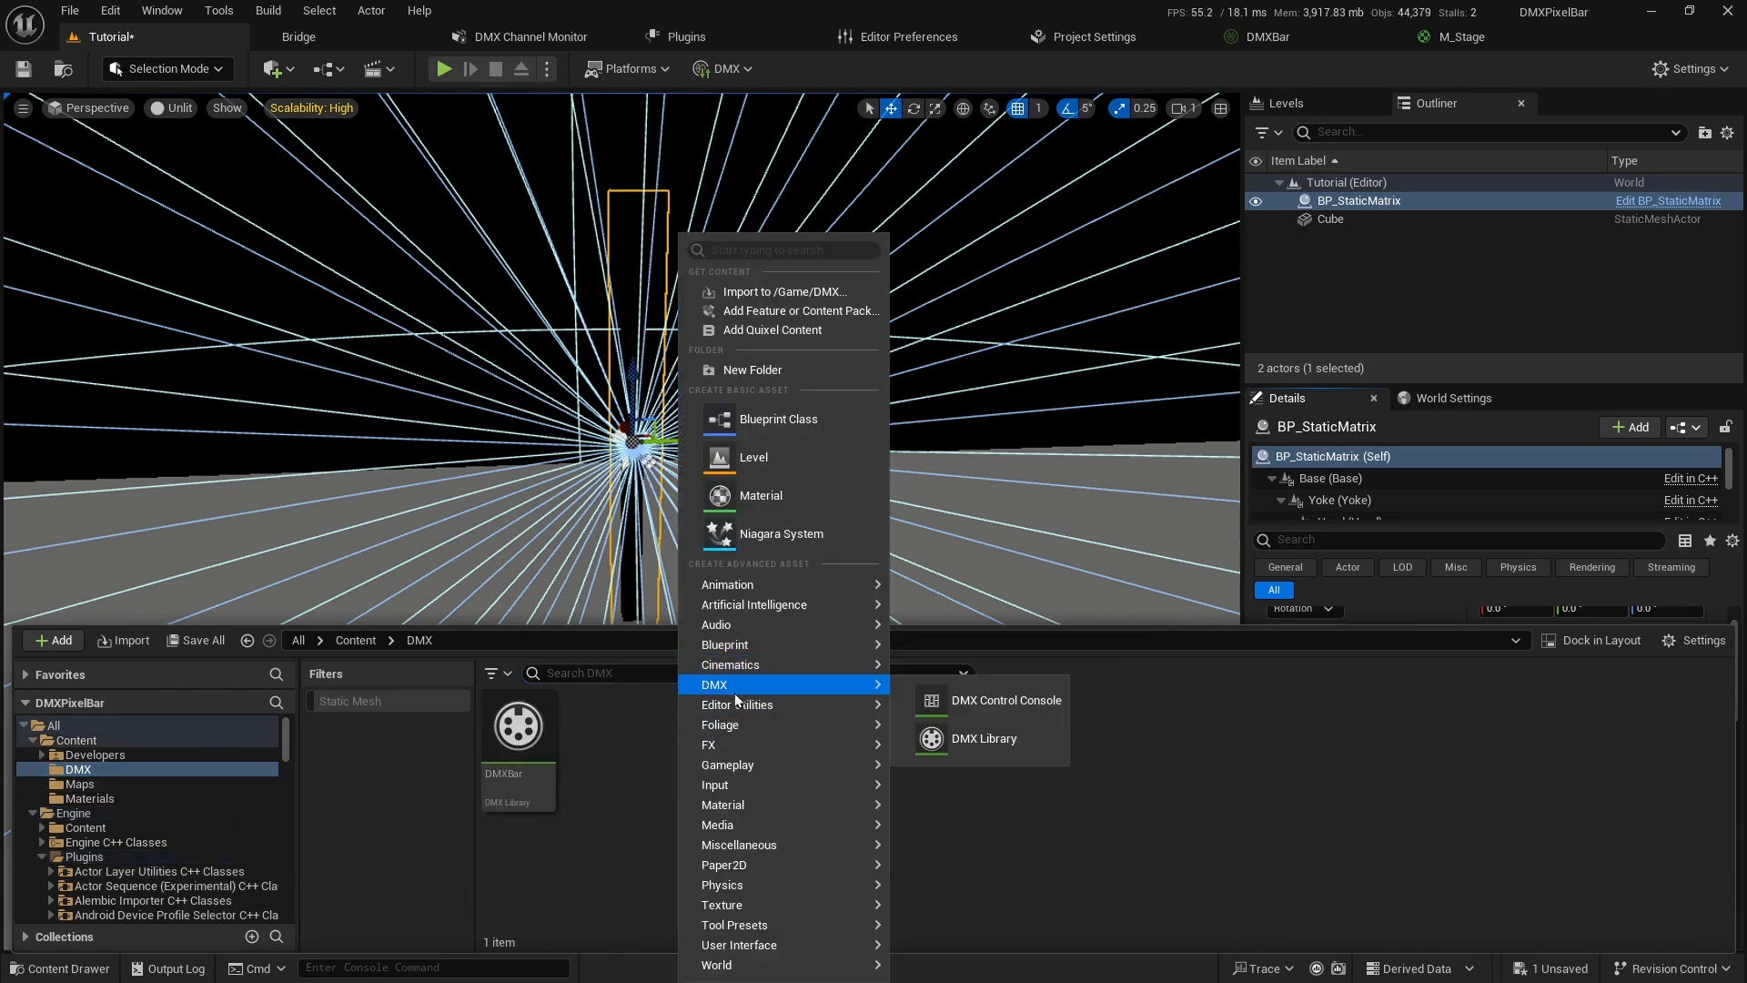
left_click(996, 701)
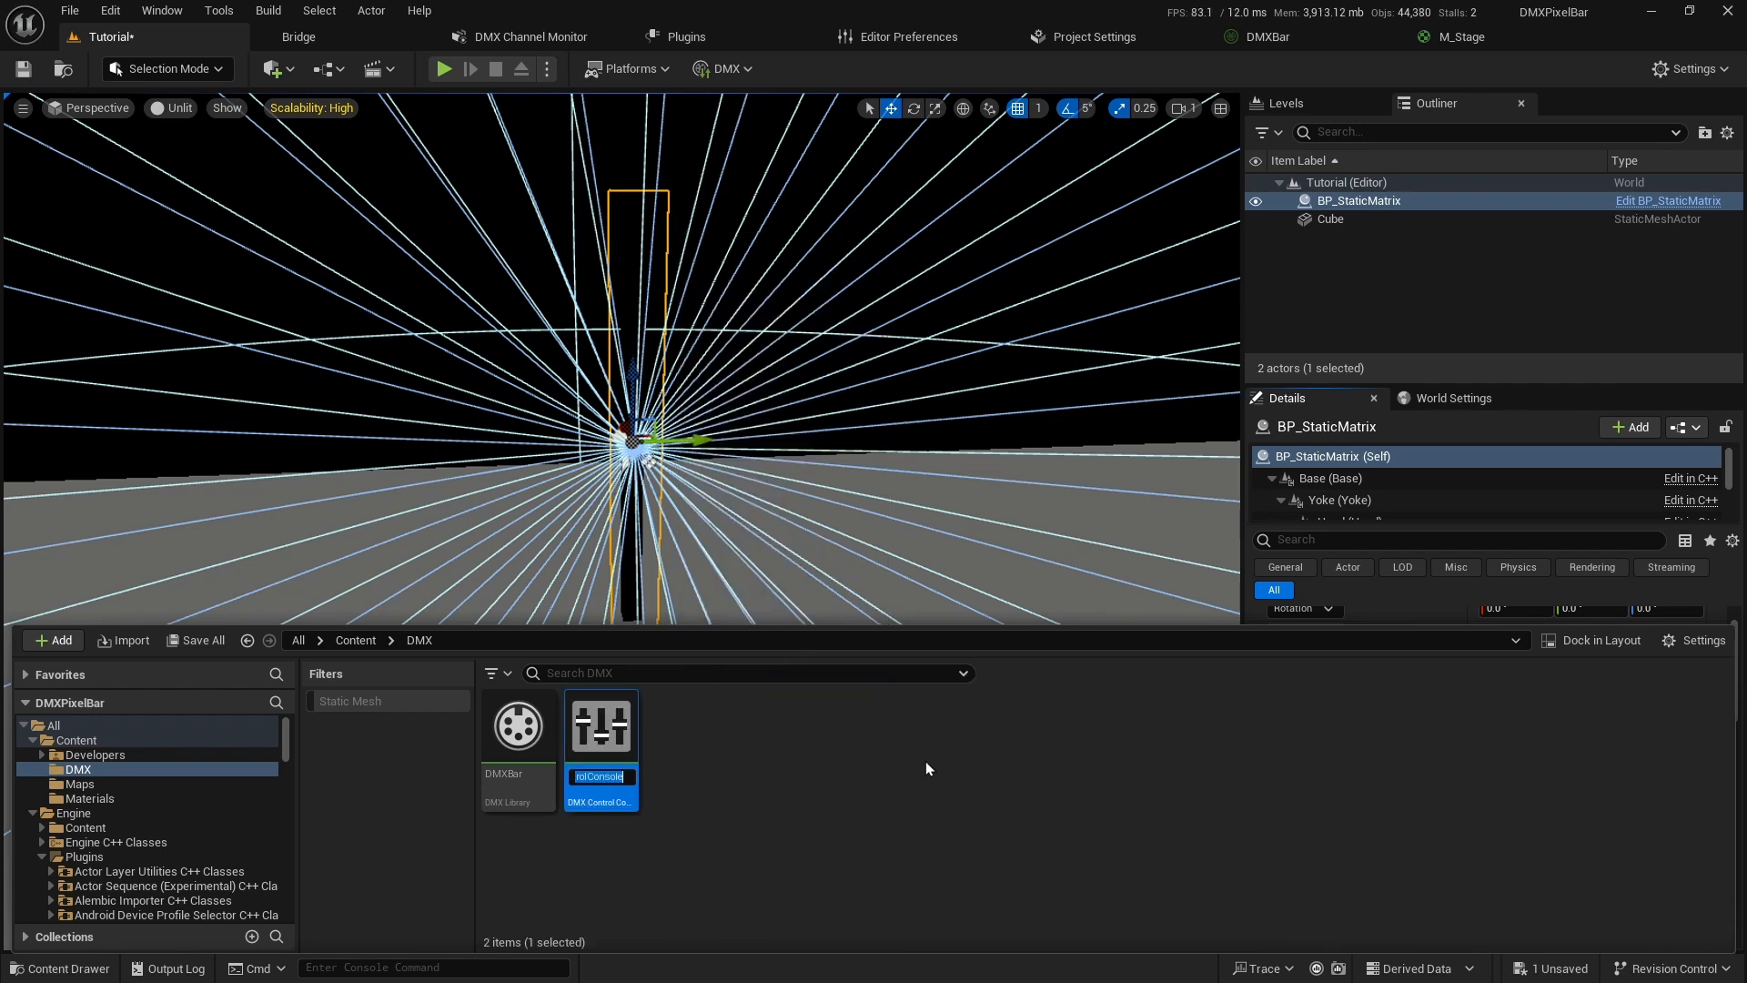
Name the new control console asset PixelBarControlConsole.
type("P")
type("x")
type("ixelBar")
type("ControlCo")
type("nsole")
key("Return")
Open PixelBarControlConsole and assign the DMXBar library to it.
double_click(601, 733)
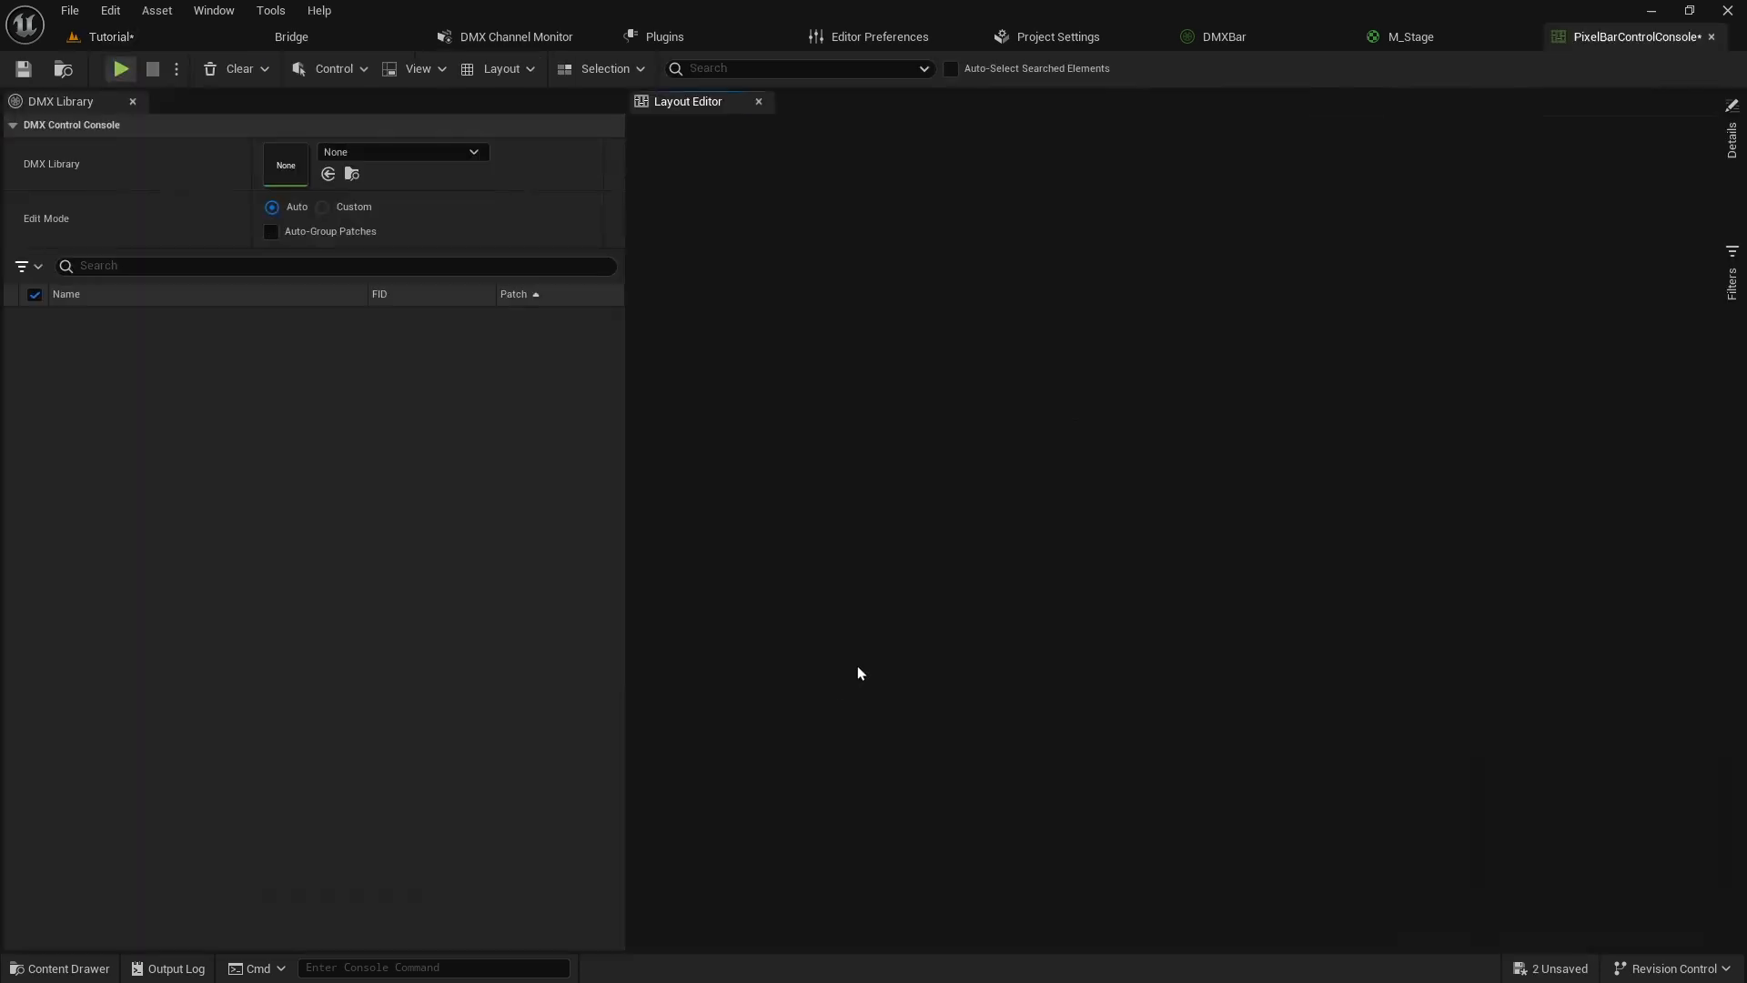
left_click(405, 153)
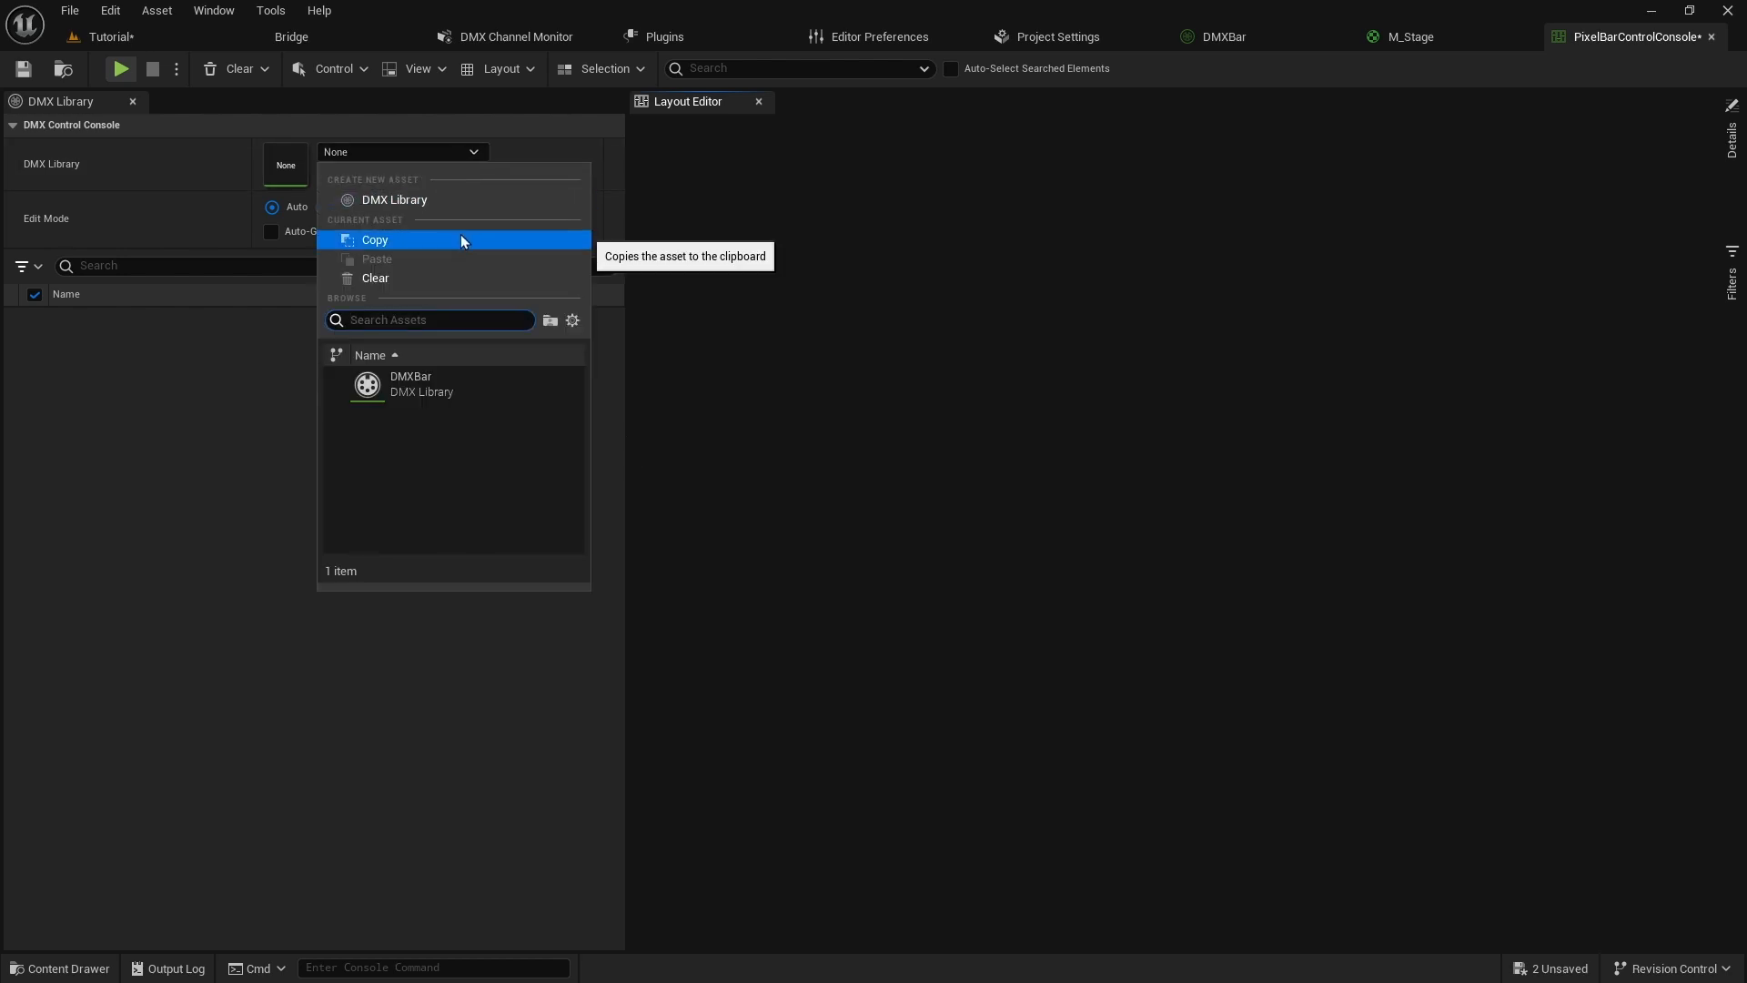
left_click(449, 390)
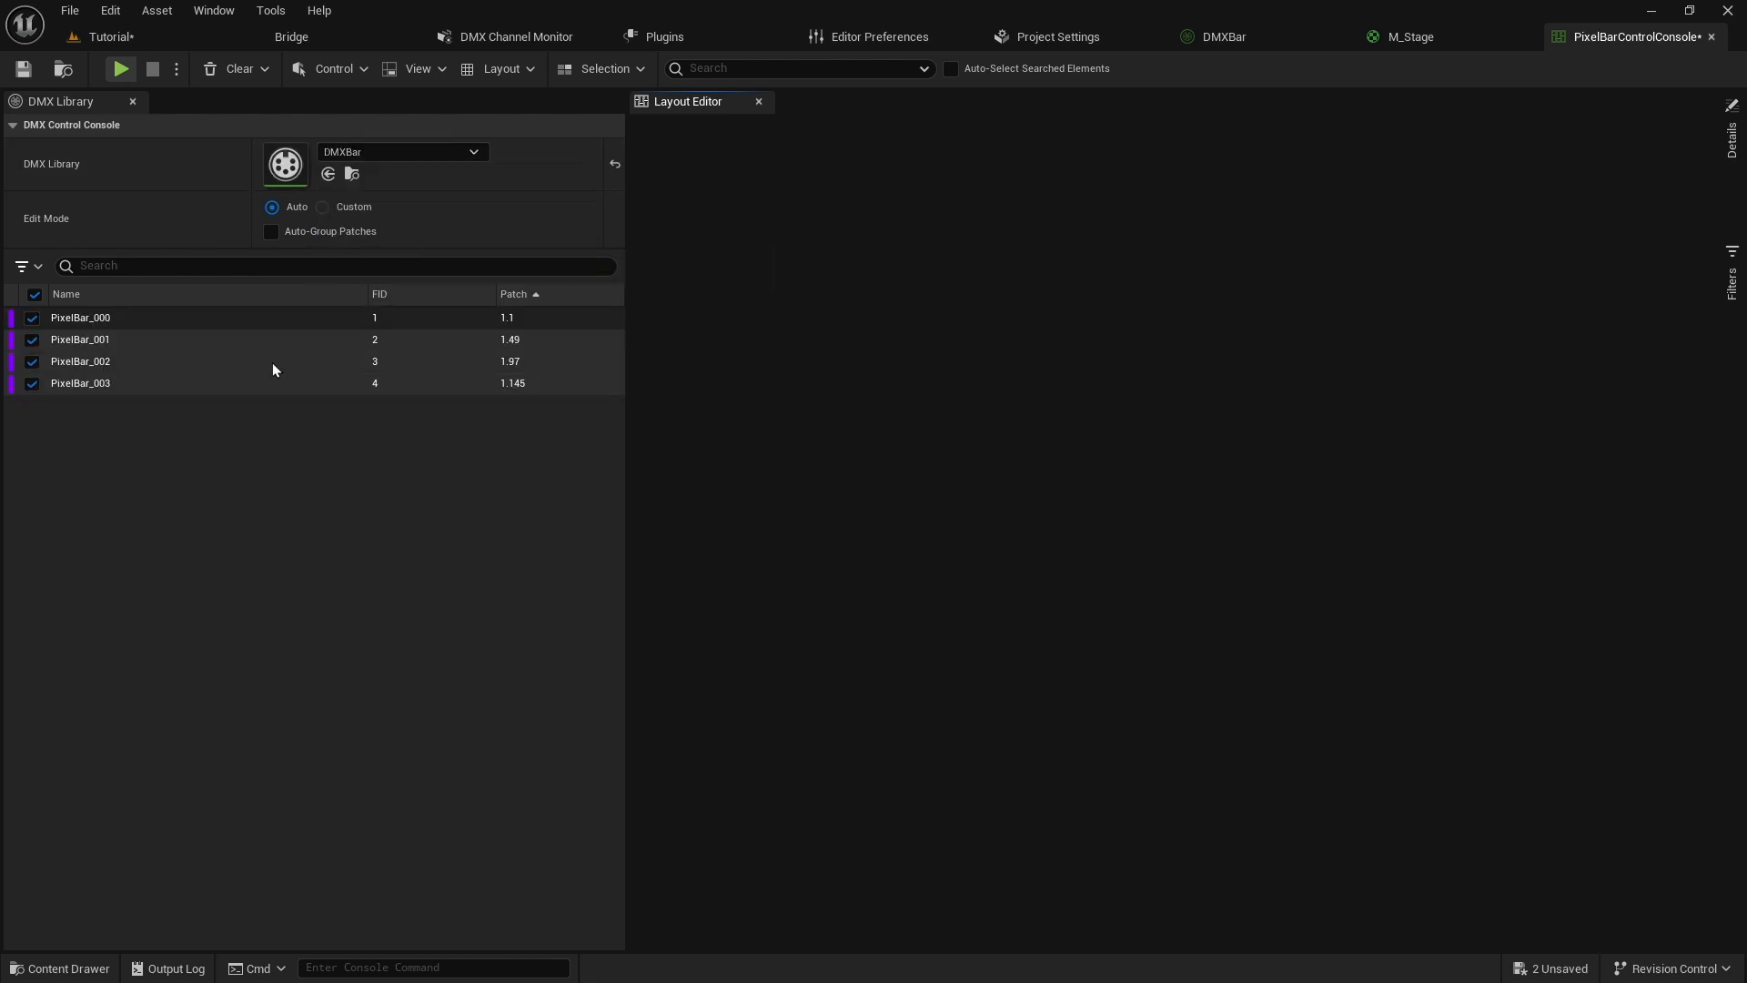
Look through the four PixelBar patches in the control console and their red, green and blue faders per pixel.
left_click(166, 319)
left_click(153, 342)
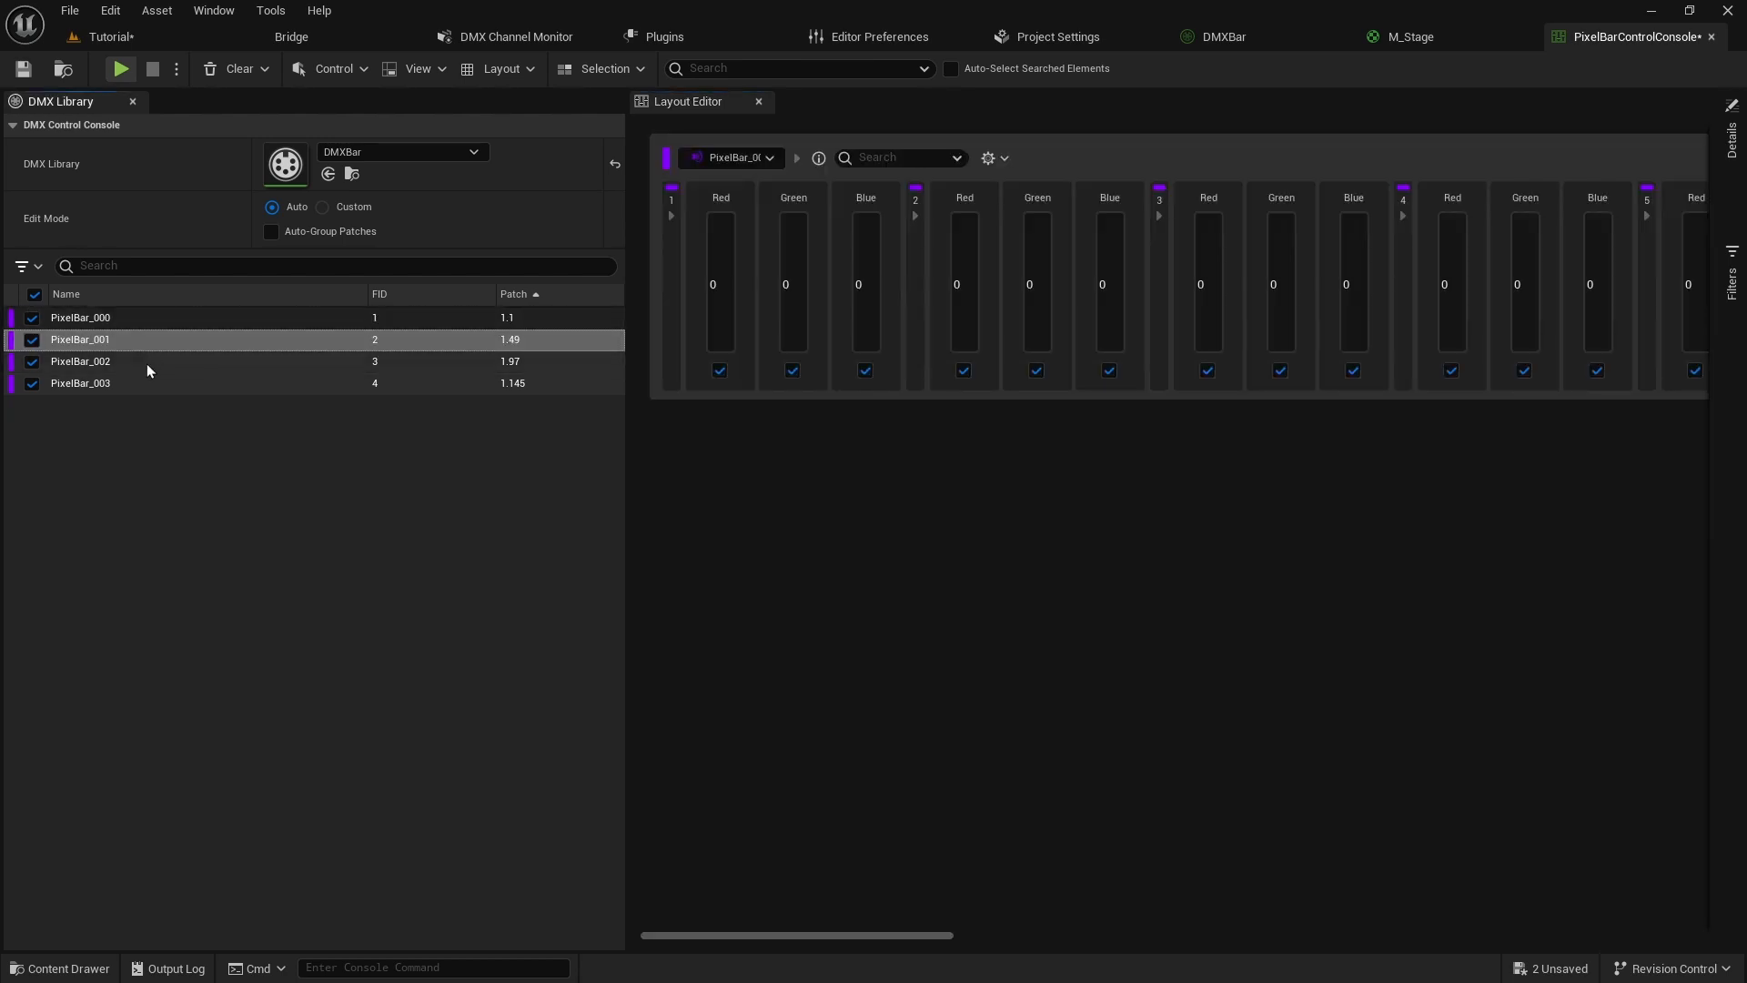
left_click(148, 363)
left_click(61, 384)
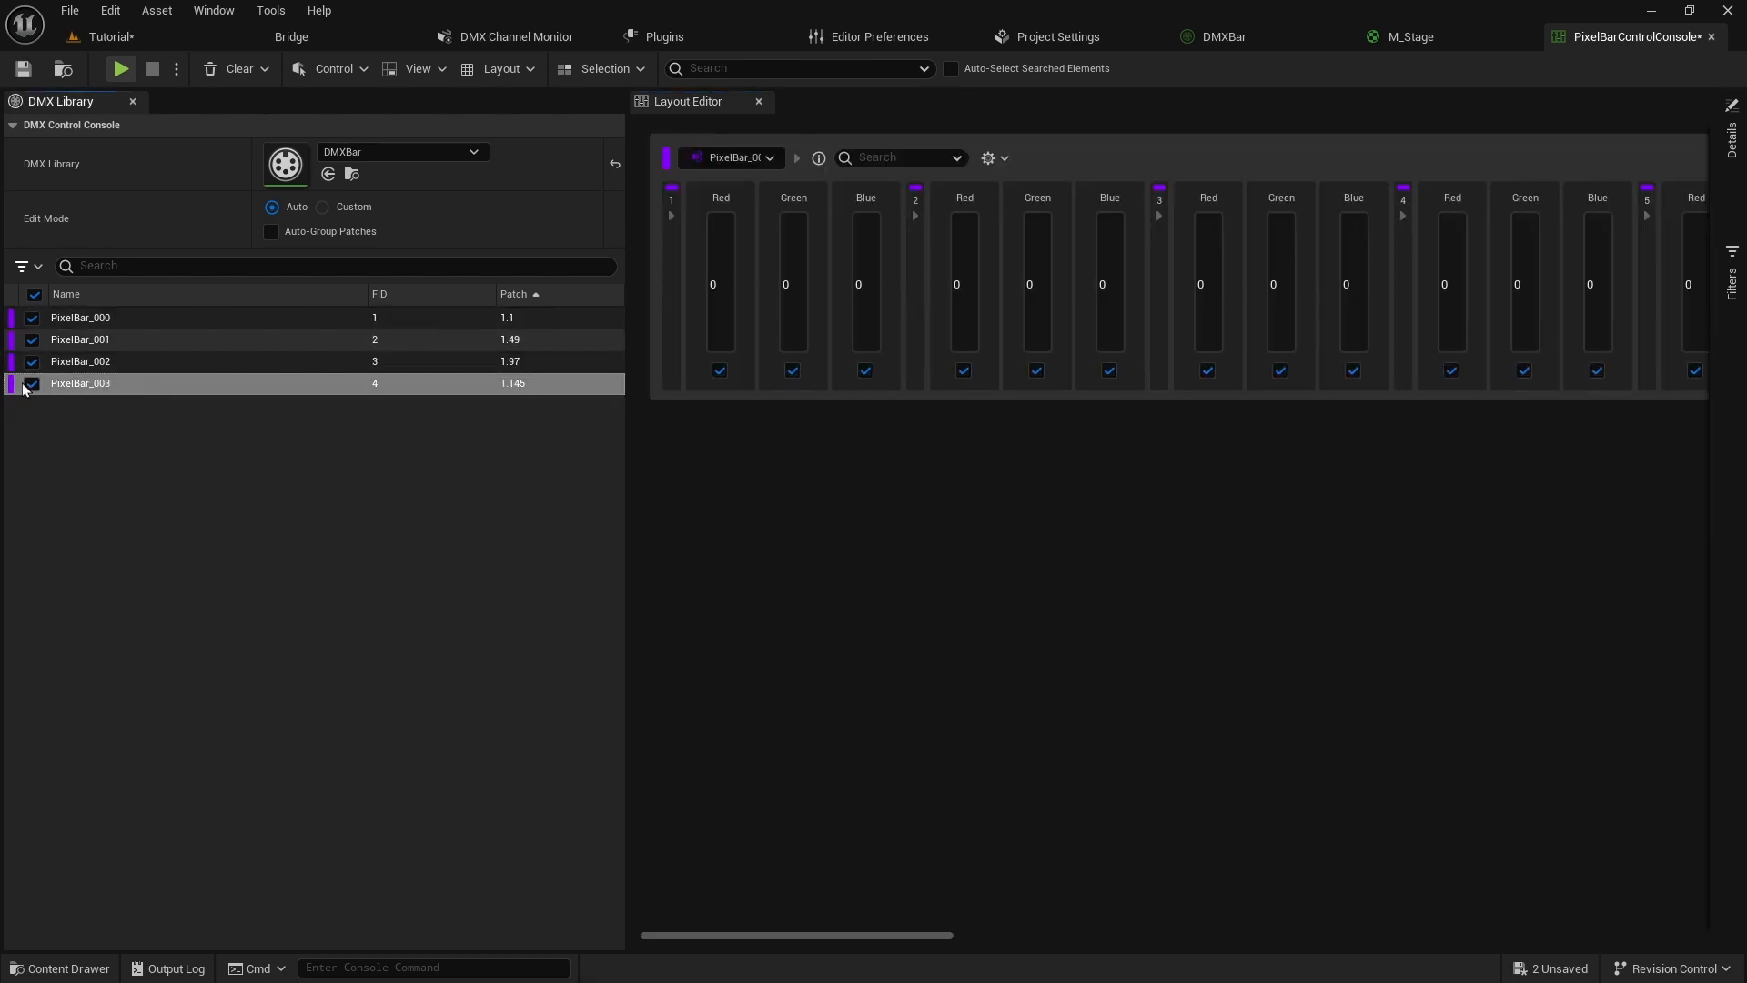
left_click(38, 362)
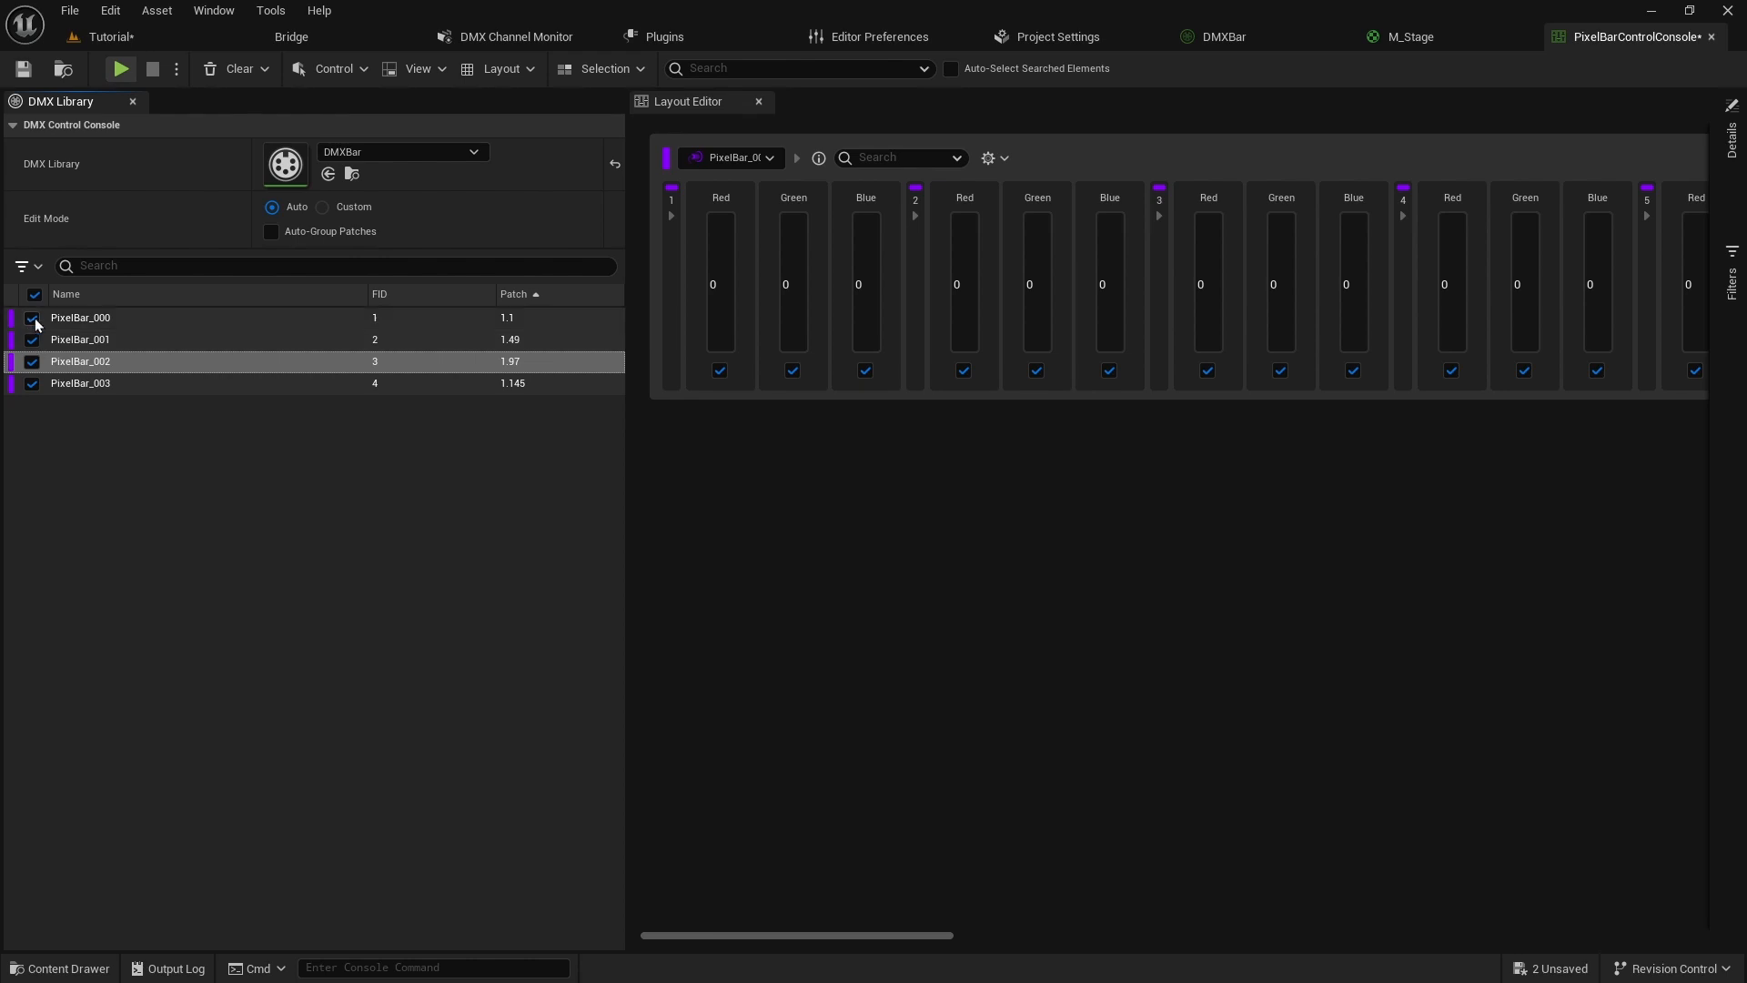
left_click(85, 324)
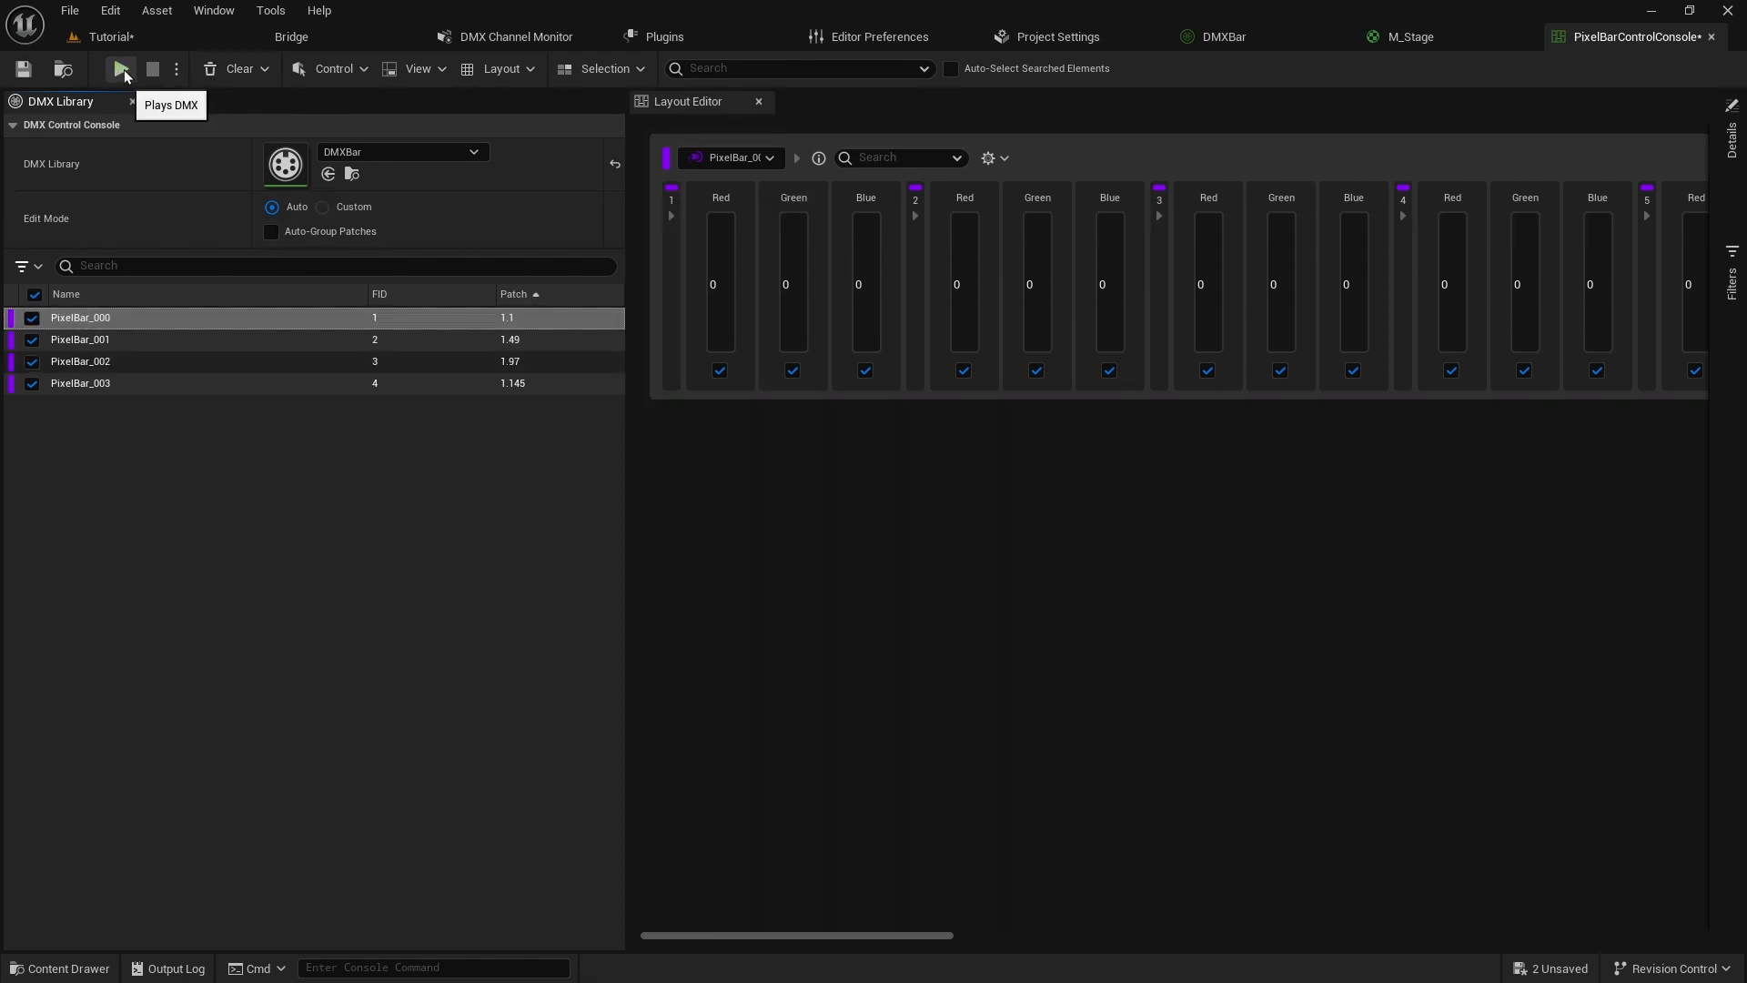
Start DMX playback in the console, detach it as a floating window over the level and close the M_Stage material.
left_click(121, 70)
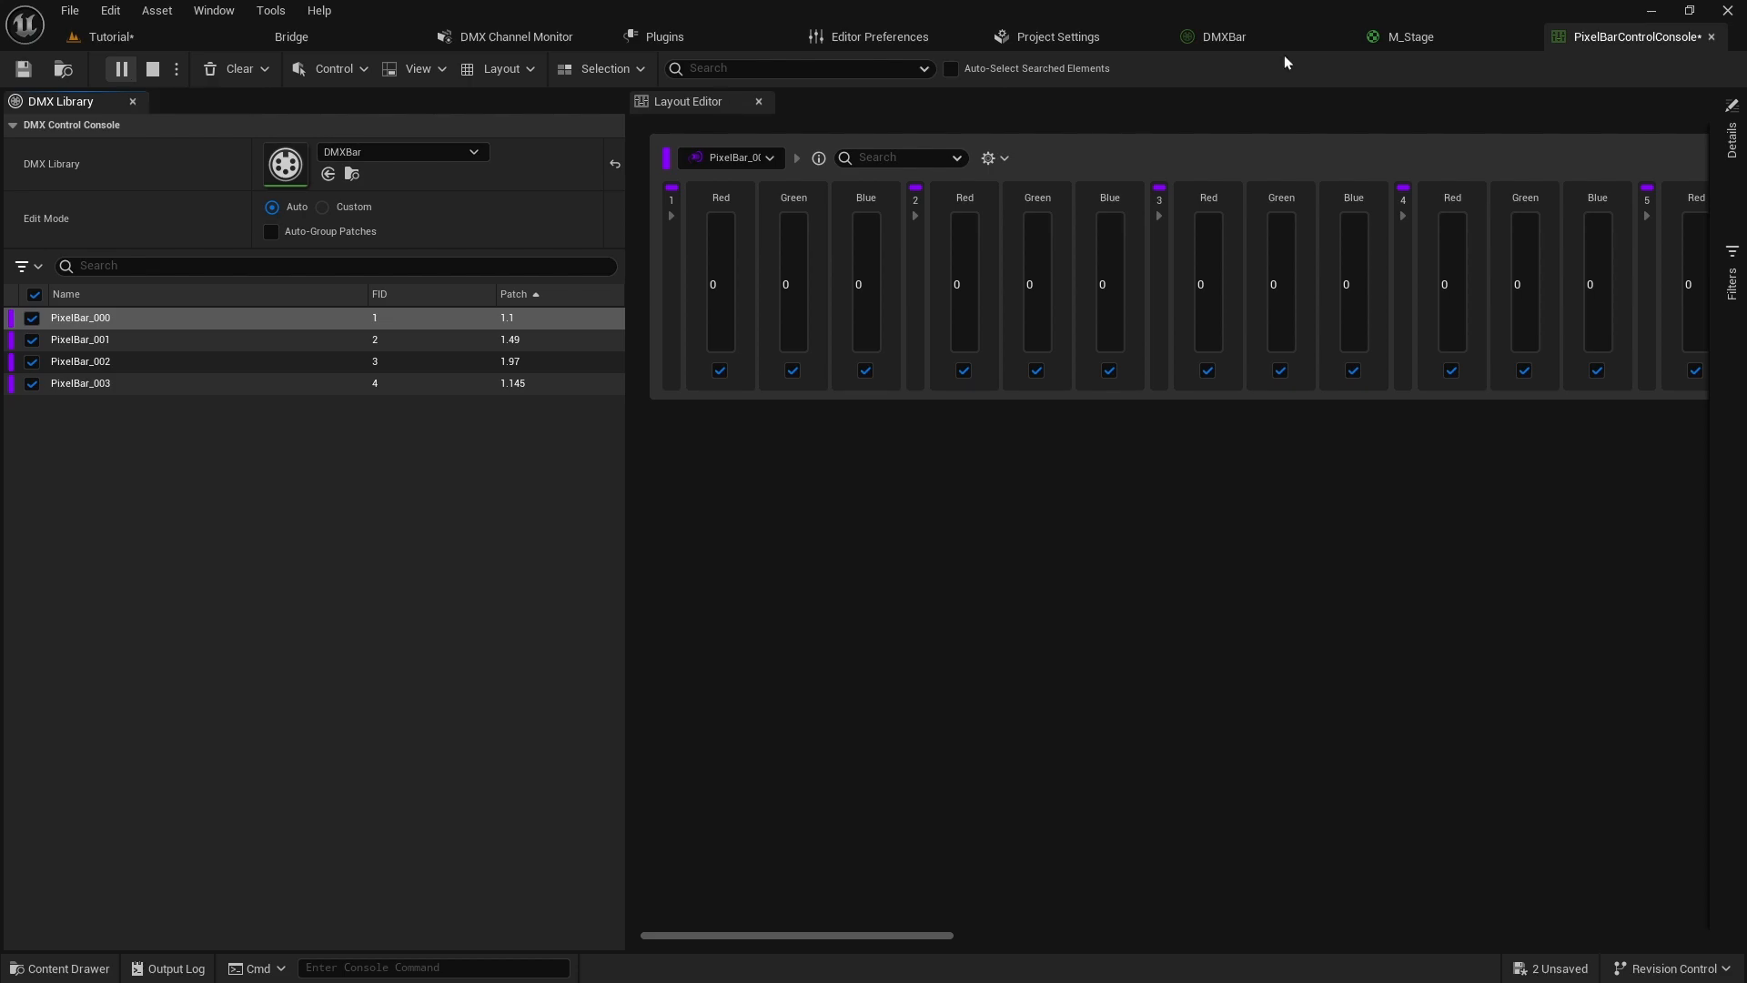
left_click_drag(1587, 38, 823, 242)
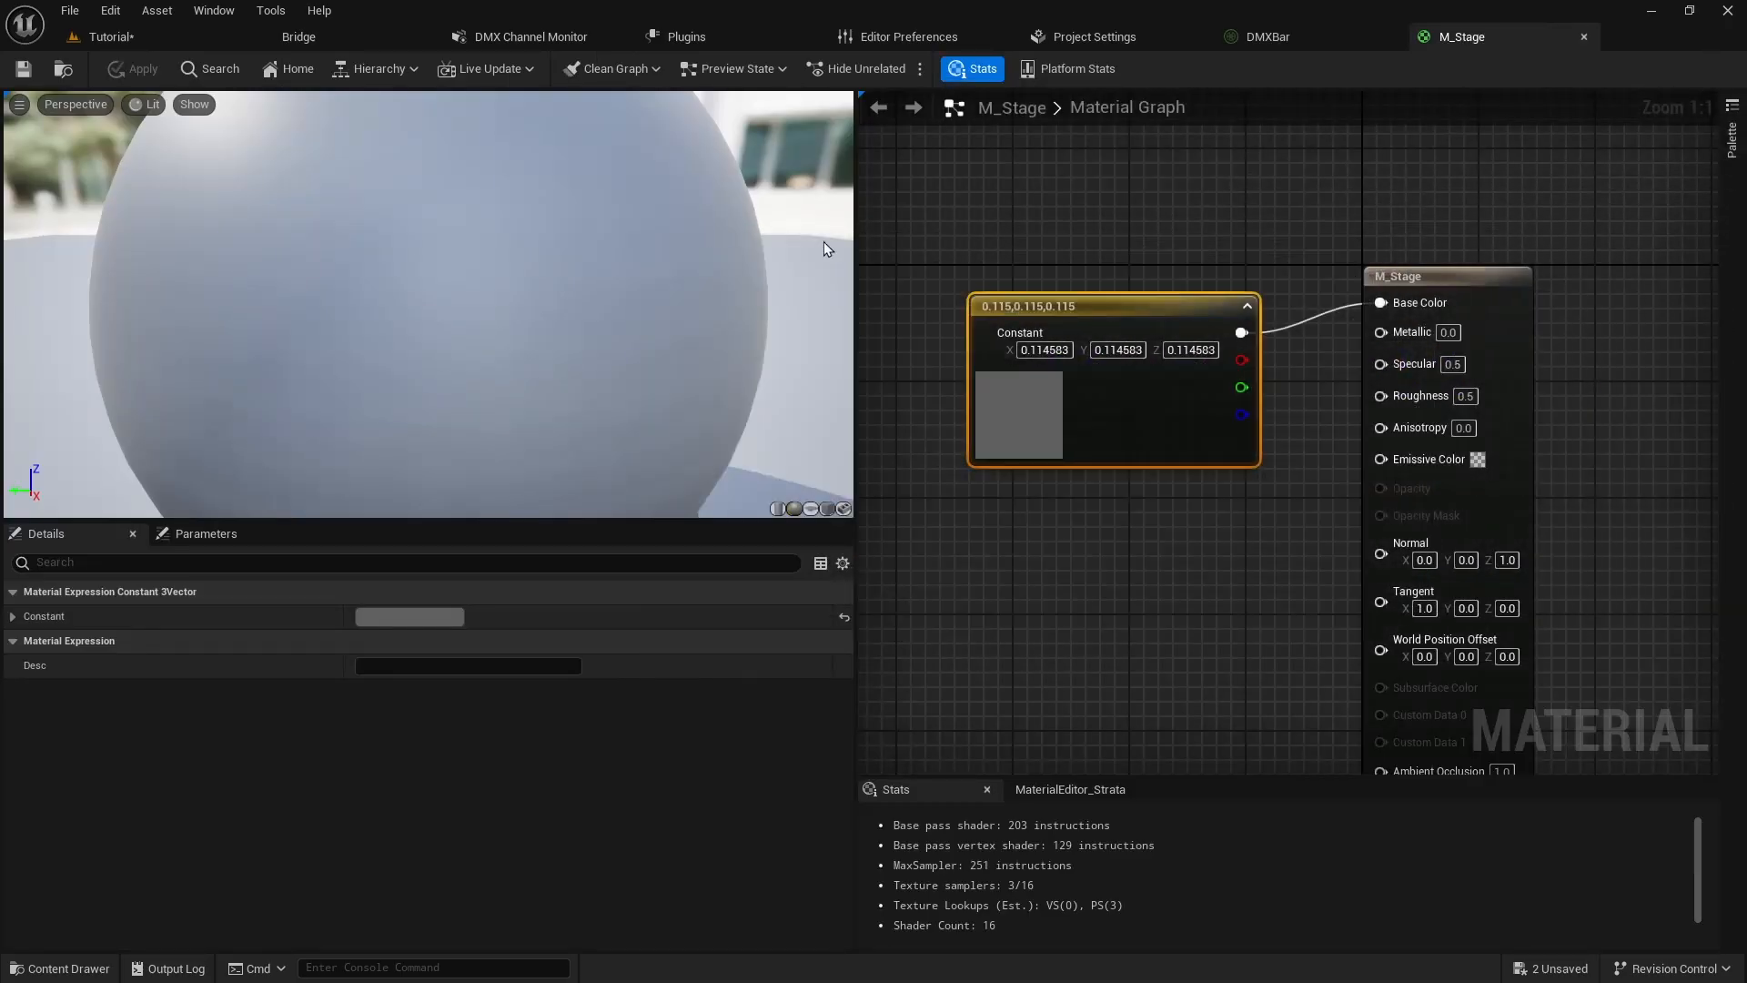
left_click(1584, 37)
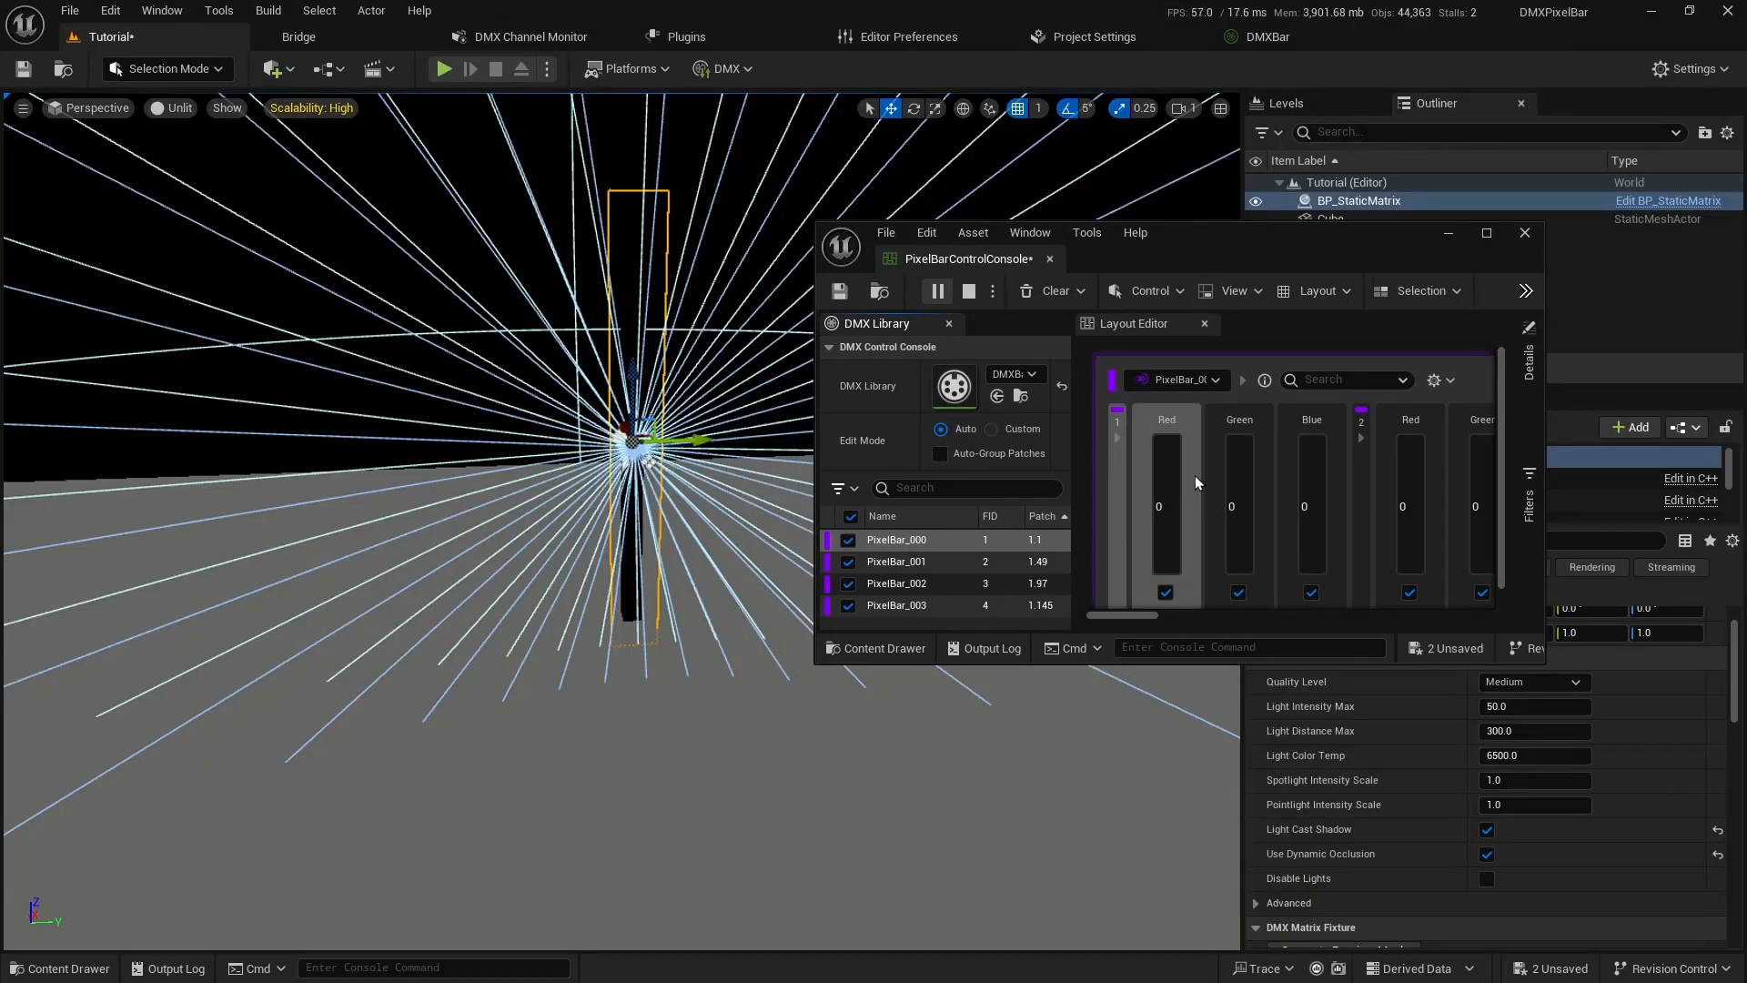
Raise the Red and Green faders of PixelBar_000's first pixel to 255, and stop DMX playback and close the console.
left_click_drag(1168, 566, 1168, 435)
left_click_drag(1242, 549, 1241, 434)
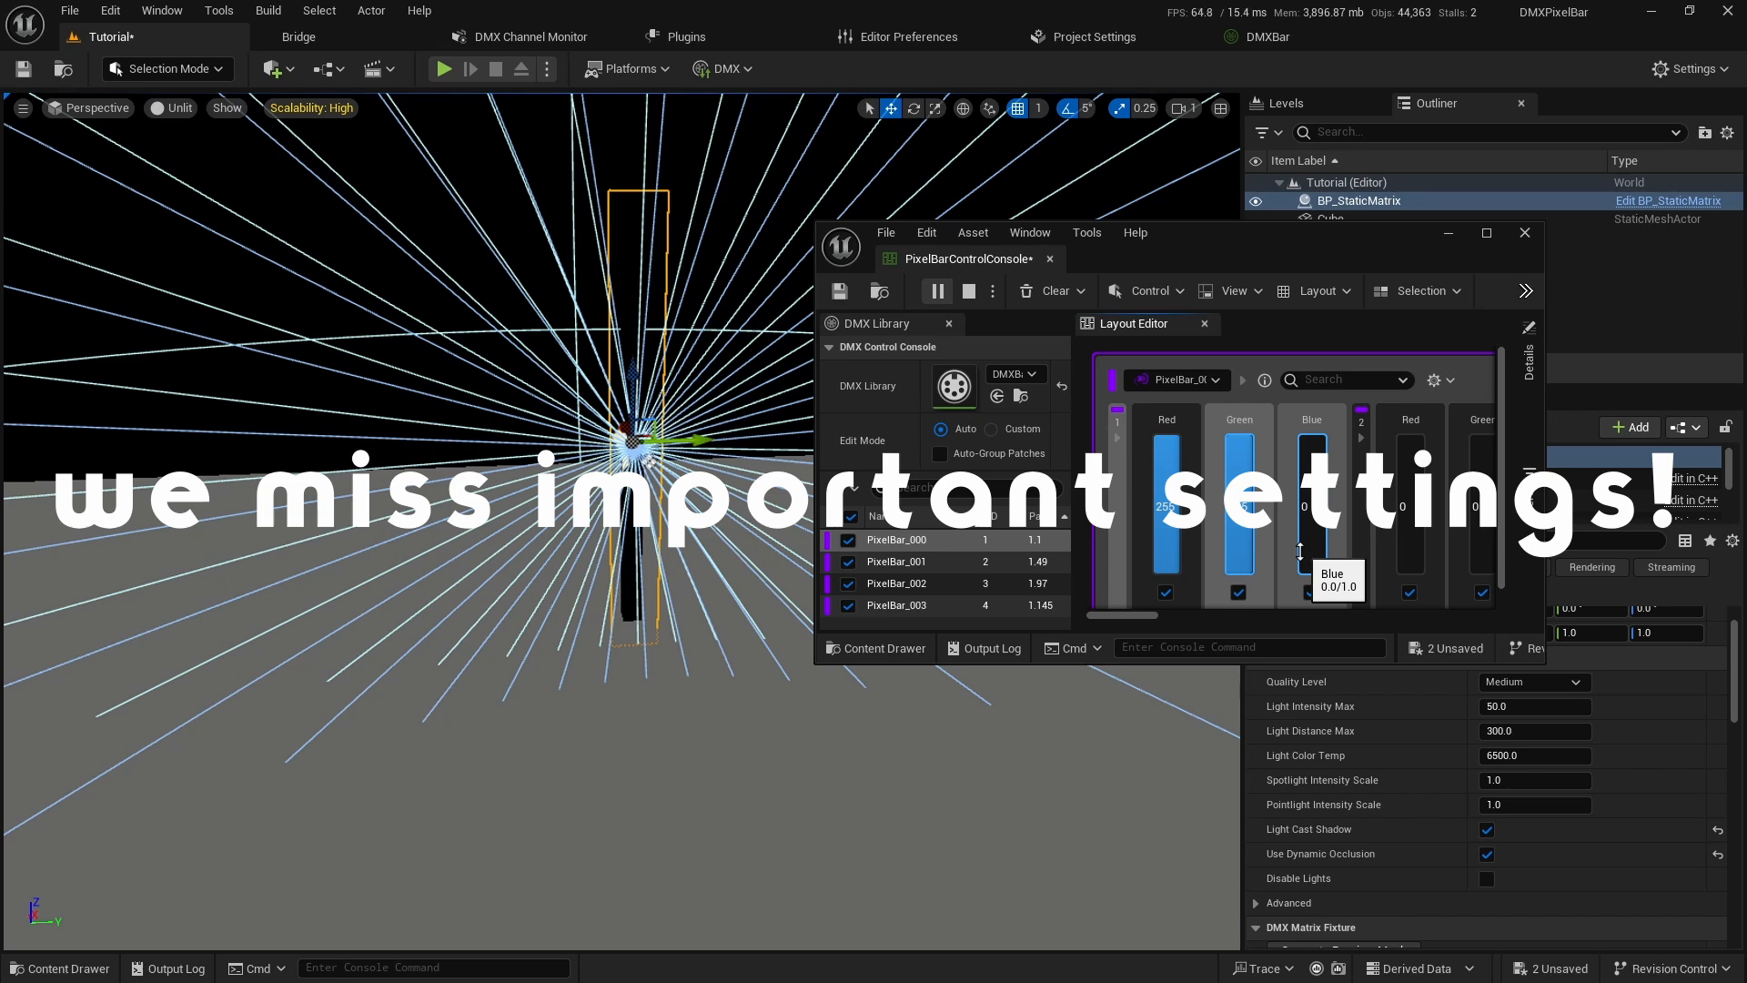
left_click(969, 291)
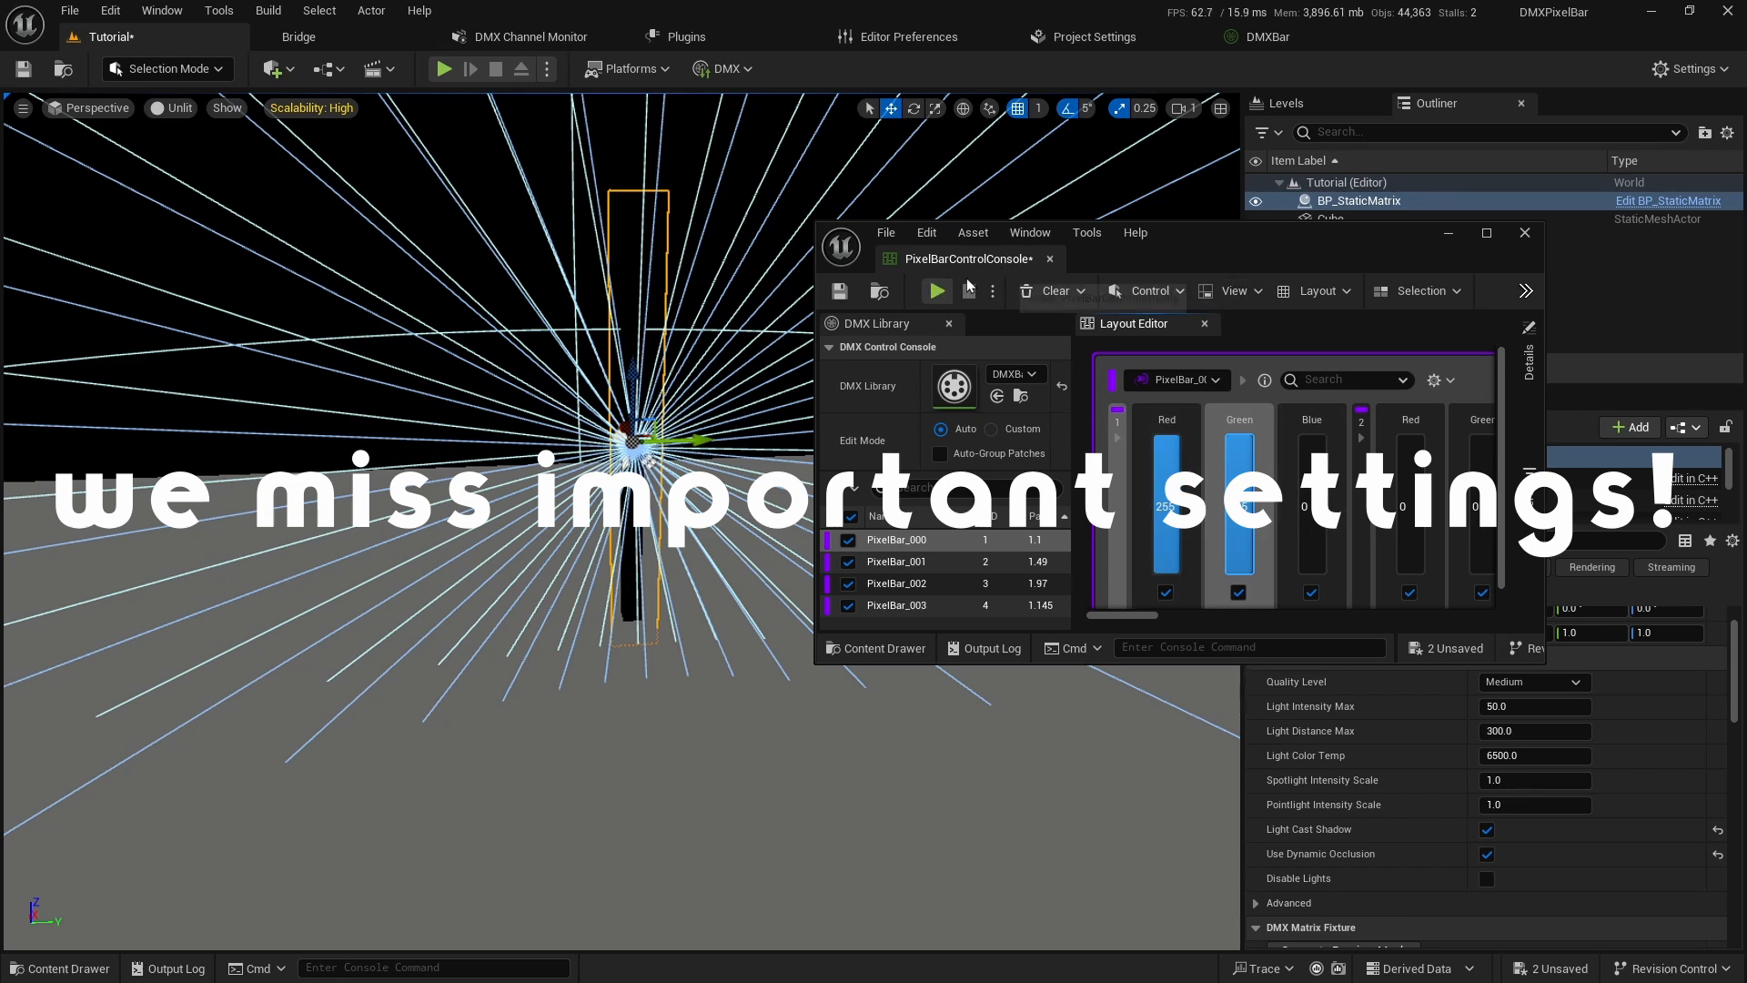
left_click(1050, 259)
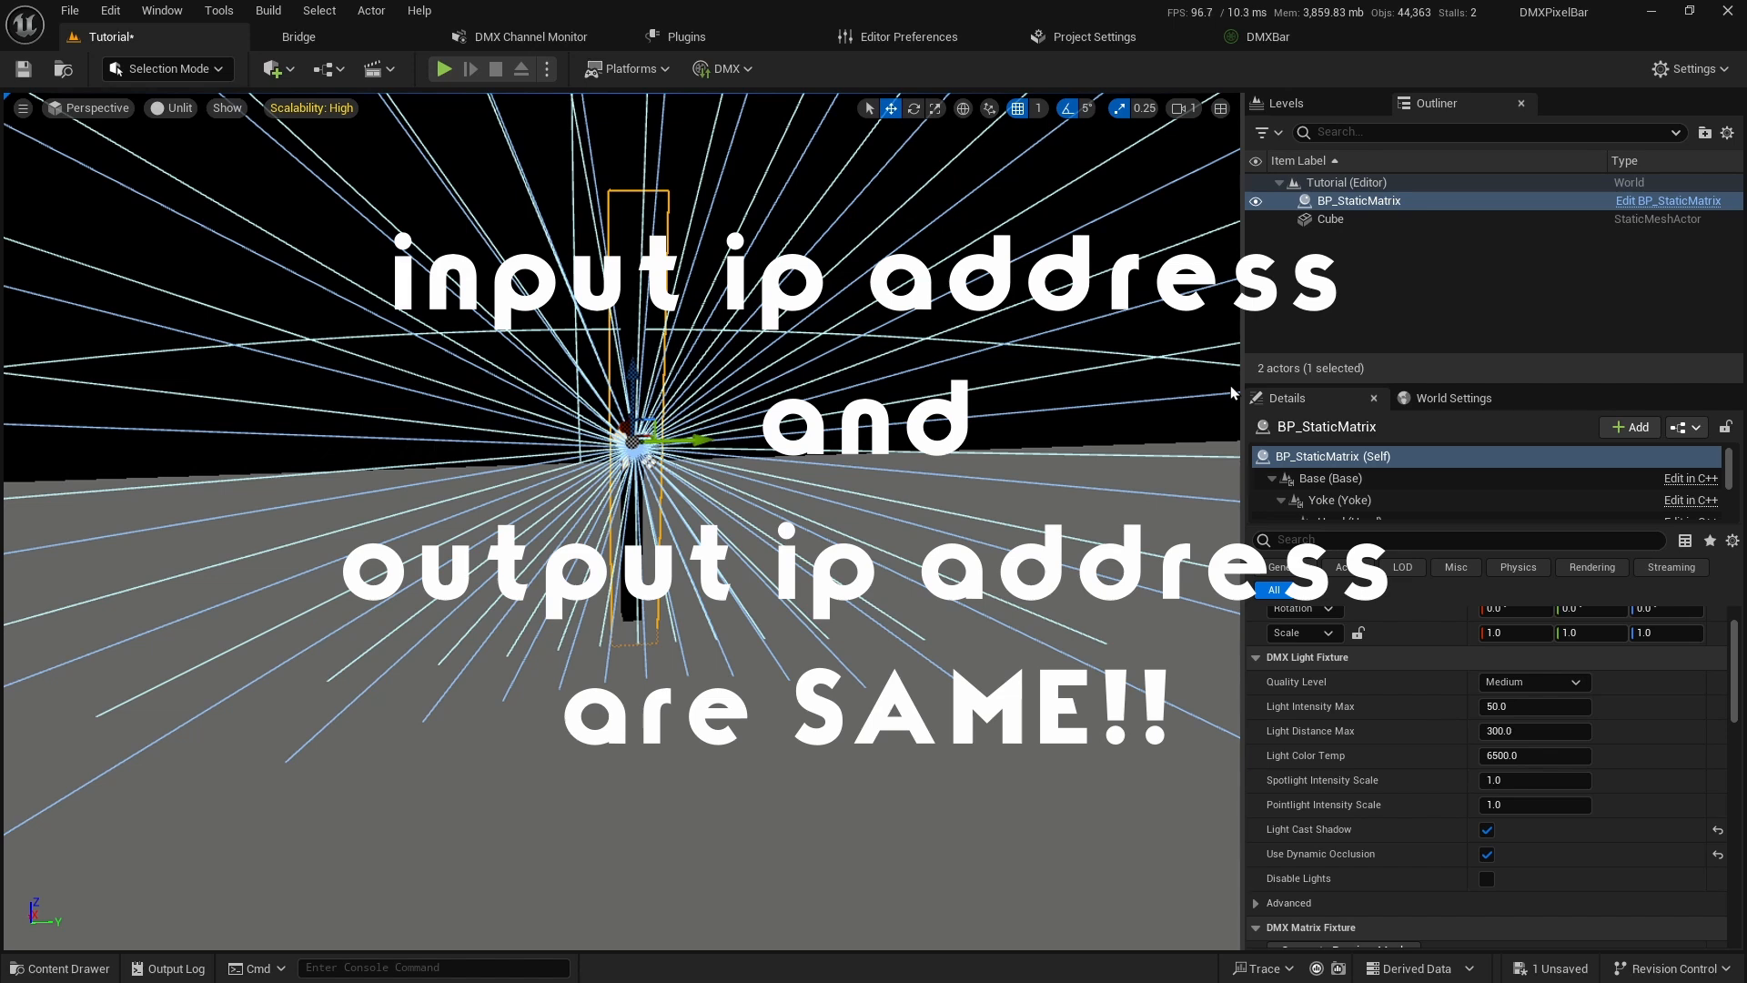
Add one Art-Net input port and one output port in the project's DMX communication settings, both on IP address 127.0.0.1.
left_click(1073, 40)
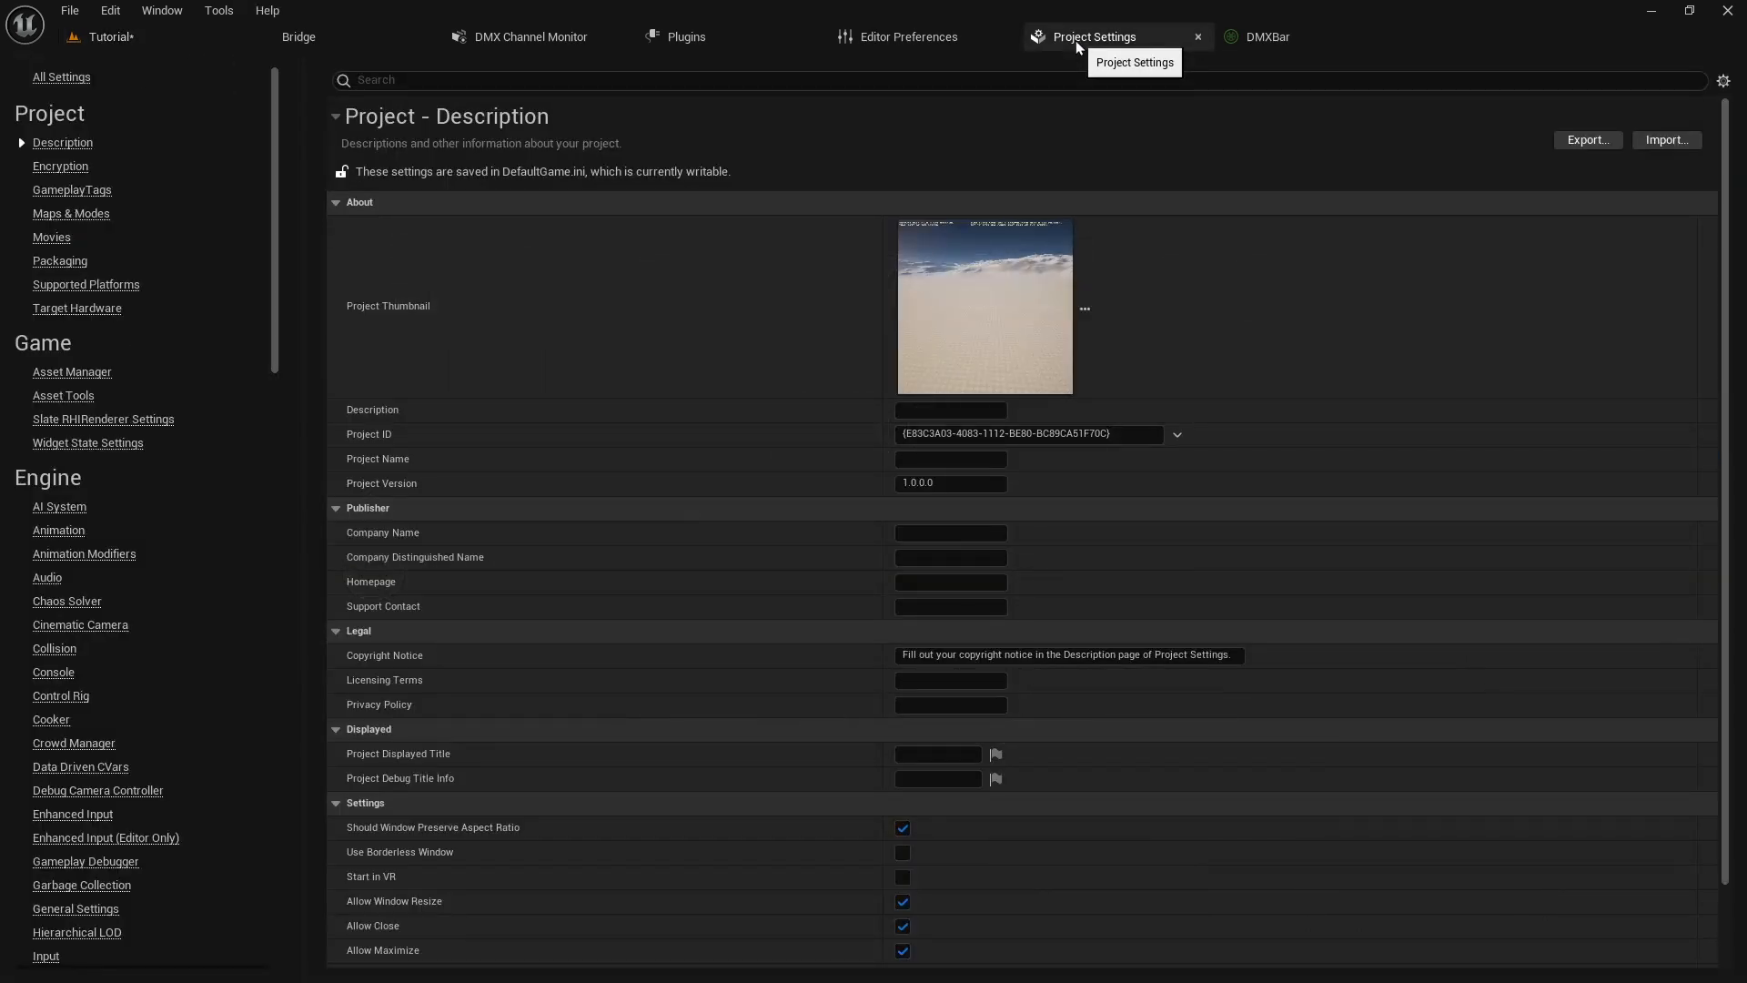
left_click(764, 79)
type("DMX")
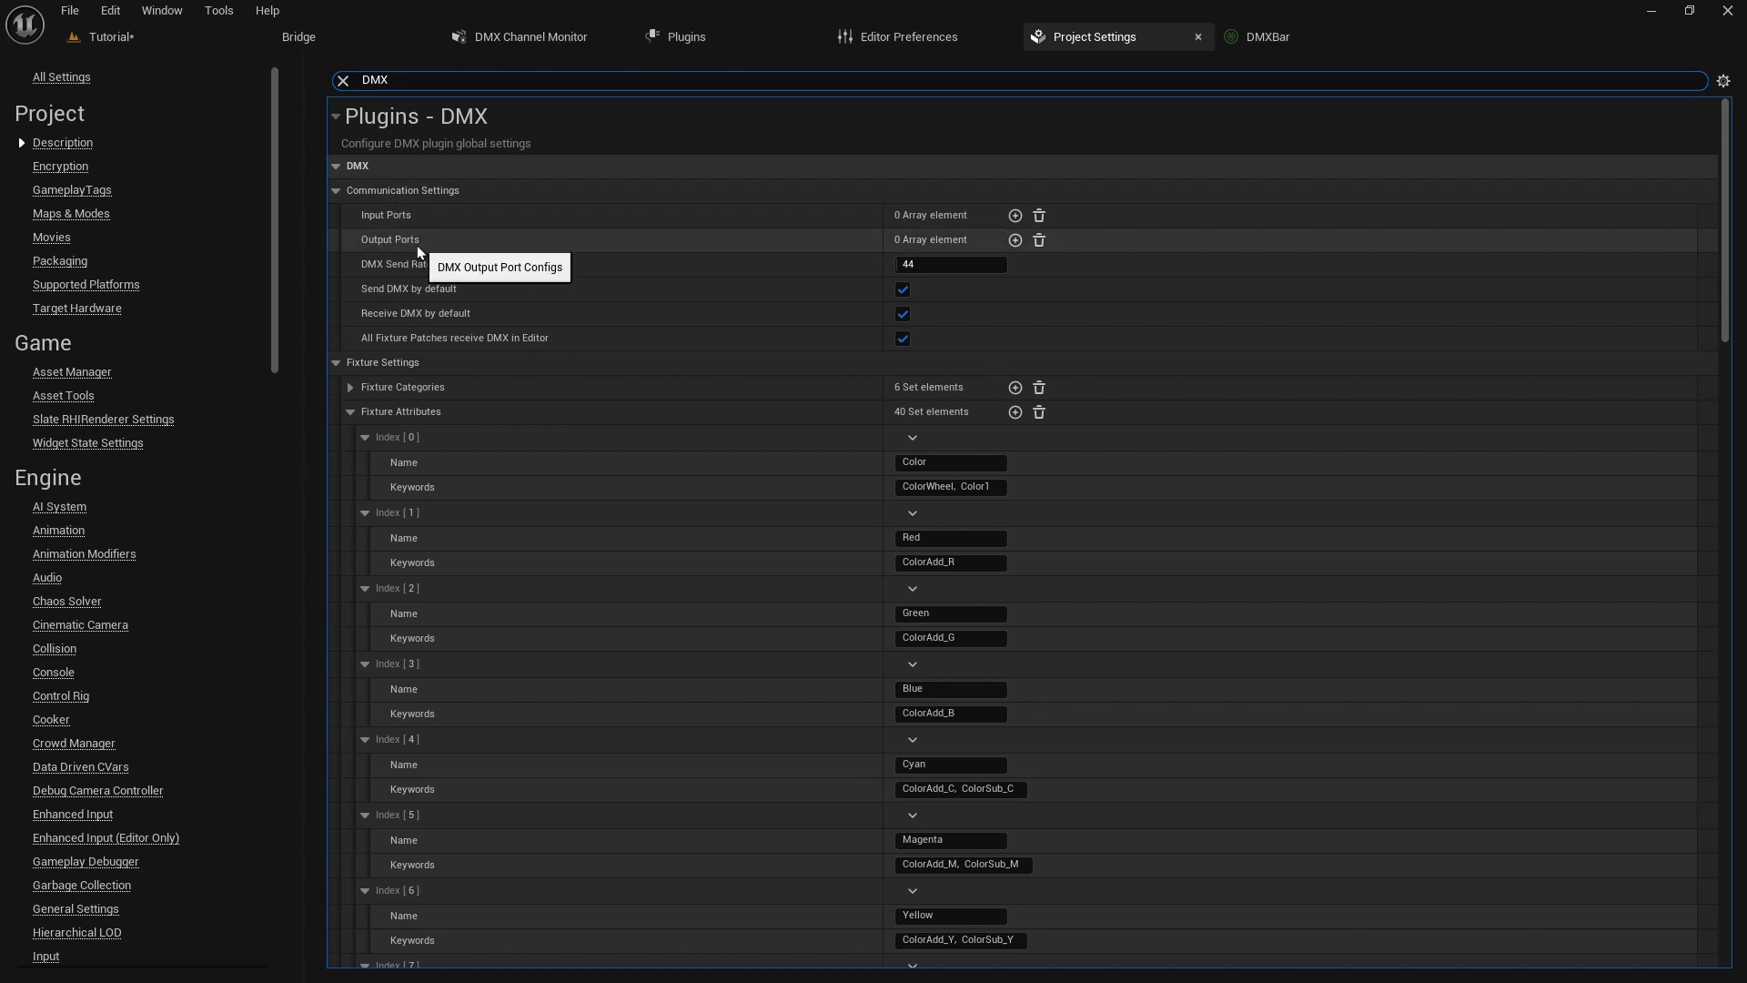
left_click(1015, 216)
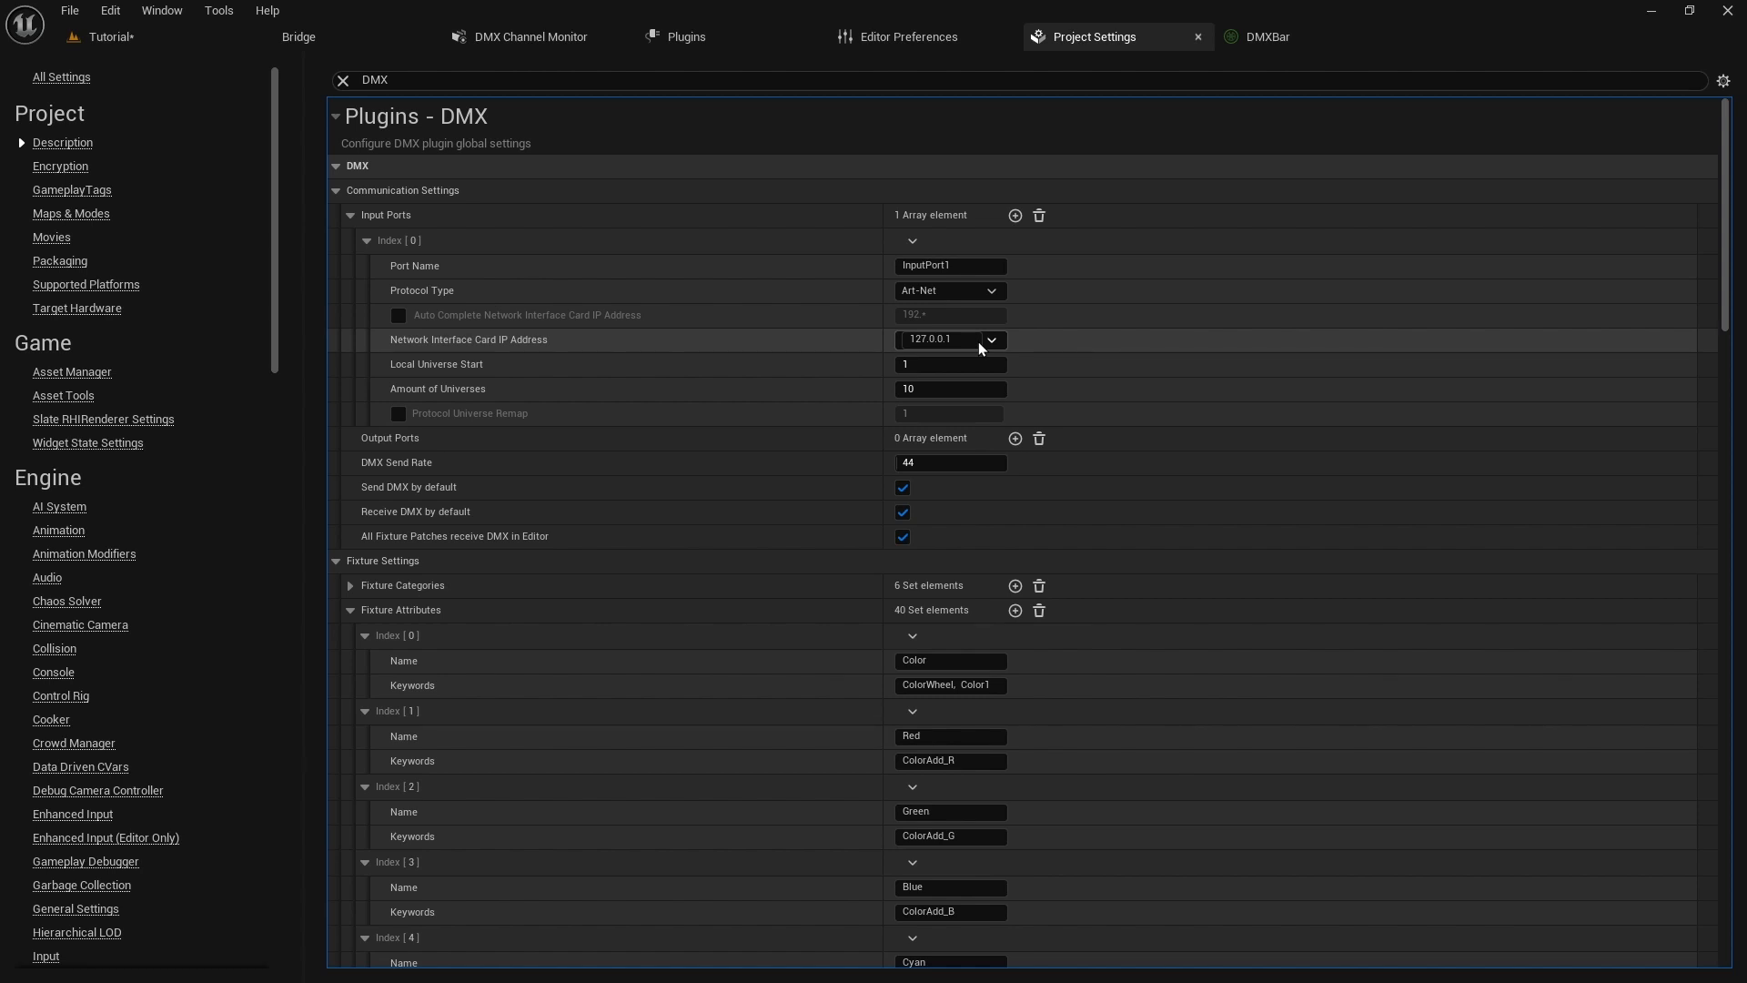
left_click(960, 339)
left_click(691, 427)
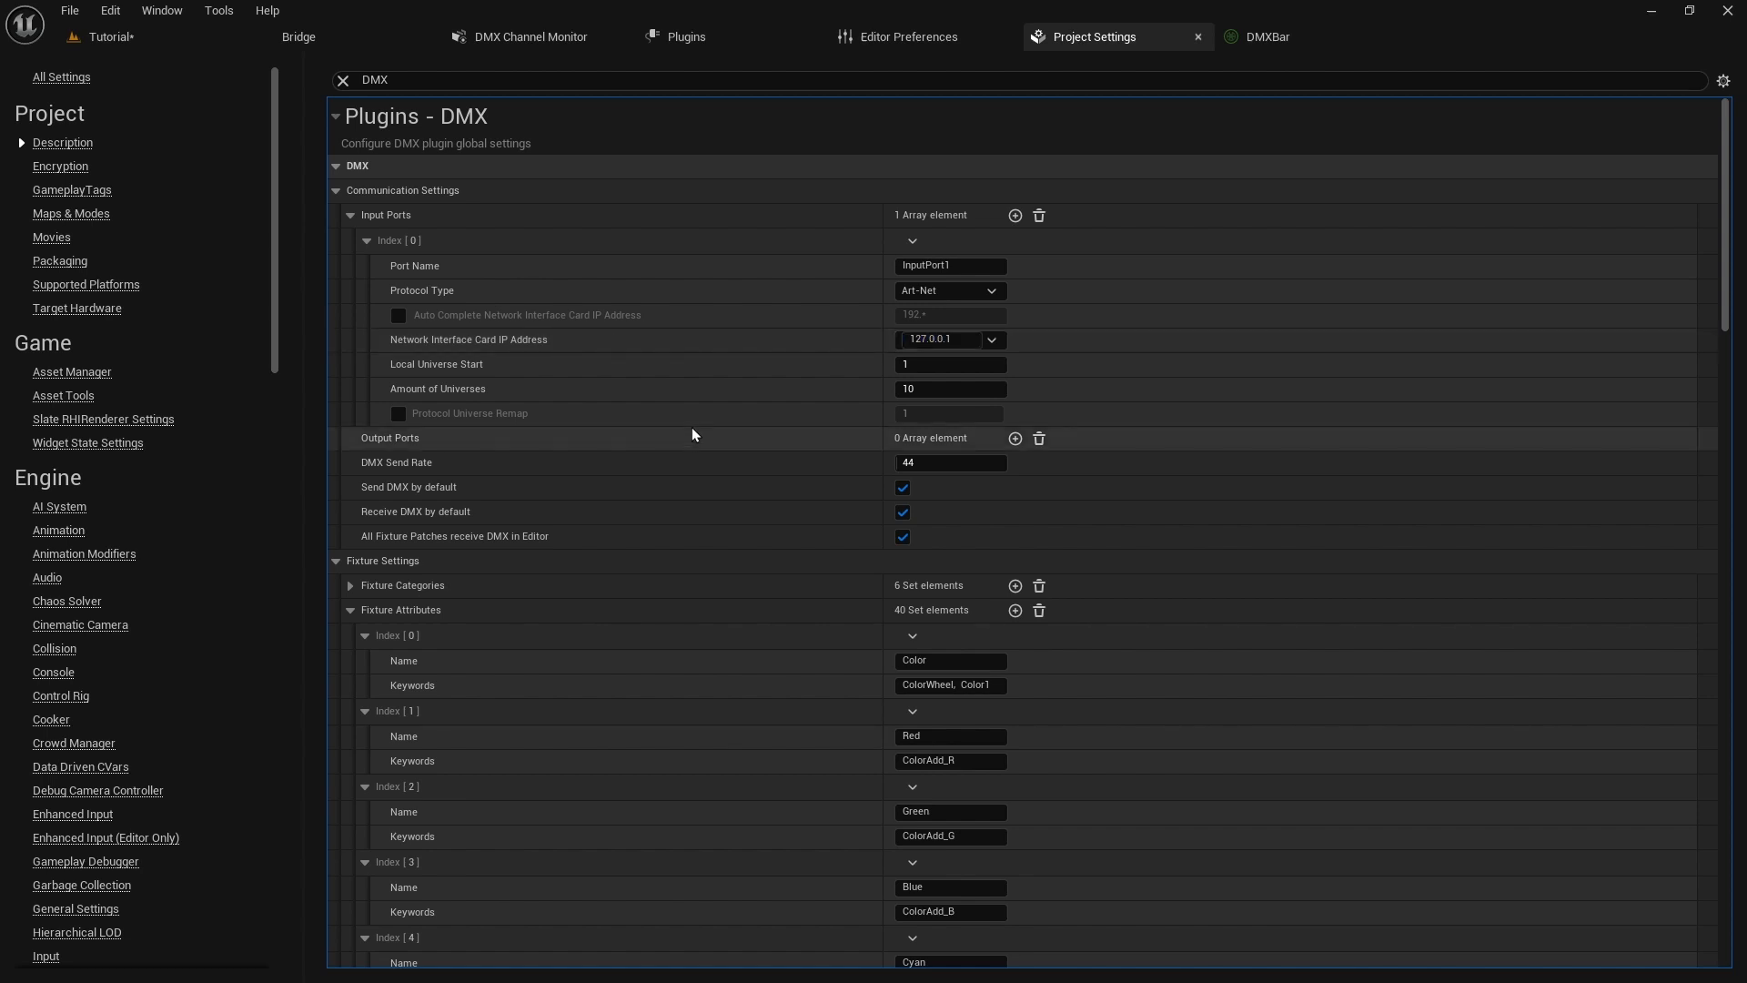
left_click(1016, 438)
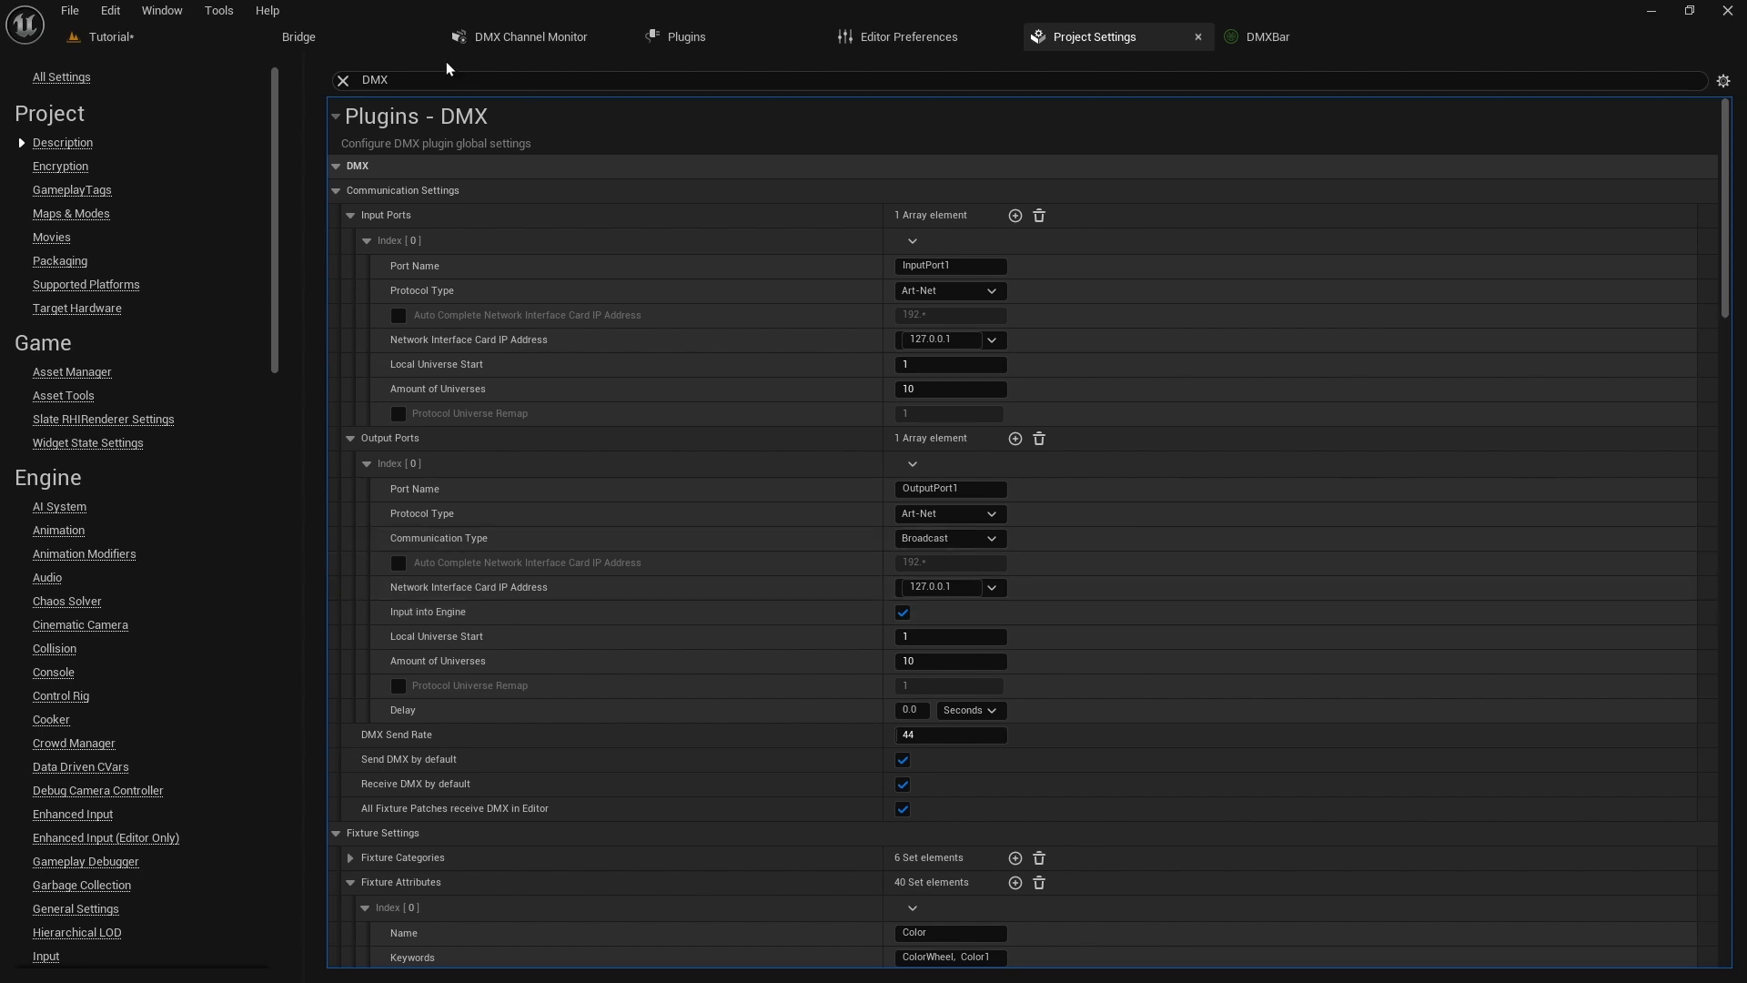
Reopen PixelBarControlConsole over the Tutorial level, start DMX playback and place its window clear of the pixel bar.
left_click(151, 45)
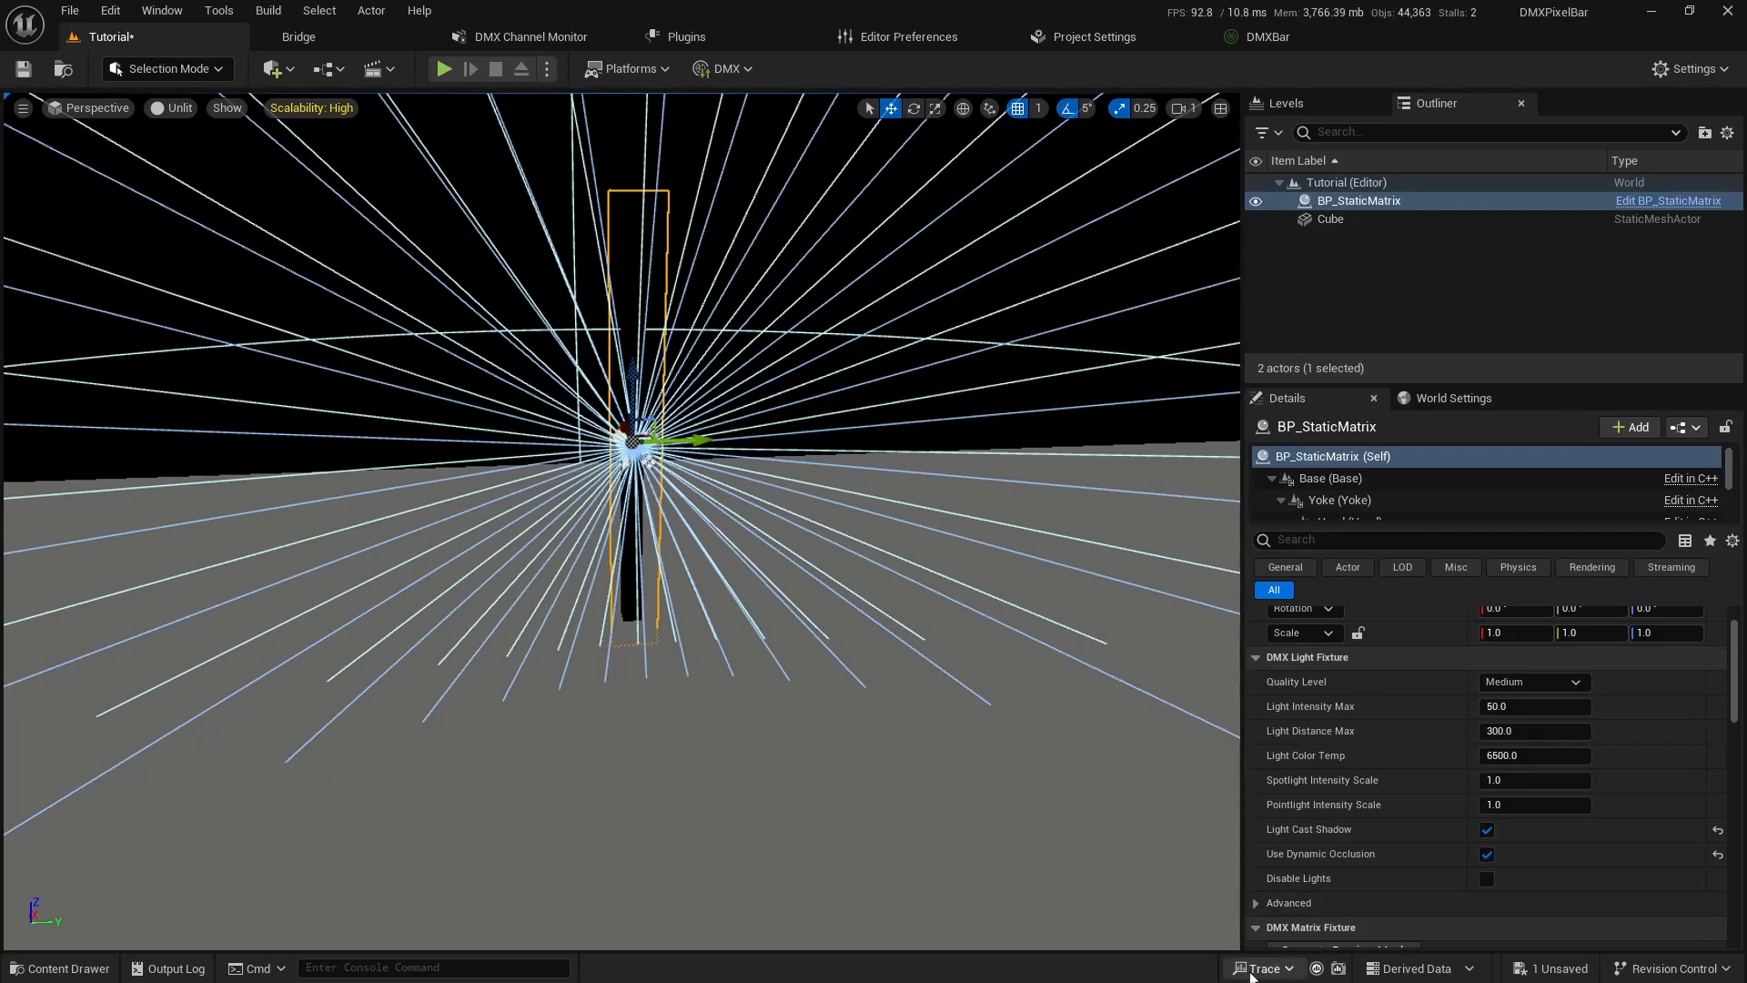
key("ctrl+space")
double_click(604, 785)
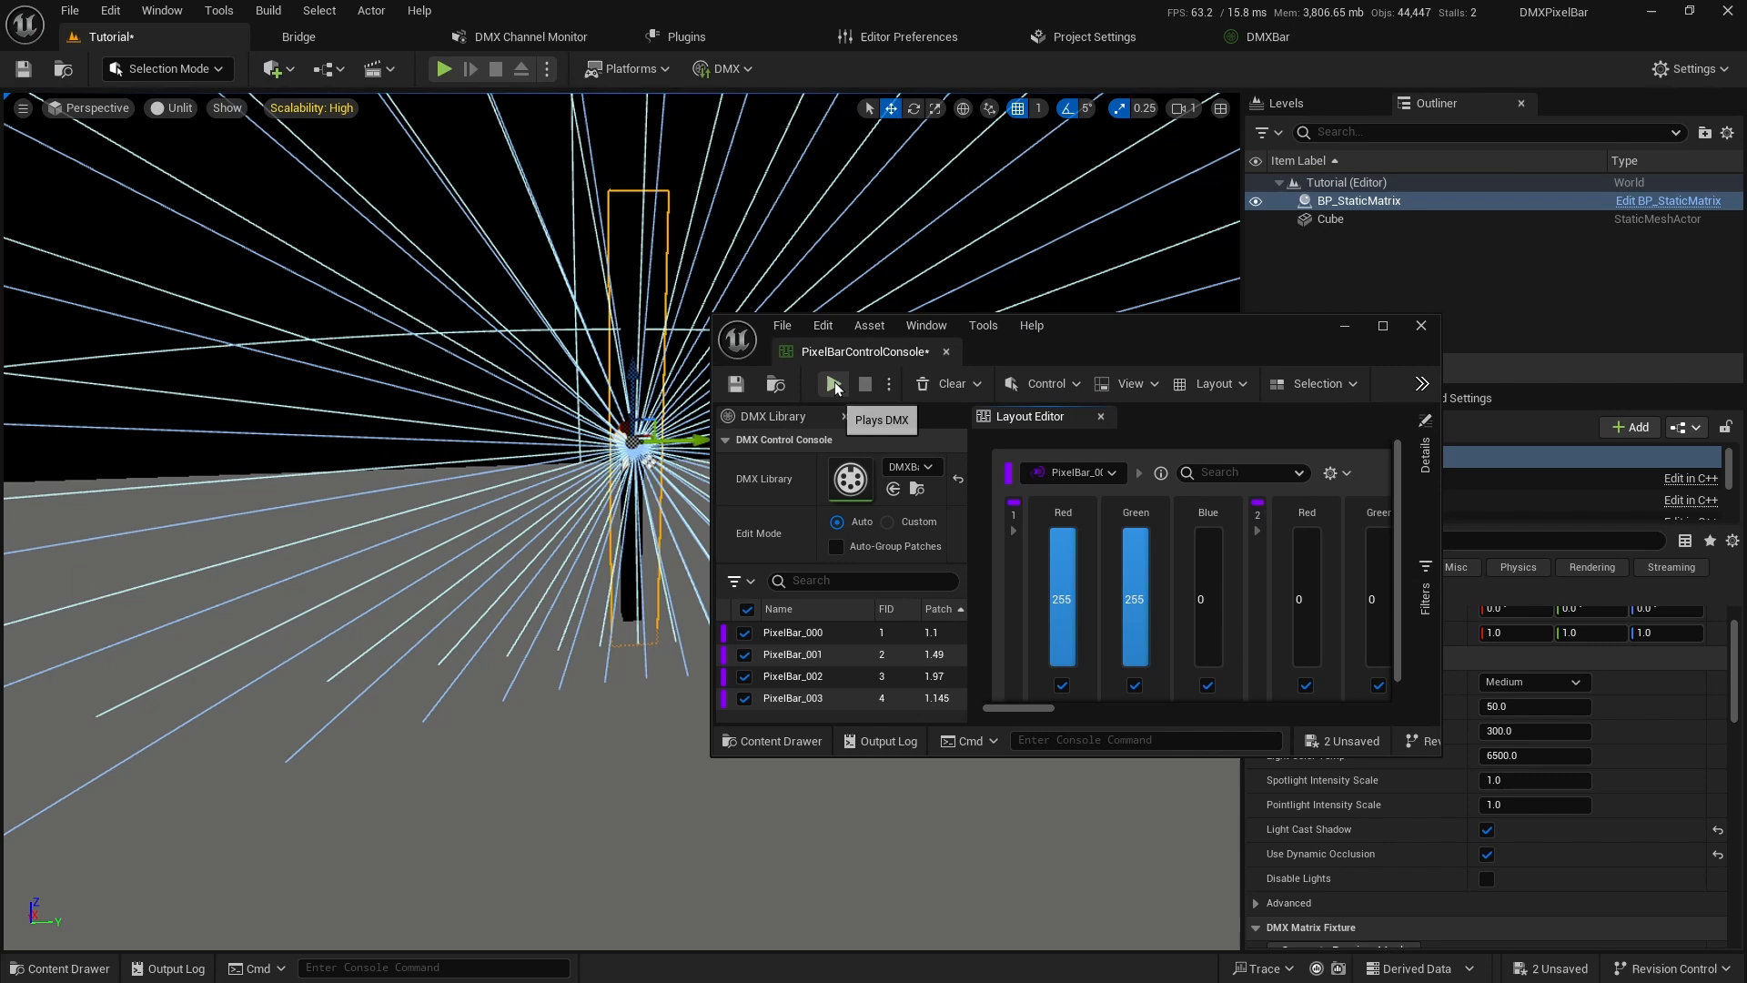
left_click(835, 385)
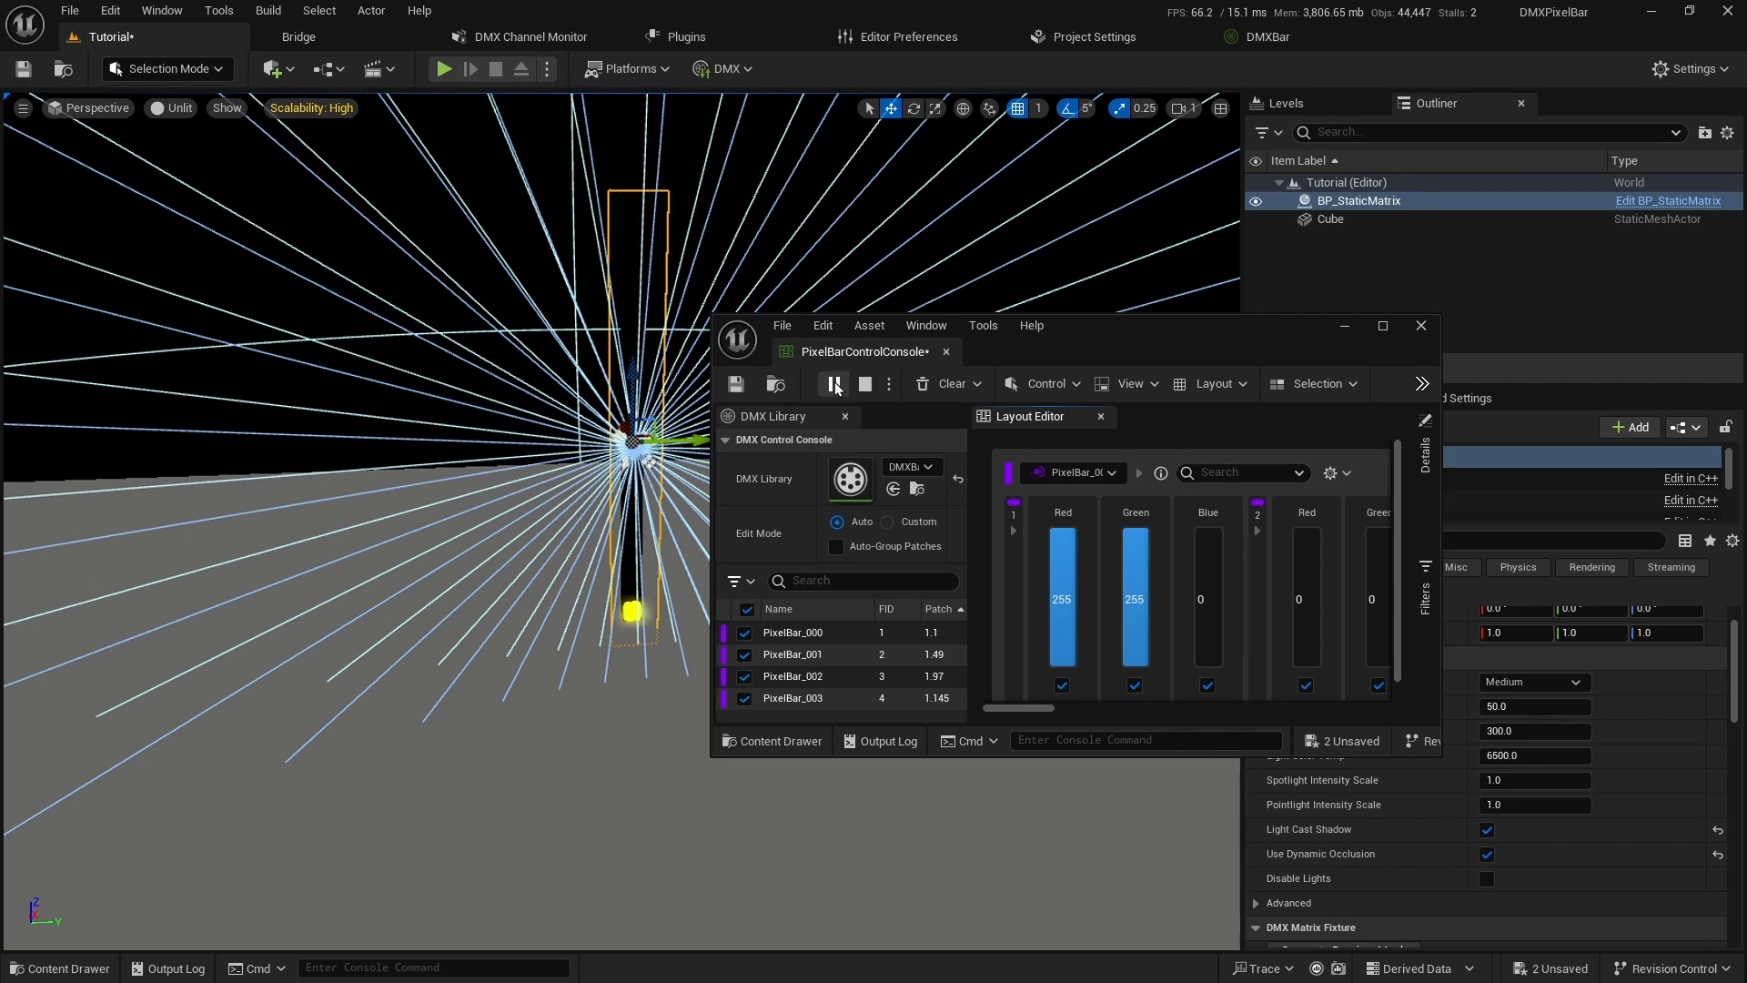
left_click_drag(1092, 351, 1181, 235)
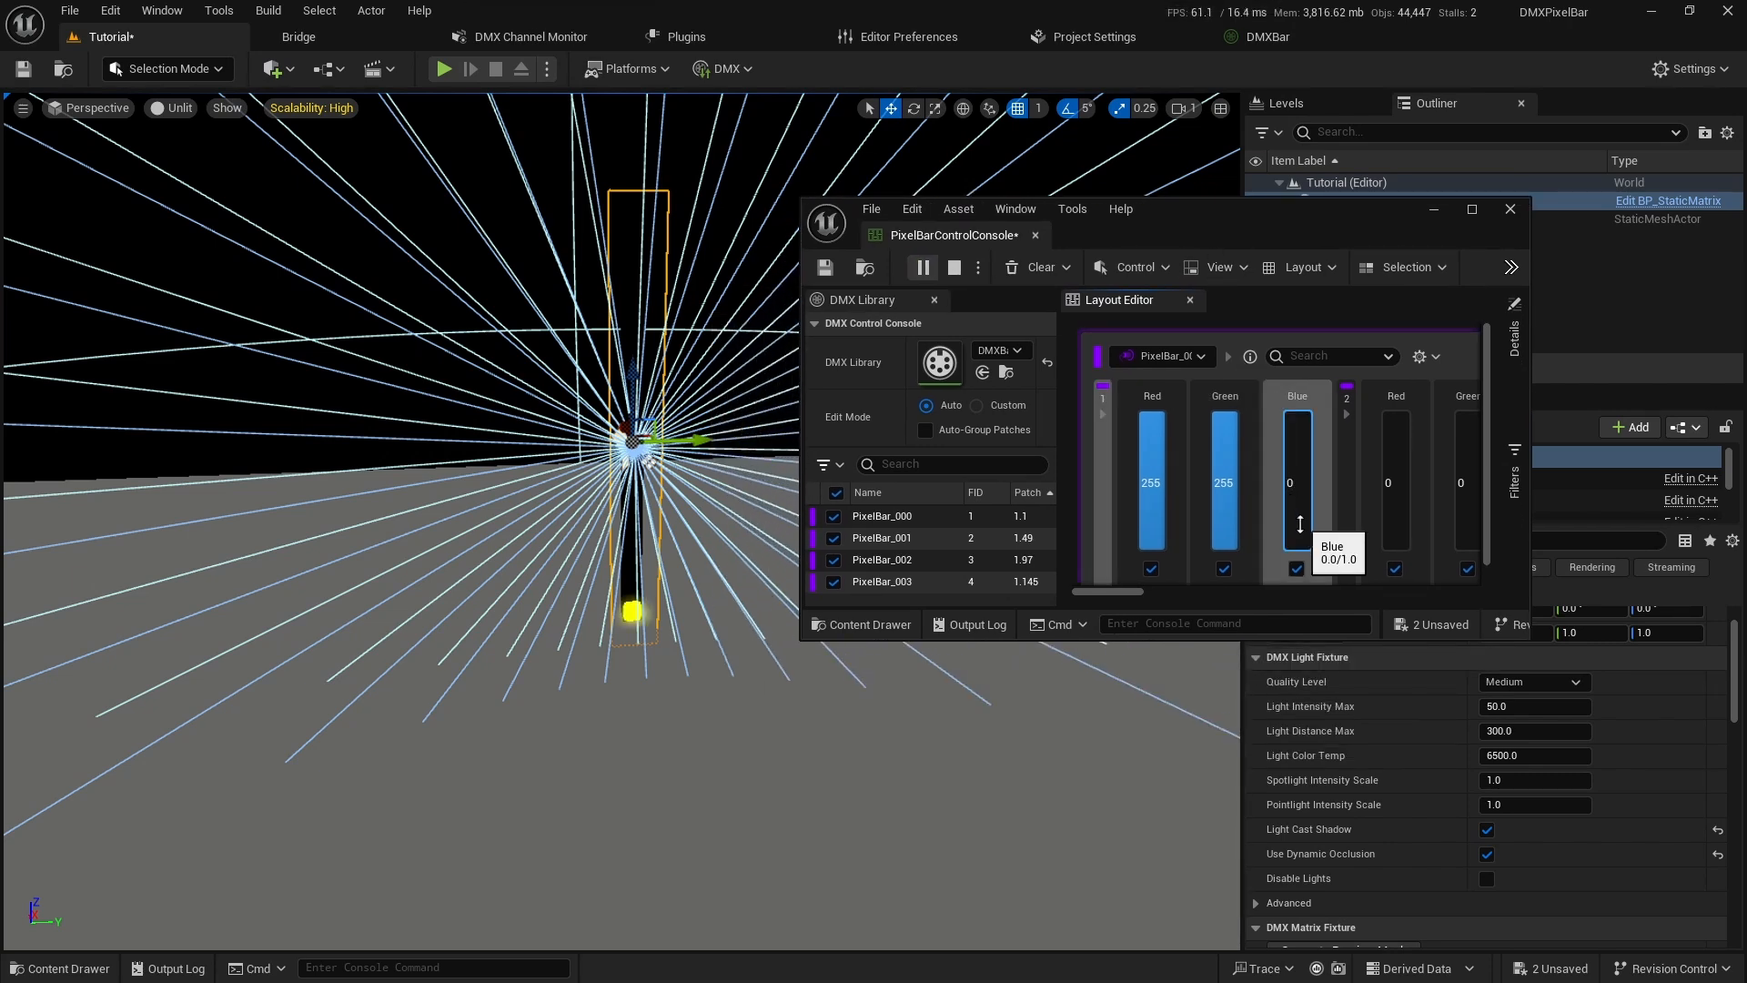
Set all three colours of the first pixel and the Red and Green of the second to 255, and stop playback.
mouse_move(1300, 525)
left_mouse_down()
mouse_move(1300, 430)
mouse_move(1300, 507)
left_mouse_up()
scroll(656, 650, "up", 4)
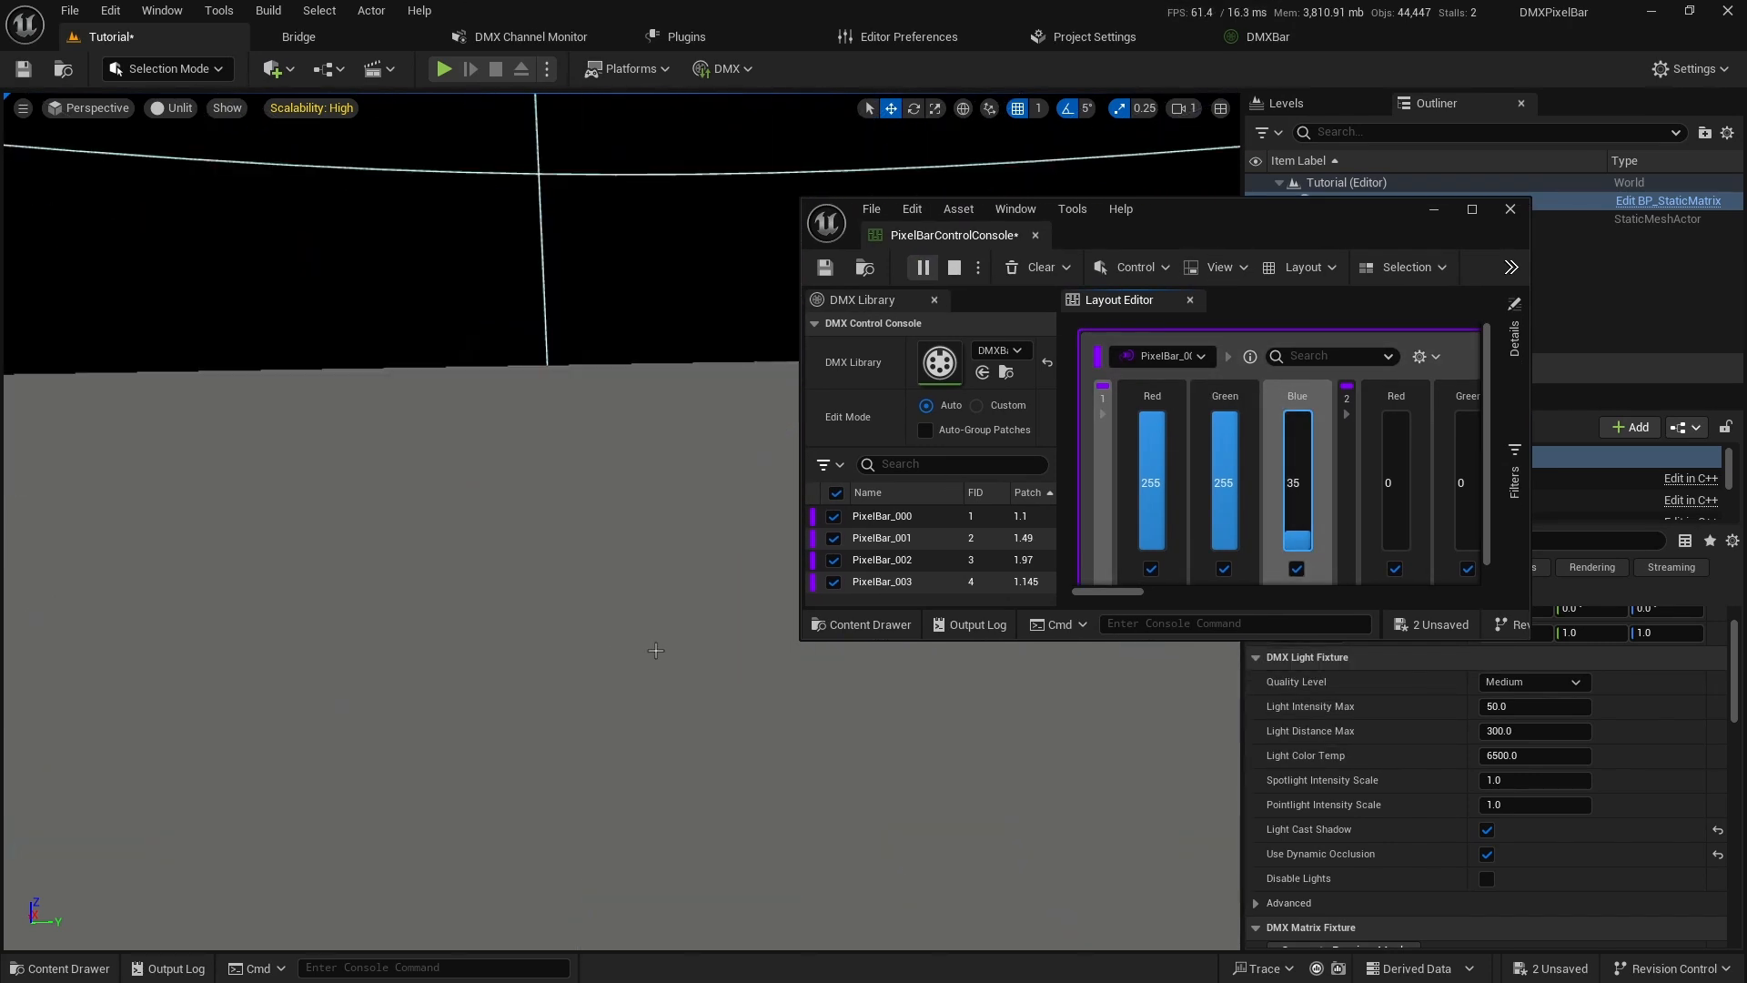
scroll(656, 651, "down", 3)
left_click(1152, 420)
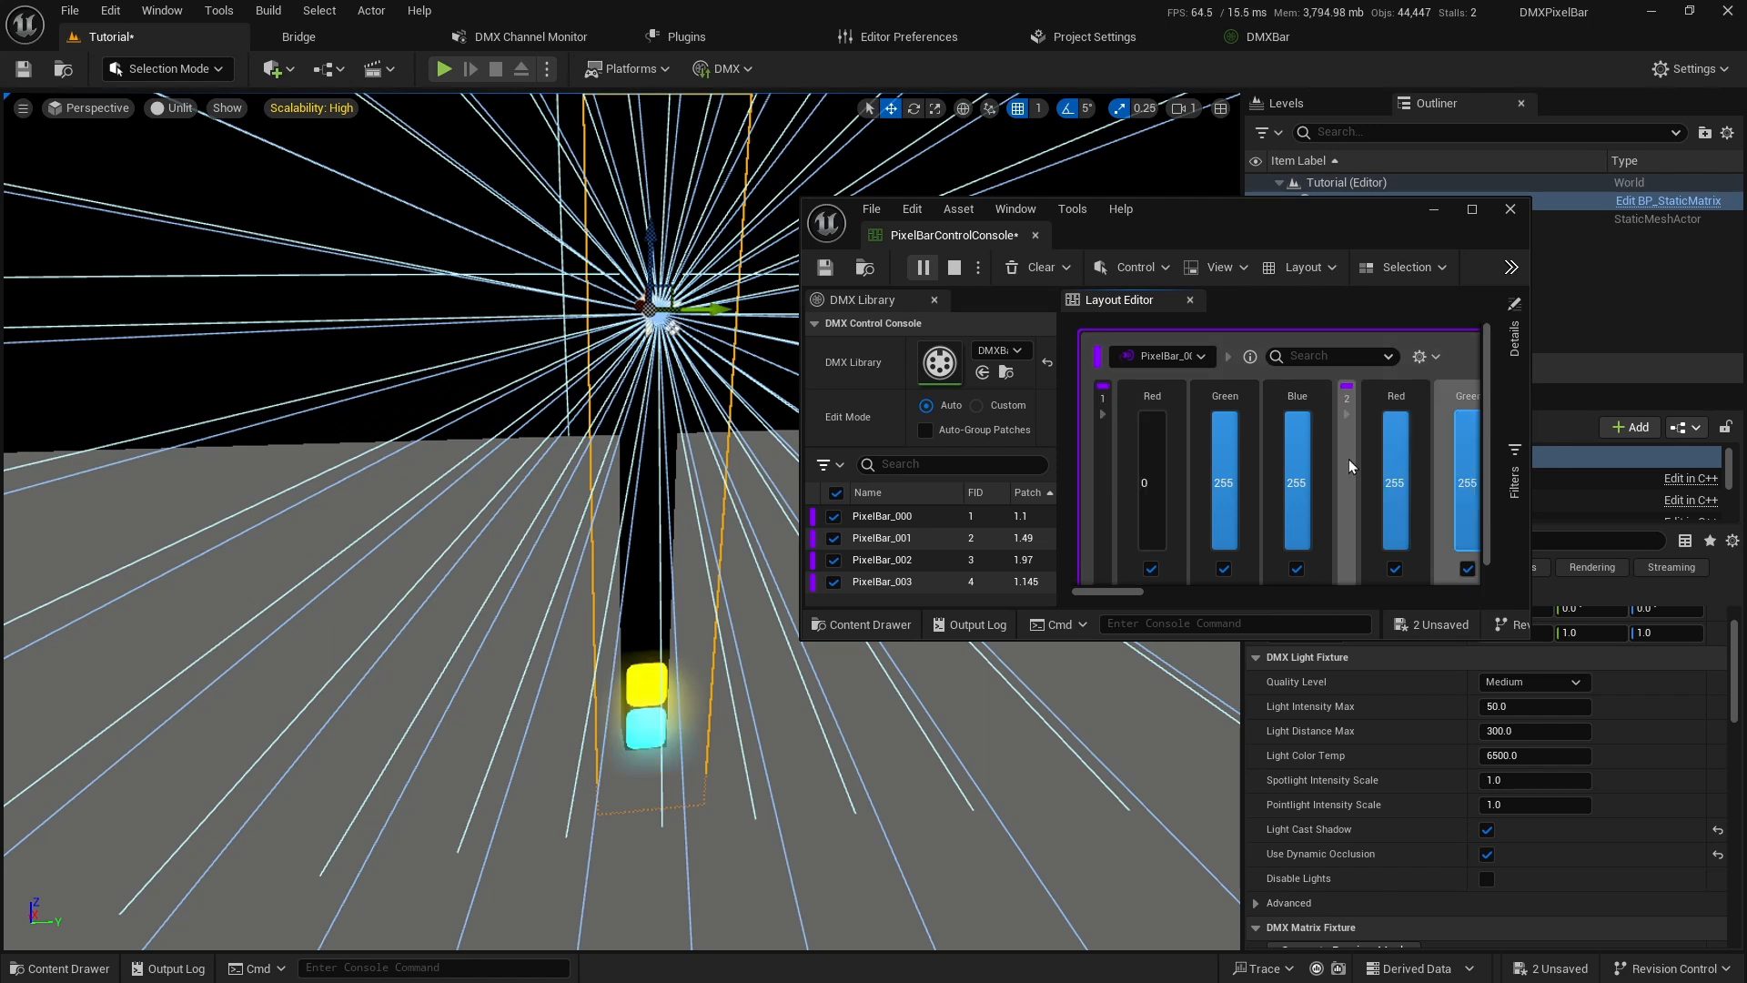
left_click_drag(1152, 544, 1151, 411)
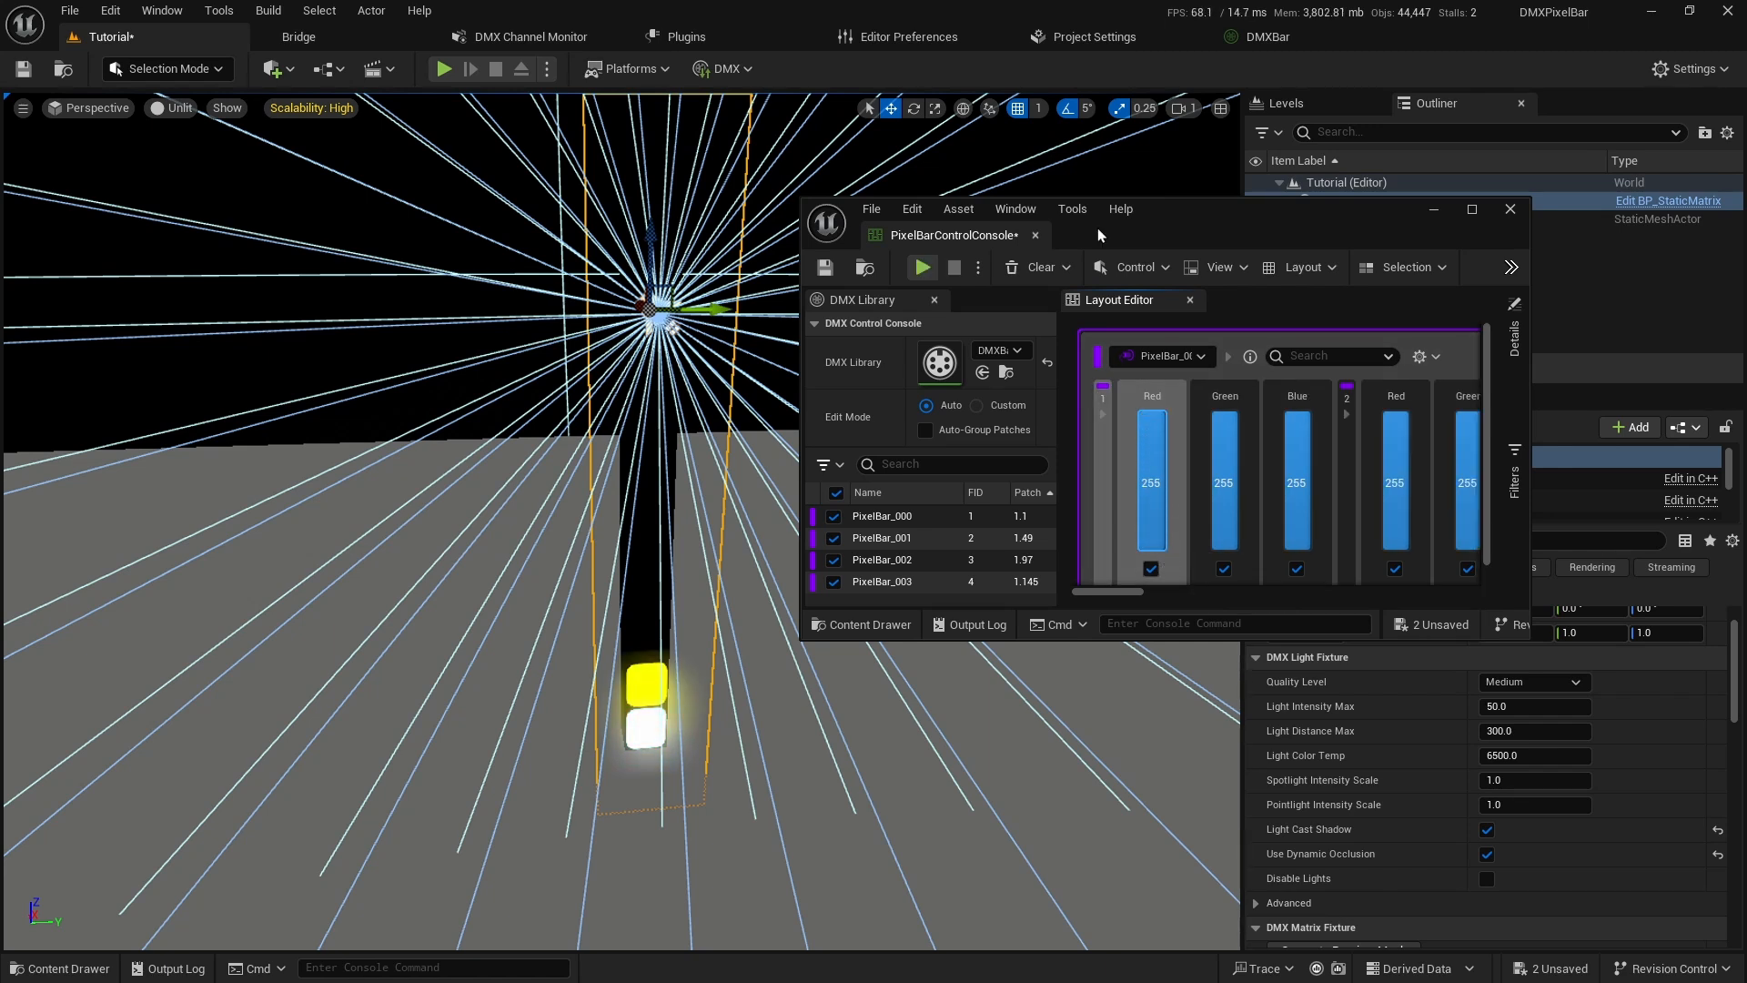
Check the Receive DMX and Send DMX options, the DMXBar fixture patches and the IP addresses of the input and output ports.
left_click(754, 70)
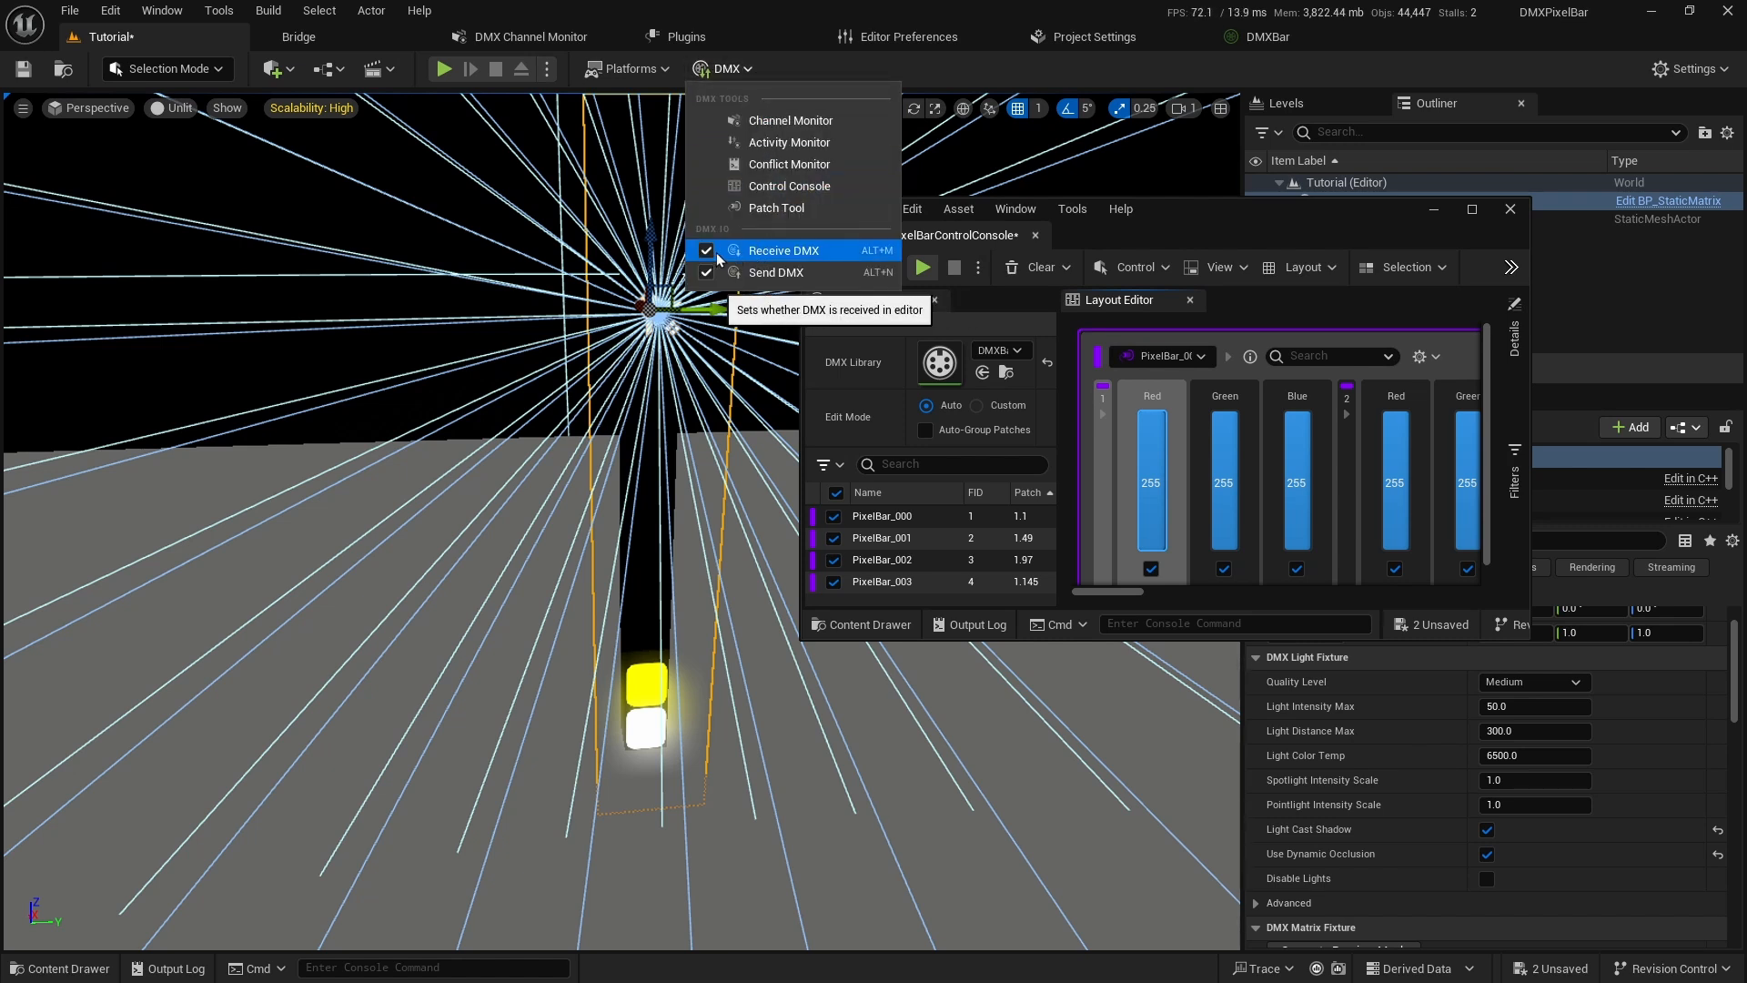
left_click(771, 273)
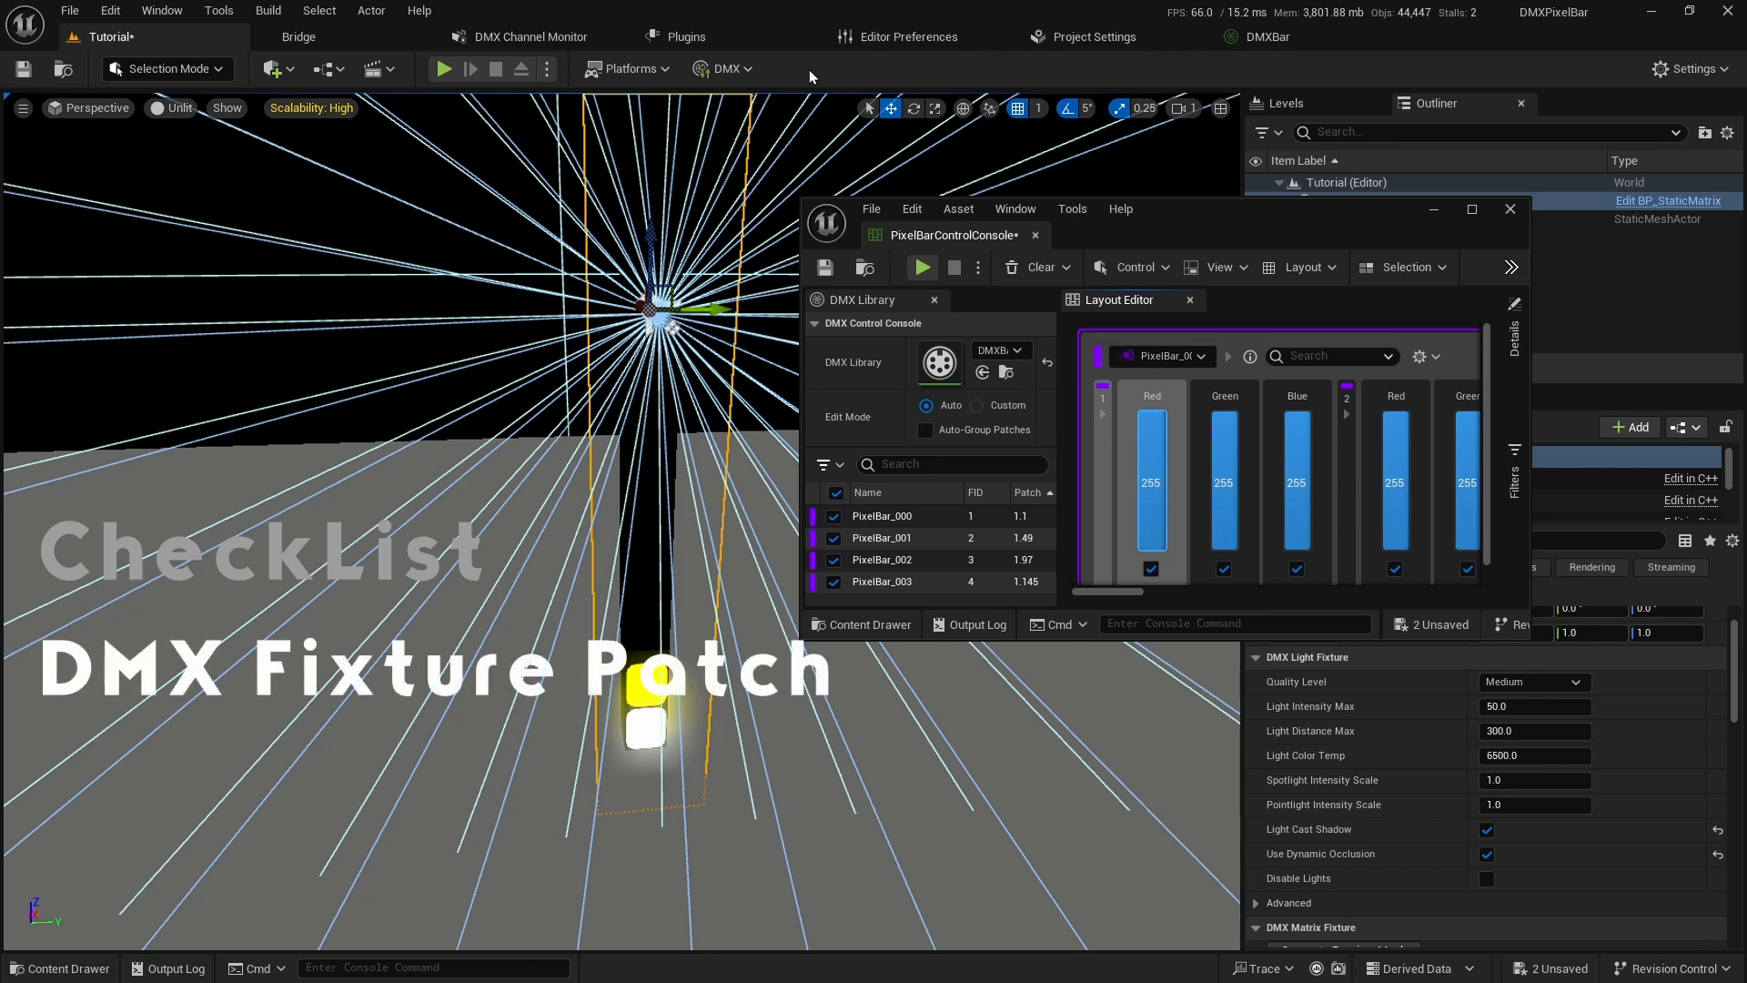
left_click(1282, 39)
left_click_drag(1151, 224, 1242, 527)
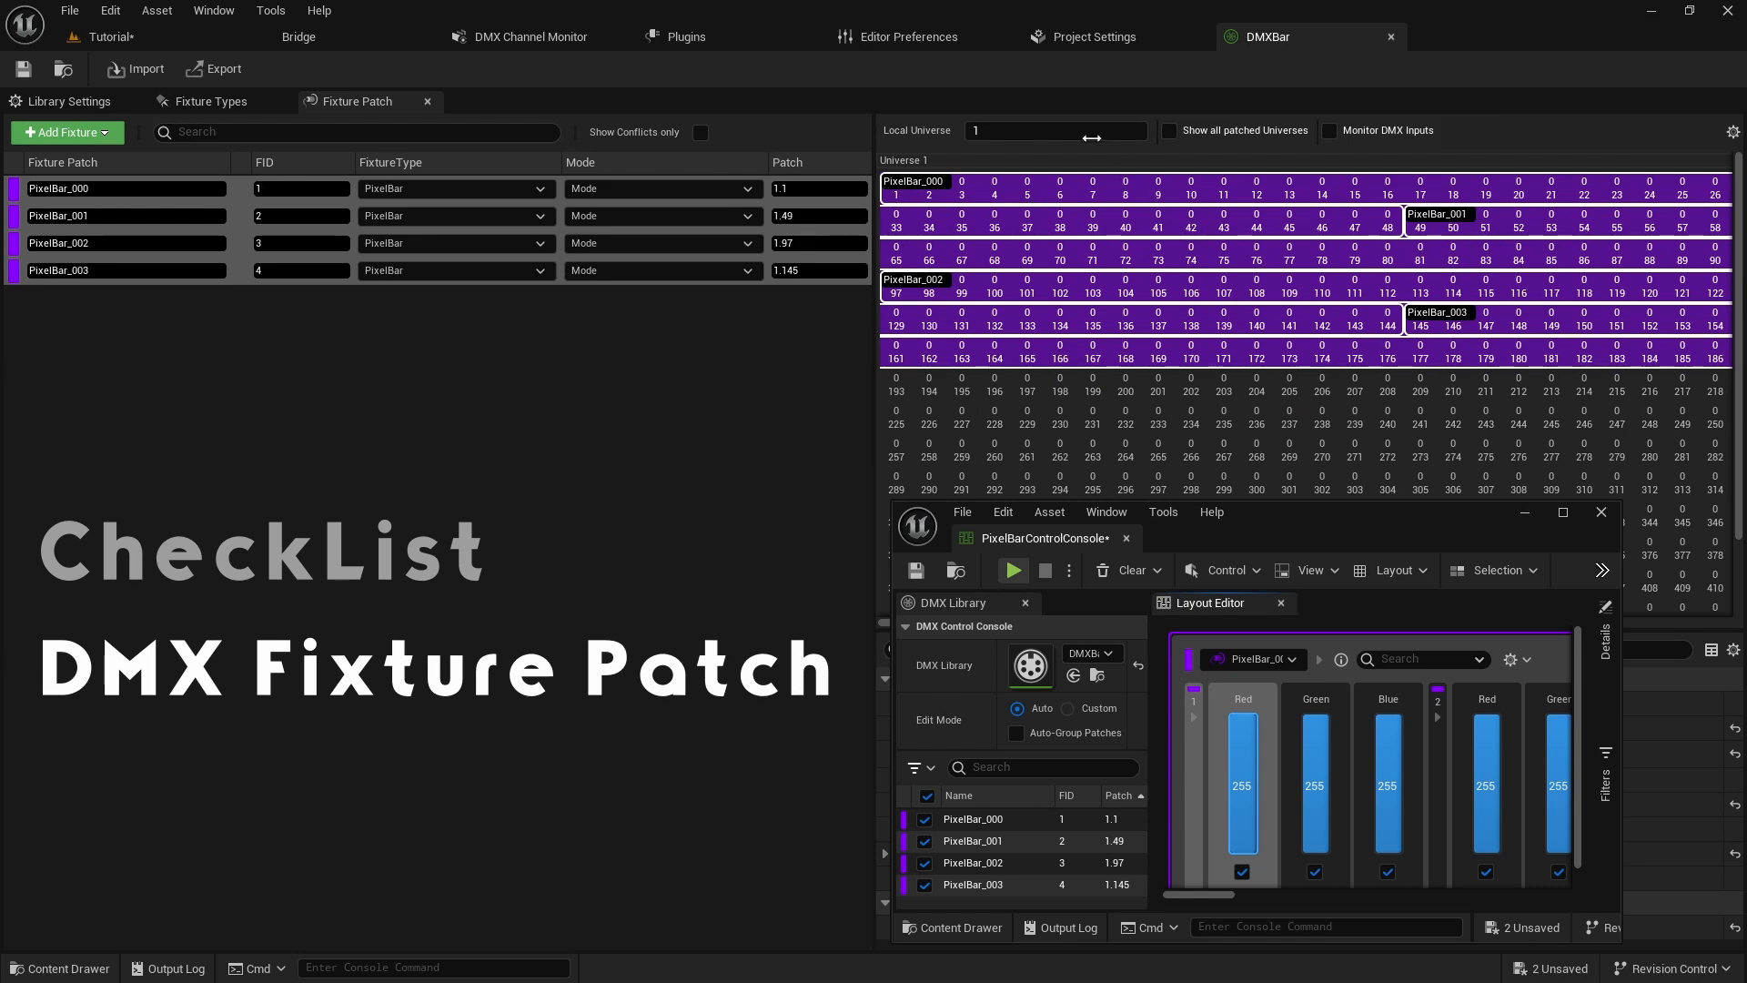
left_click(1092, 36)
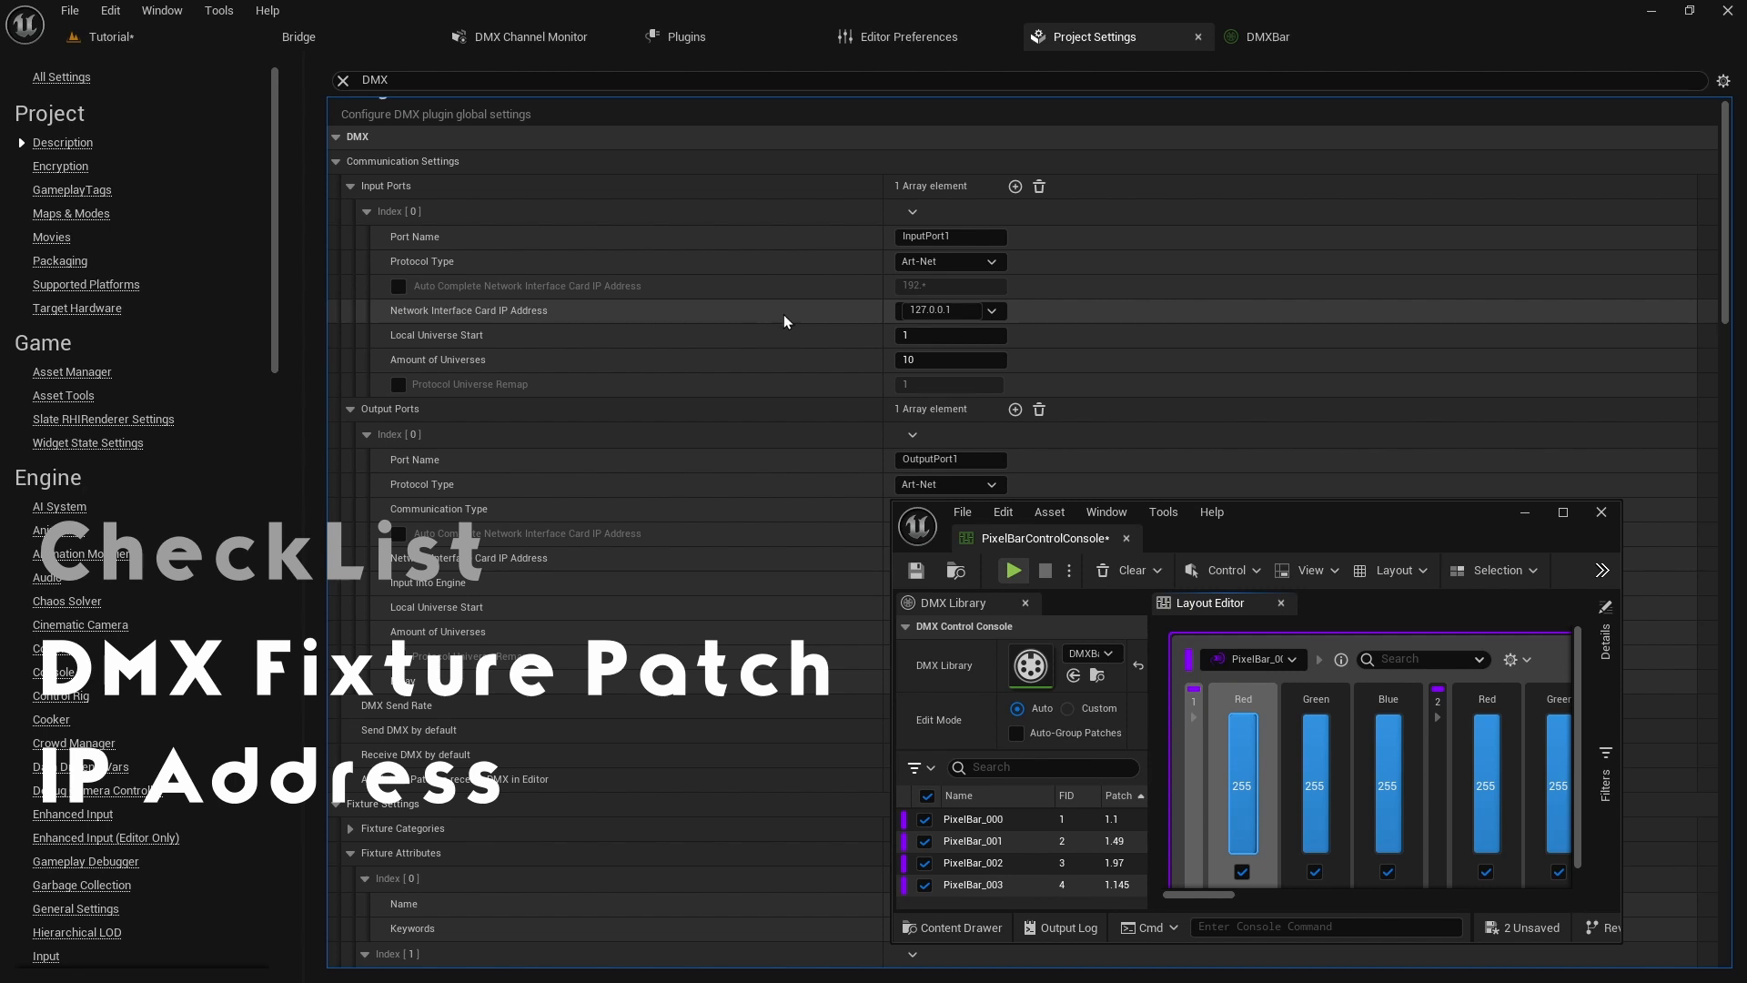
scroll(873, 355, "down", 1)
scroll(873, 455, "up", 1)
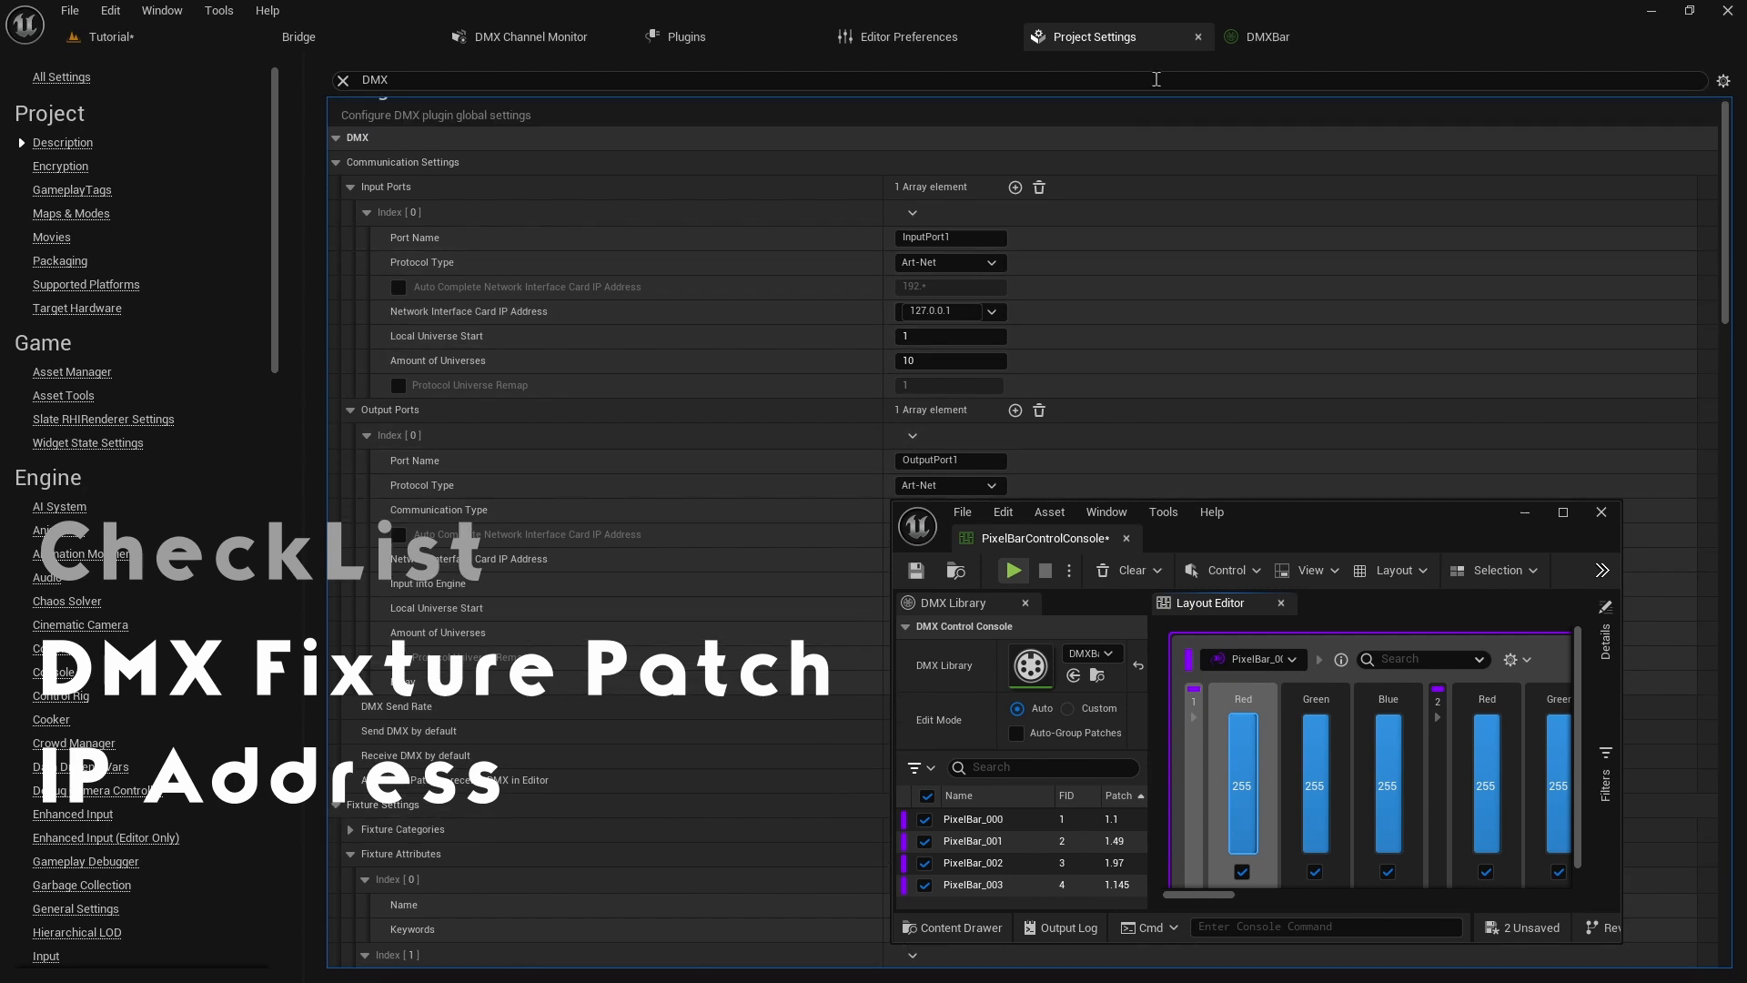
left_click(209, 37)
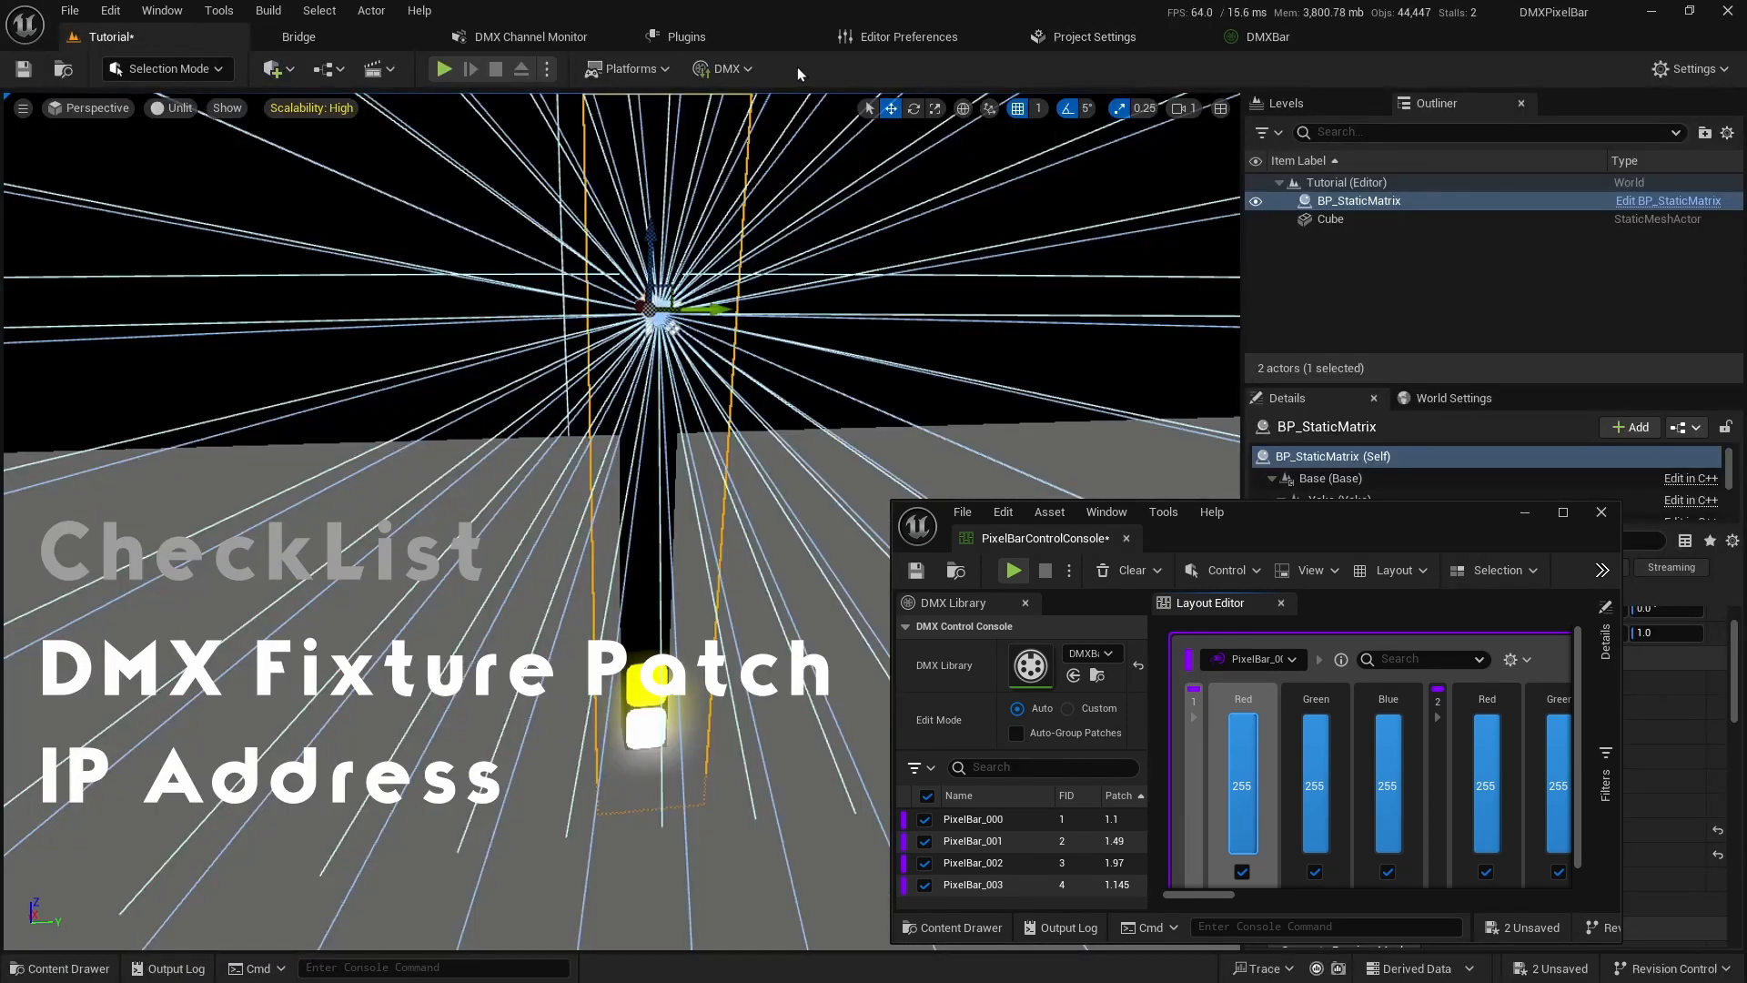
left_click(728, 68)
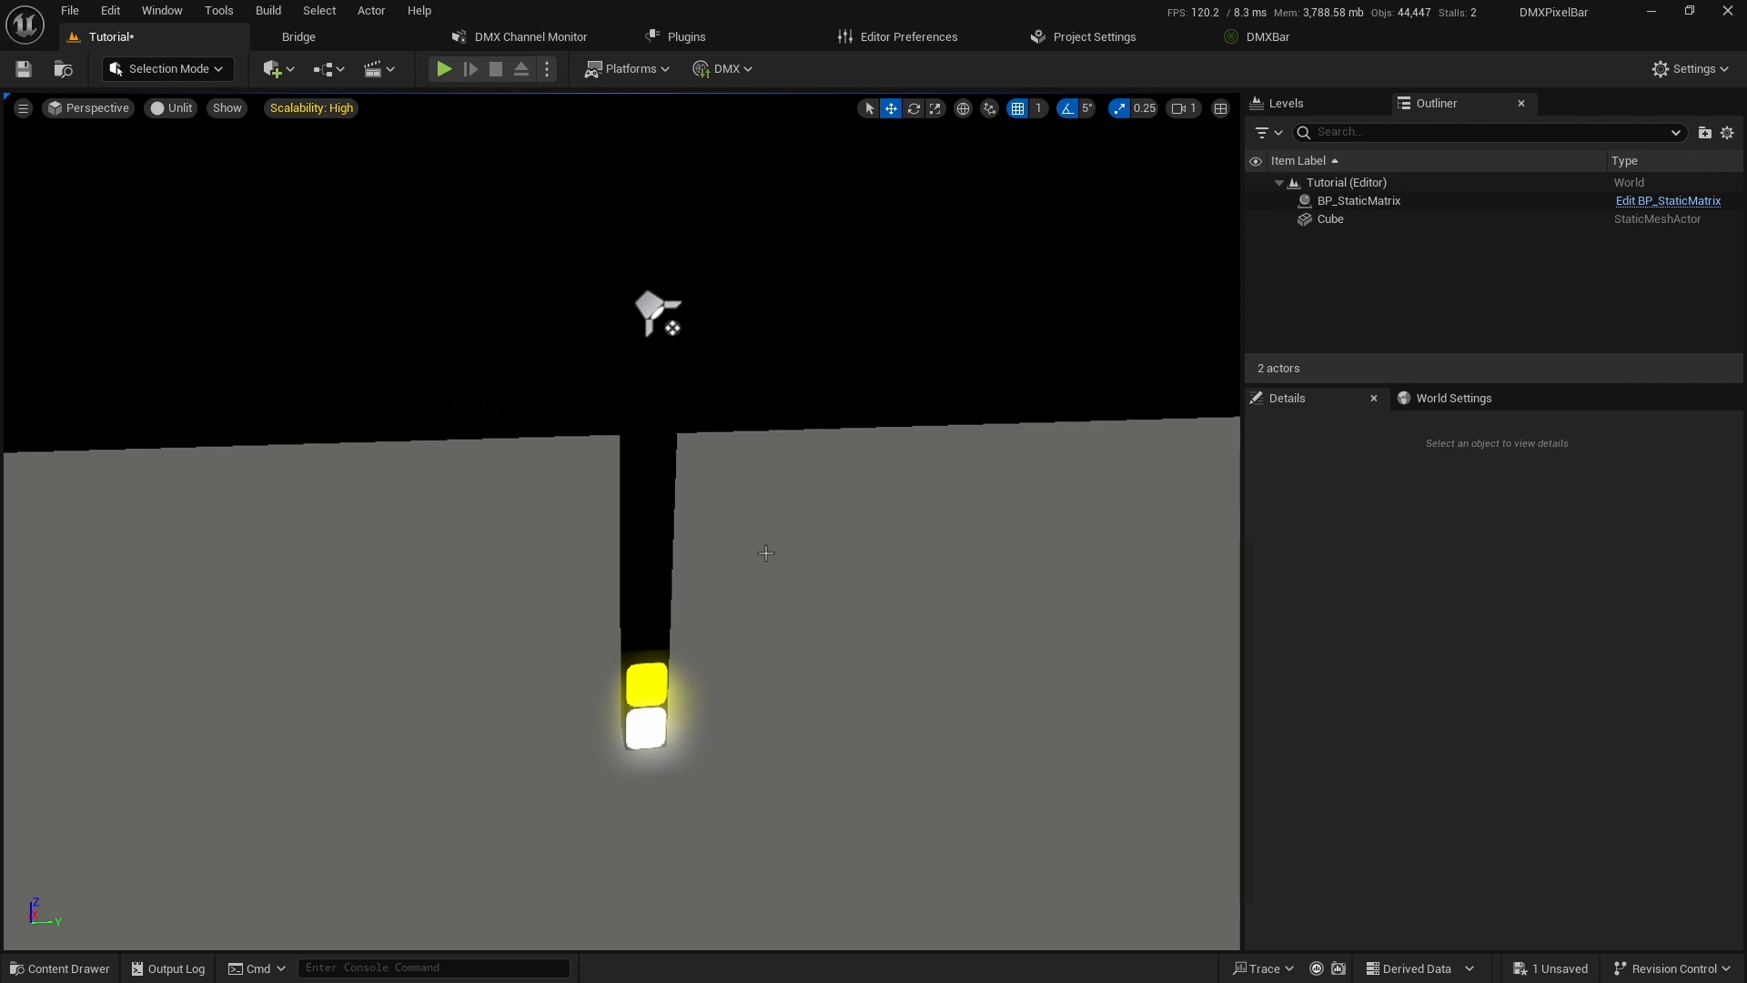
Move BP_StaticMatrix sideways along the Y axis and duplicate it three times to form a spaced row of four pixel bars.
left_click(724, 544)
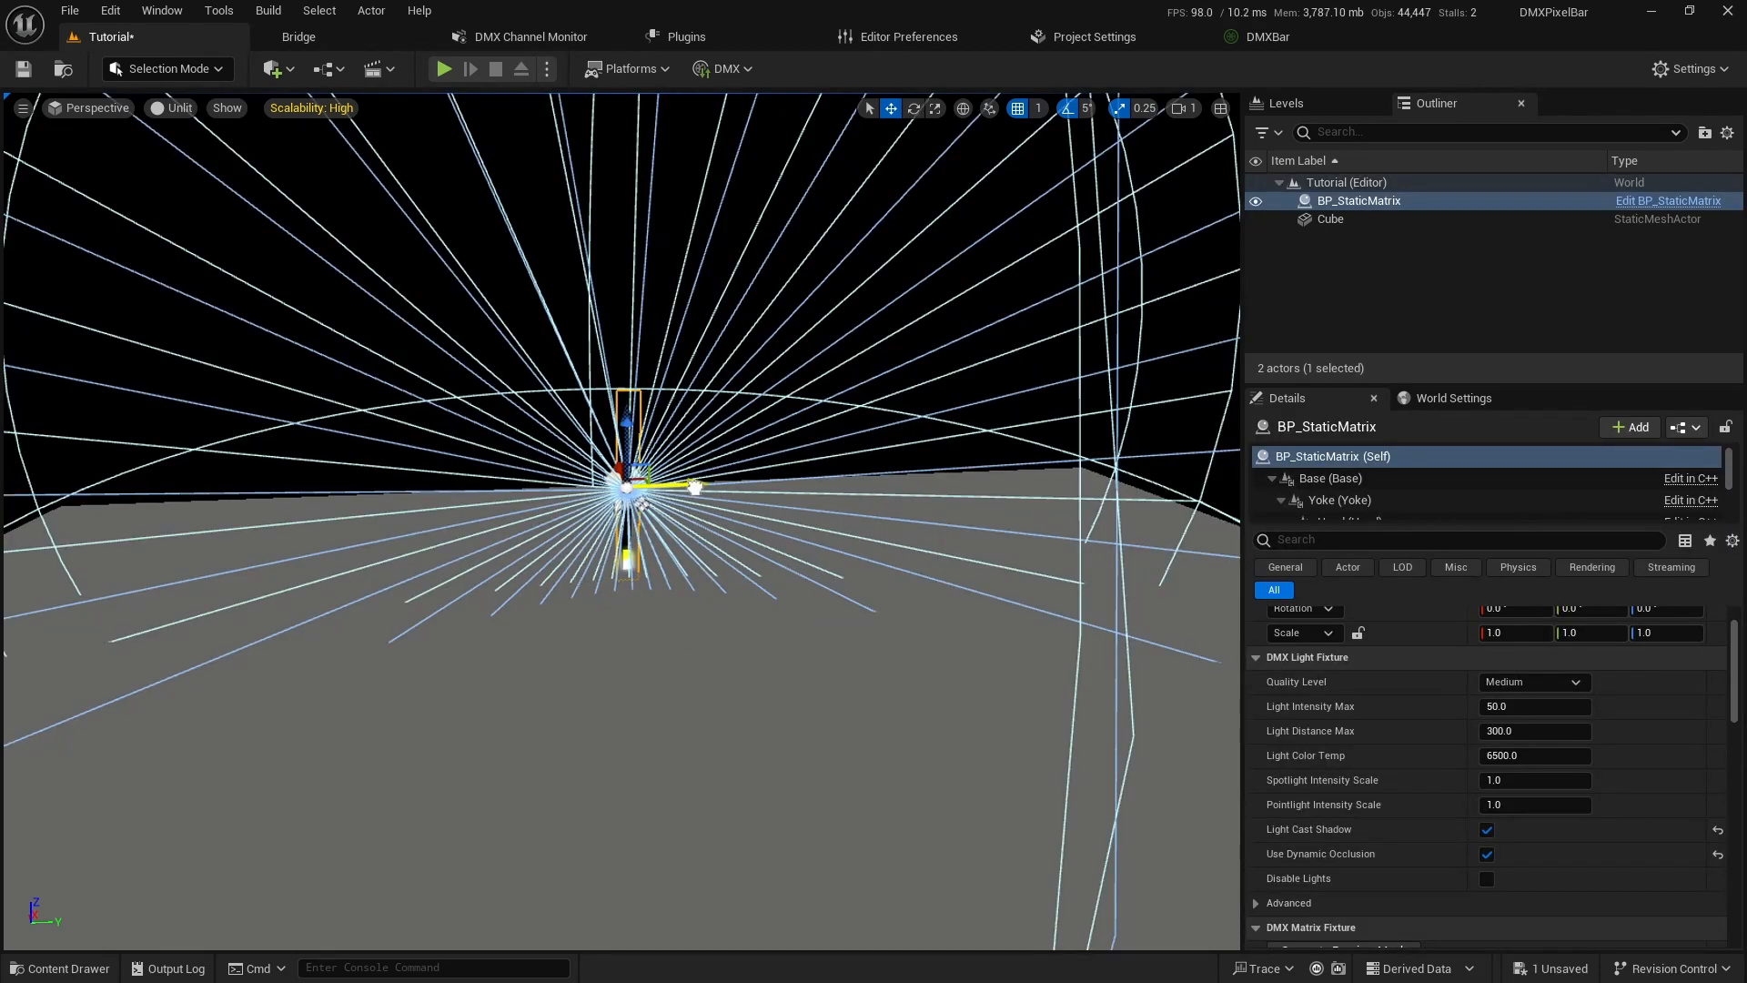
left_click_drag(694, 487, 960, 478)
scroll(967, 482, "up", 1)
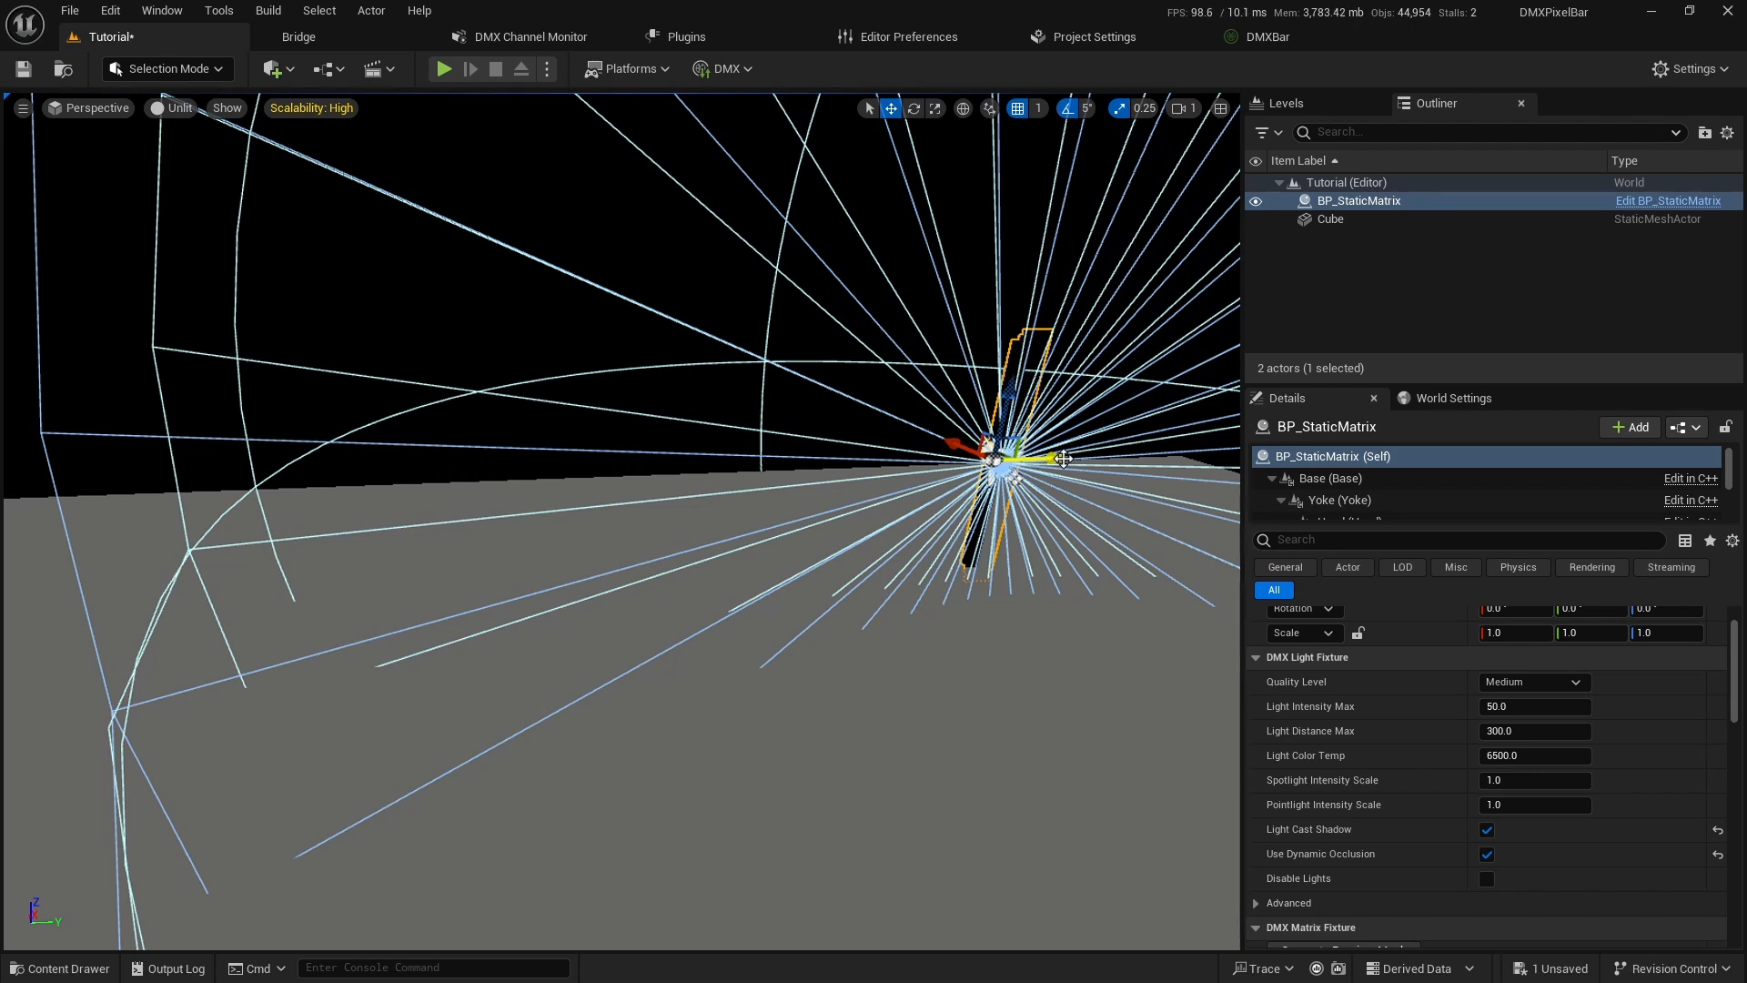
left_click_drag(1063, 458, 483, 475, "alt")
Assign the PixelBar_001 fixture patch to BP_StaticMatrix2, and try to assign PixelBar_002 to BP_StaticMatrix3.
left_click(837, 469)
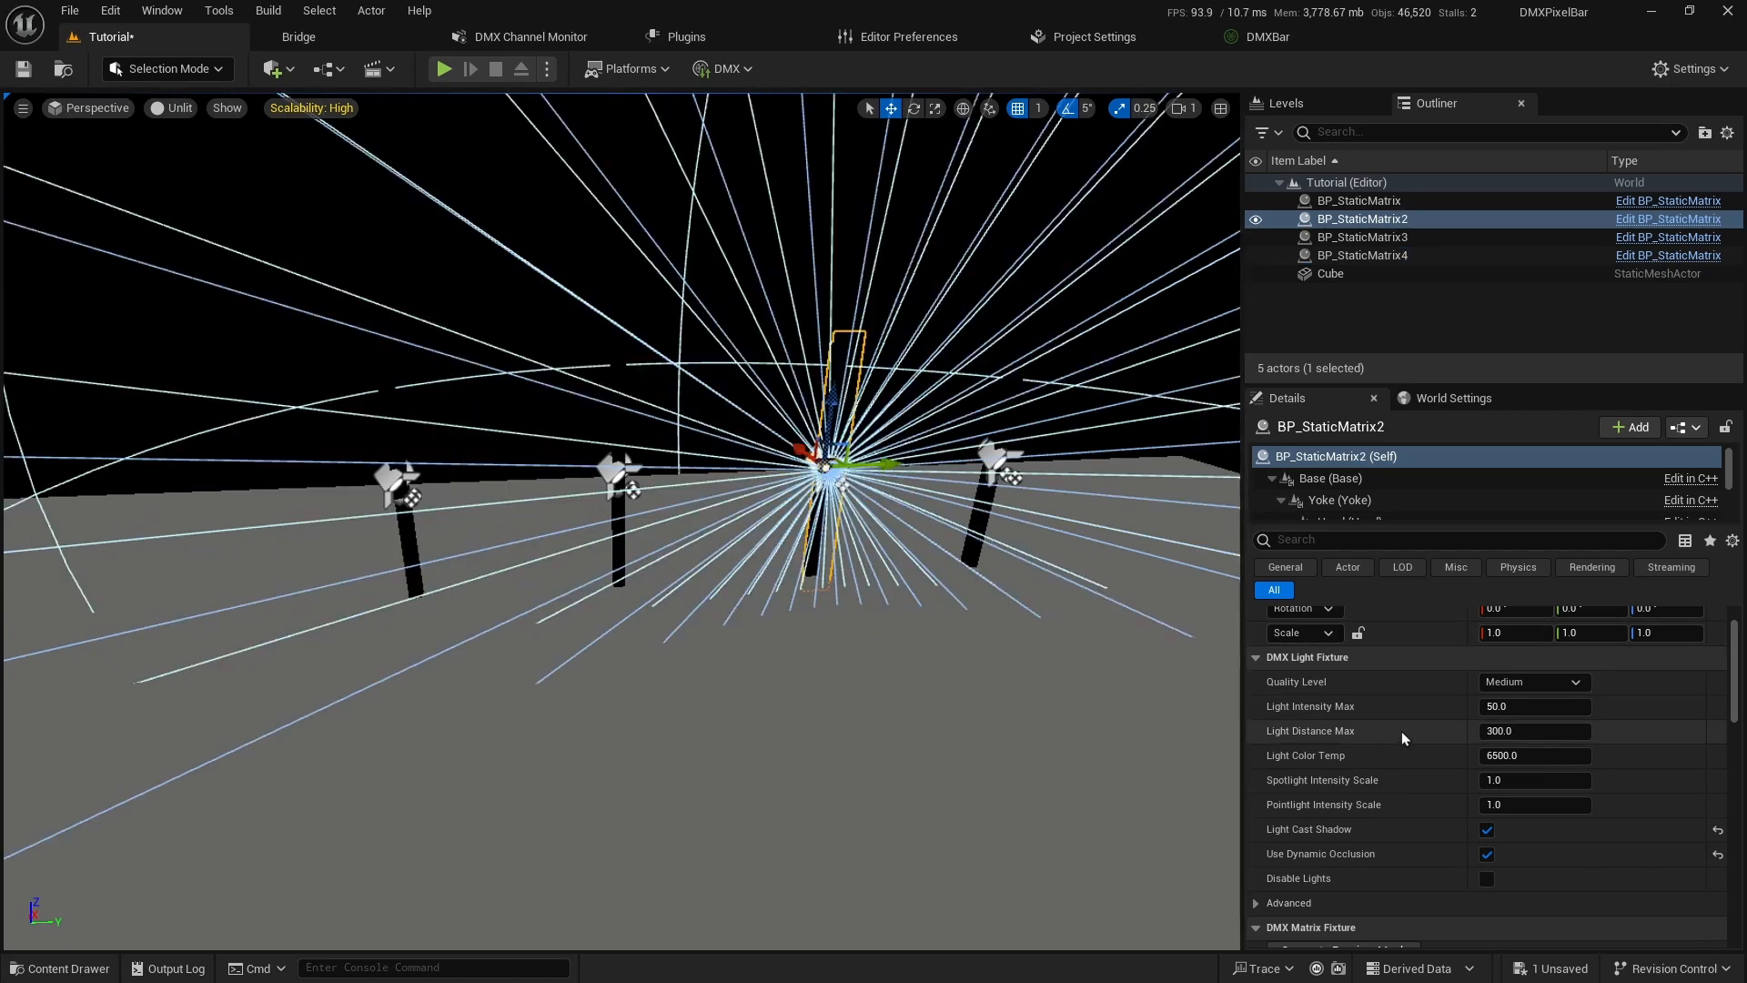
left_click(991, 464)
scroll(1401, 729, "down", 5)
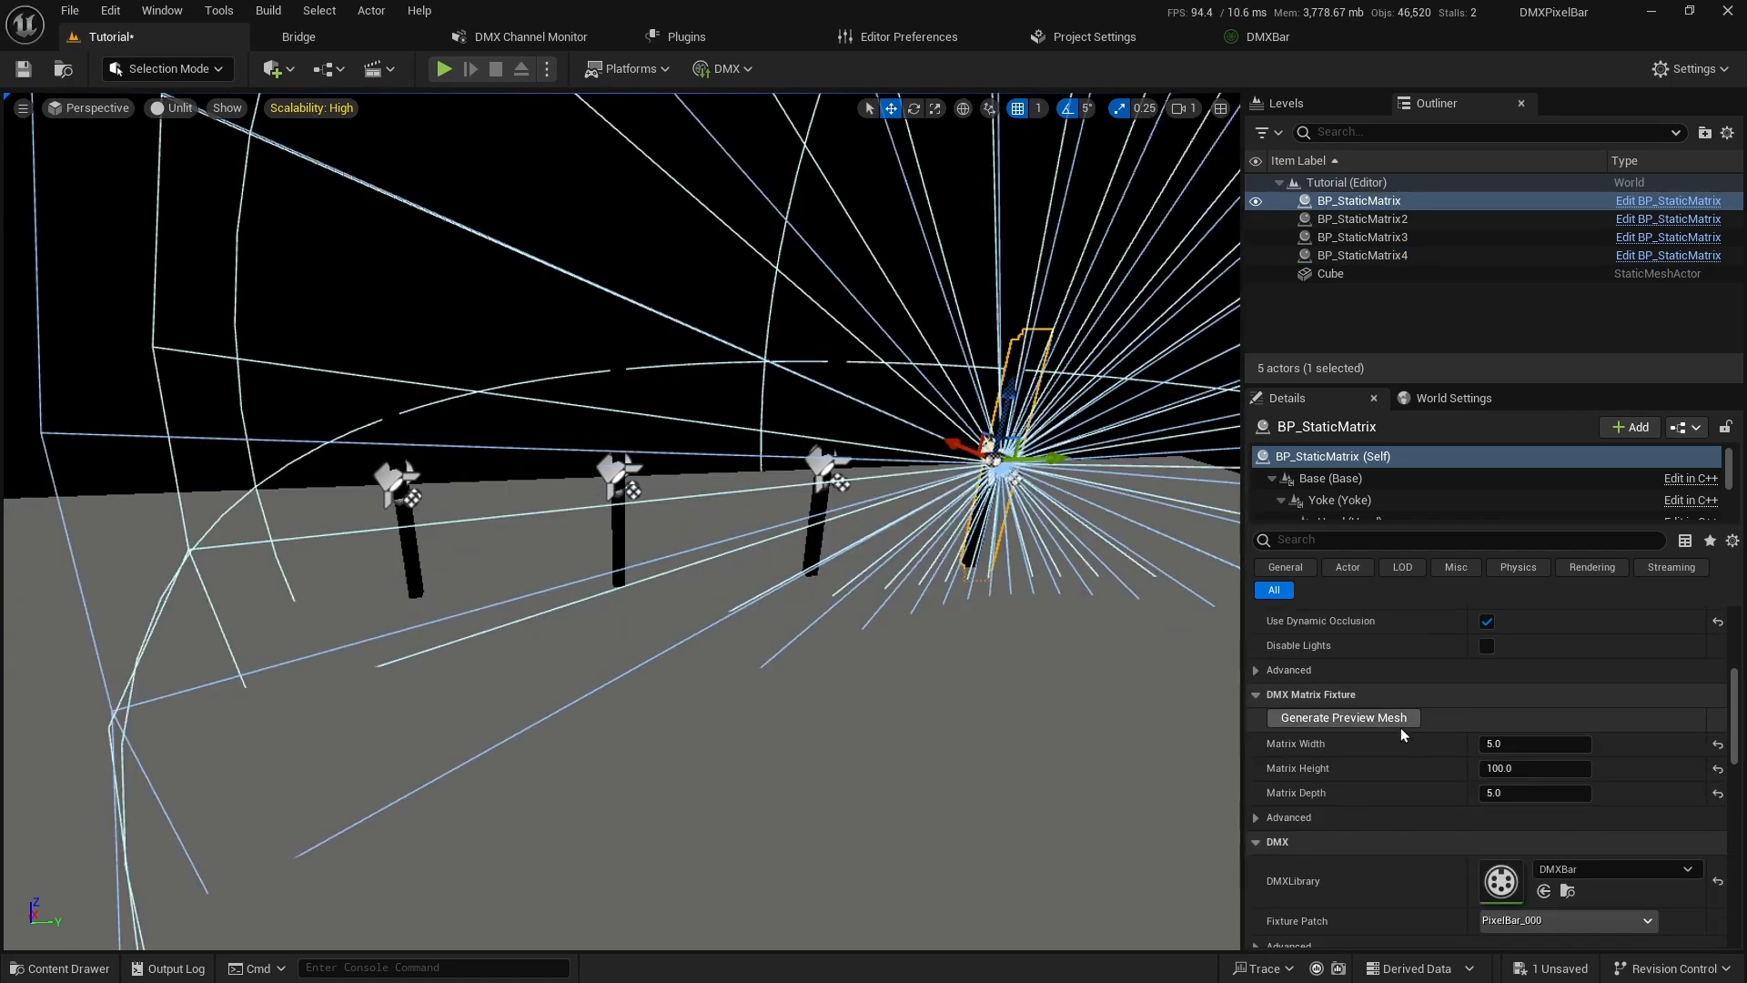
scroll(1400, 728, "down", 2)
left_click(828, 464)
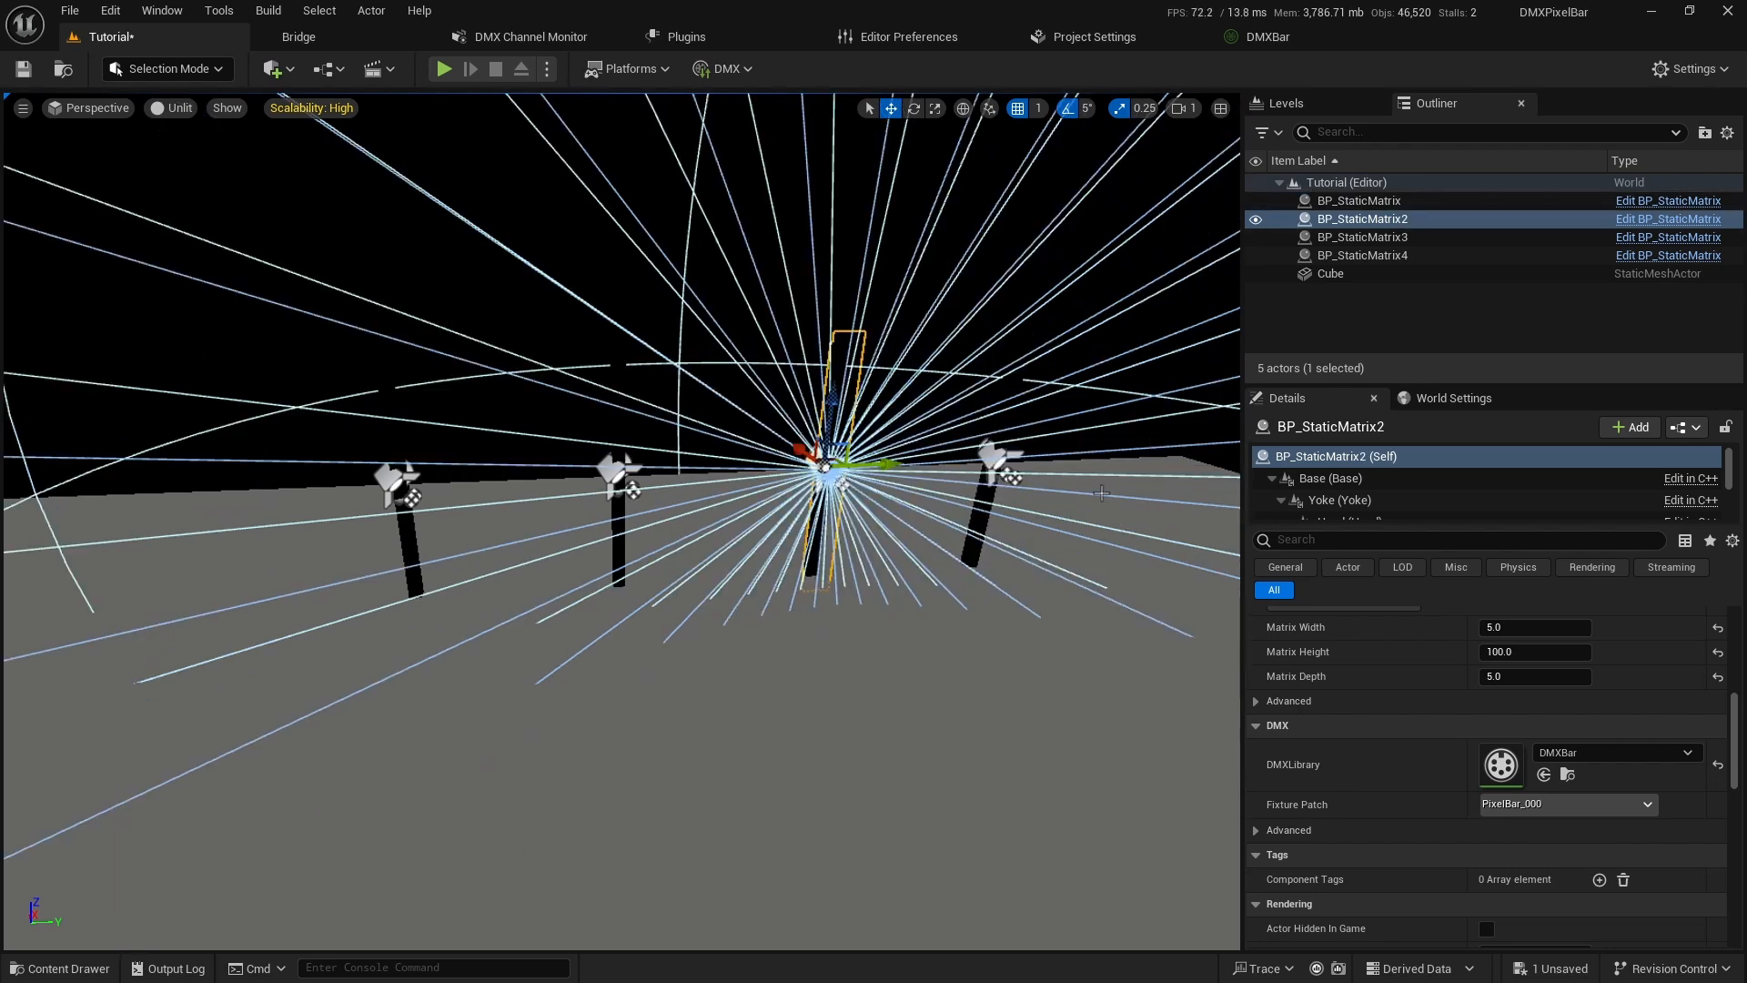
left_click(1560, 804)
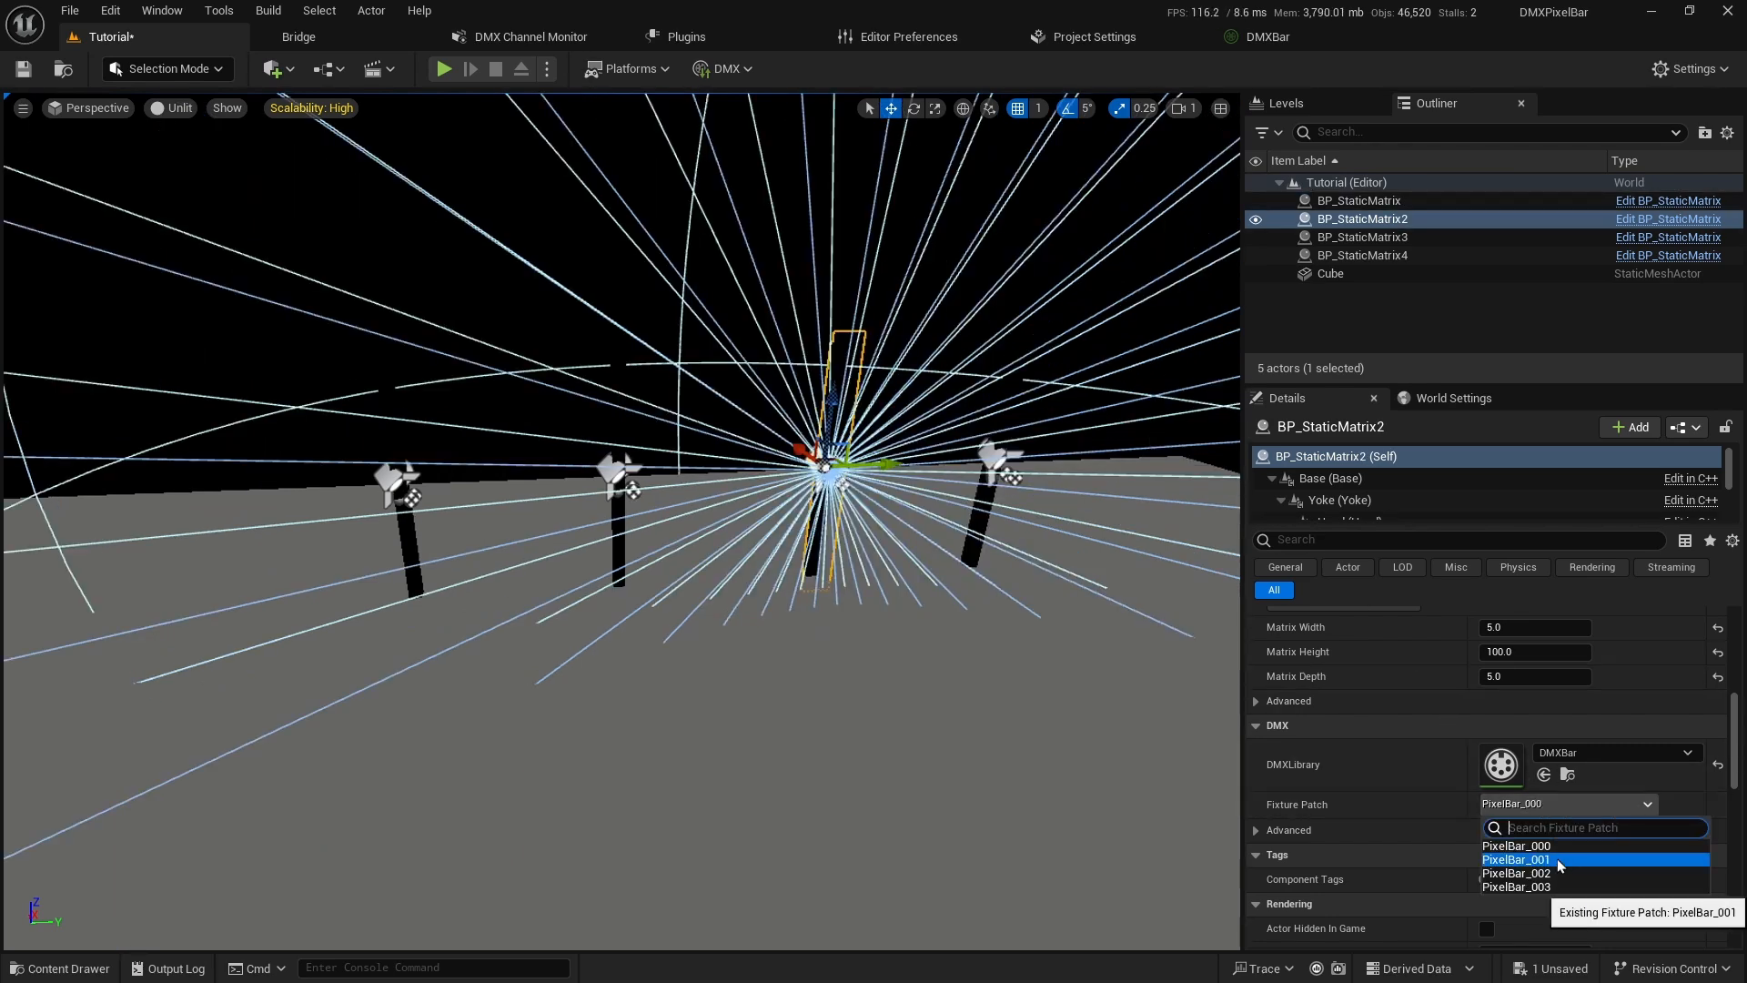
left_click(1558, 860)
left_click(618, 473)
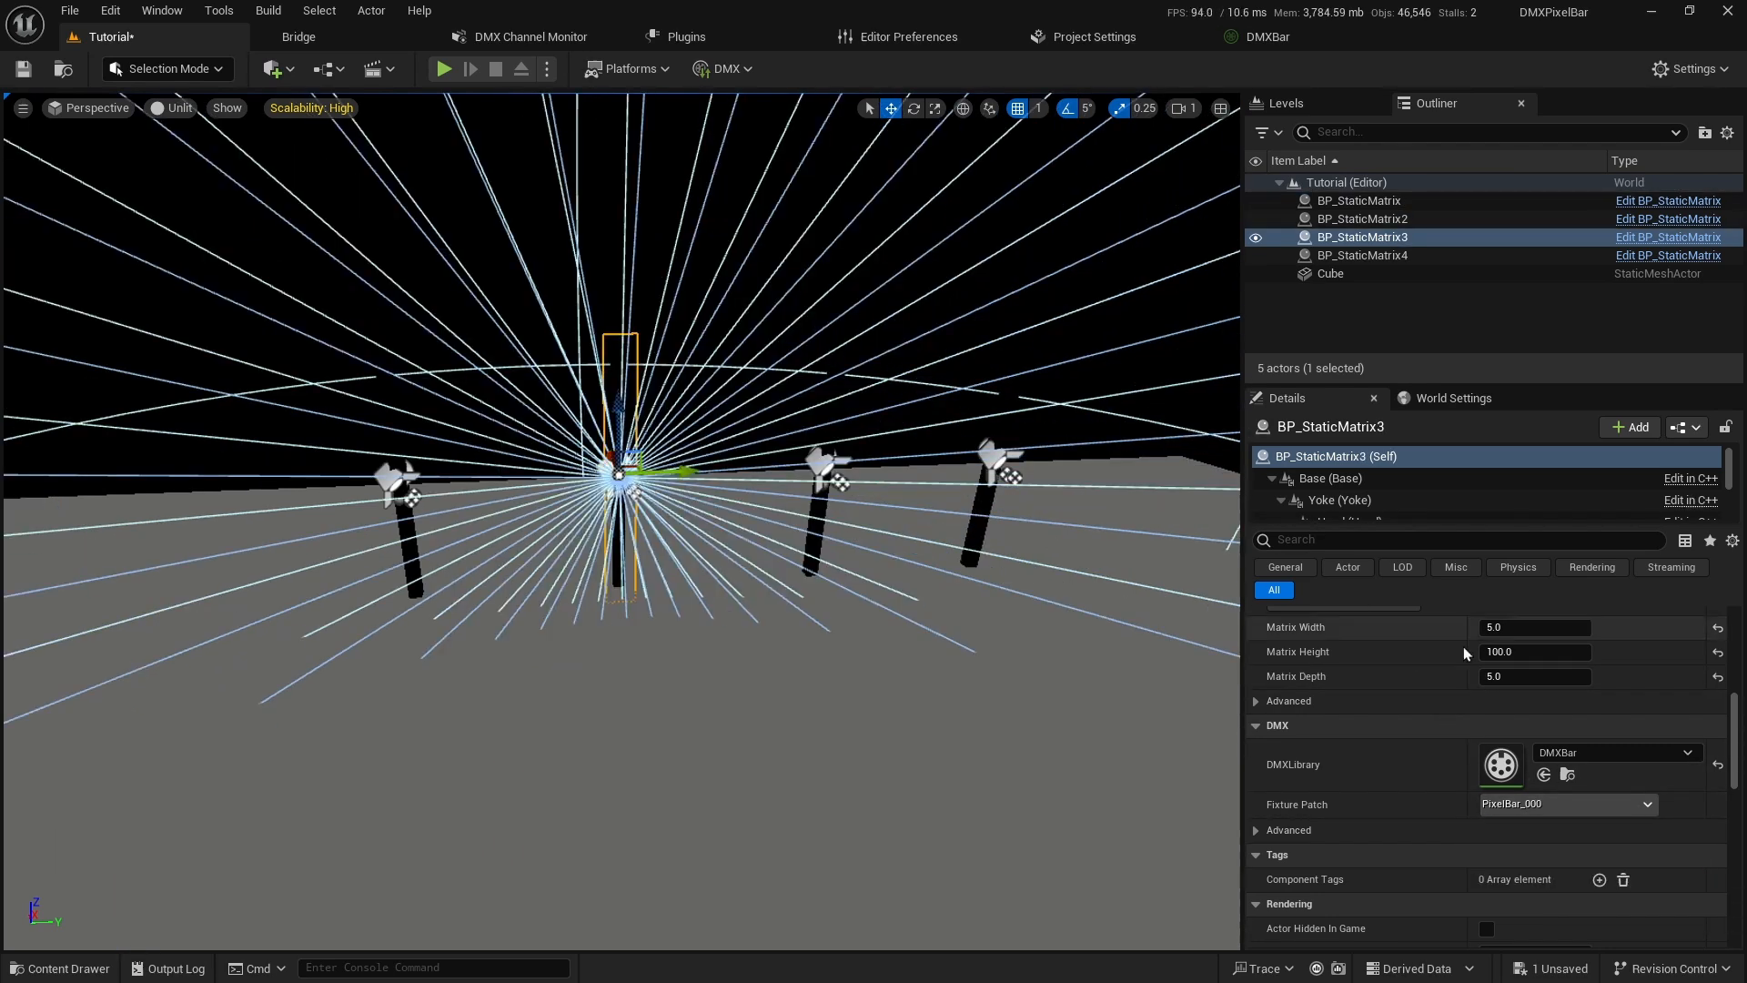
left_click(1550, 806)
left_click(1562, 871)
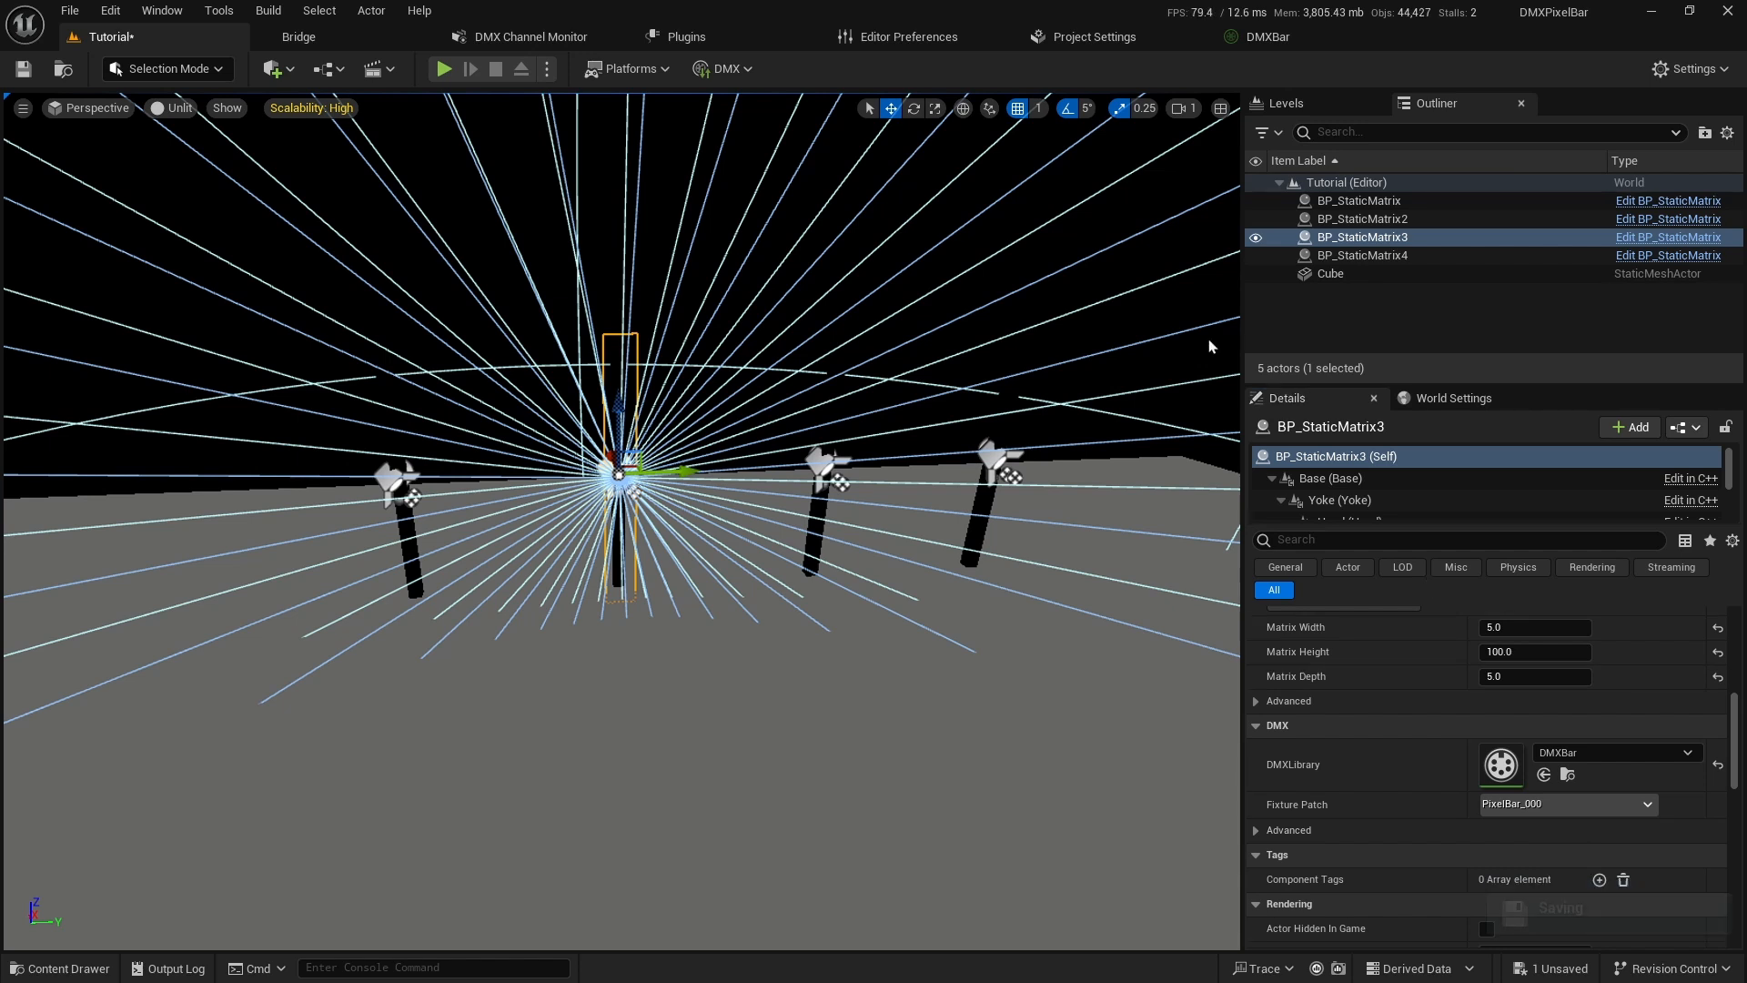
Use the DMX Patch Tool to address and rename all four static matrices incrementally from the DMXBar library, starting at PixelBar_000.
left_click(714, 70)
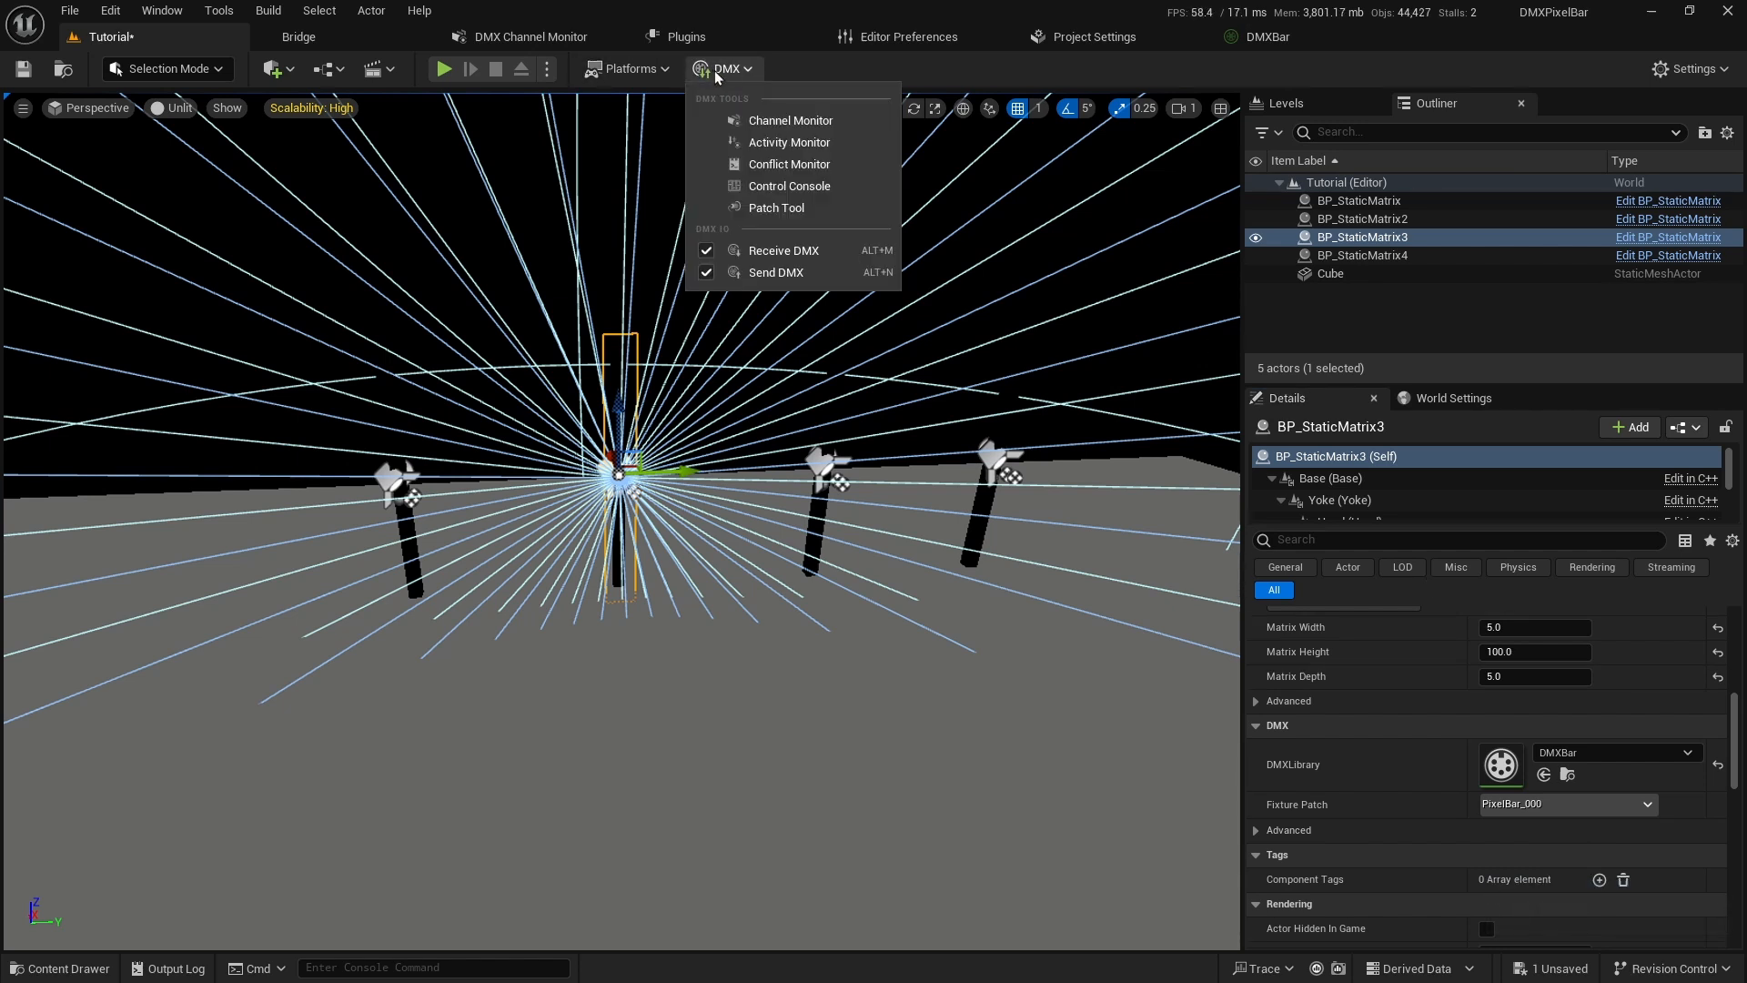
left_click(769, 208)
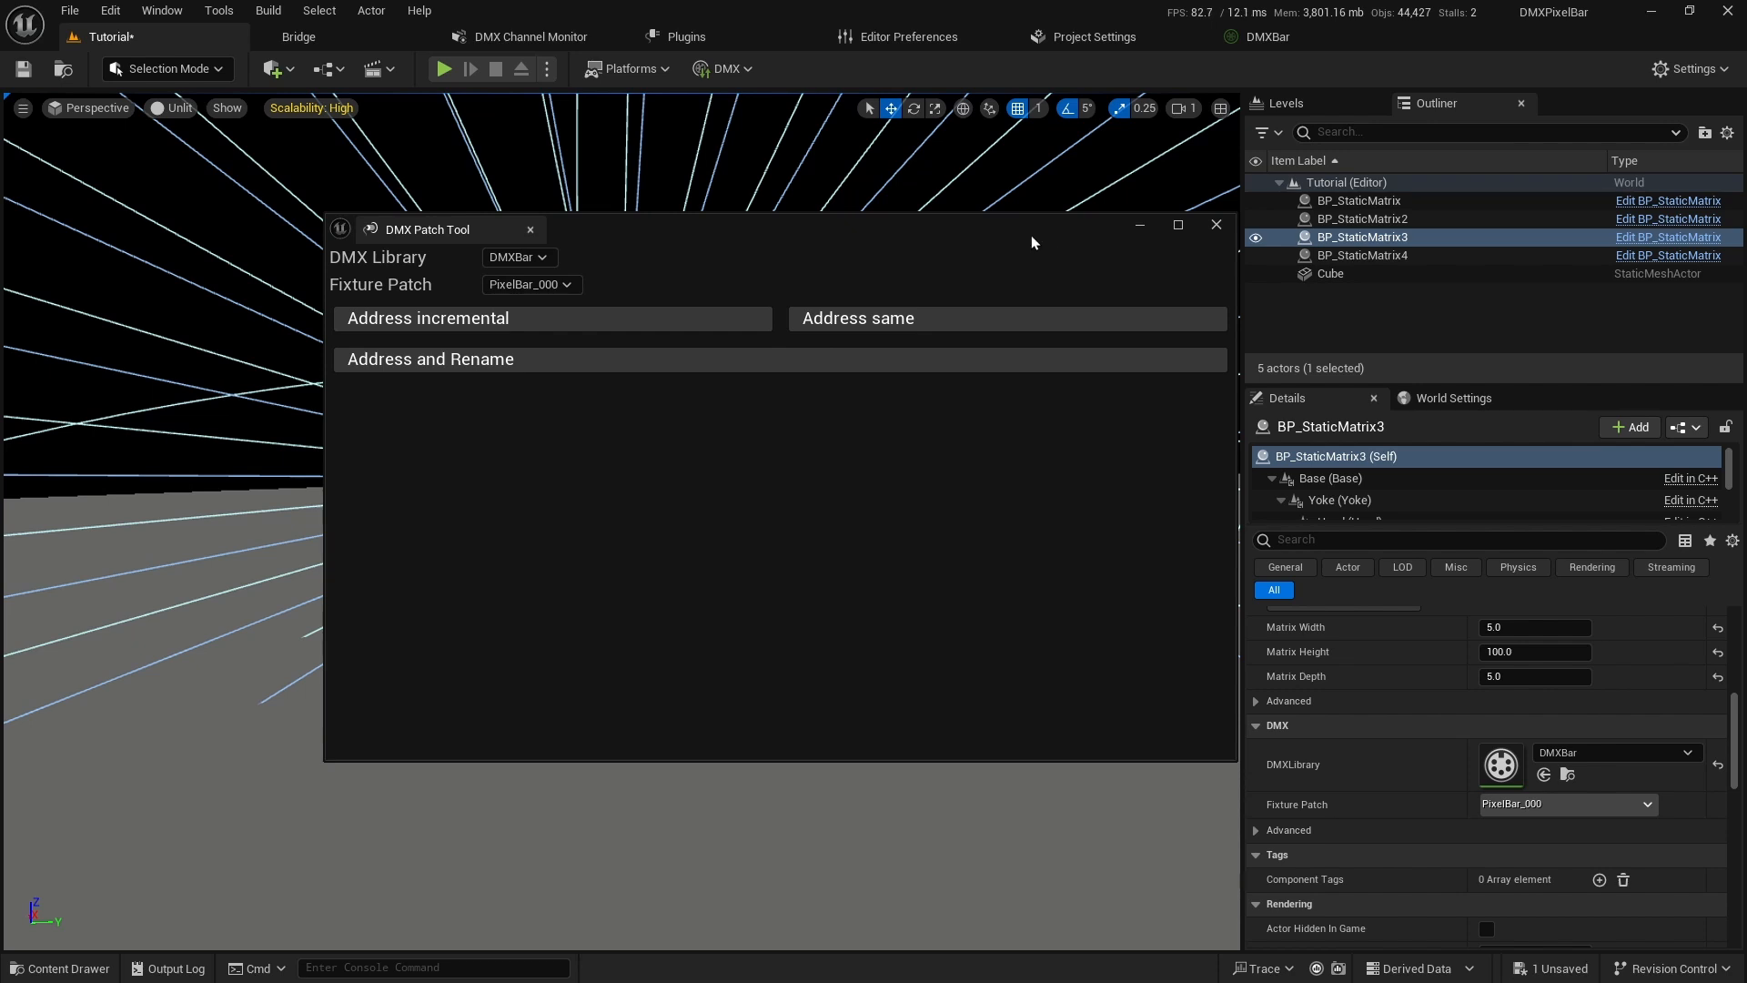
left_click_drag(909, 238, 838, 205)
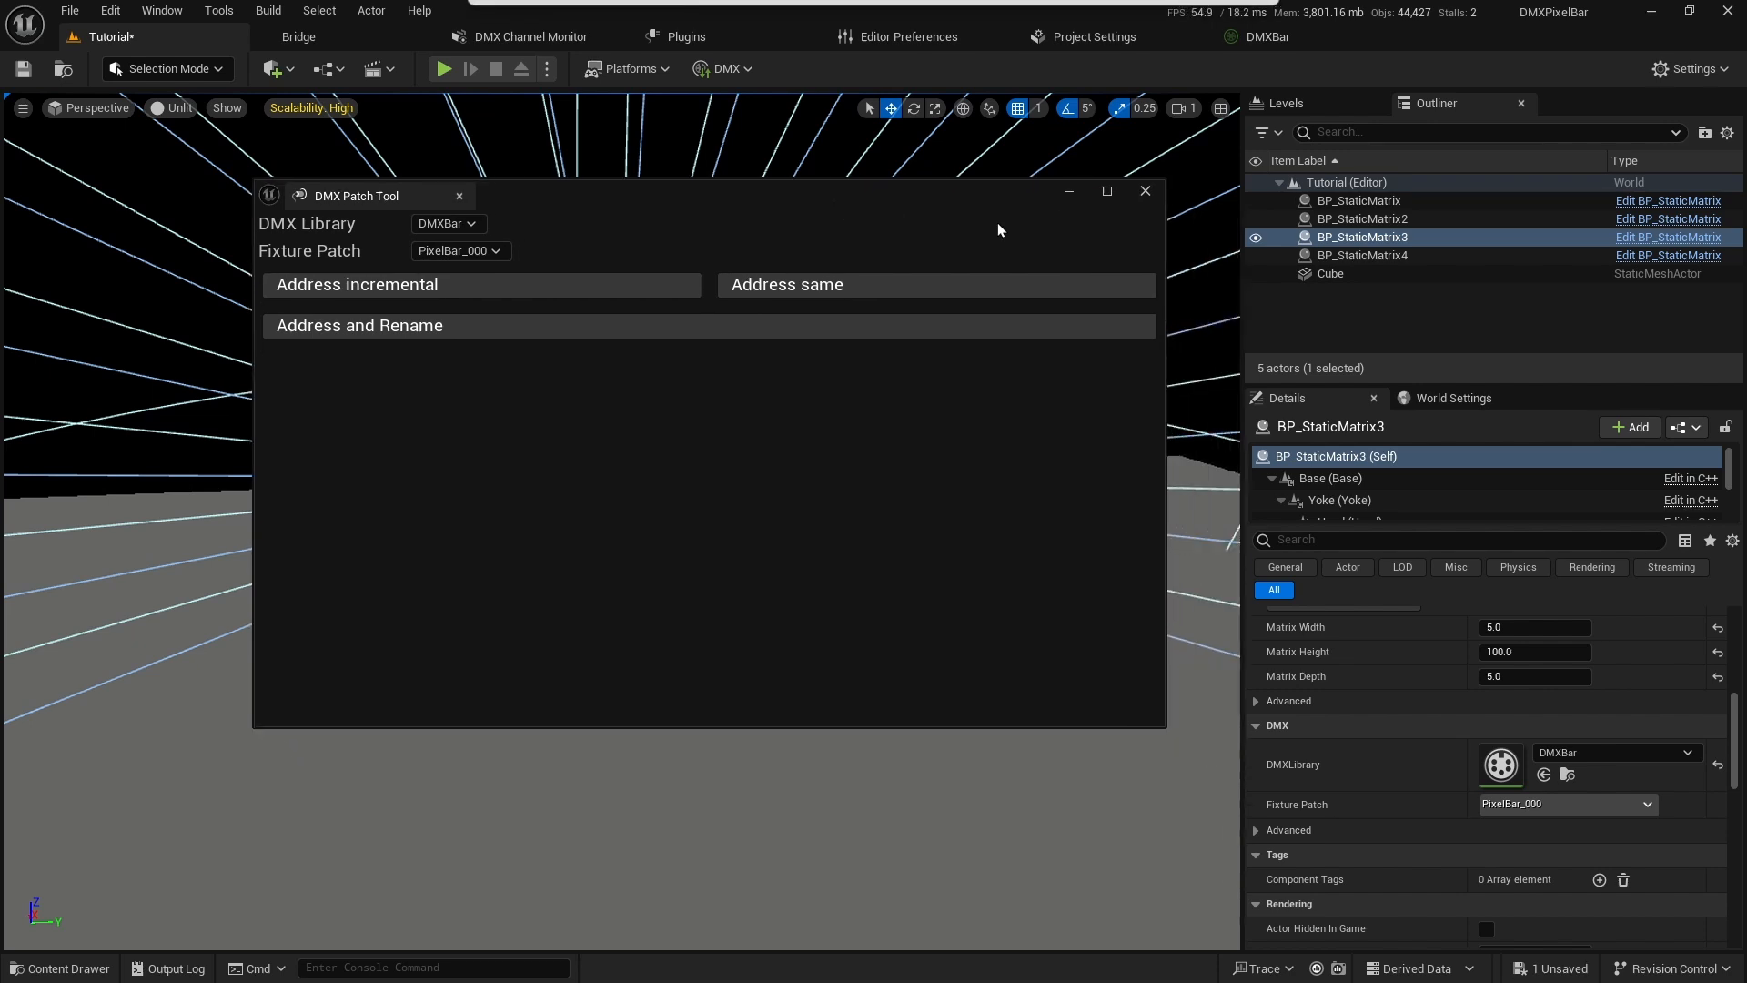
left_click(1377, 204)
left_click(1404, 256, "shift")
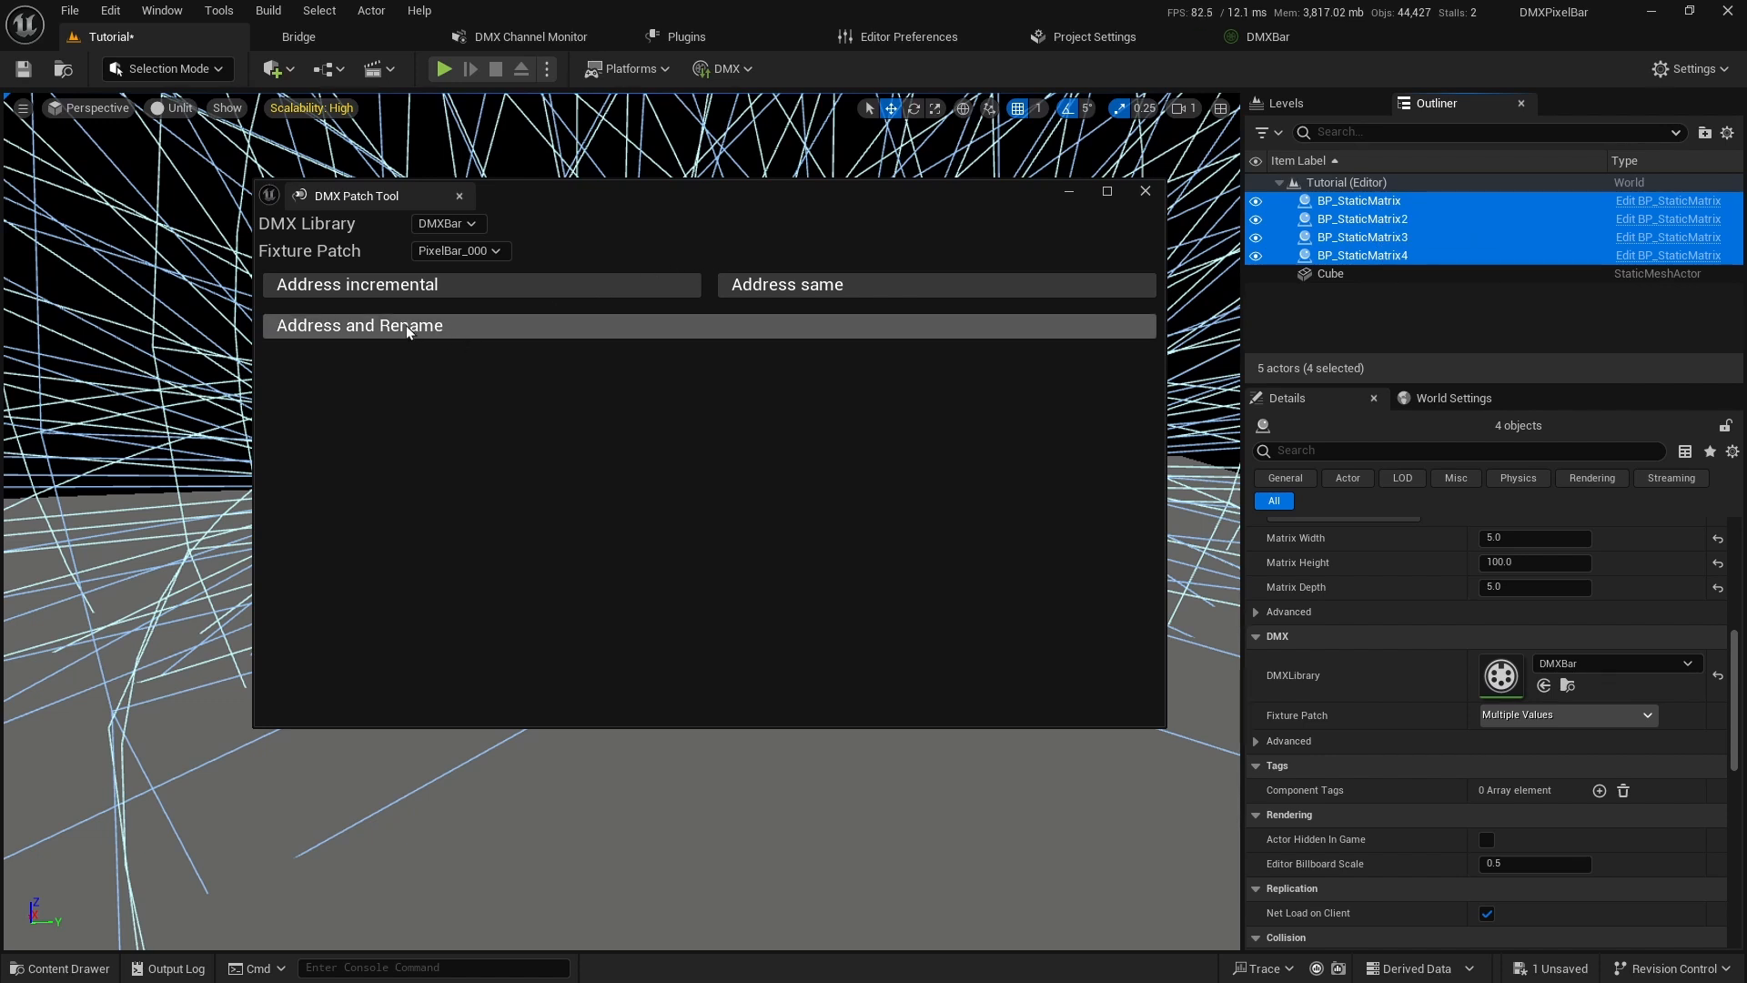
left_click(461, 250)
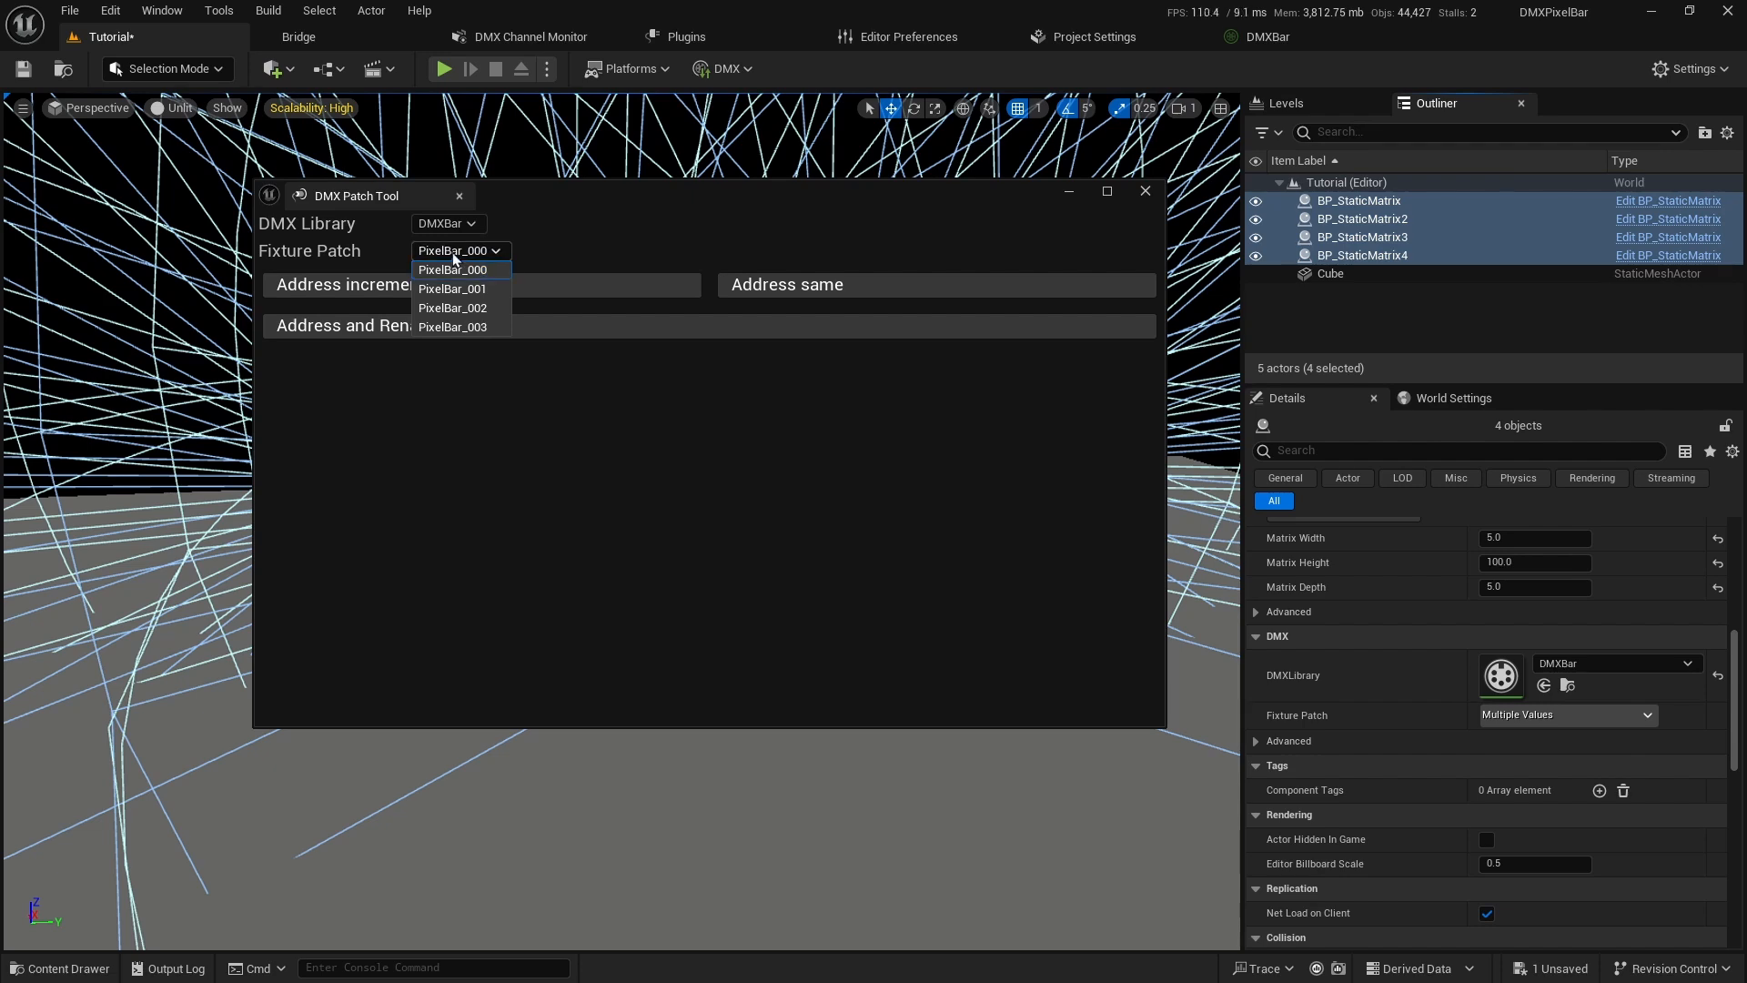
left_click(453, 256)
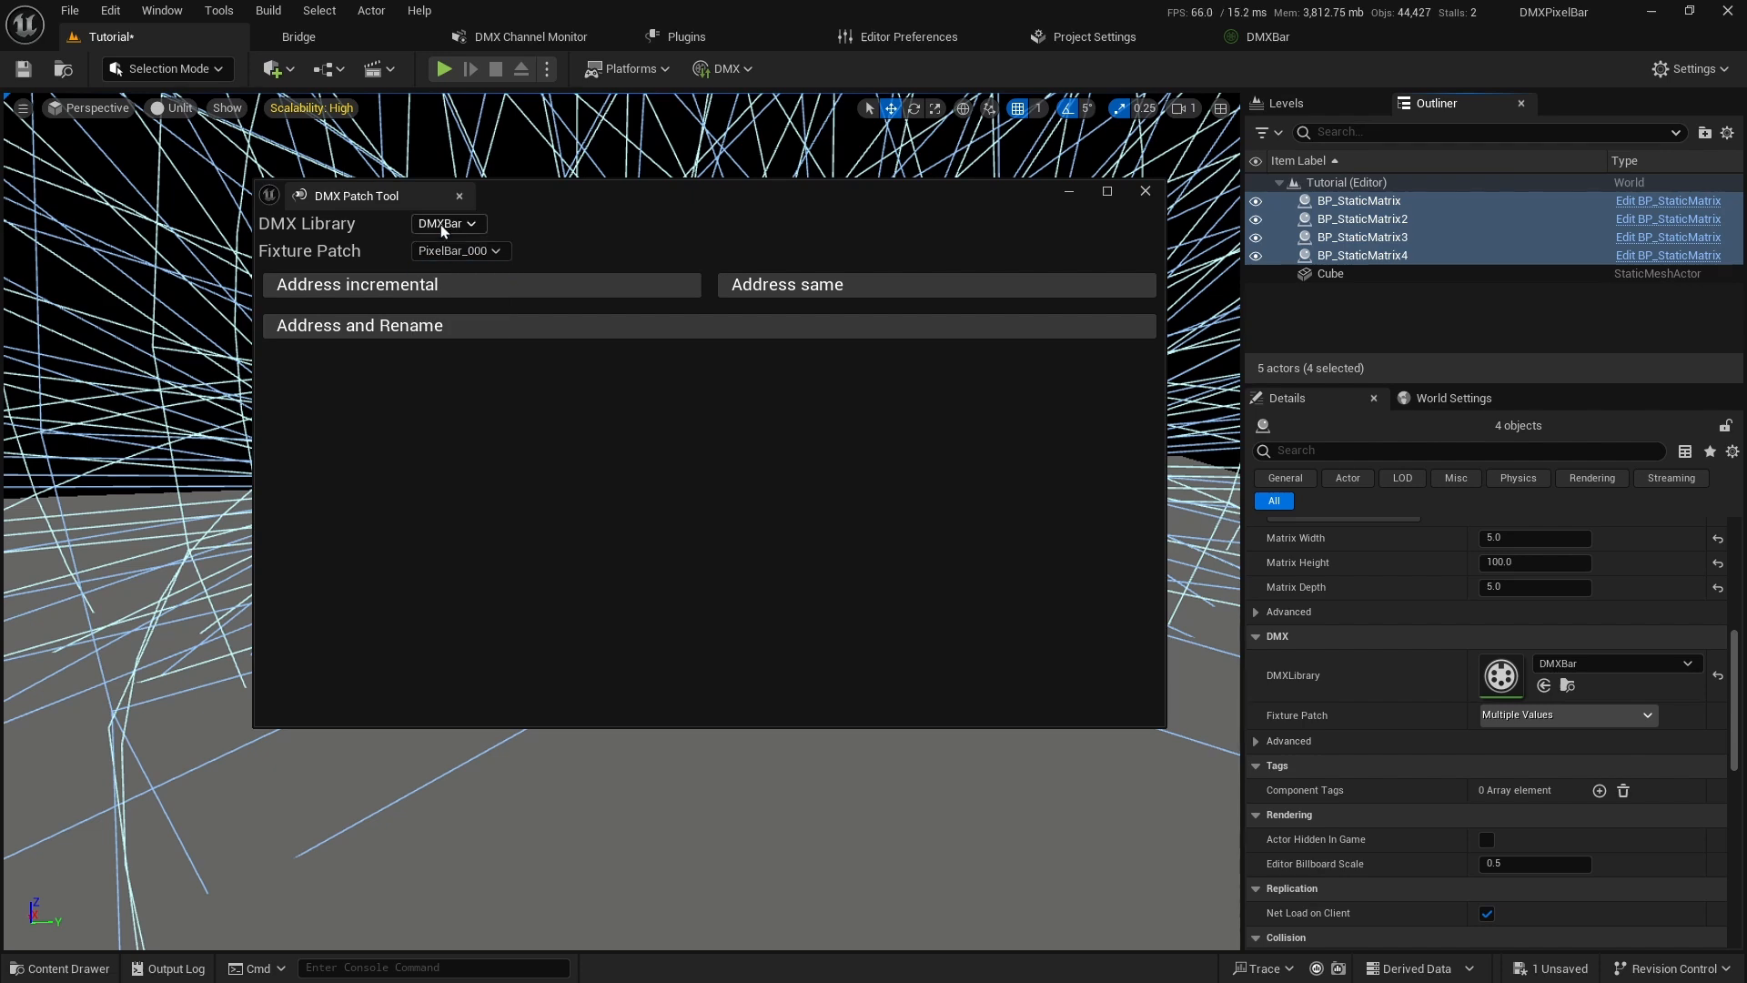
left_click(477, 325)
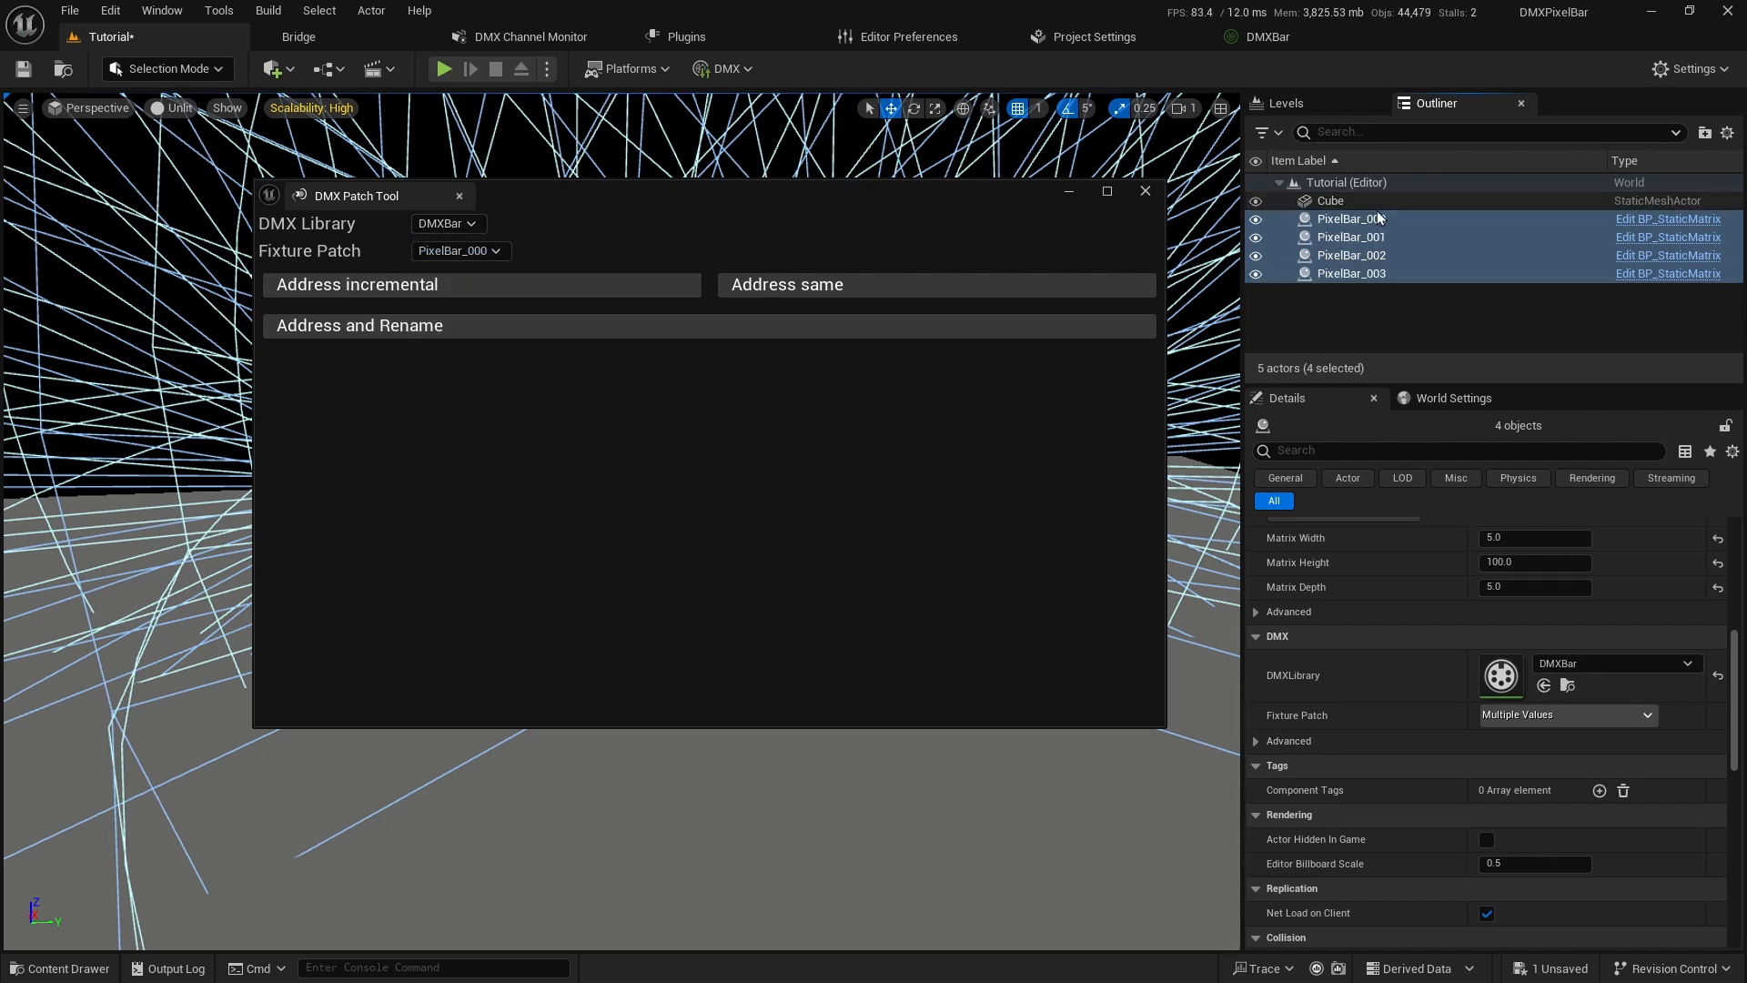
left_click(1145, 191)
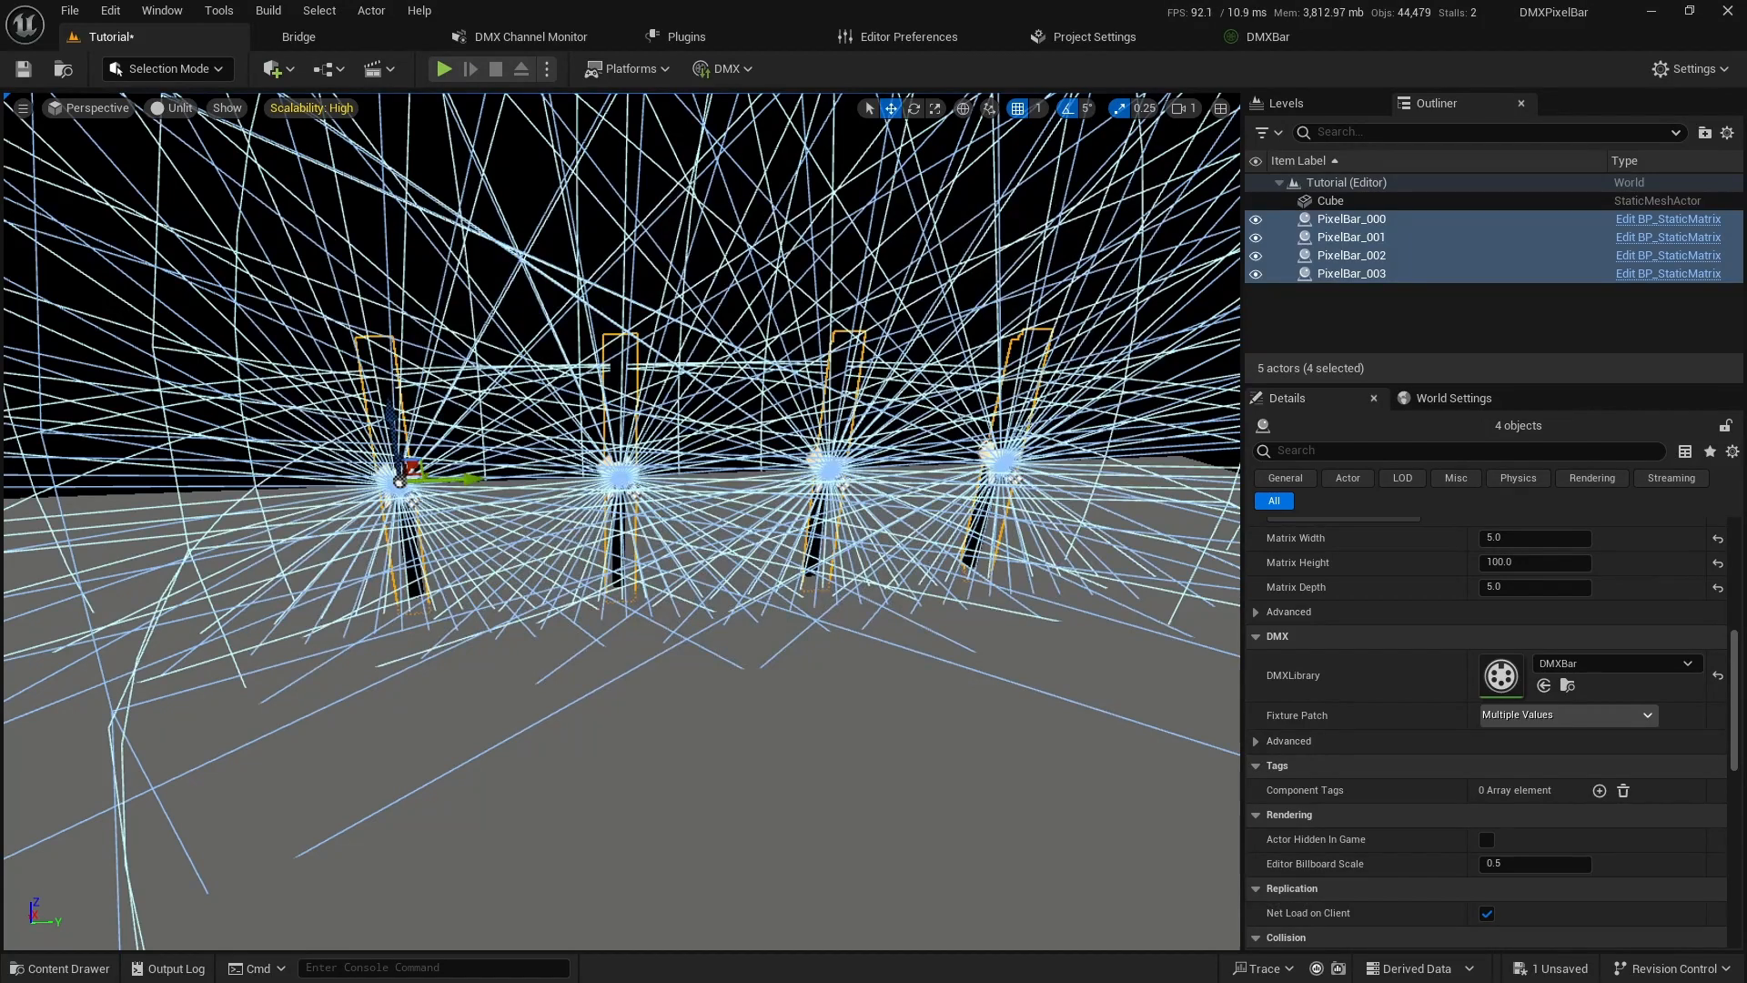
Check the fixture patch assigned to each of the four renamed pixel bars and clear the selection.
left_click(1028, 546)
left_click(997, 466)
scroll(1478, 766, "down", 1)
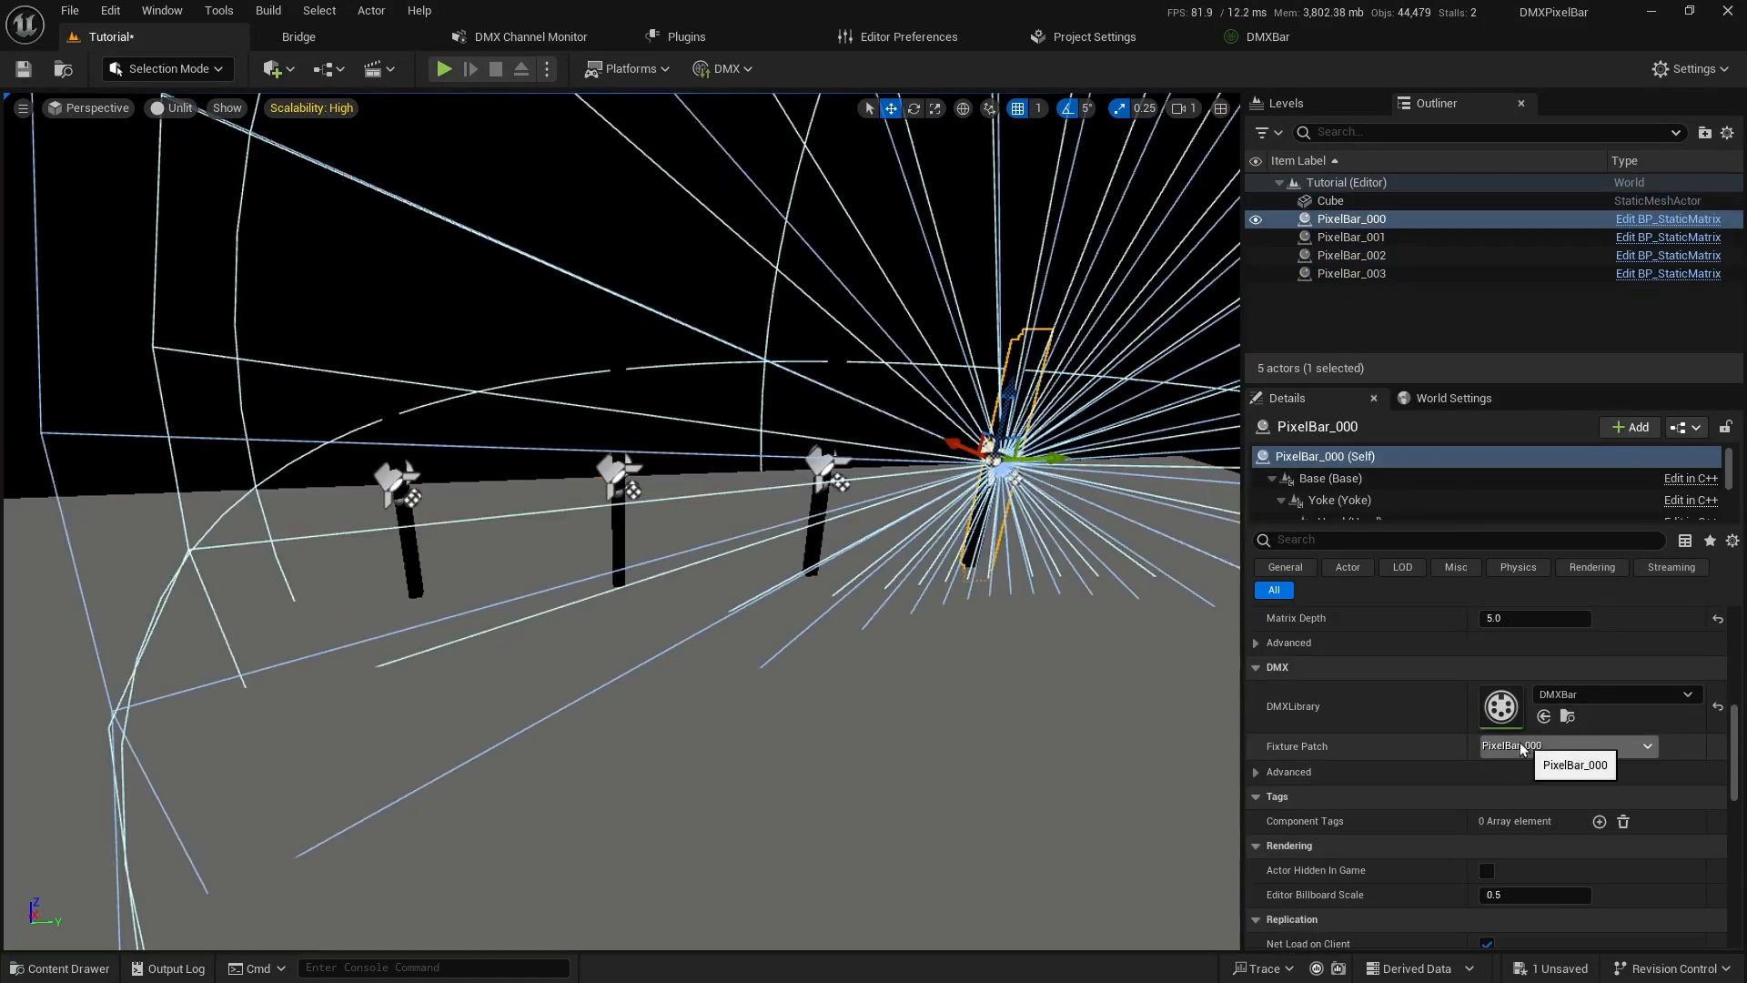
left_click(829, 475)
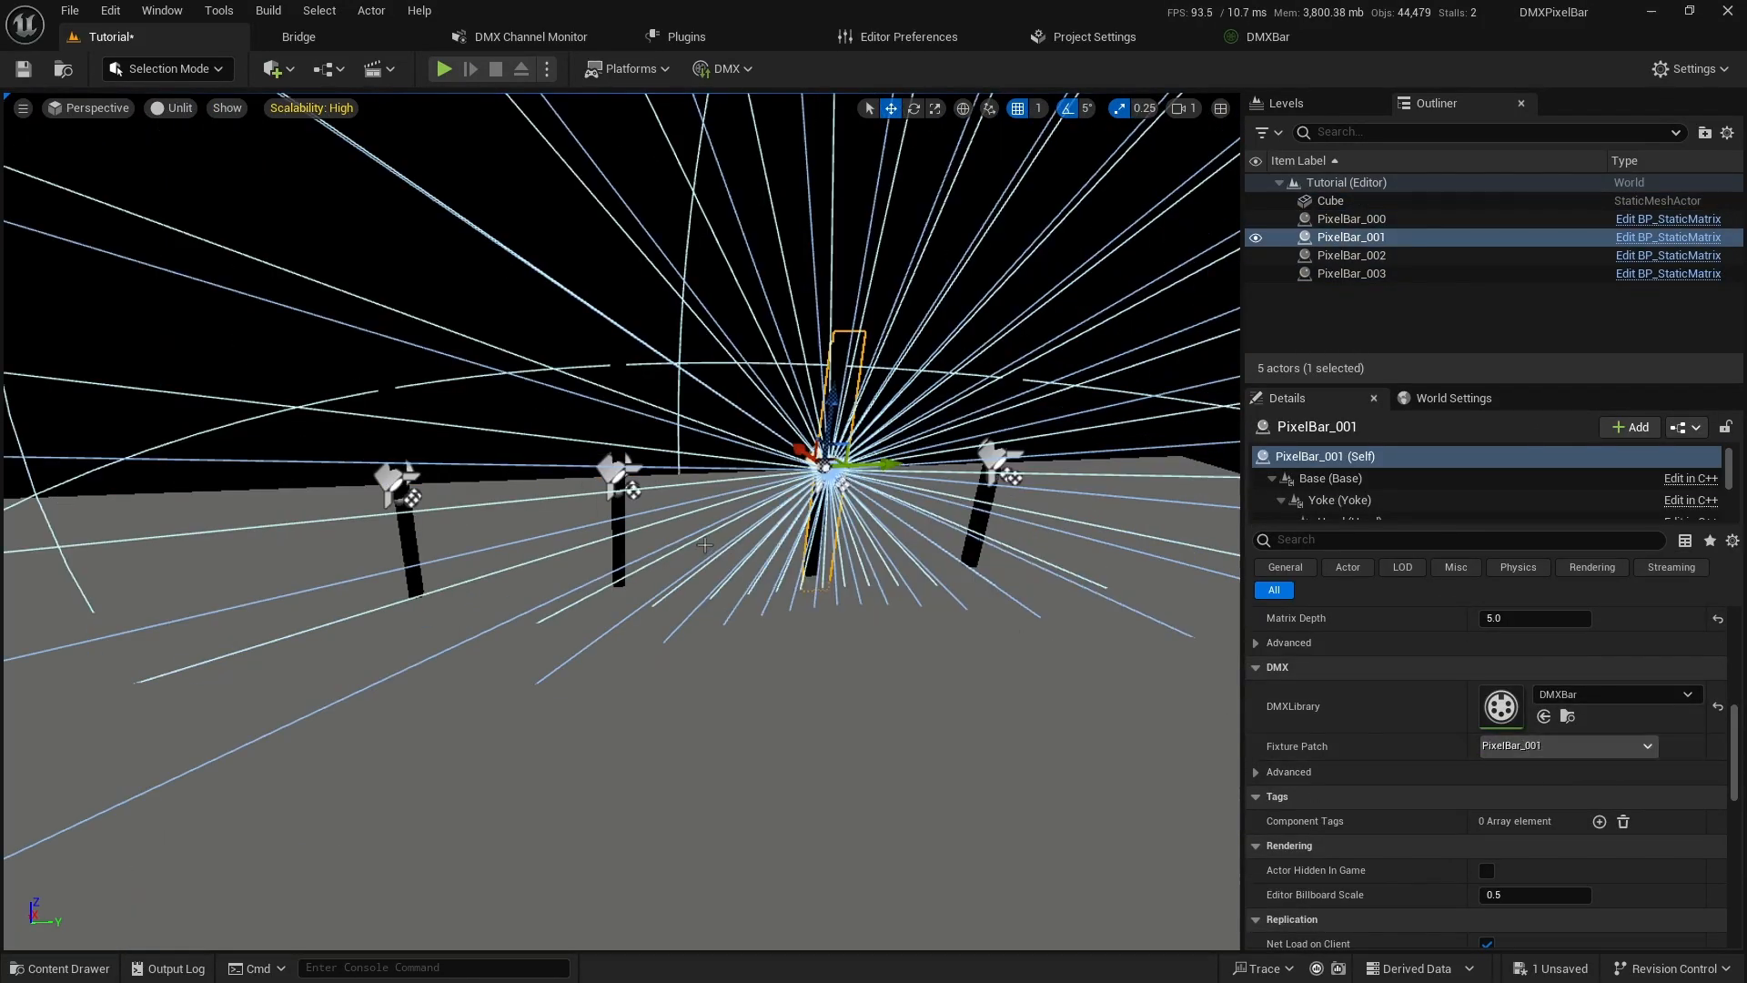
left_click(619, 469)
left_click(398, 484)
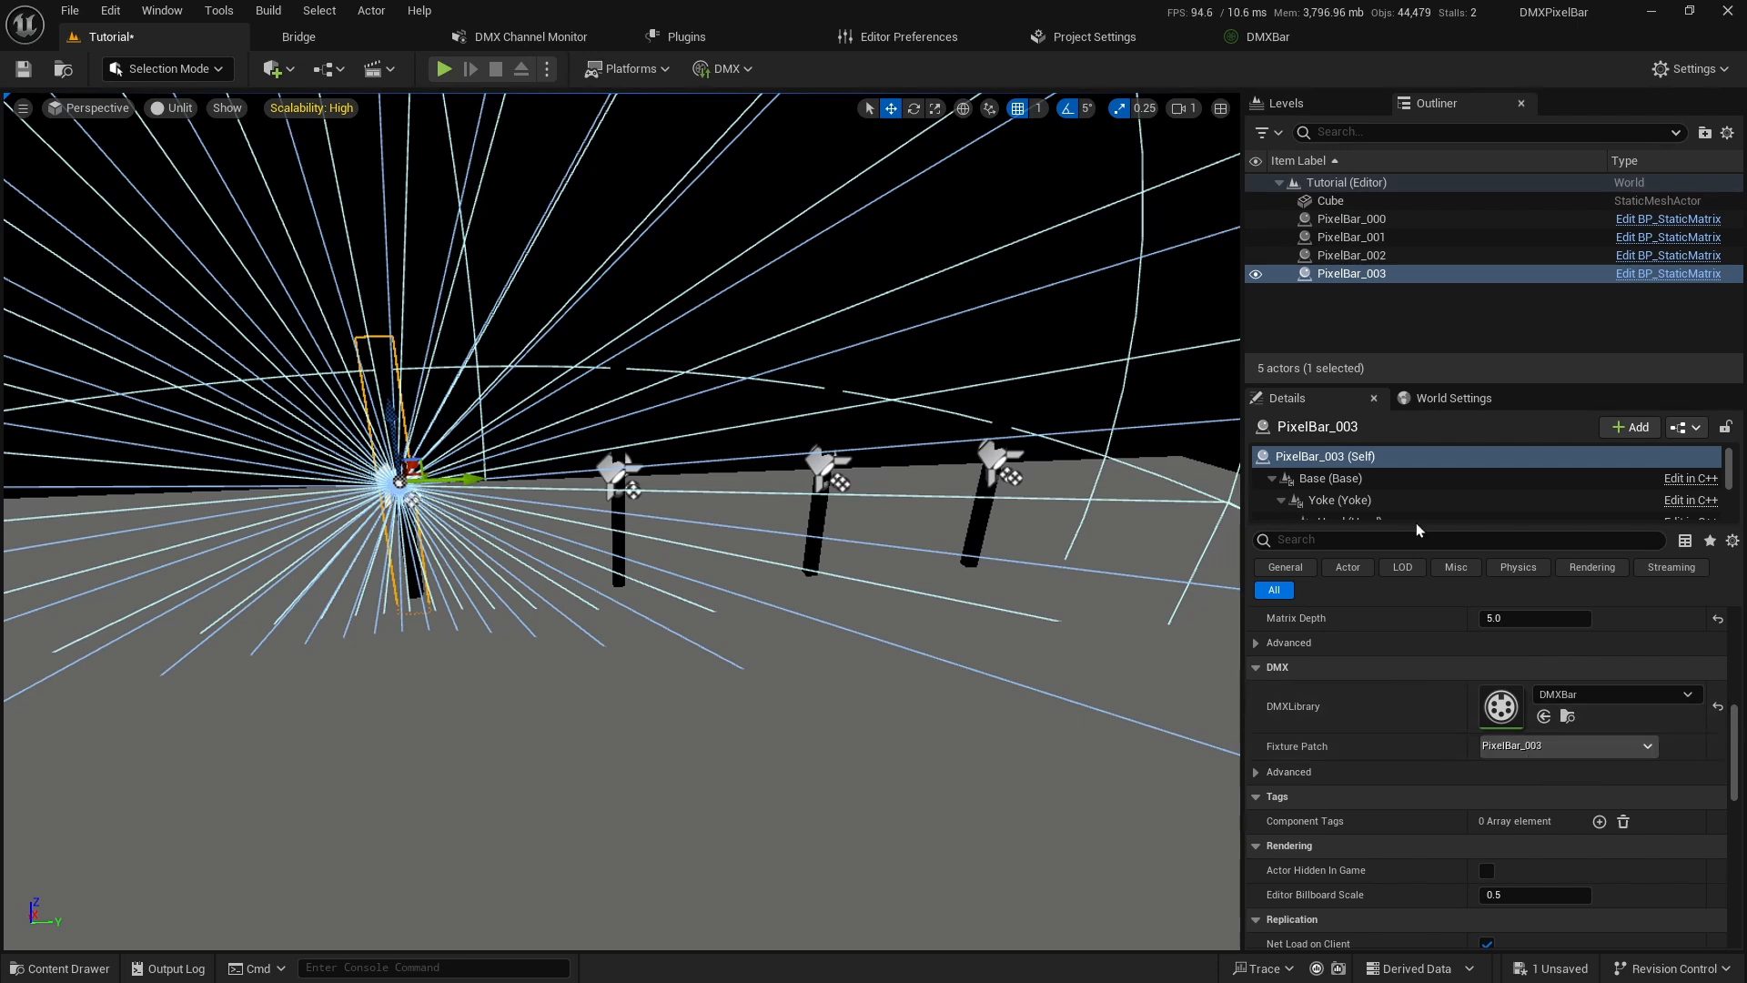
left_click(1401, 219)
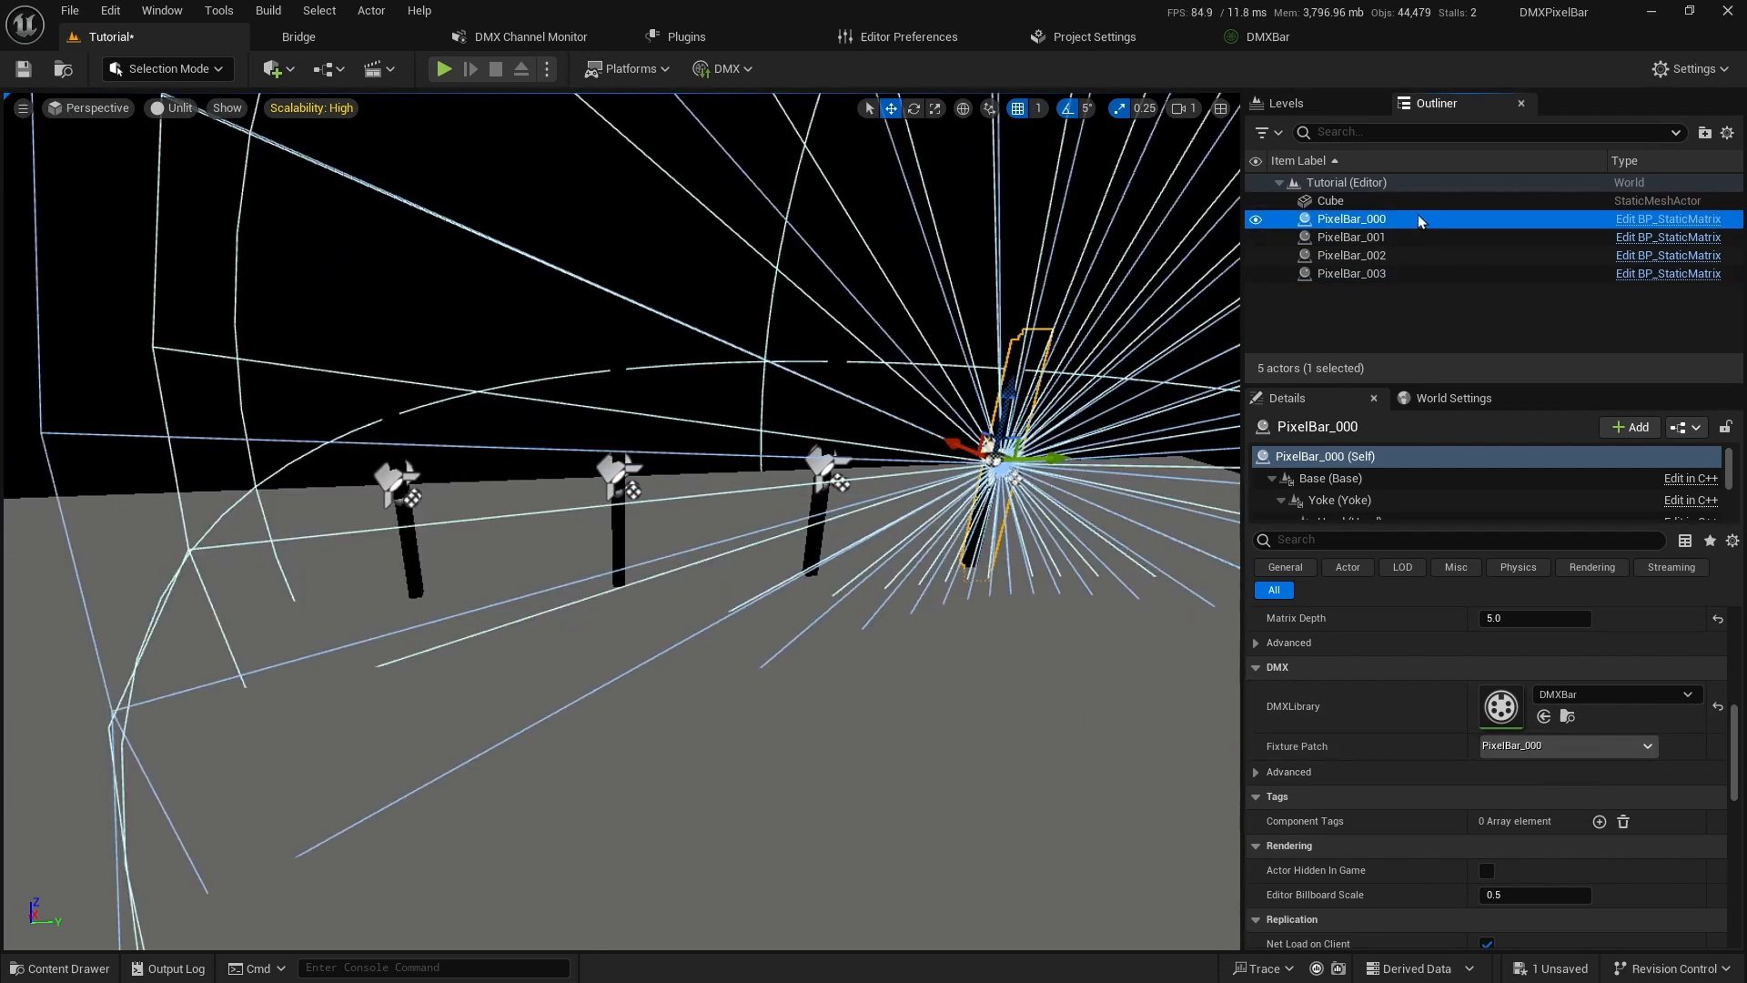
left_click(1395, 273, "shift")
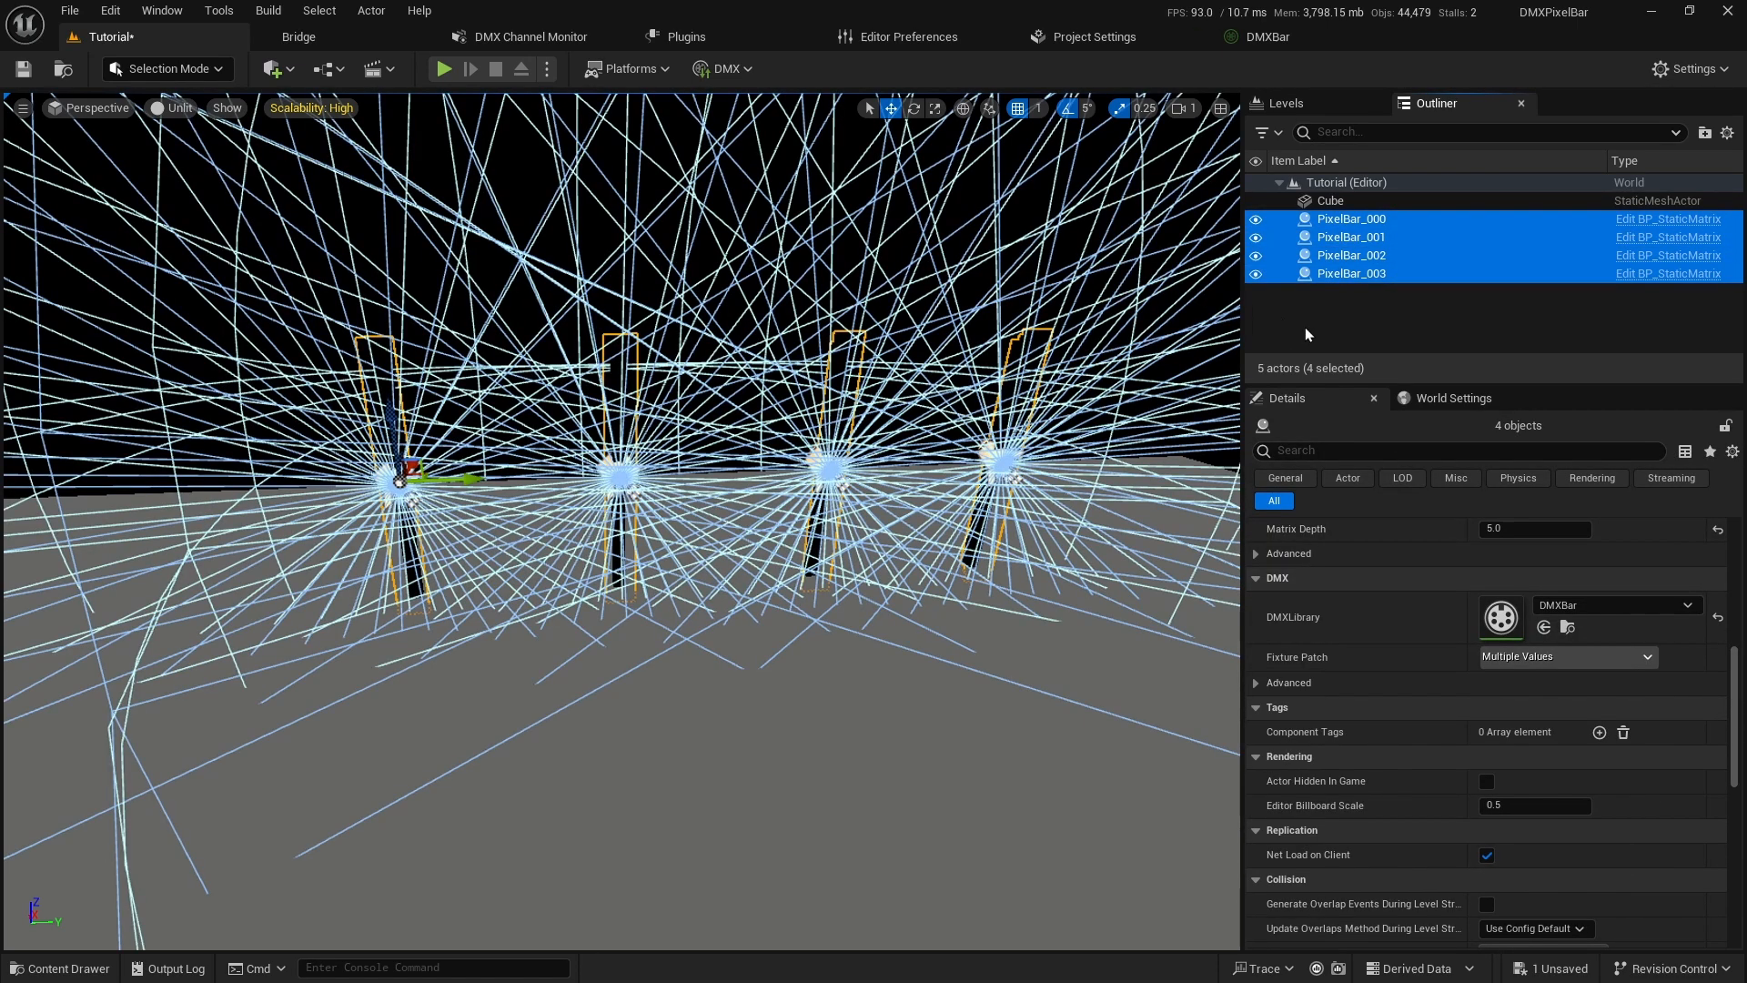
left_click(1312, 329)
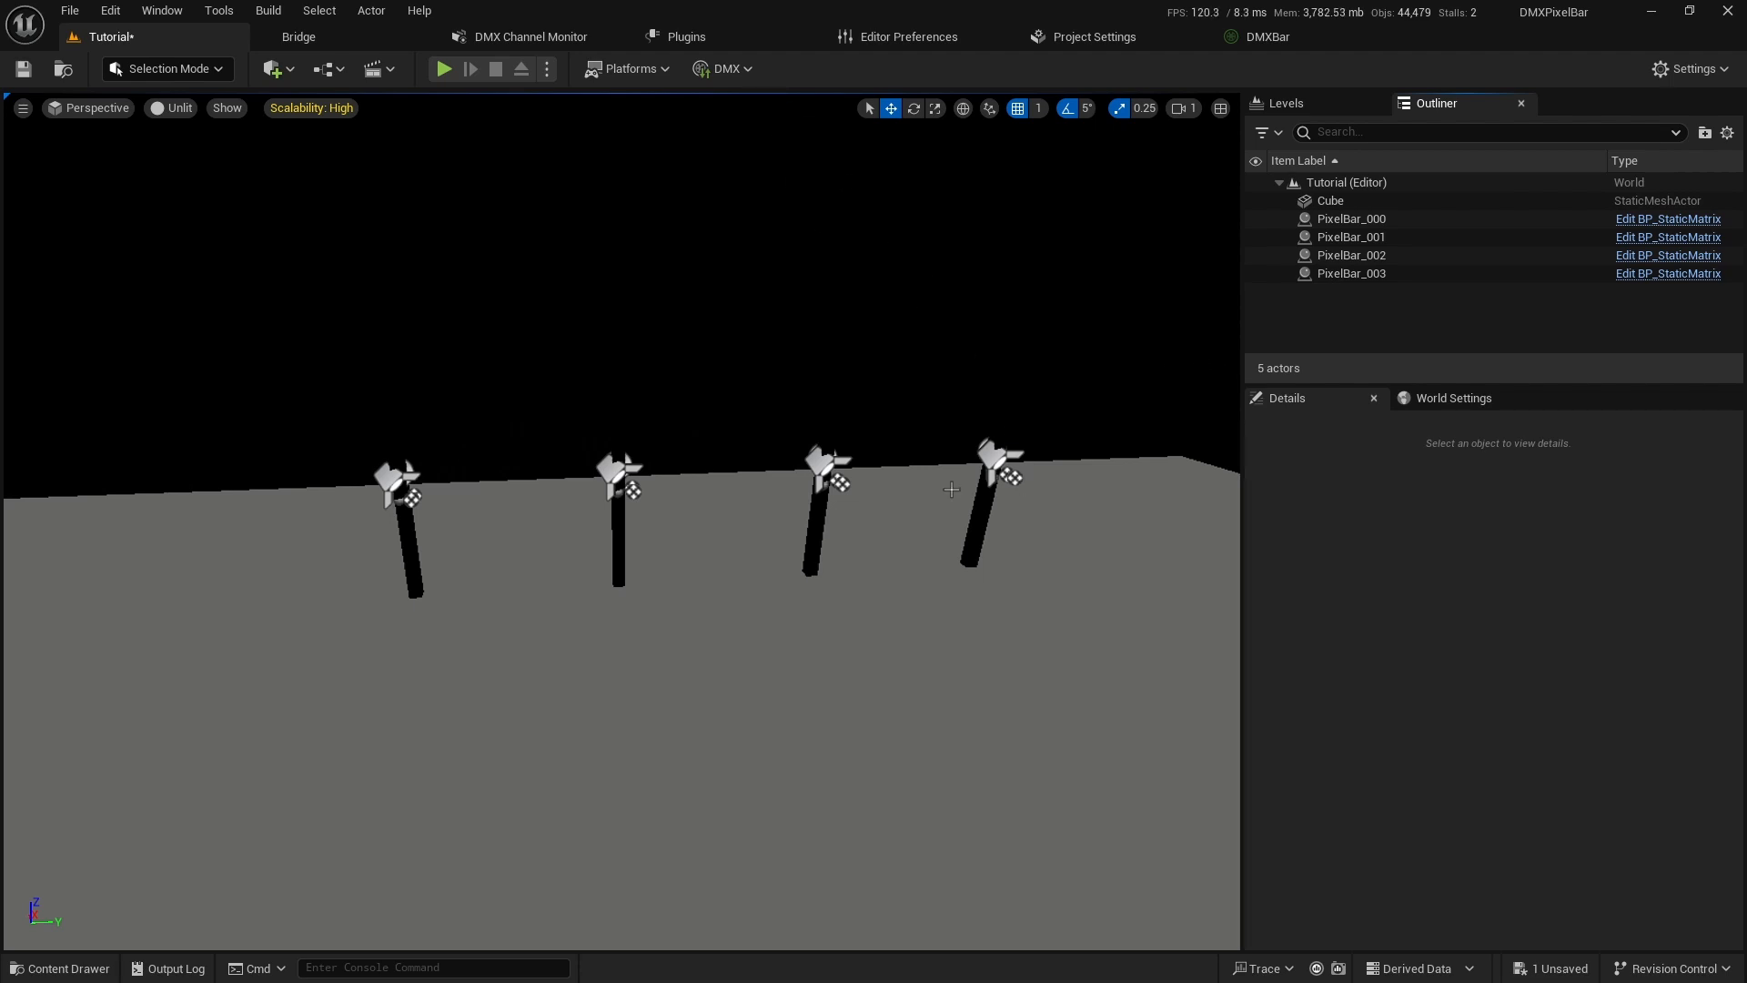
Open PixelBarControlConsole in a separate, wider window over the Tutorial level and start DMX playback.
key("ctrl+space")
double_click(598, 755)
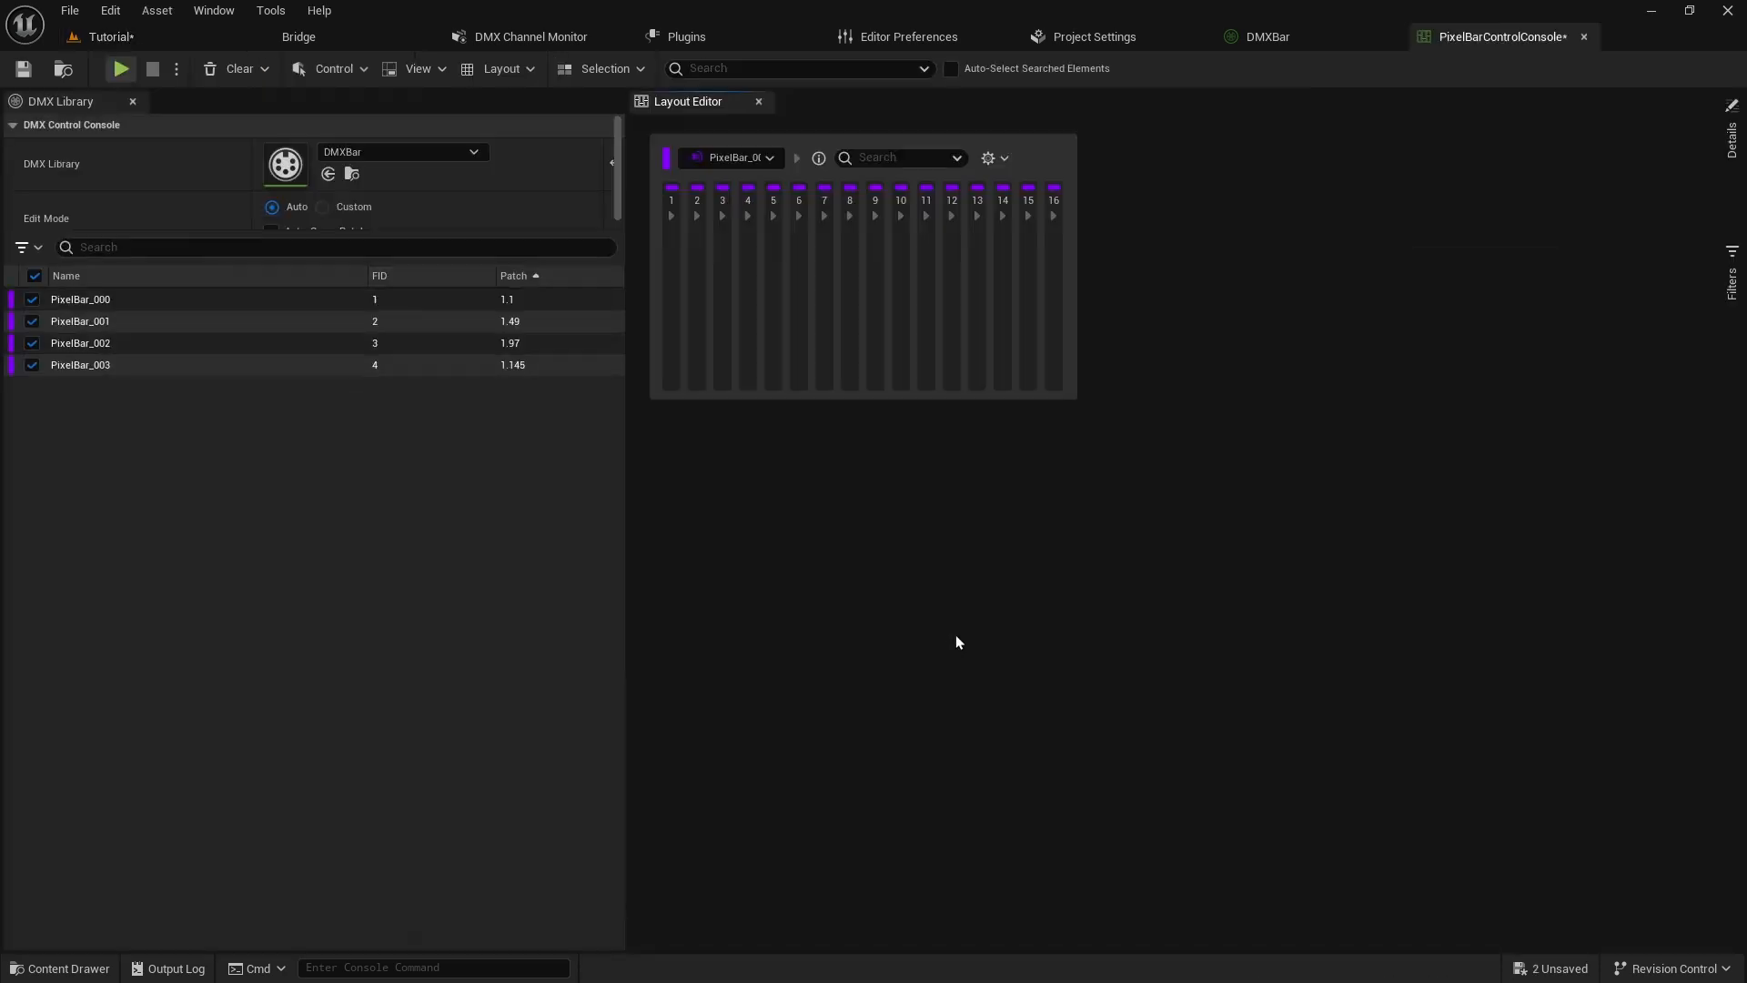
left_click_drag(1493, 36, 899, 309)
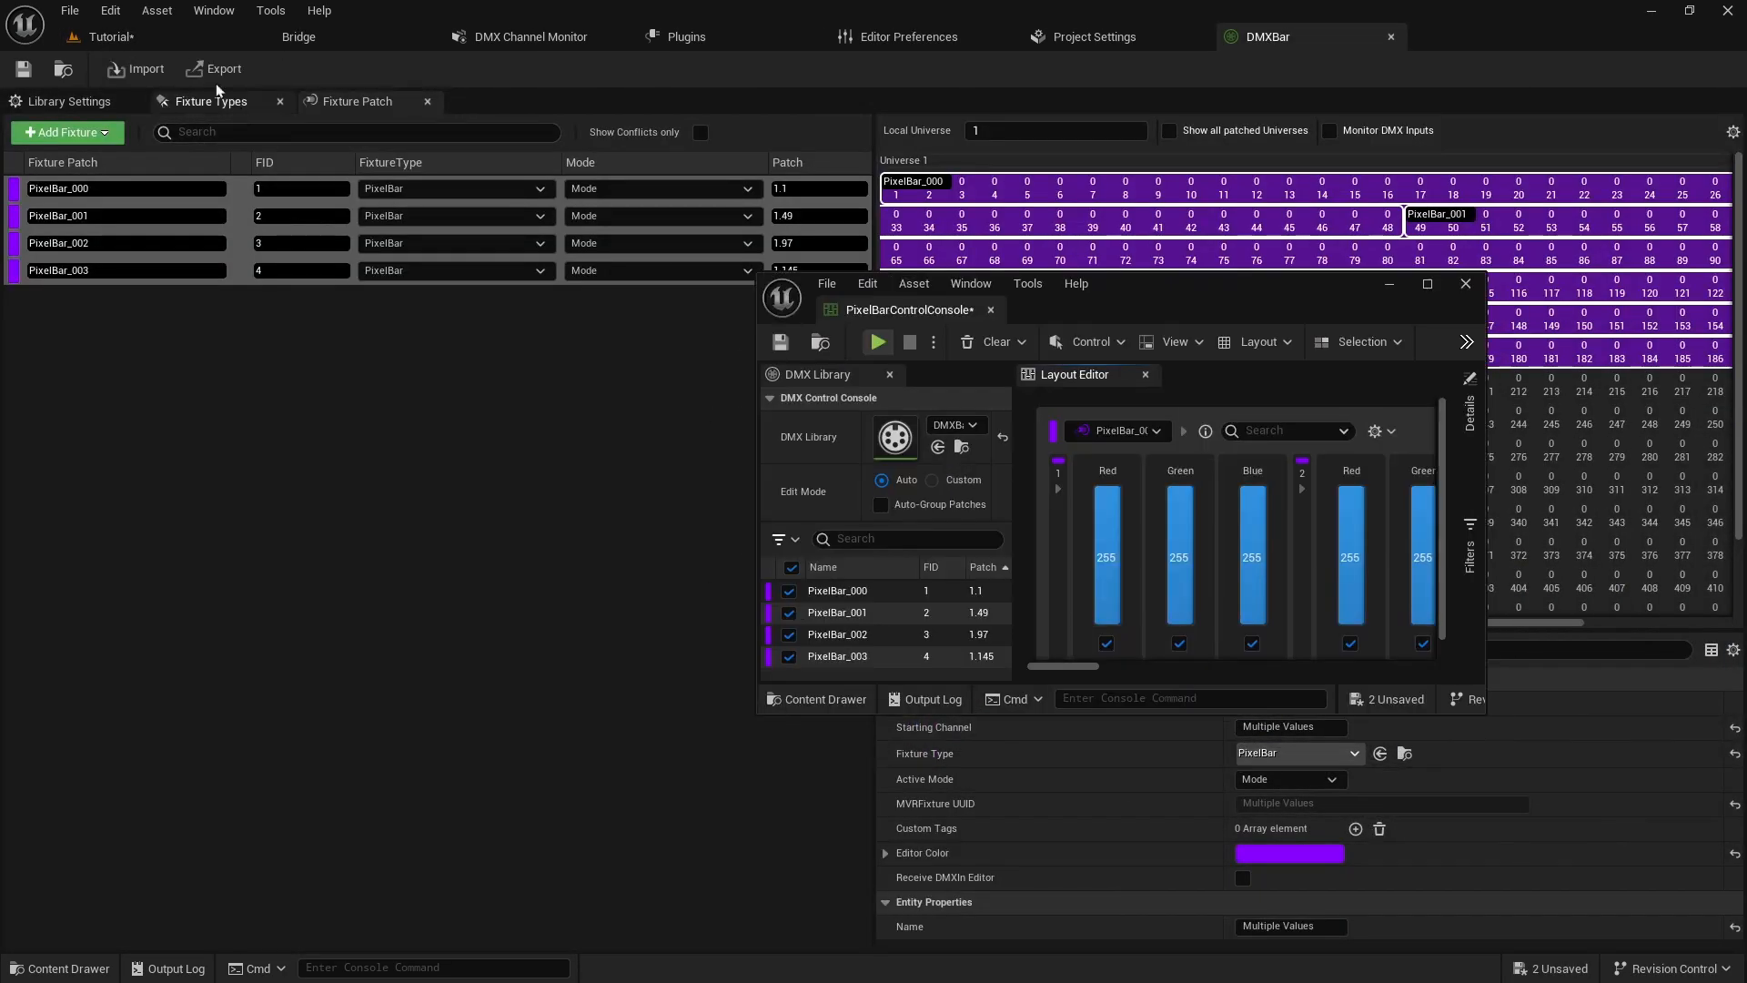
left_click(146, 43)
left_click_drag(1485, 509, 1683, 510)
left_click(878, 341)
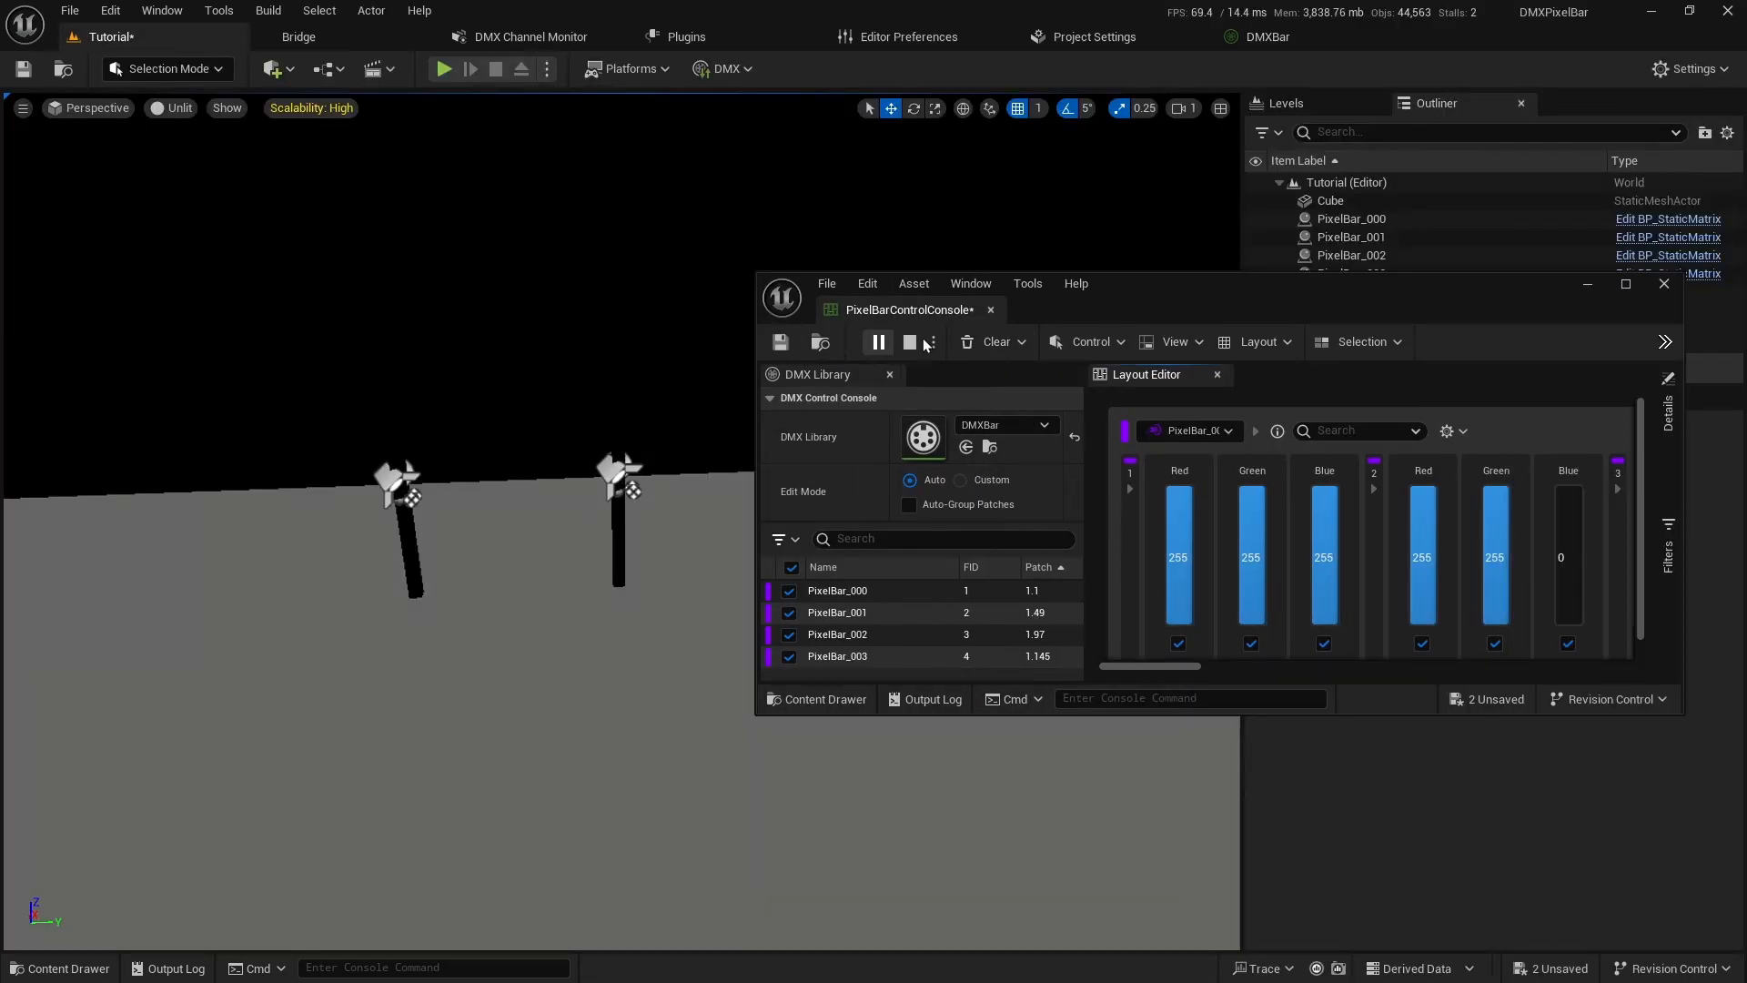
Raise Red on the first two pixels of PixelBar_001, and set Blue on the first pixel of PixelBar_002 to 208.
left_click_drag(1179, 667, 1192, 671)
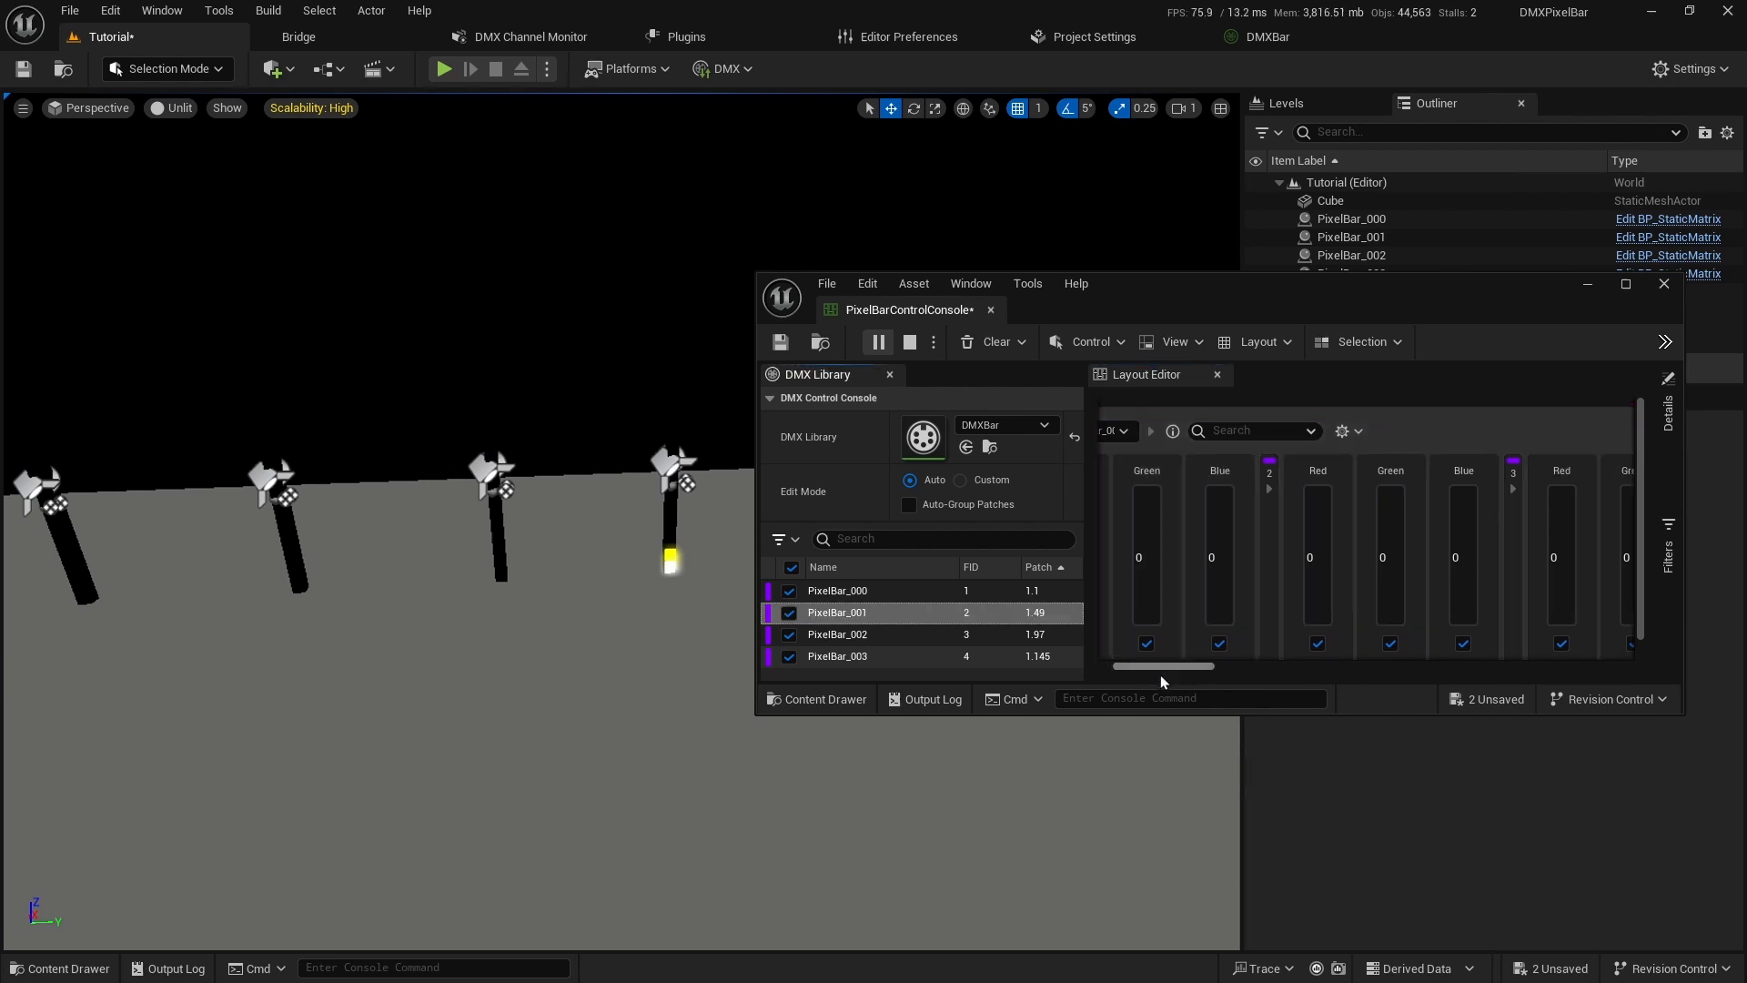
left_click_drag(1162, 679, 1128, 676)
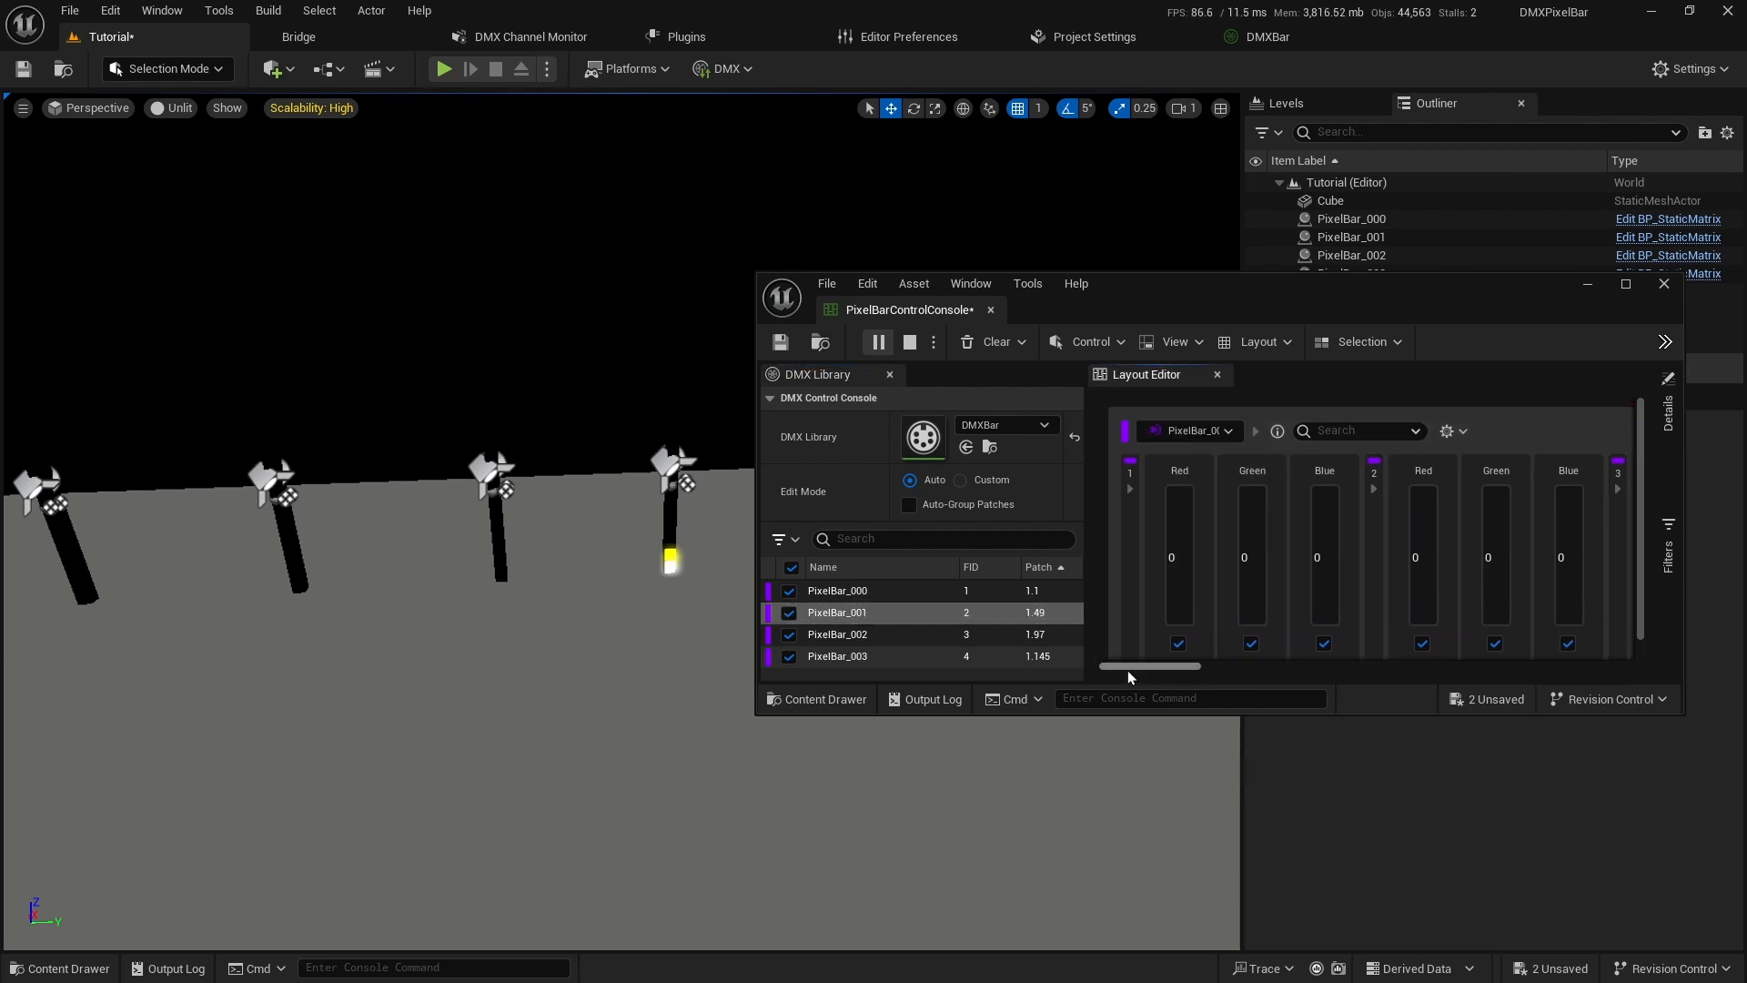
left_click_drag(1178, 601, 1179, 497)
left_click_drag(1419, 598, 1419, 485)
left_click(887, 634)
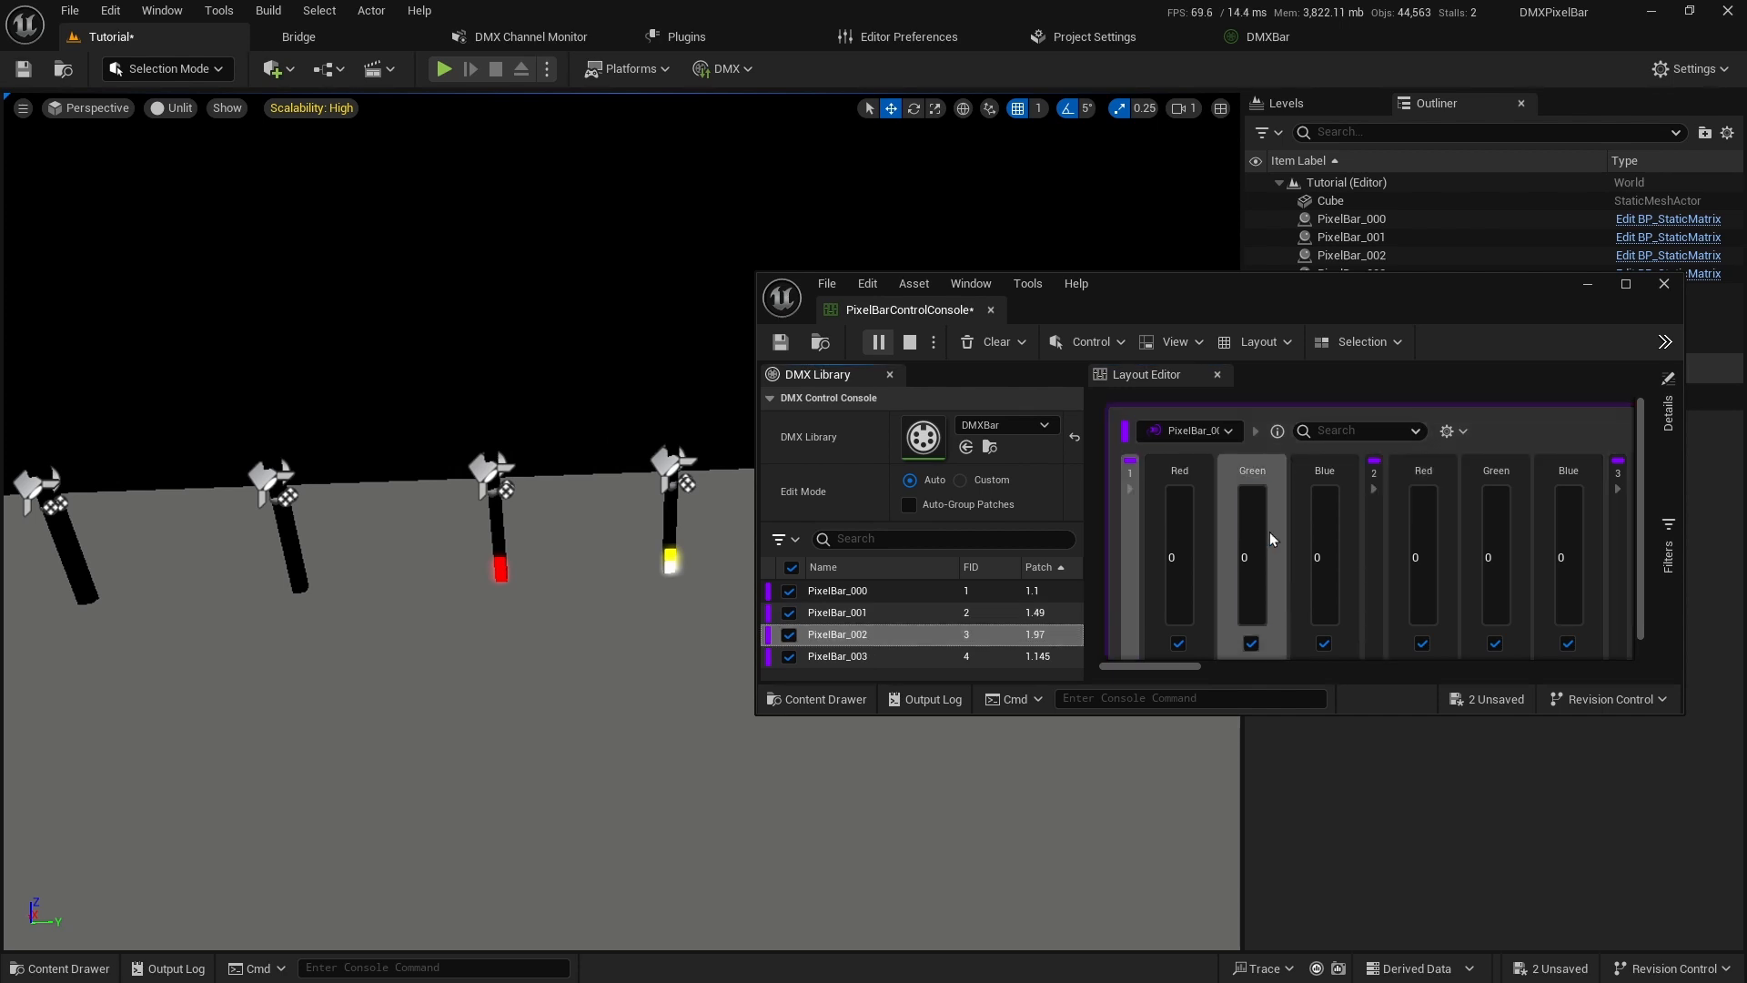
left_click_drag(1324, 620, 1323, 512)
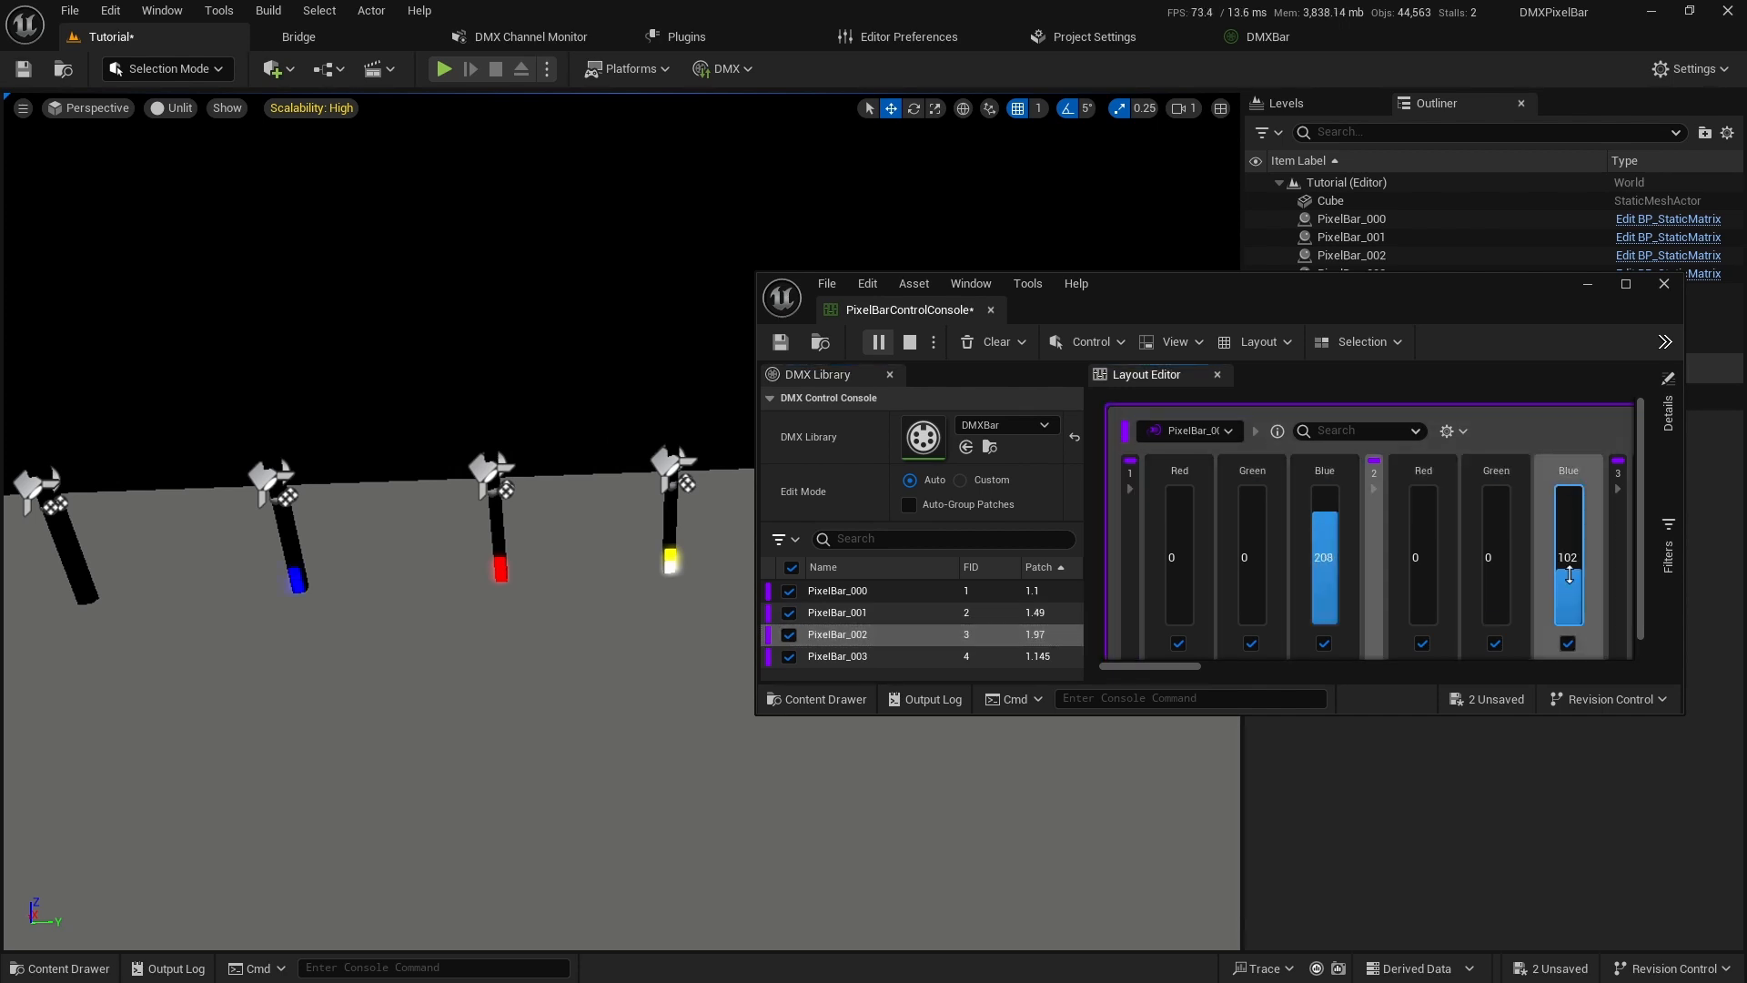
Set the sixth pixel of PixelBar_003 to Blue 210 and Green 105.
left_click(988, 656)
left_click_drag(1147, 667, 1312, 512)
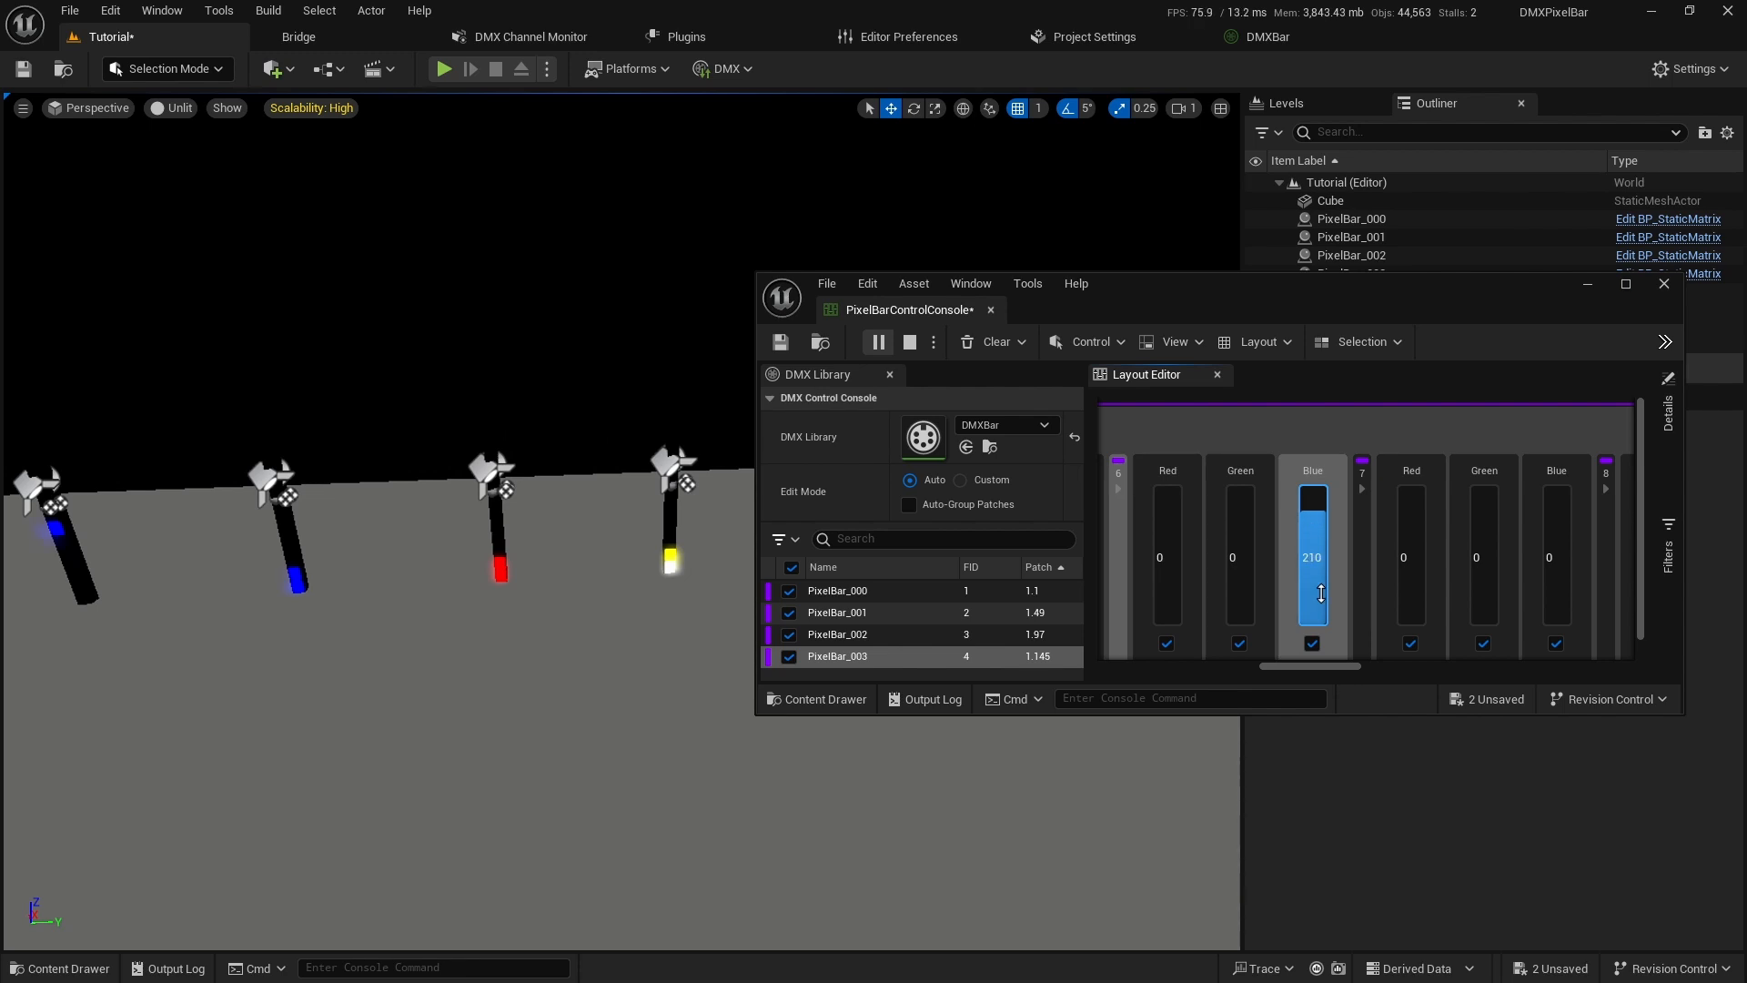
left_click_drag(1251, 596, 1250, 568)
Switch the viewport to Lit mode, stop DMX playback and clear the control console window away from the viewport.
mouse_move(324, 747)
right_mouse_down()
mouse_move(346, 752)
mouse_move(325, 774)
right_mouse_up()
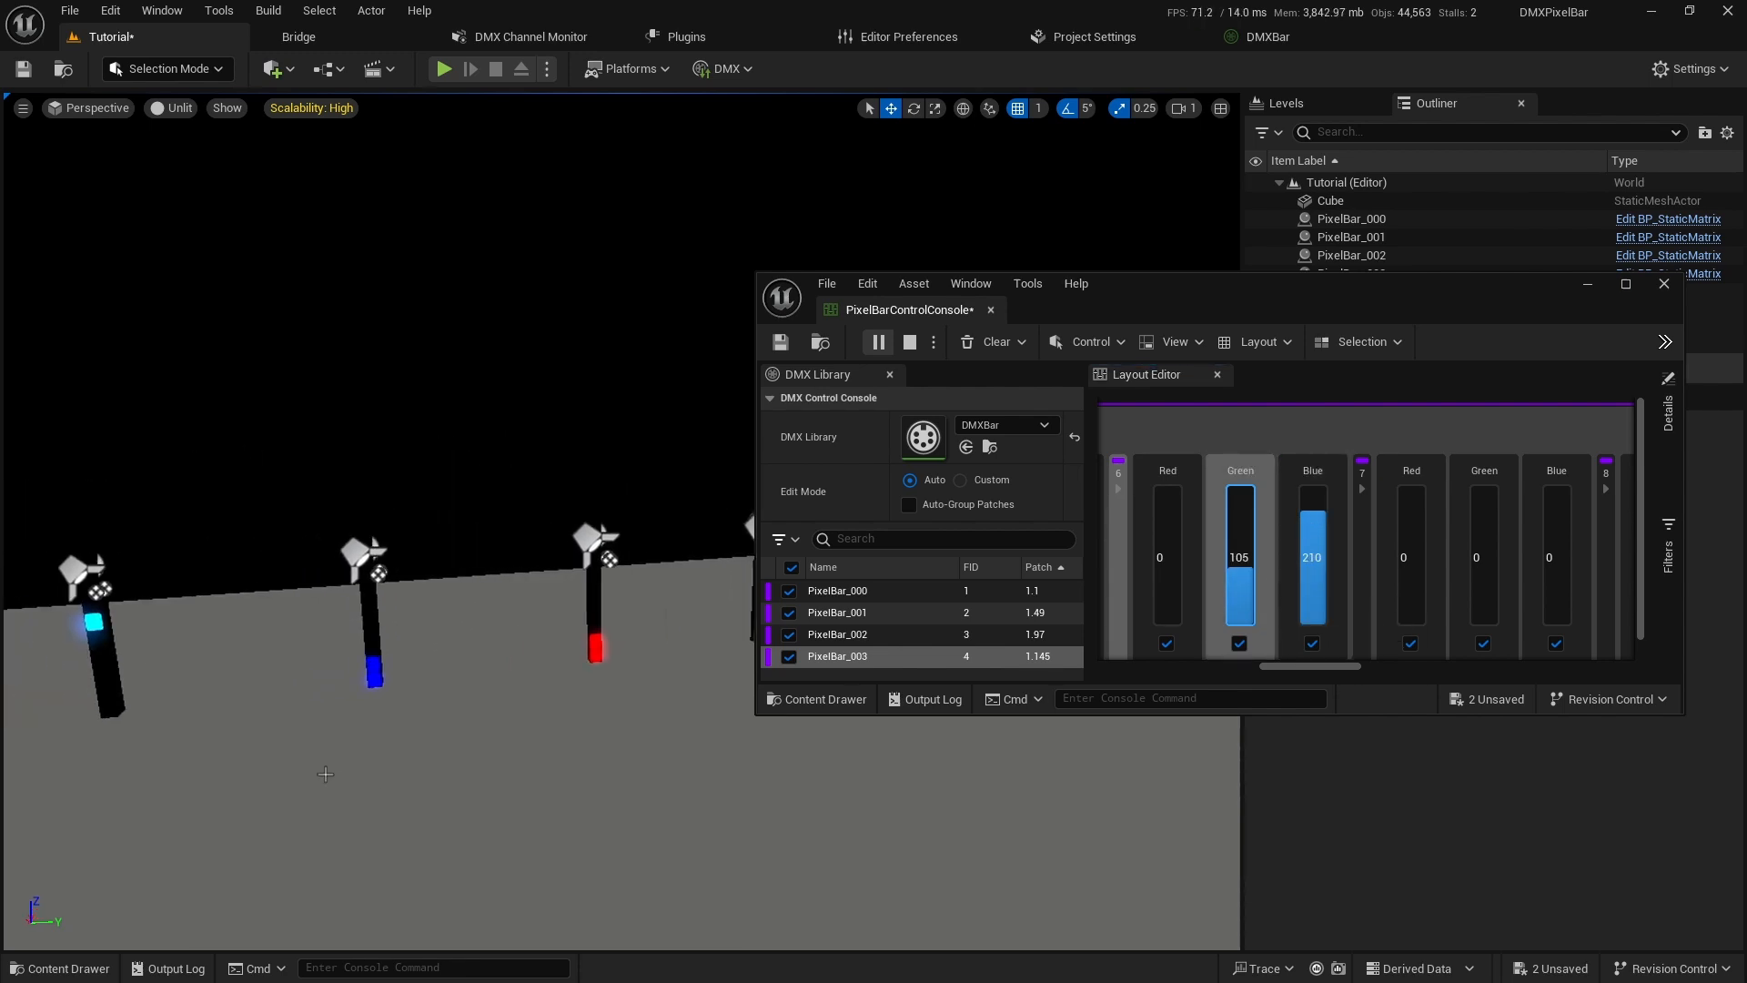
left_click(173, 107)
left_click(218, 184)
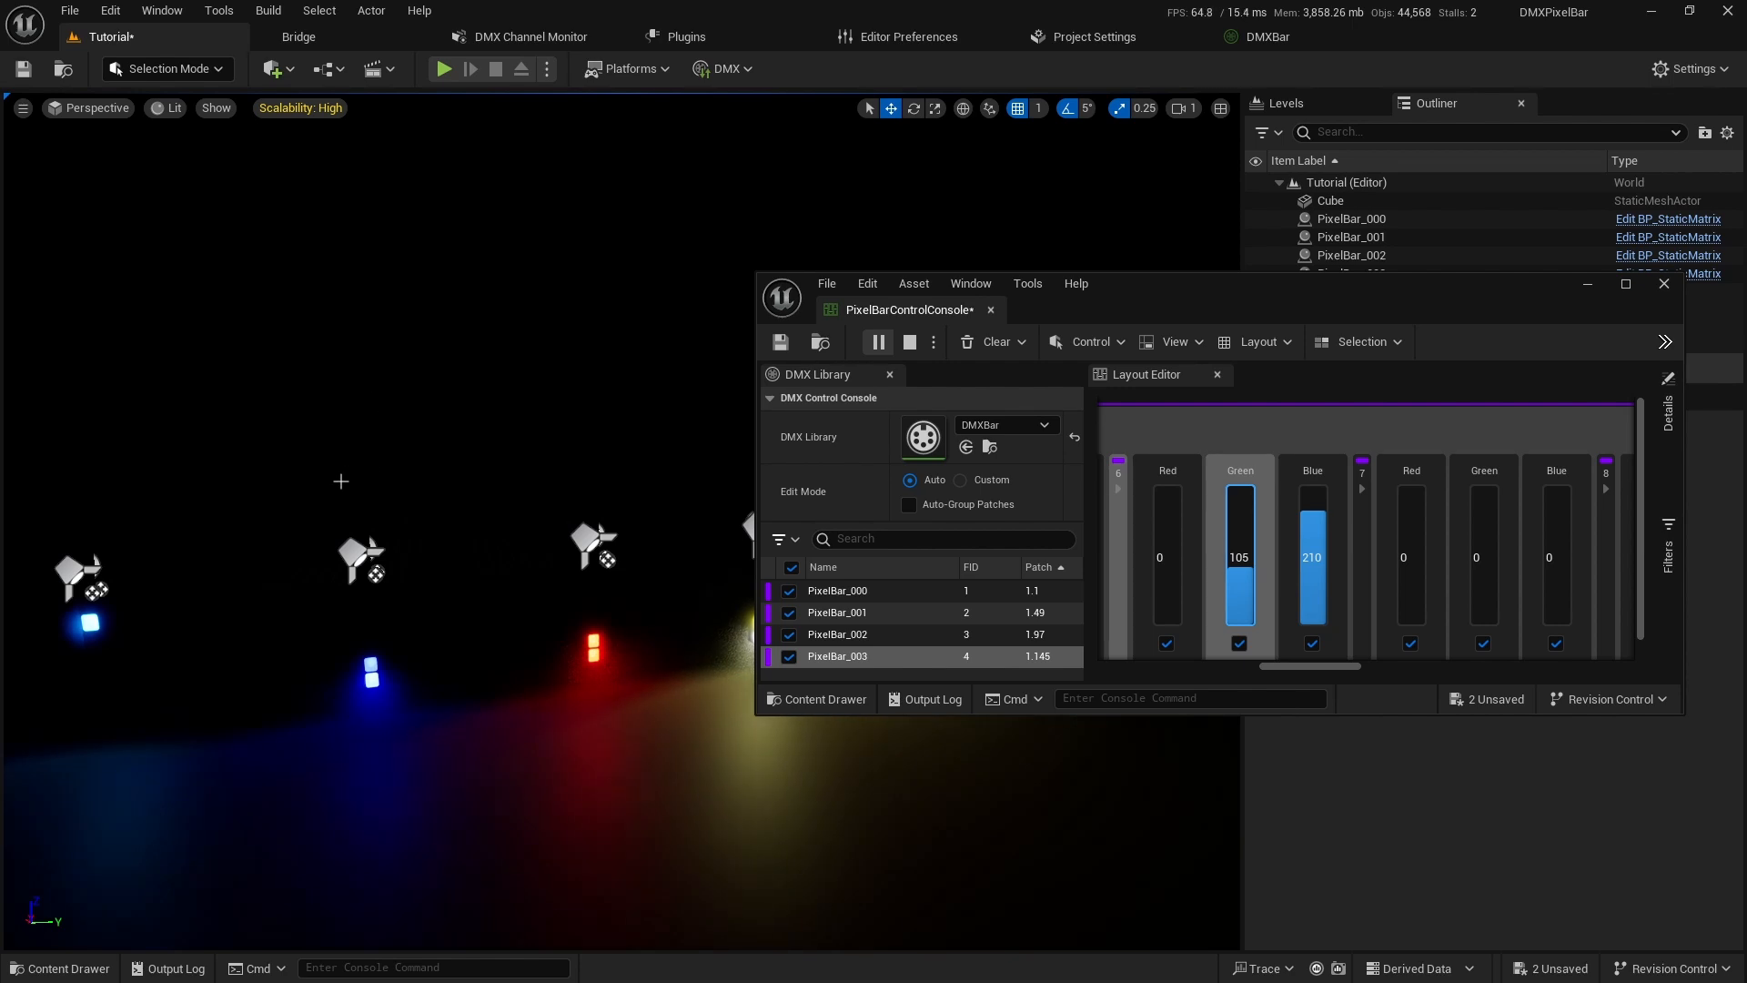
mouse_move(340, 483)
right_mouse_down()
mouse_move(355, 488)
mouse_move(333, 496)
mouse_move(336, 455)
right_mouse_up()
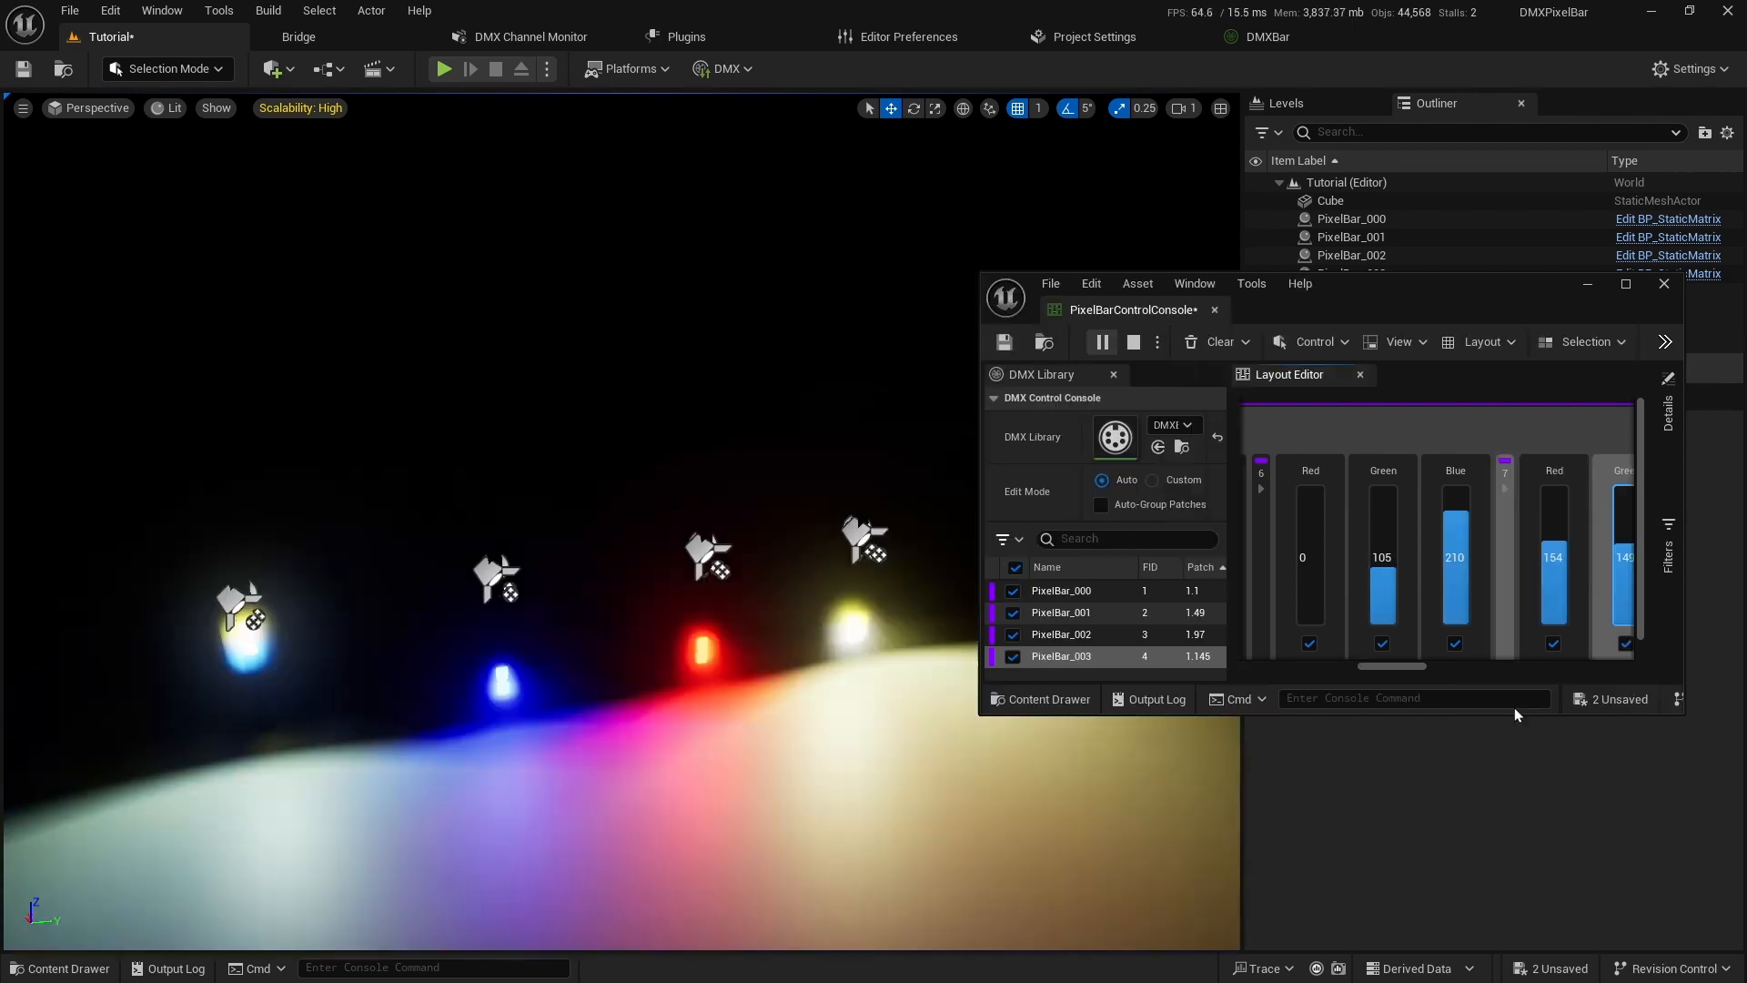
left_click(1130, 345)
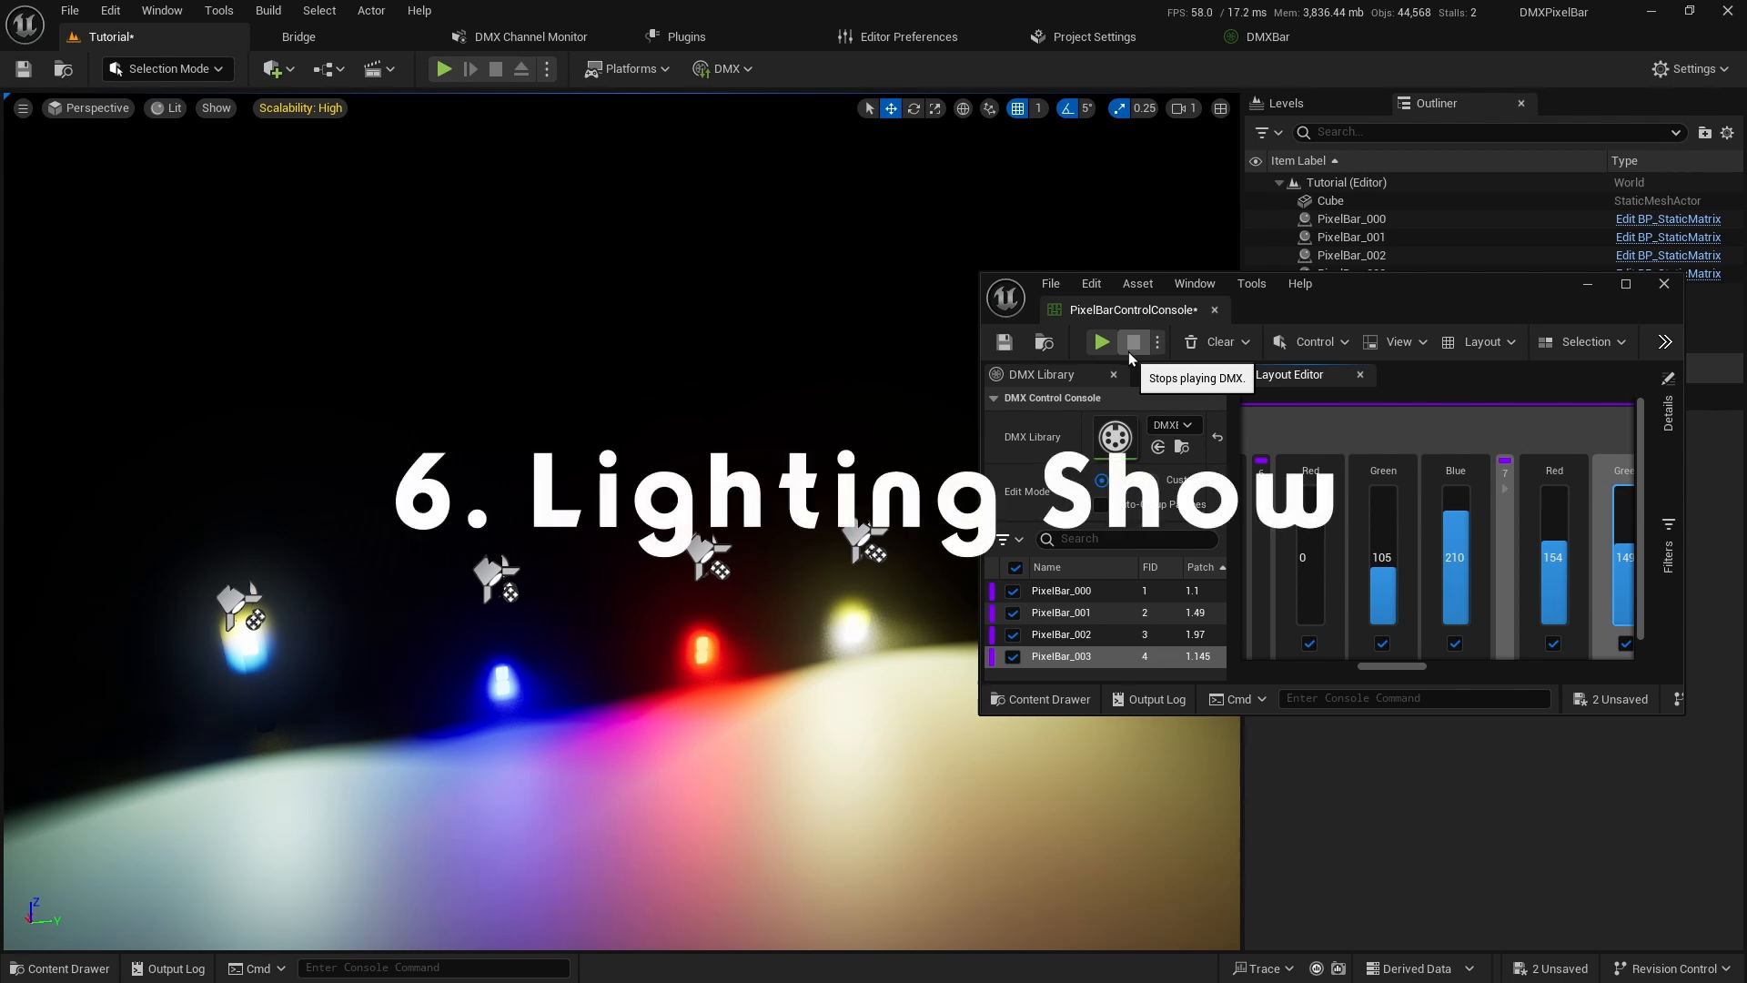
left_click_drag(1368, 302, 1230, 243)
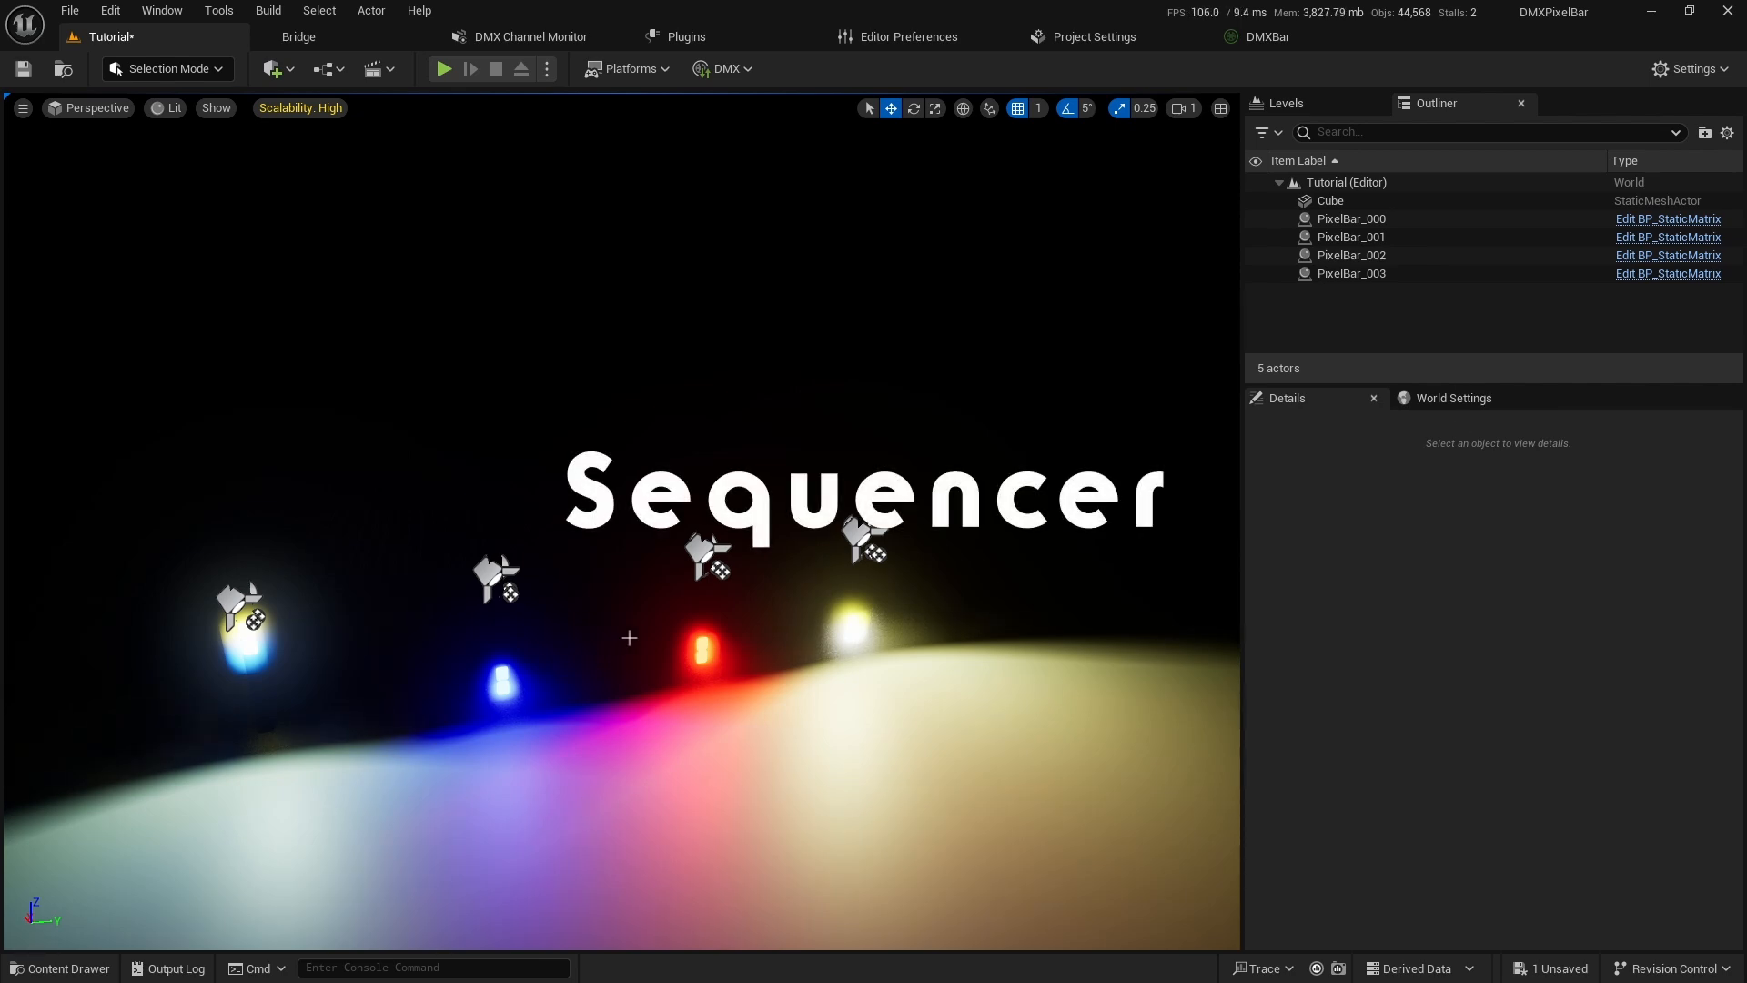
Create a folder named Sequencer in the project's Content folder.
scroll(629, 638, "down", 3)
key("ctrl+space")
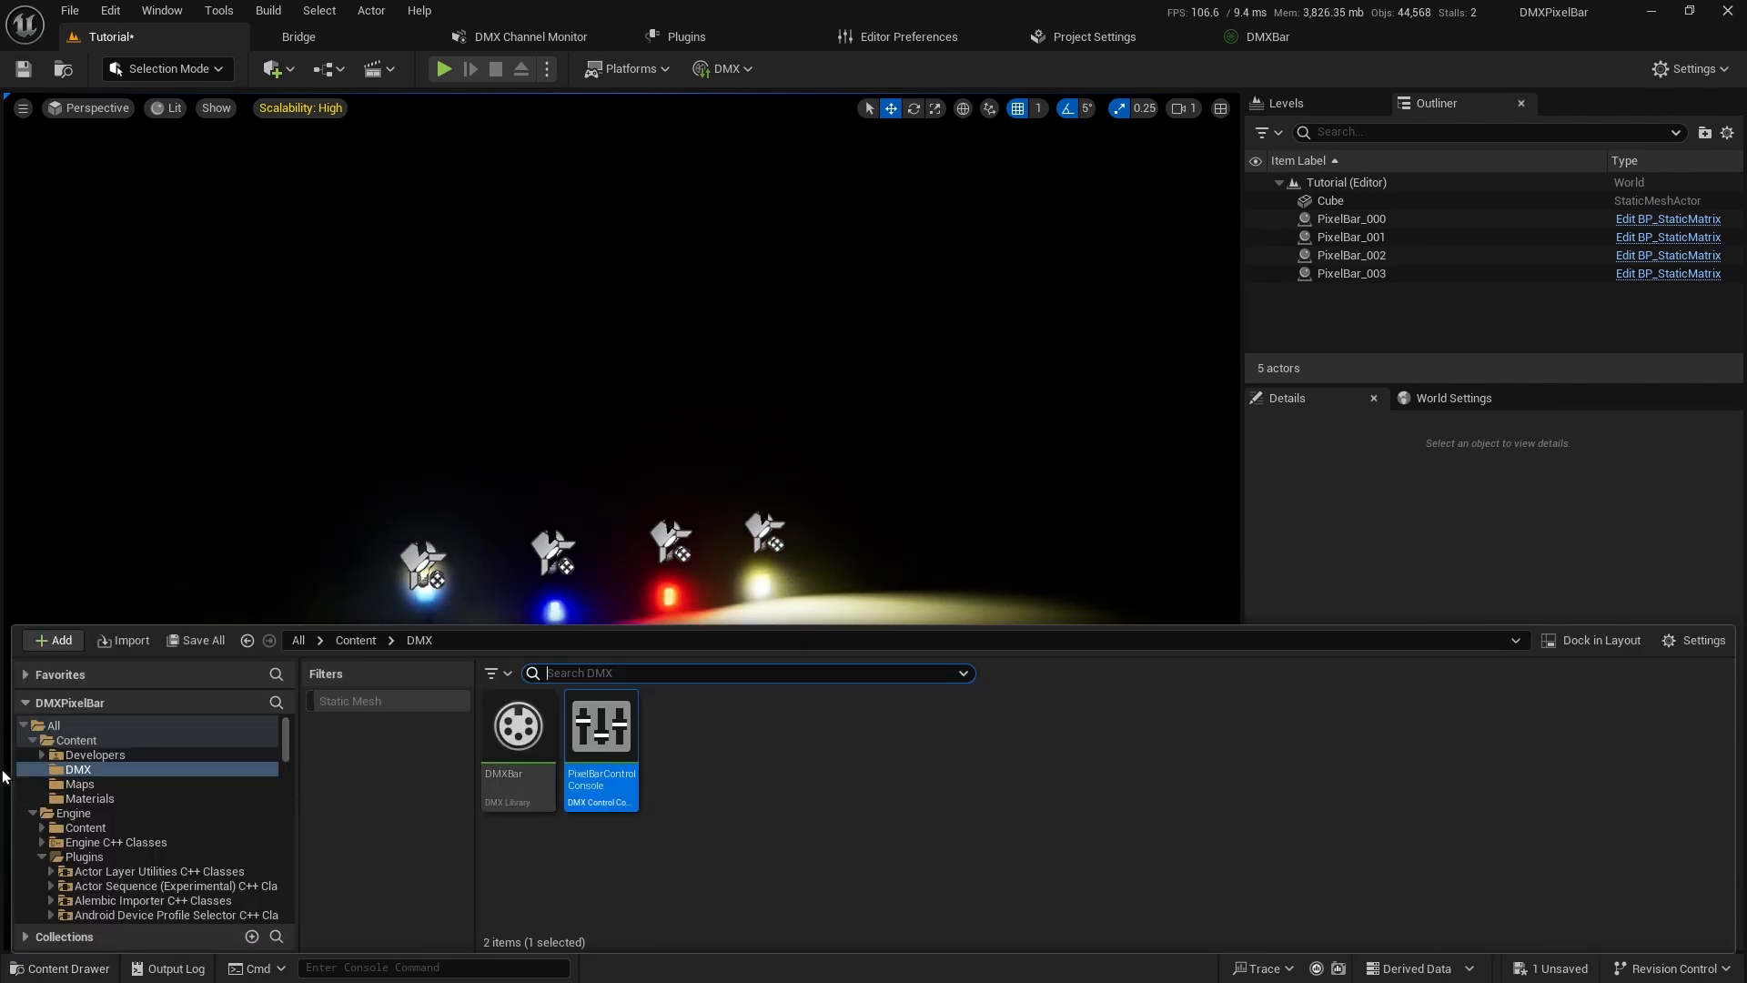
left_click(77, 740)
right_click(873, 744)
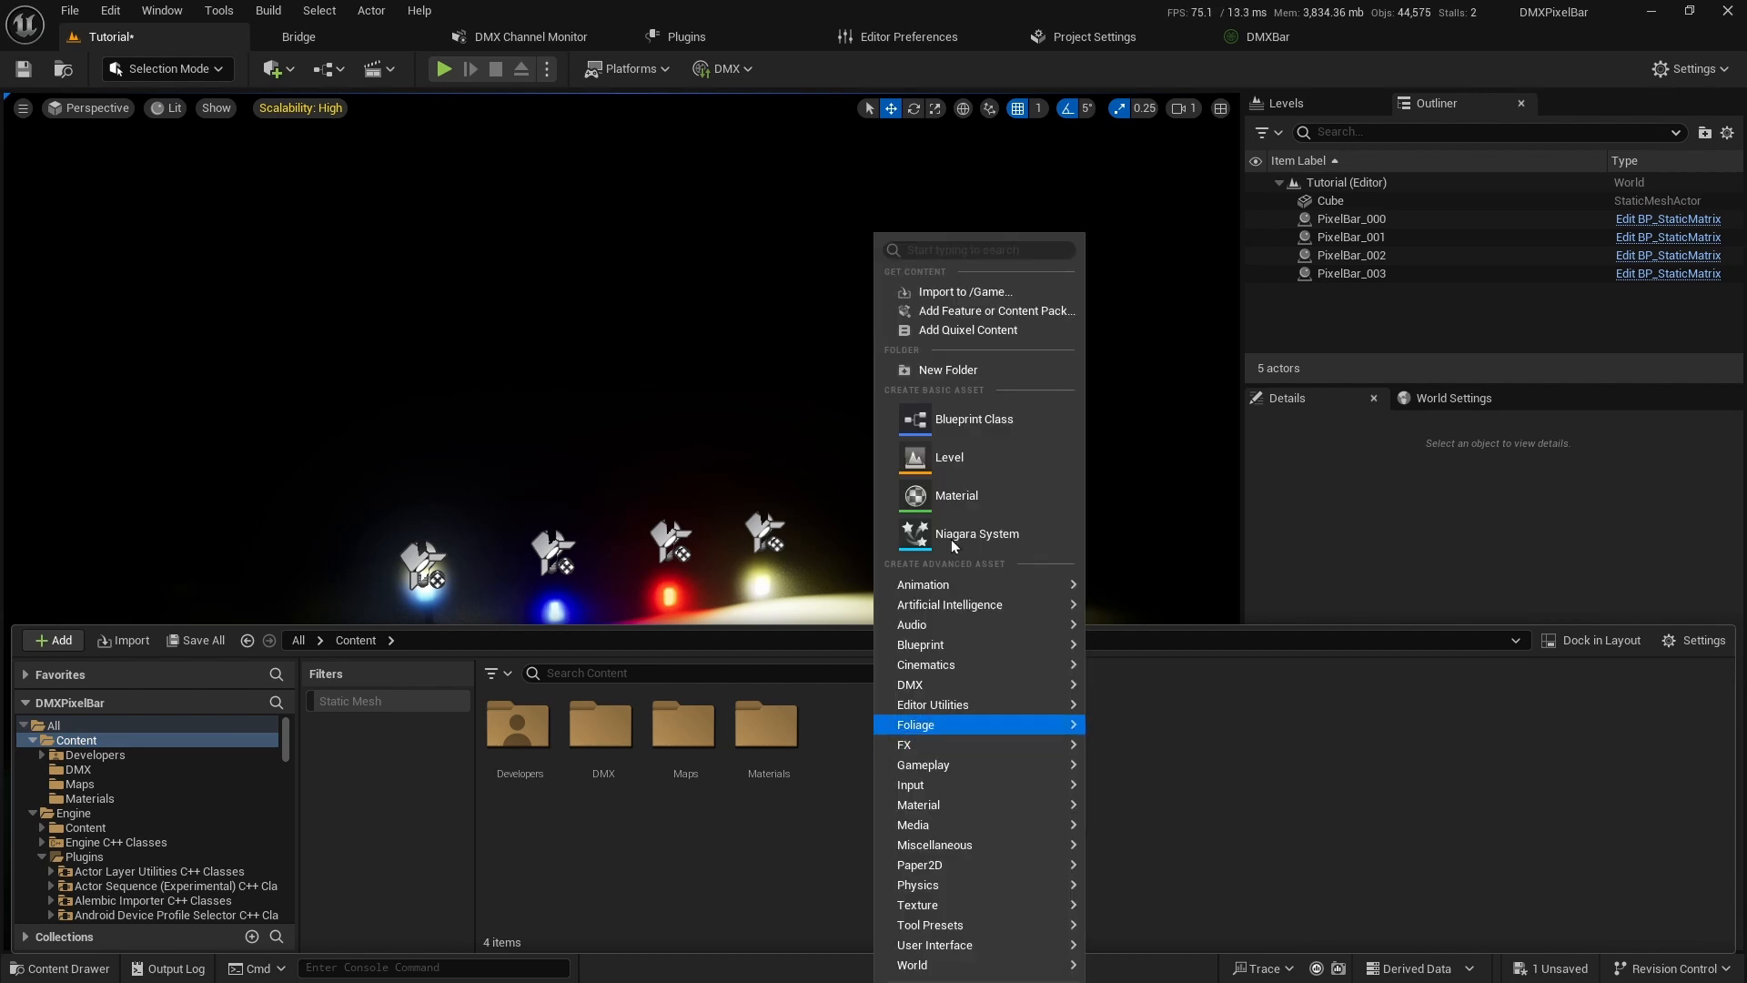
left_click(959, 368)
type("Seque")
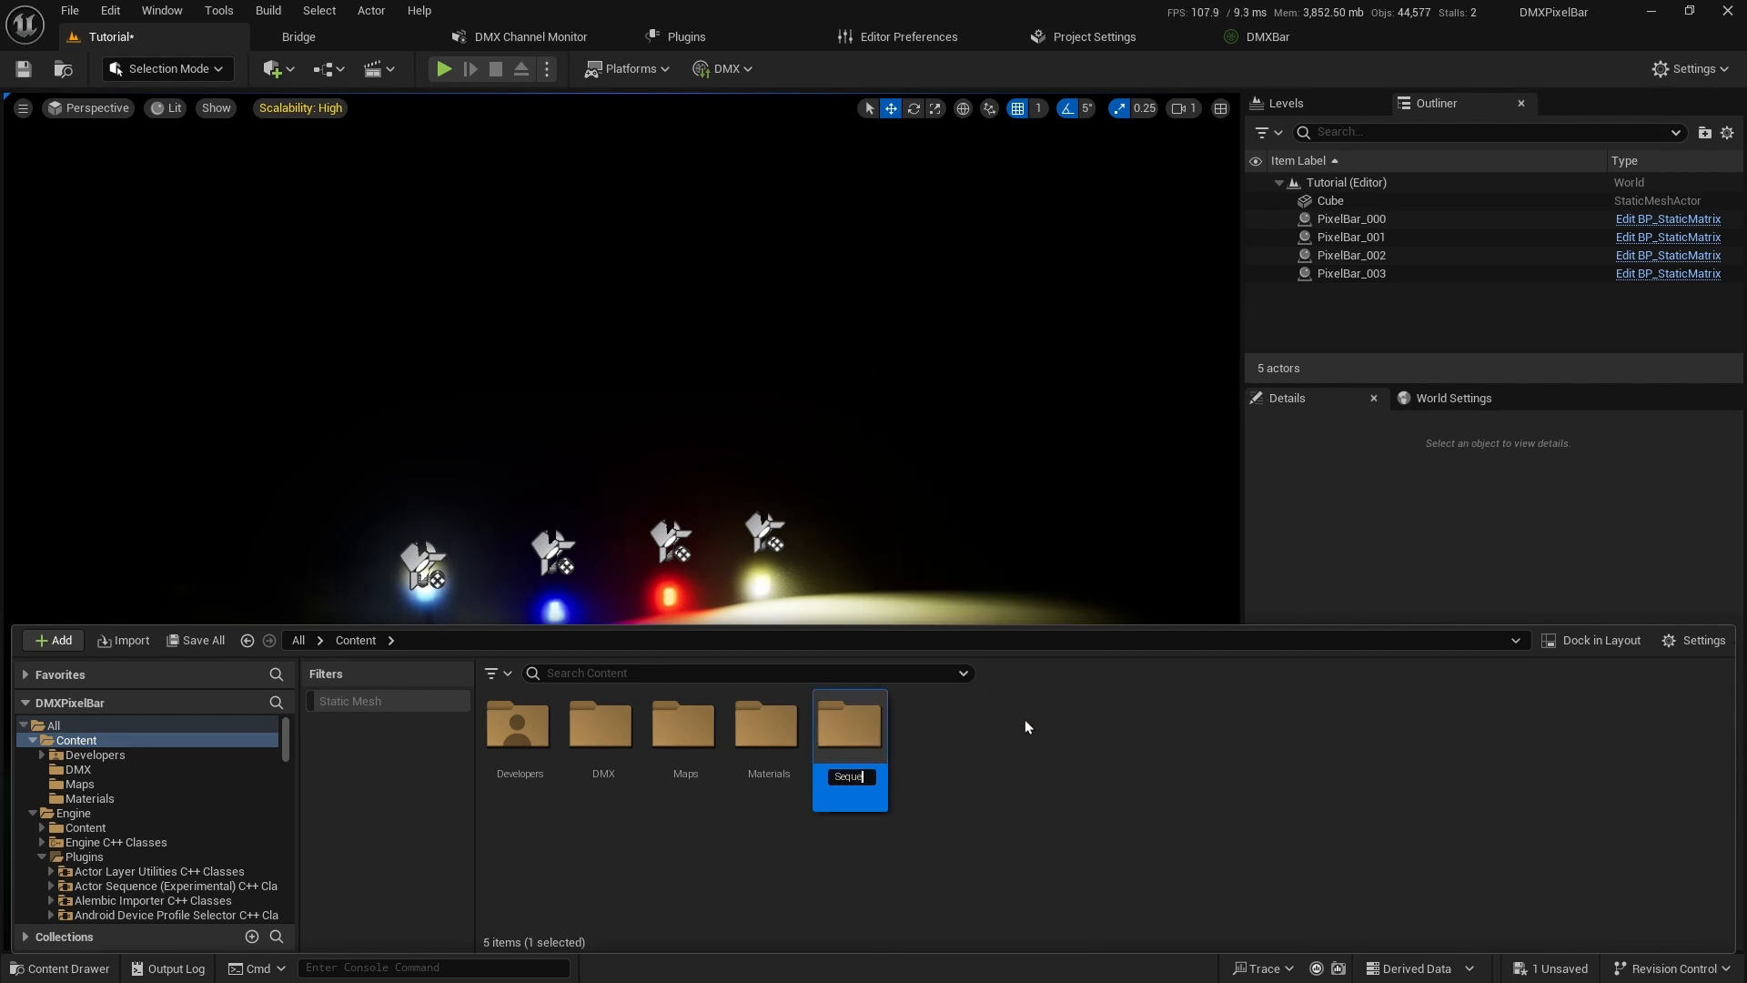
type("ncer")
key("Return")
Create a Level Sequence named LS_TutorialLightingShow inside the Sequencer folder.
double_click(849, 728)
right_click(686, 724)
mouse_move(738, 724)
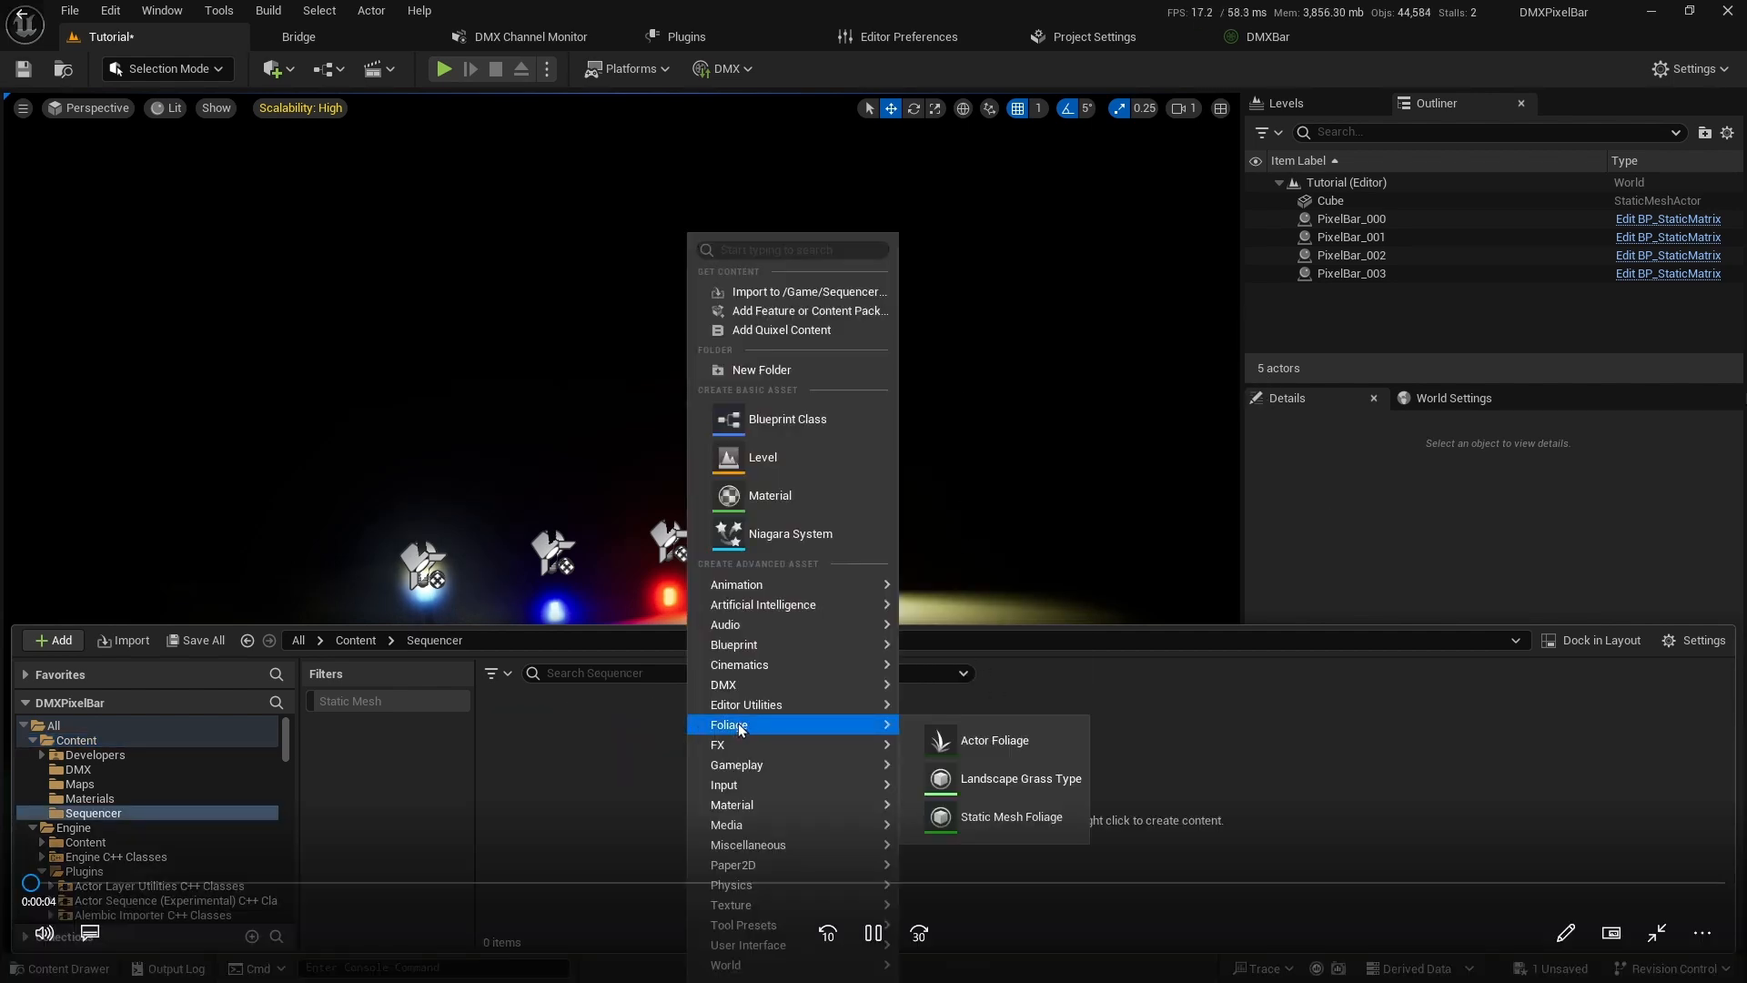
mouse_move(740, 668)
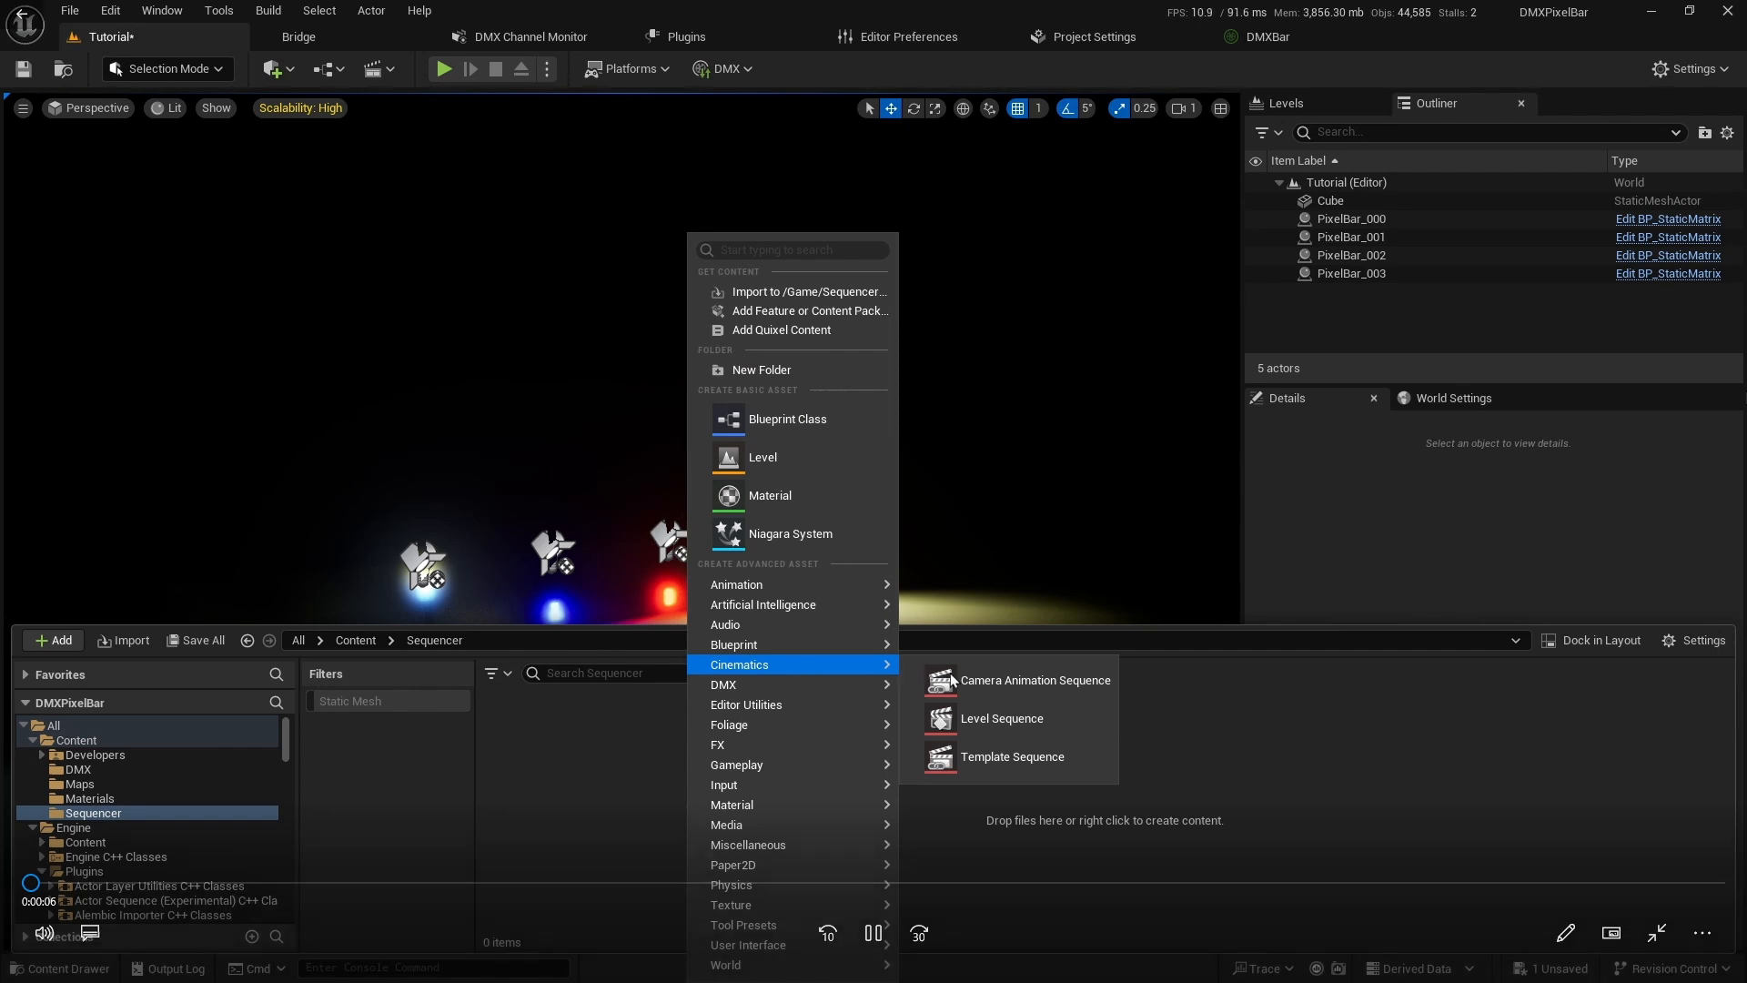
left_click(981, 716)
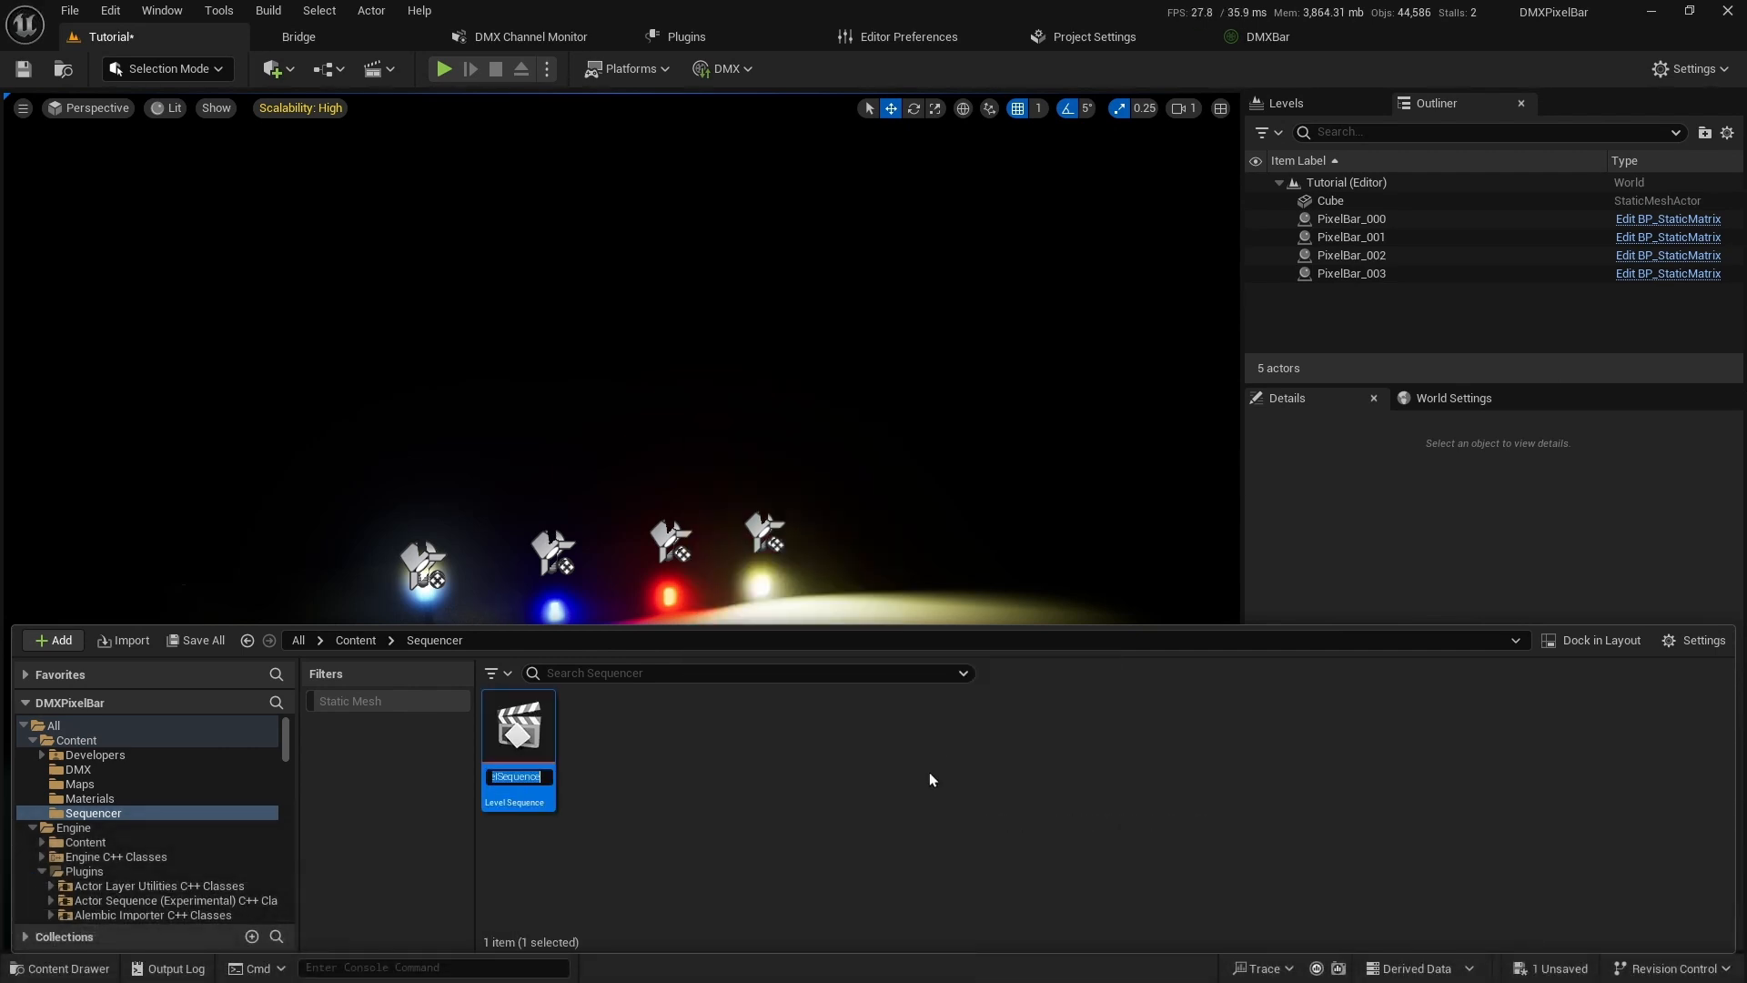
type("LS_")
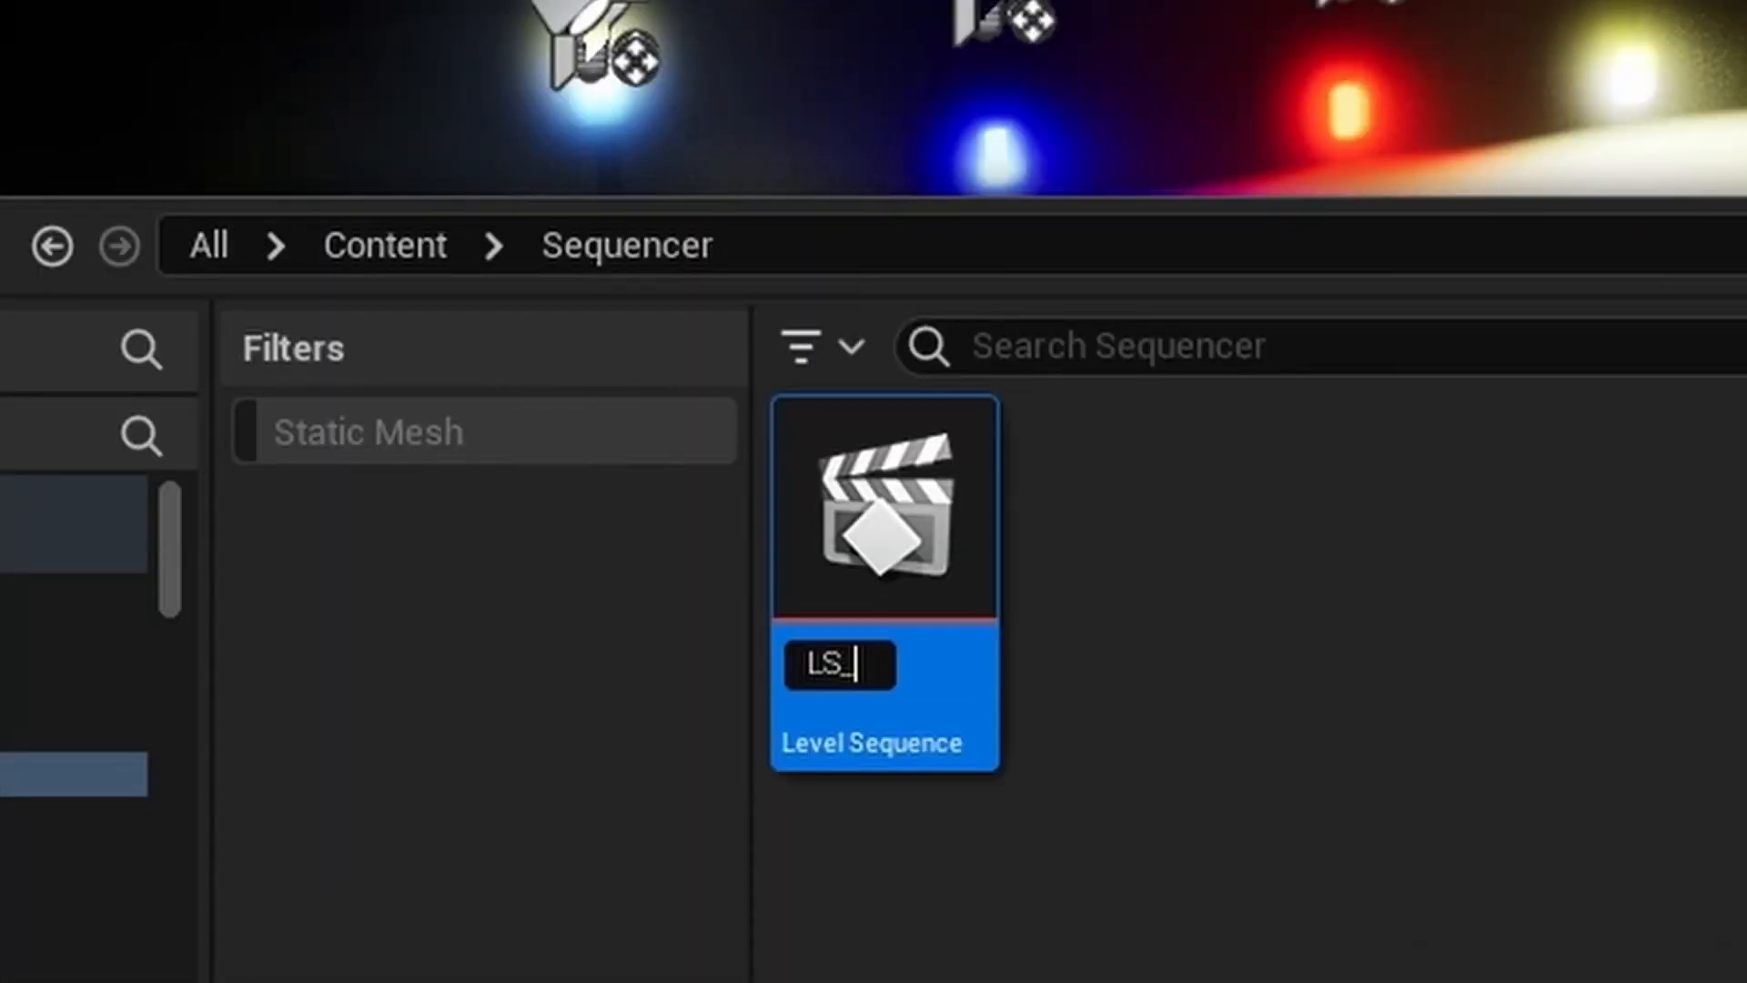
type("Tutoria")
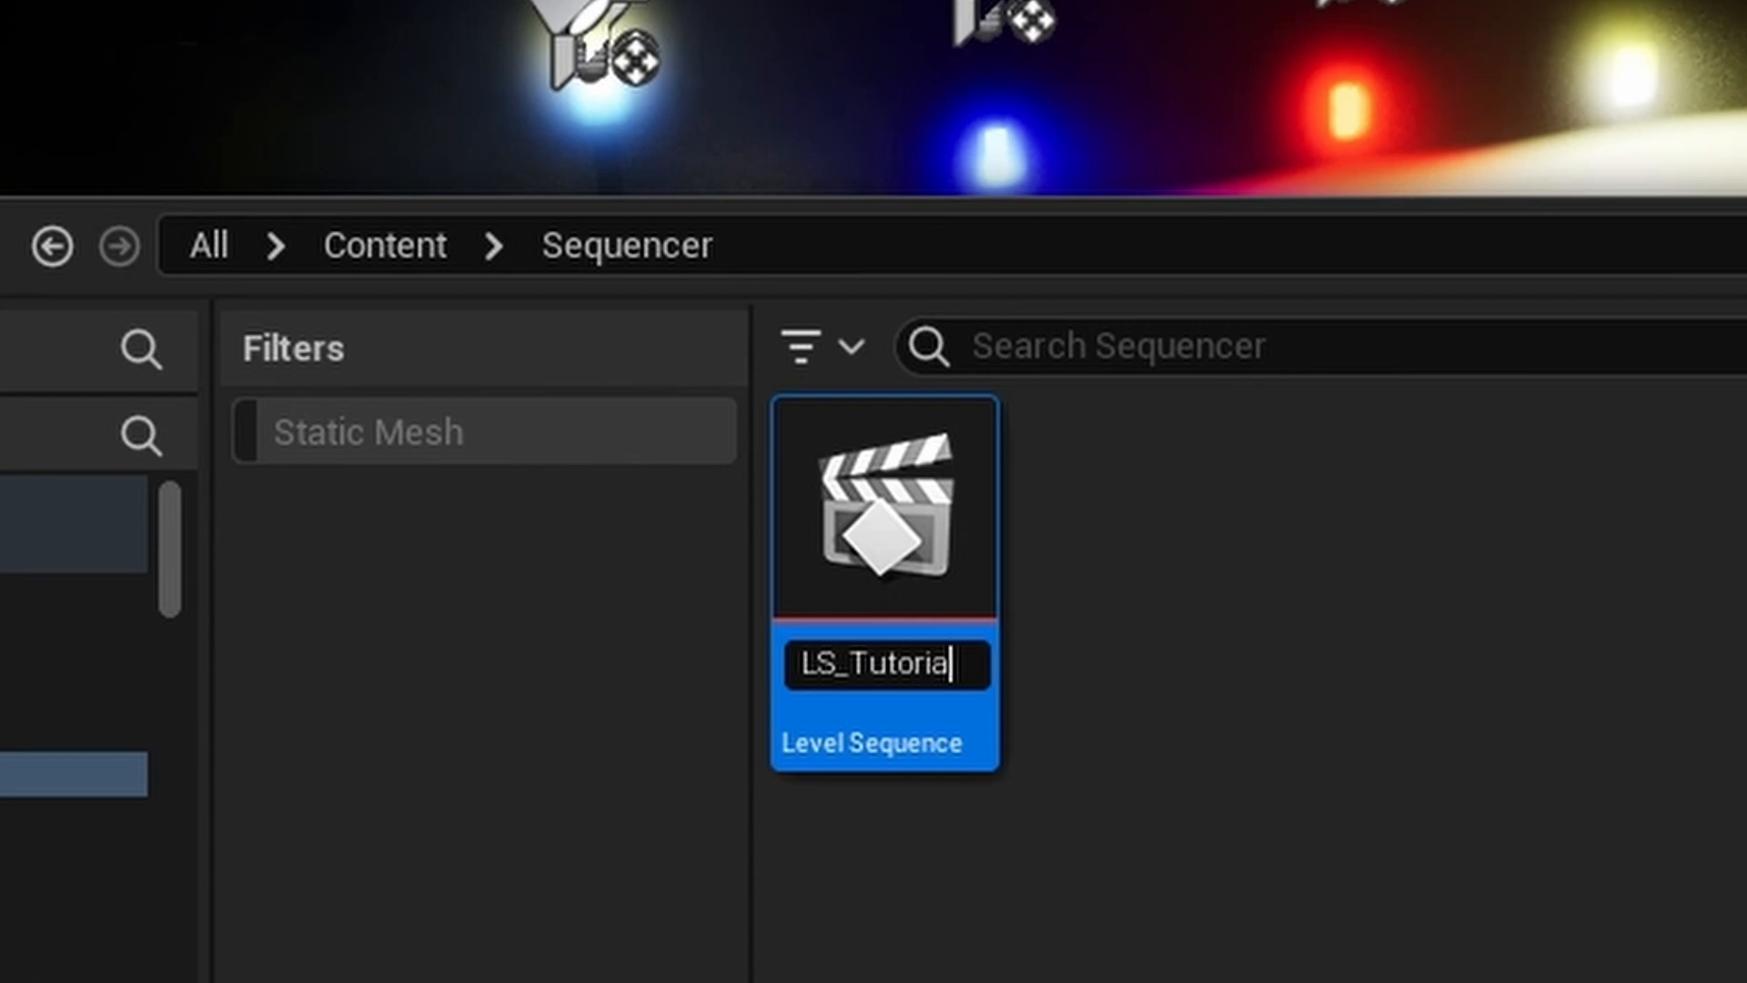
type("lLighting")
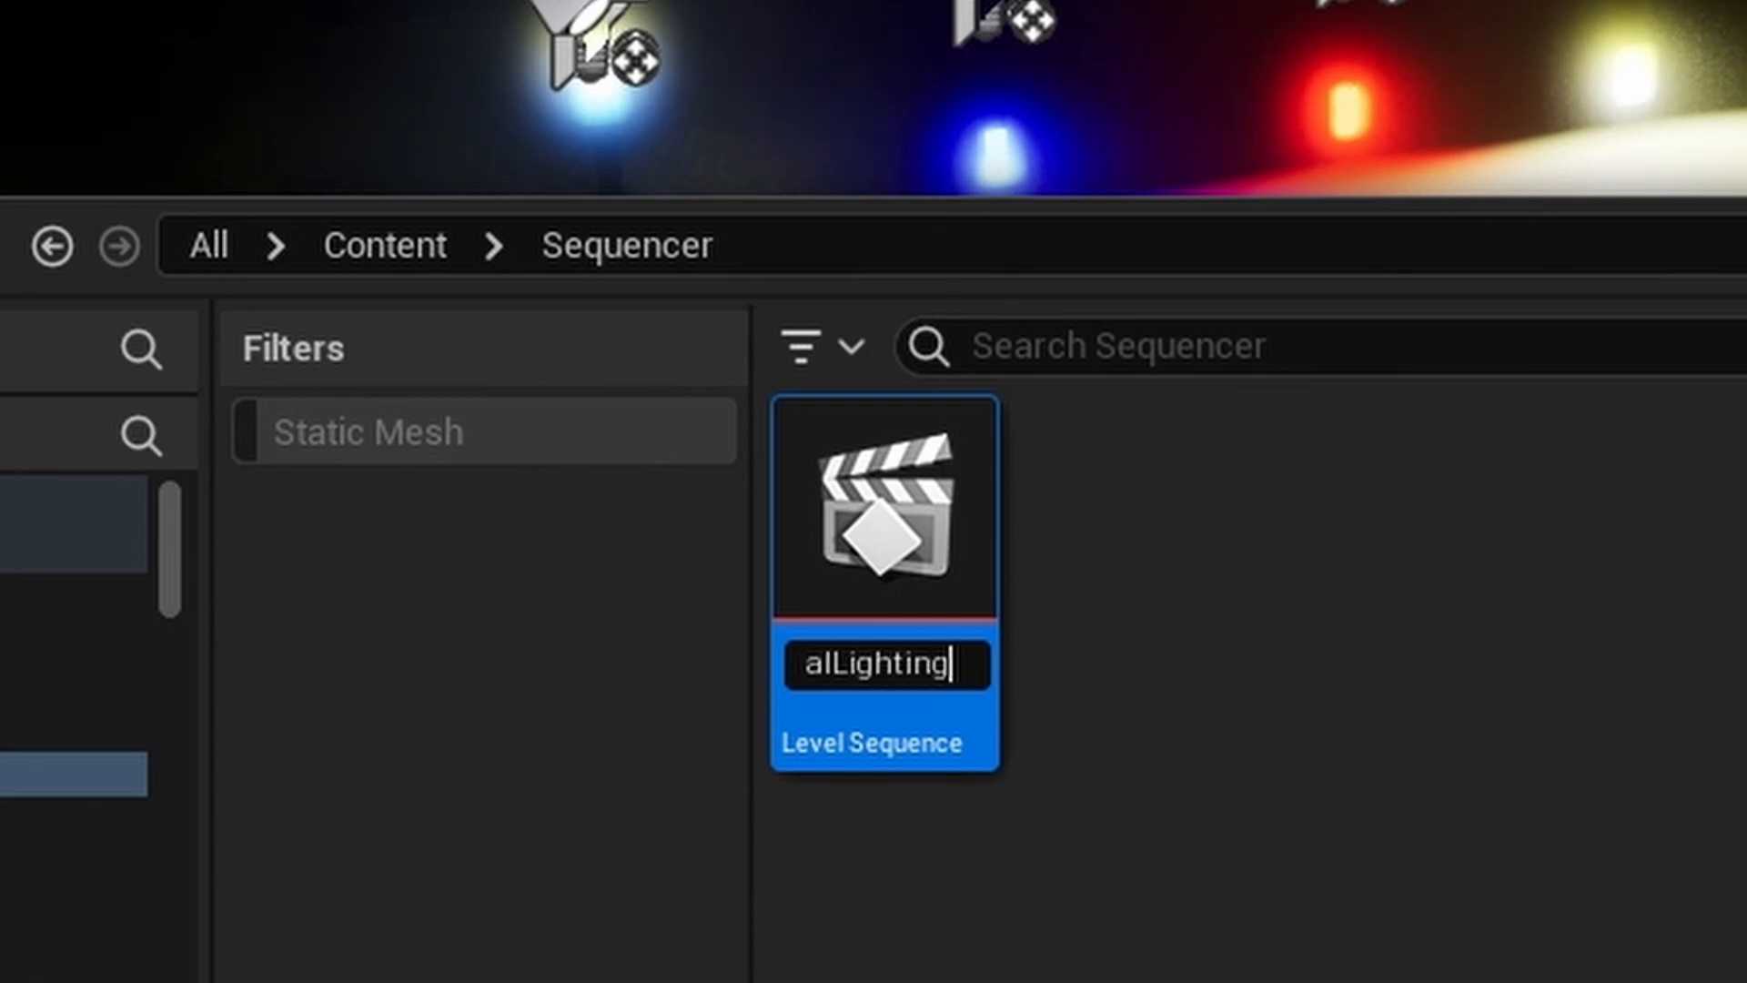
type("Show")
key("Return")
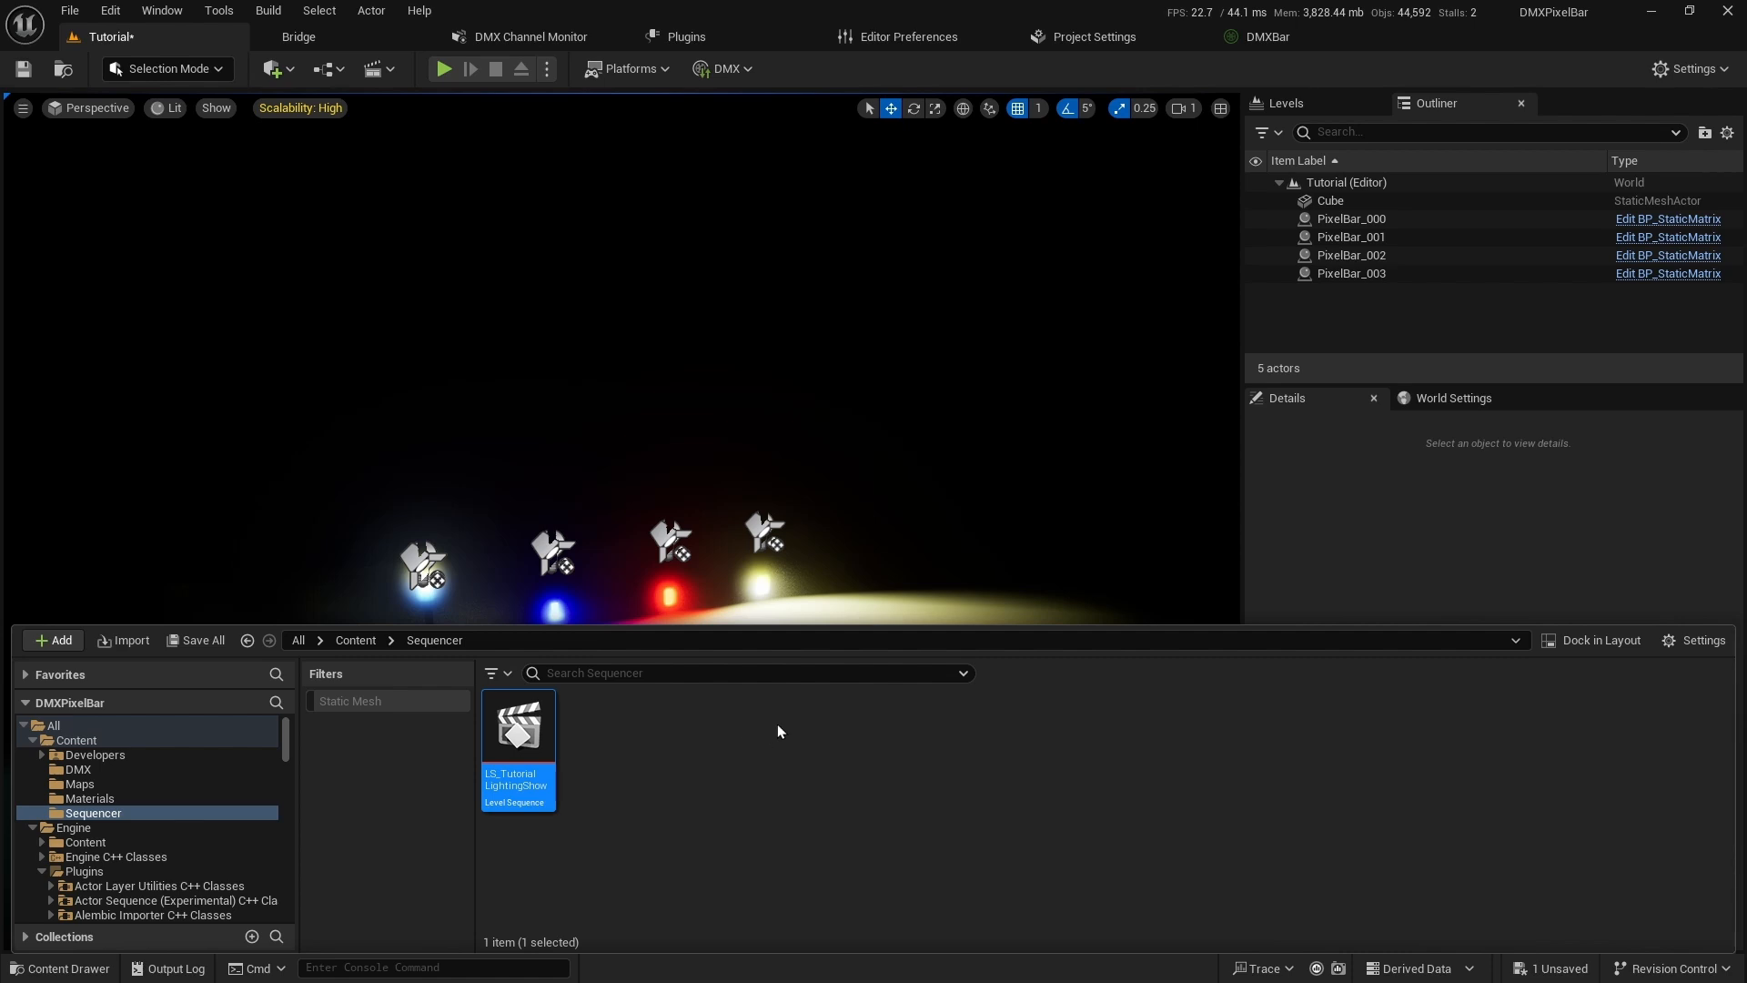
Open LS_TutorialLightingShow in Sequencer and add a DMX Library Track for DMXBar with all fixture patches.
left_click(1335, 544)
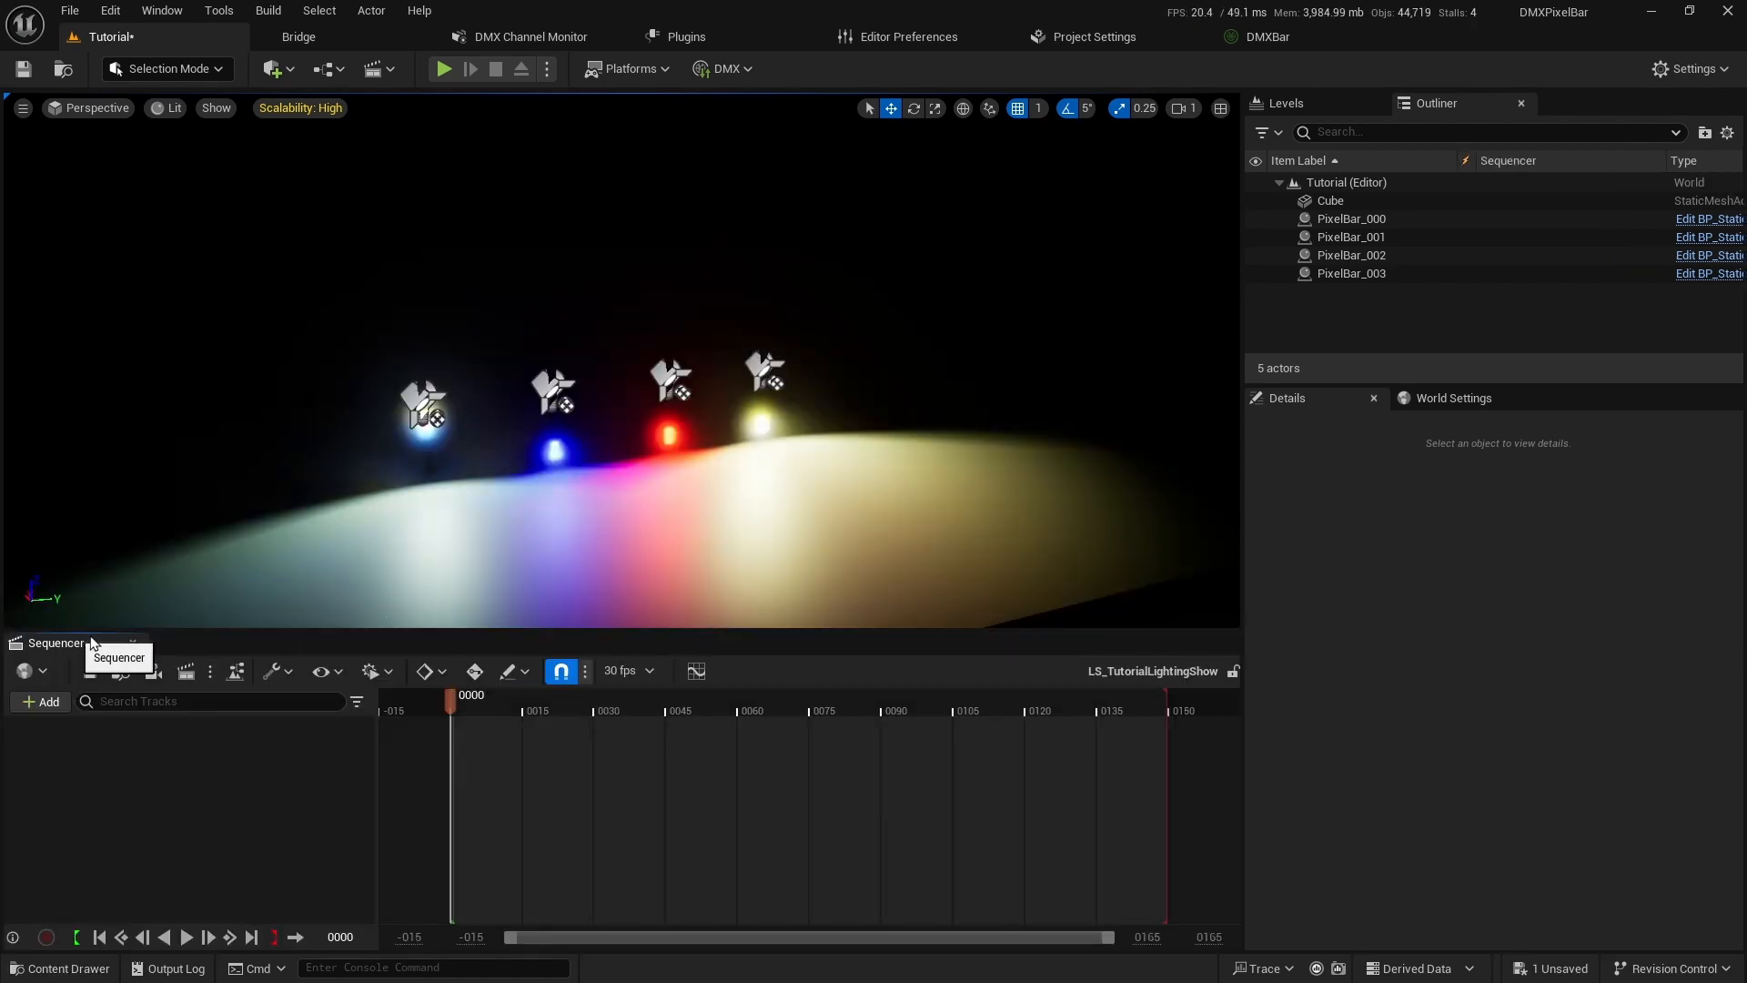
left_click(49, 702)
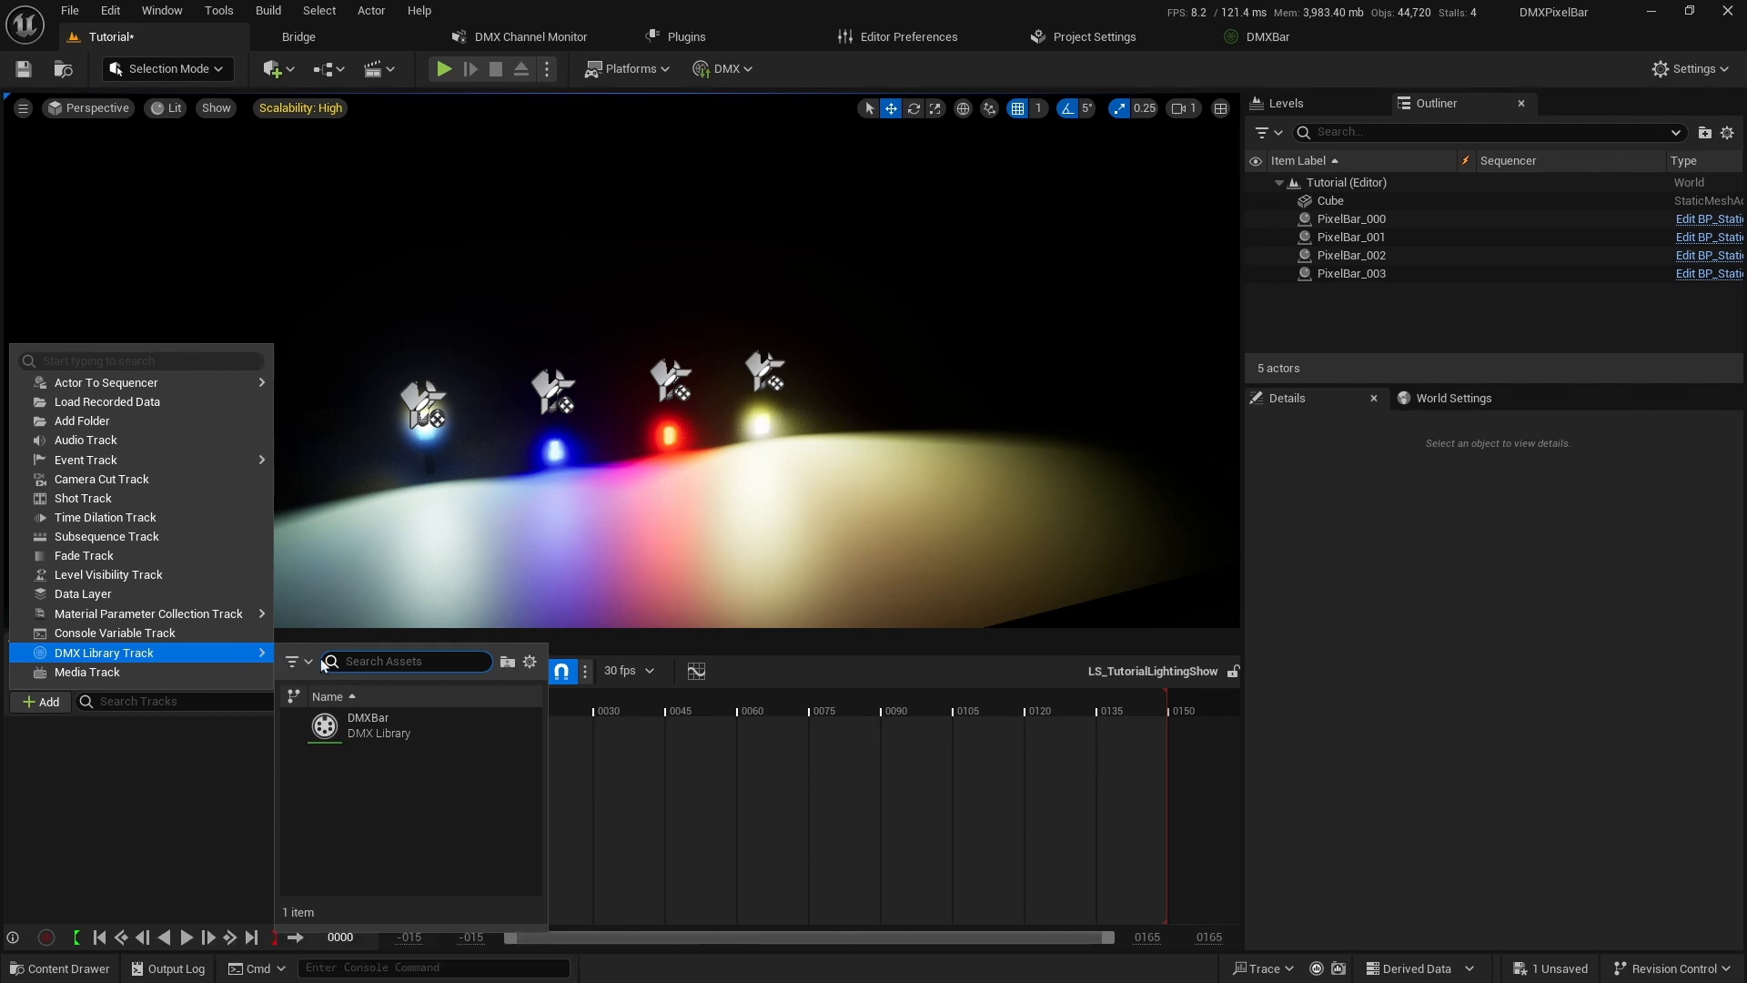
left_click(356, 723)
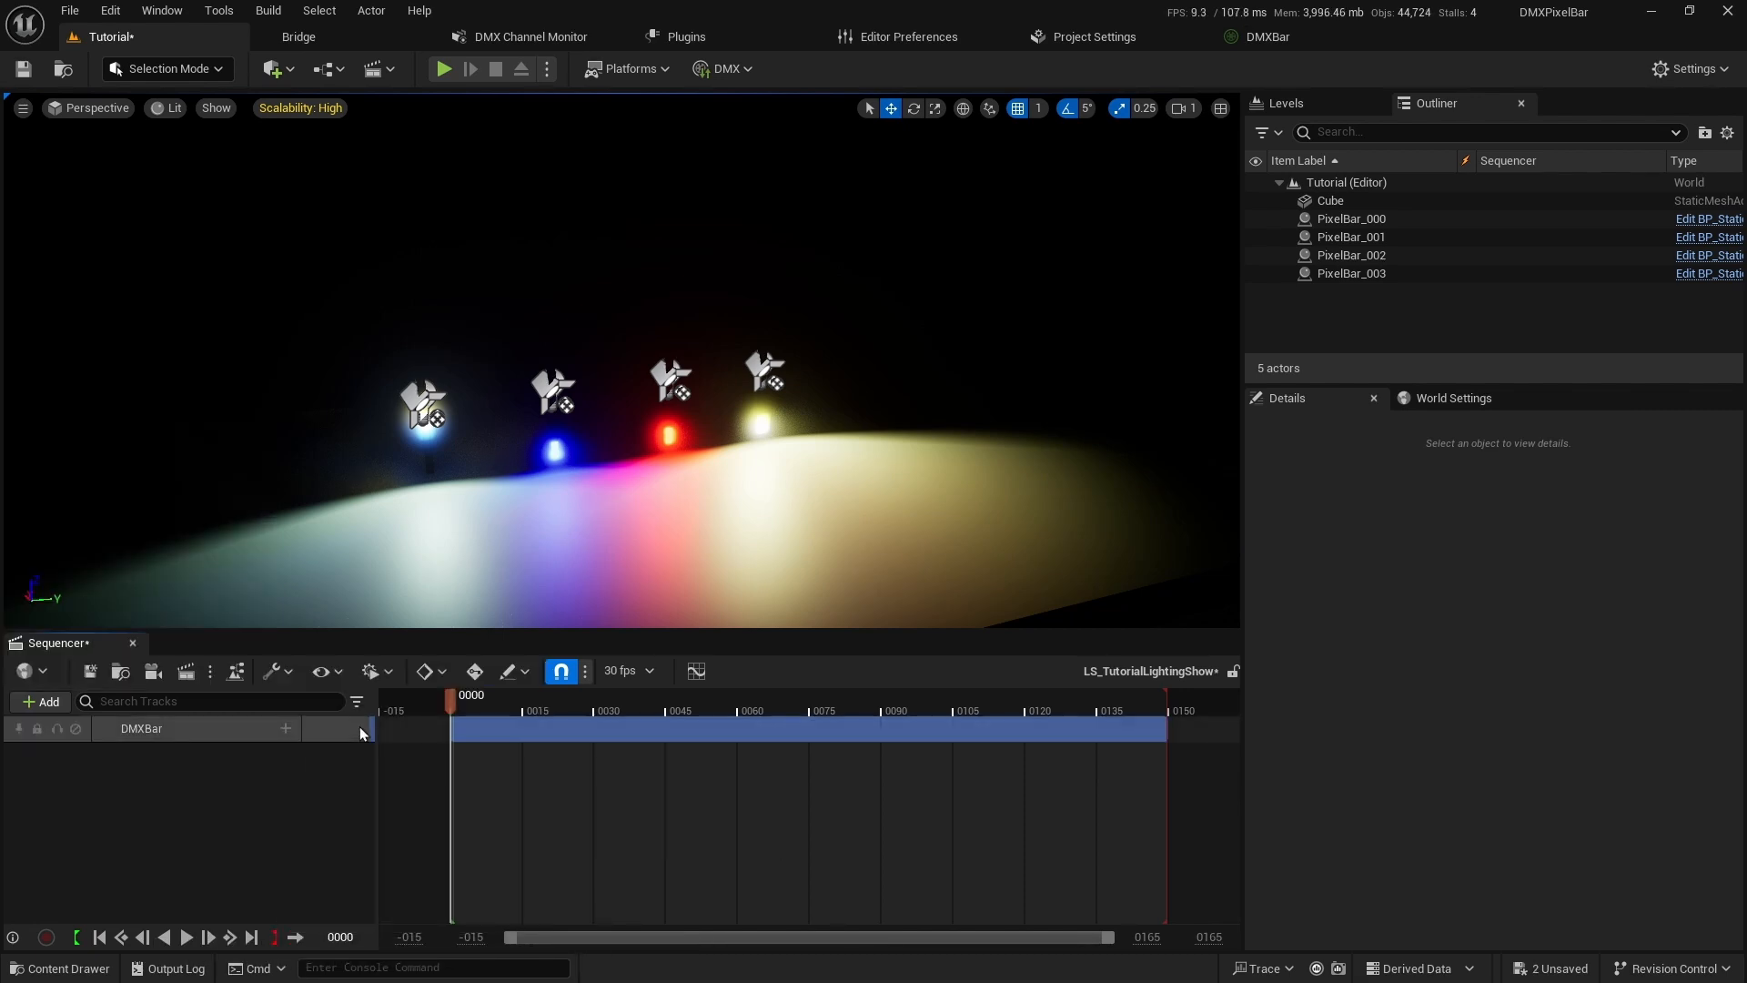
left_click(284, 729)
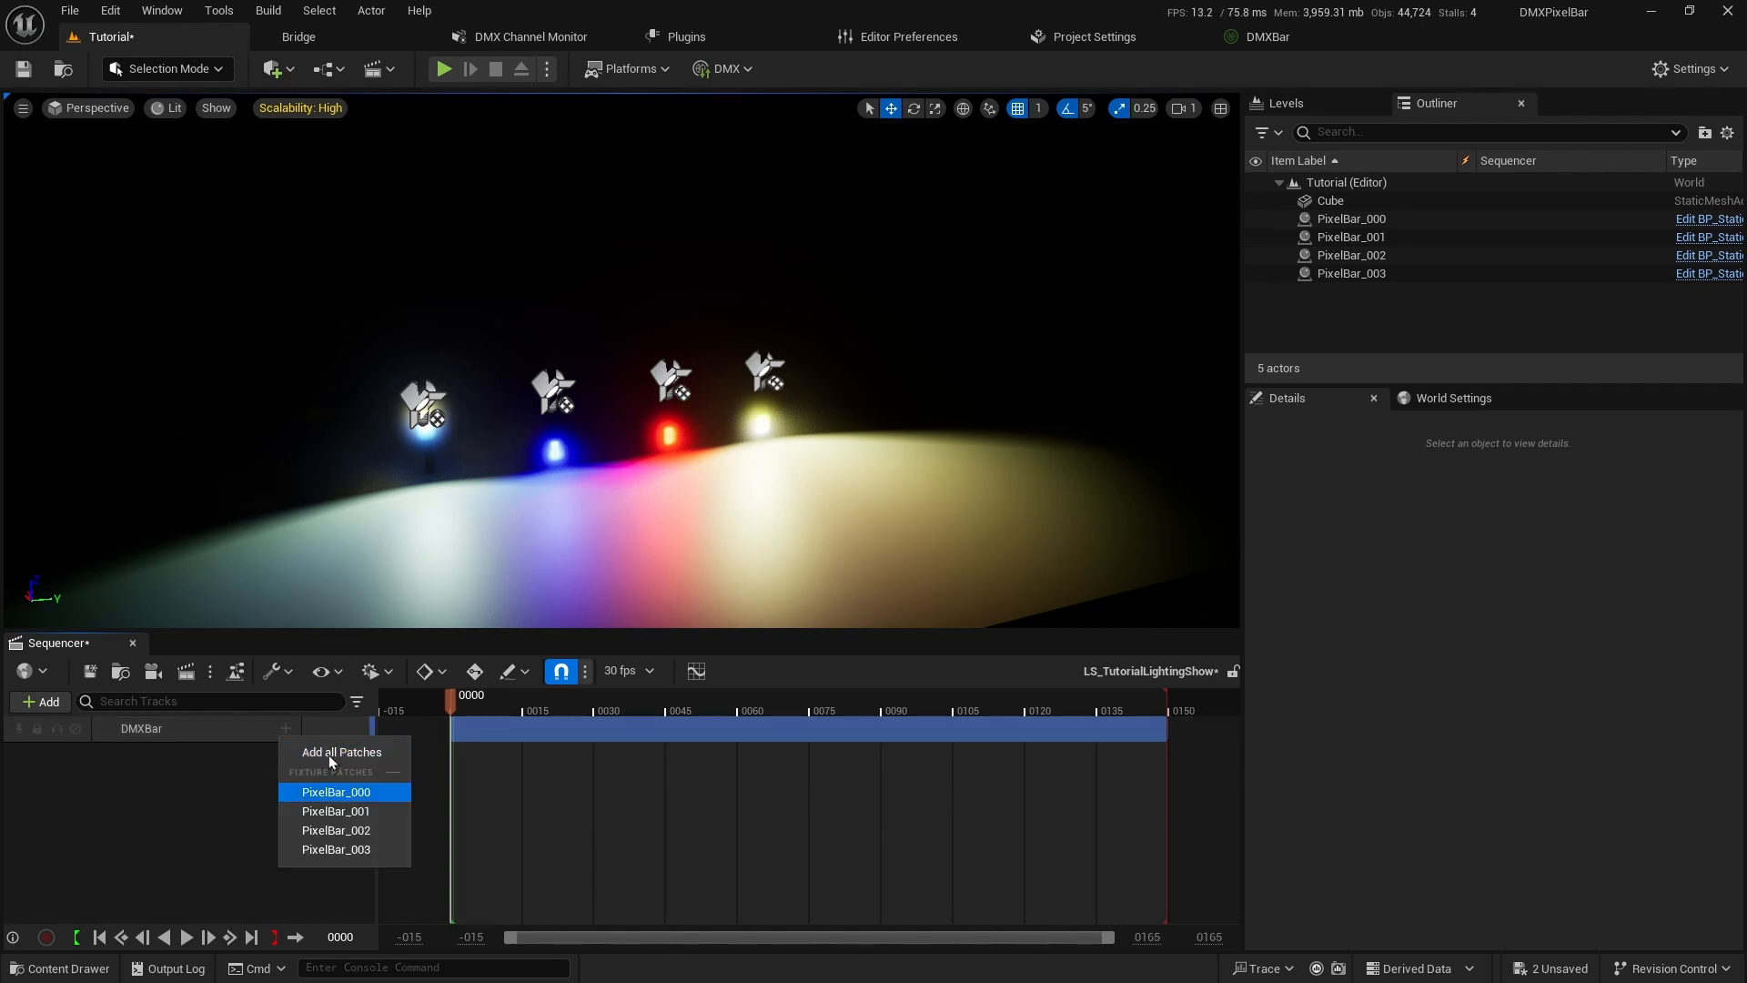
left_click(329, 754)
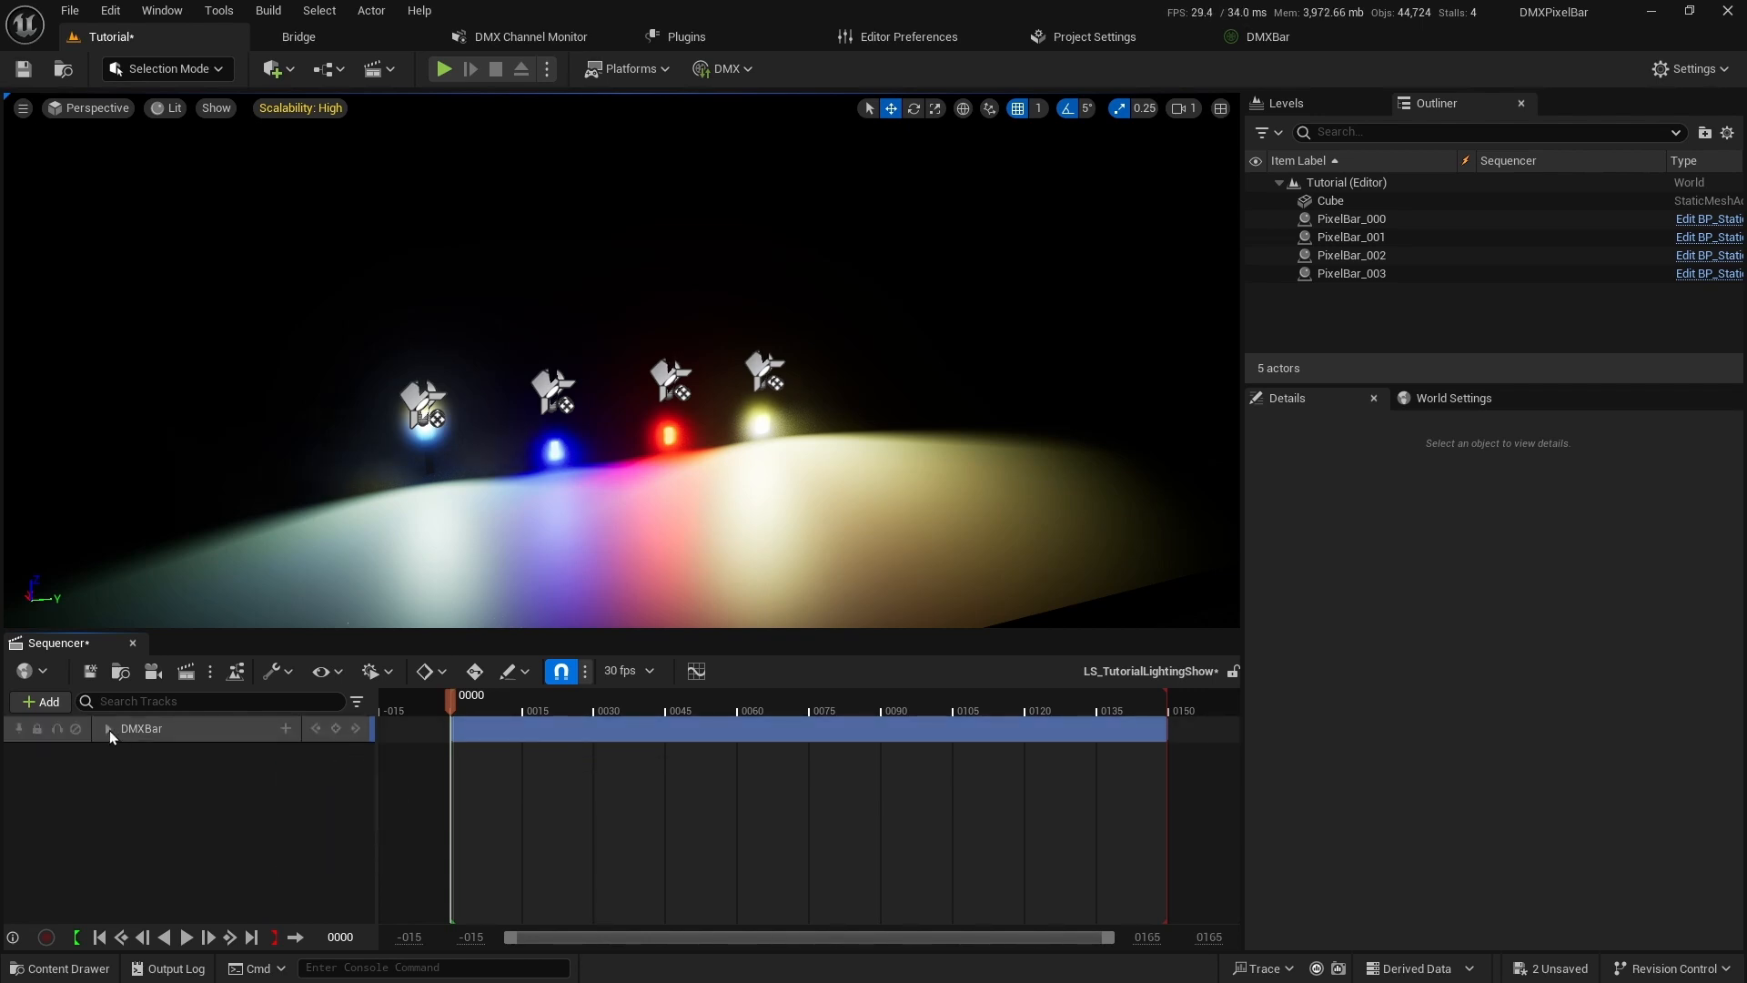
Expand the DMXBar track and PixelBar_001, and examine which color channel each cell row controls.
left_click(109, 729)
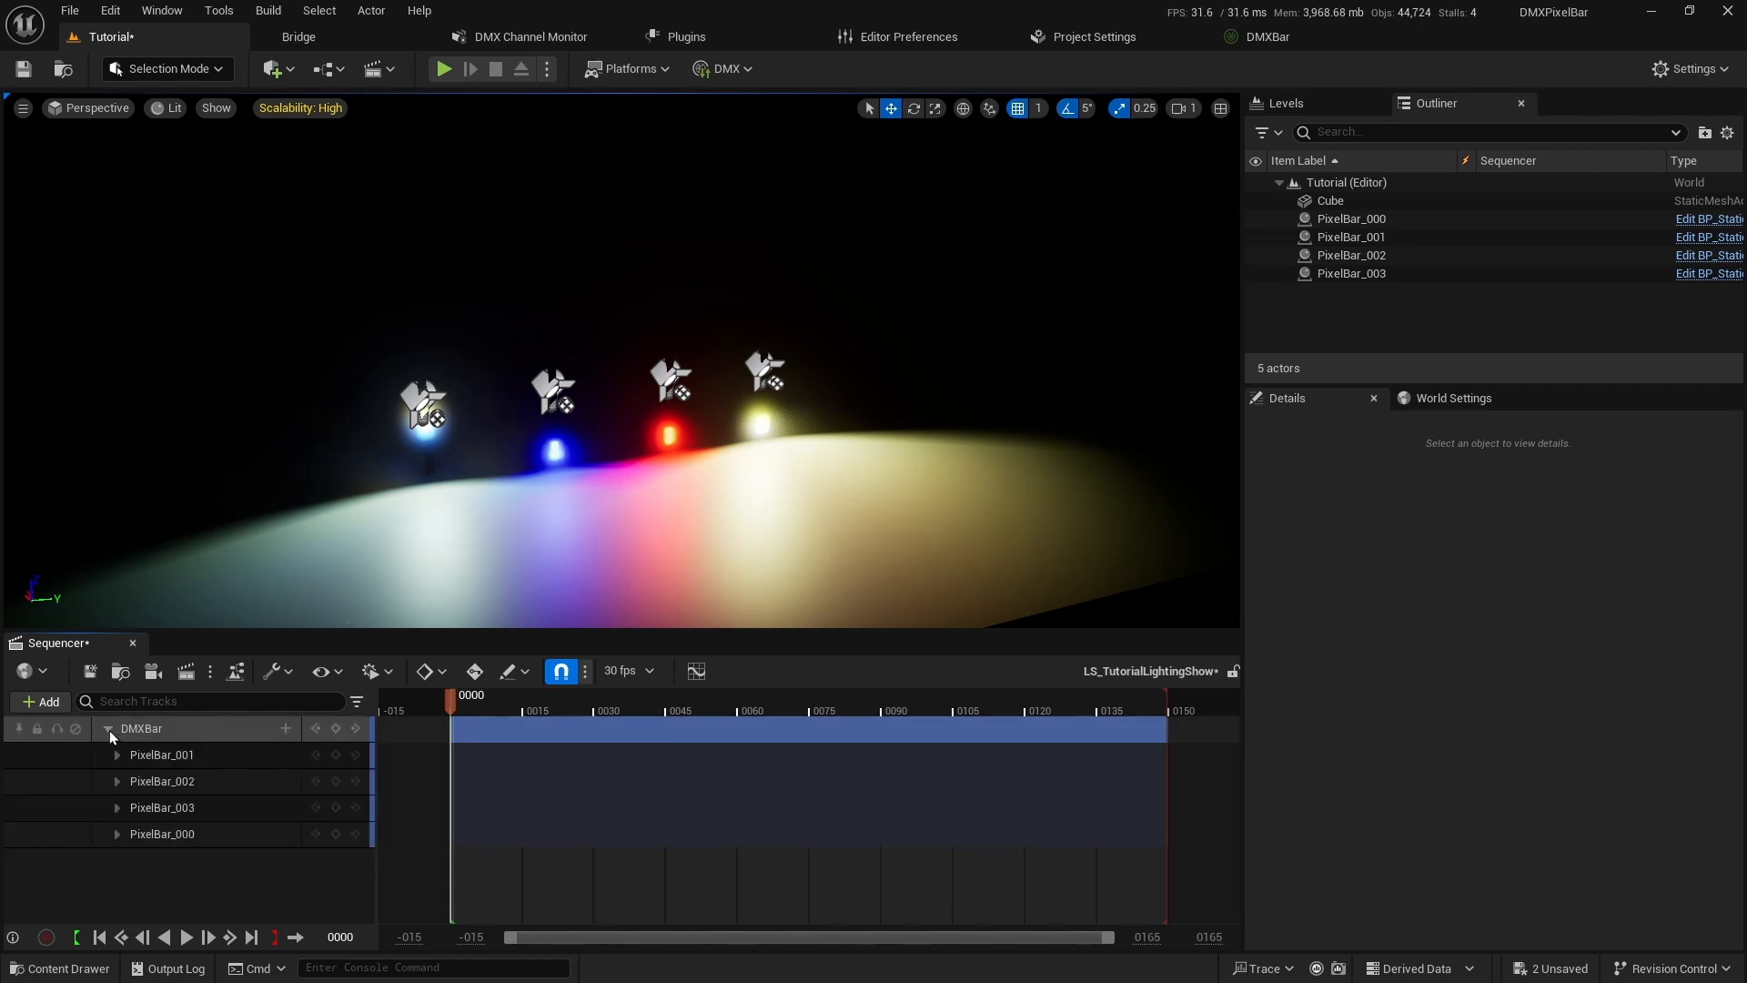
left_click(176, 761)
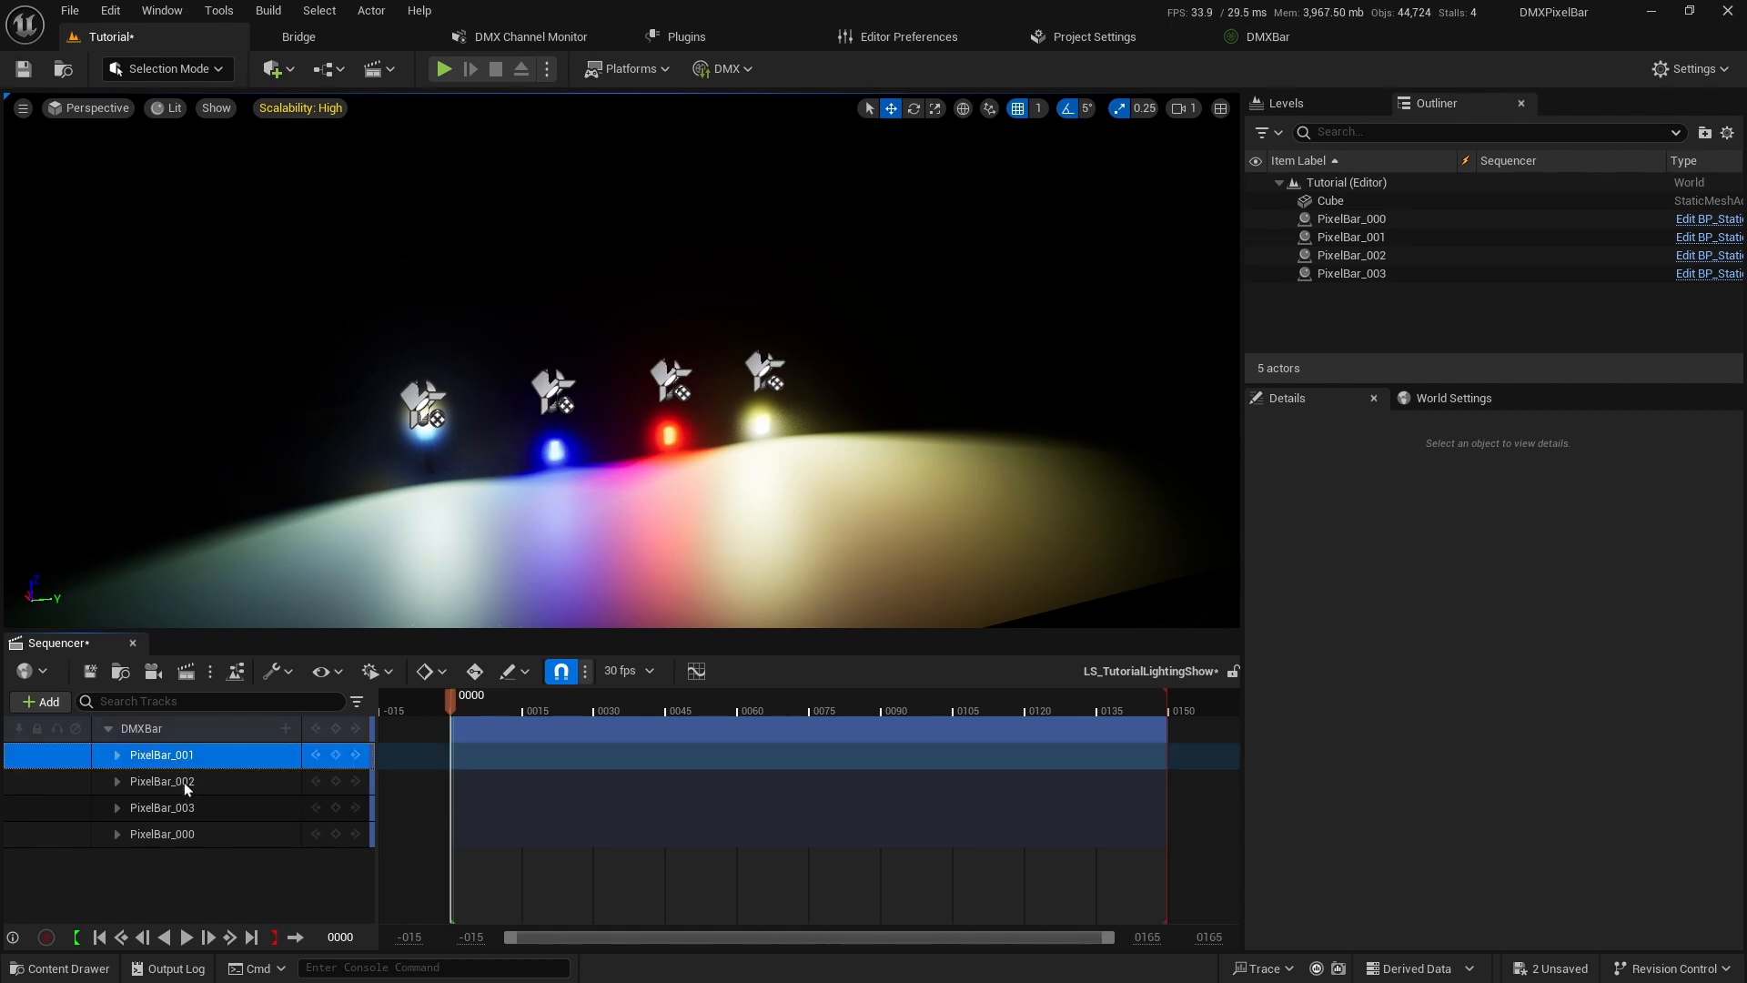
left_click(184, 782)
left_click(118, 755)
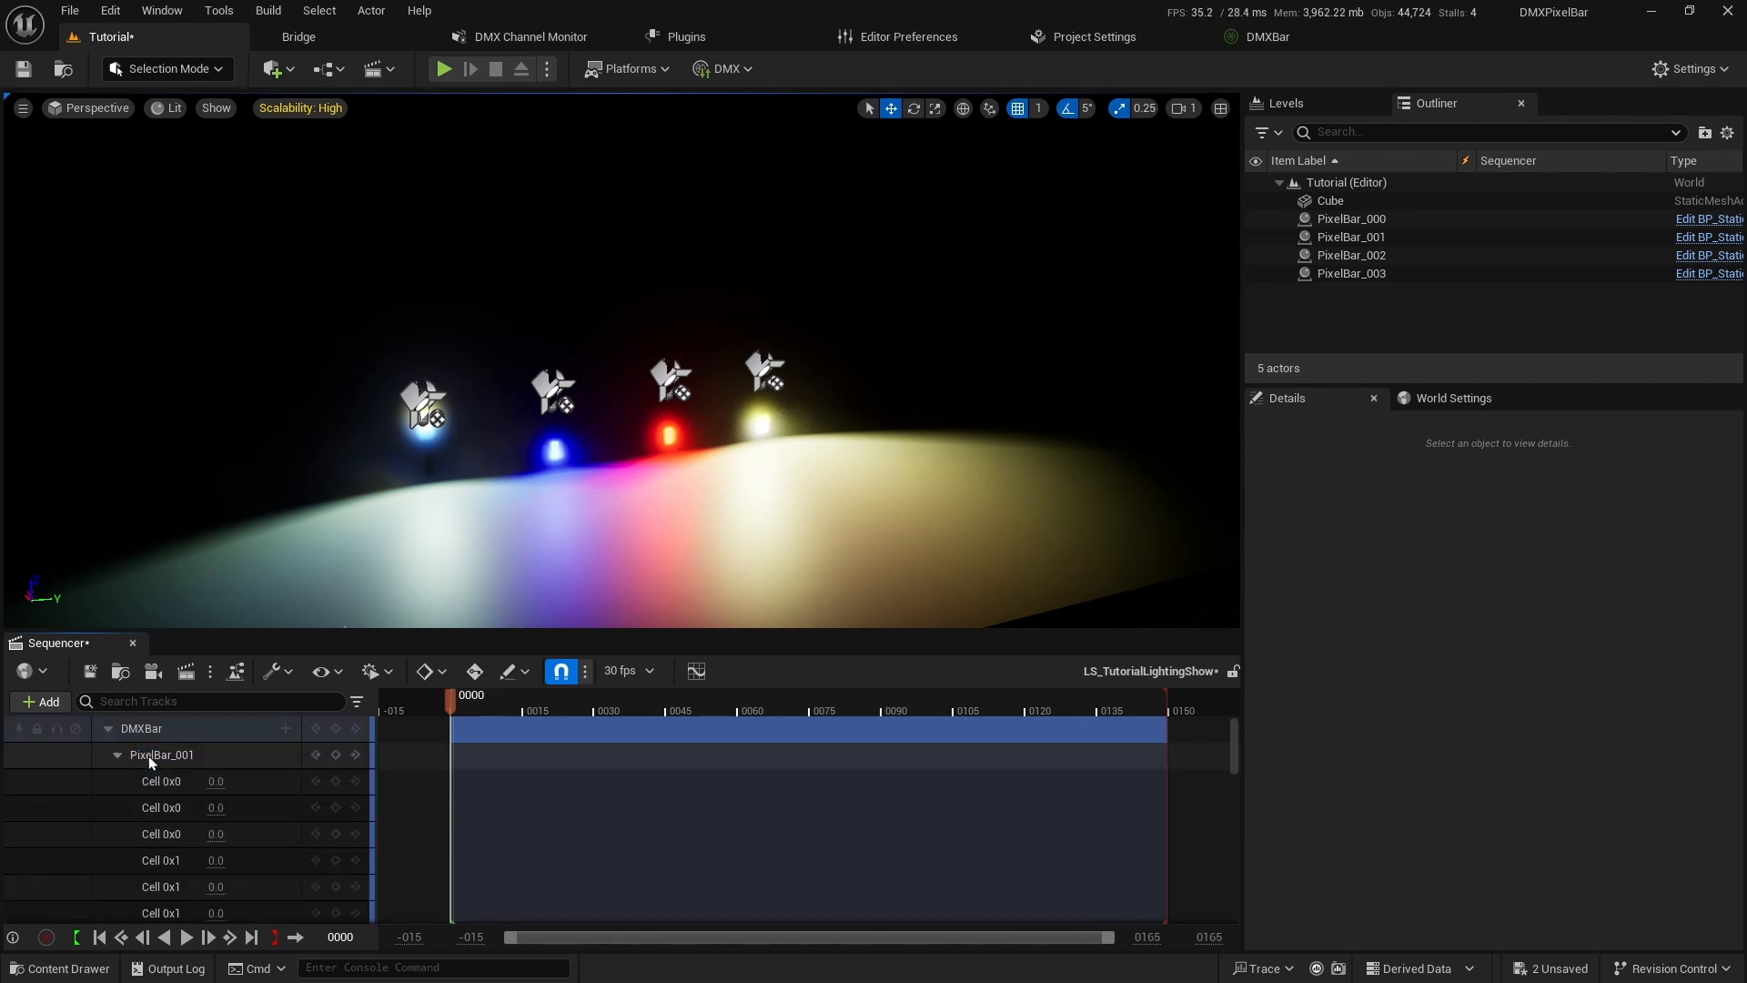
scroll(151, 755, "down", 1)
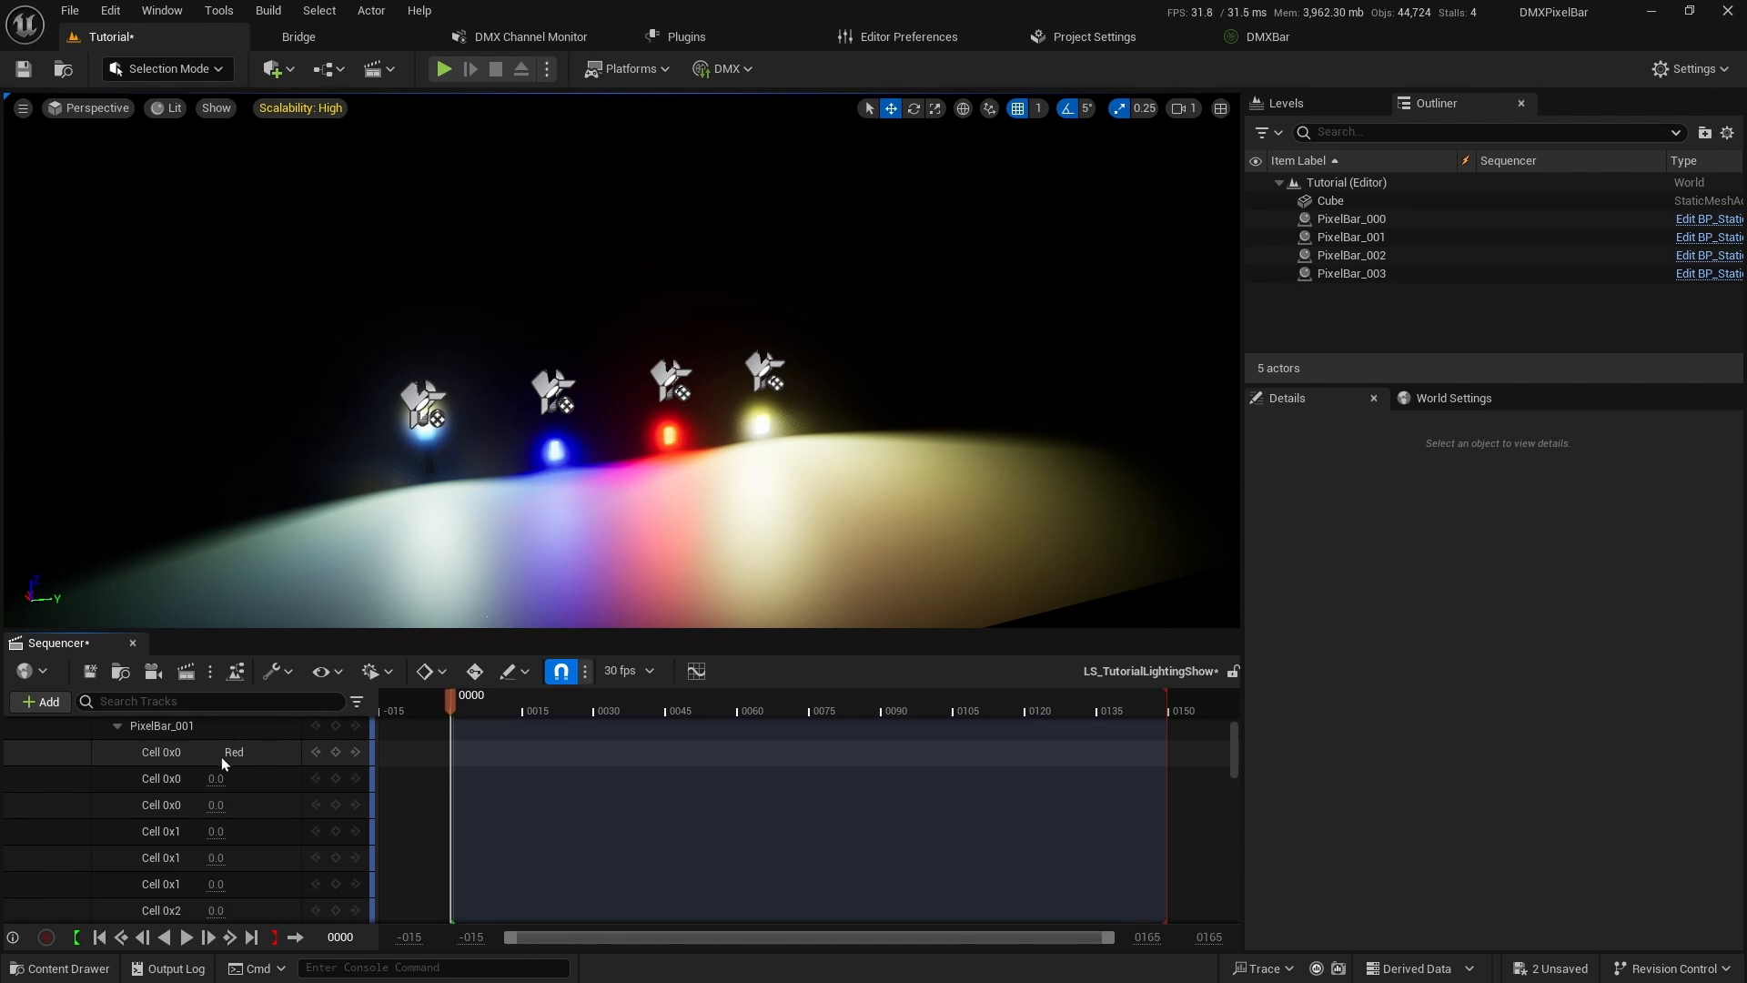
left_click(166, 751)
left_click(160, 779)
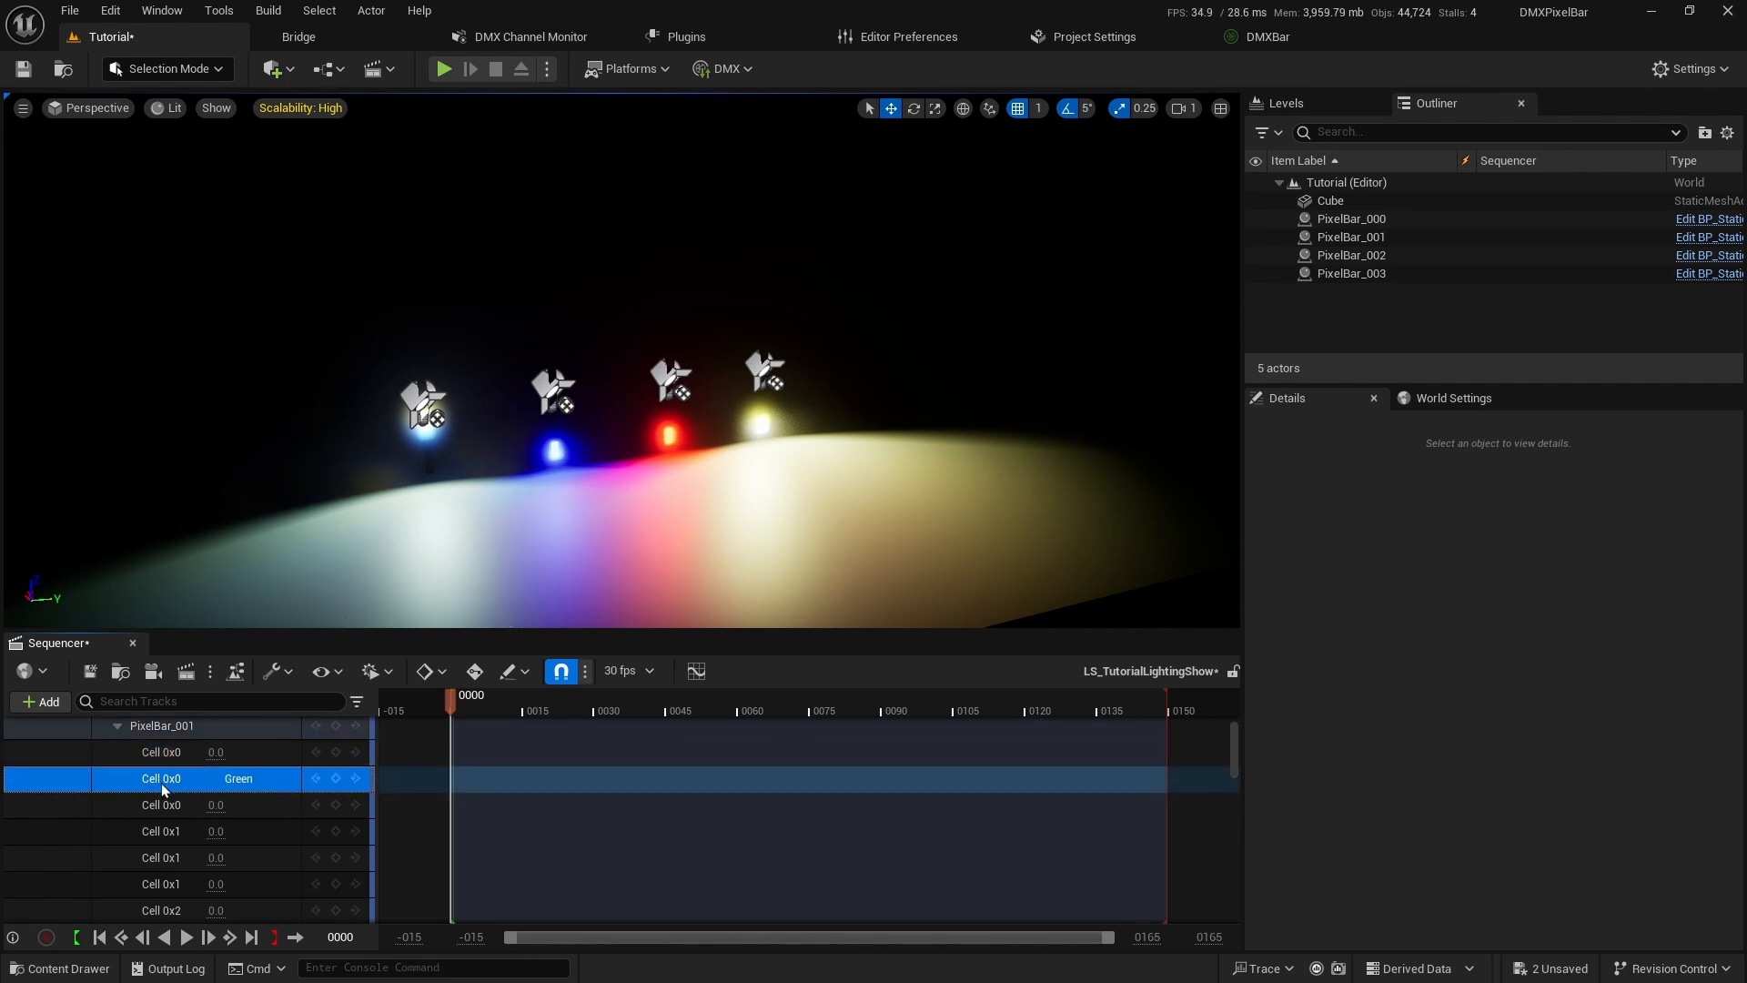
left_click(166, 804)
left_click(173, 832)
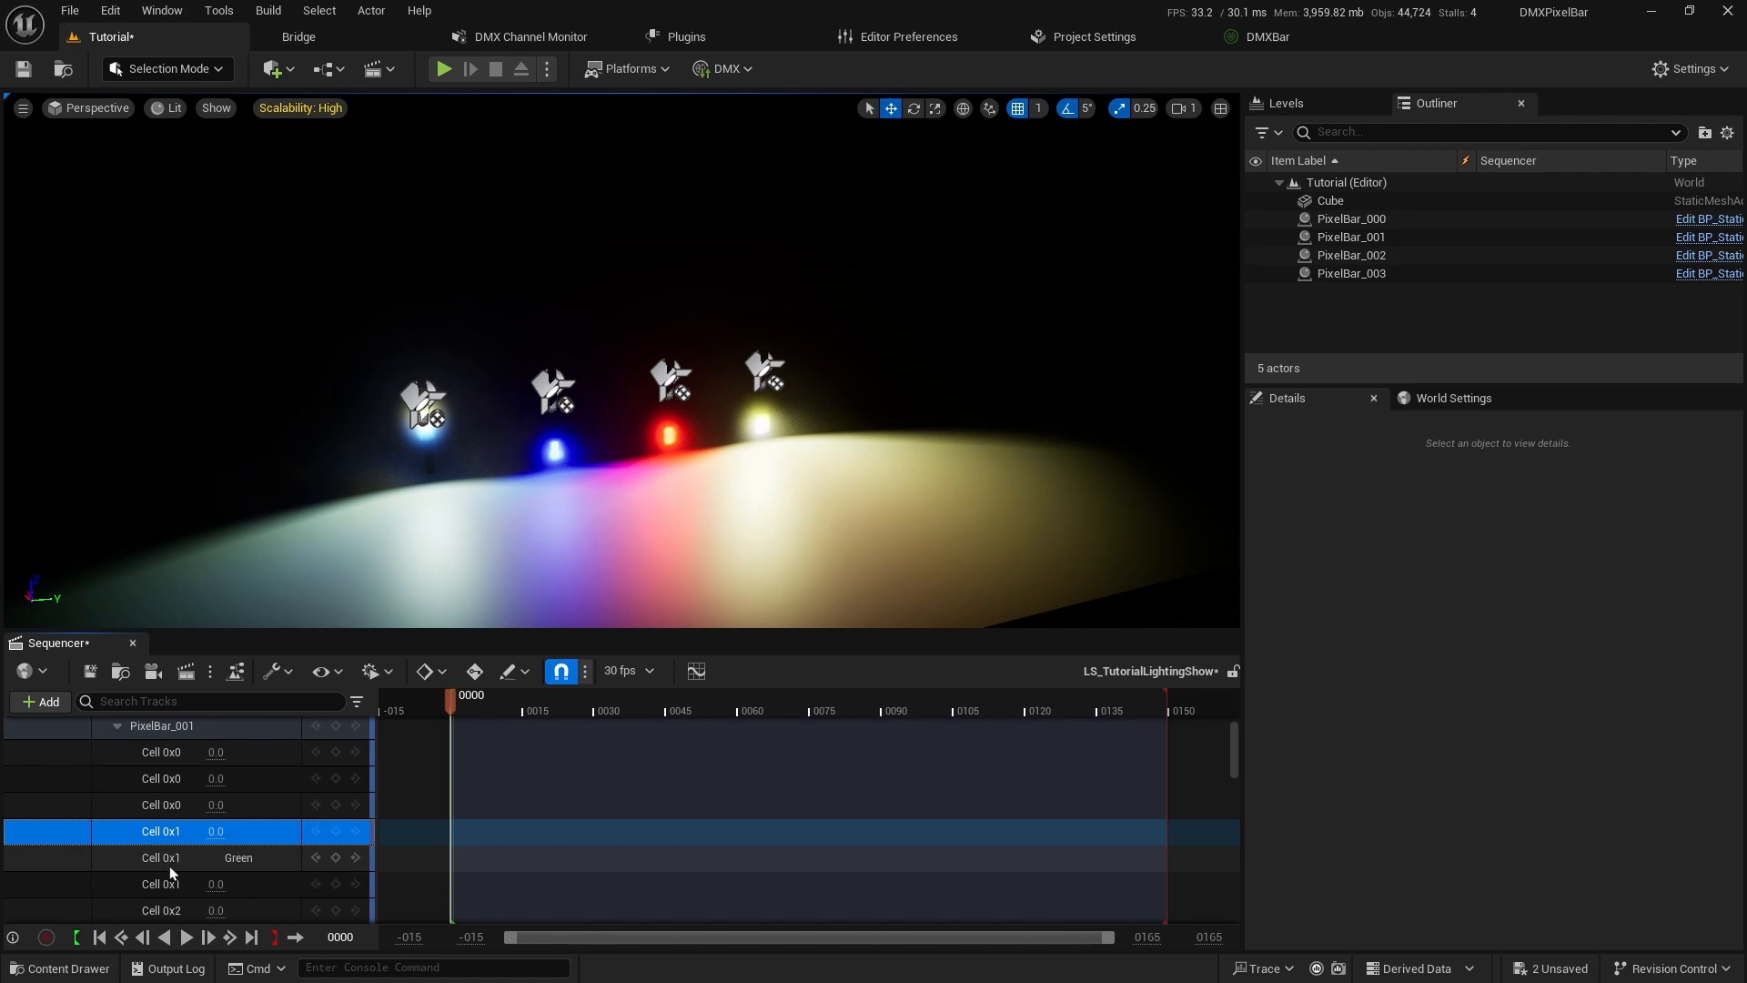
scroll(171, 859, "down", 2)
scroll(170, 856, "up", 3)
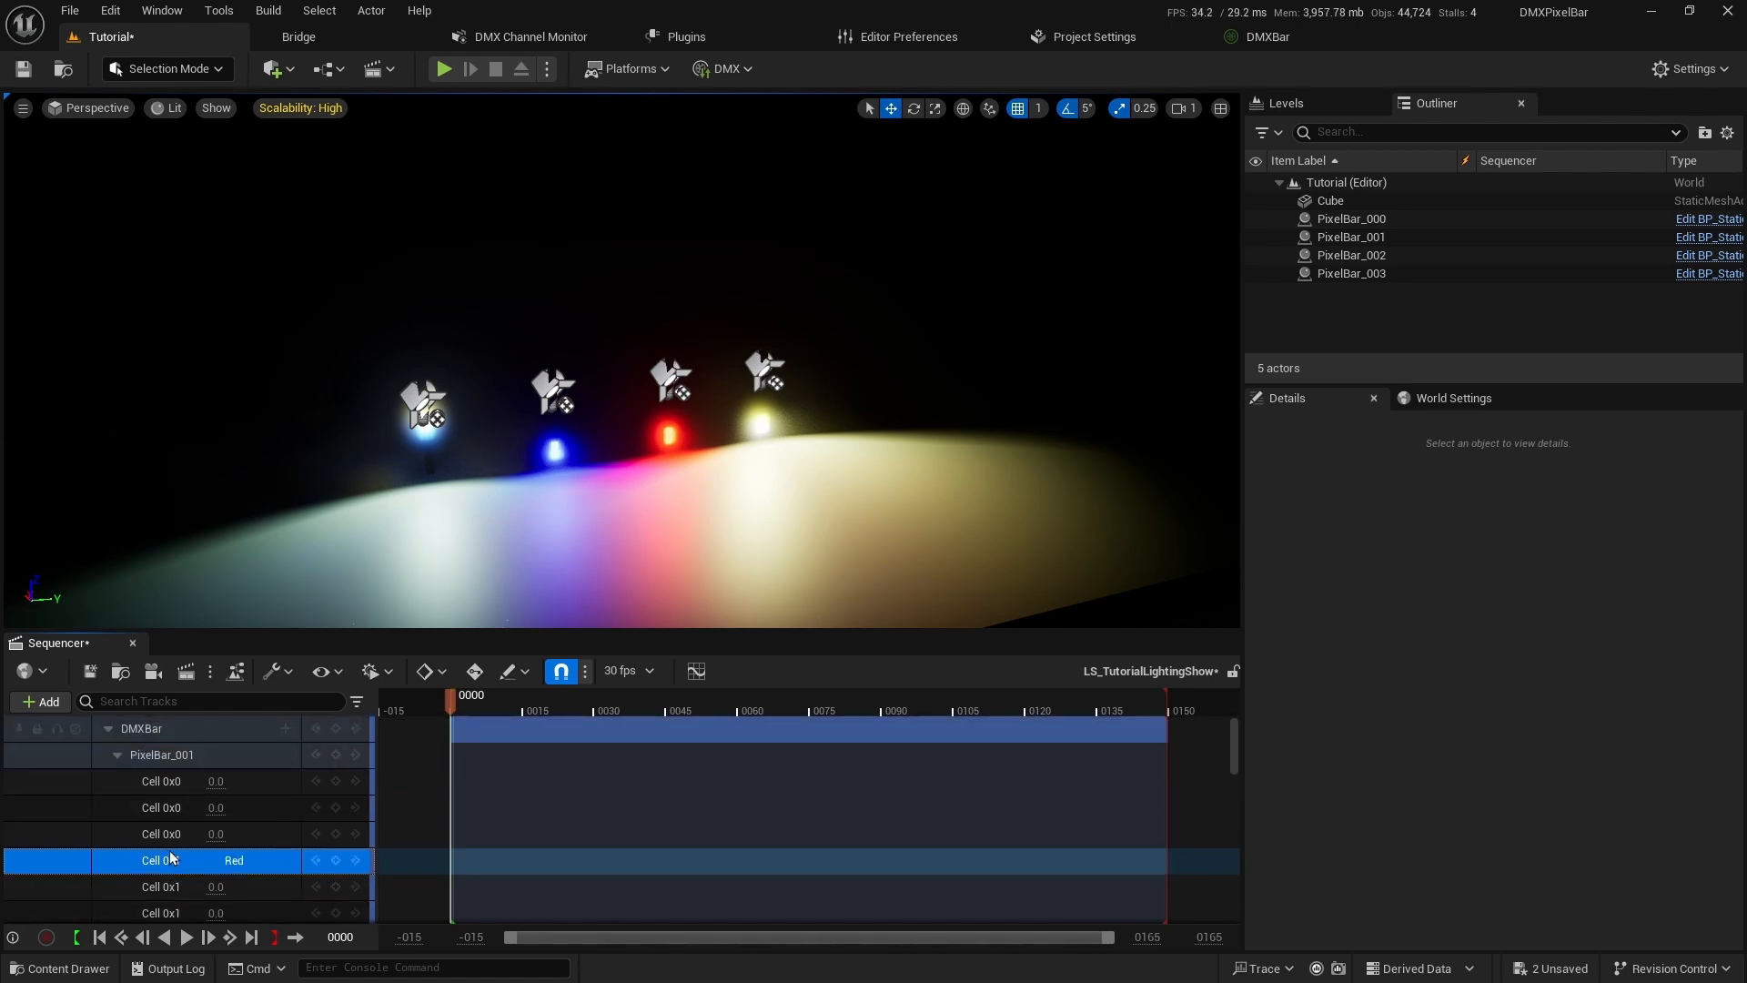
Key the Red channel of PixelBar_001's first cell at frame 0 with 255, and set that cell's Green channel to 255.
left_click(219, 782)
left_click(318, 785)
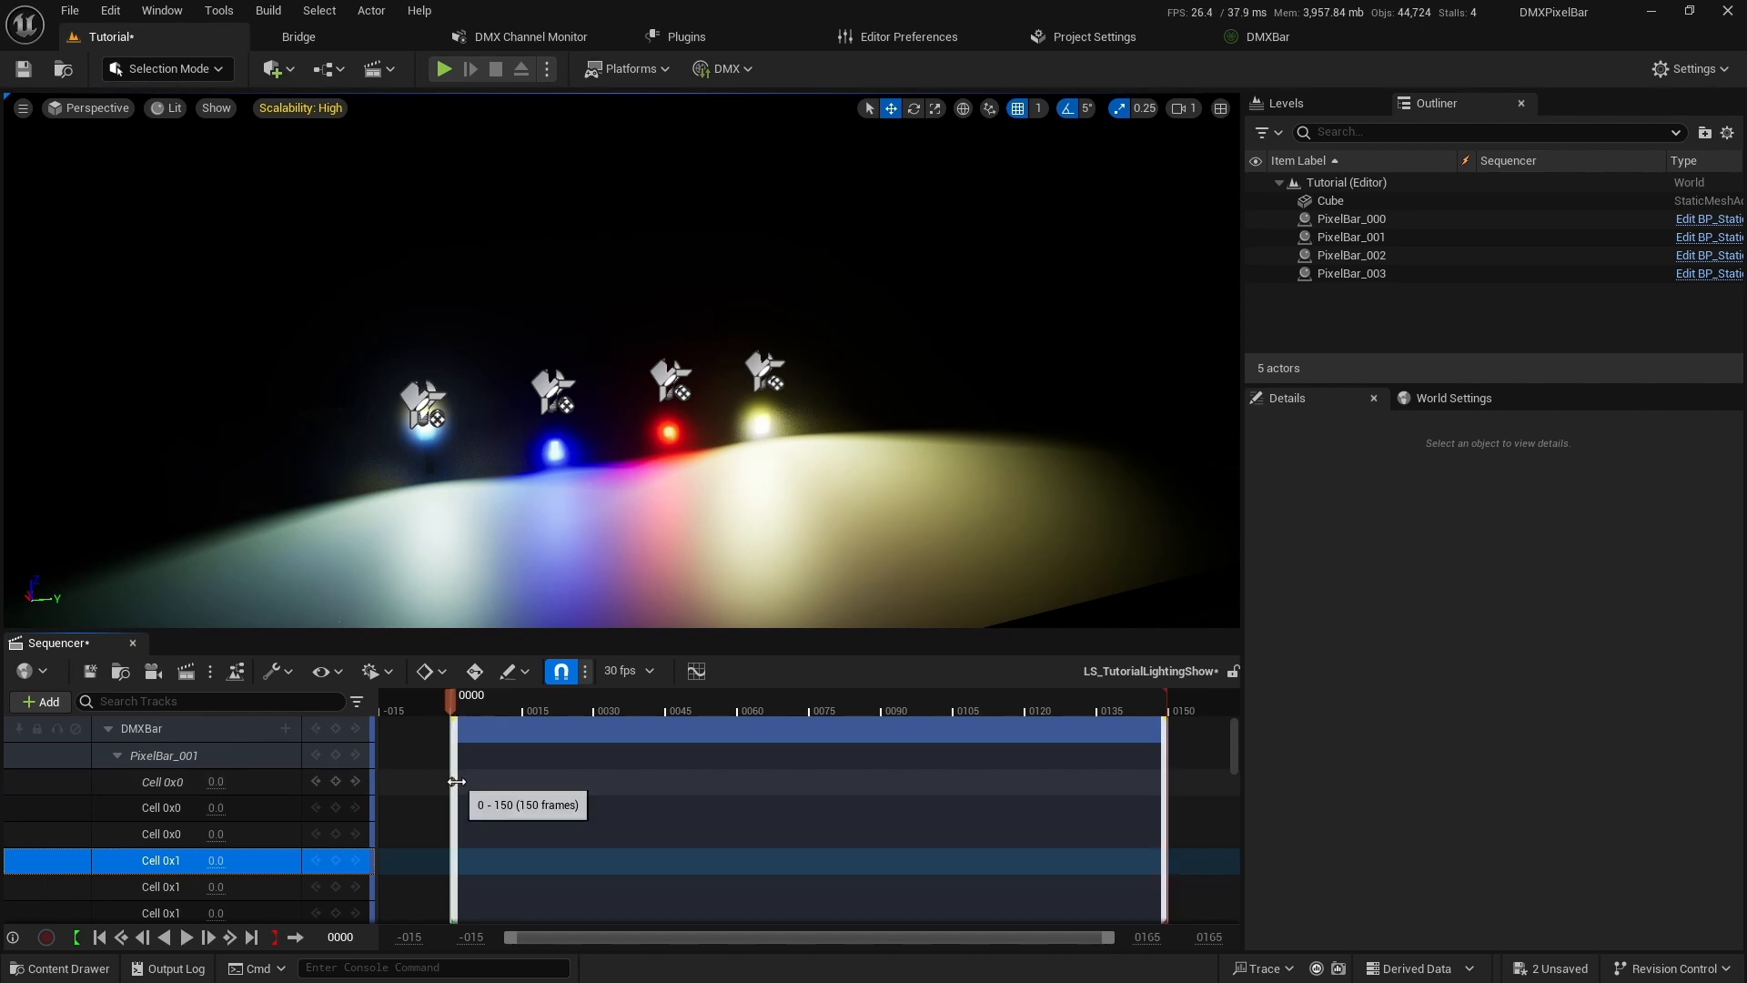
left_click(452, 782)
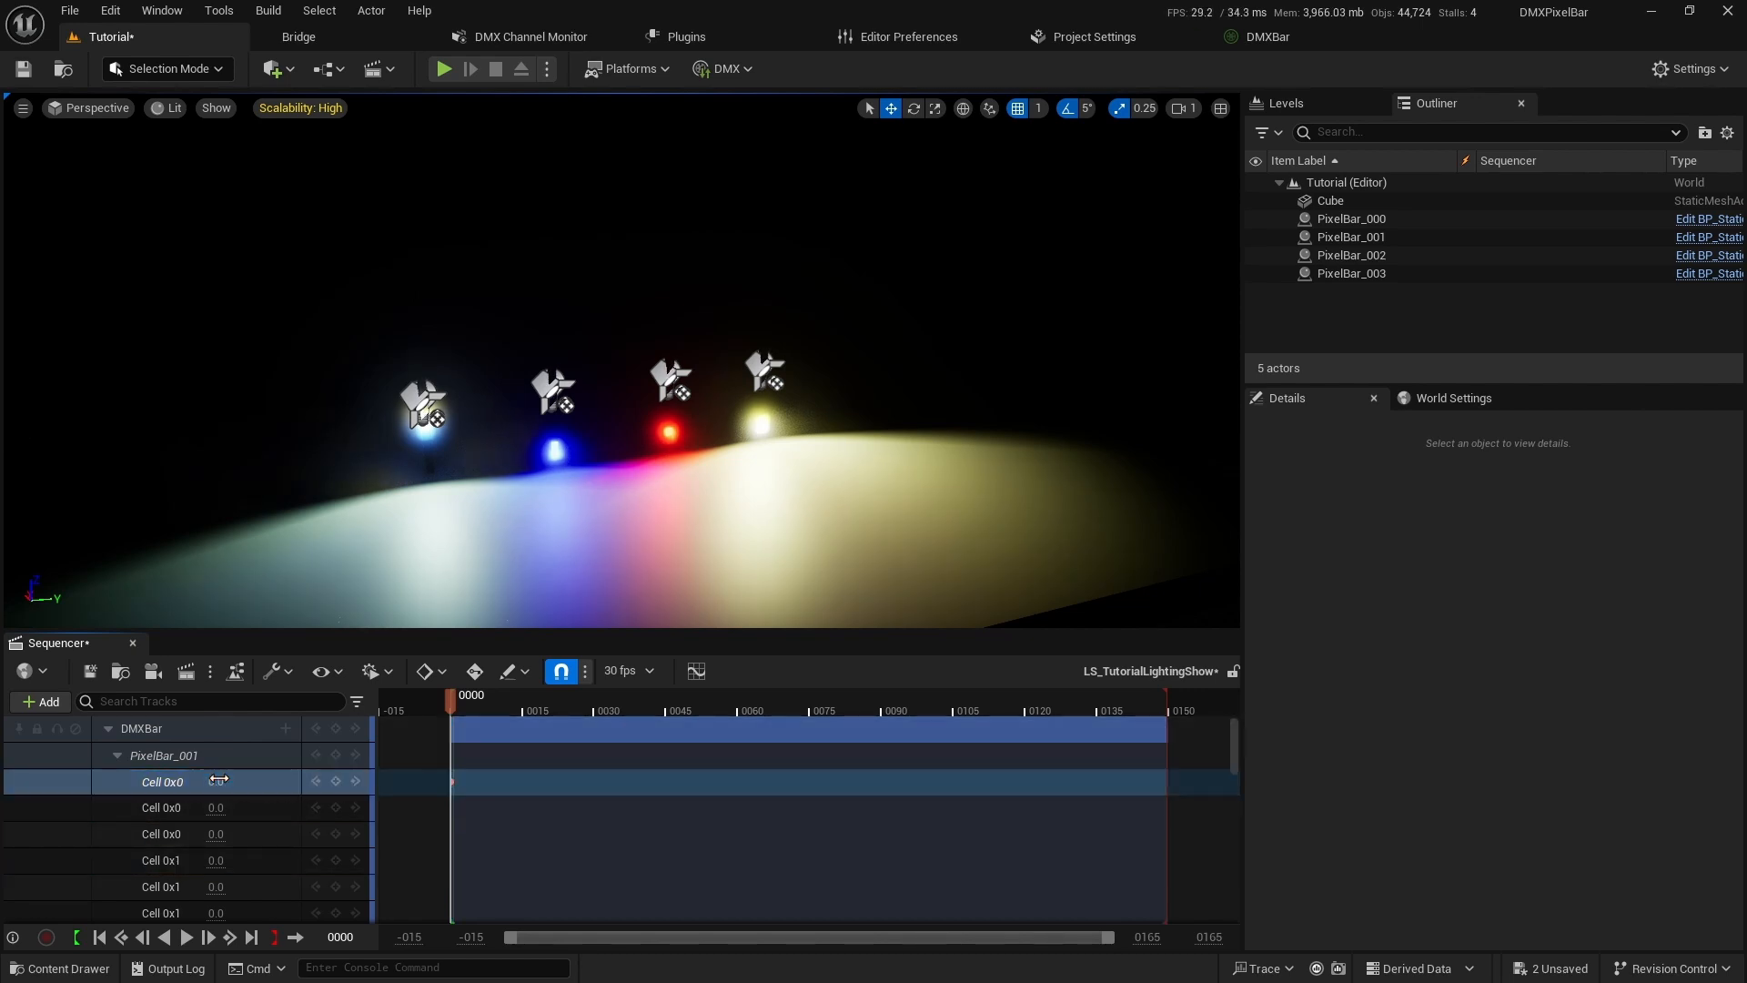
type("255")
key("Return")
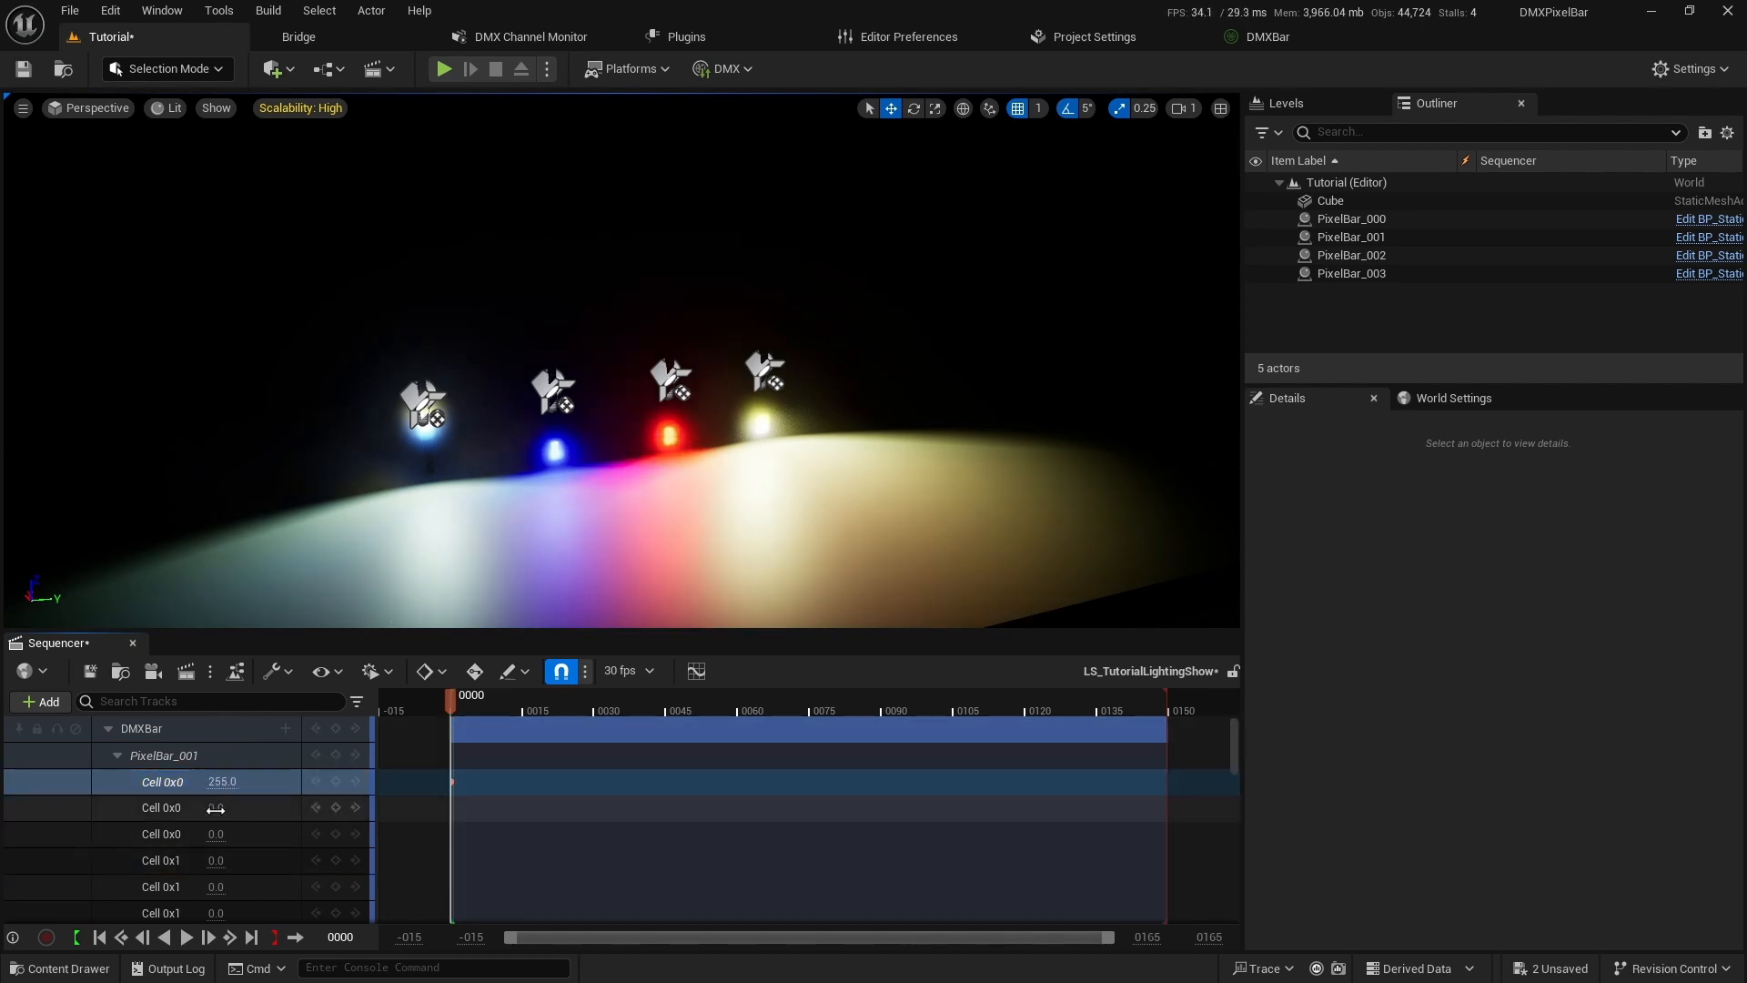
left_click(212, 807)
key("Return")
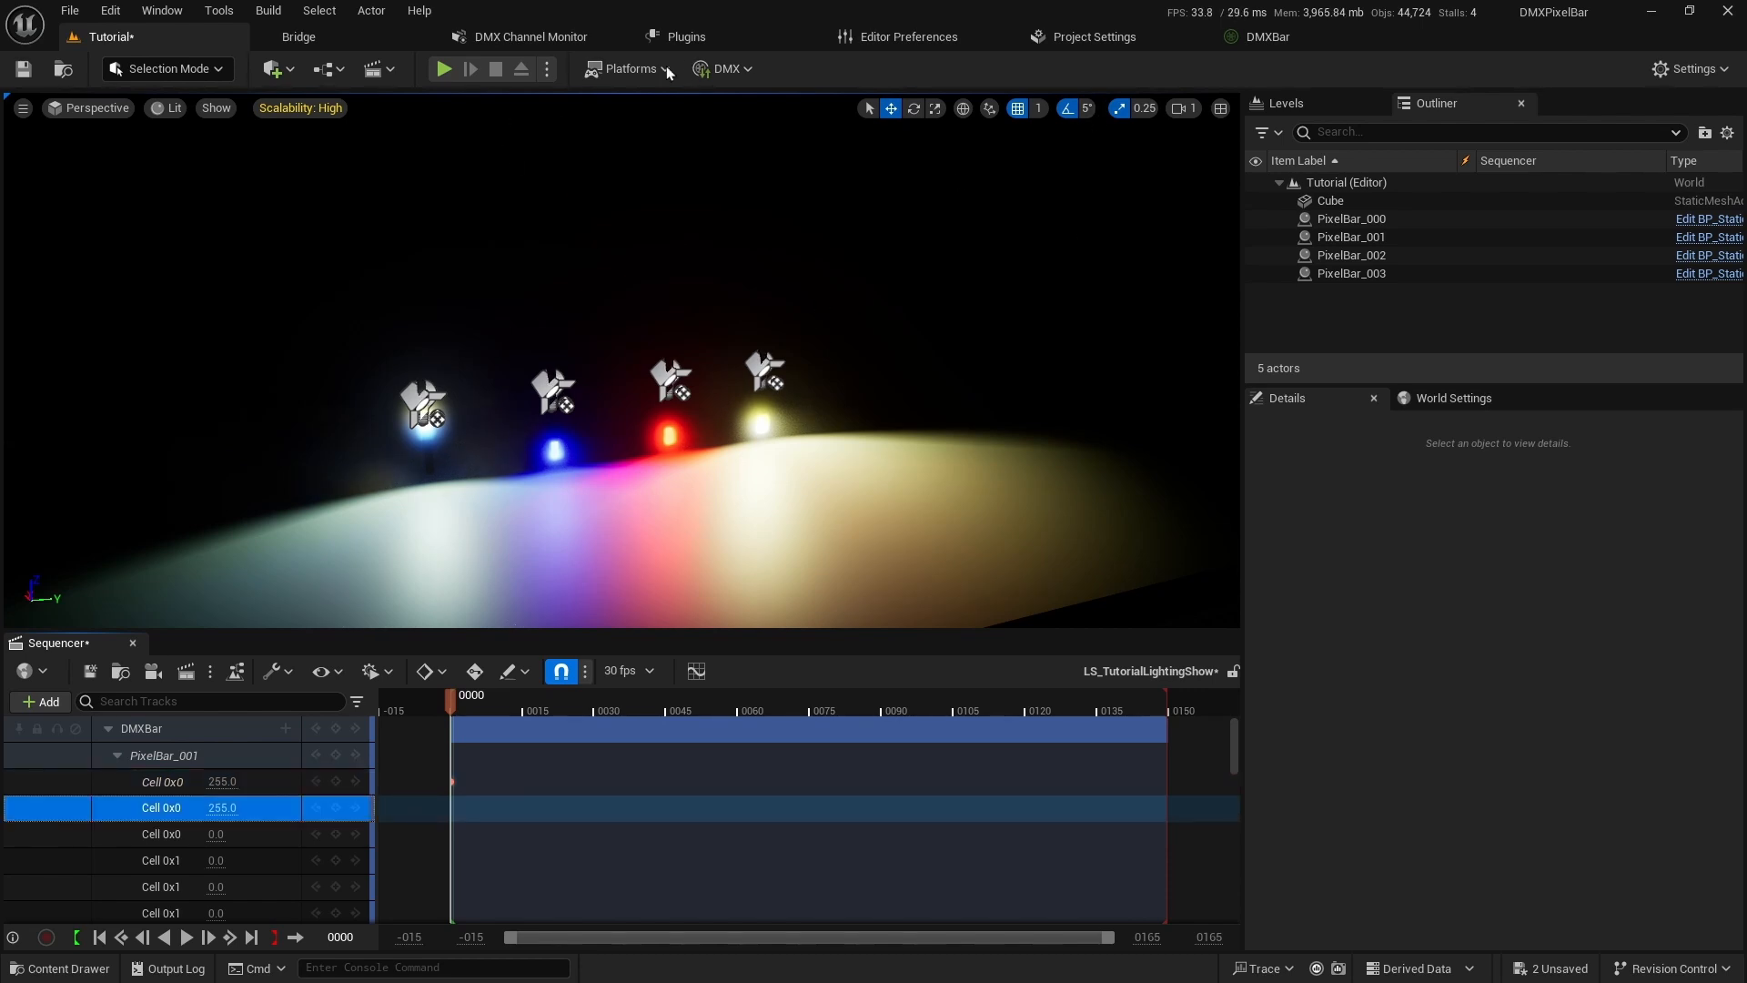
Open PixelBarControlConsole and lower Green and Blue on PixelBar_000's first pixel and Red and Green on its second pixel to 0.
left_click(747, 68)
left_click(780, 165)
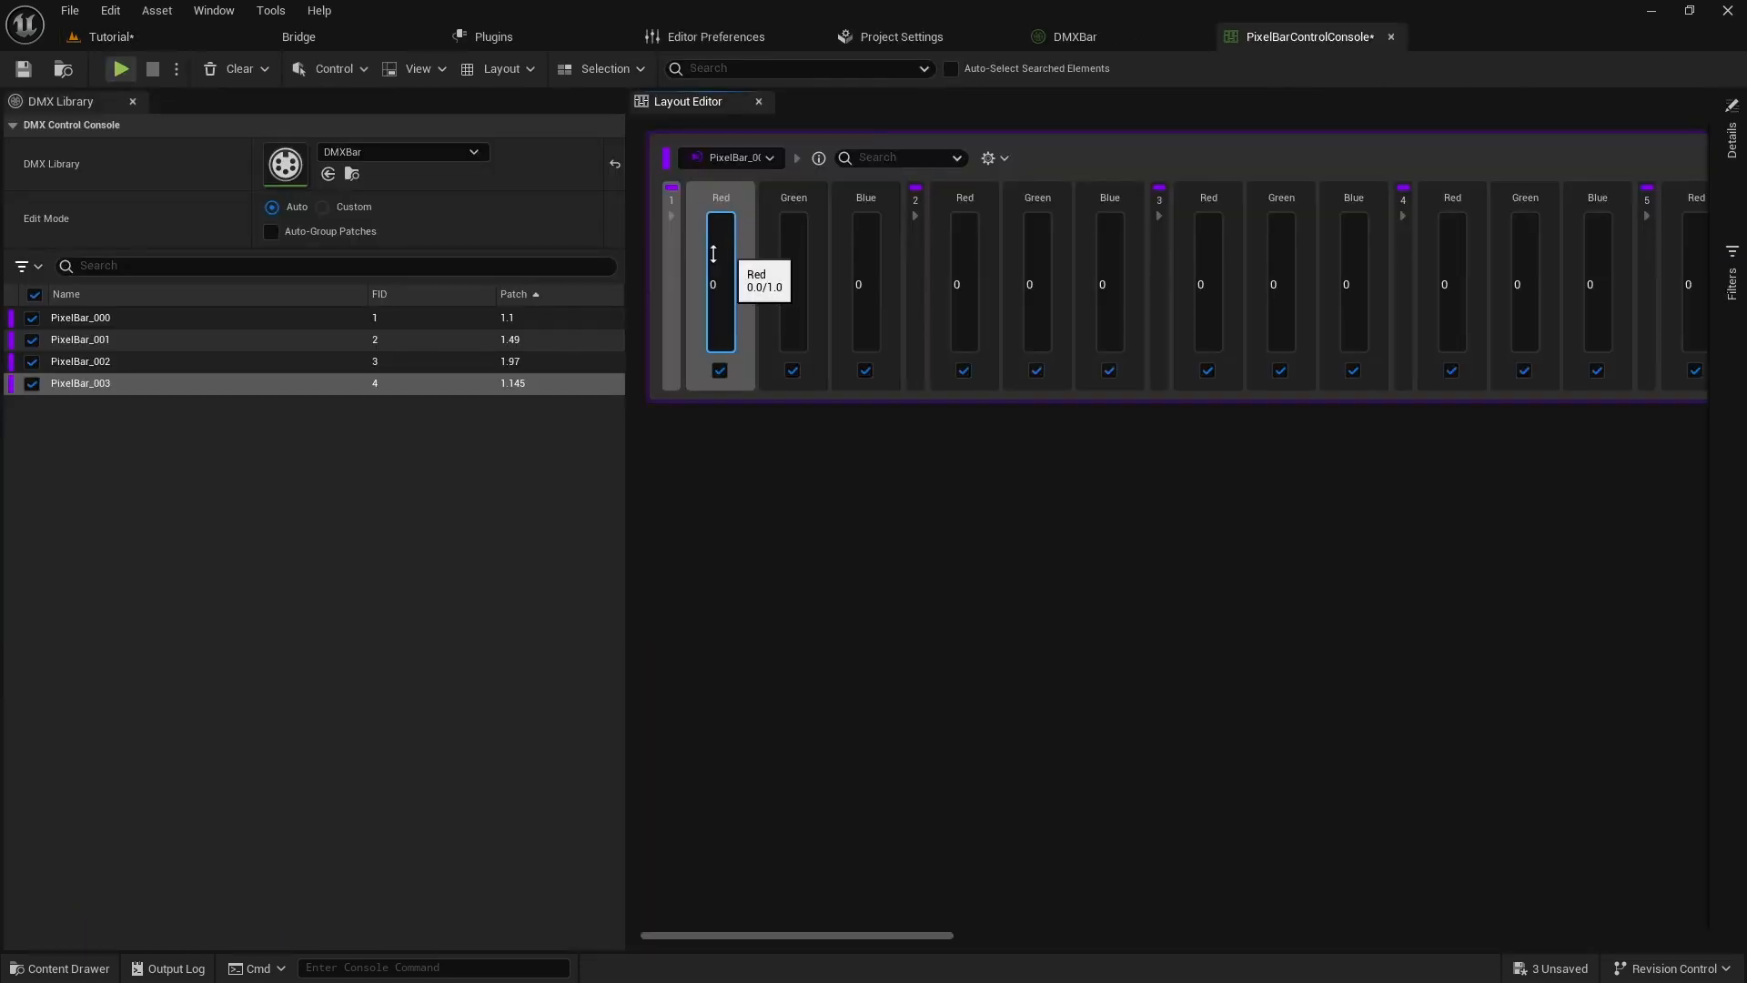
left_click(133, 318)
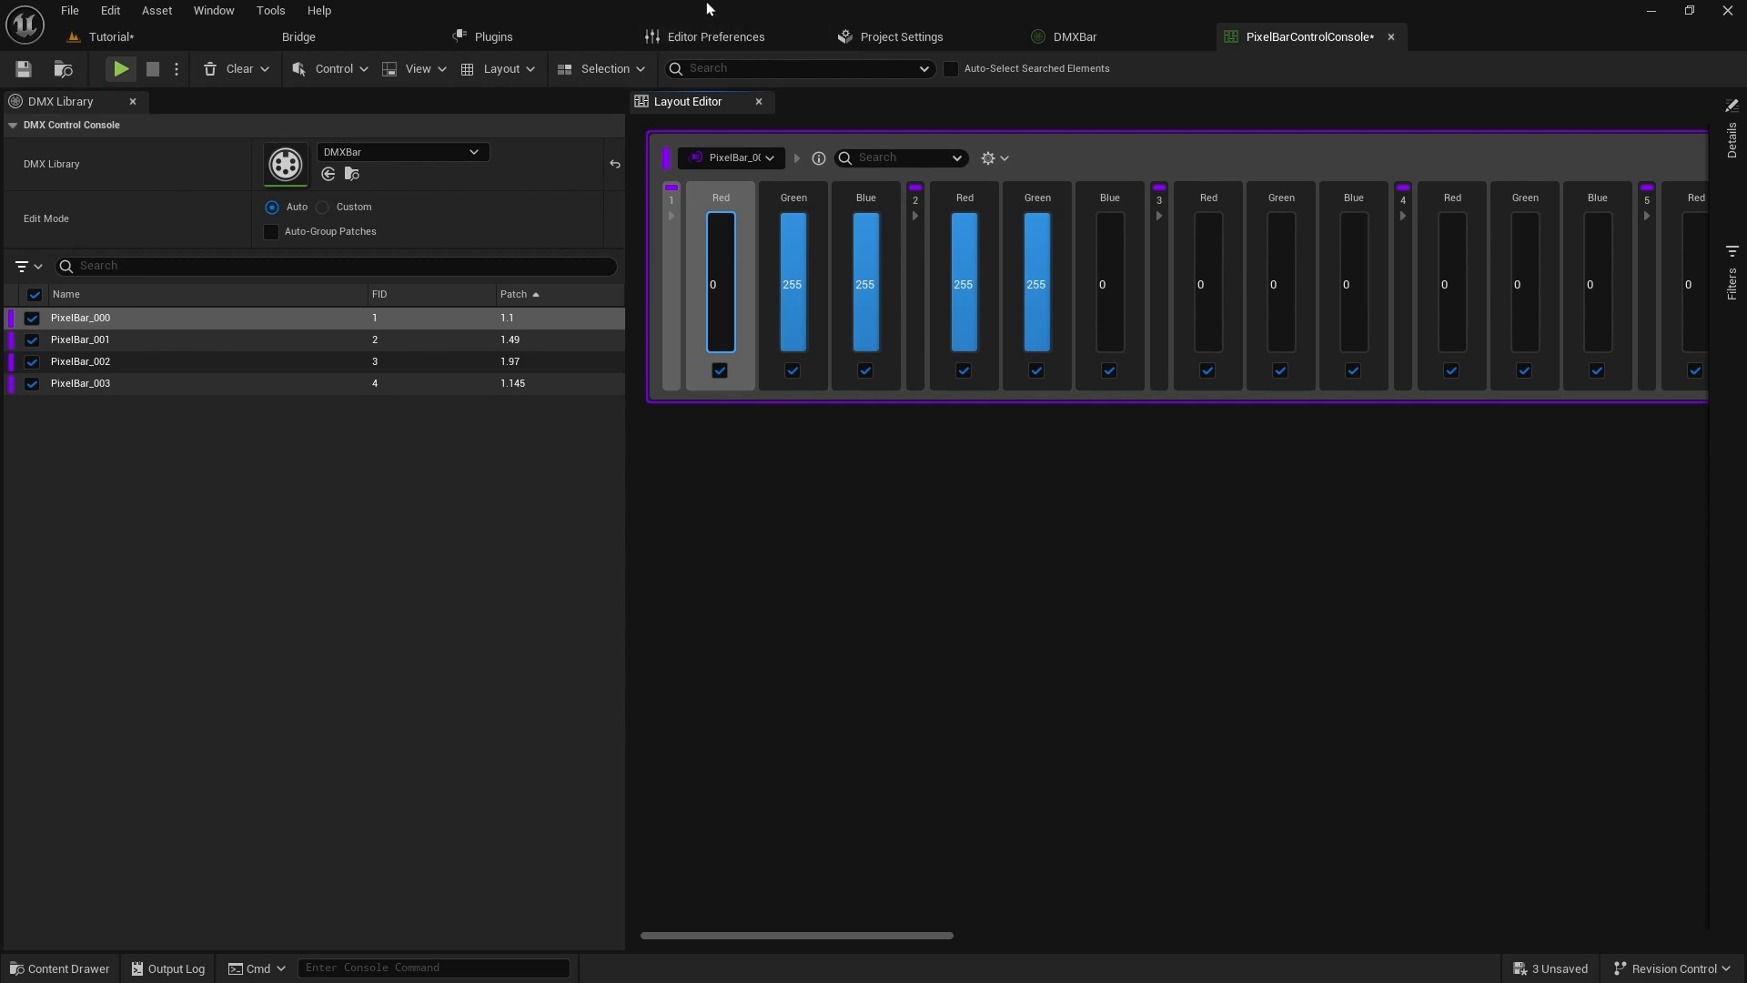
left_click_drag(789, 248, 790, 351)
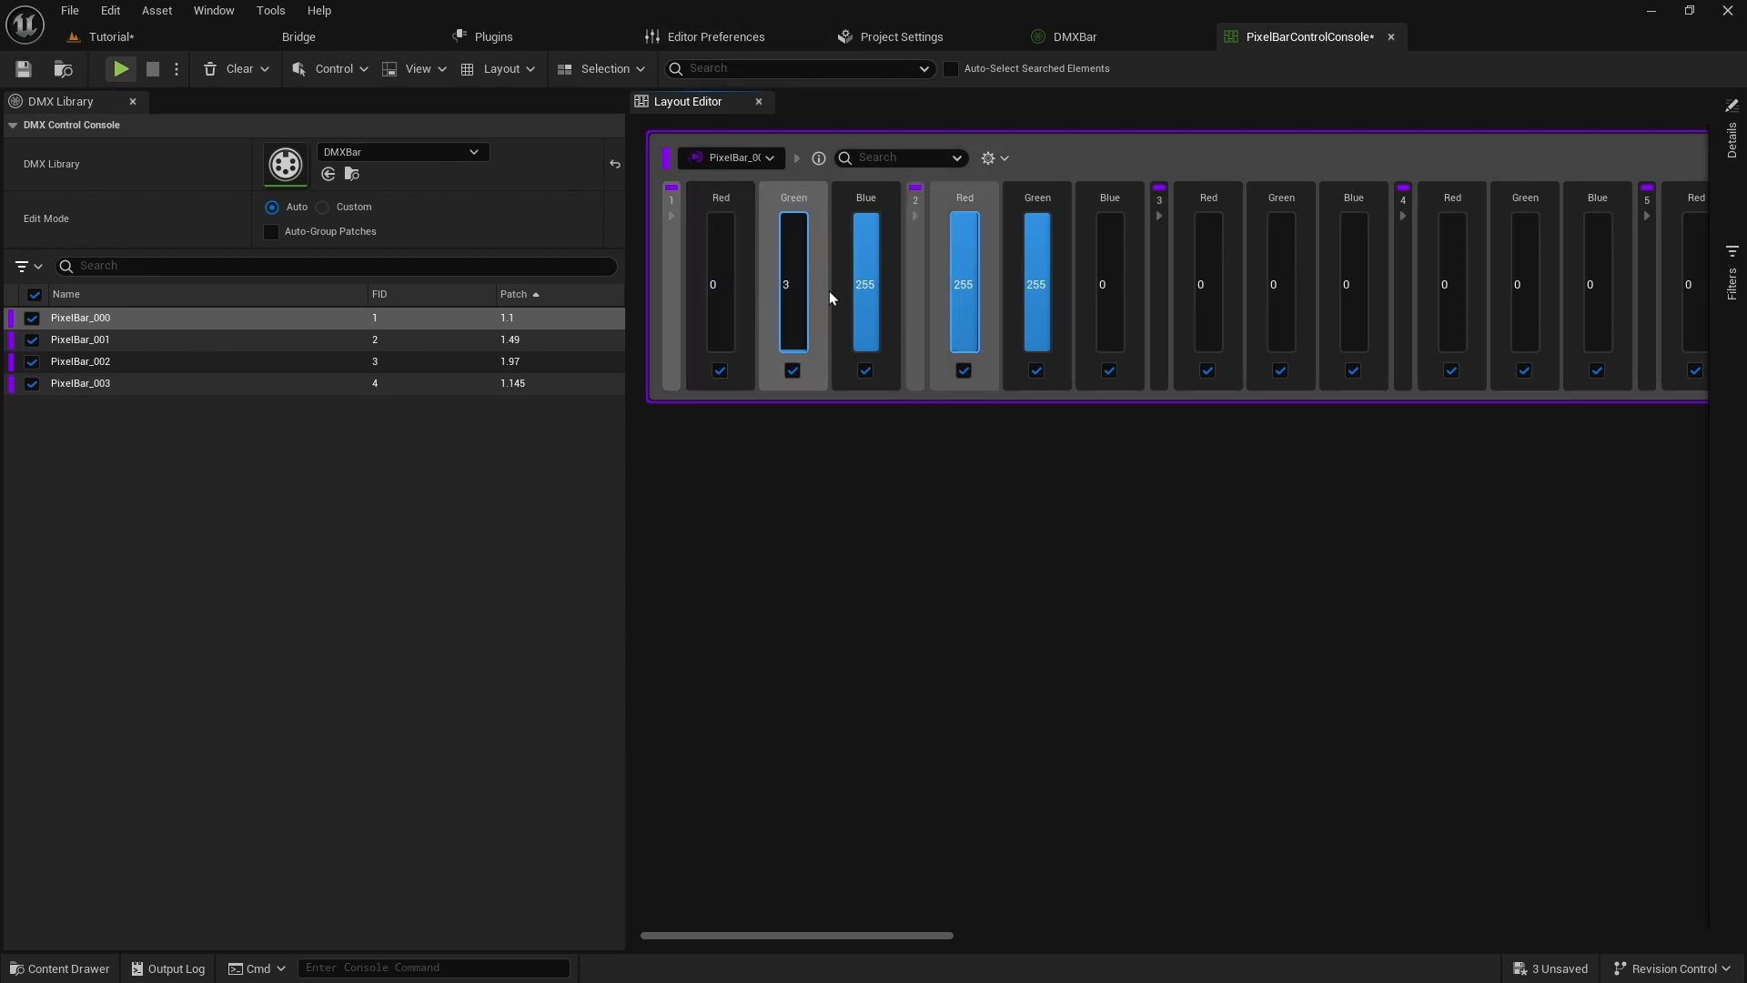
left_click_drag(866, 243, 866, 351)
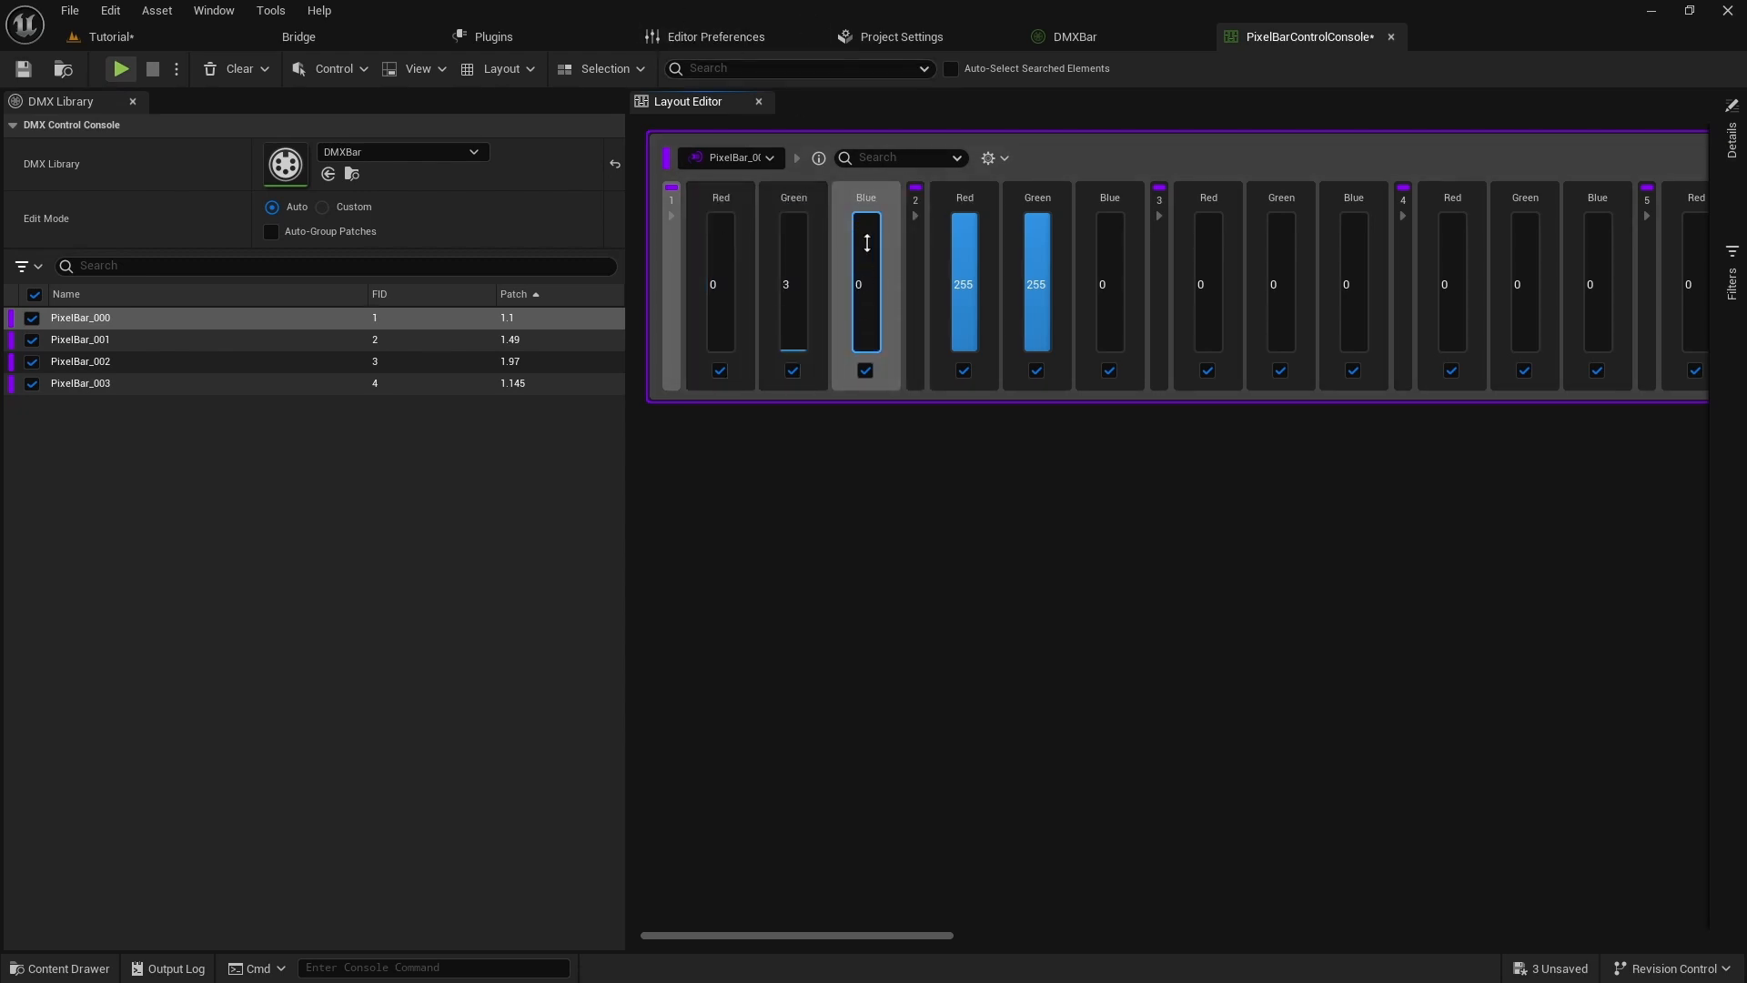
left_click_drag(964, 223, 964, 352)
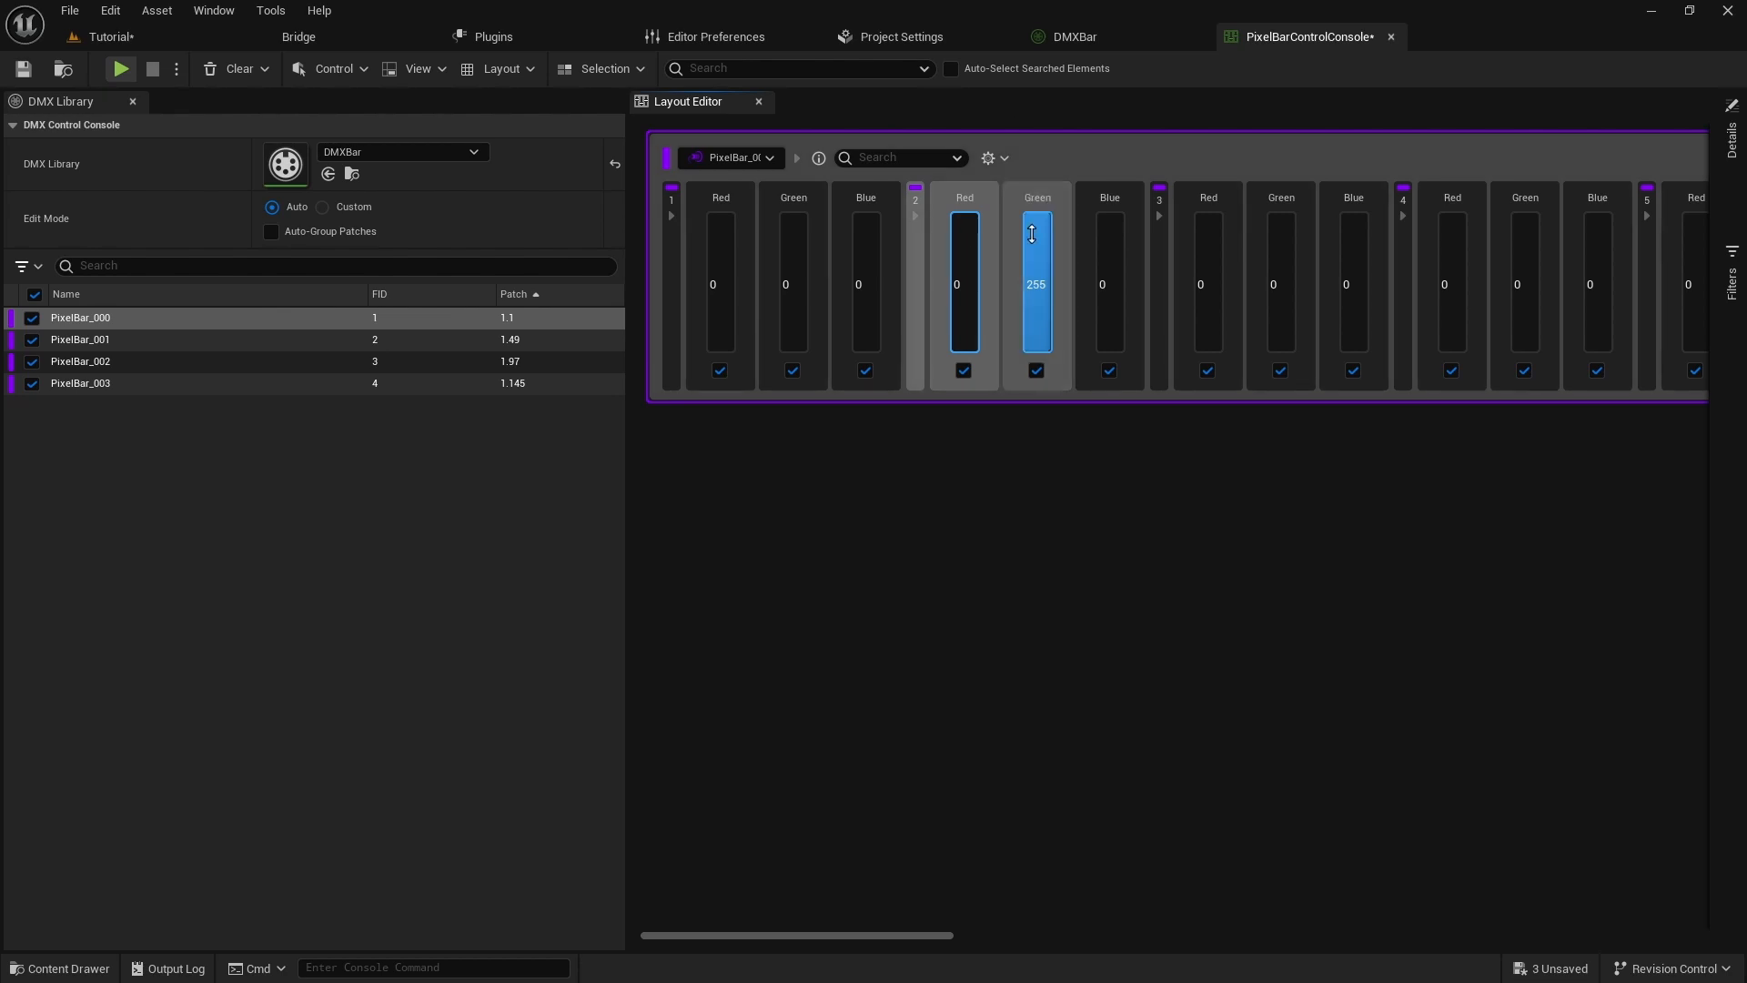
left_click_drag(1032, 234, 1032, 351)
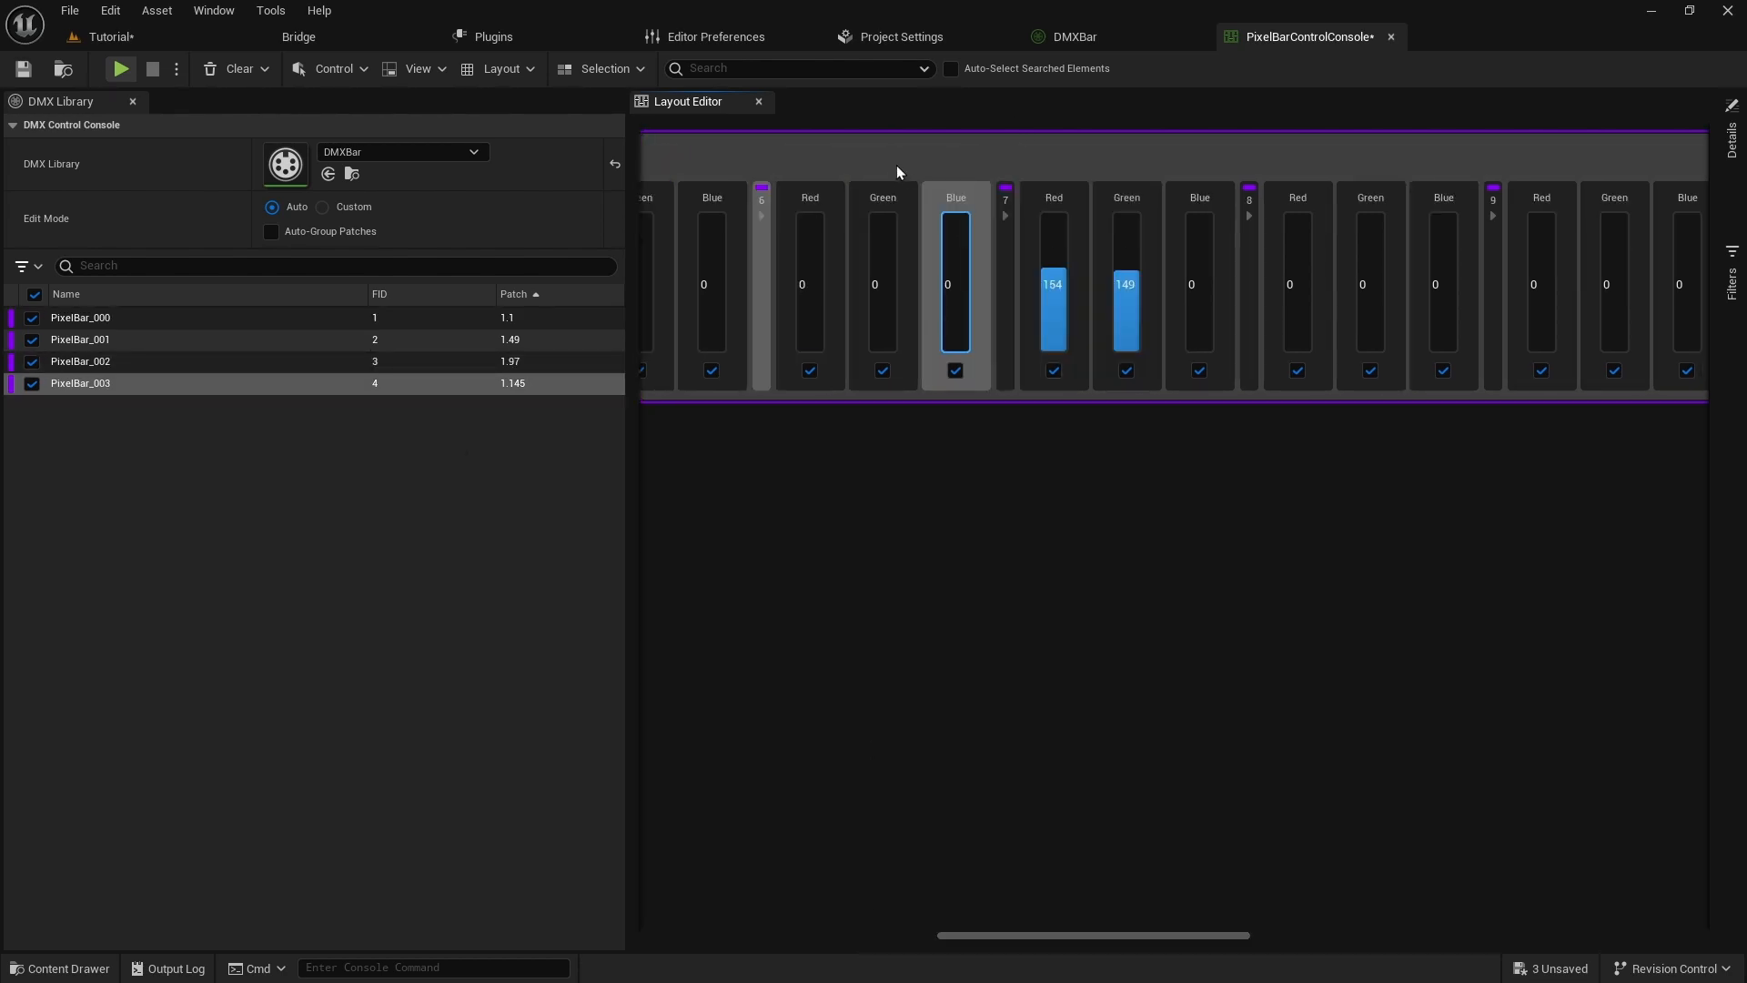
Start DMX playback in the control console, check the pixel bars in the Tutorial level, and return to PixelBarControlConsole.
left_click(121, 70)
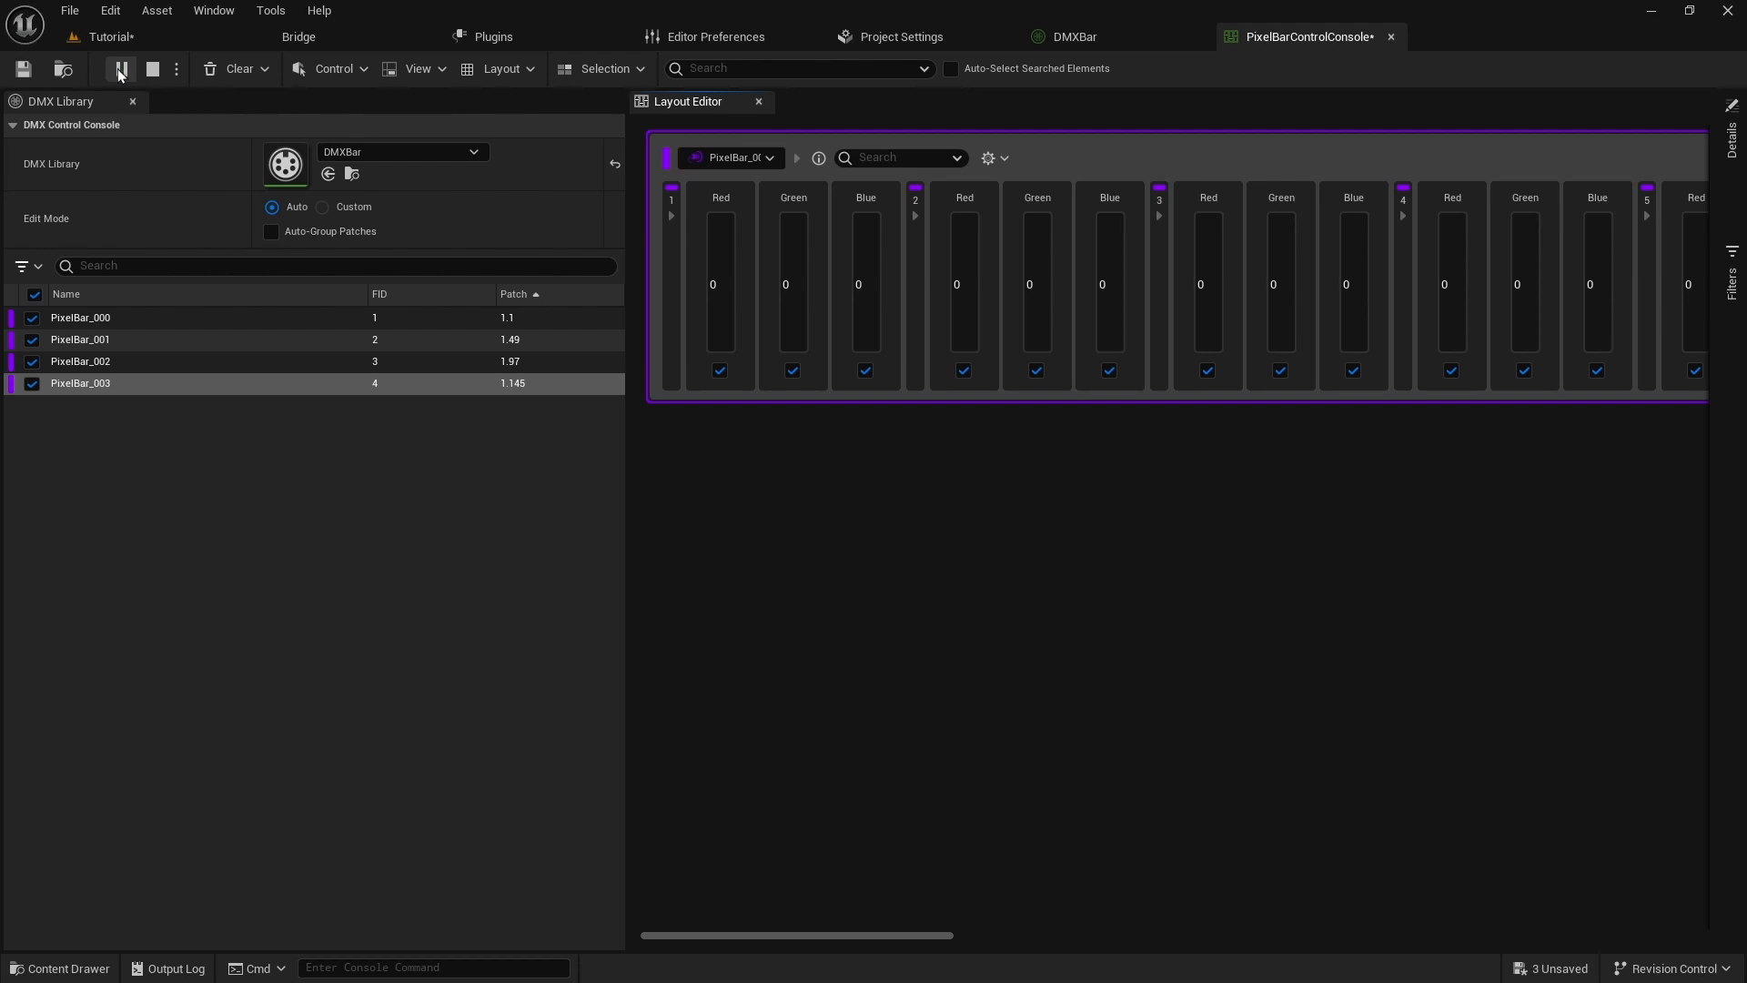
left_click(111, 37)
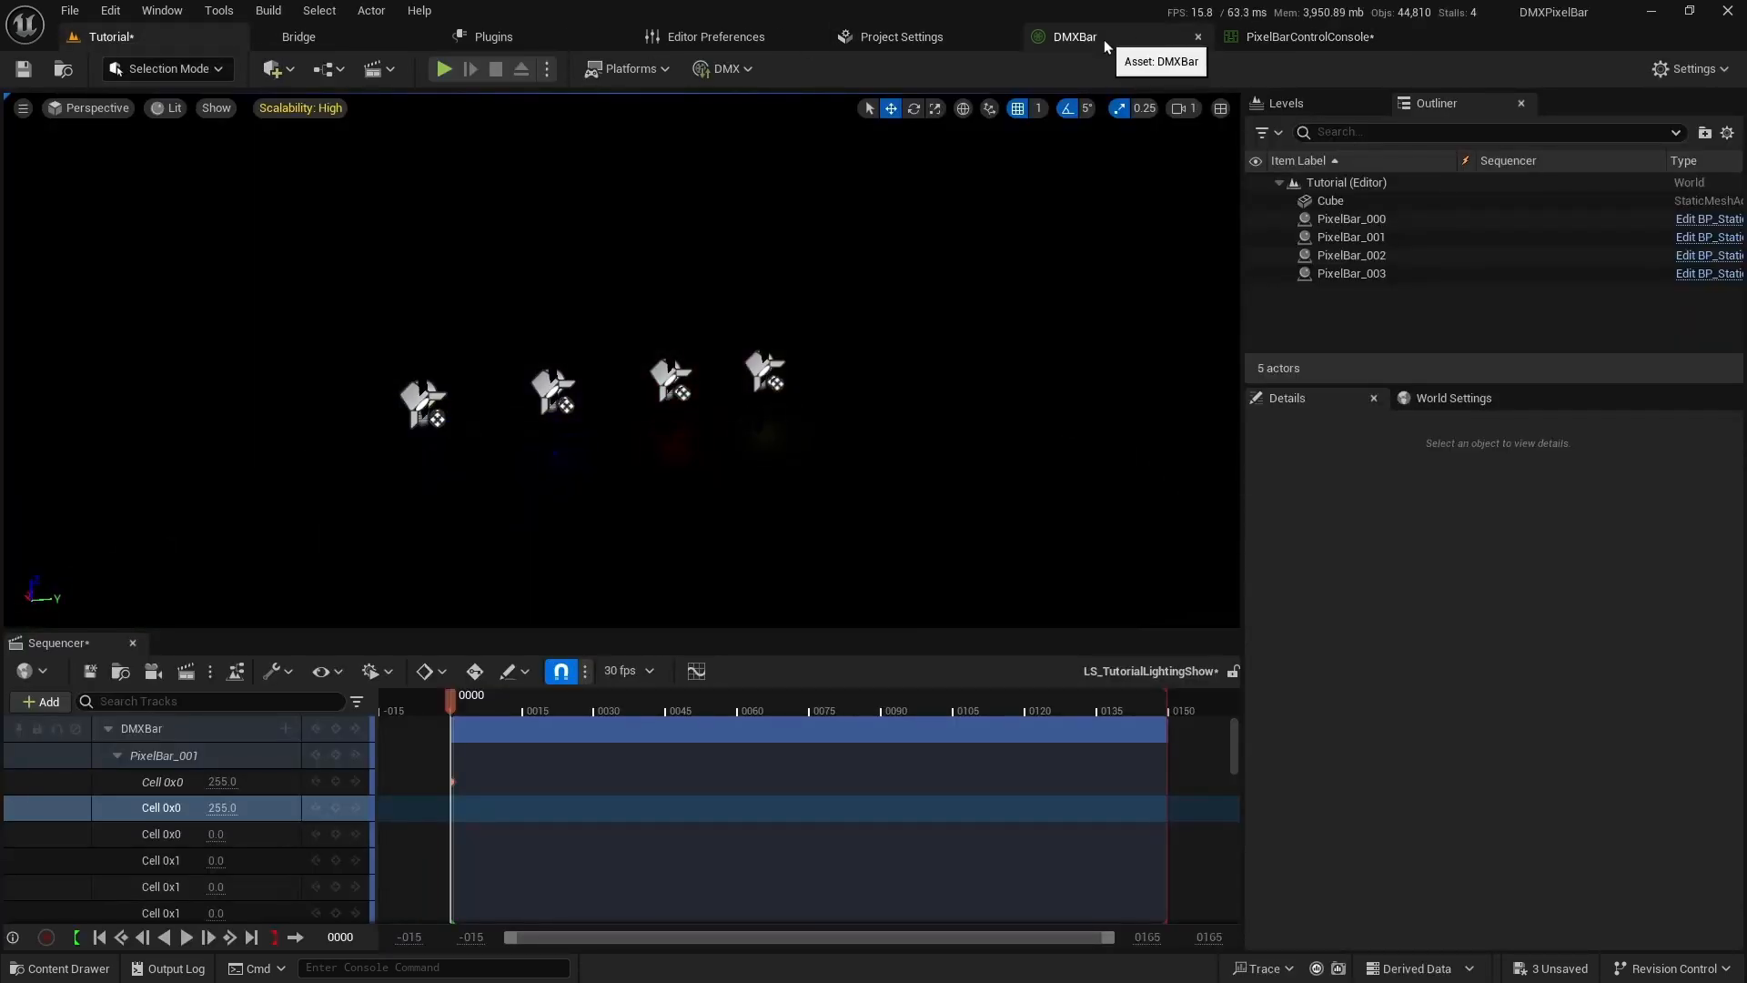
left_click(1075, 36)
left_click(1274, 36)
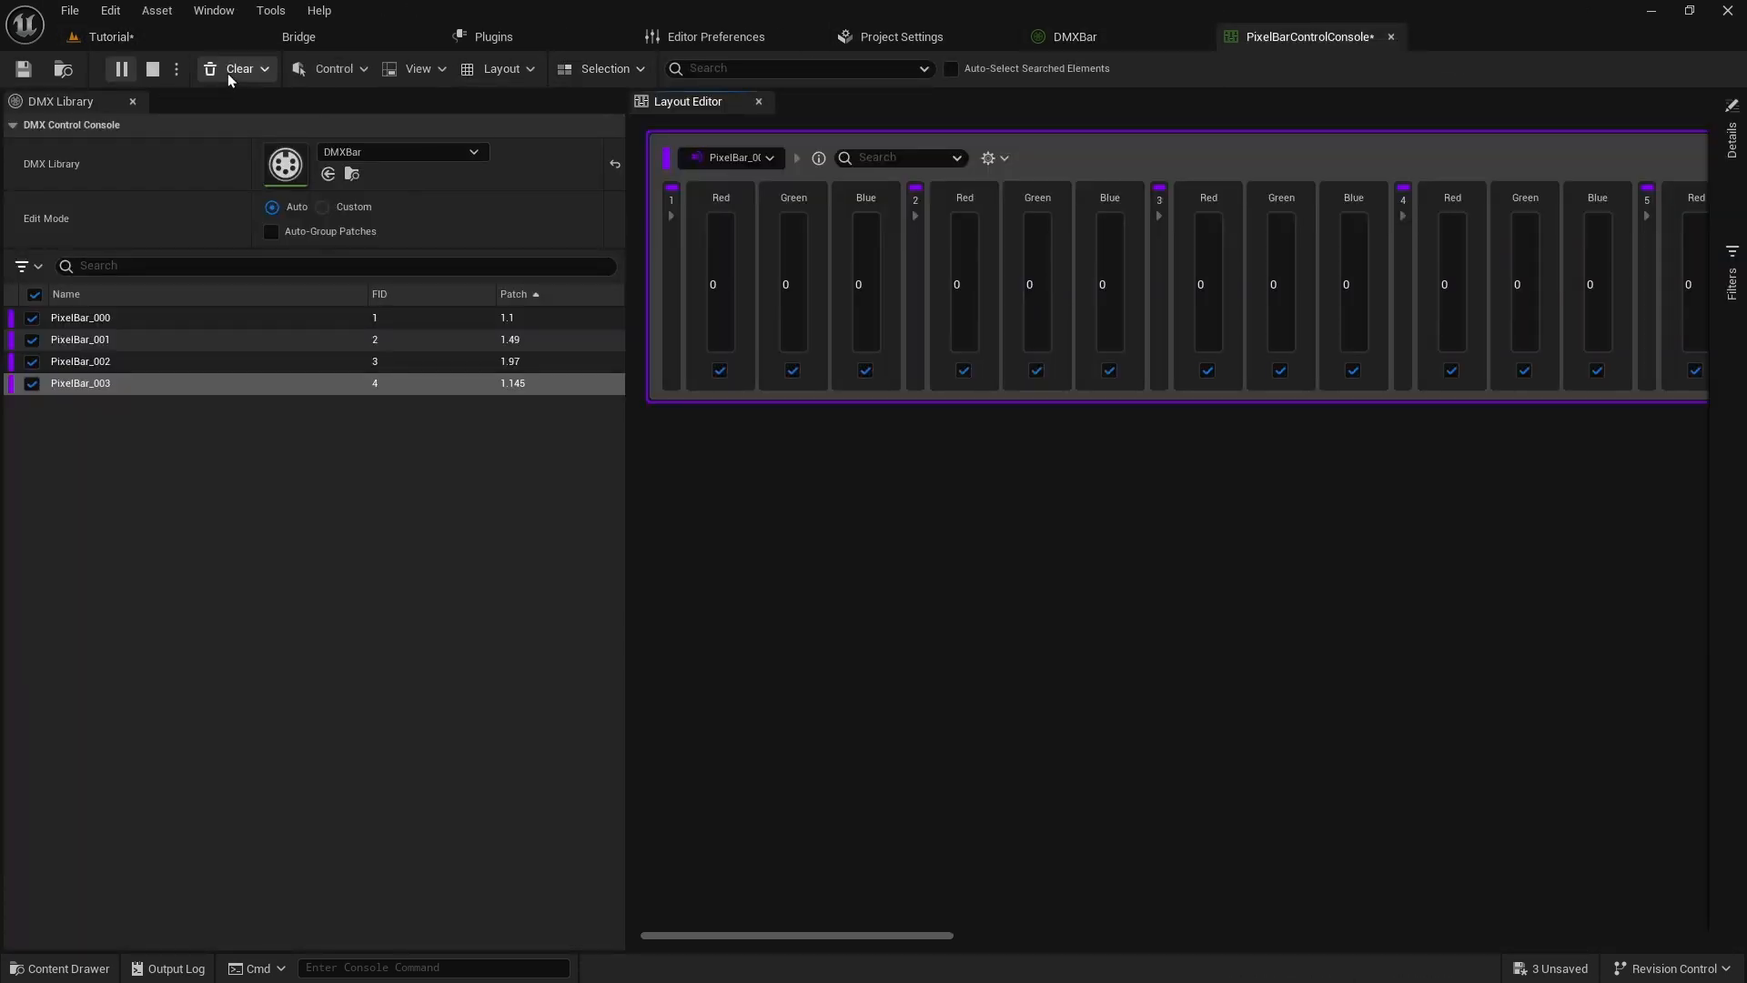
Stop DMX playback, save and close PixelBarControlConsole, and return to the Tutorial level.
left_click(154, 70)
left_click(24, 70)
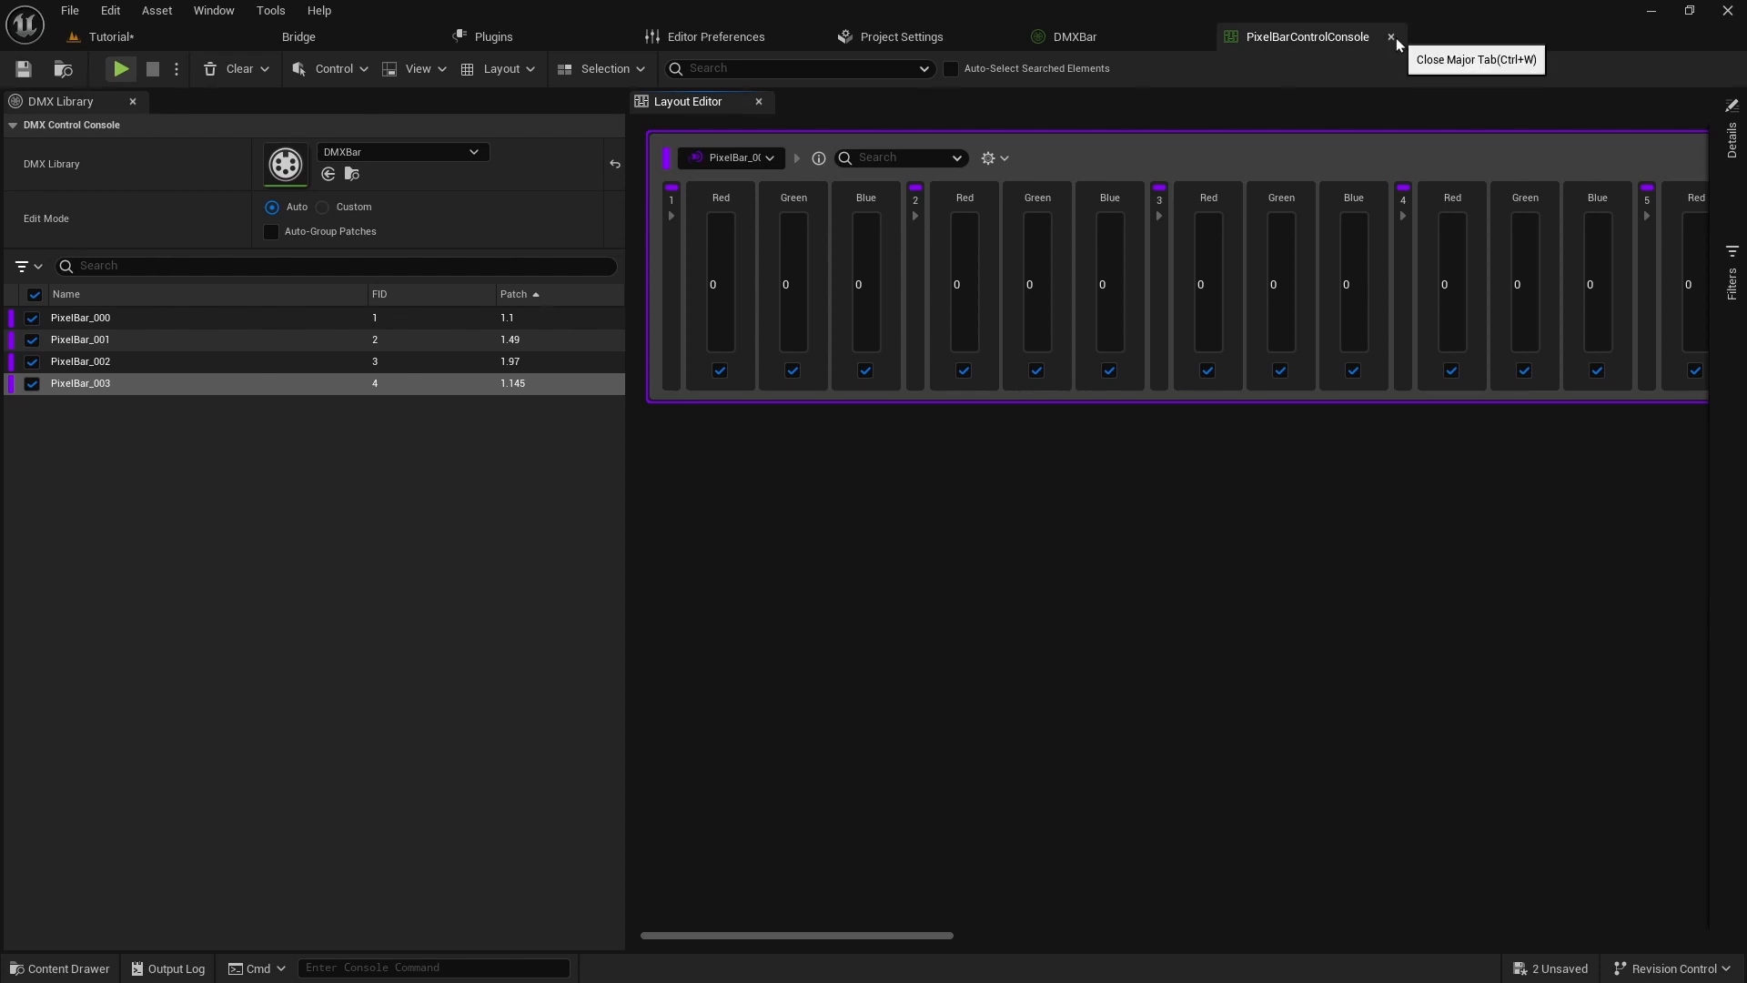
left_click(1391, 37)
left_click(96, 38)
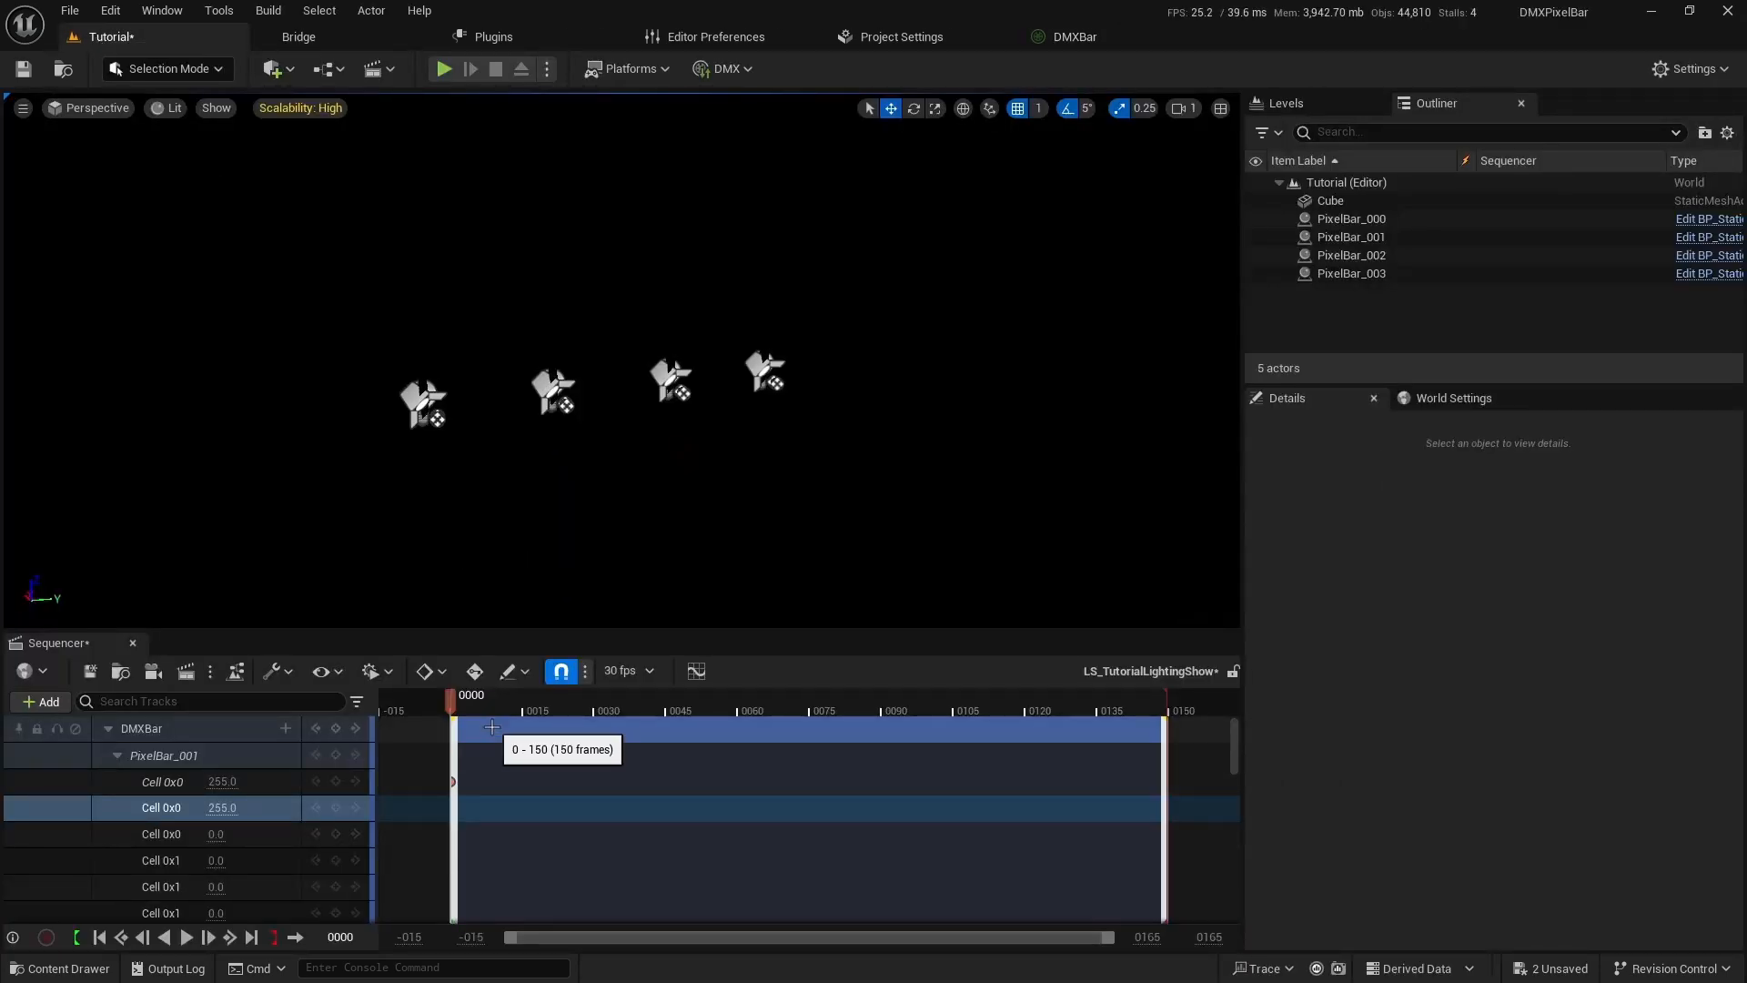
Key 255 for PixelBar_001's remaining first-cell channels, set its second cell's Red and Green to 255, and play the sequence from frame 0.
left_click(477, 711)
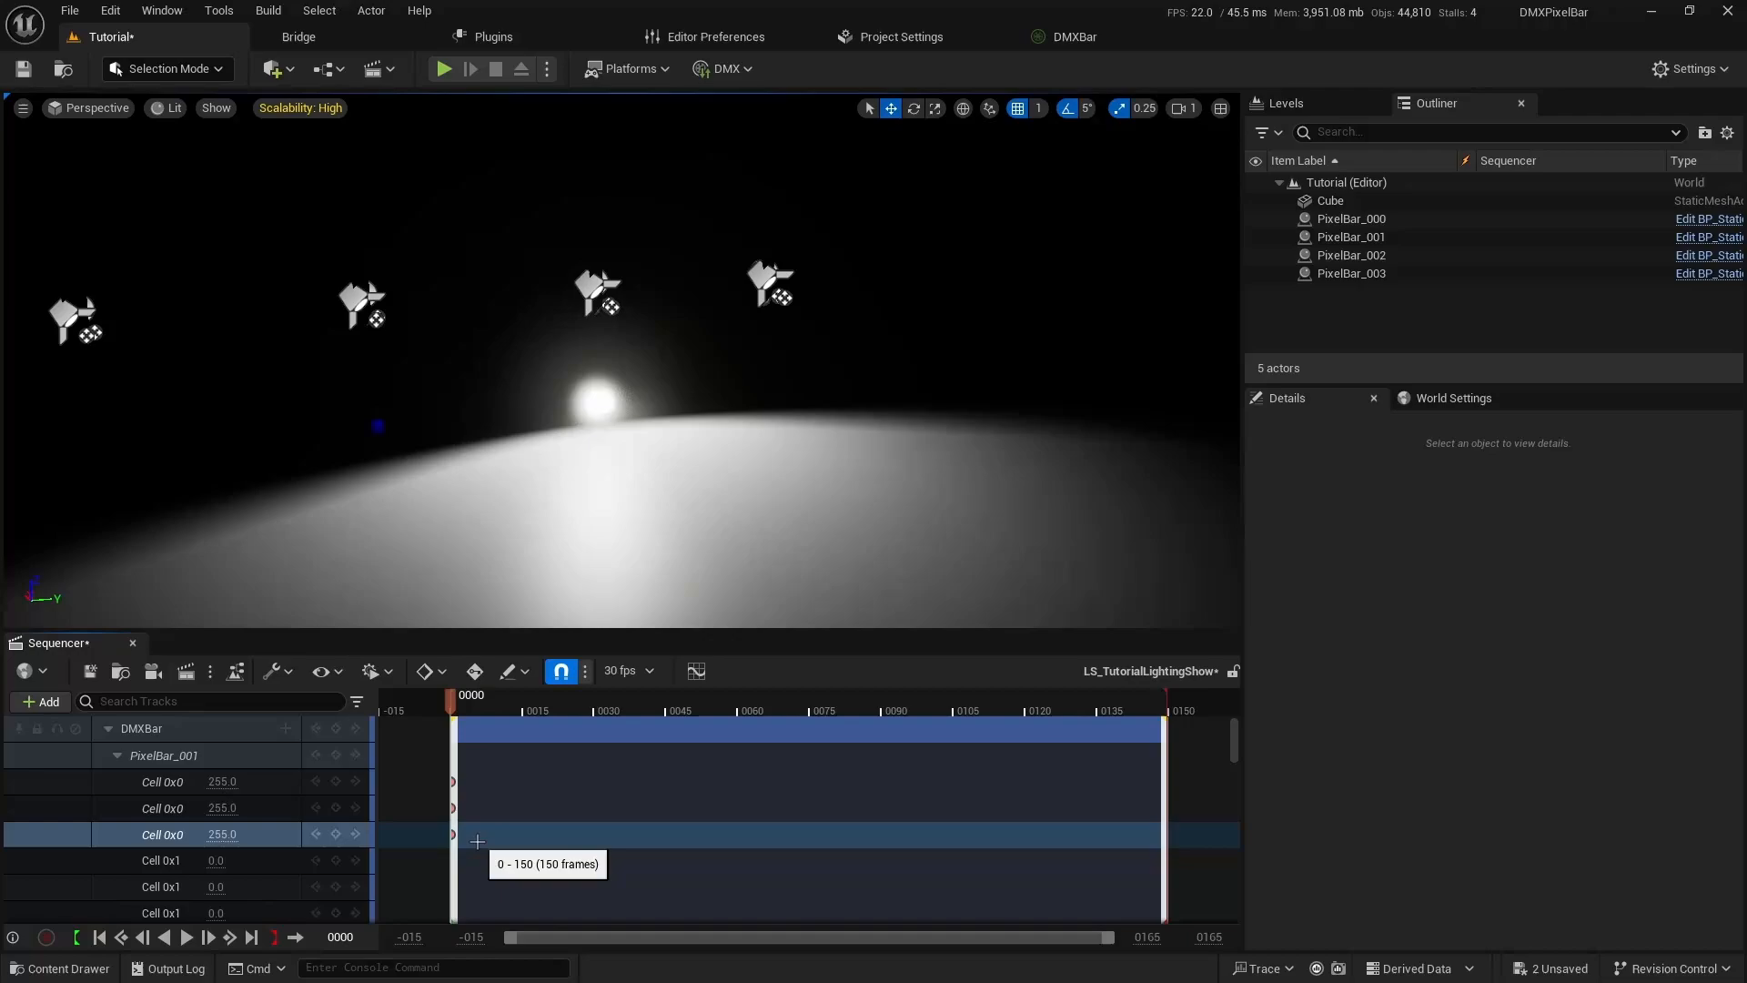
left_click(223, 860)
type("255")
left_click(223, 886)
type("25")
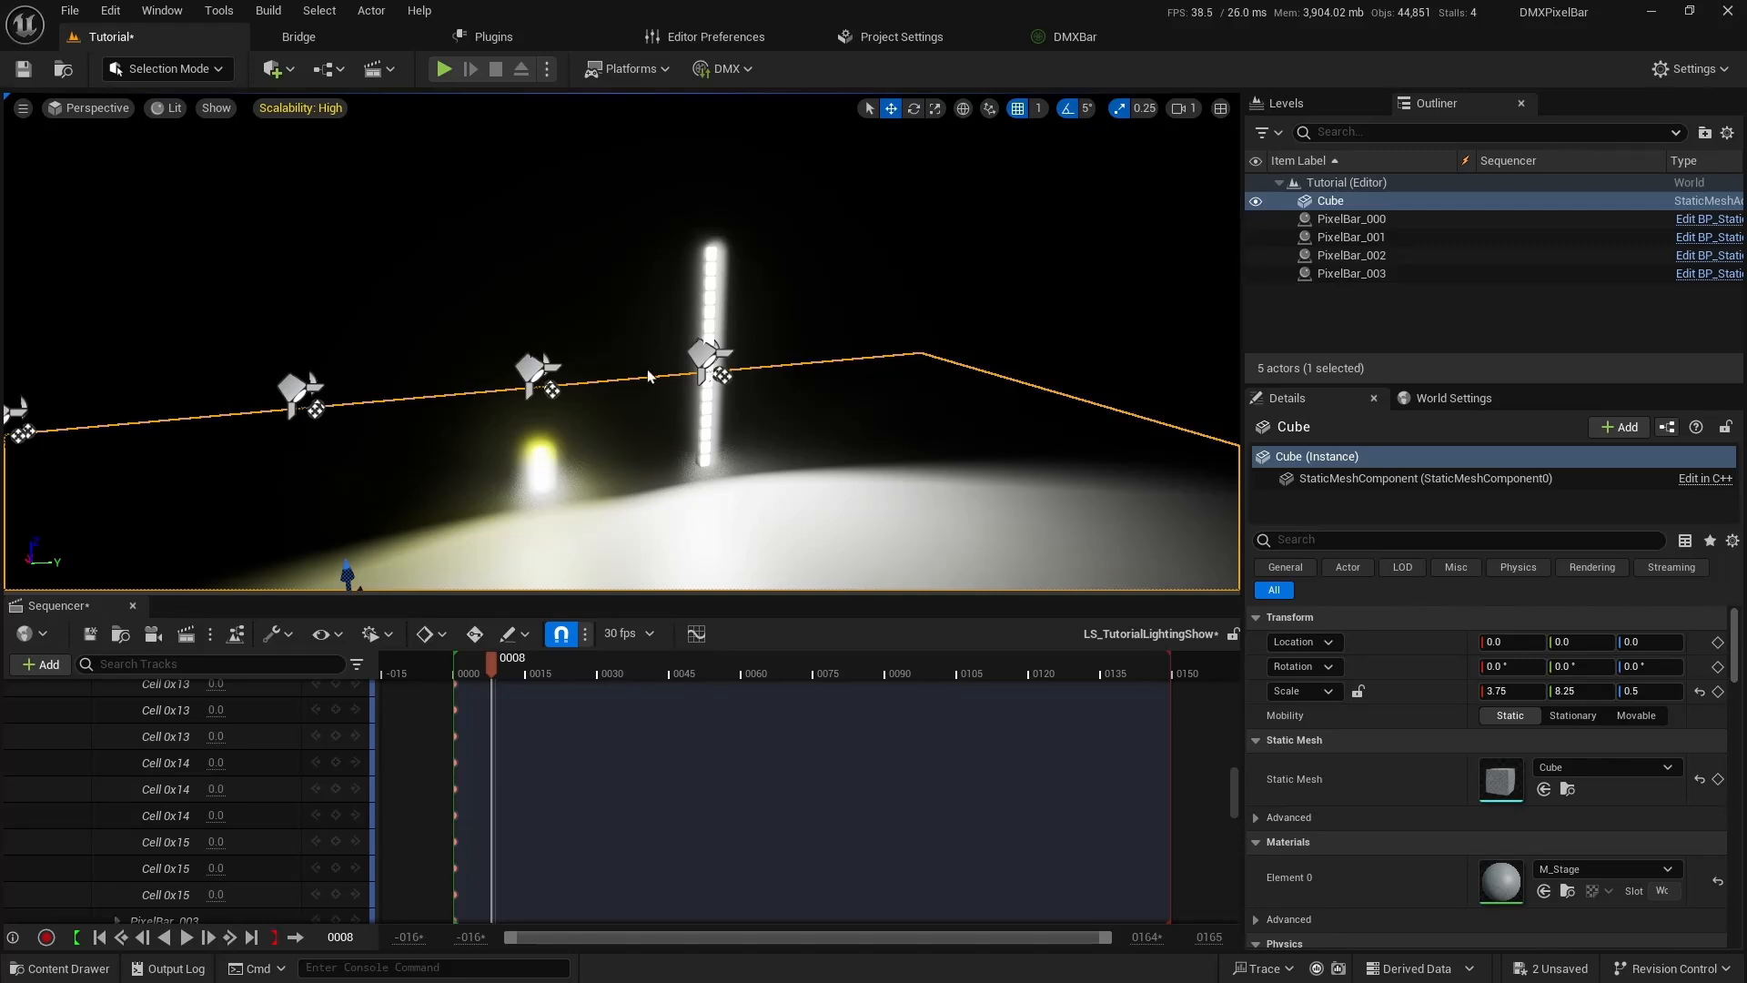
left_click_drag(489, 653, 452, 663)
key("space")
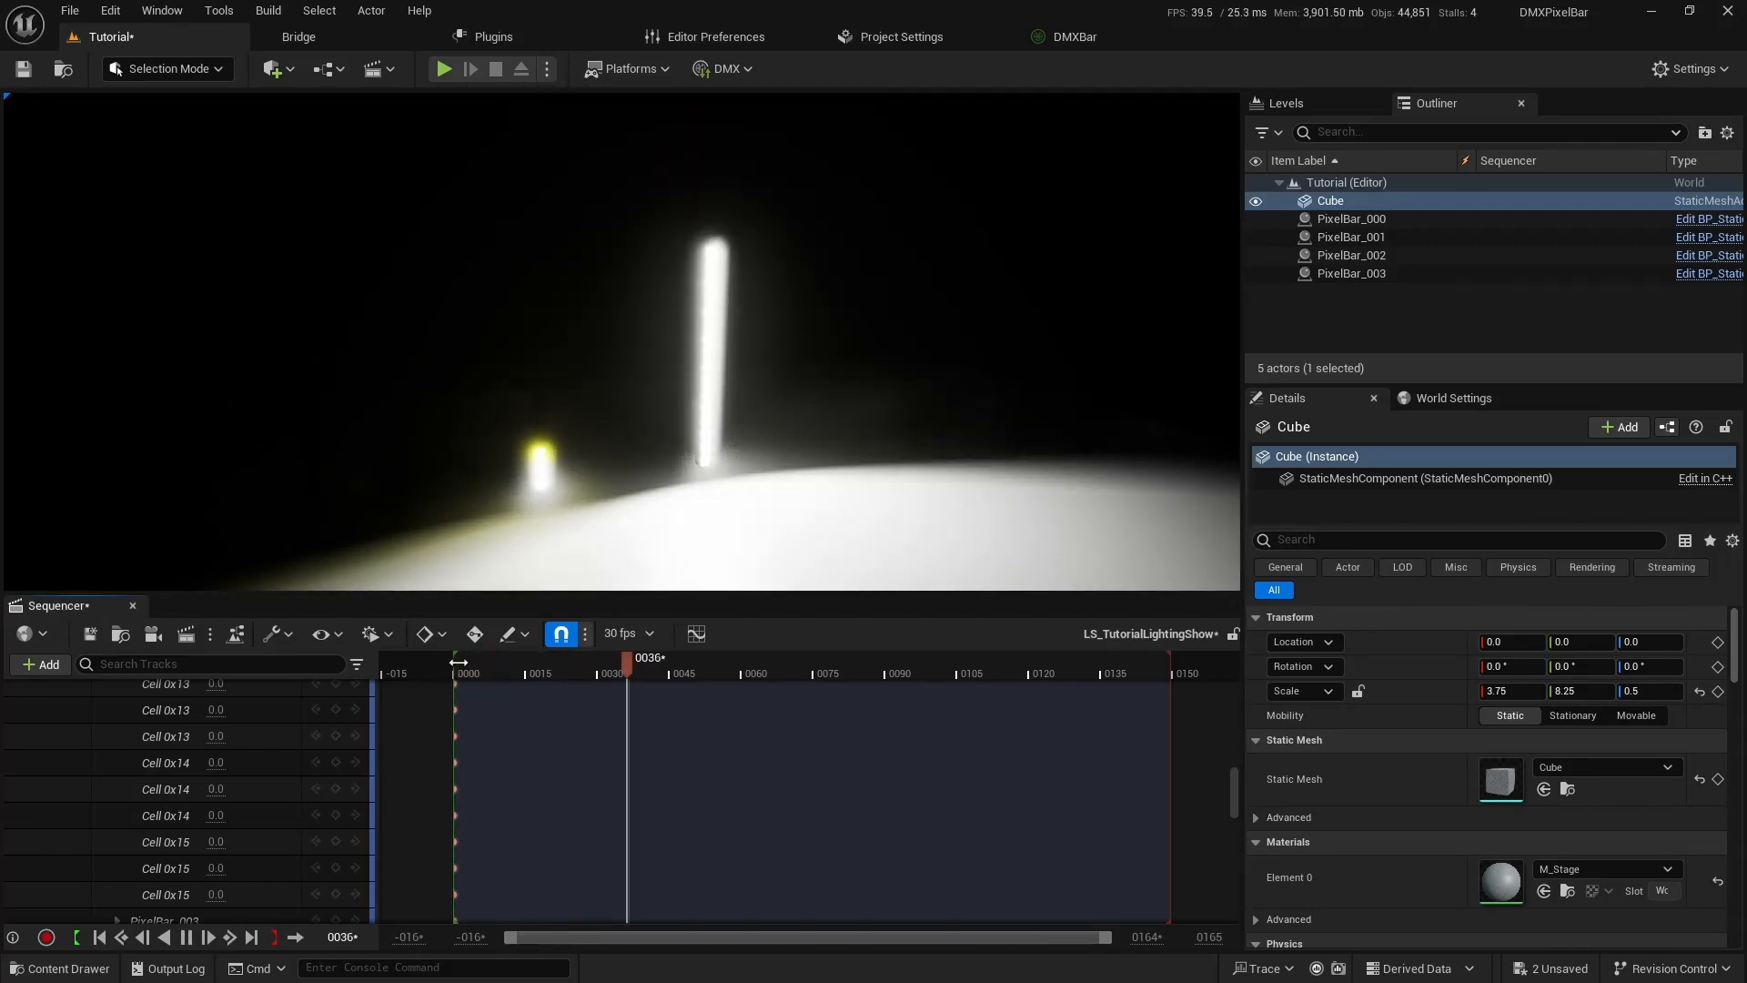
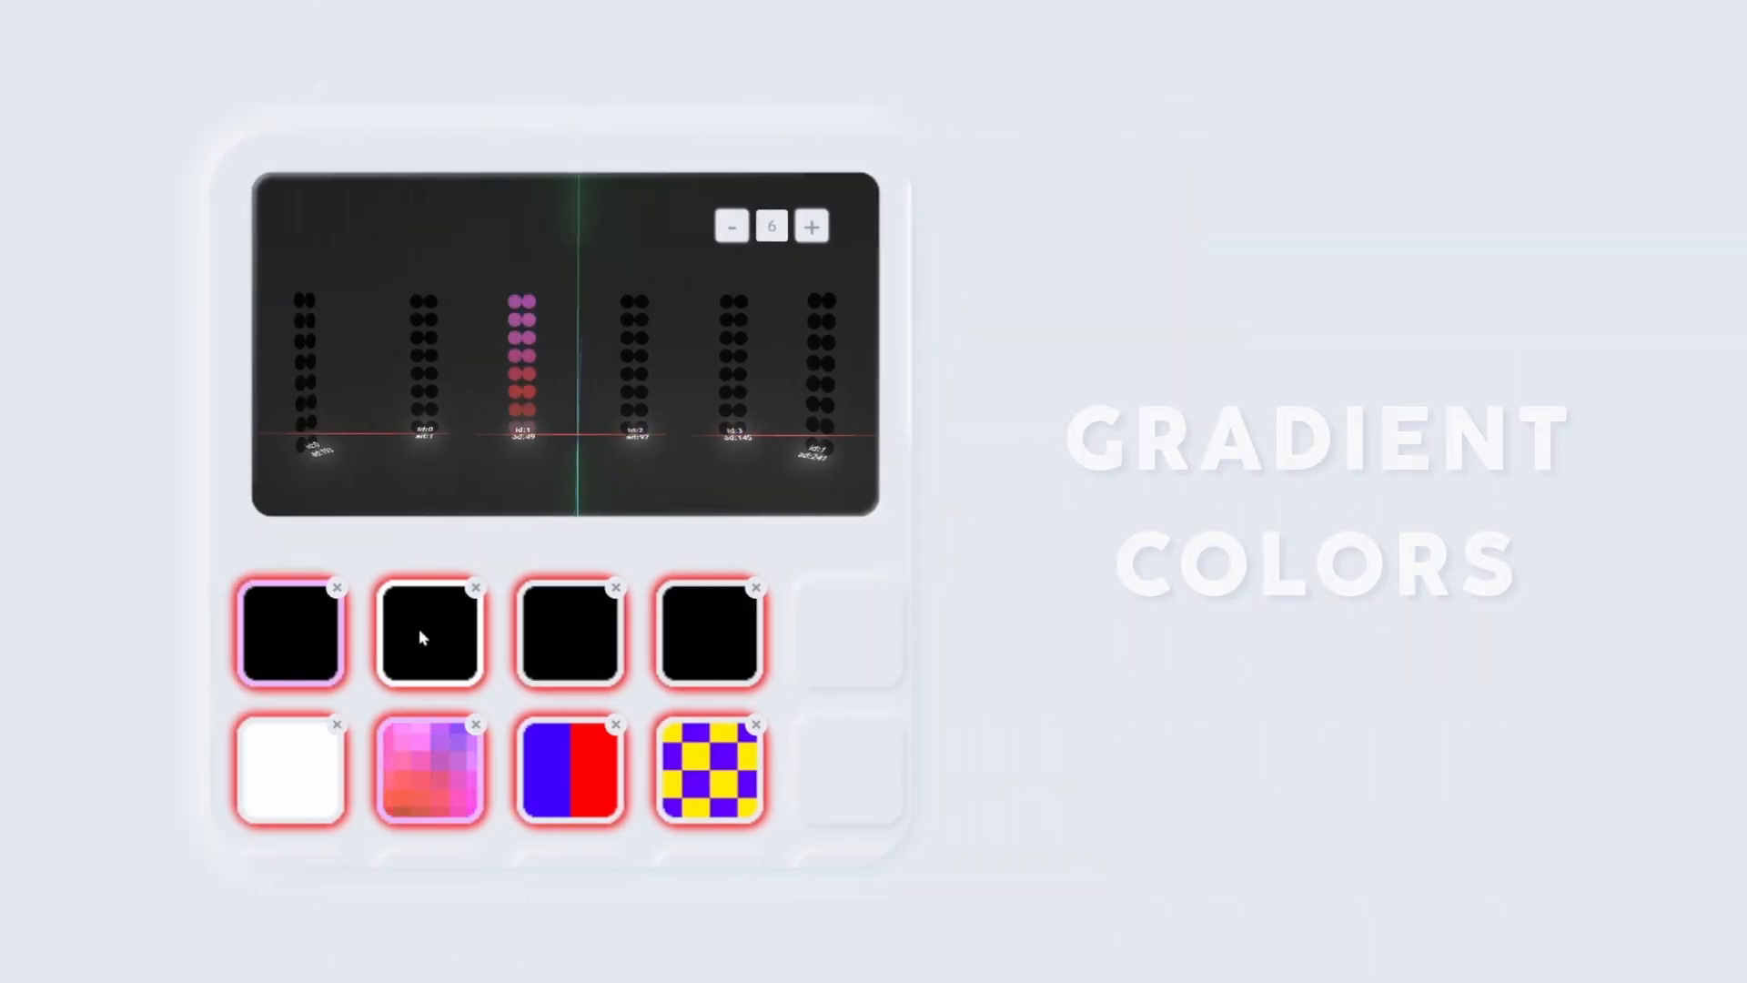
left_click(437, 636)
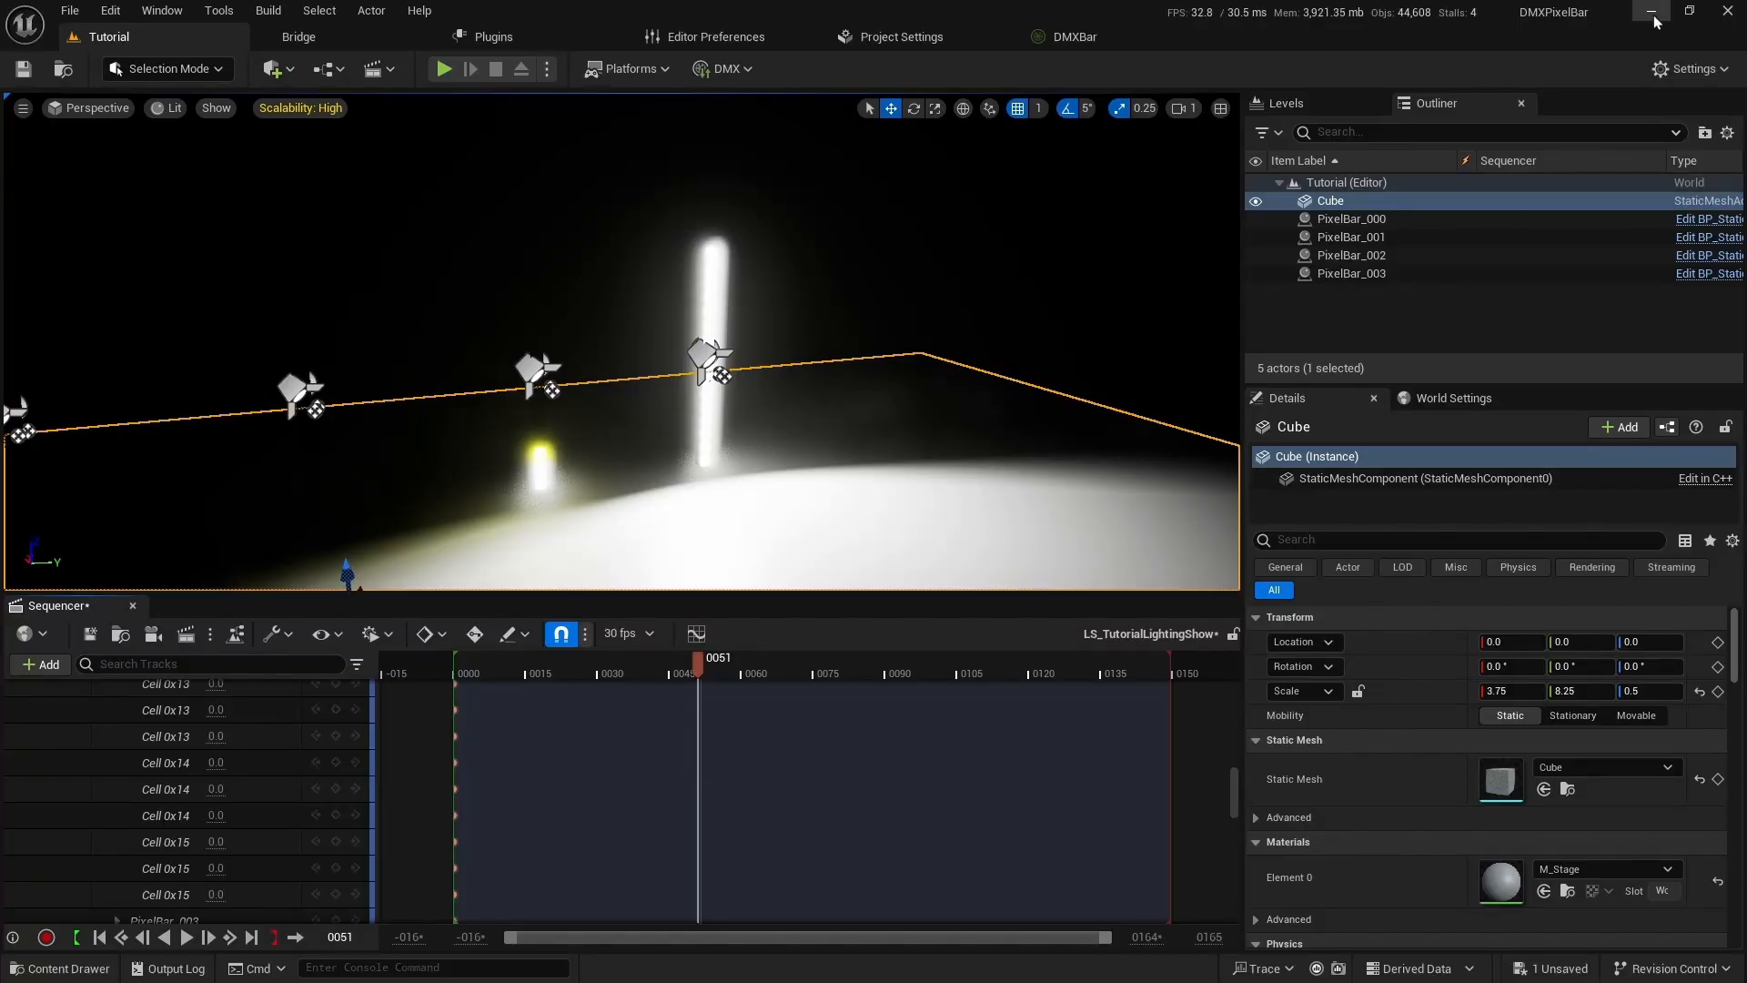
Switch to the browser and download SoftyDMX001.zip through the project file link in the SoftyDMX - DMX BAR CONTROLLER post.
scroll(604, 366, "down", 4)
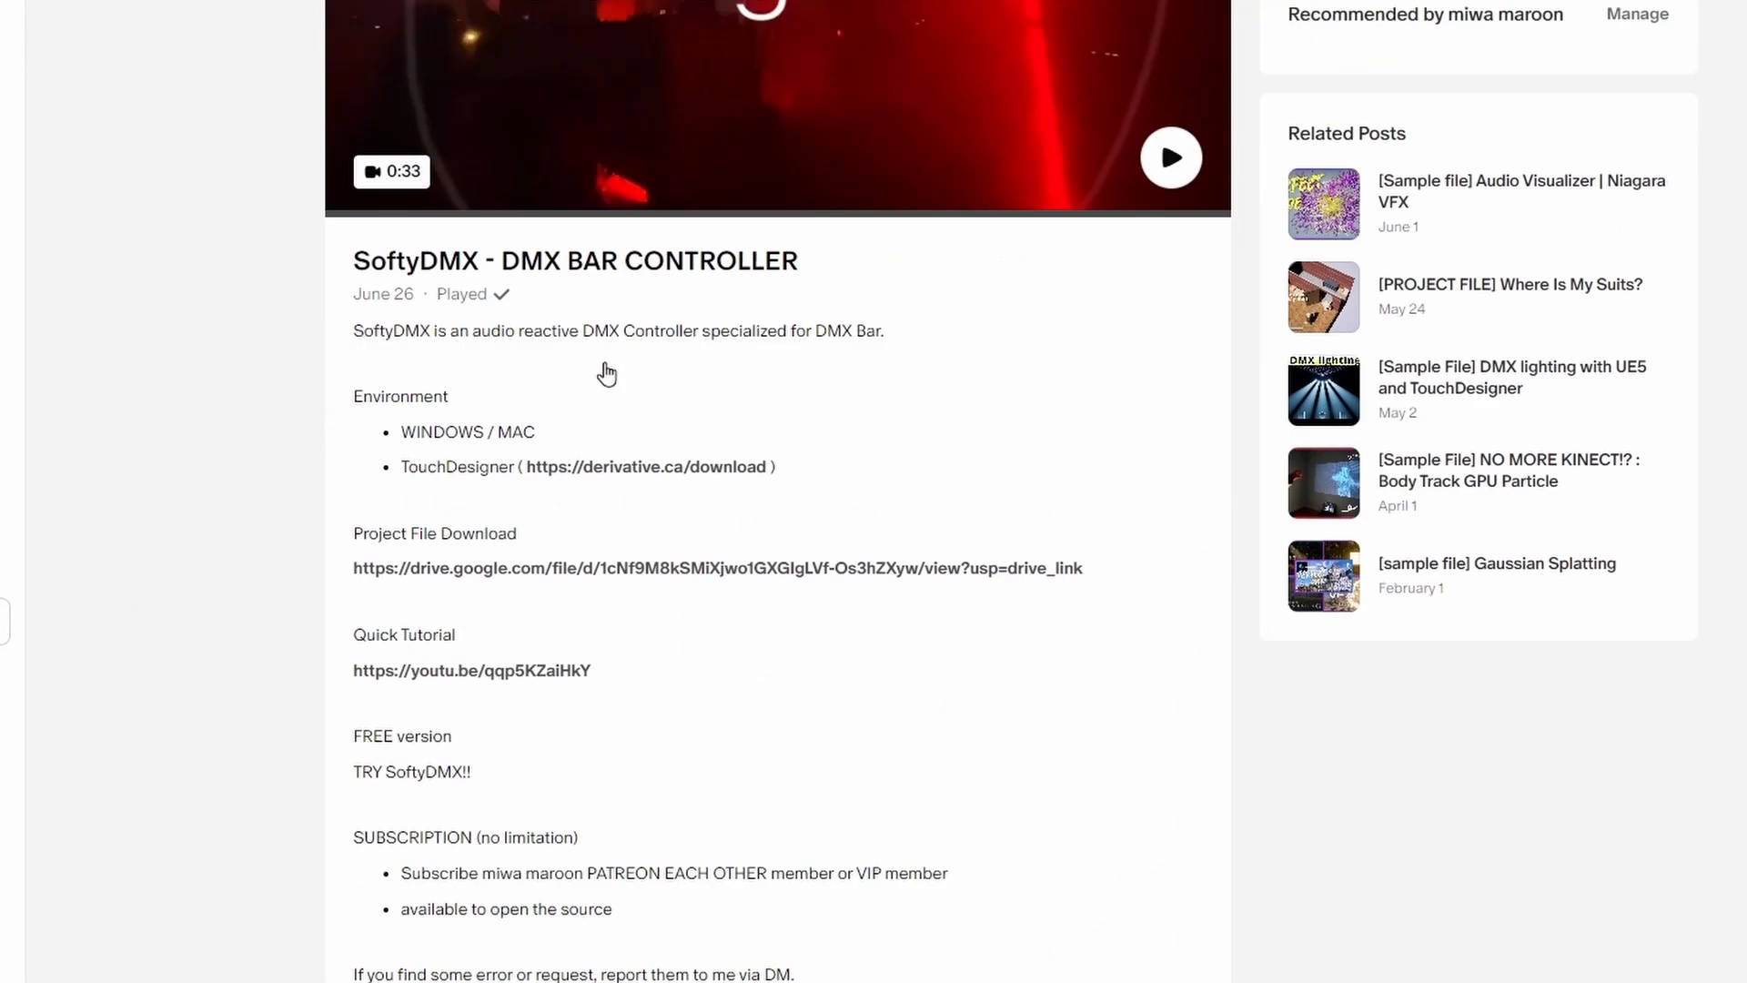
scroll(604, 366, "up", 4)
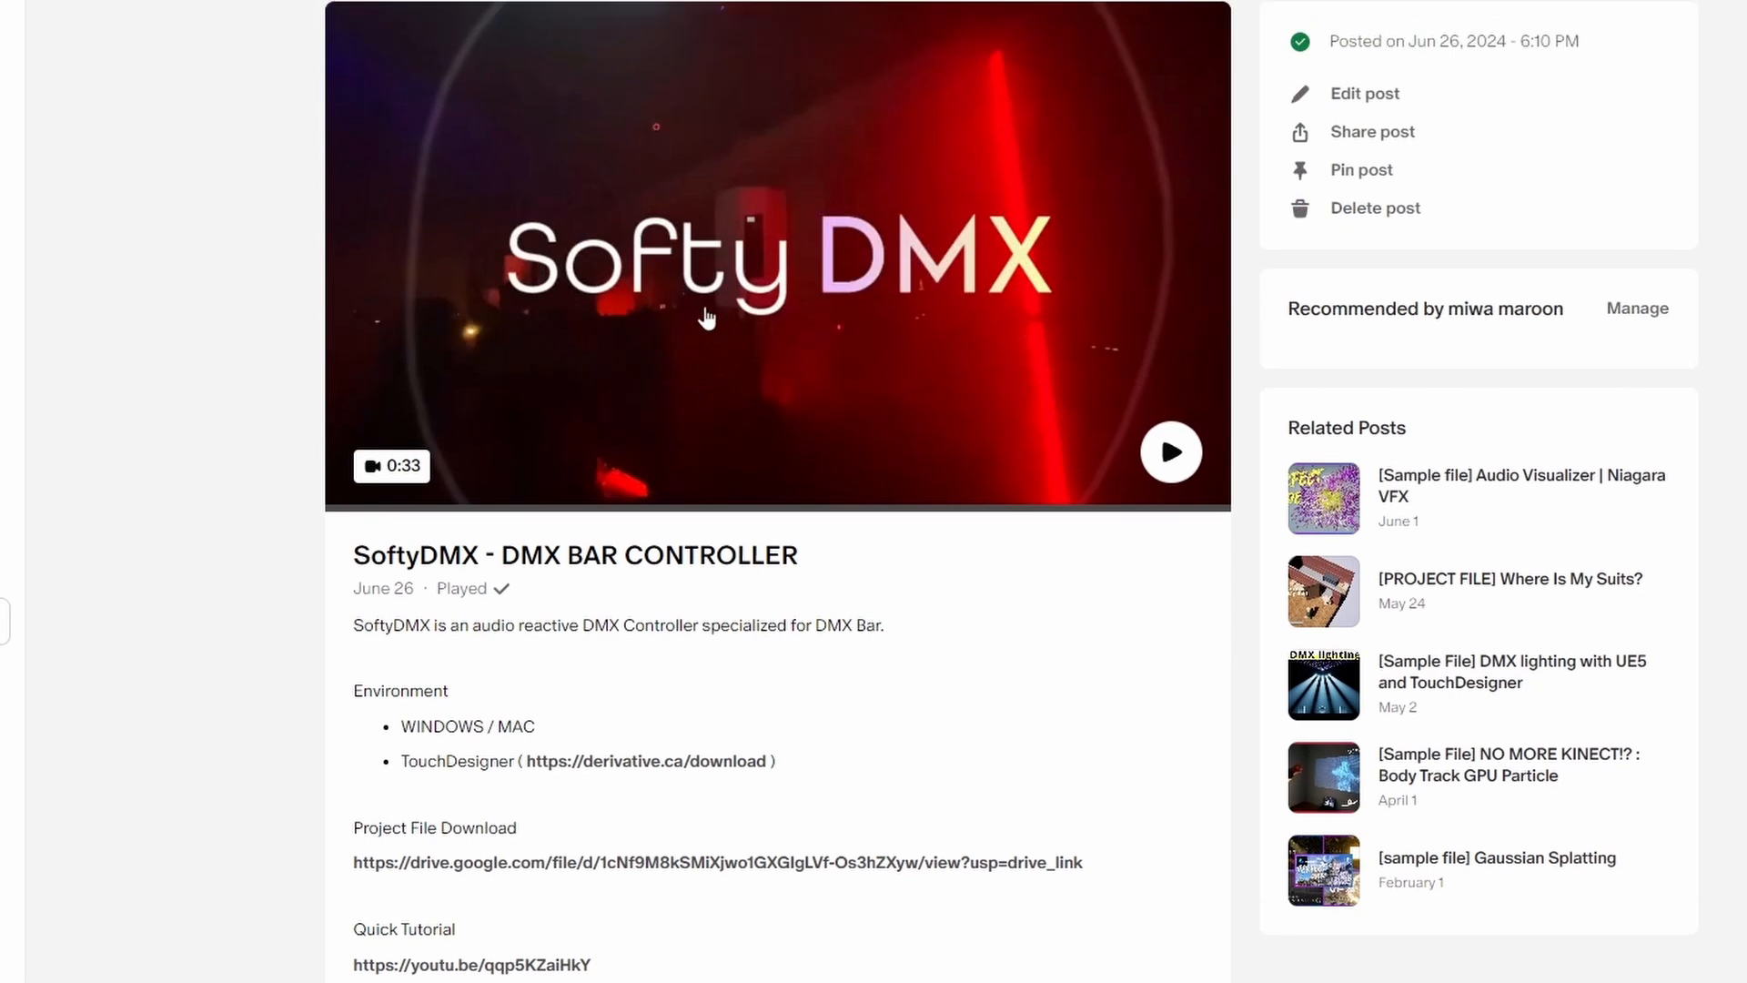
scroll(774, 391, "down", 4)
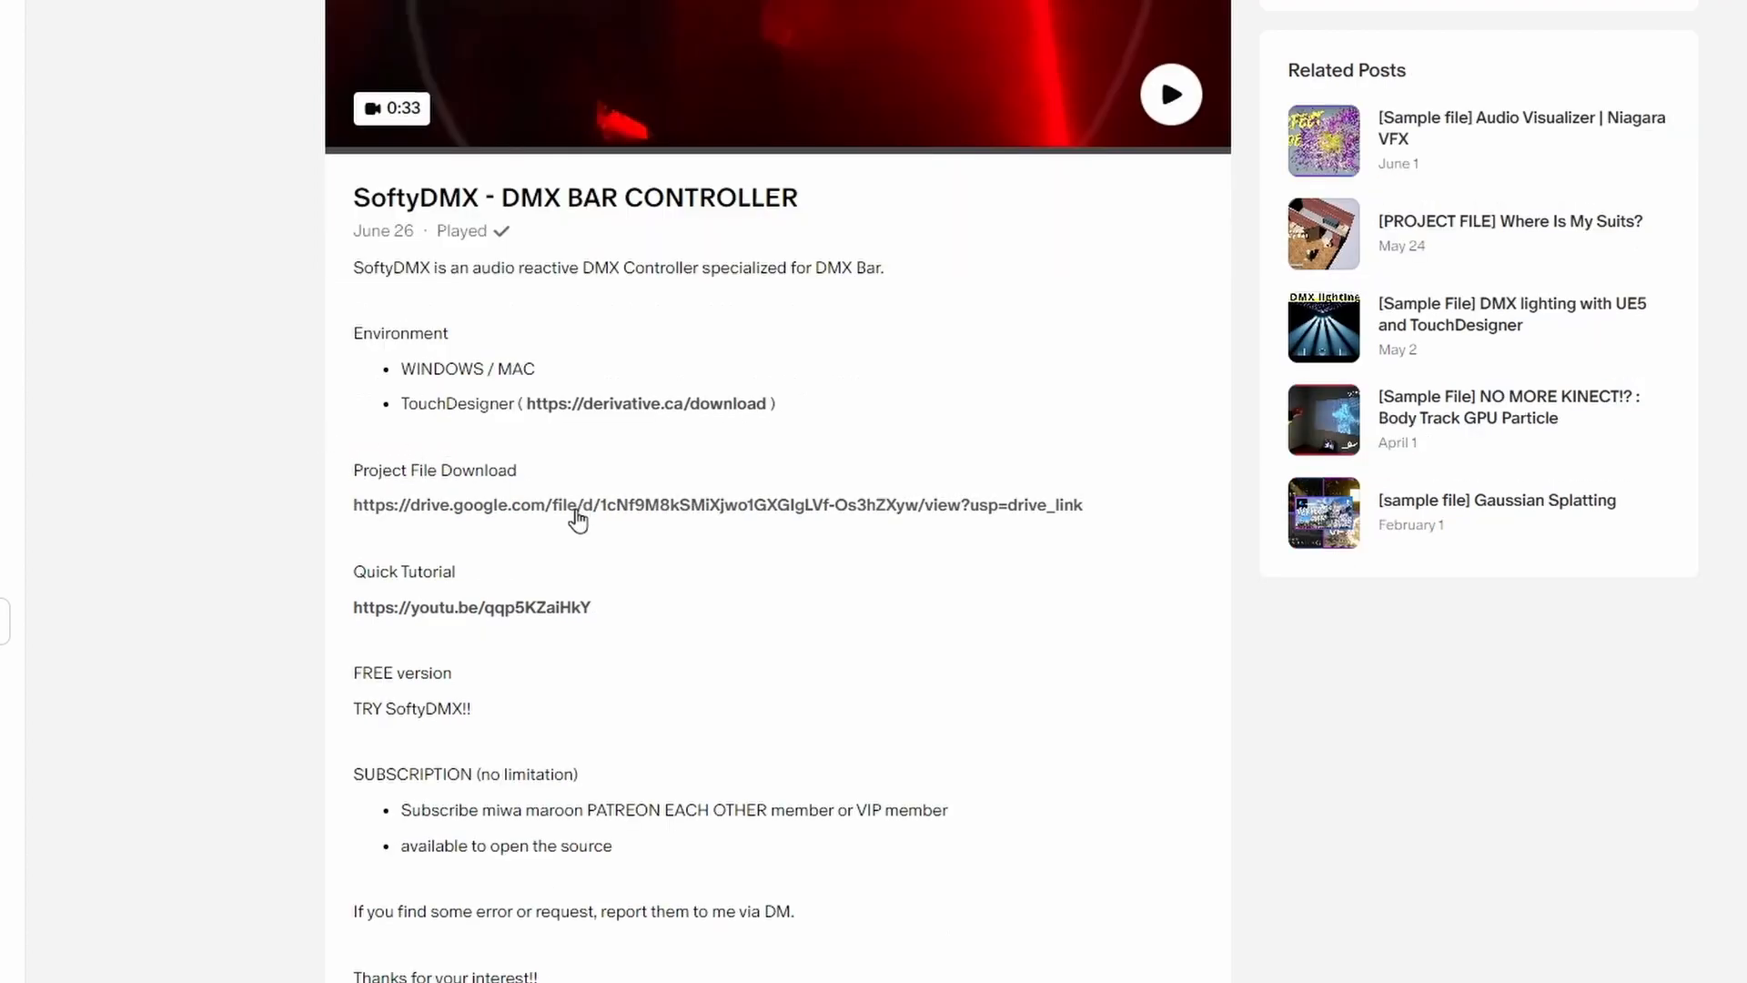
left_click(652, 500)
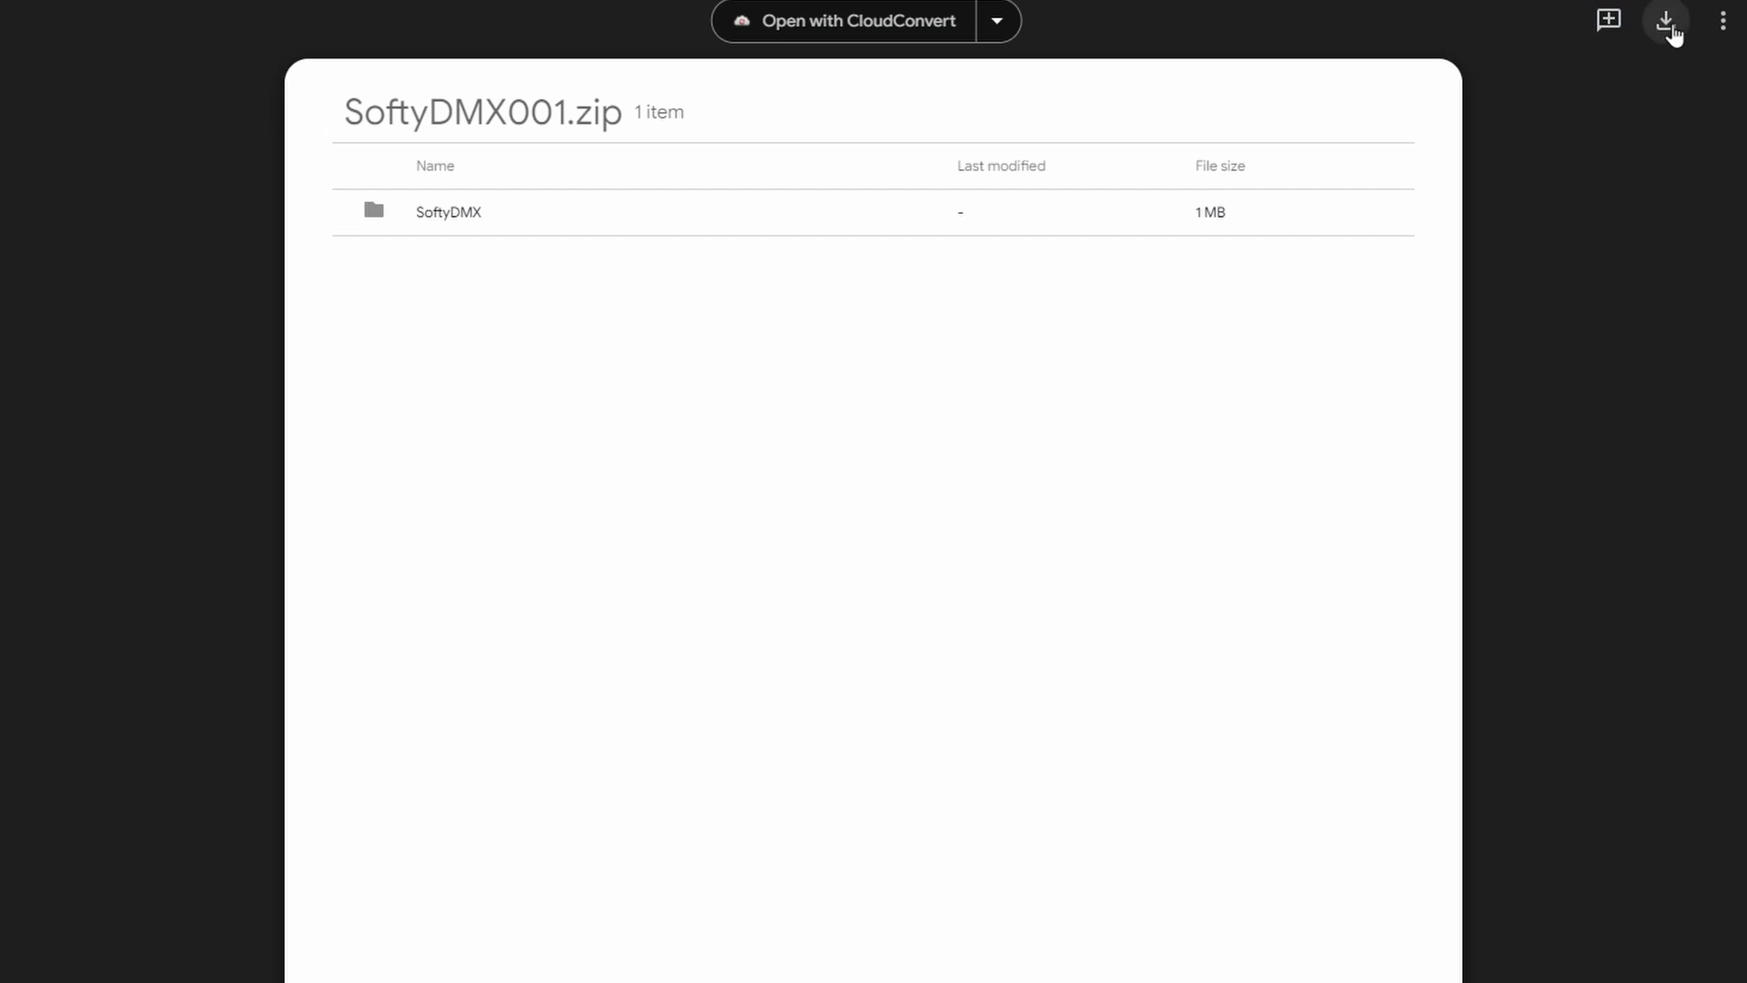
left_click(1667, 22)
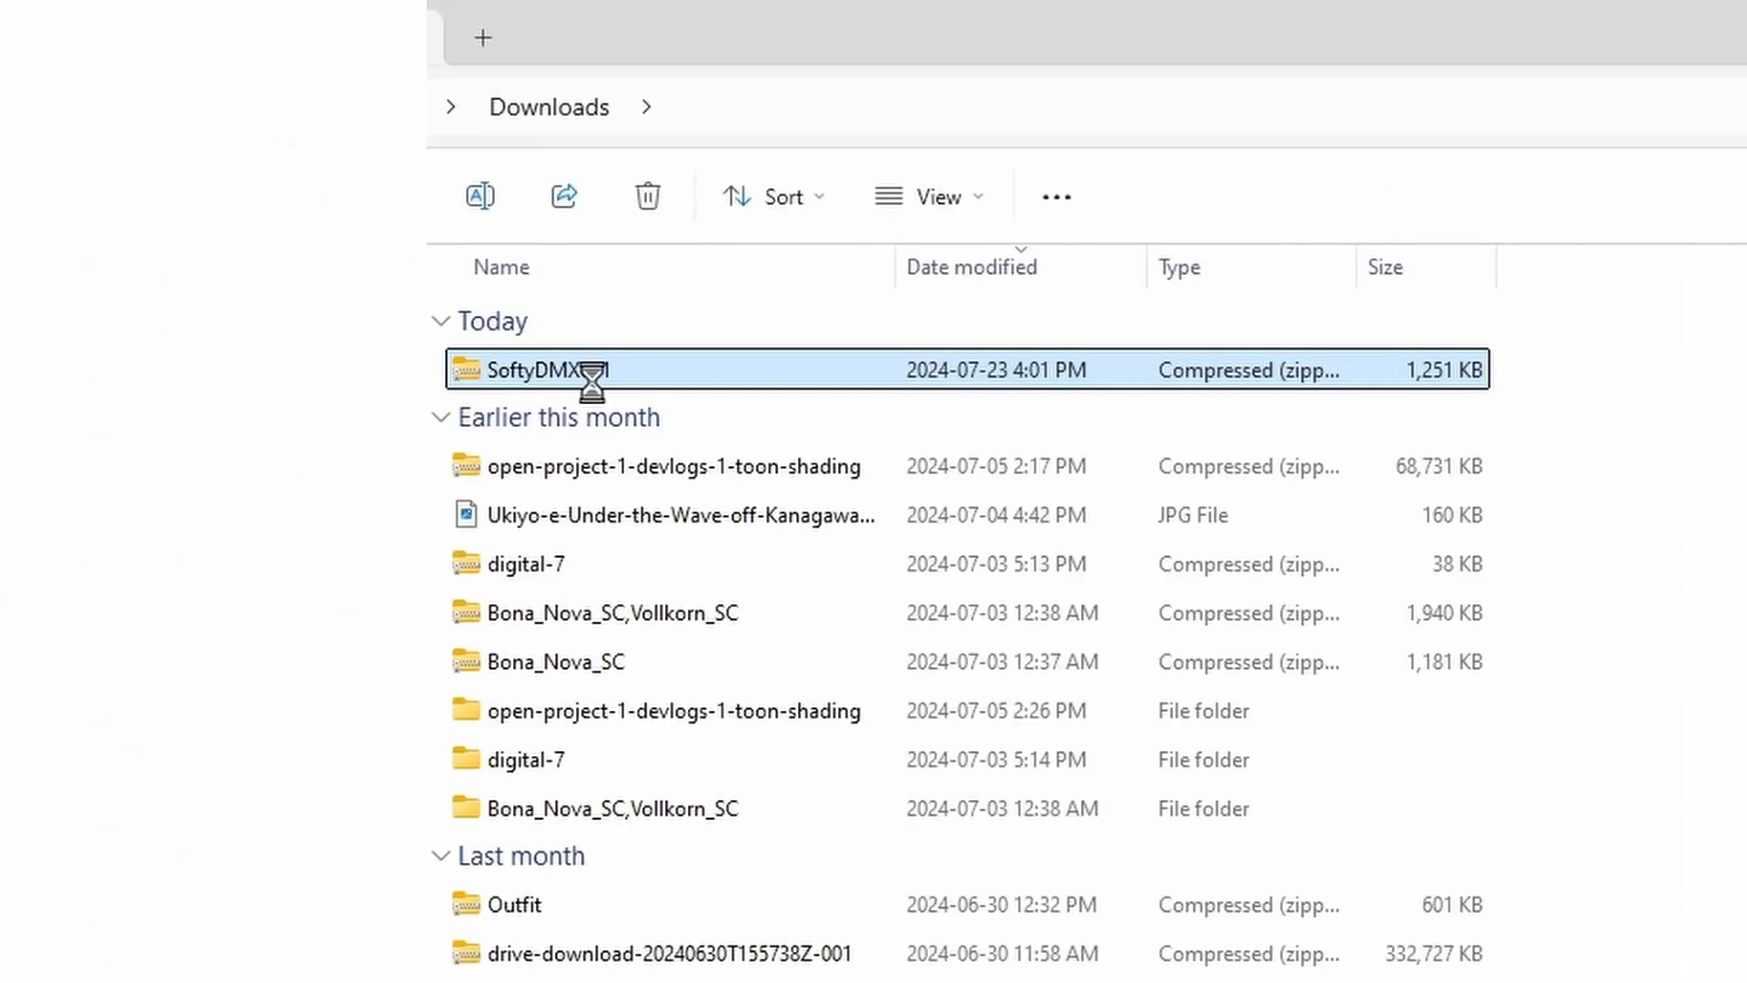
Extract the SoftyDMX001 archive in the Downloads folder.
right_click(594, 381)
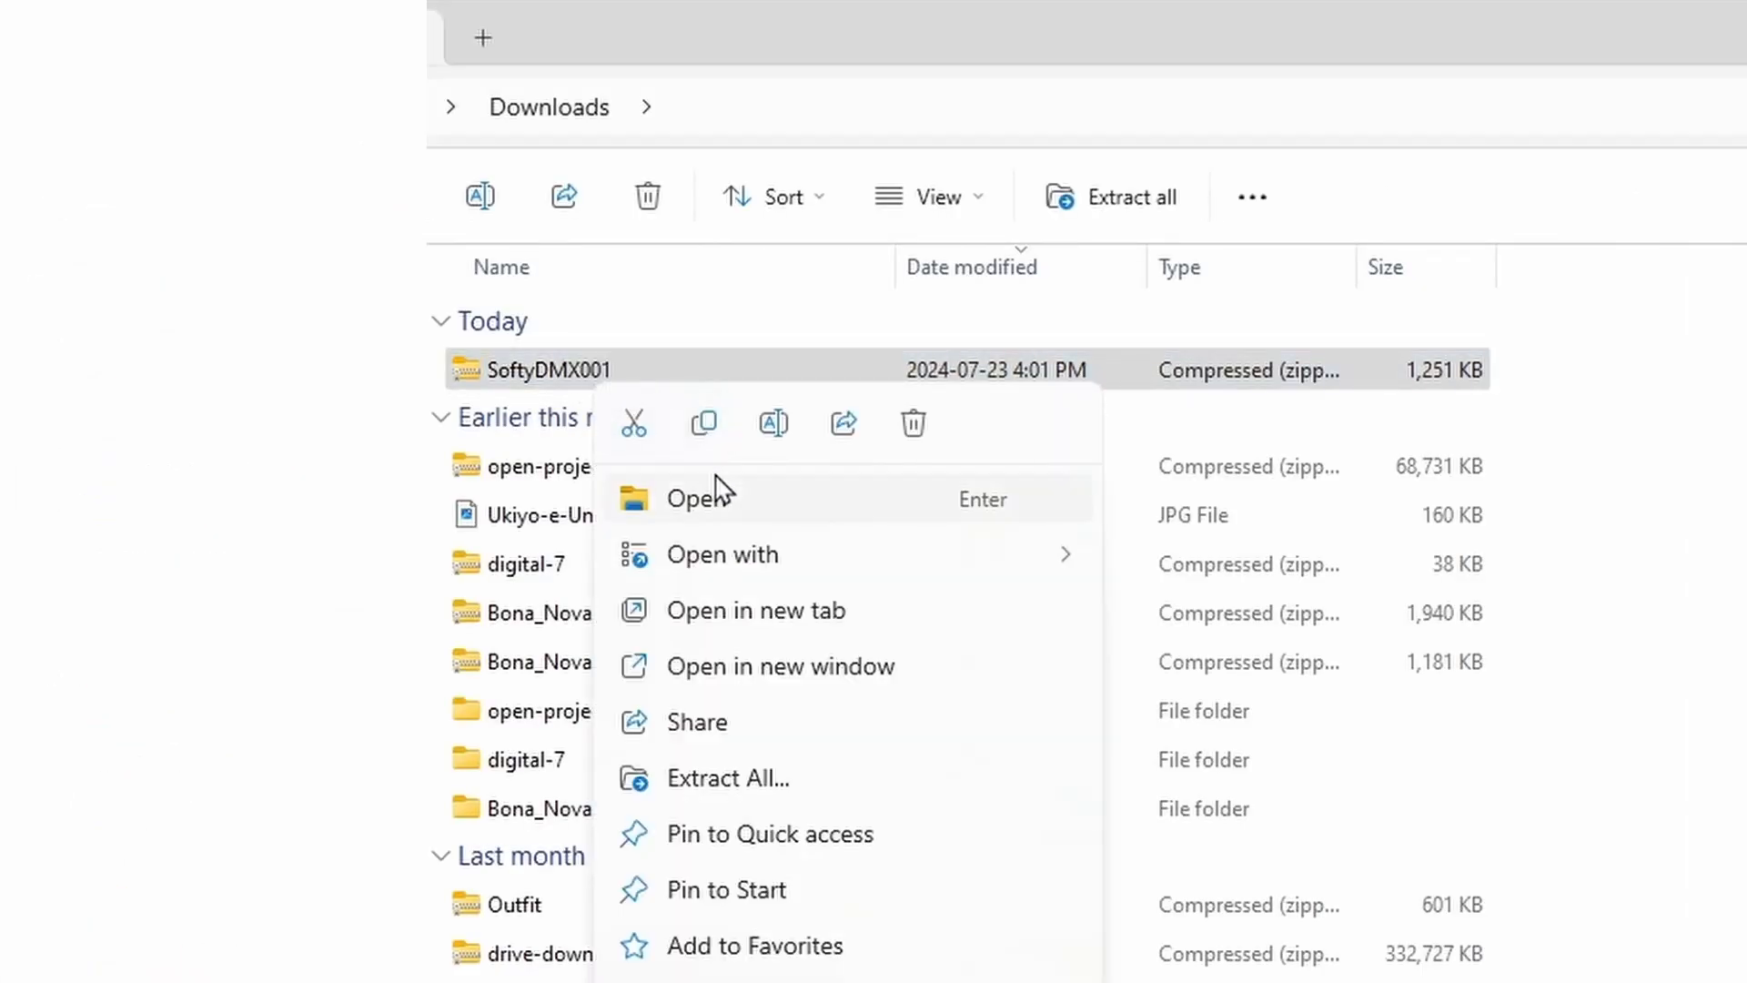
mouse_move(761, 576)
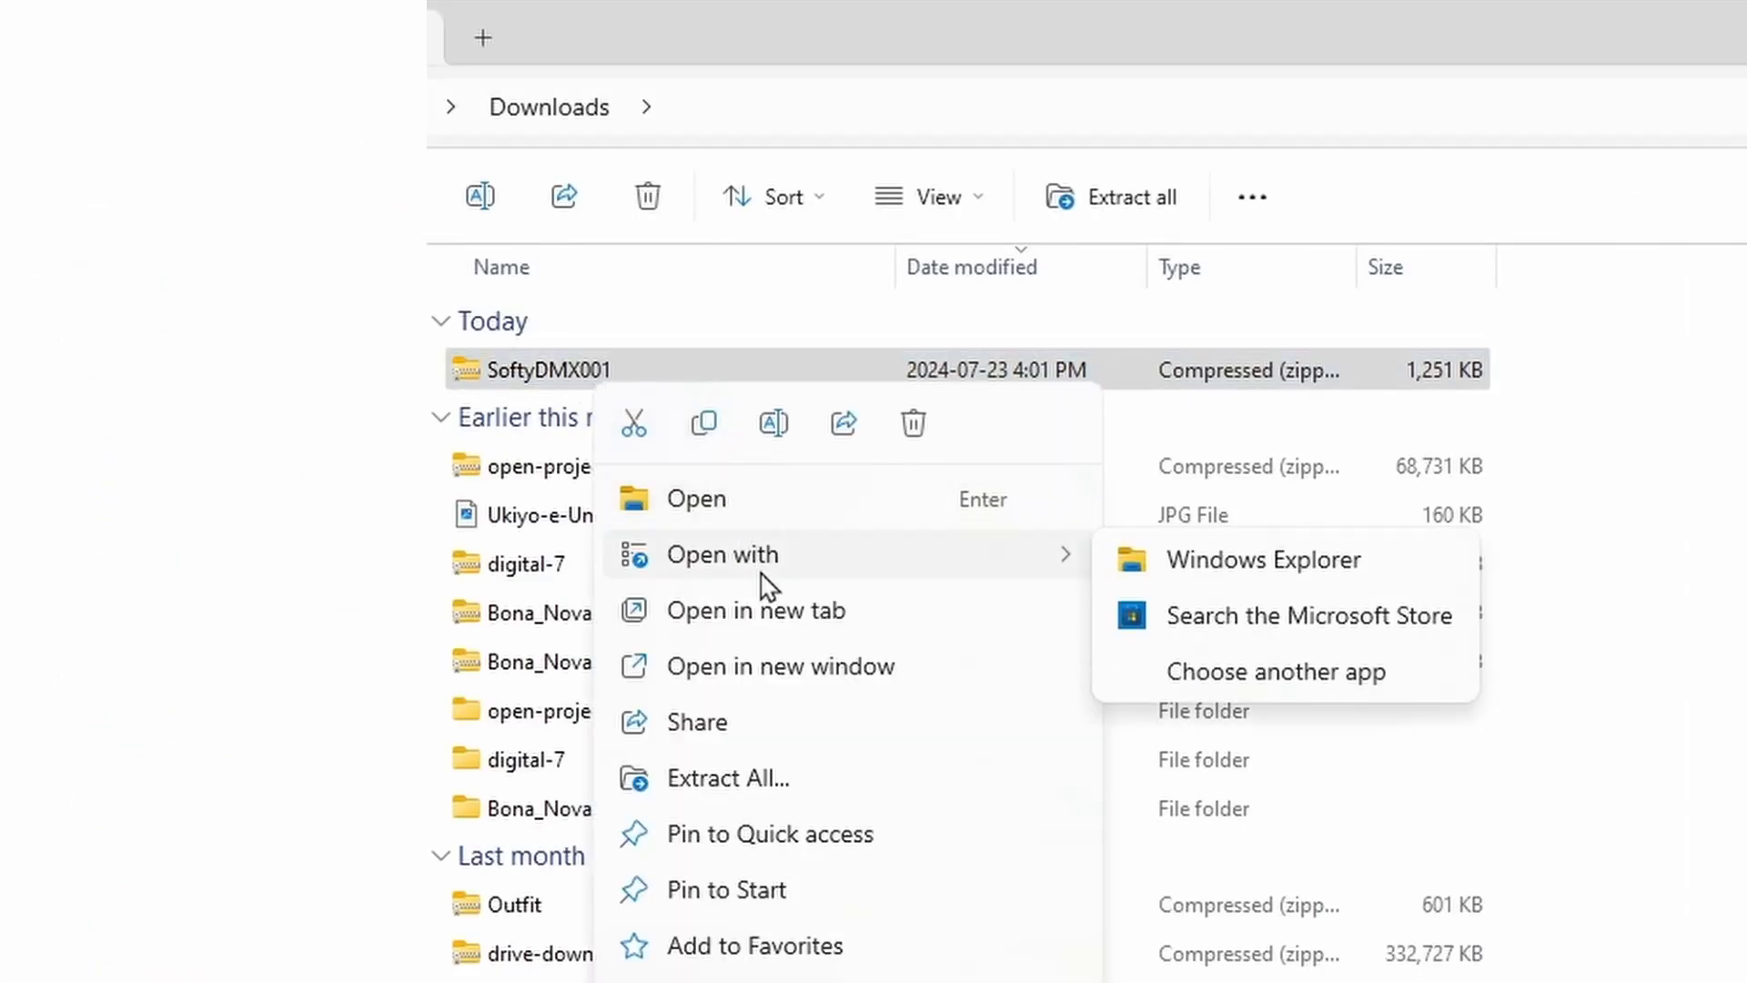
left_click(761, 775)
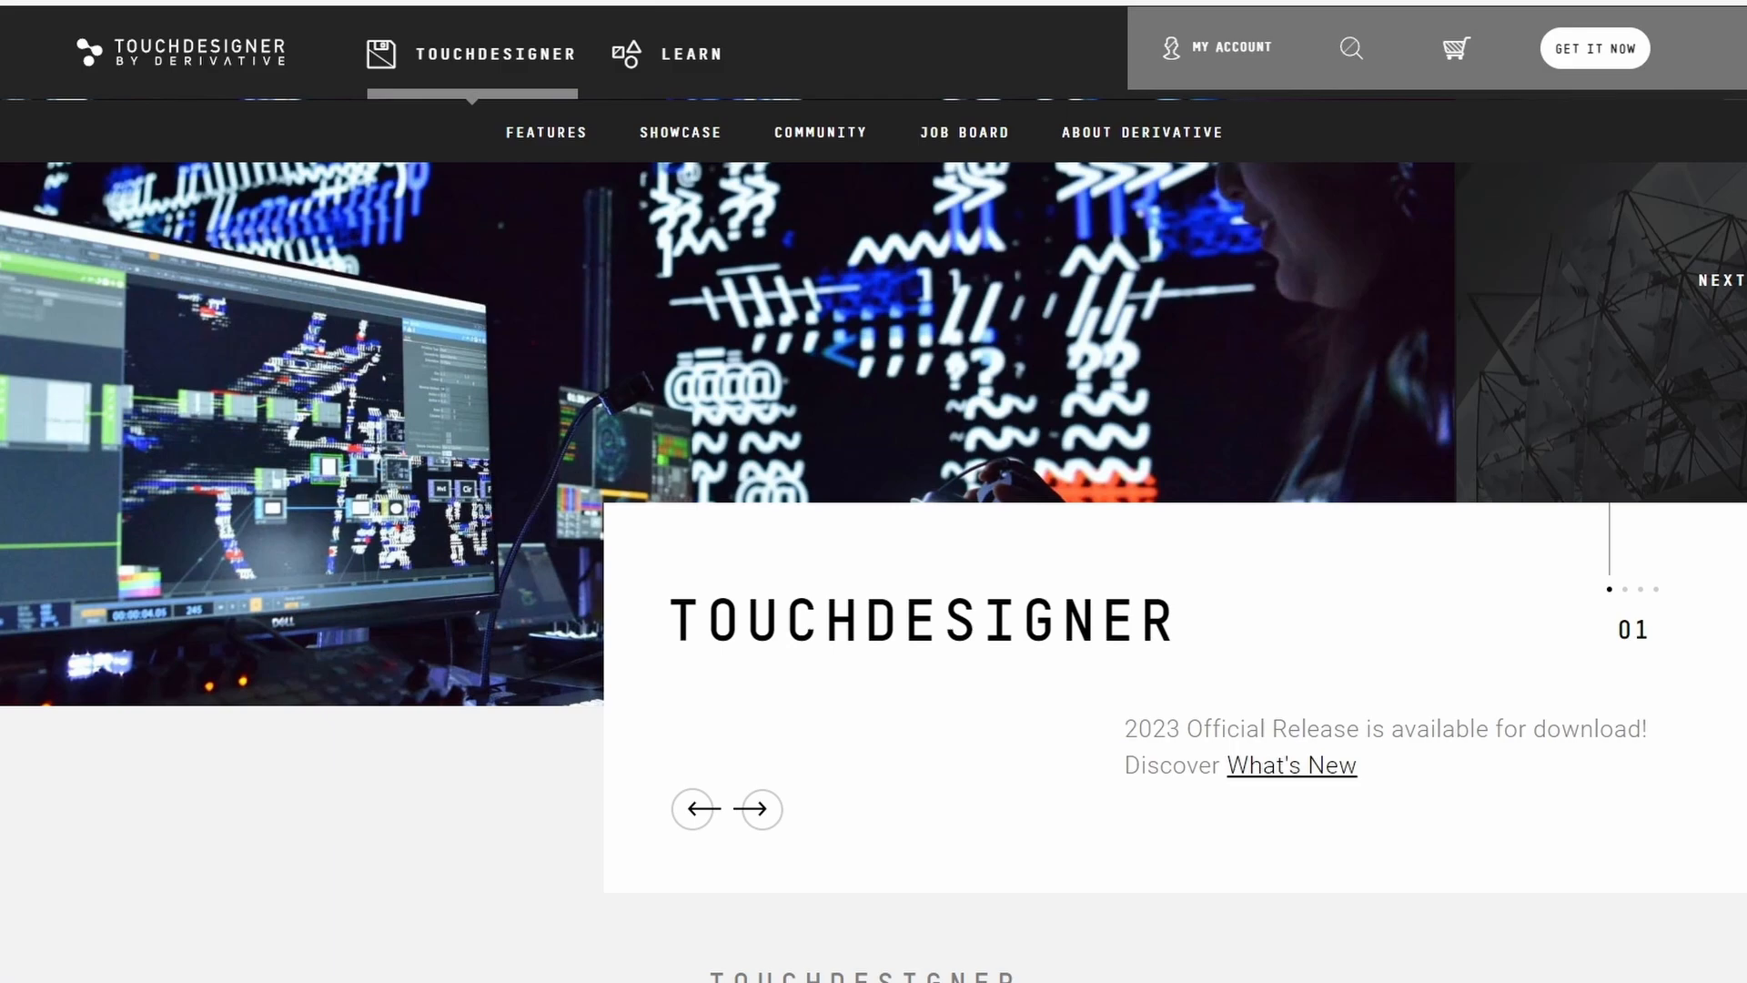
Open TouchDesigner's download page and review the Windows and macOS downloads and the licence options.
left_click(1588, 47)
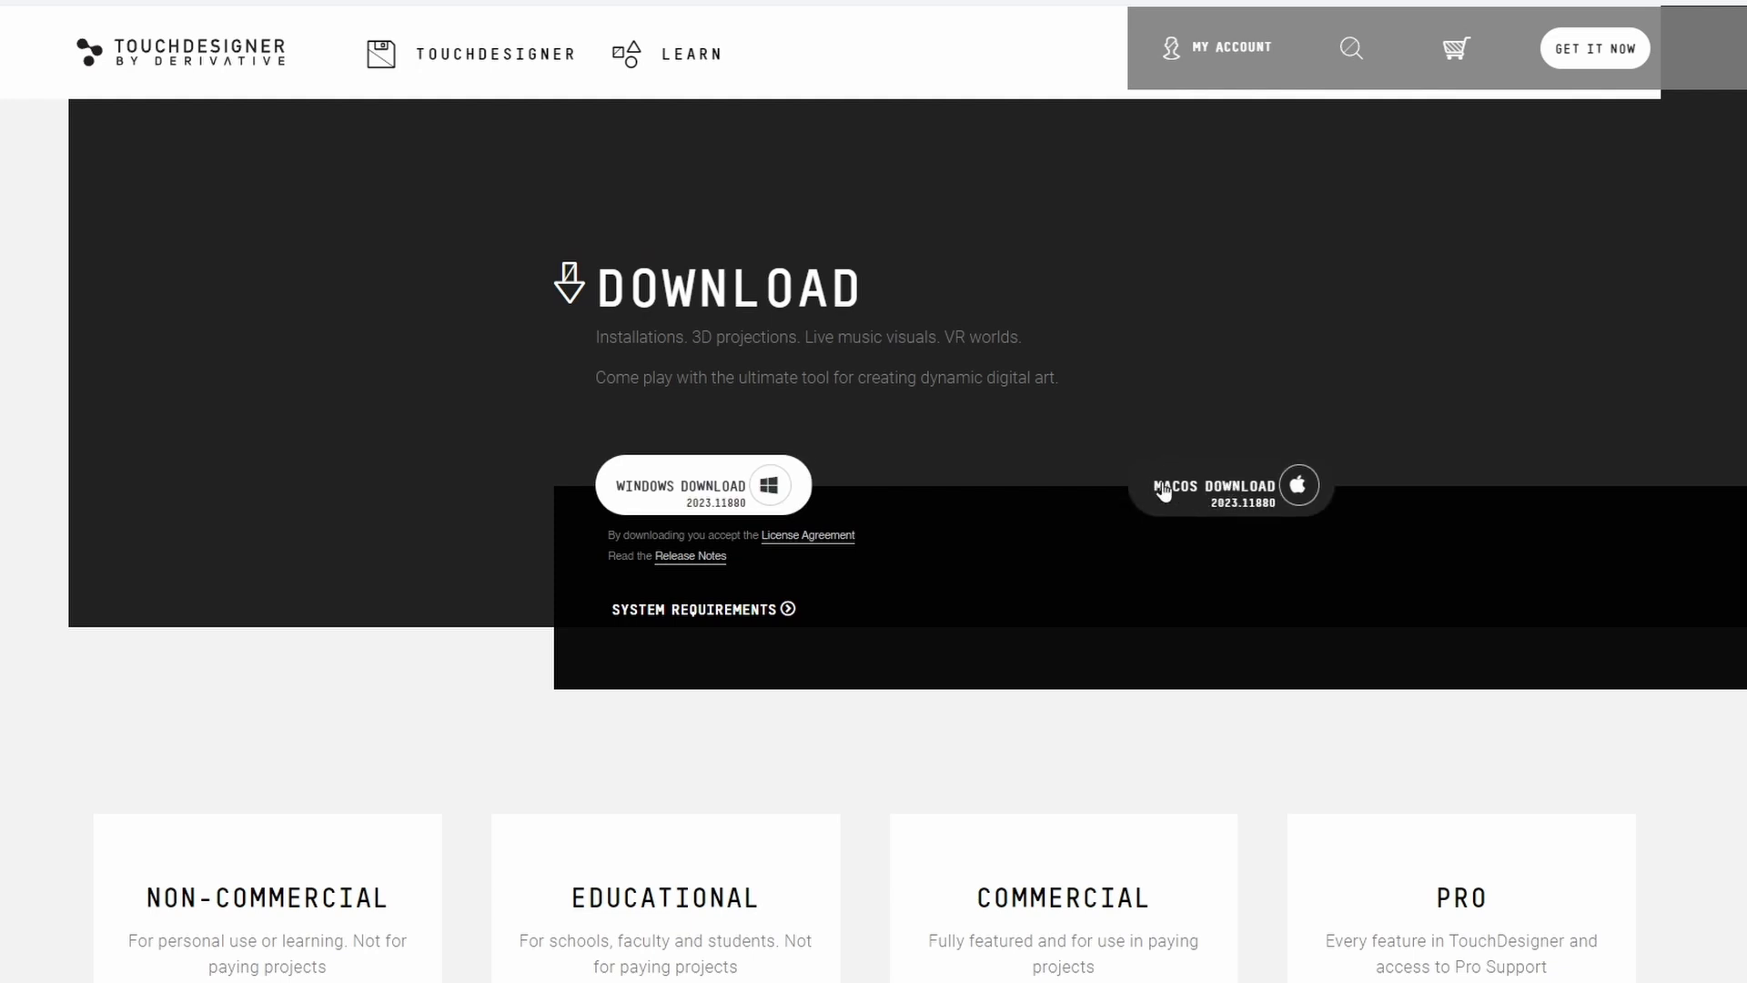
scroll(1205, 337, "down", 5)
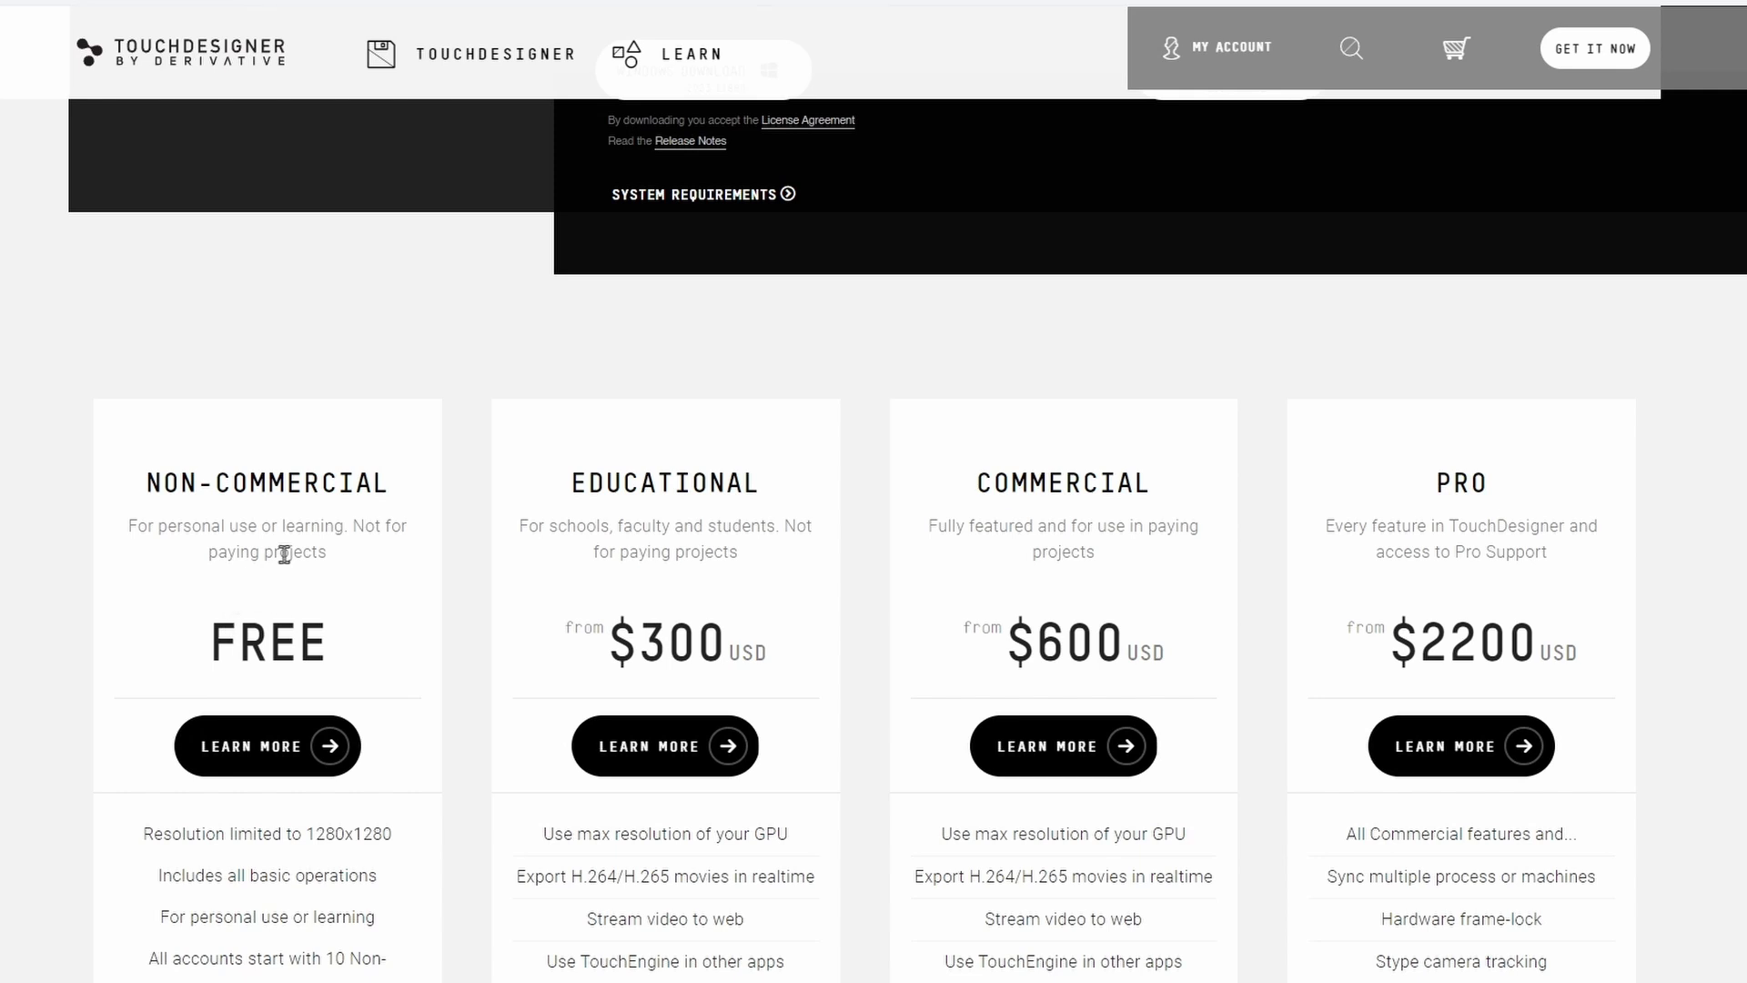
scroll(947, 339, "up", 5)
scroll(819, 389, "down", 4)
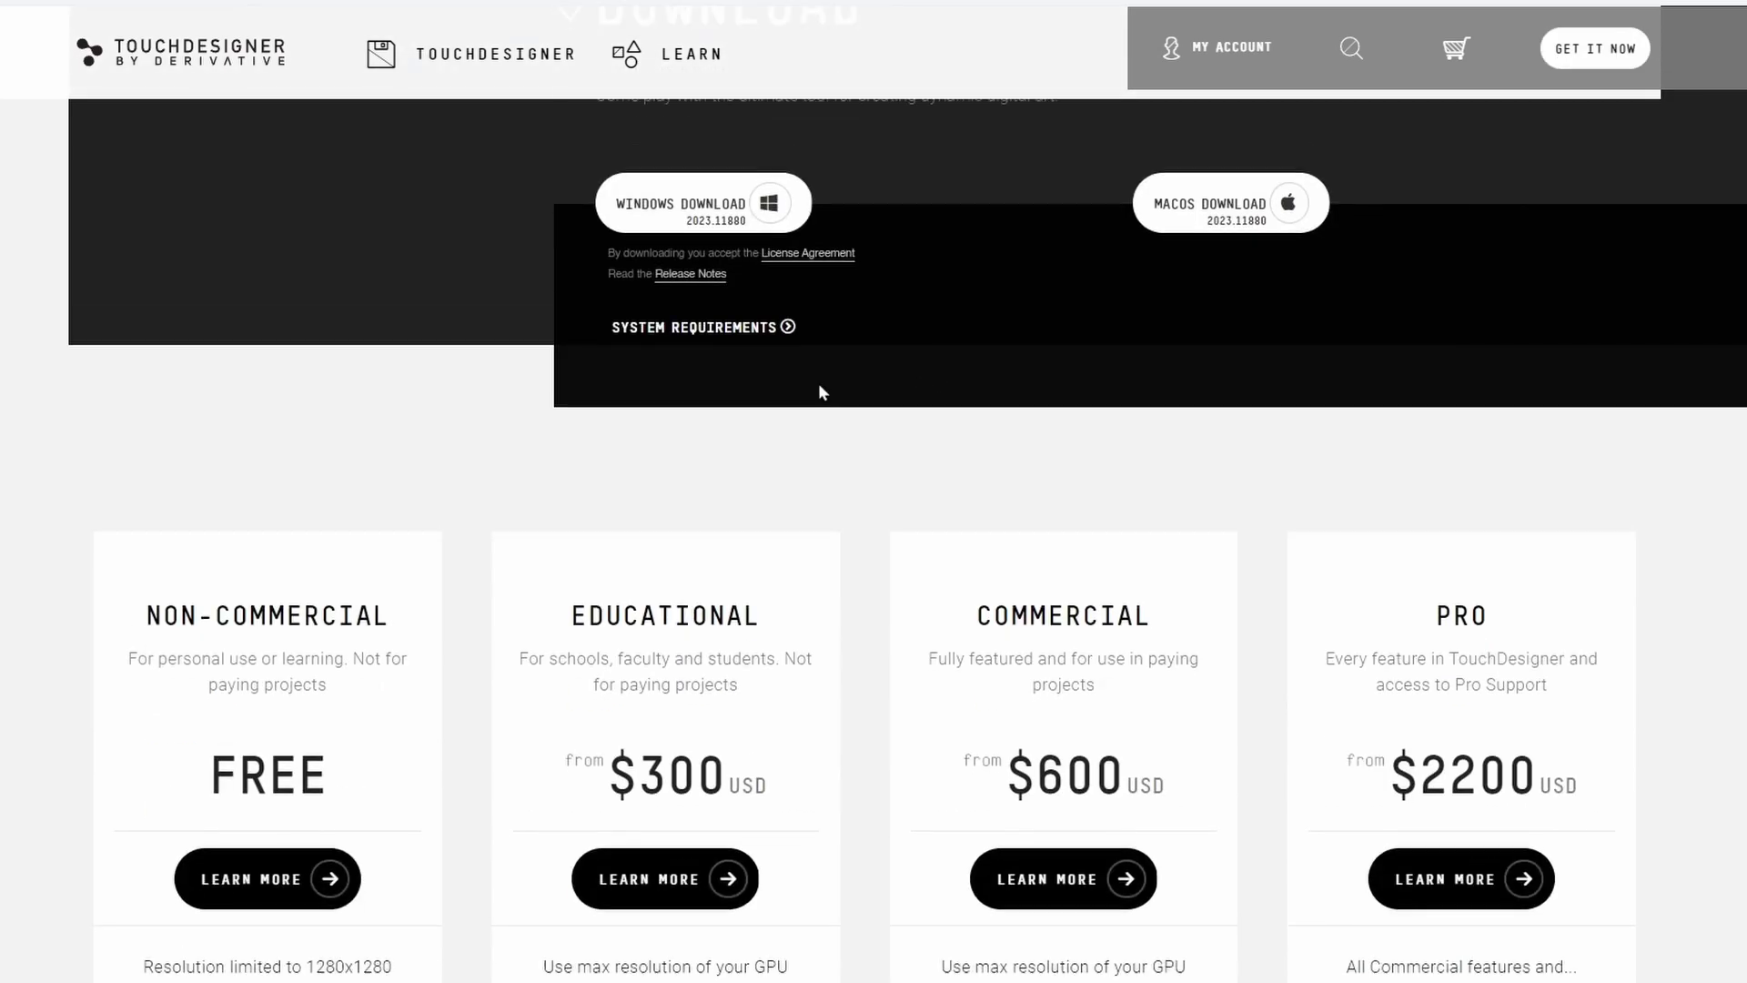
scroll(678, 501, "up", 4)
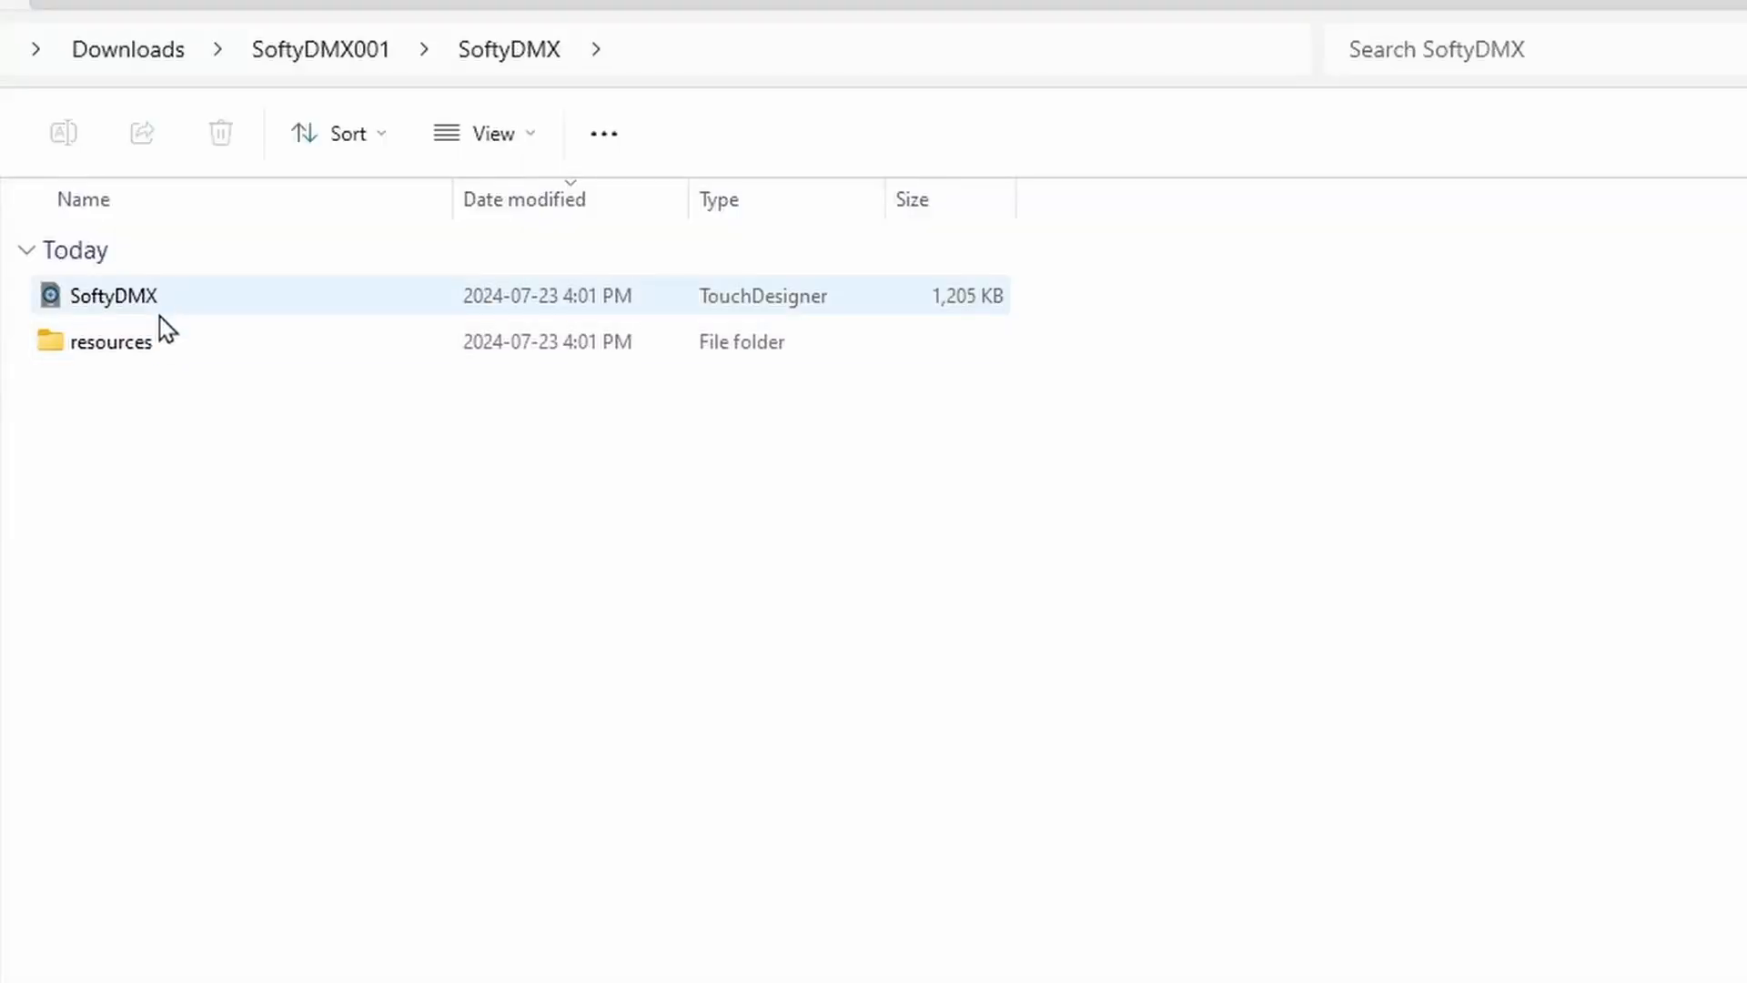
Open the SoftyDMX project in TouchDesigner and allow its access to the Patreon identity information.
left_click(162, 314)
double_click(161, 314)
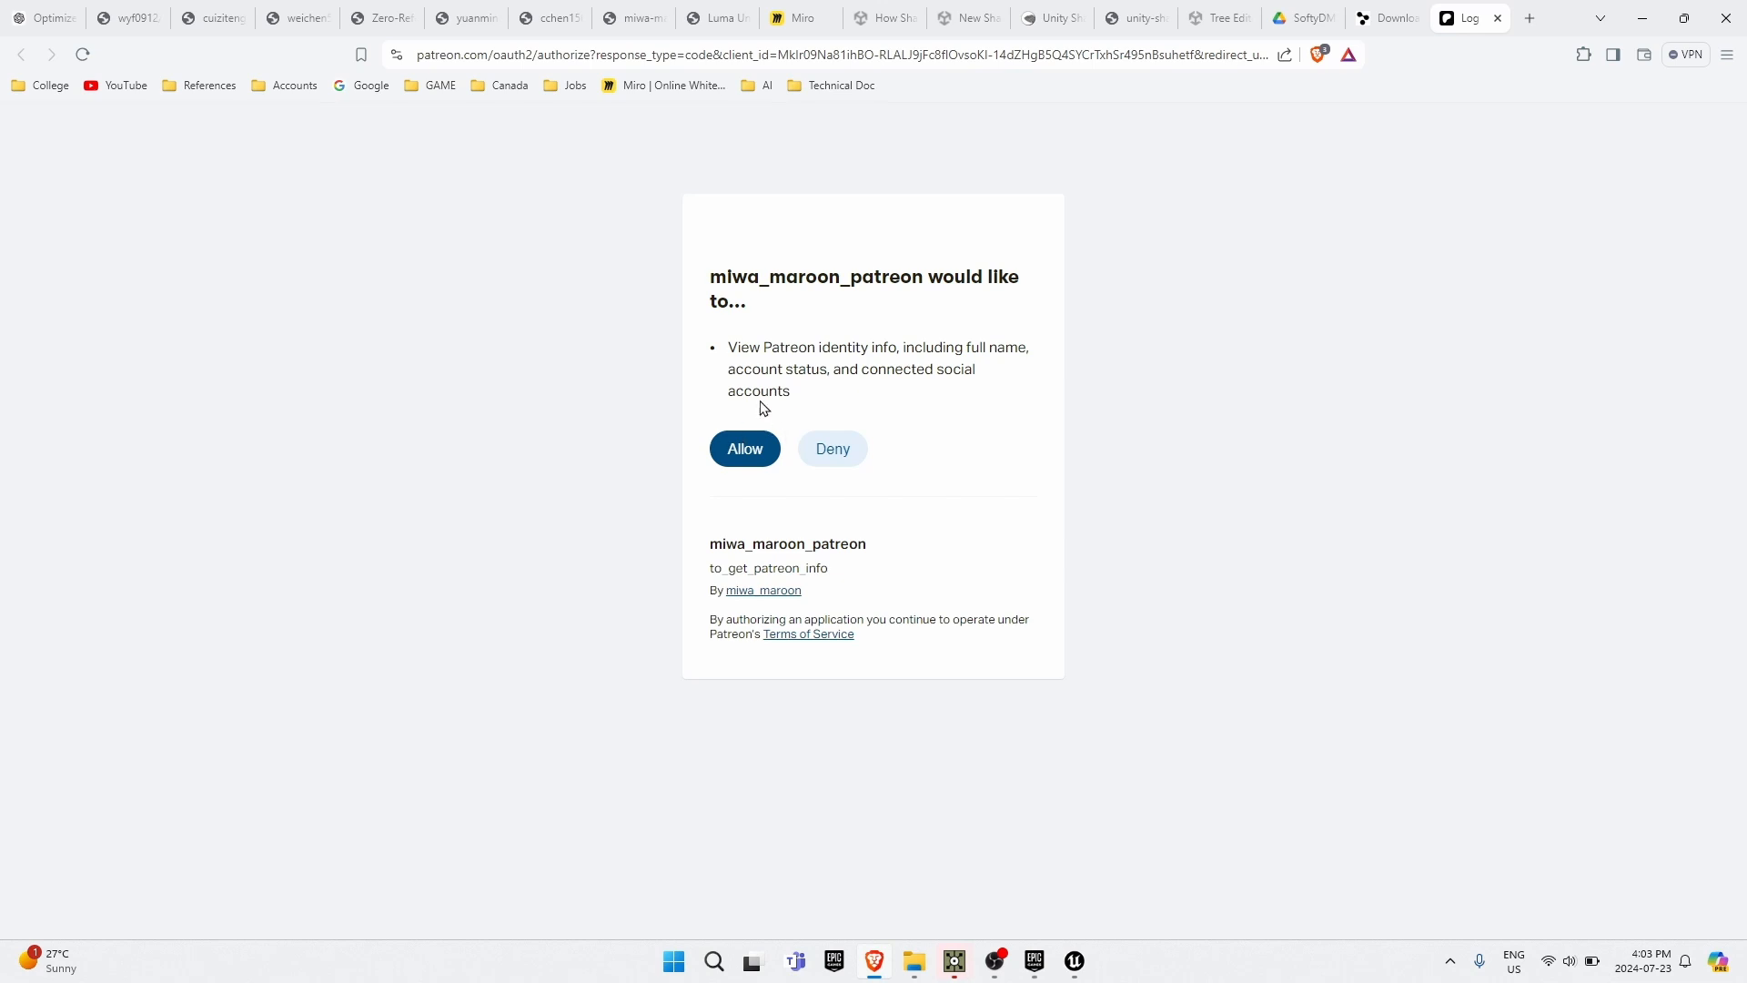
left_click(745, 449)
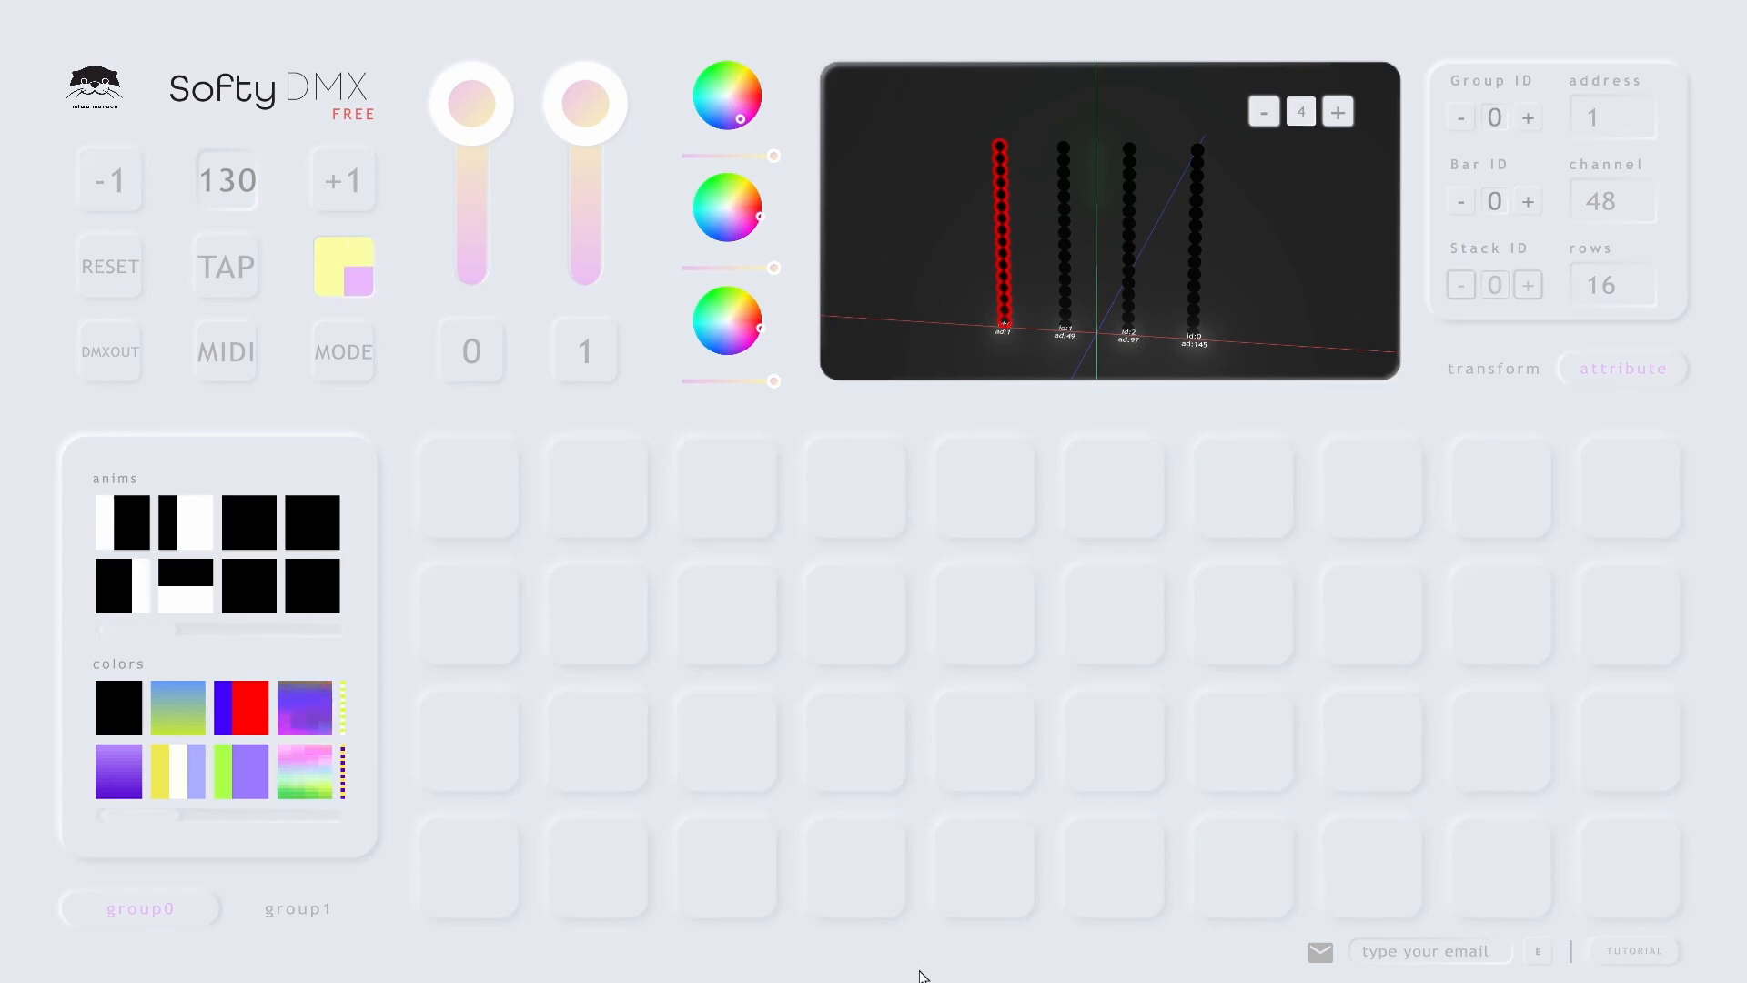
Select individual bars in the SoftyDMX preview and examine their IDs, address, channel and row attributes.
left_click(1066, 234)
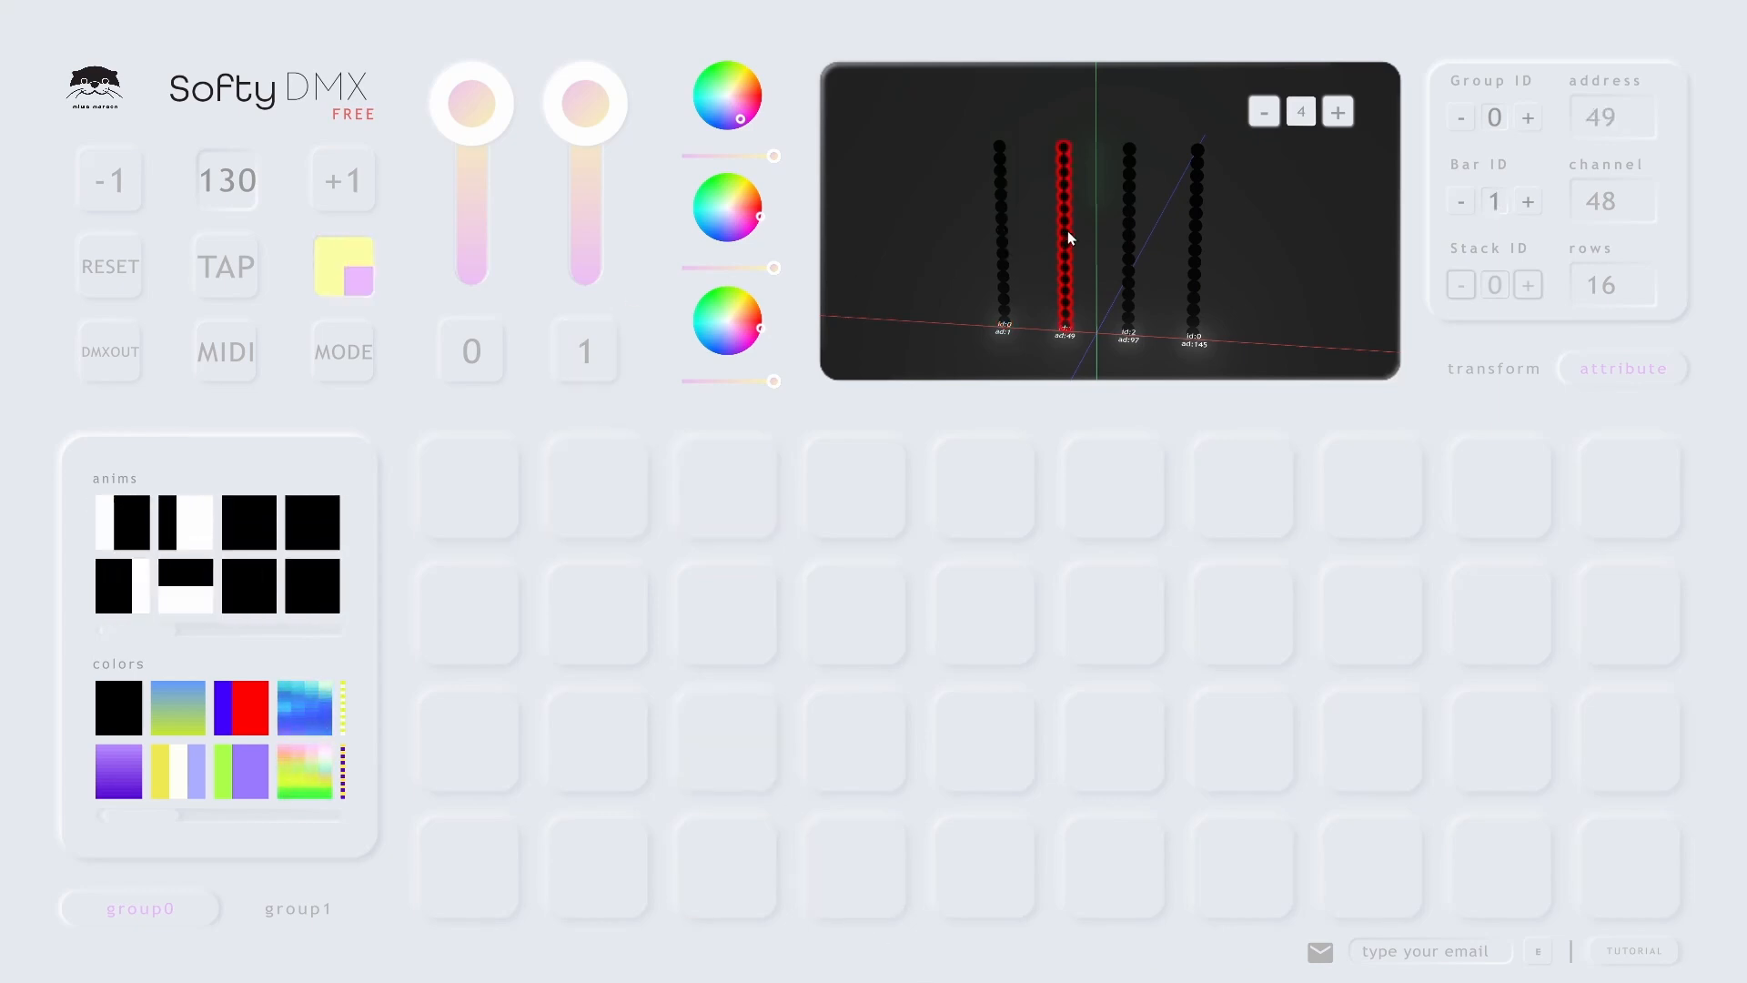
left_click(1001, 242)
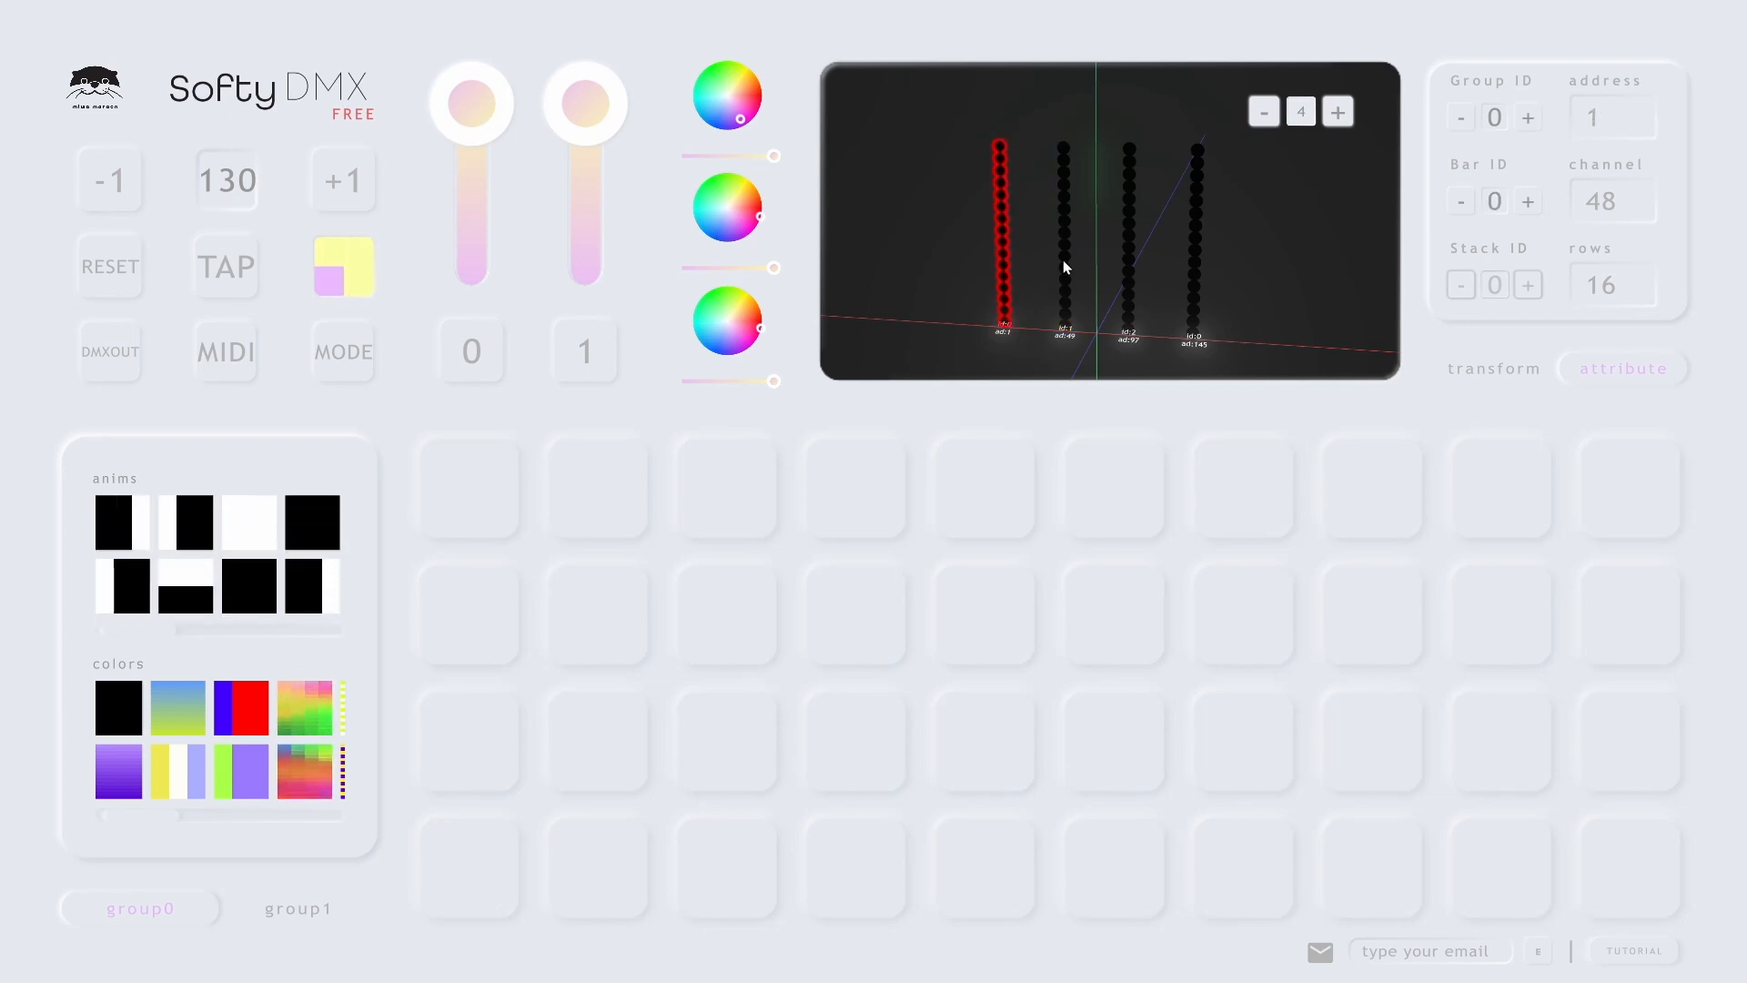
left_click(1128, 260)
left_click(1004, 258)
left_click_drag(1016, 290, 1018, 278)
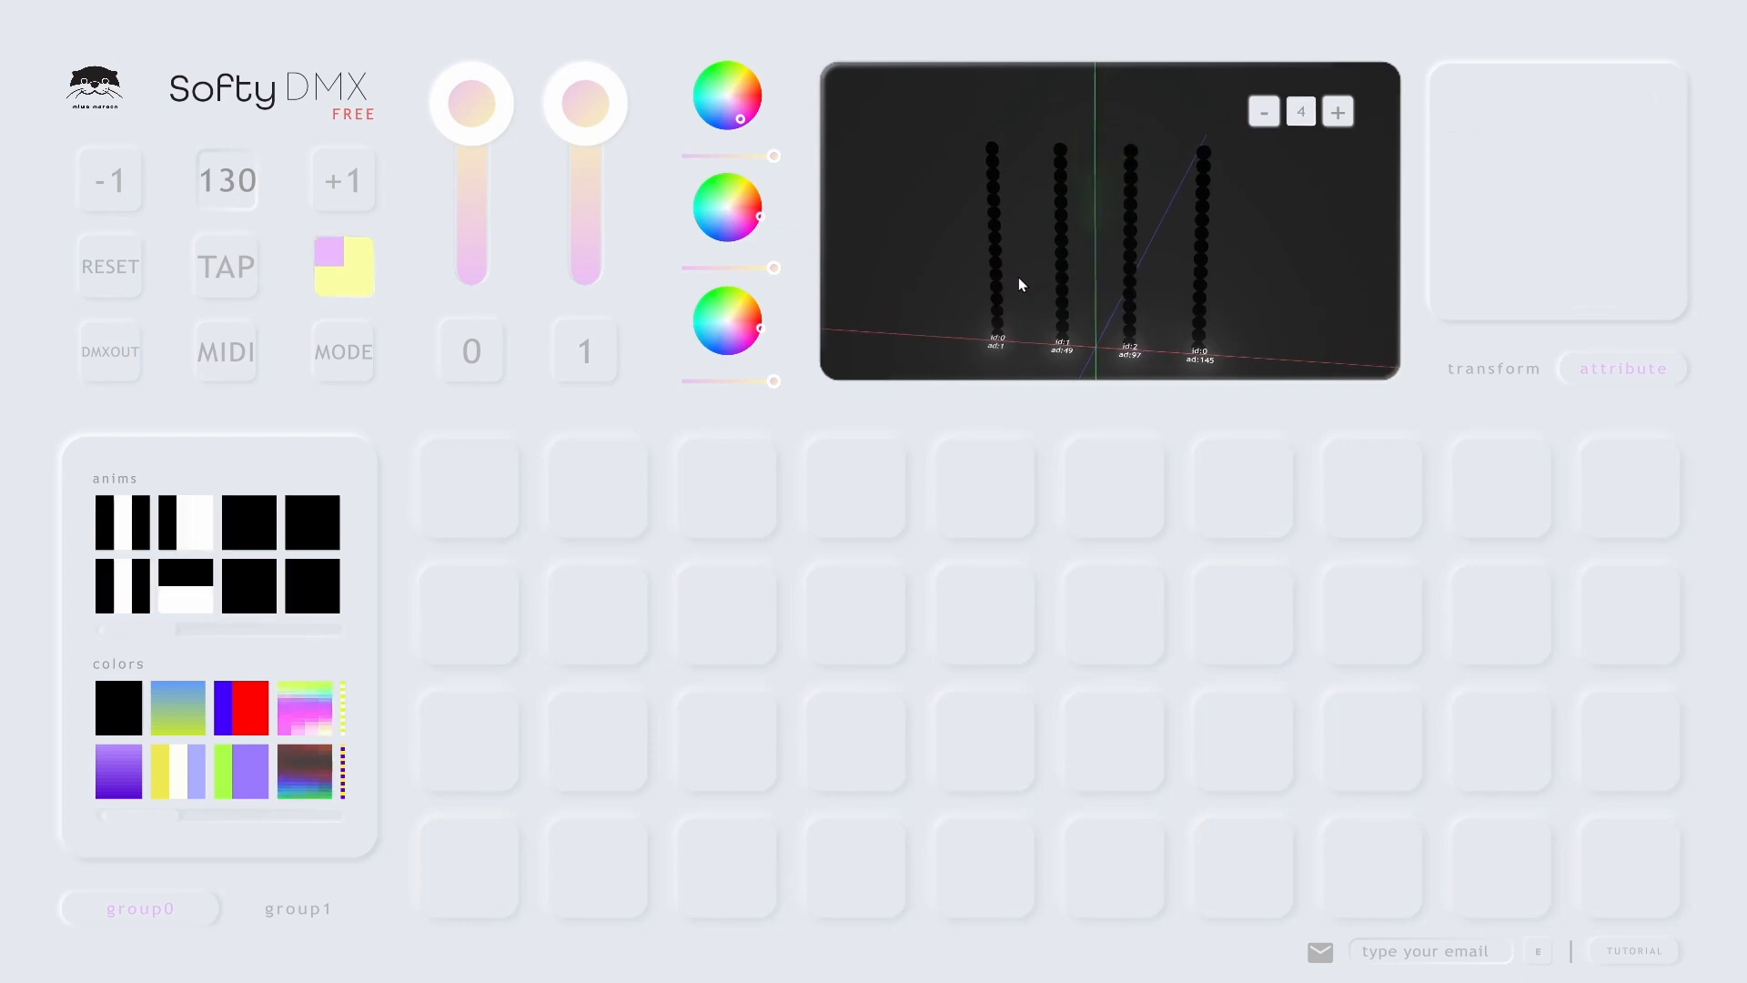
left_click(999, 288)
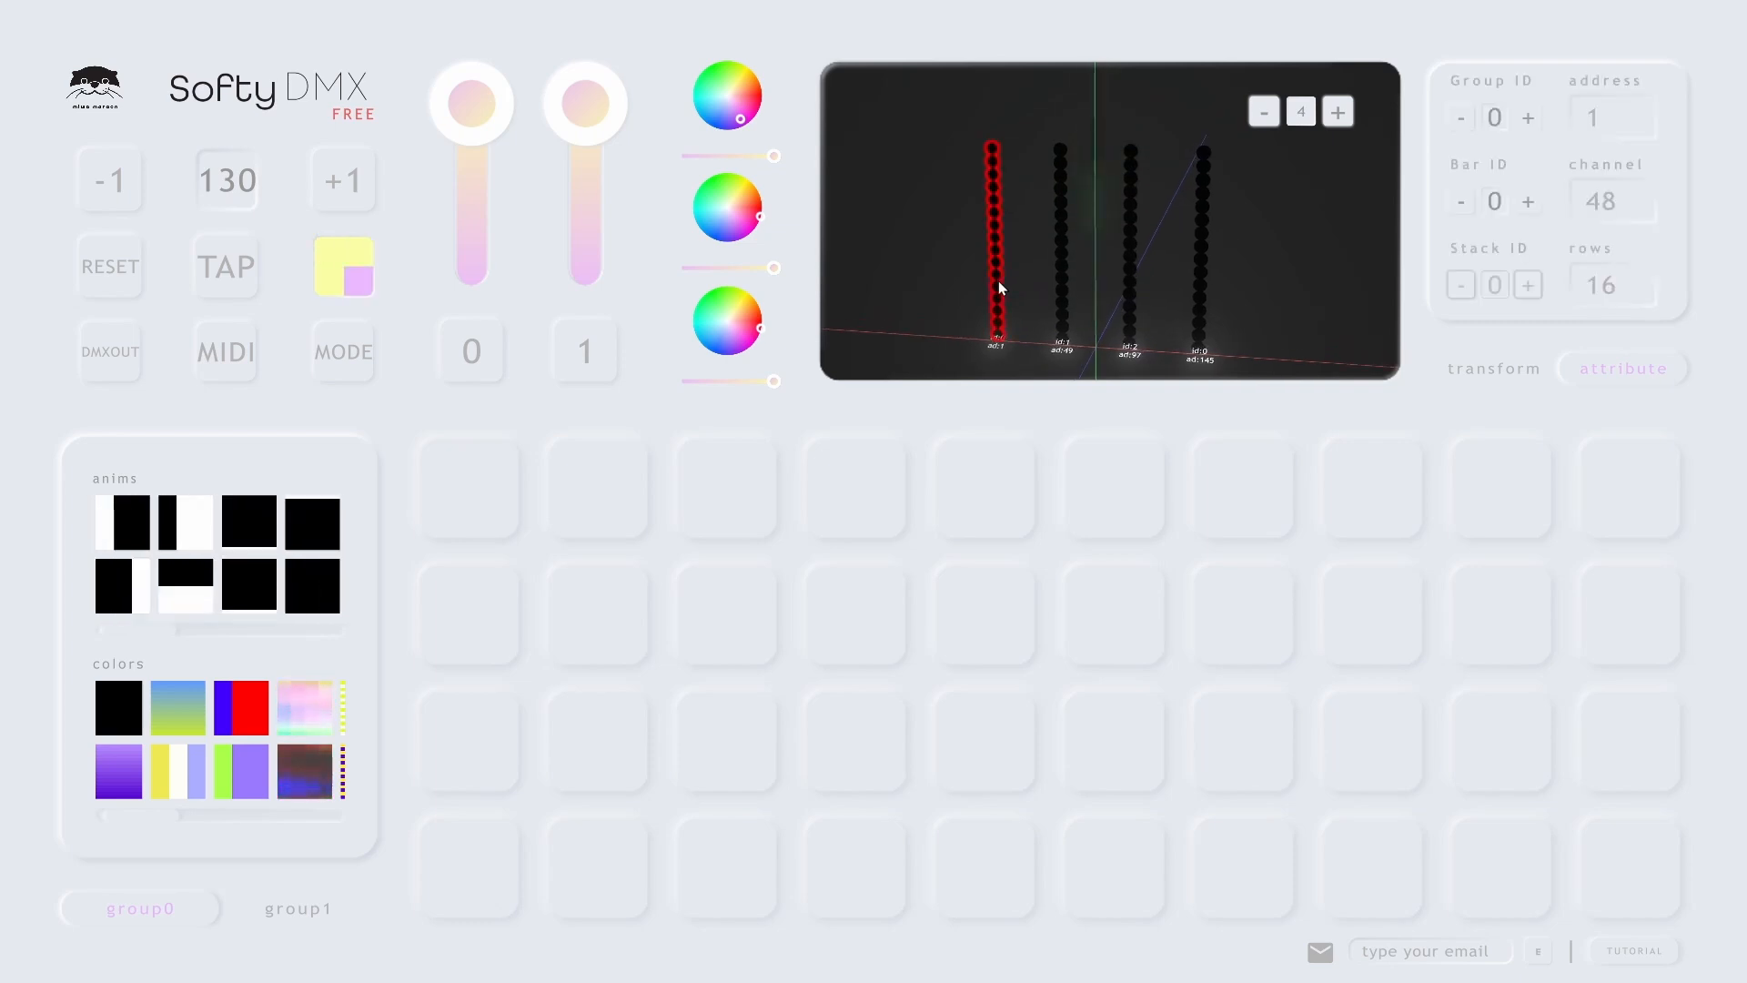
left_click(1063, 283)
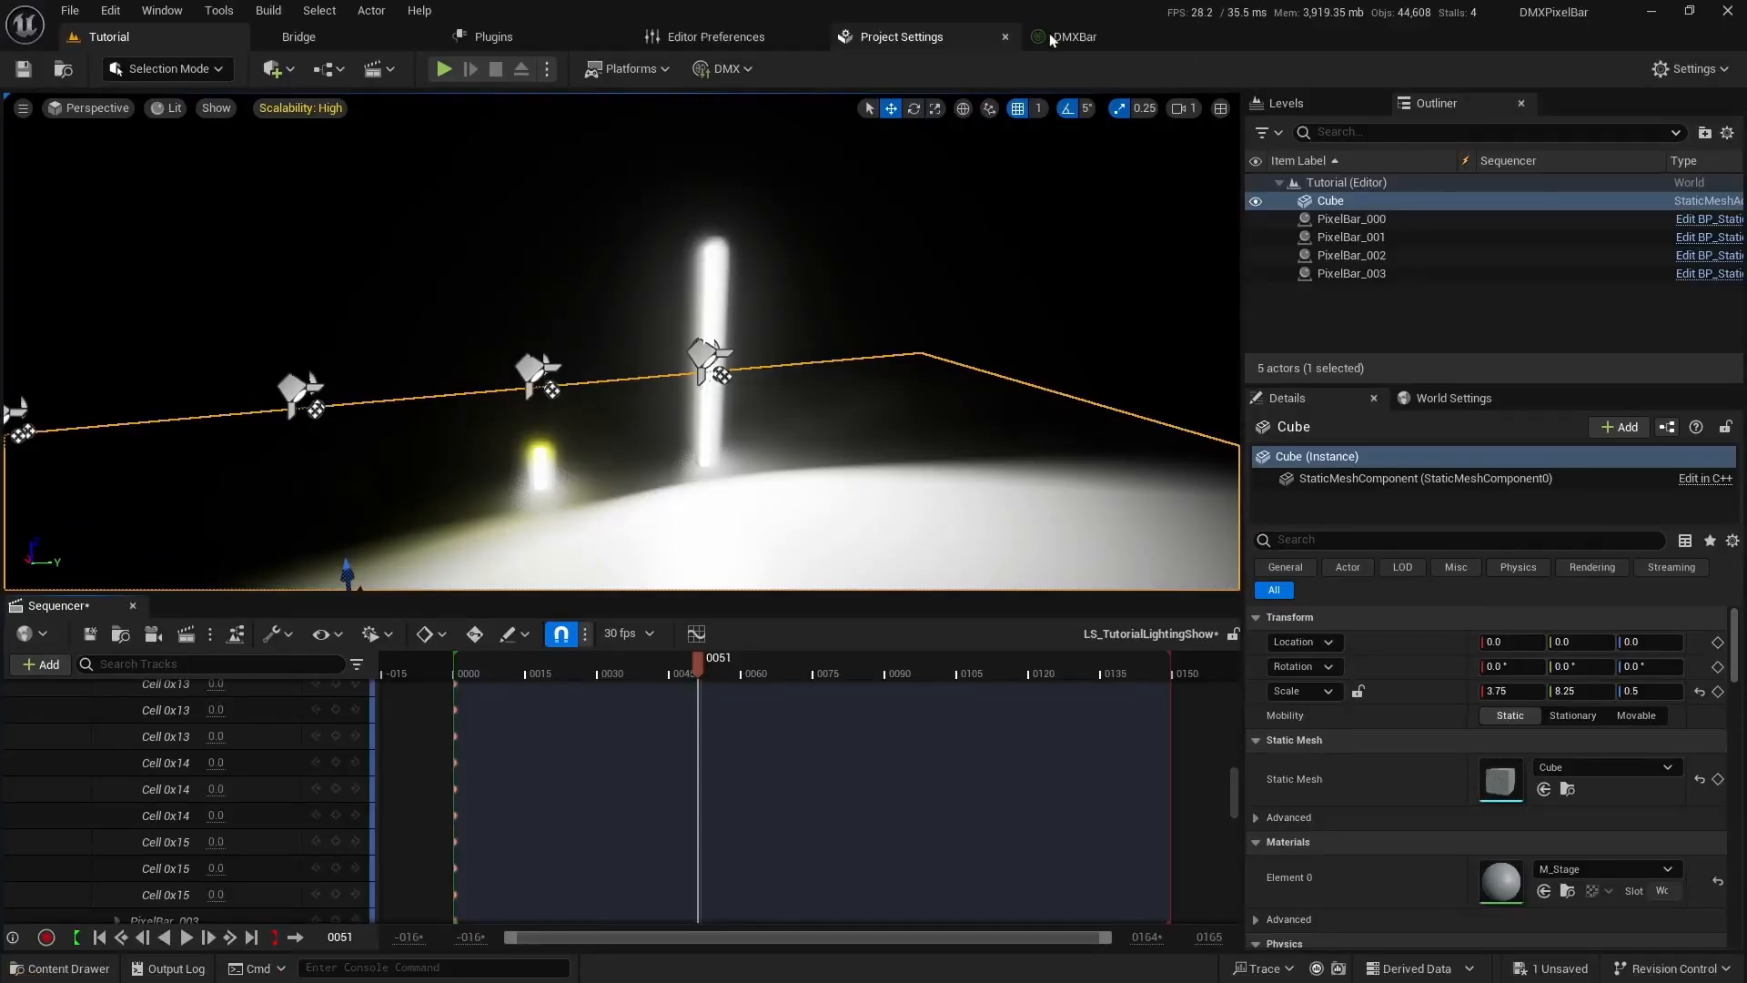
Open the DMXBar library in Unreal Editor to check its patches, and return to SoftyDMX to examine the third bar's attributes.
left_click(1060, 37)
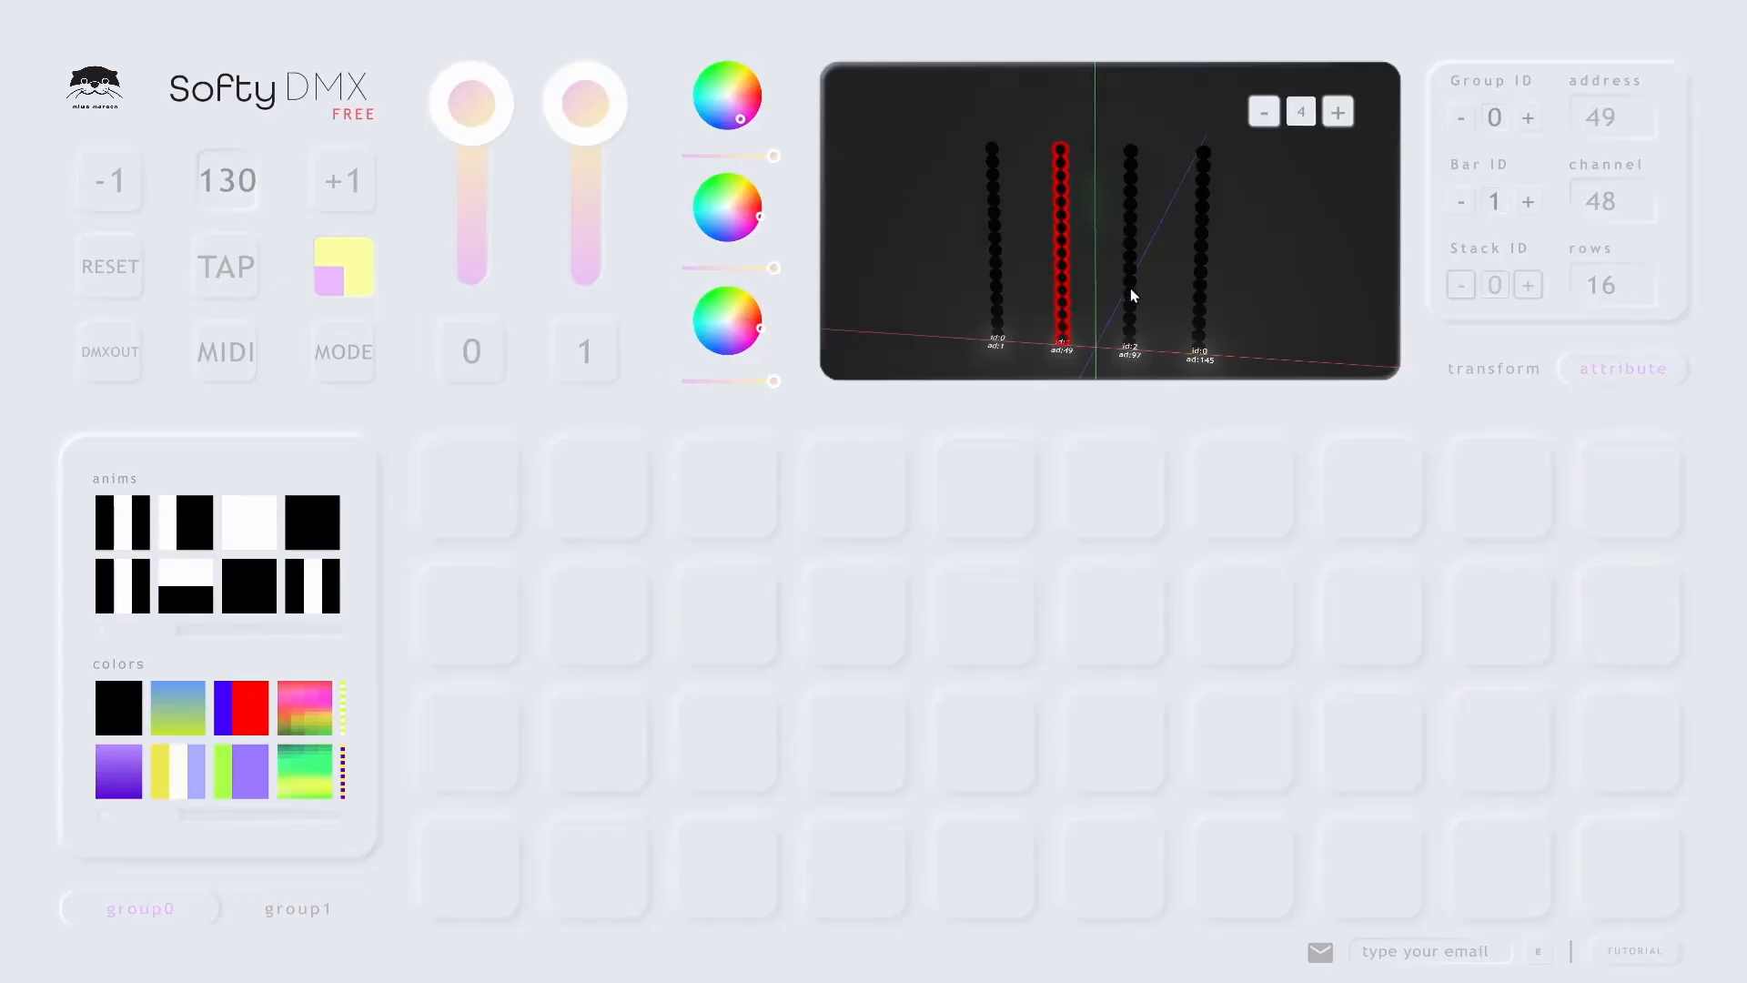
left_click(1132, 284)
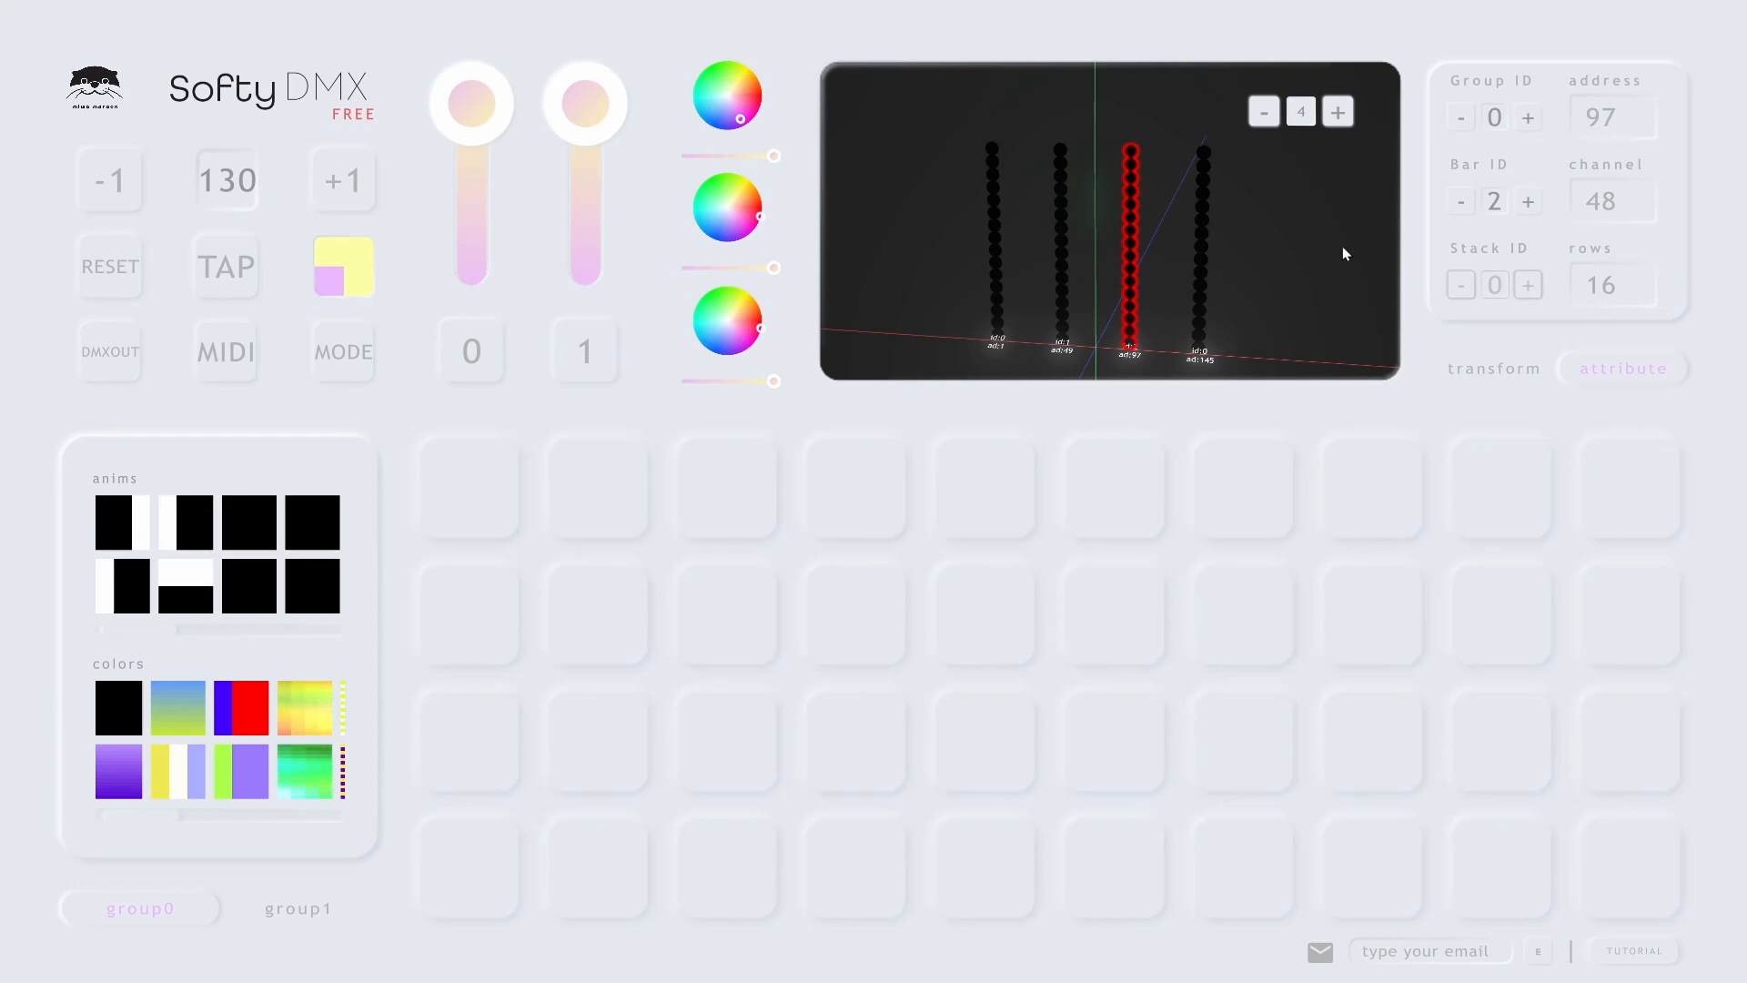
Set the fourth bar's Group ID to 0 and its Bar ID to 3.
left_click(1205, 276)
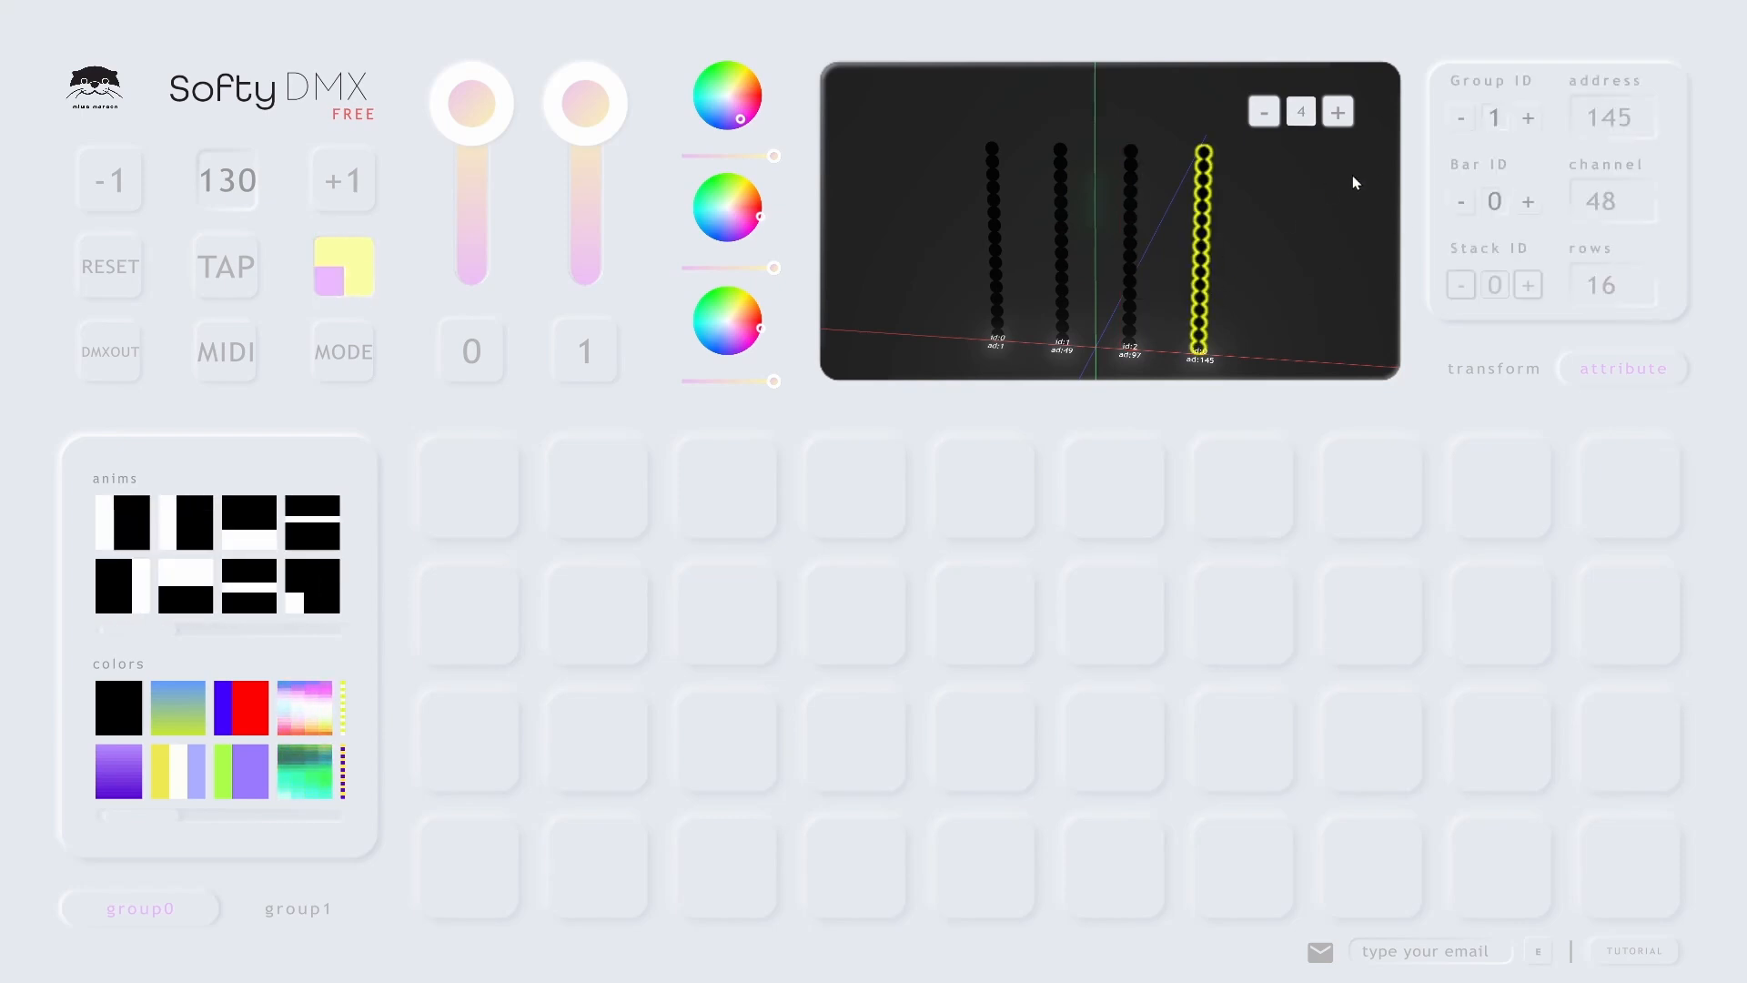
left_click(1461, 118)
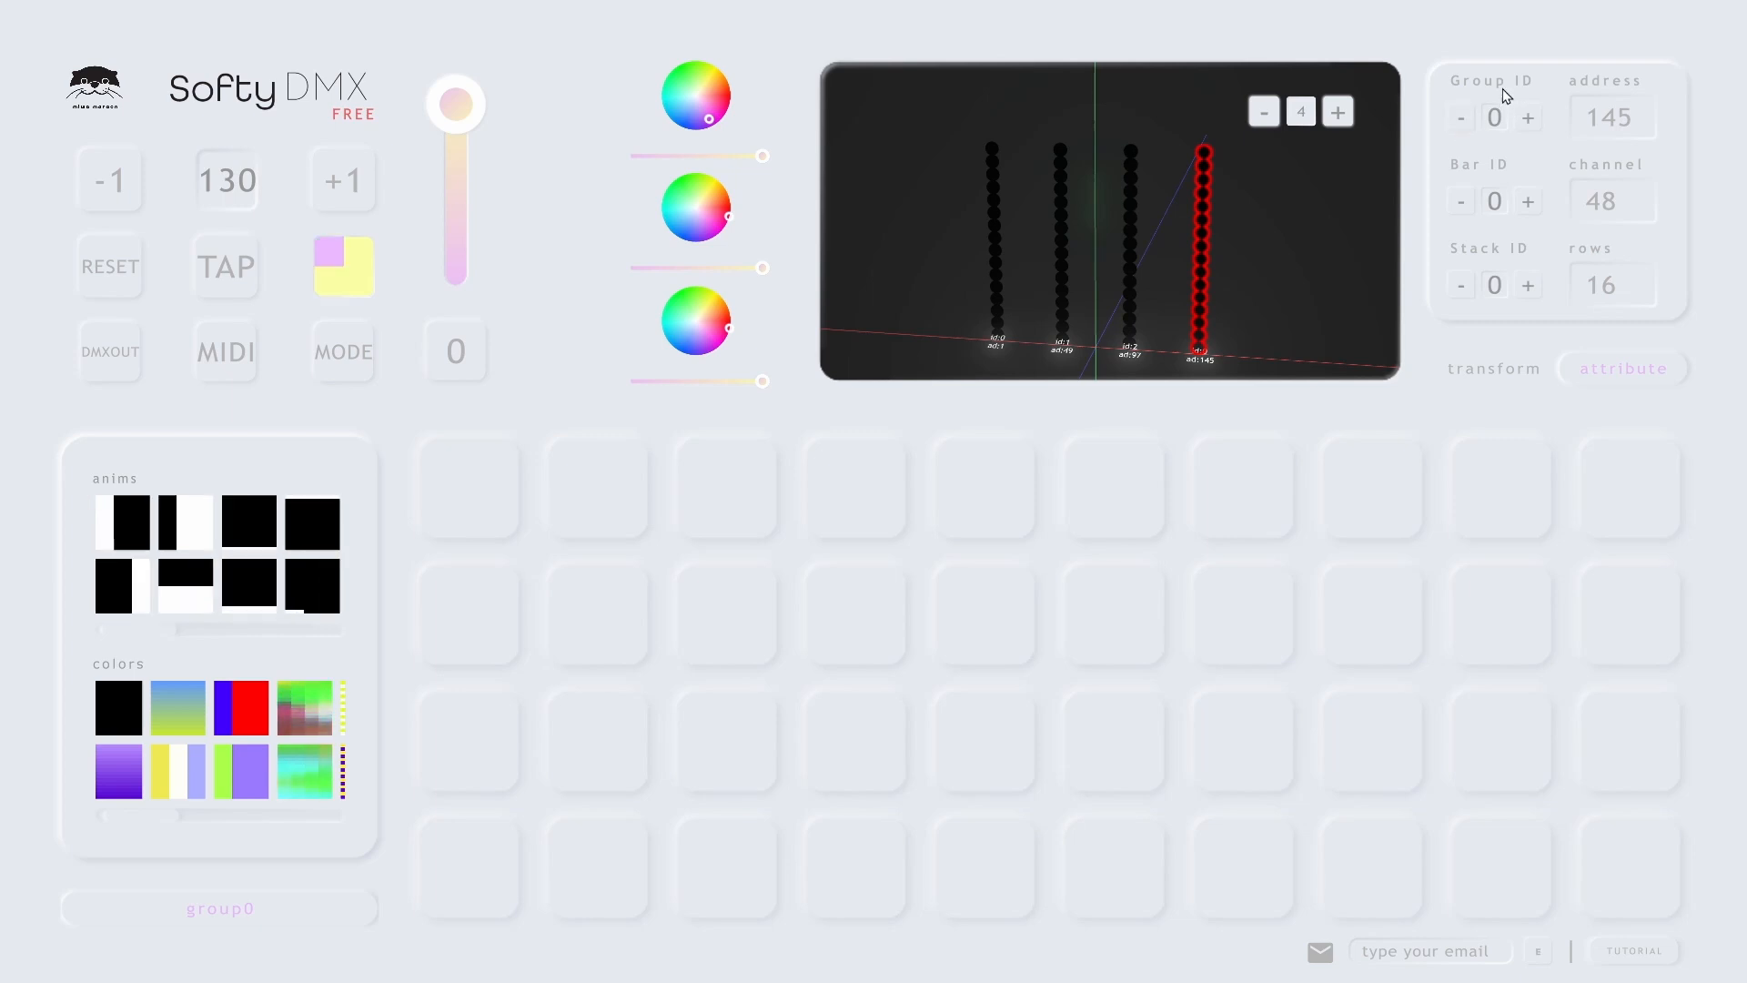
left_click(1527, 201)
left_click(1527, 201)
left_click(1528, 201)
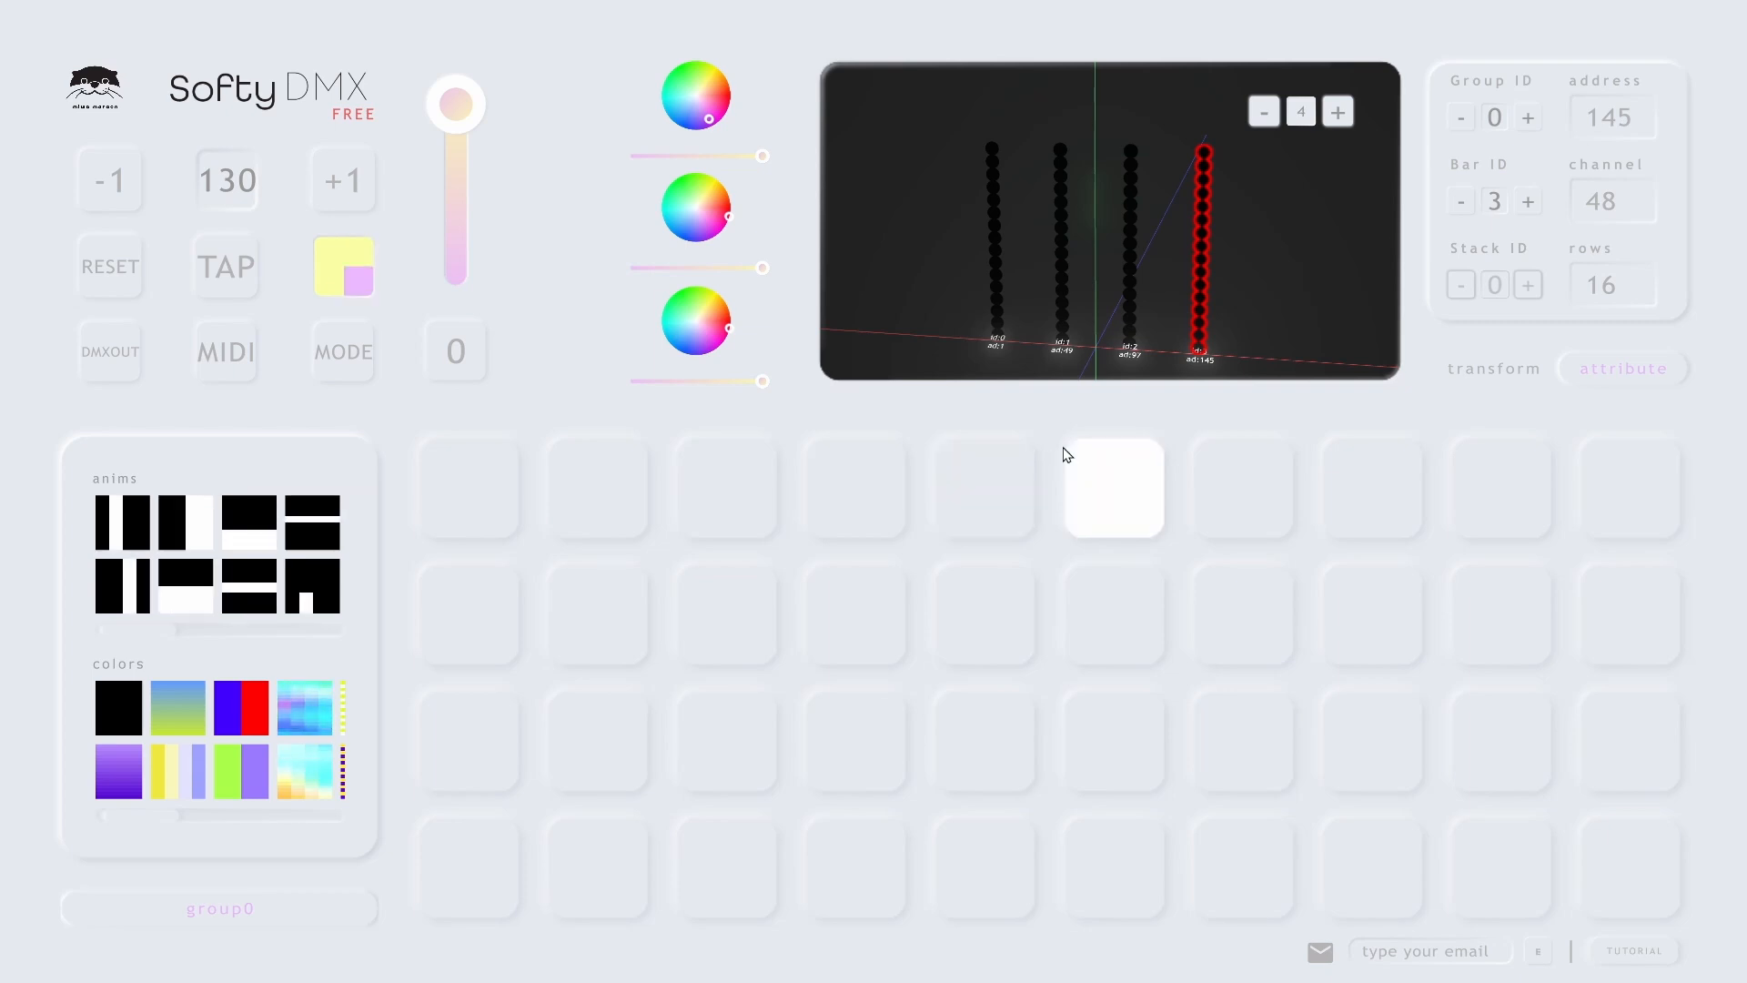
Open SoftyDMX's DMX output settings and set the interface to Art-Net and the universe to 1.
left_click(103, 366)
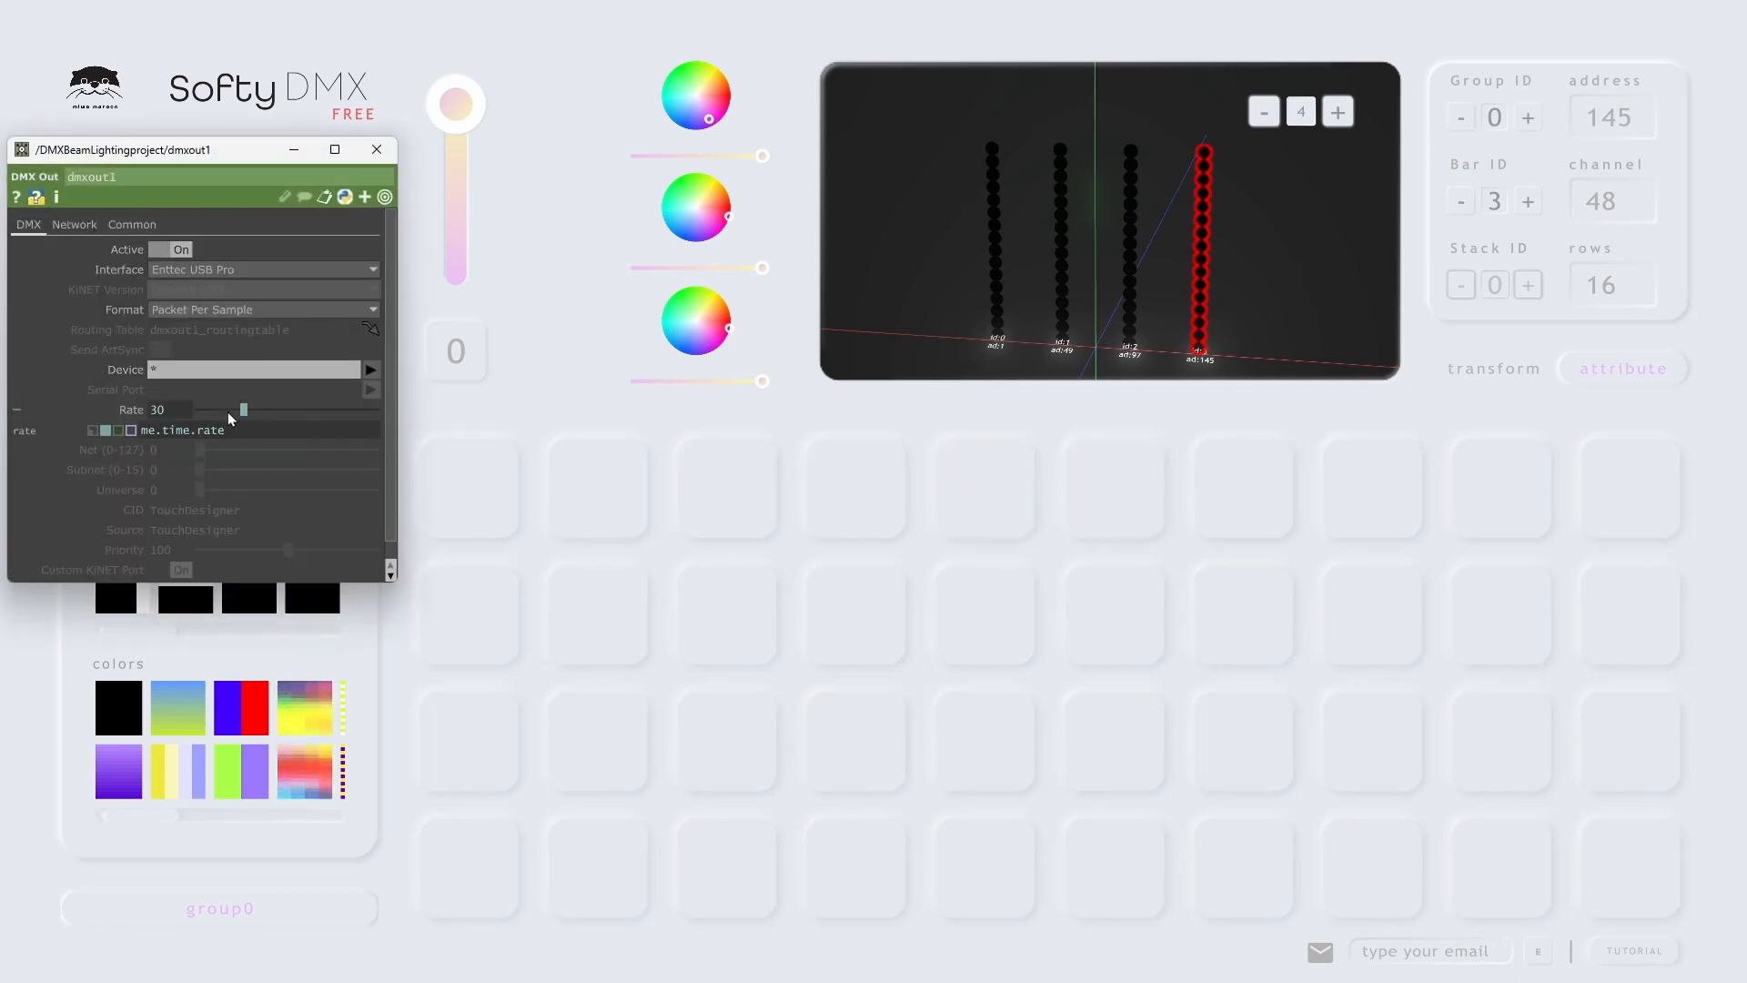
left_click(184, 267)
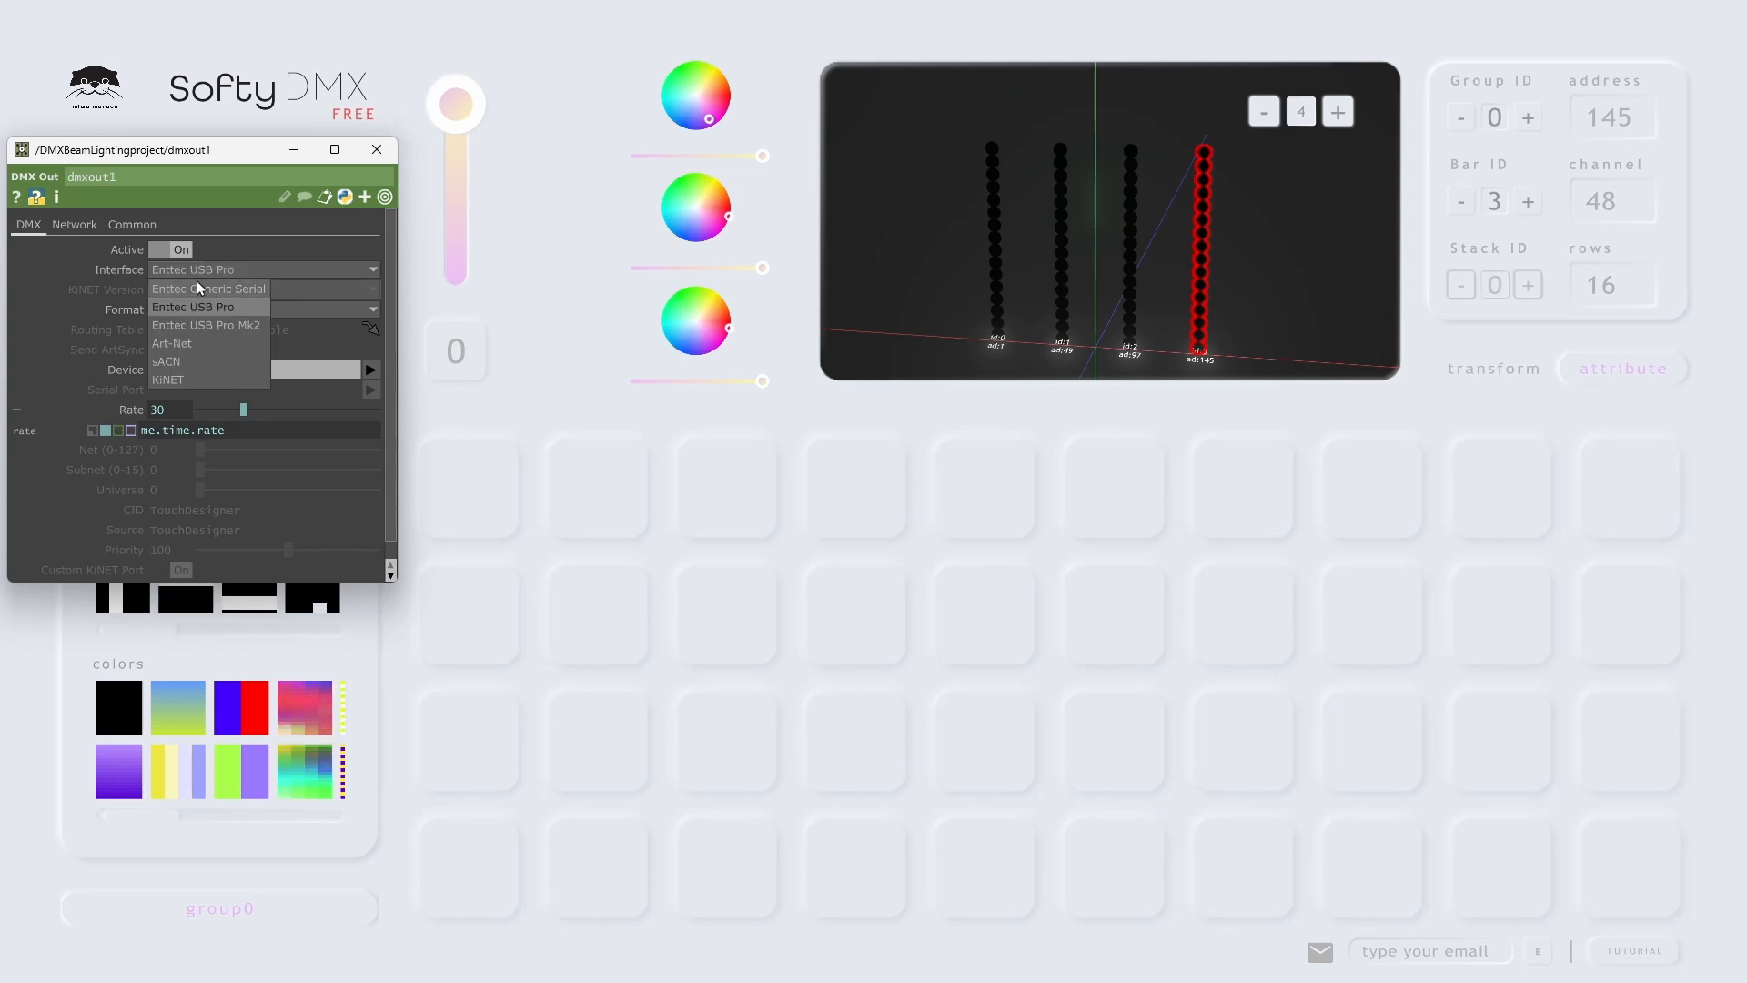
left_click(189, 342)
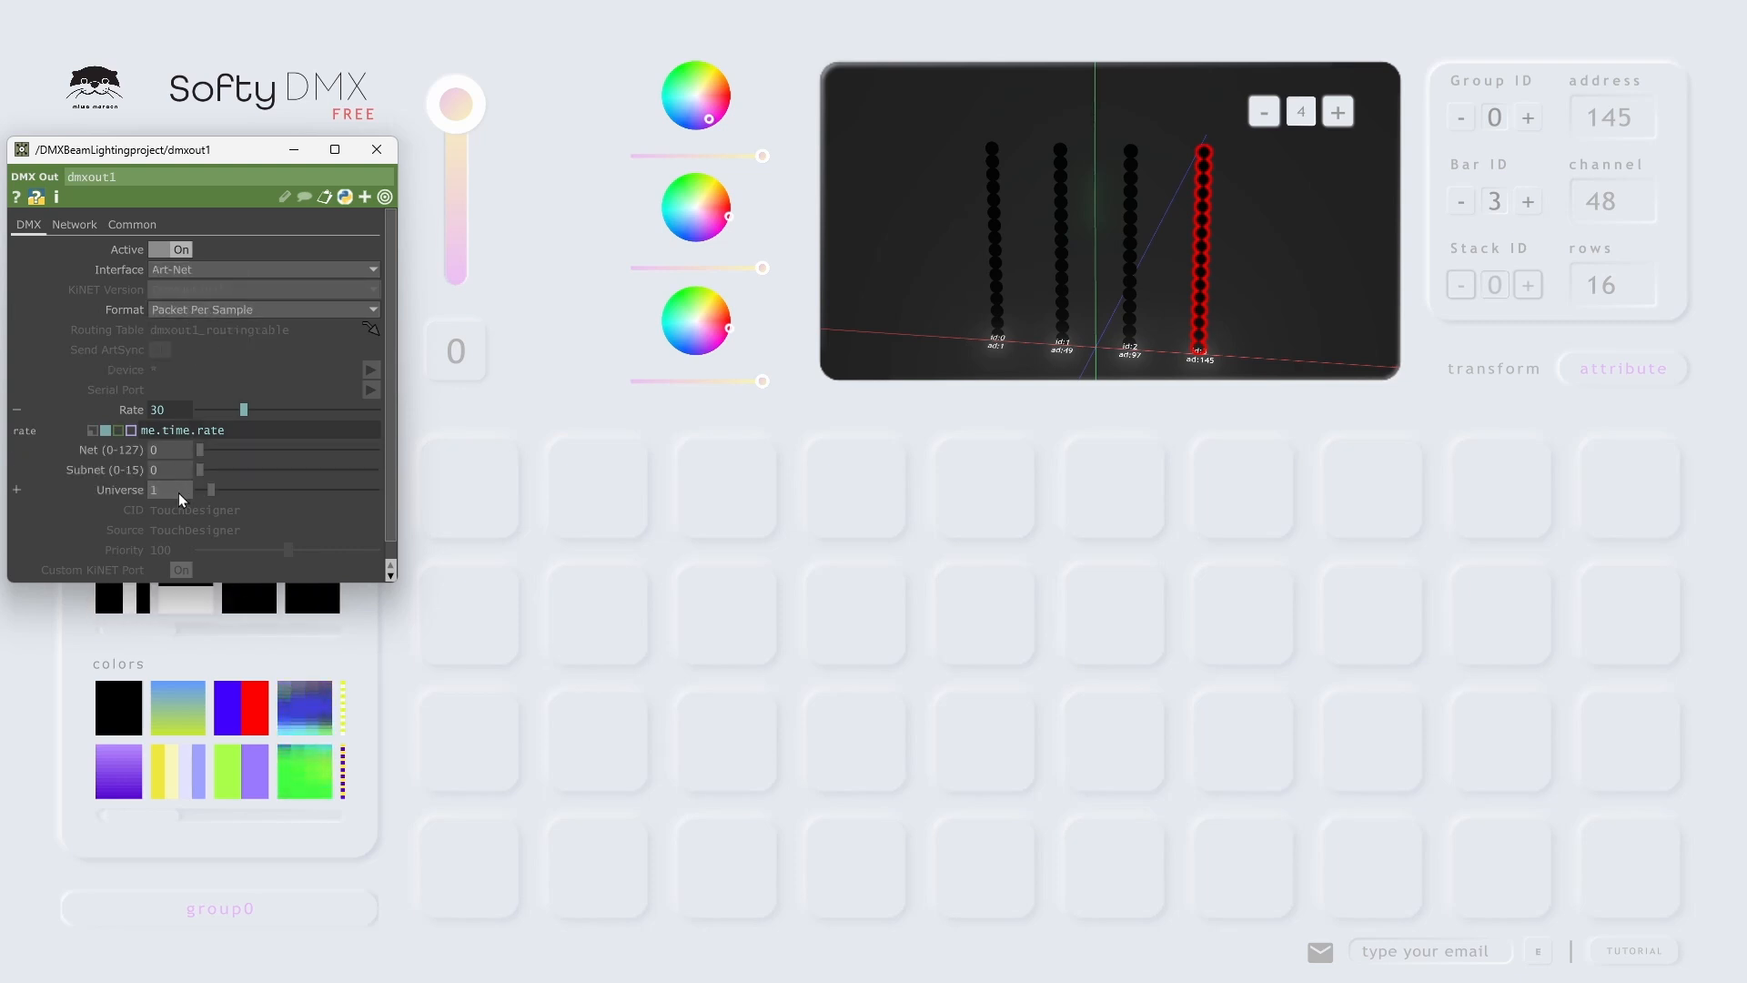
Set the DMX output's network address to 127.0.0.1 and close the output settings.
left_click(74, 227)
left_click(210, 269)
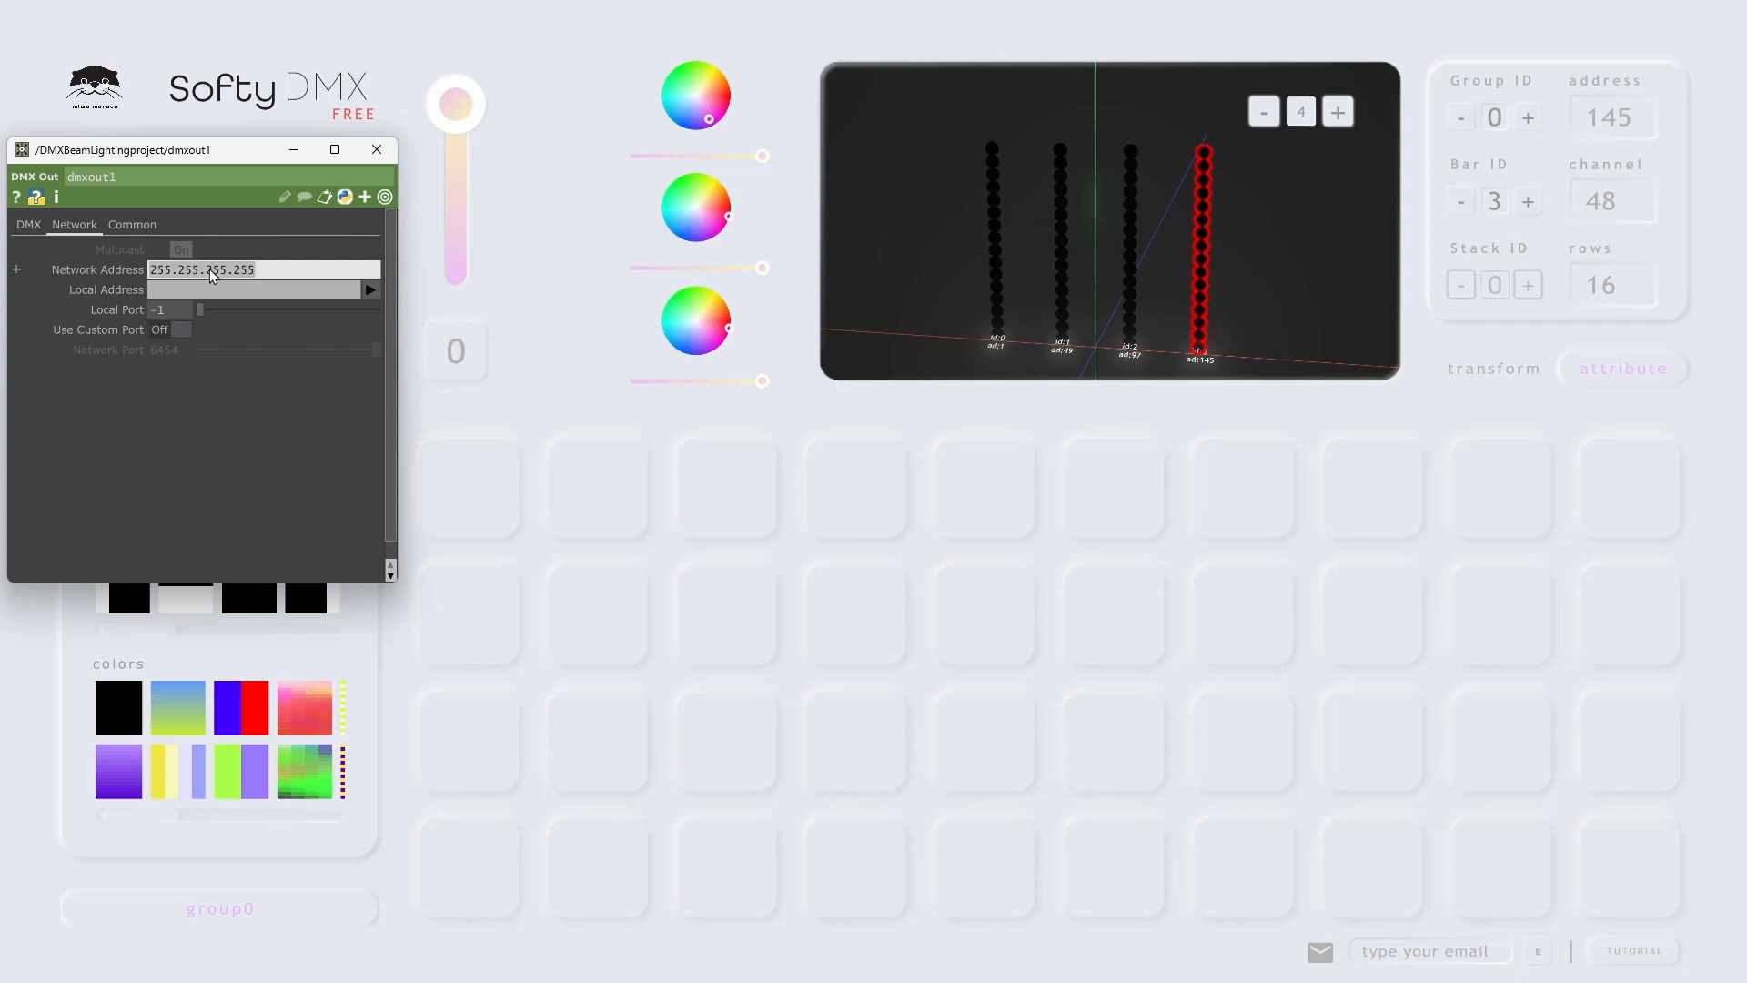
type("127.0.")
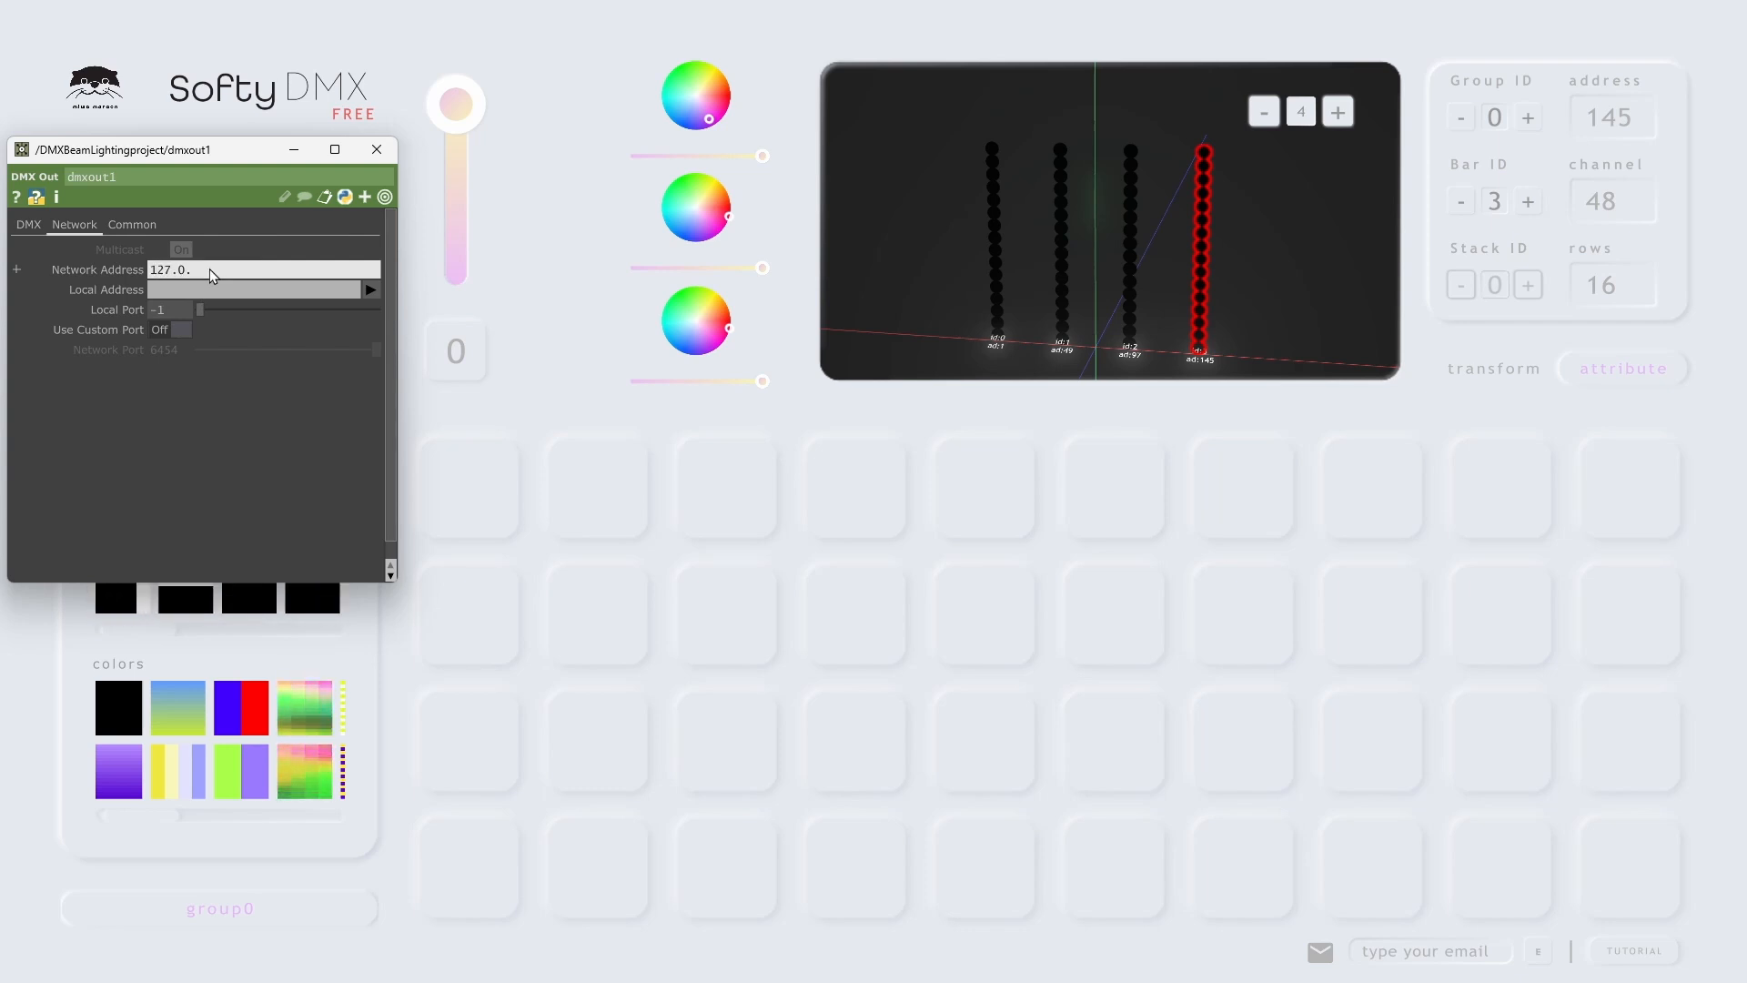
type("0.1")
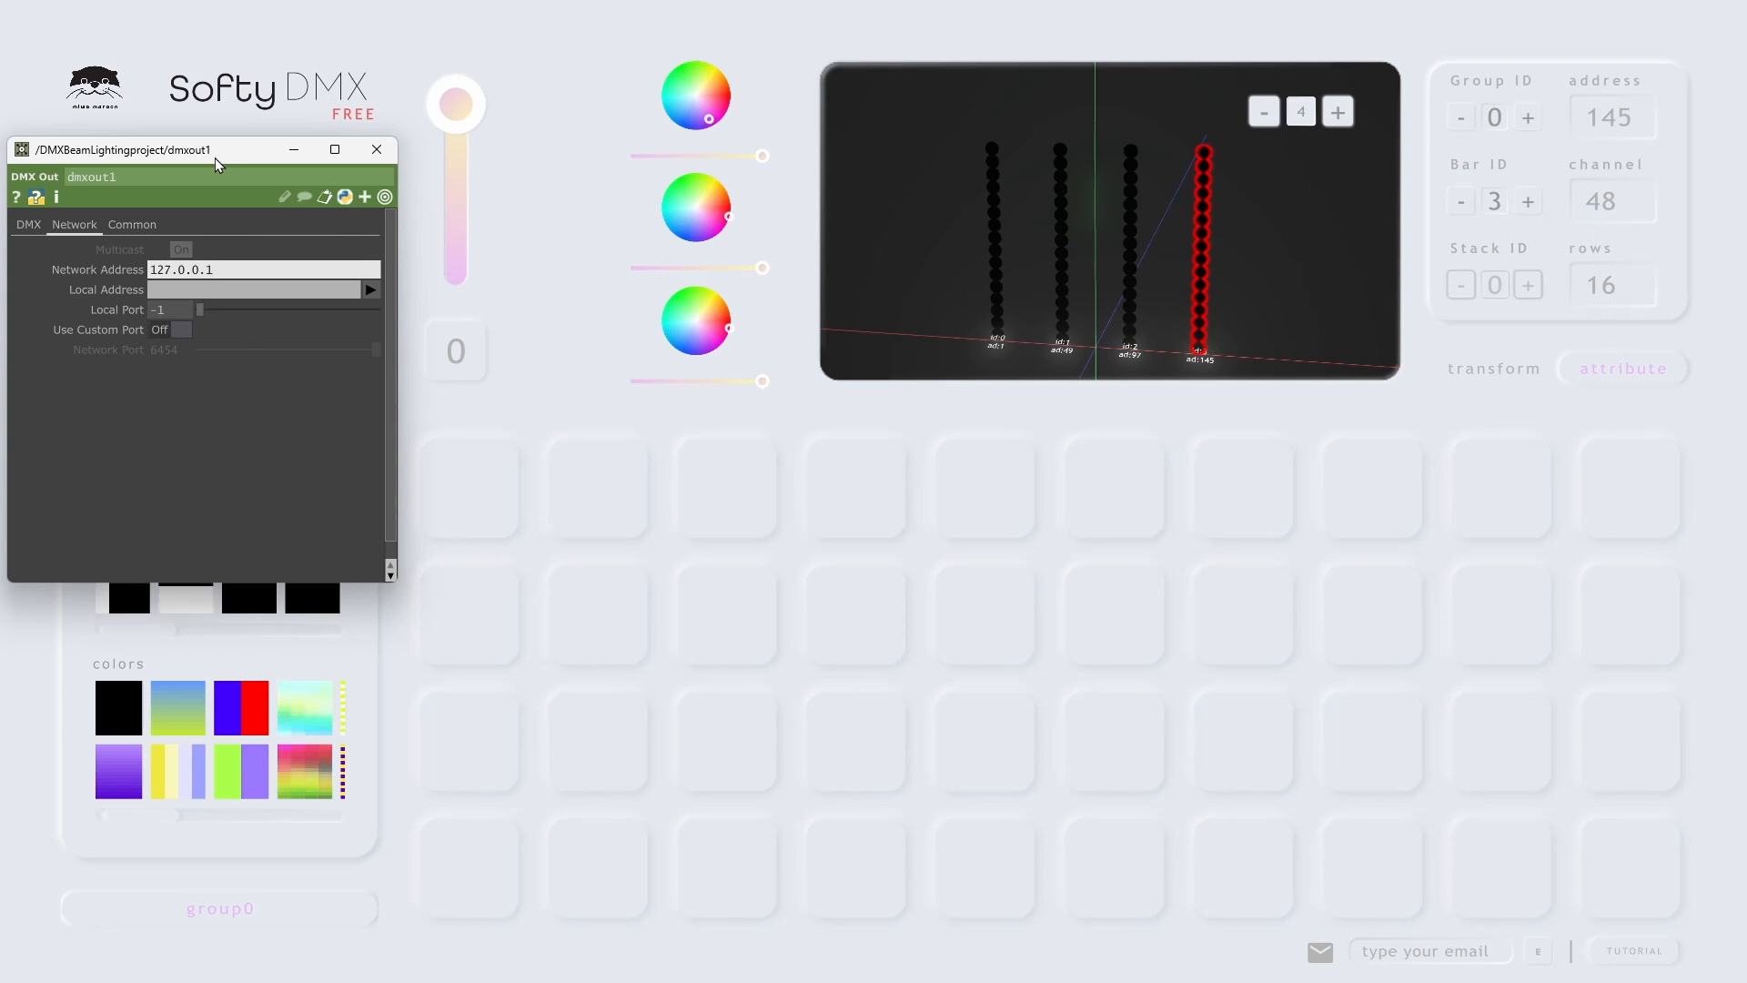
left_click(377, 149)
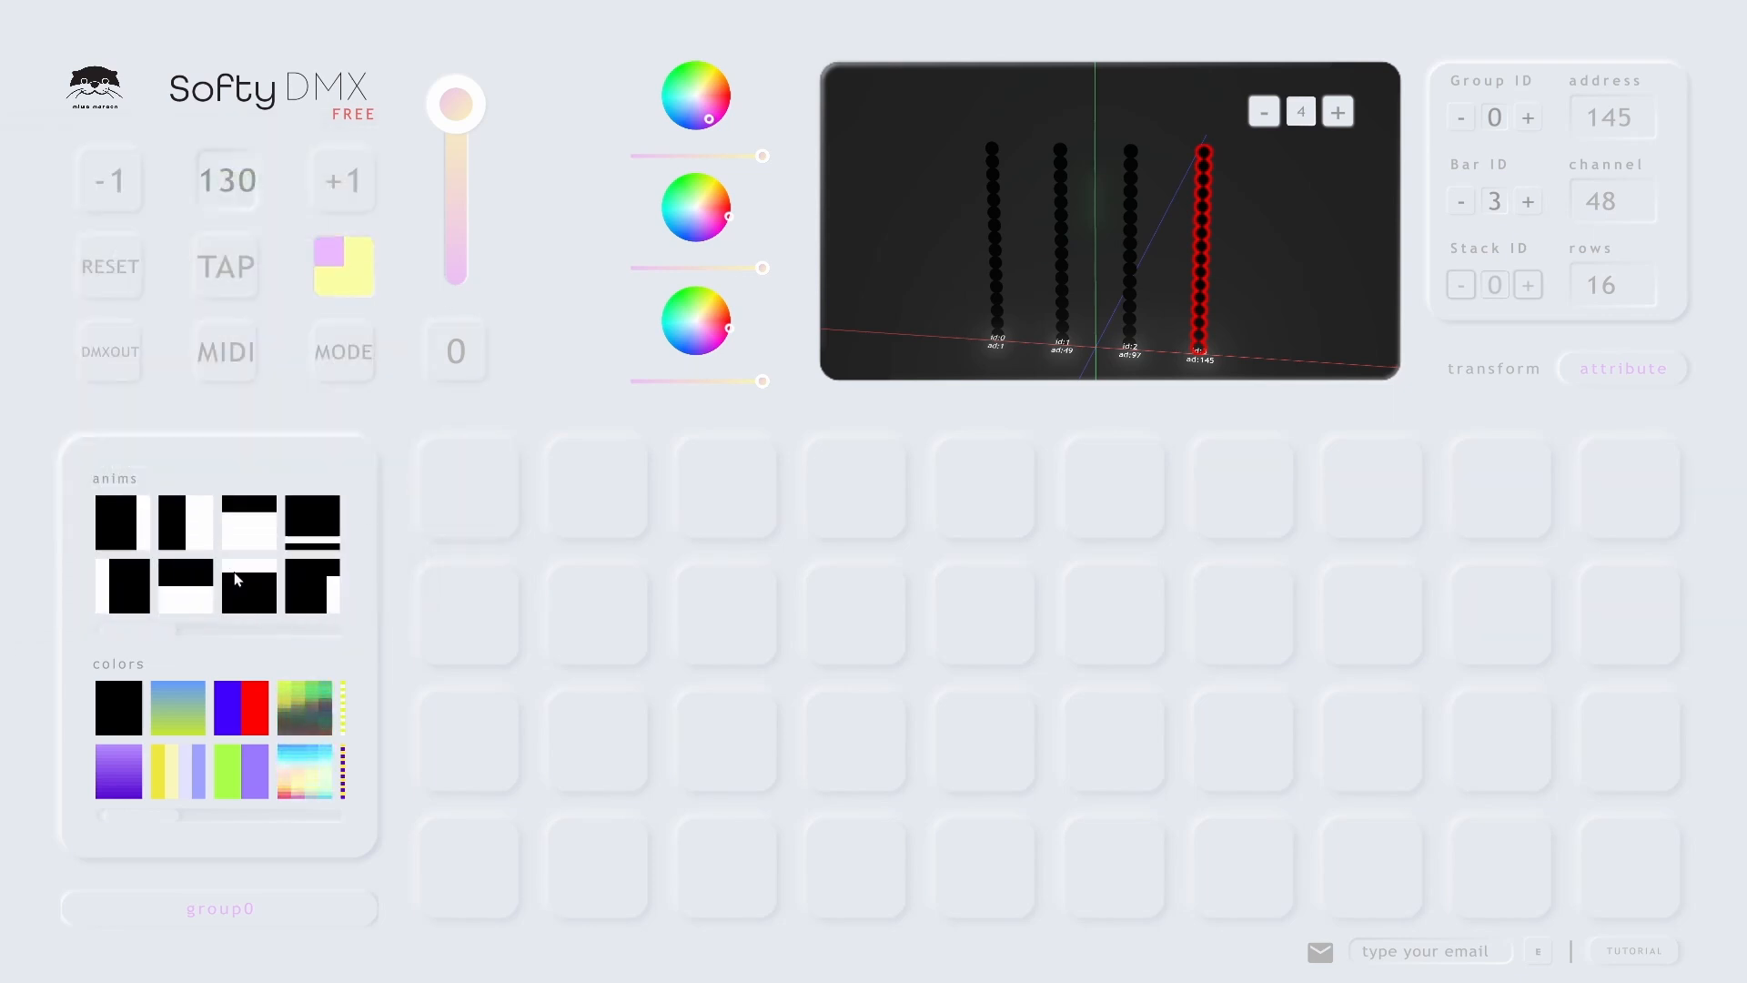
Place the first vertical-sweep animation on the top row's third pad and the blue-to-green gradient on the pad below it.
left_click_drag(132, 544, 728, 505)
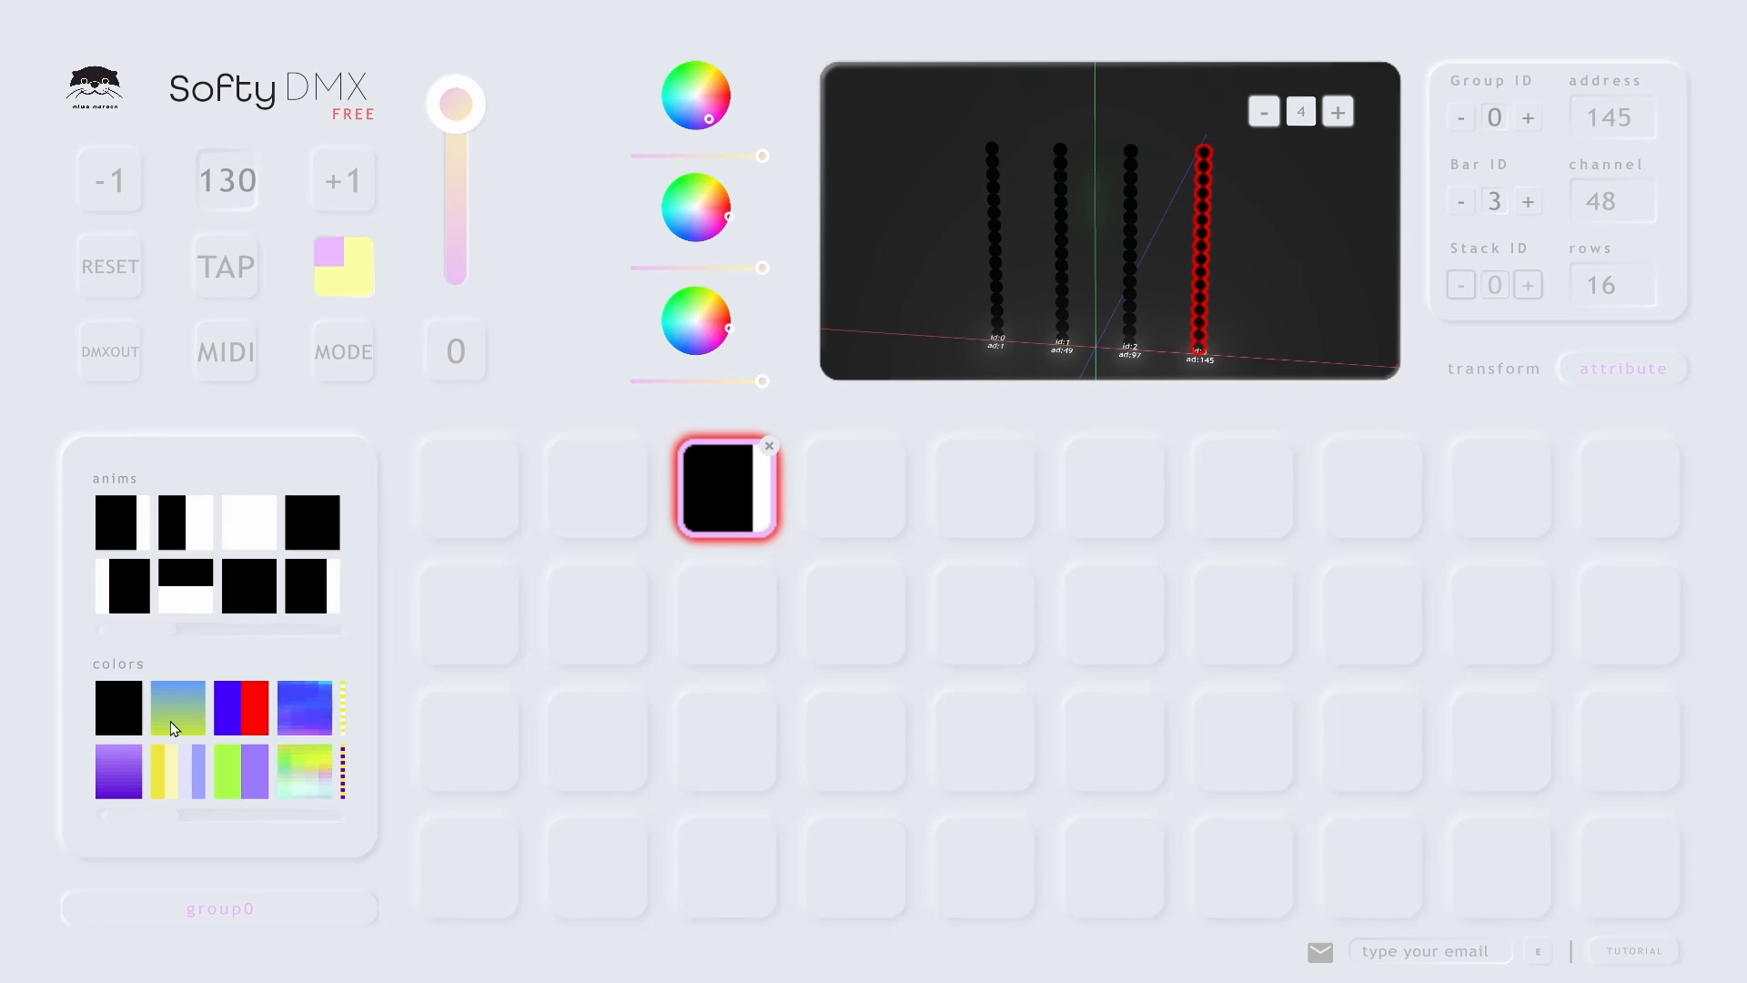
left_click_drag(171, 713, 727, 614)
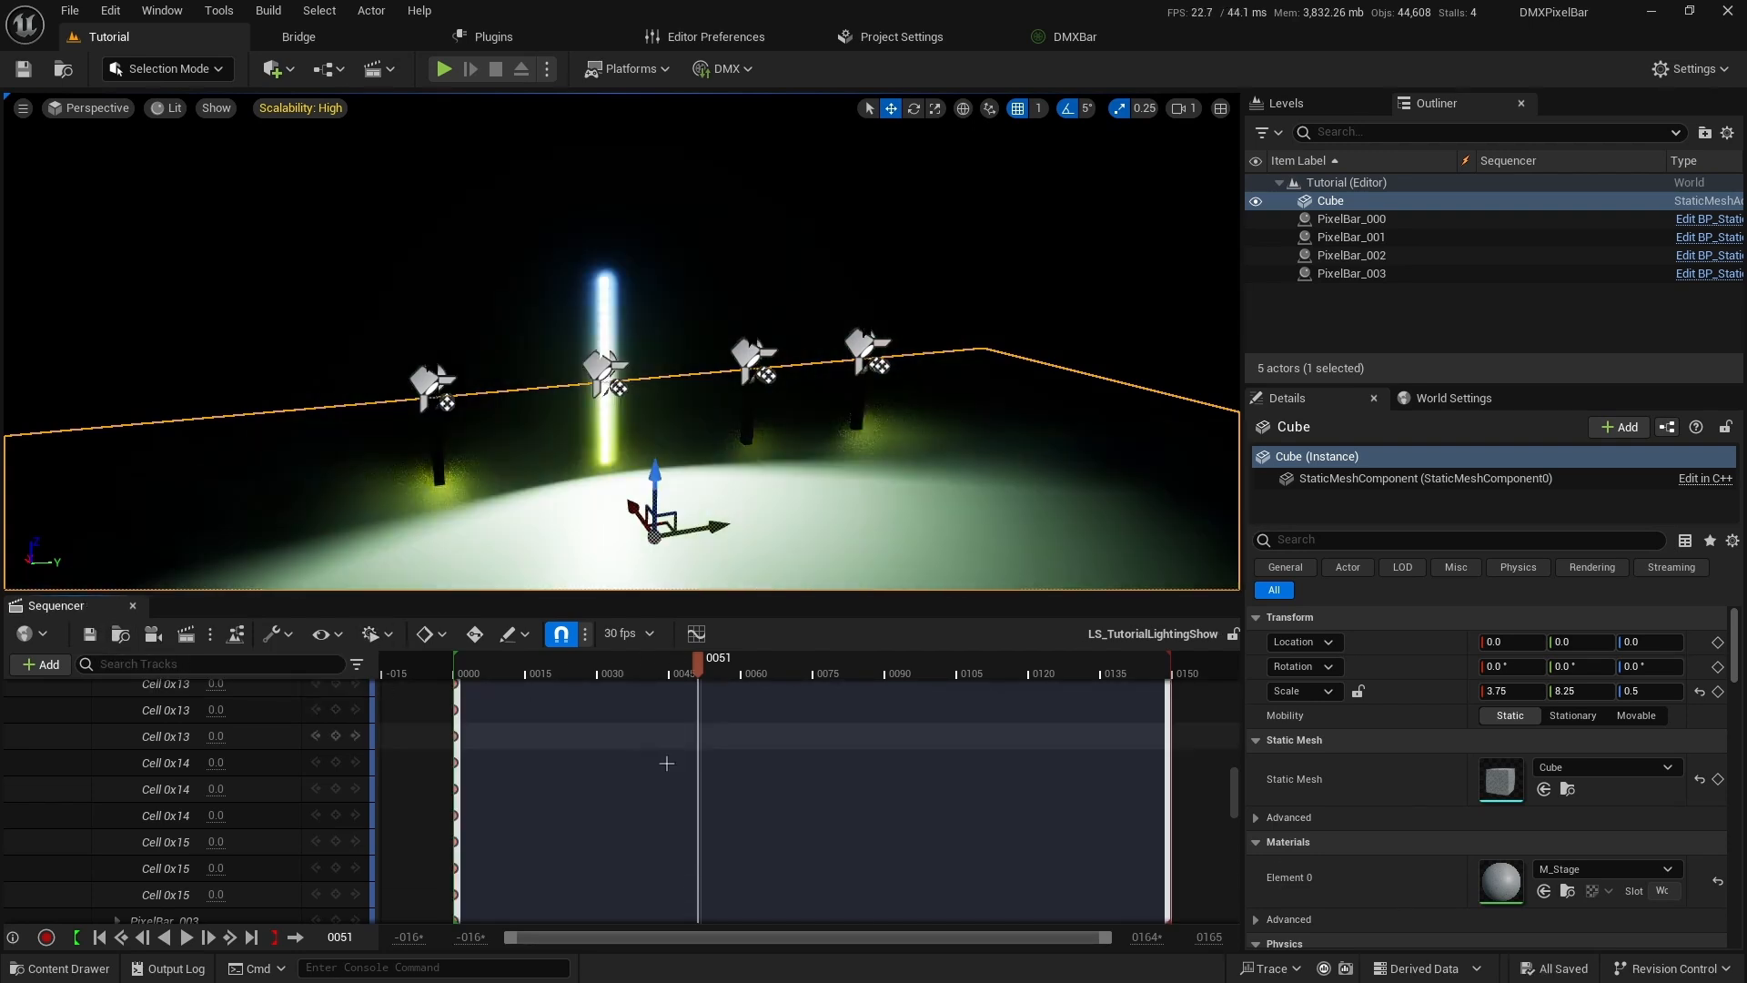
Switch to Unreal Editor, close the Sequencer, and reopen the Tutorial level from the Maps folder.
scroll(663, 777, "up", 9)
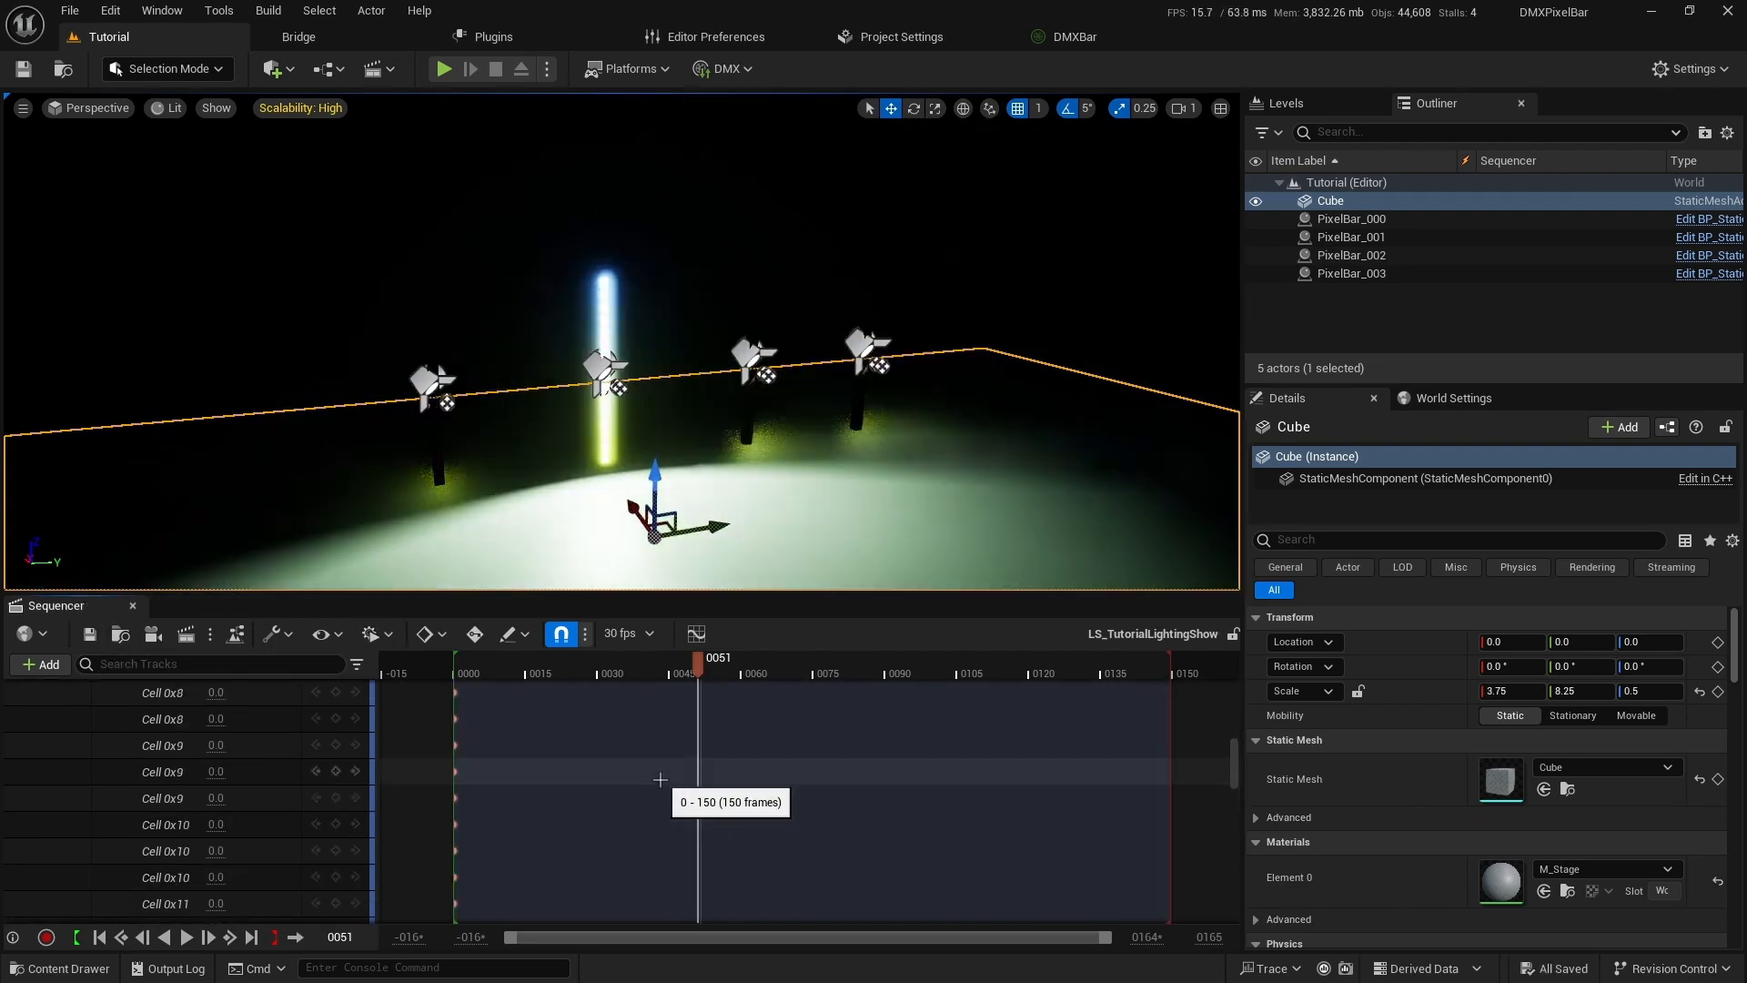
scroll(663, 779, "up", 10)
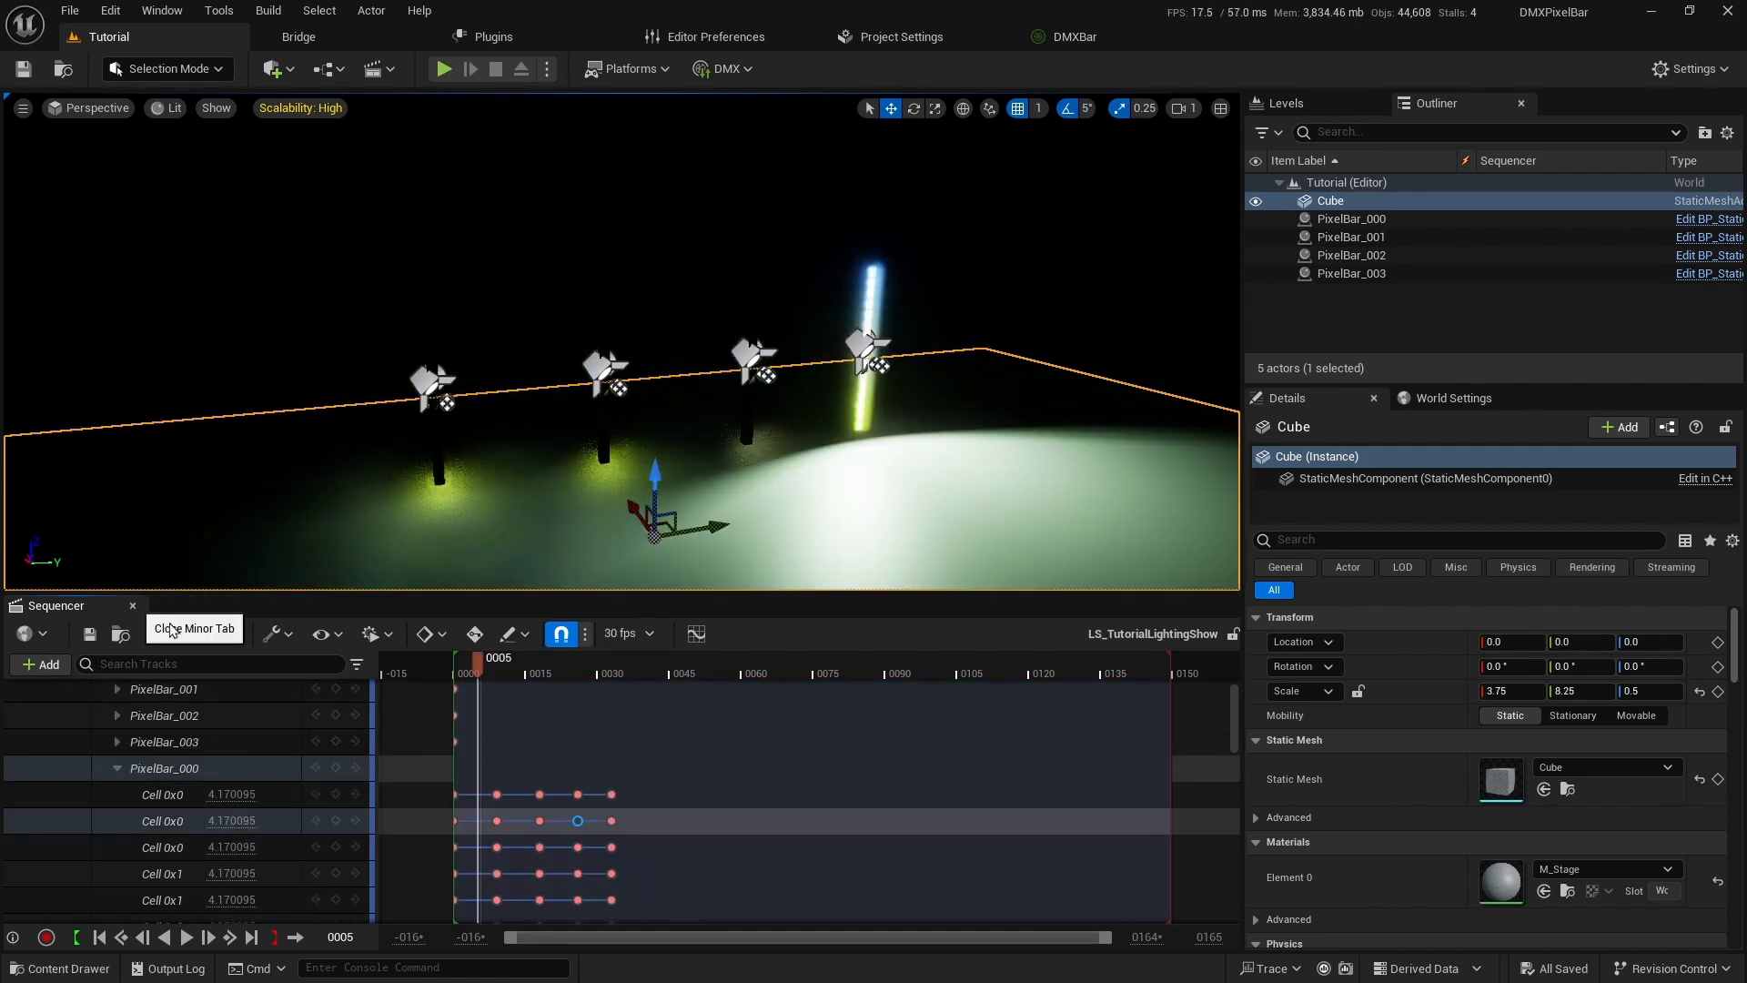
left_click(133, 605)
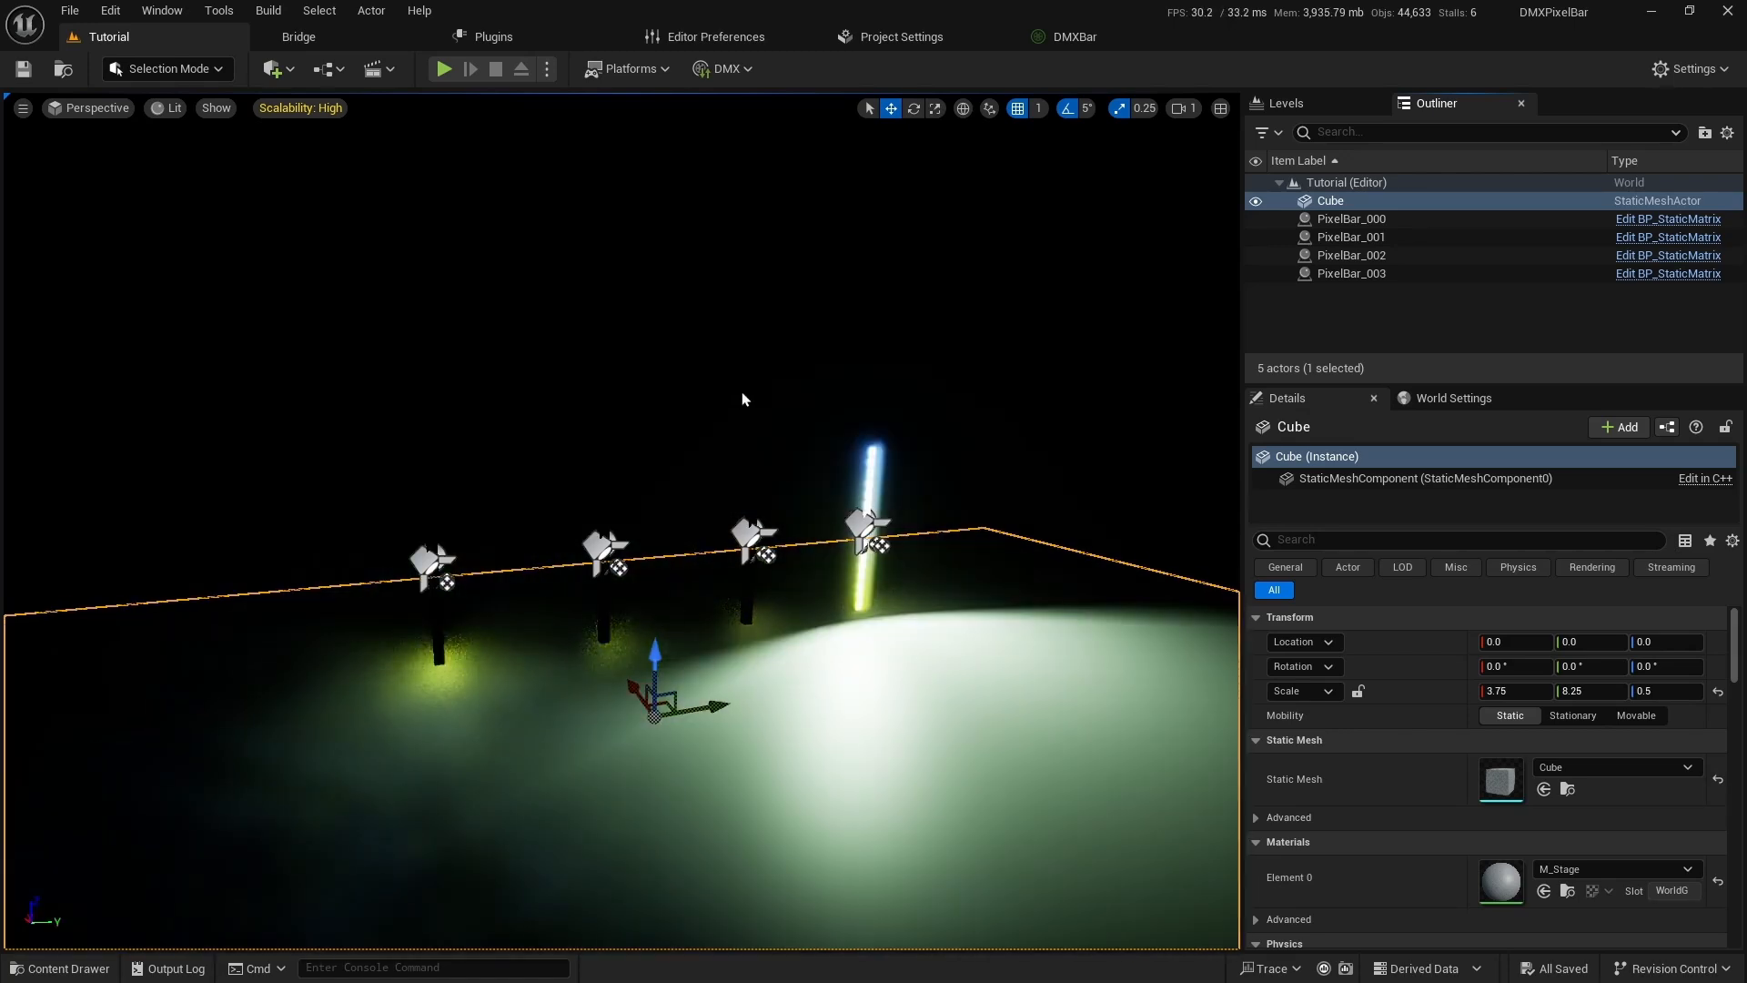
key("ctrl+space")
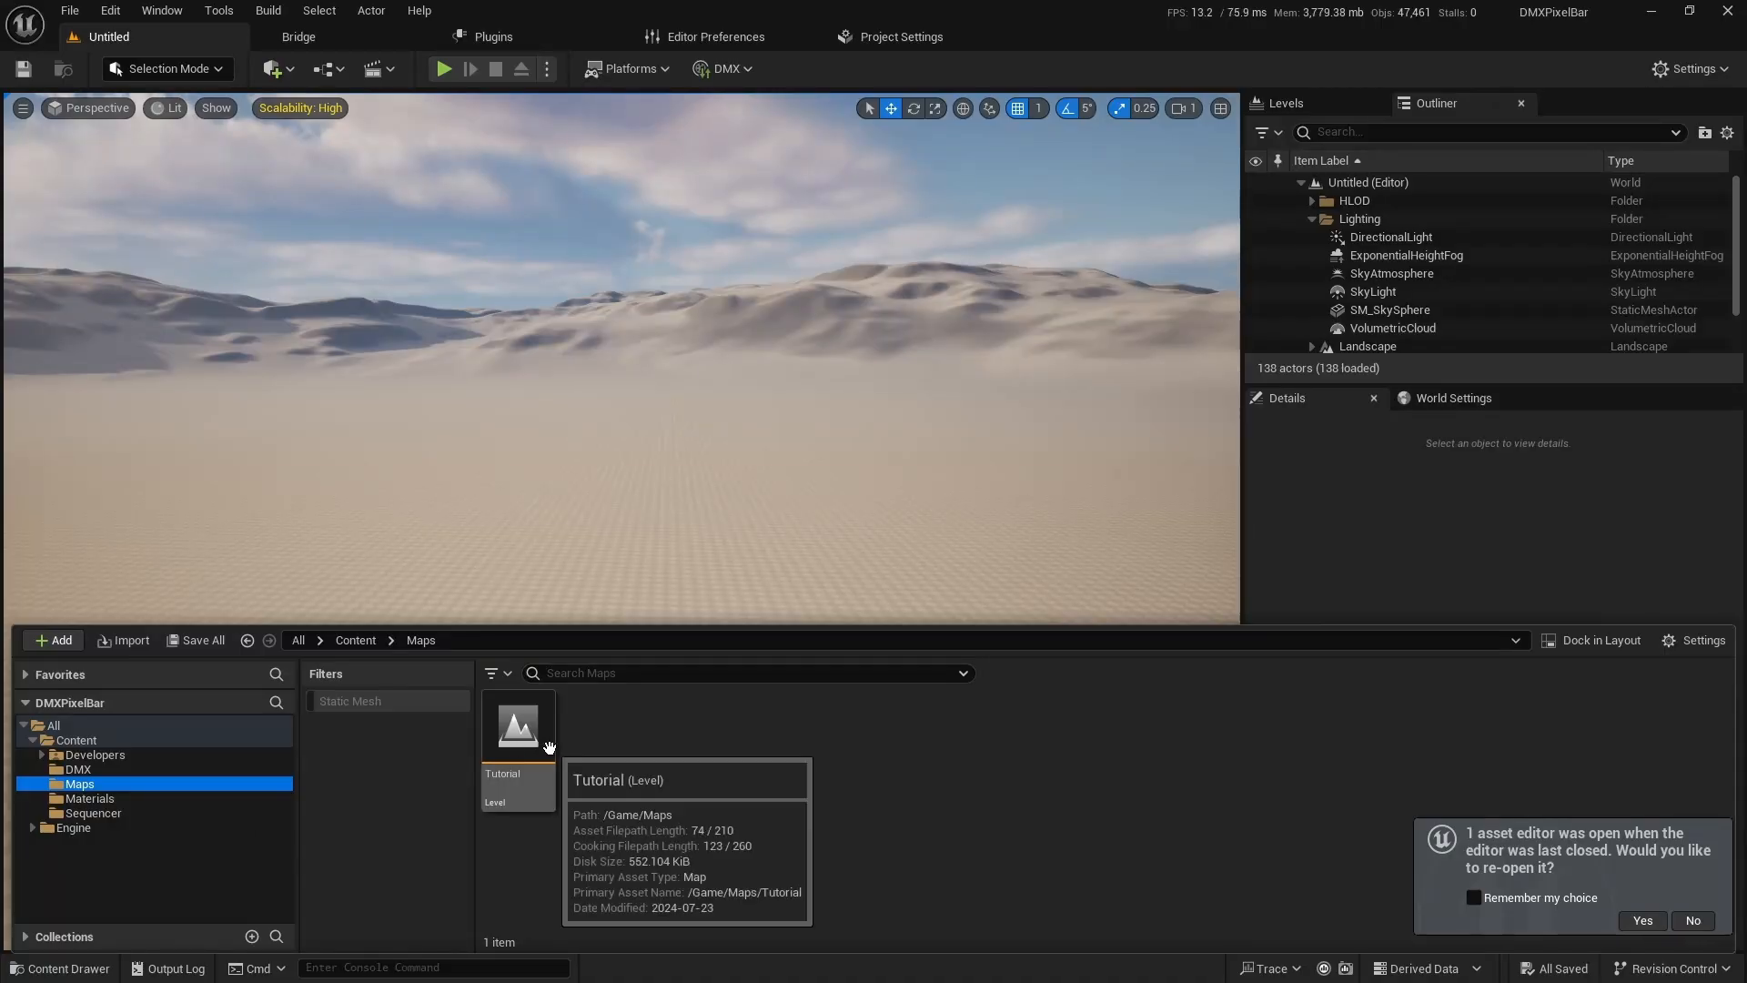
double_click(545, 744)
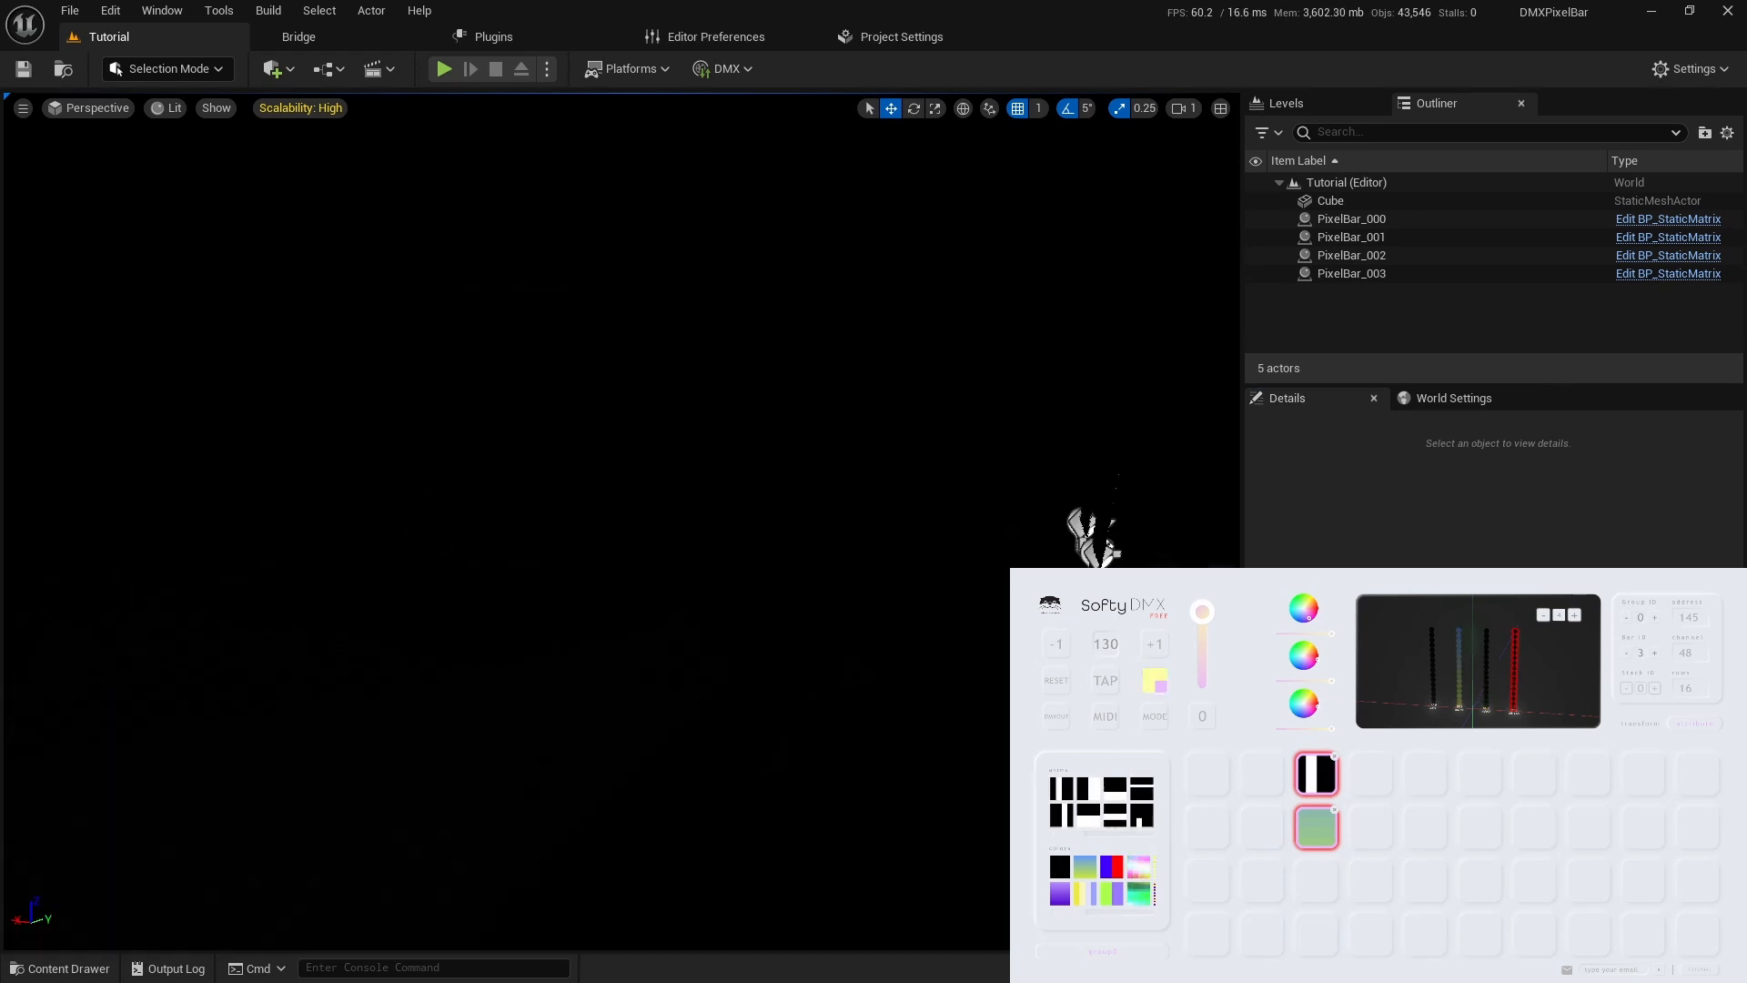
Rotate PixelBar_003 to 180 degrees about Z.
right_click_drag(364, 659, 670, 581)
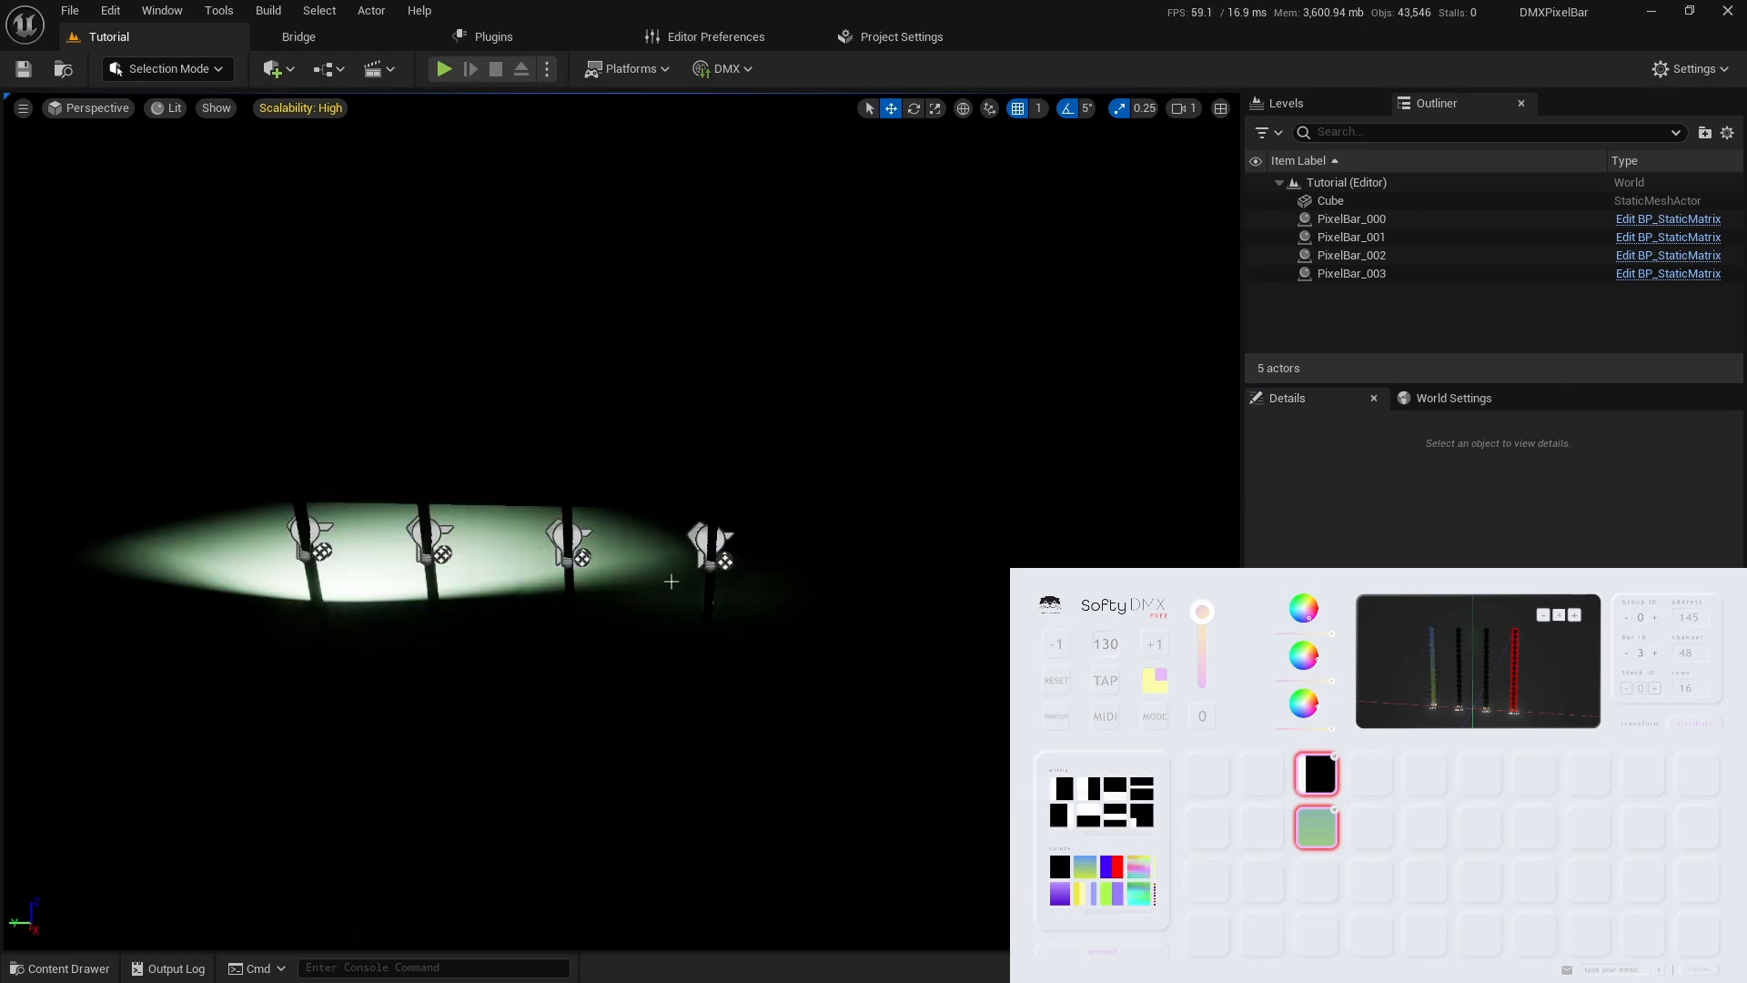
left_click(708, 546)
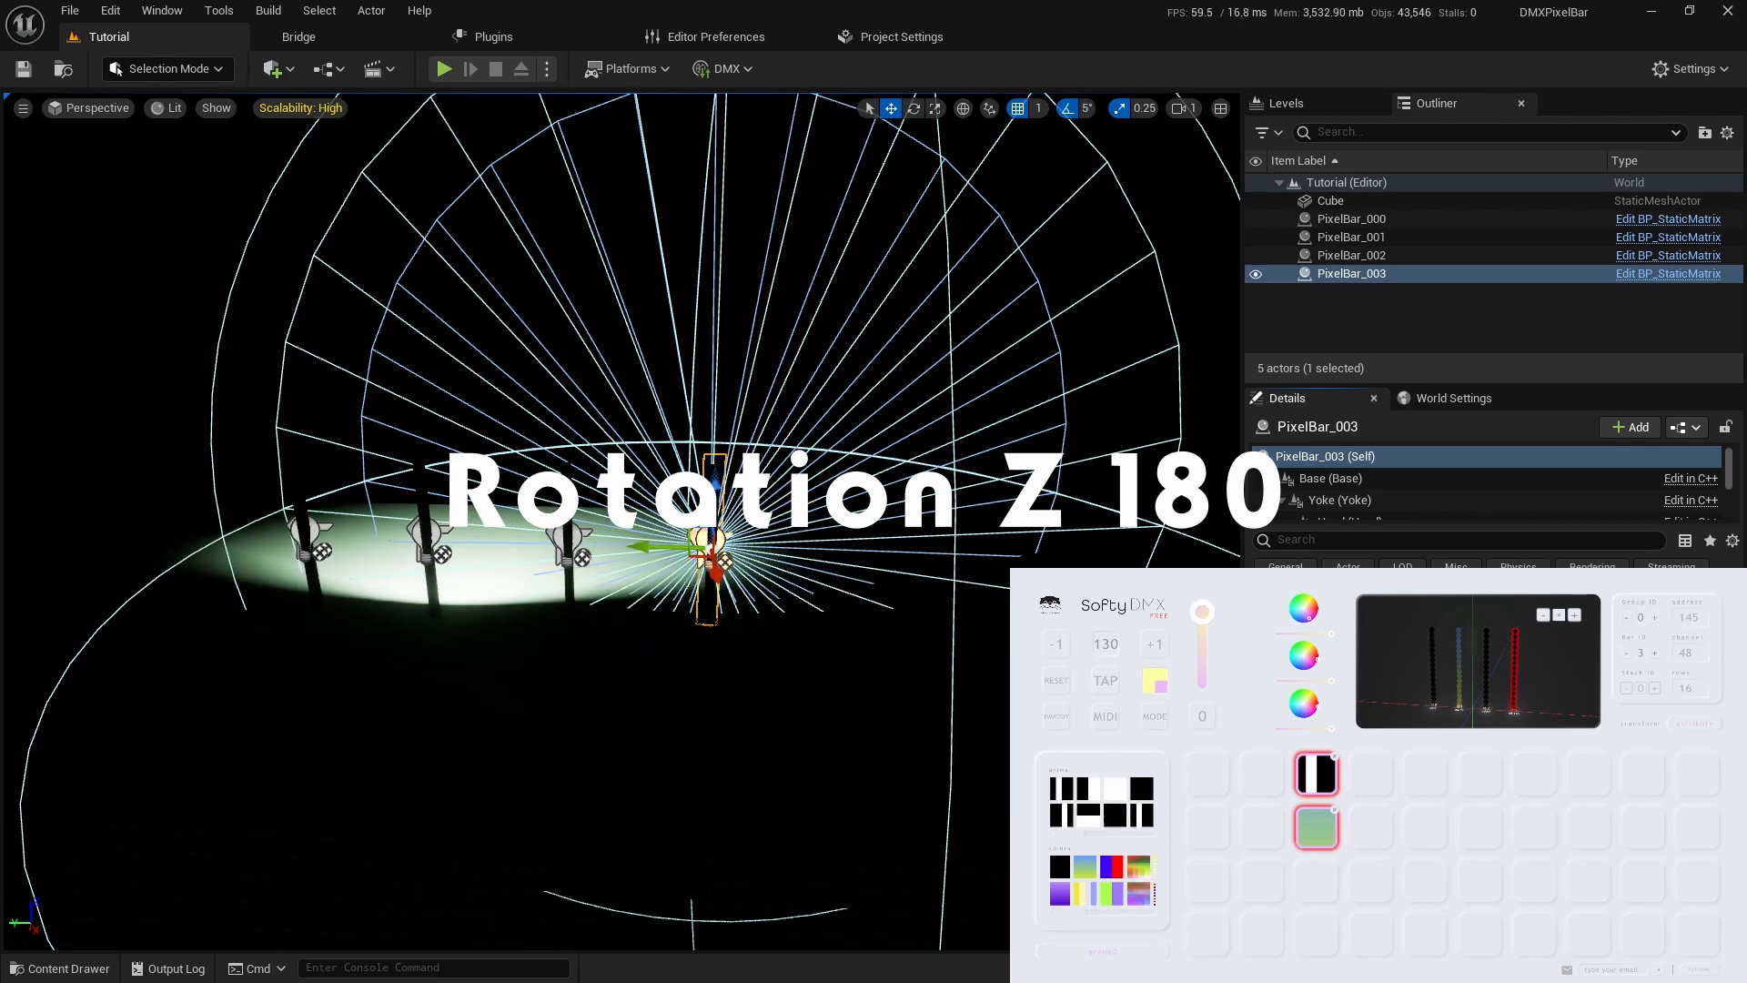
type("180")
key("Return")
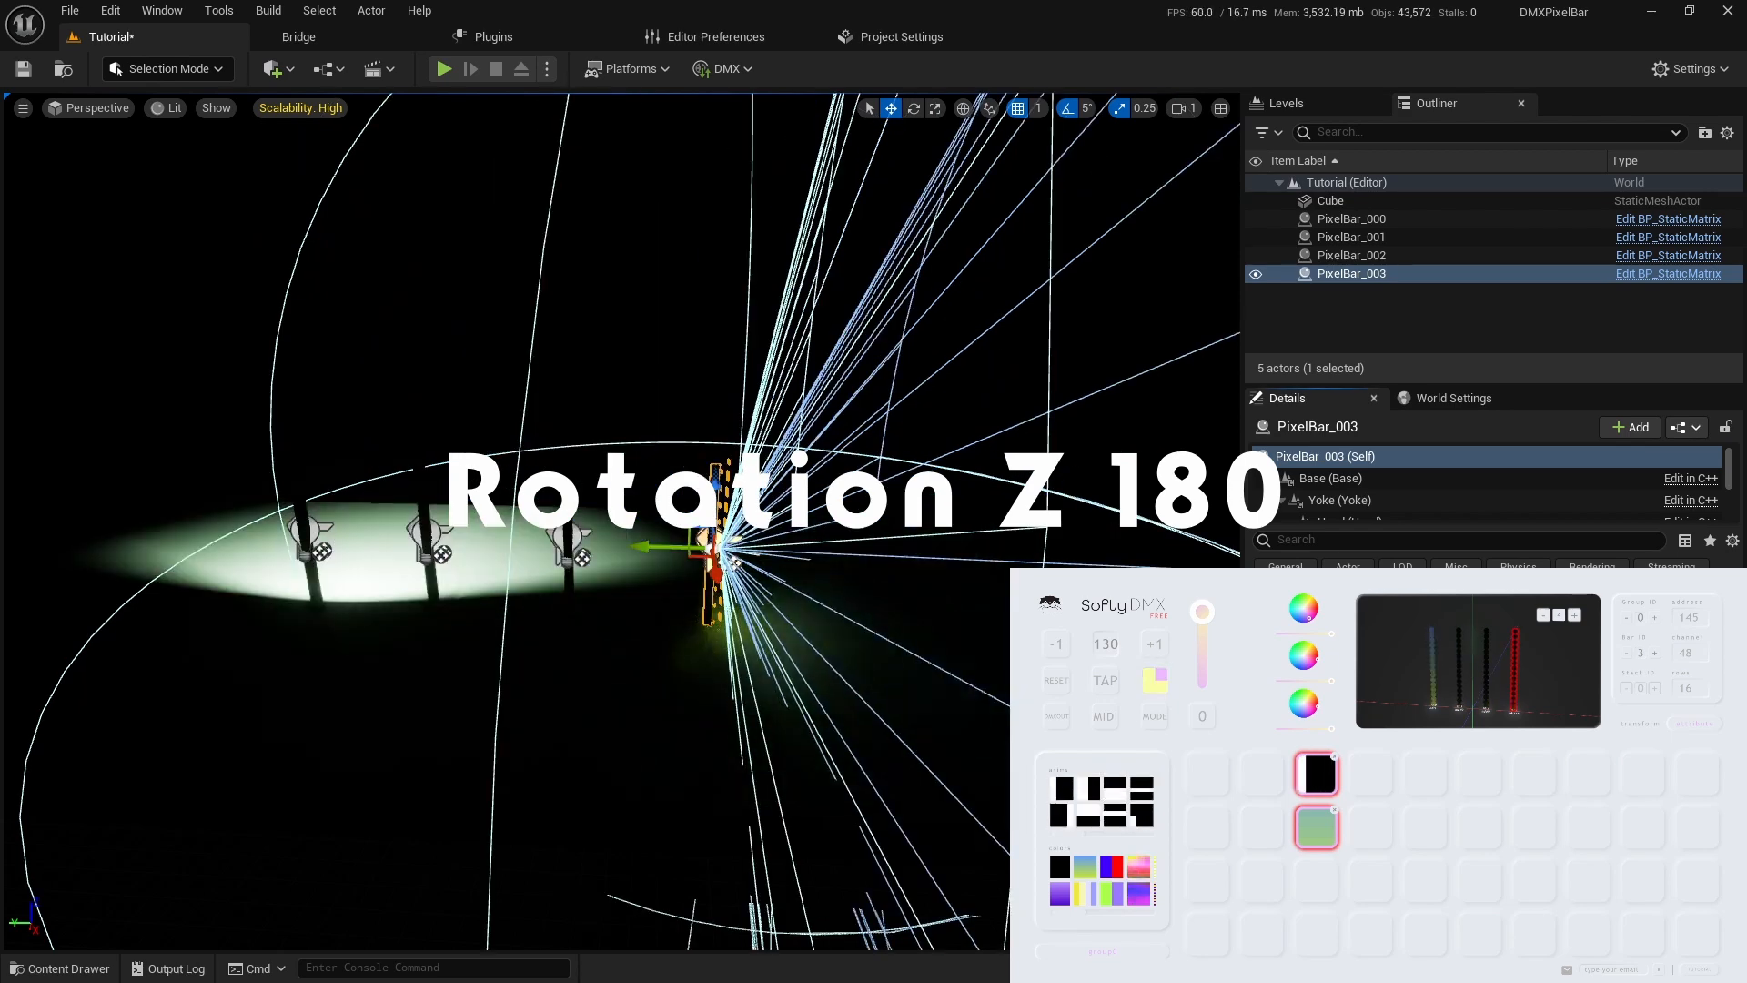
type("180")
key("Return")
Set the Z rotation of PixelBar_000, PixelBar_001 and PixelBar_002 together to 180 degrees.
left_click(1448, 219)
left_click(1457, 257, "shift")
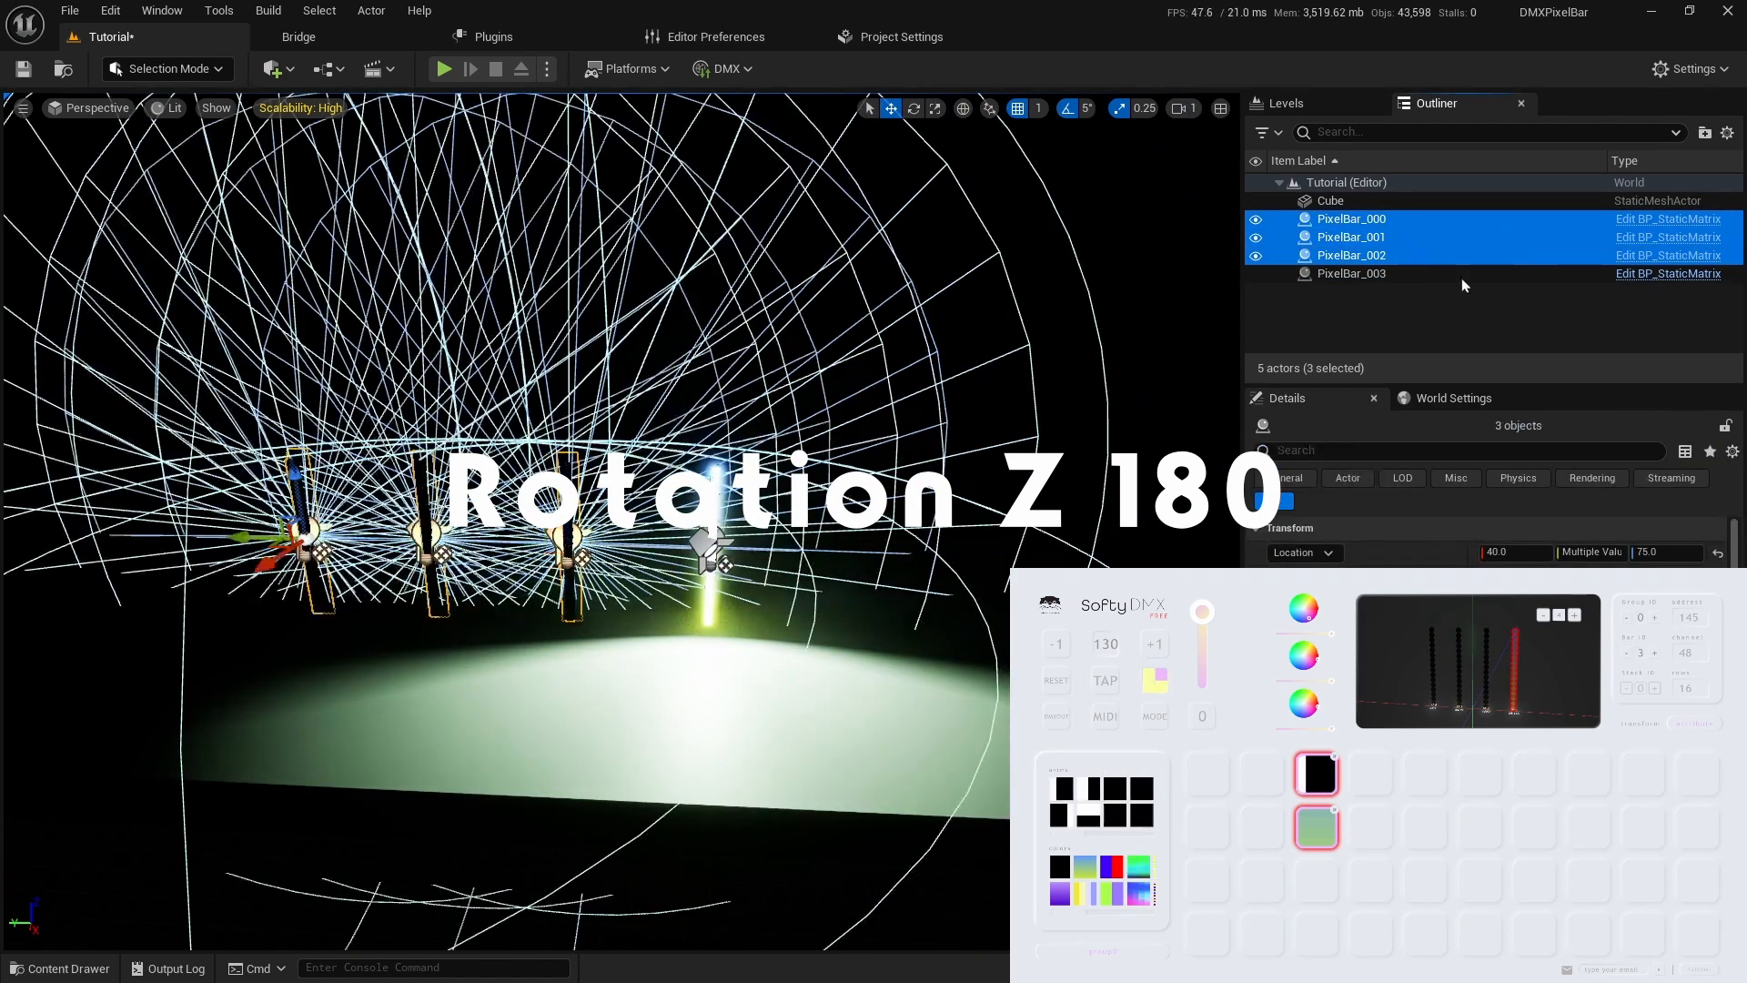
left_click(1657, 576)
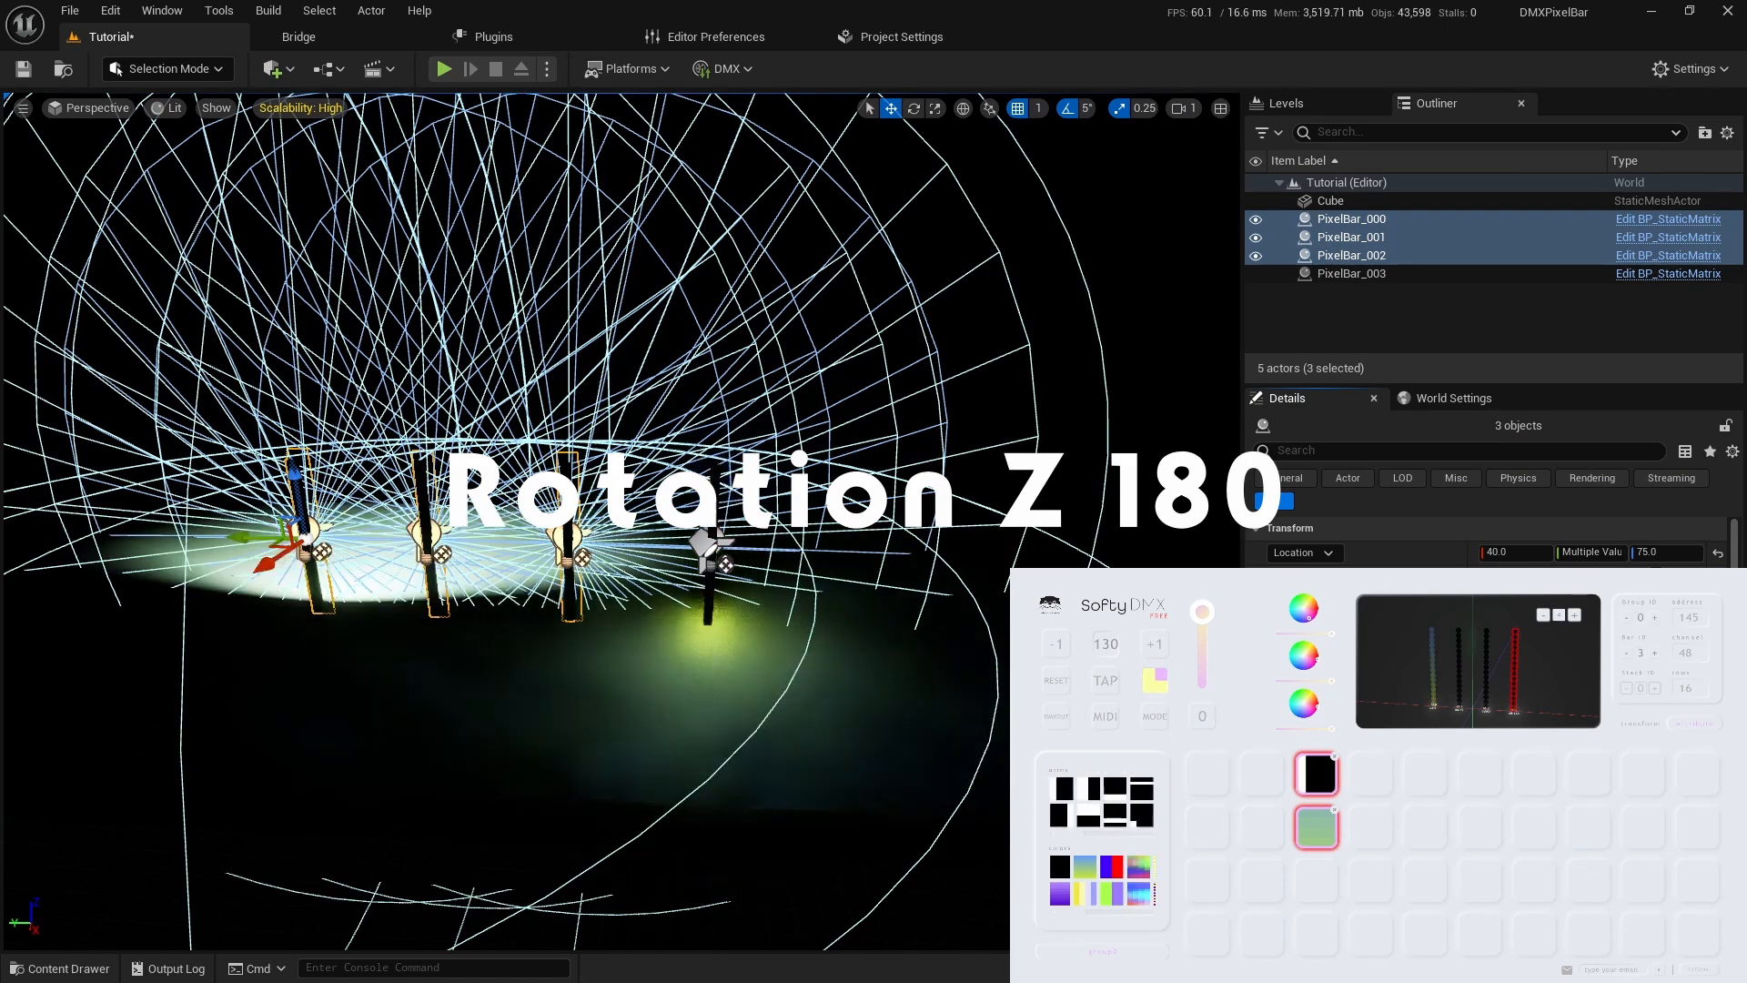
type("180")
key("Return")
left_click(622, 339)
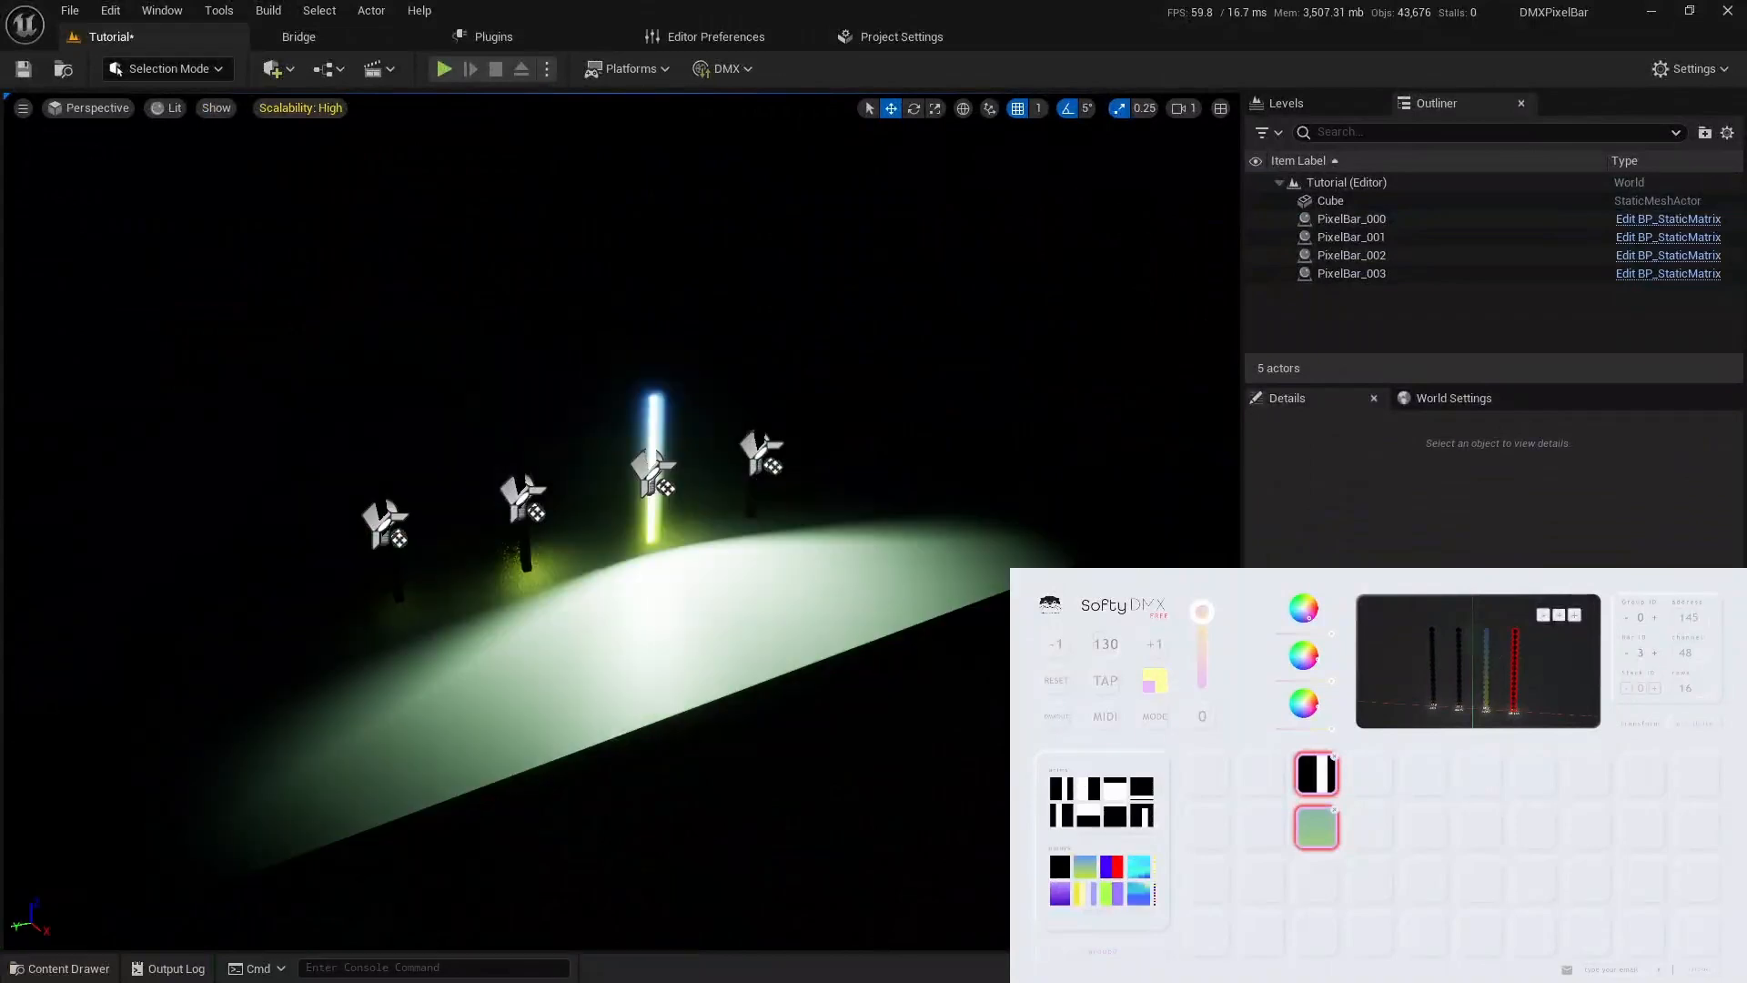
right_click_drag(772, 471, 729, 435)
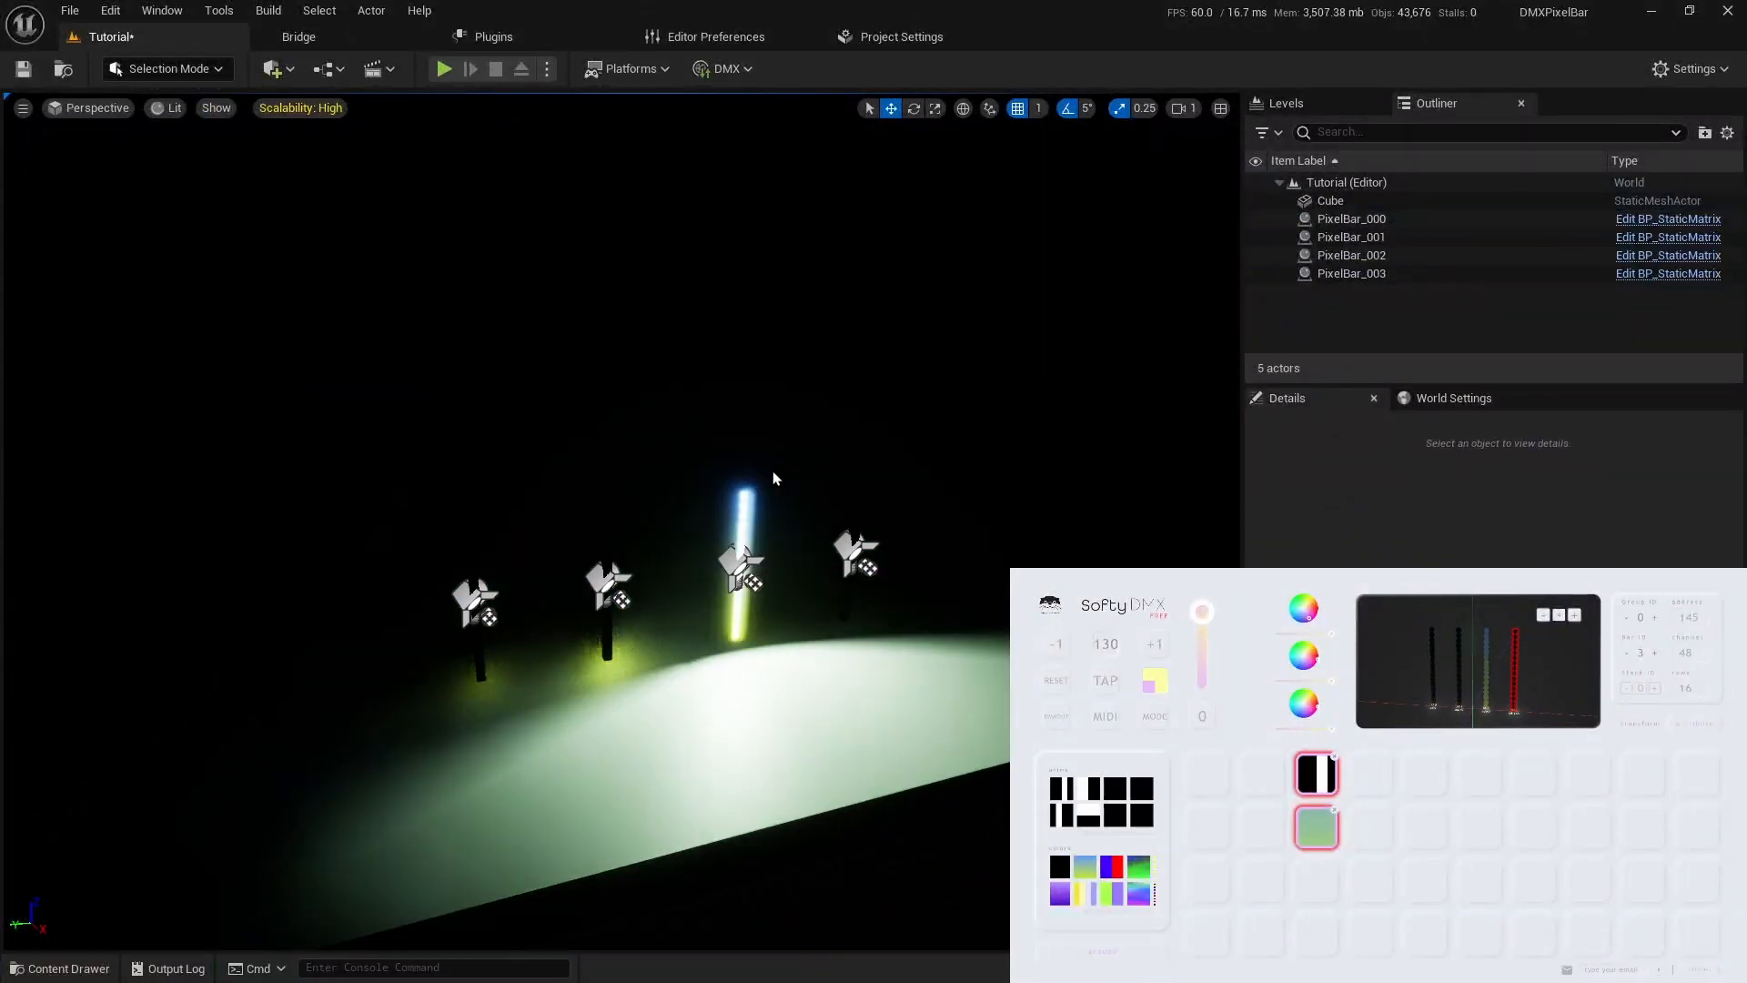
right_click_drag(616, 334, 687, 402)
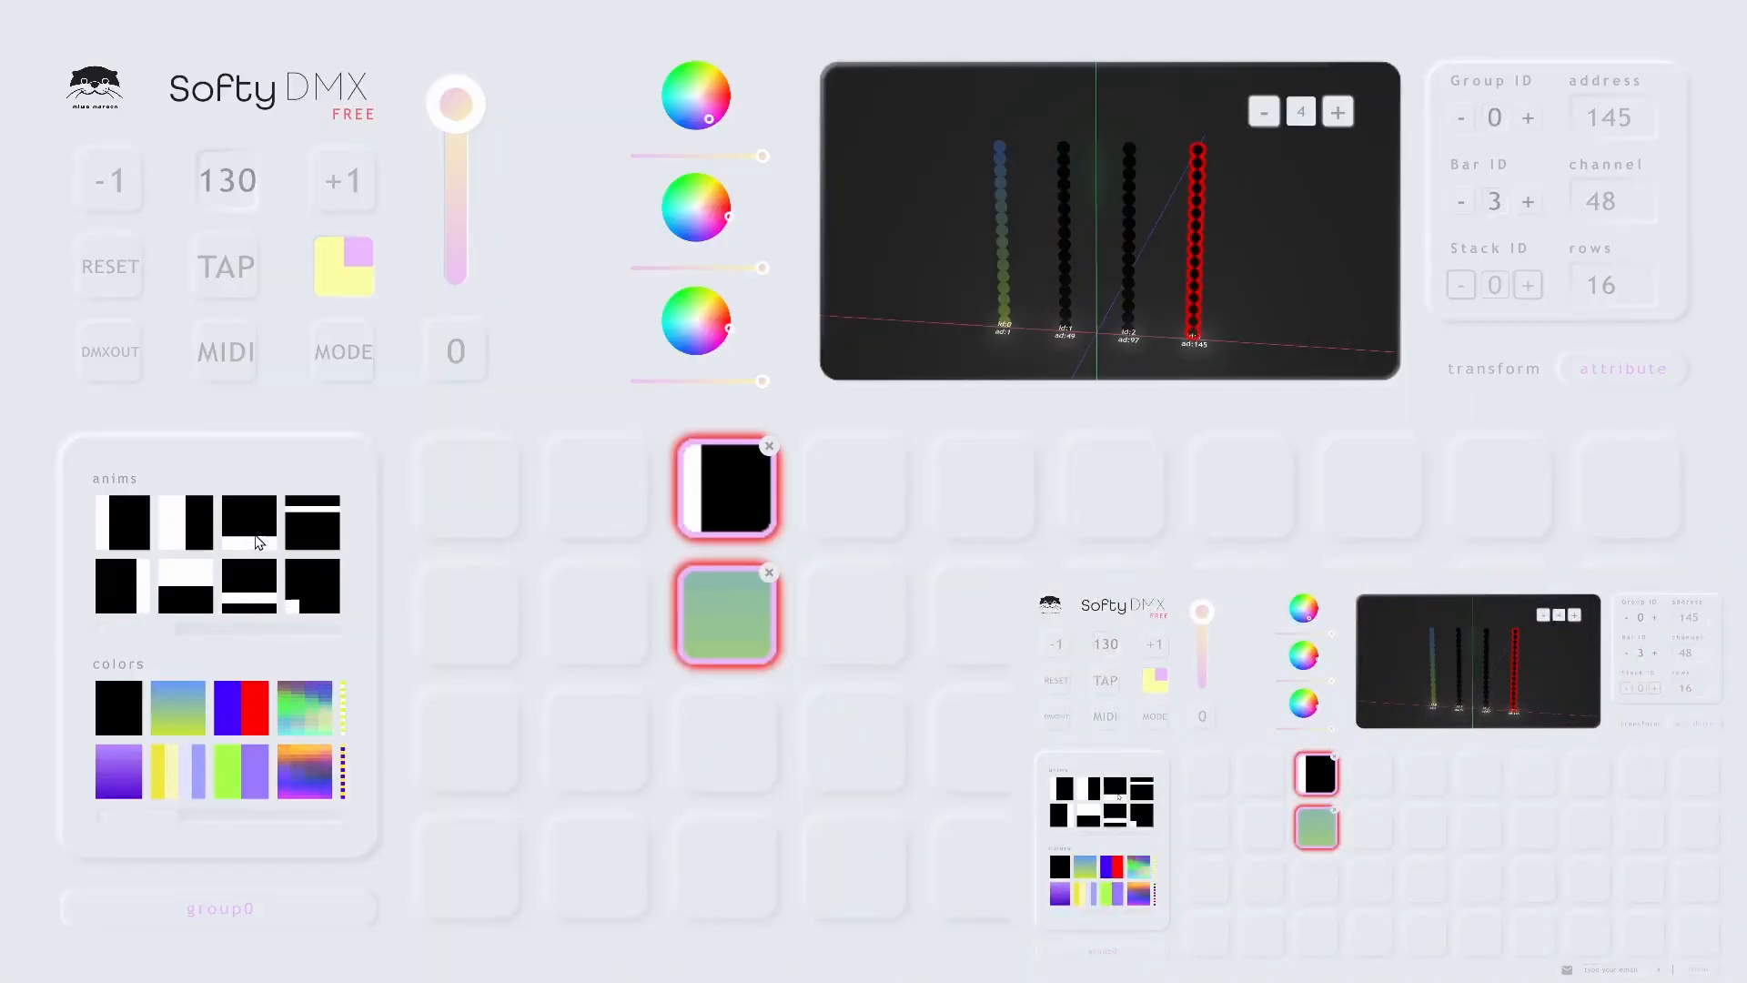
In SoftyDMX, fill the fourth column's upper two pads with a horizontal-band animation and a multicolour pixel pattern, and pick a strobe animation.
left_click_drag(641, 516, 876, 498)
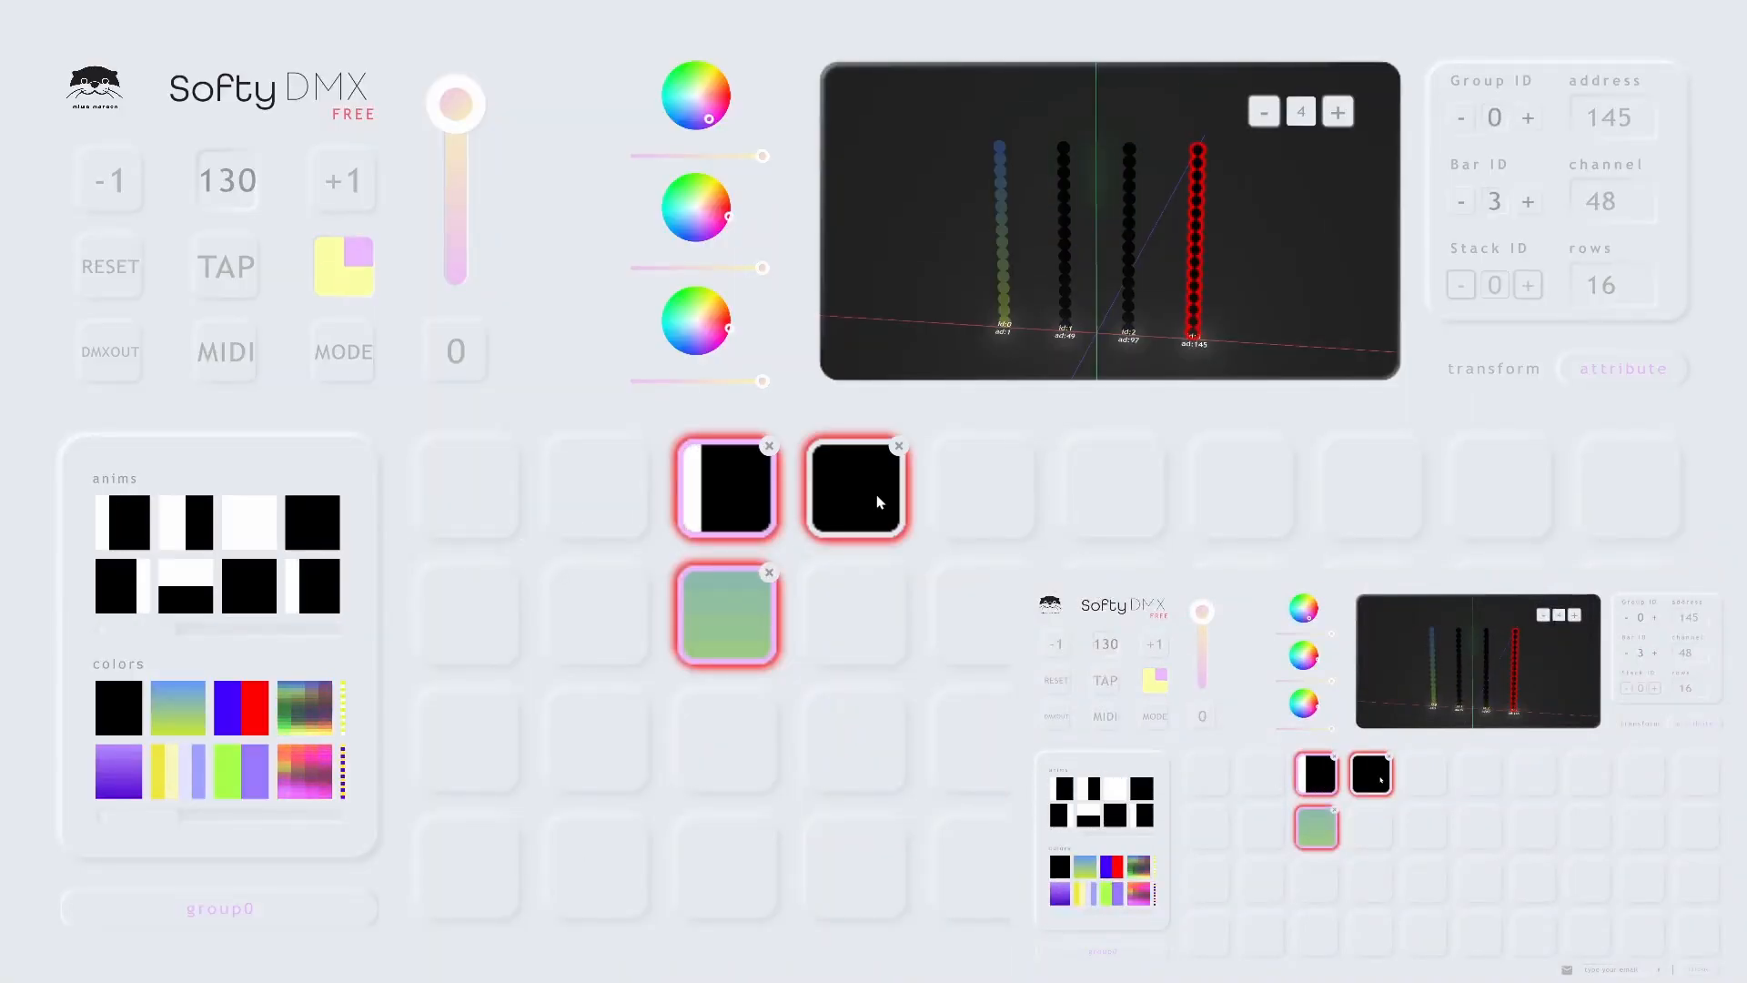
left_click_drag(296, 718, 846, 617)
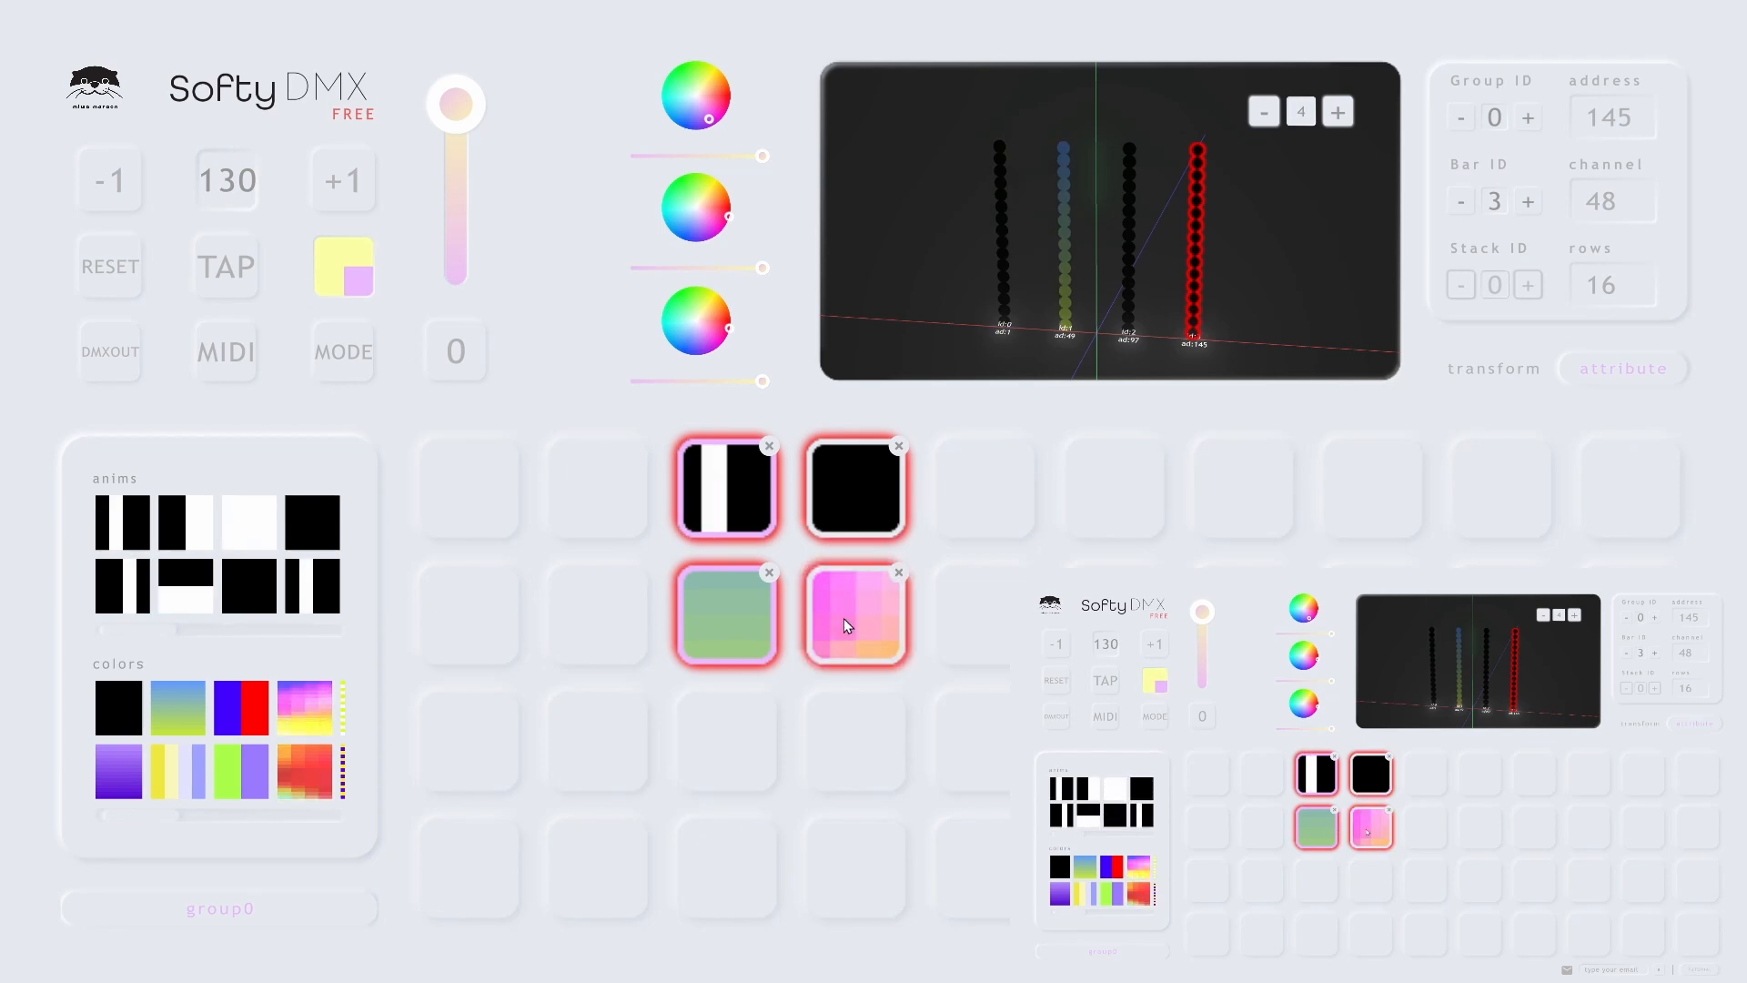
left_click_drag(181, 632, 284, 634)
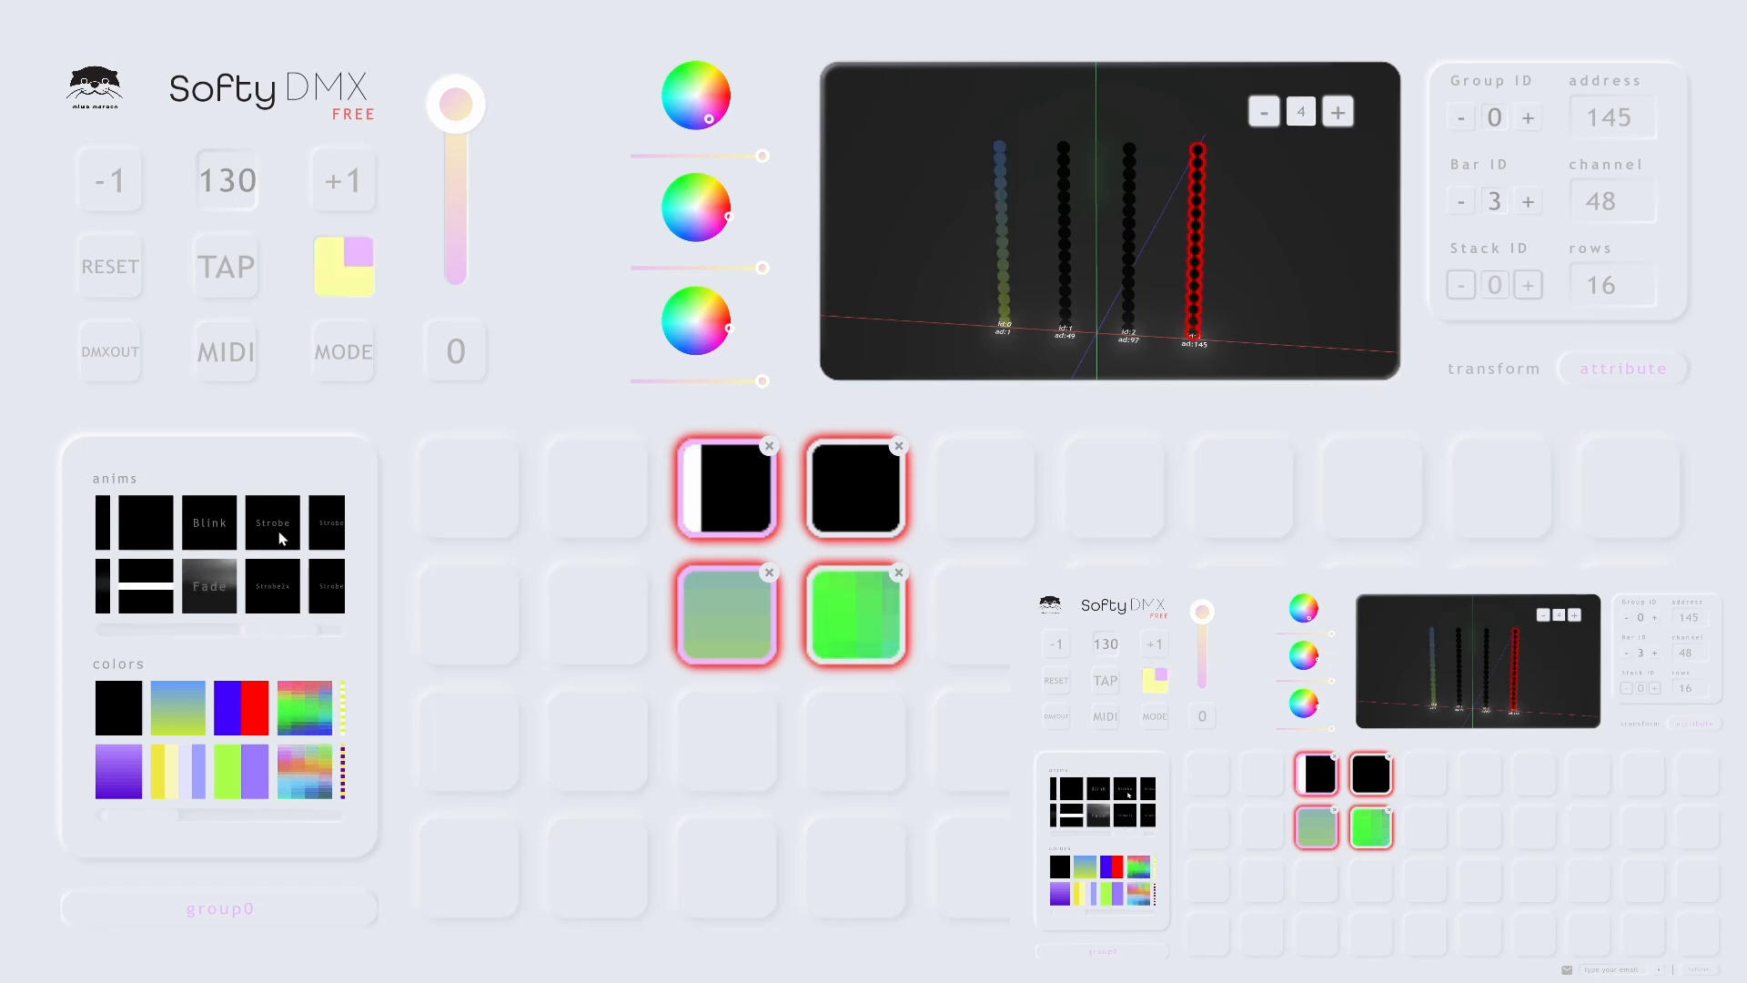
left_click(277, 604)
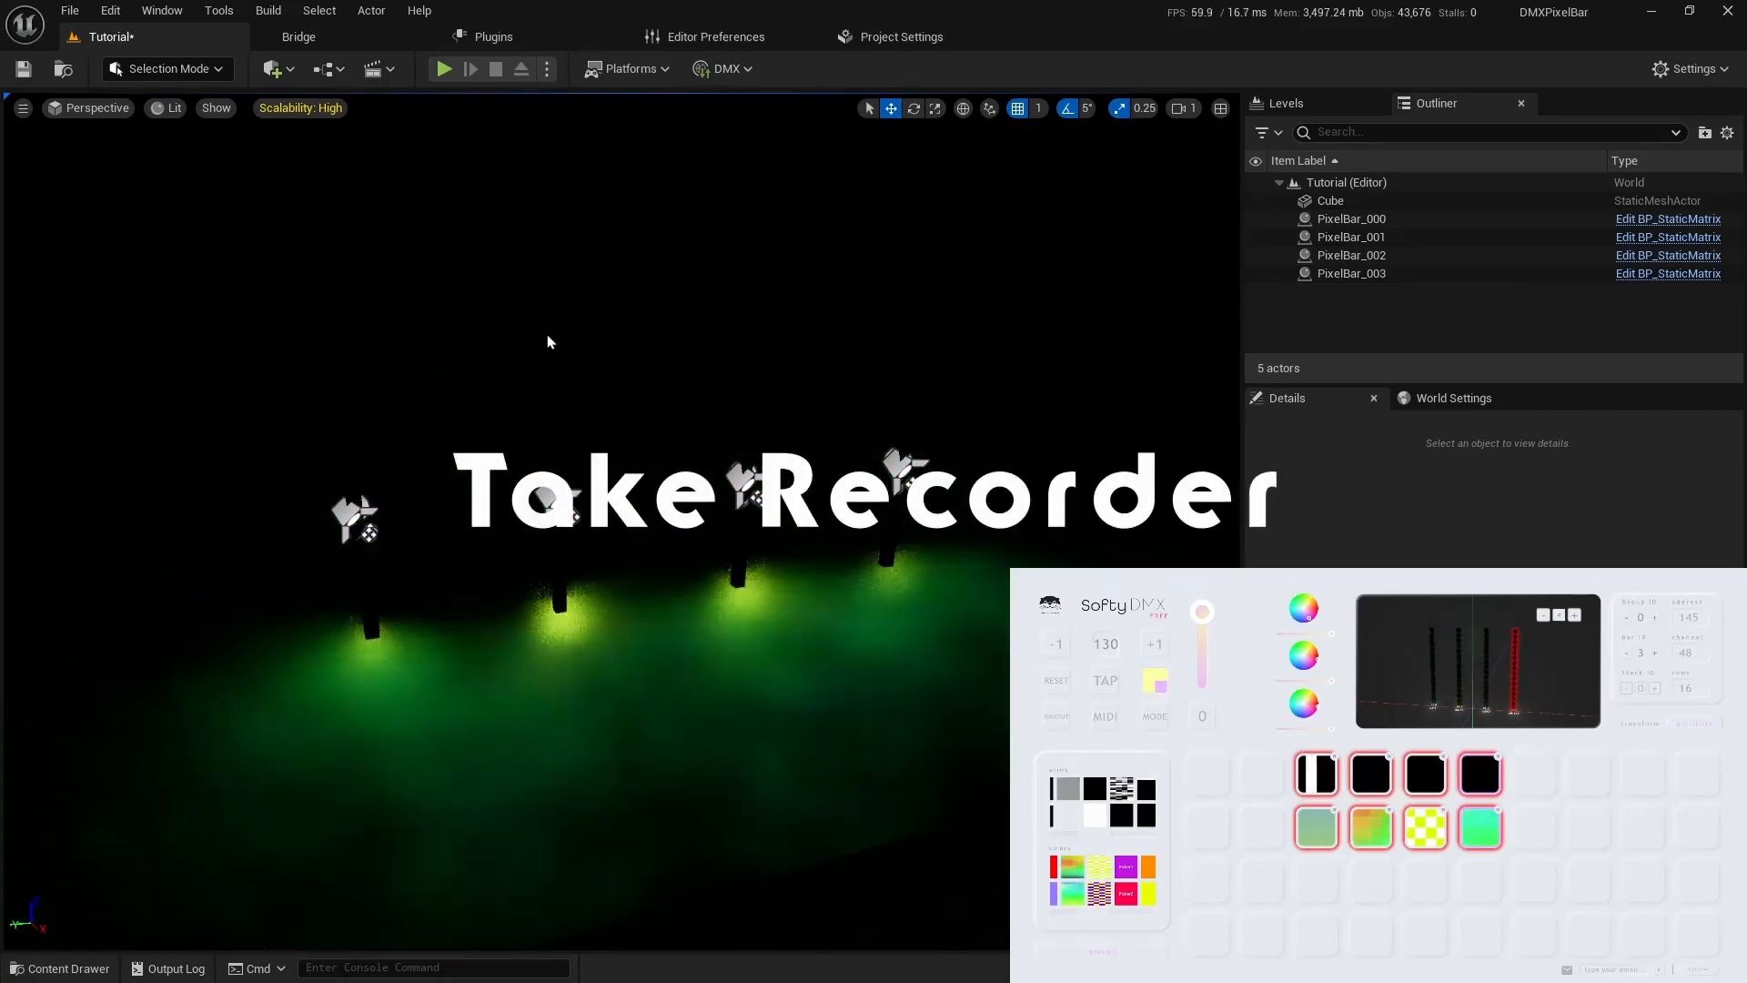
Switch to Unreal Editor, open the Take Recorder, and set its frame rate to 30 fps.
left_click(149, 13)
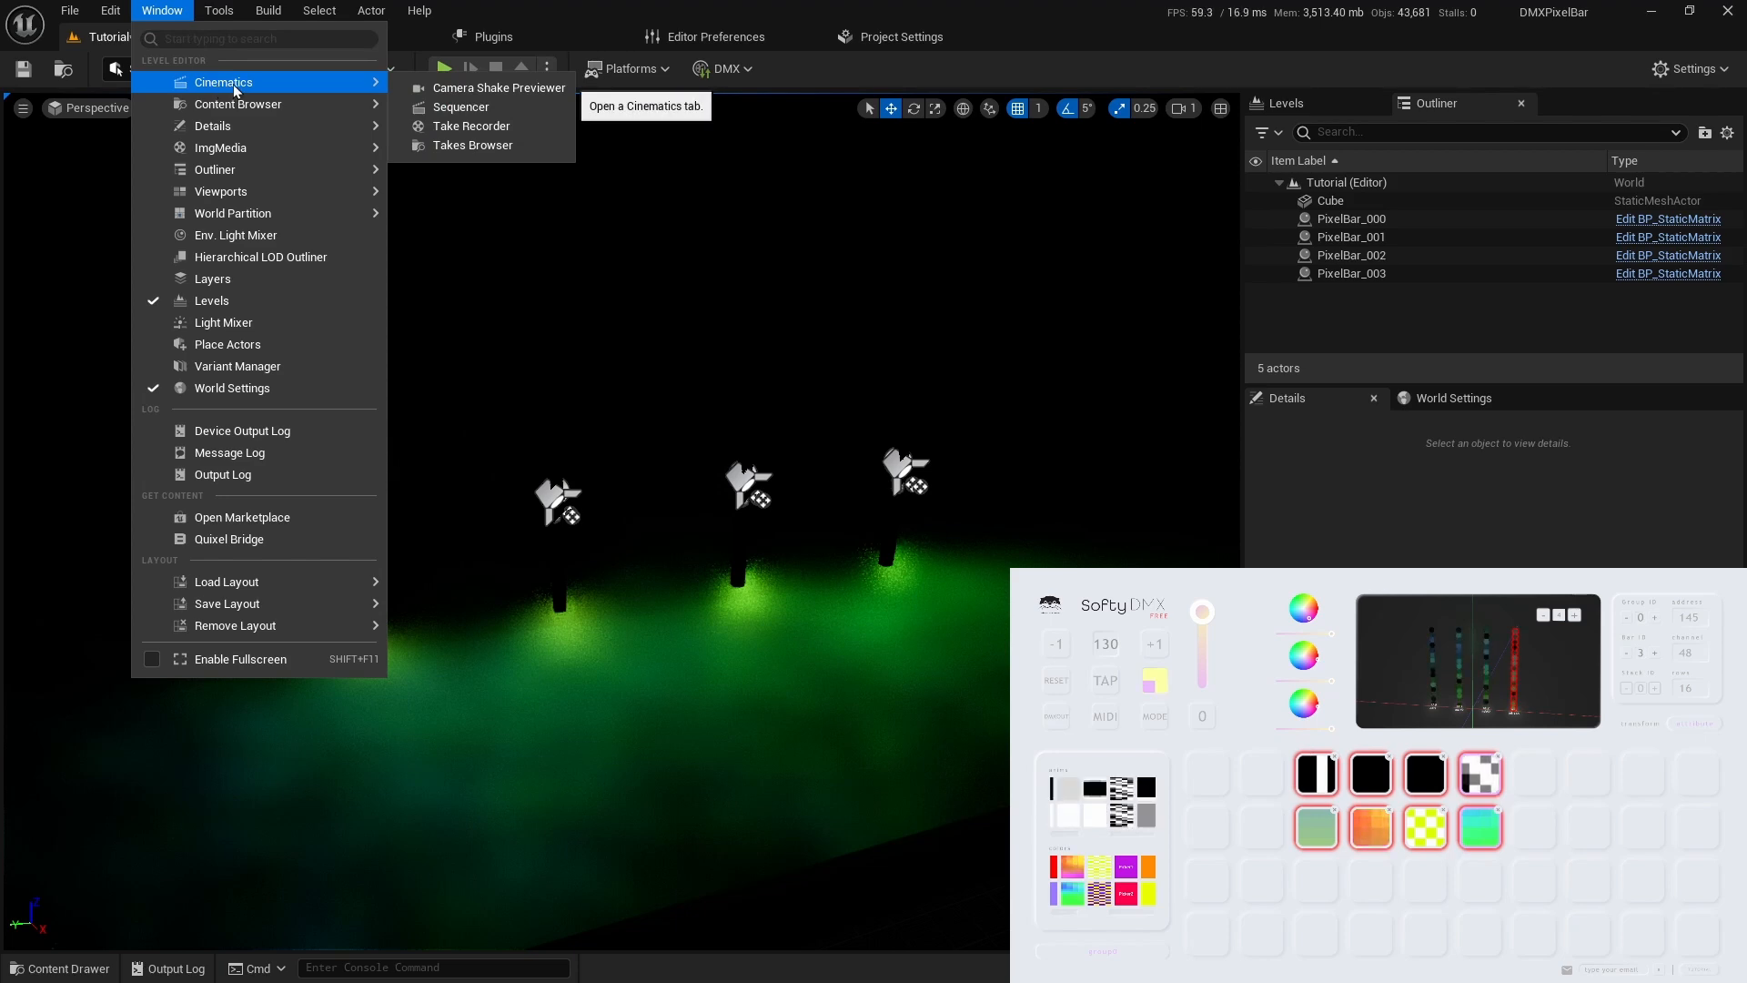
left_click(502, 138)
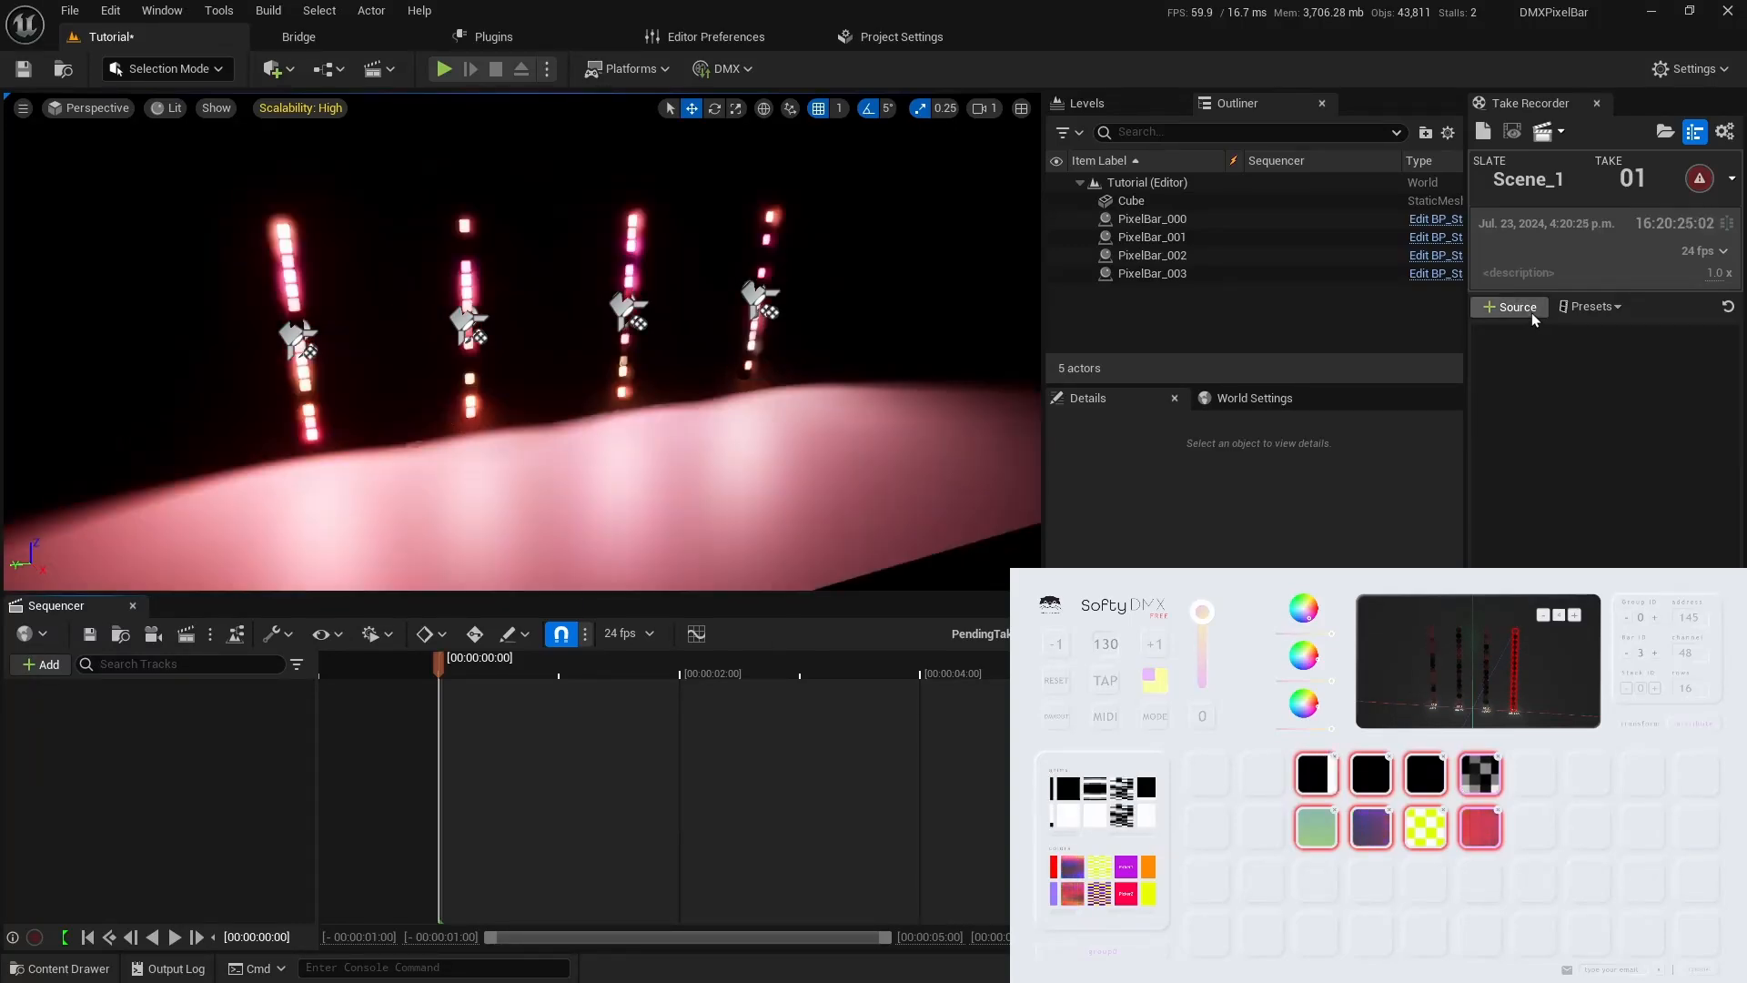
left_click(1530, 312)
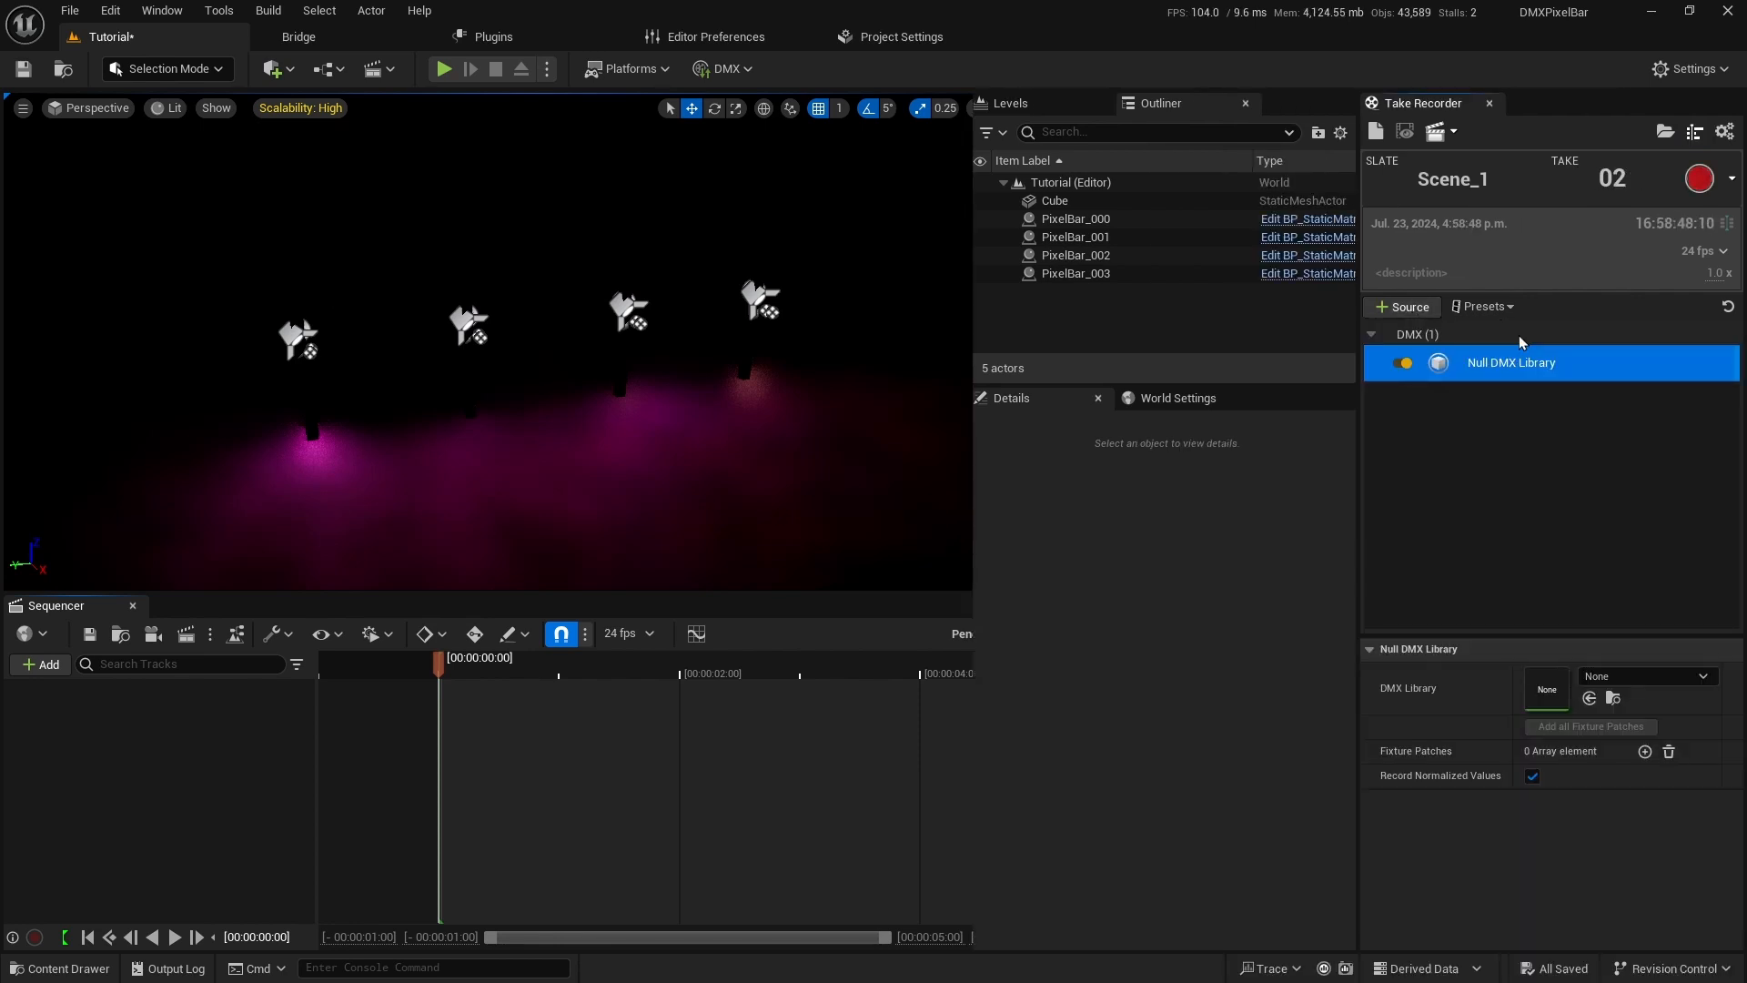
left_click(1683, 258)
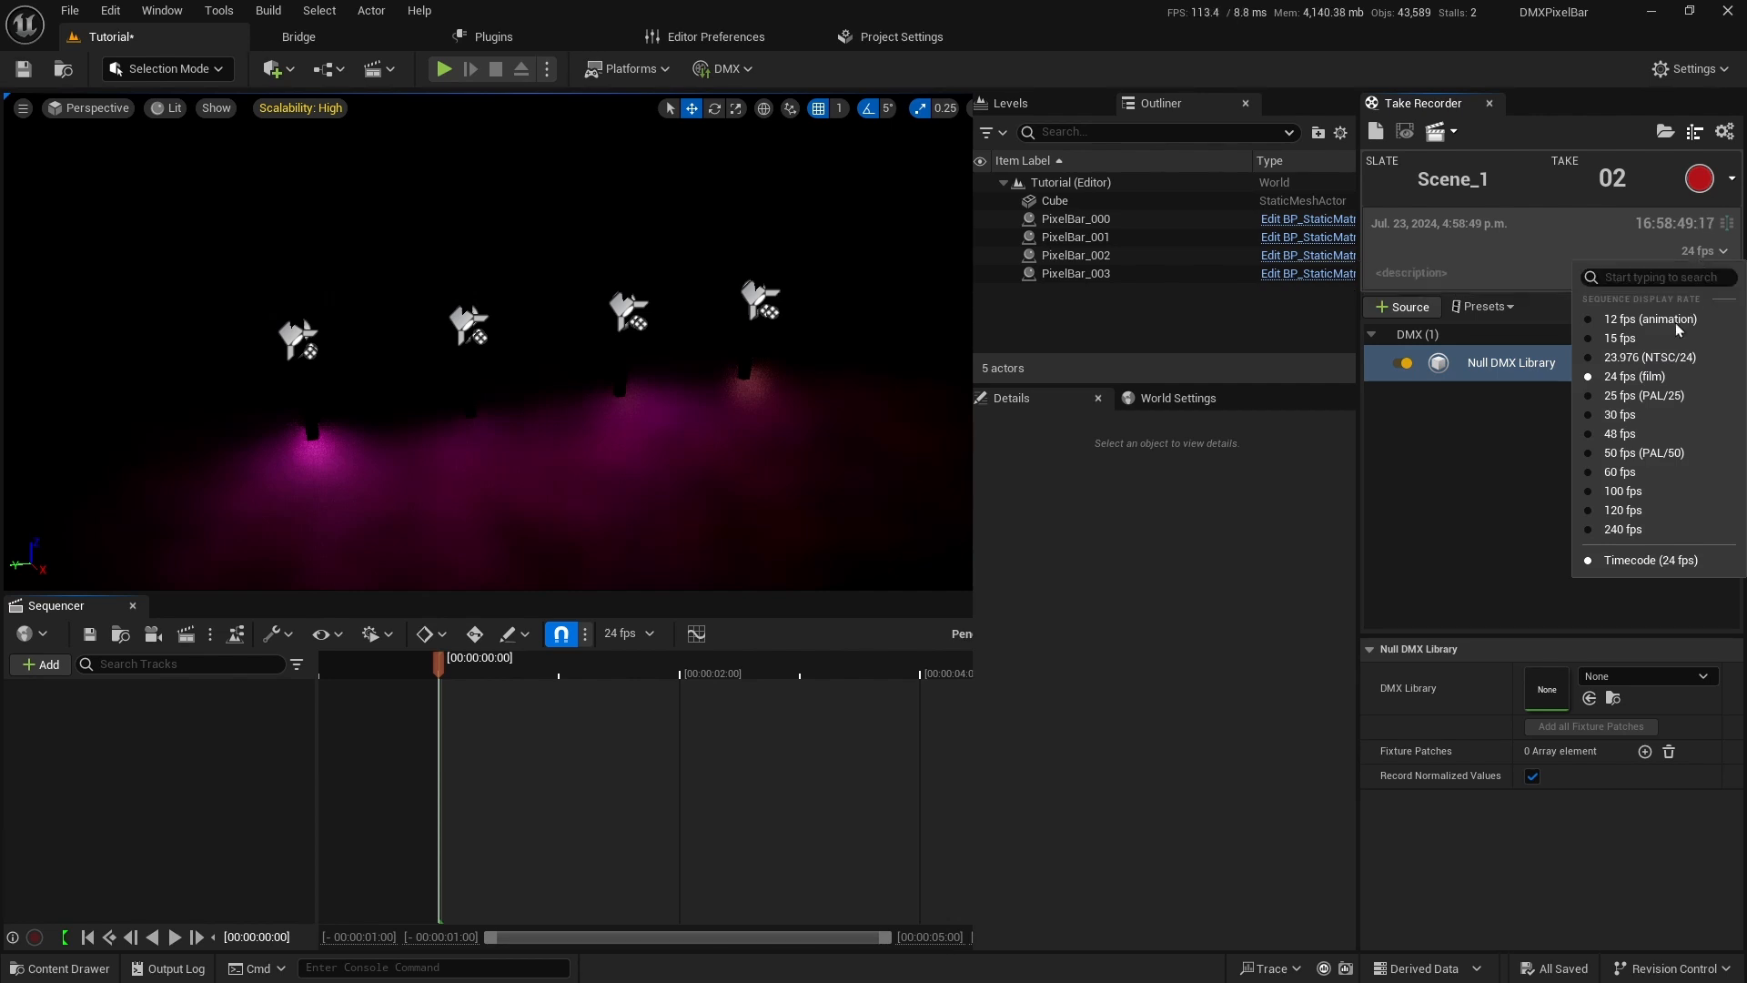
left_click(1639, 418)
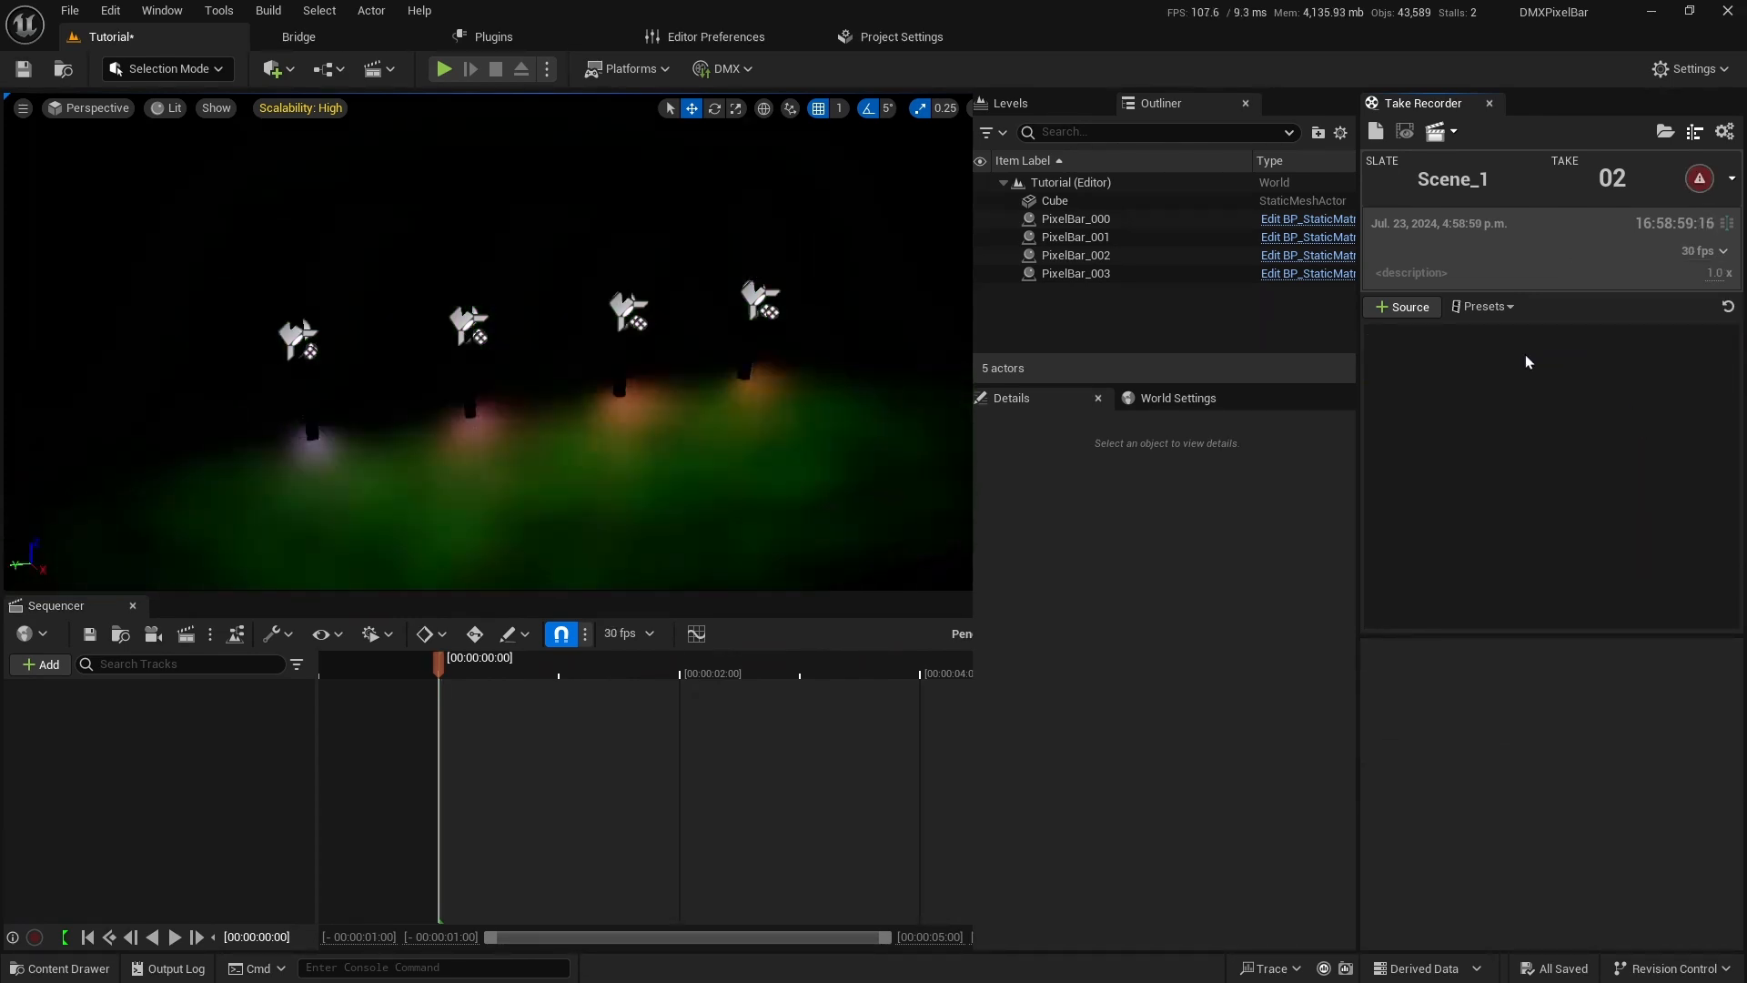
Add a DMX Library source to the Take Recorder, using the DMXBar library with all of its fixture patches.
left_click(1409, 309)
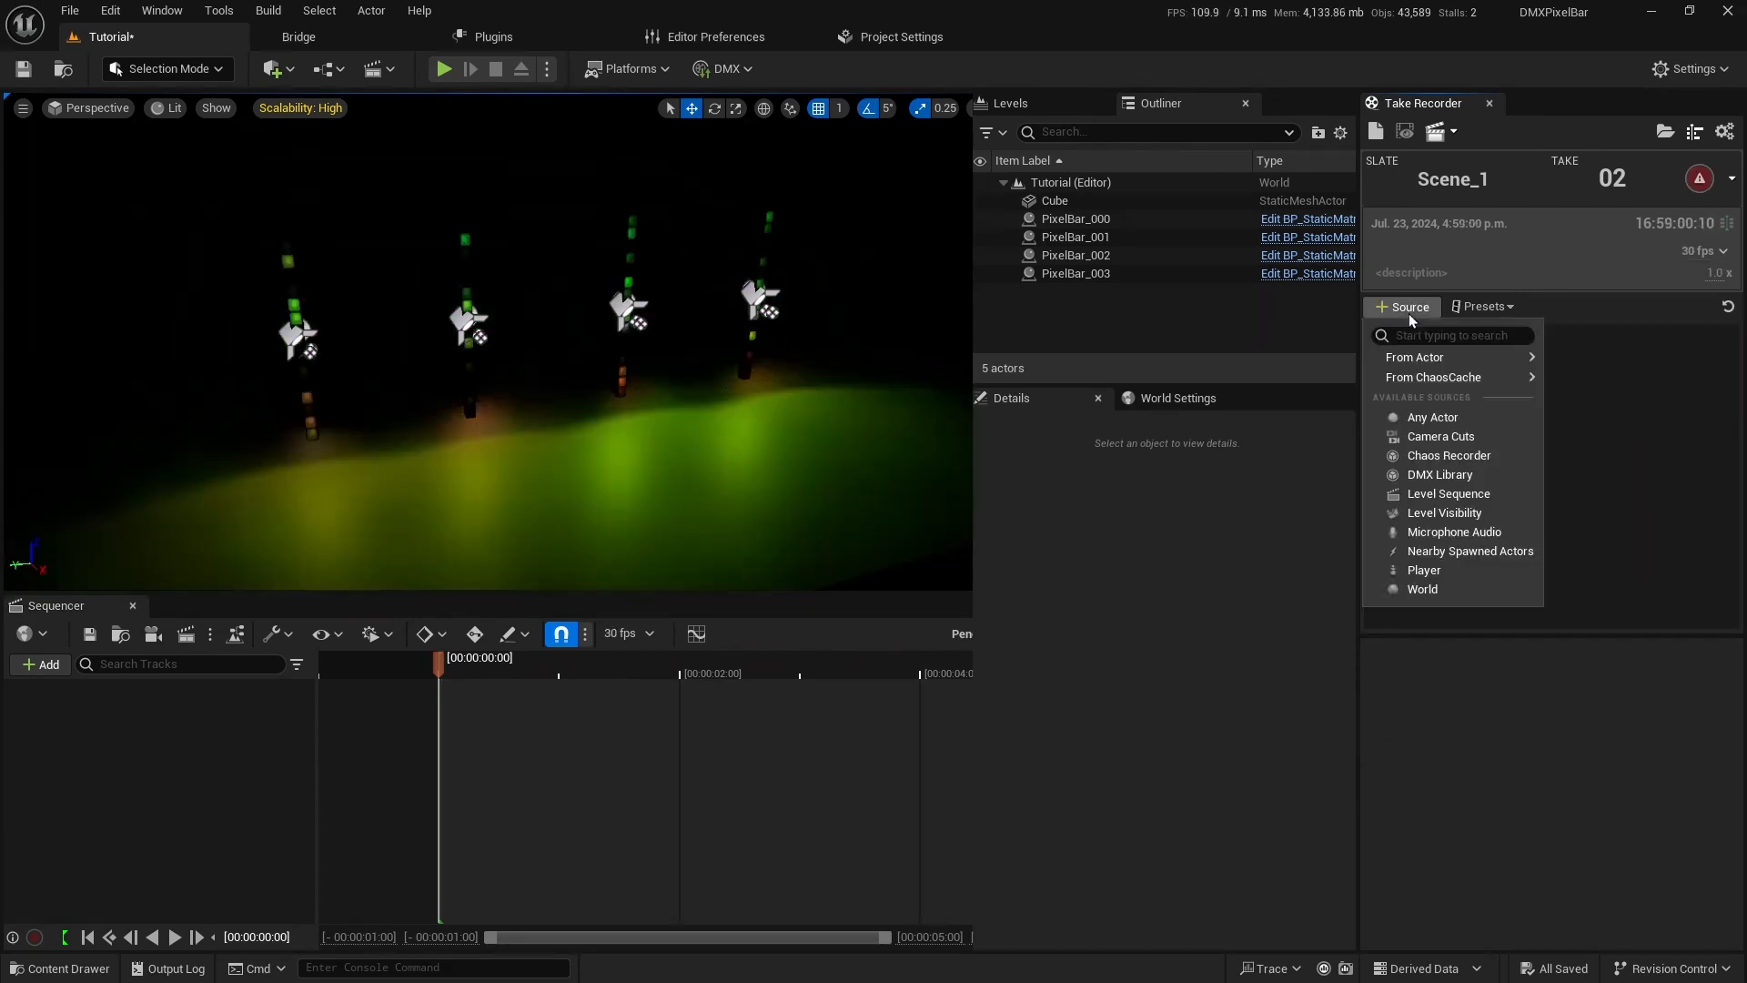
left_click(1443, 475)
left_click(1486, 373)
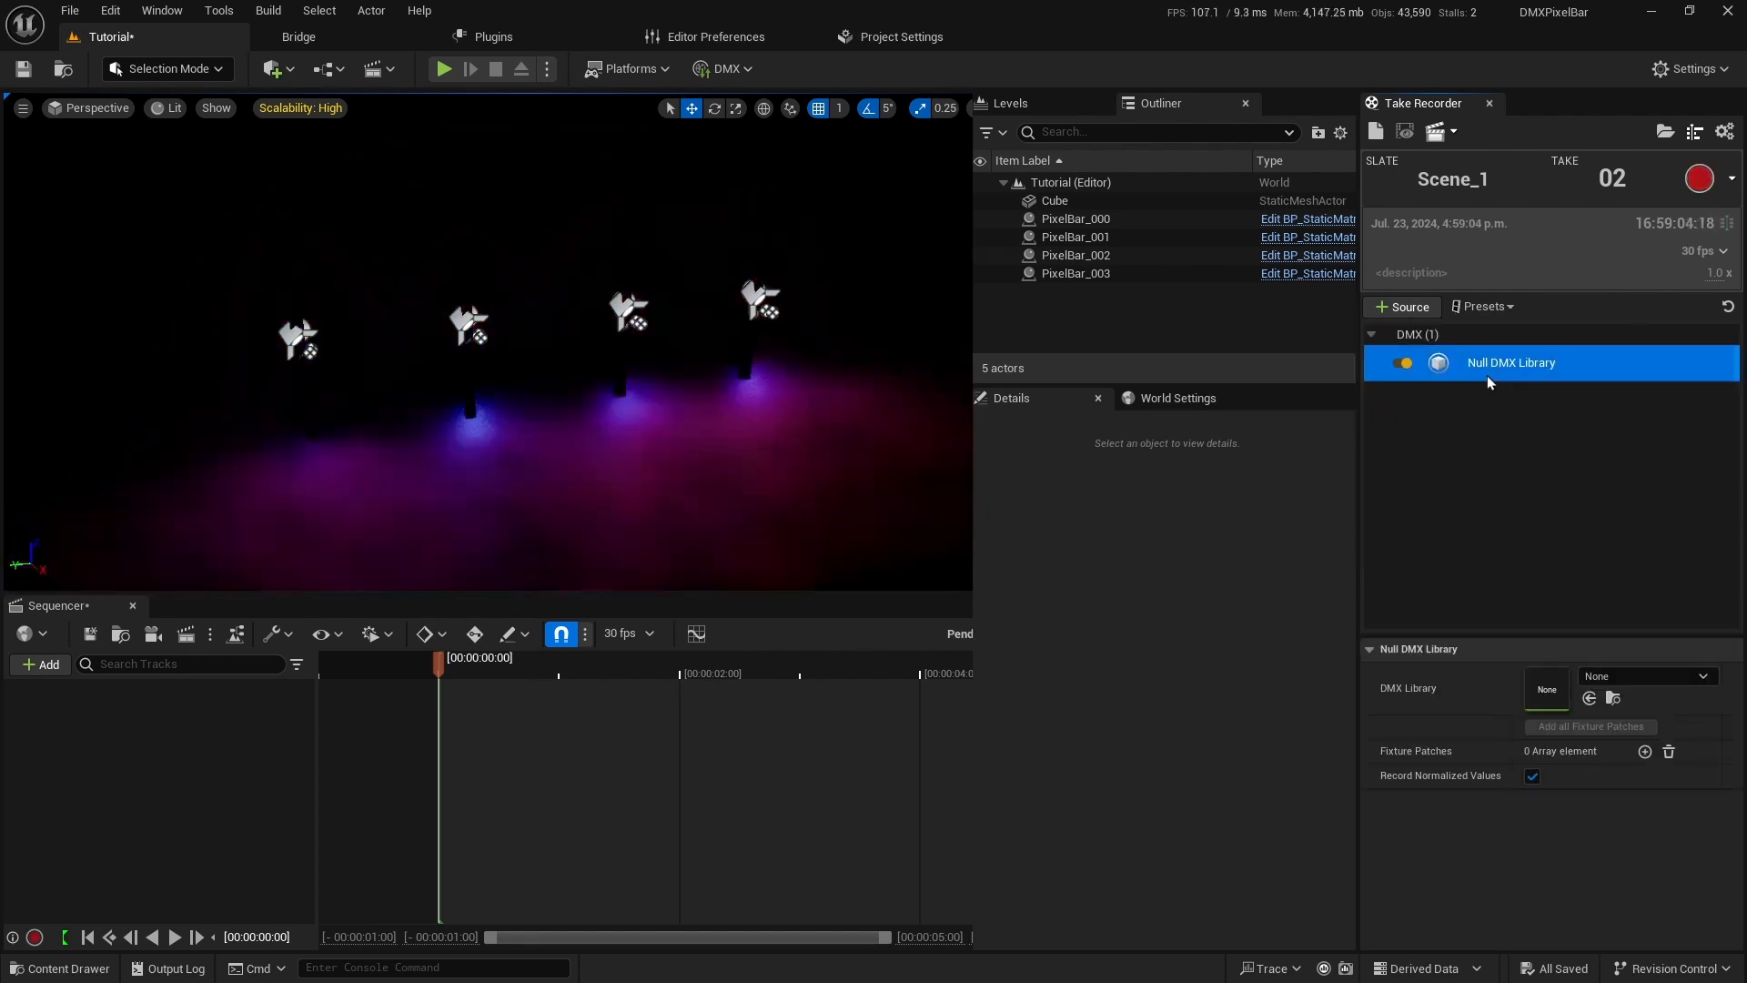
left_click(1623, 675)
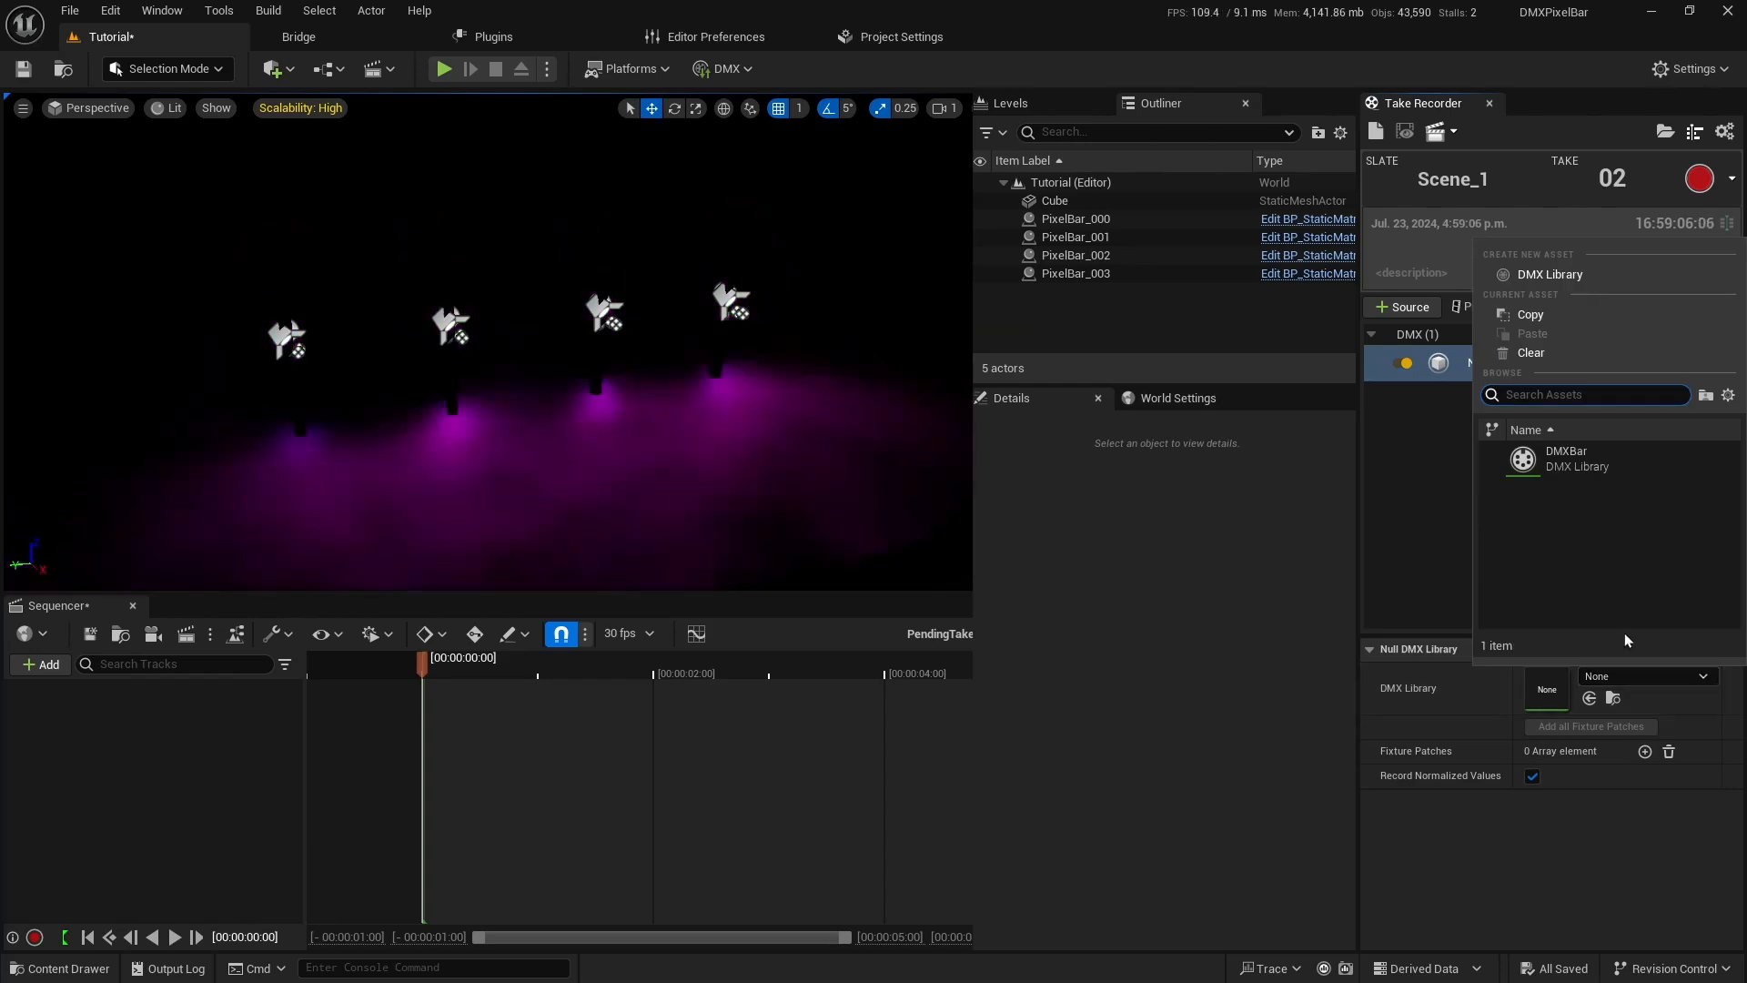
left_click(1579, 462)
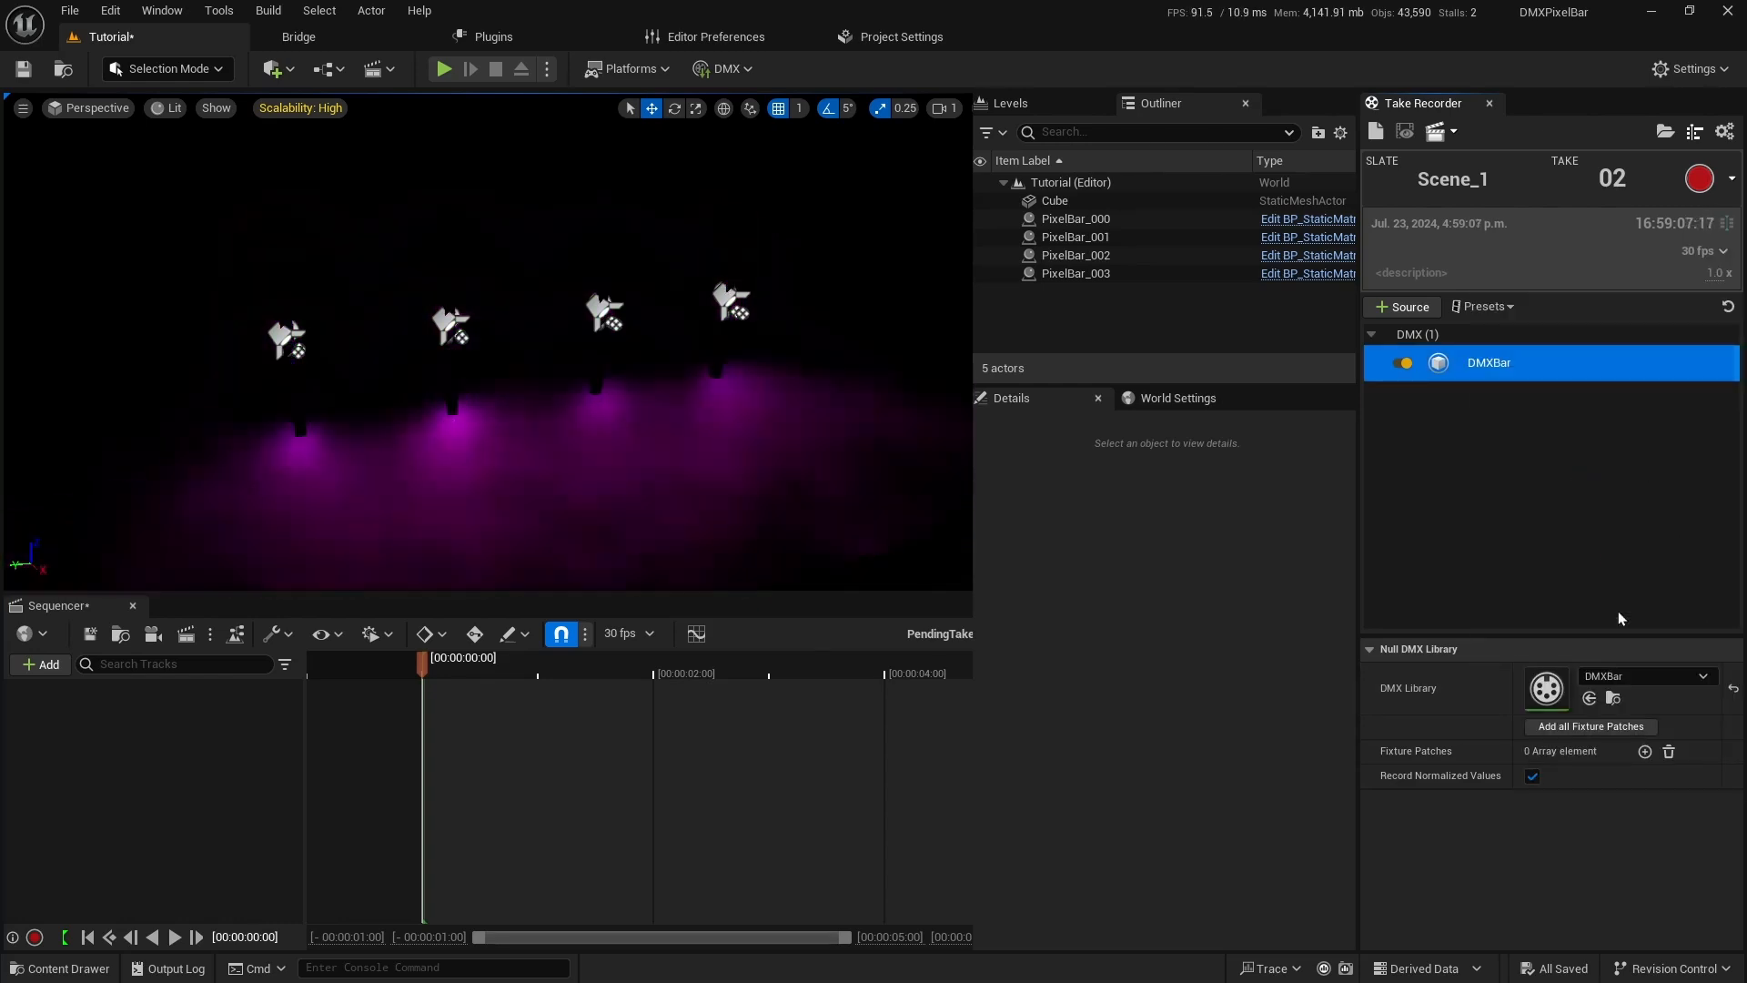
left_click(1621, 726)
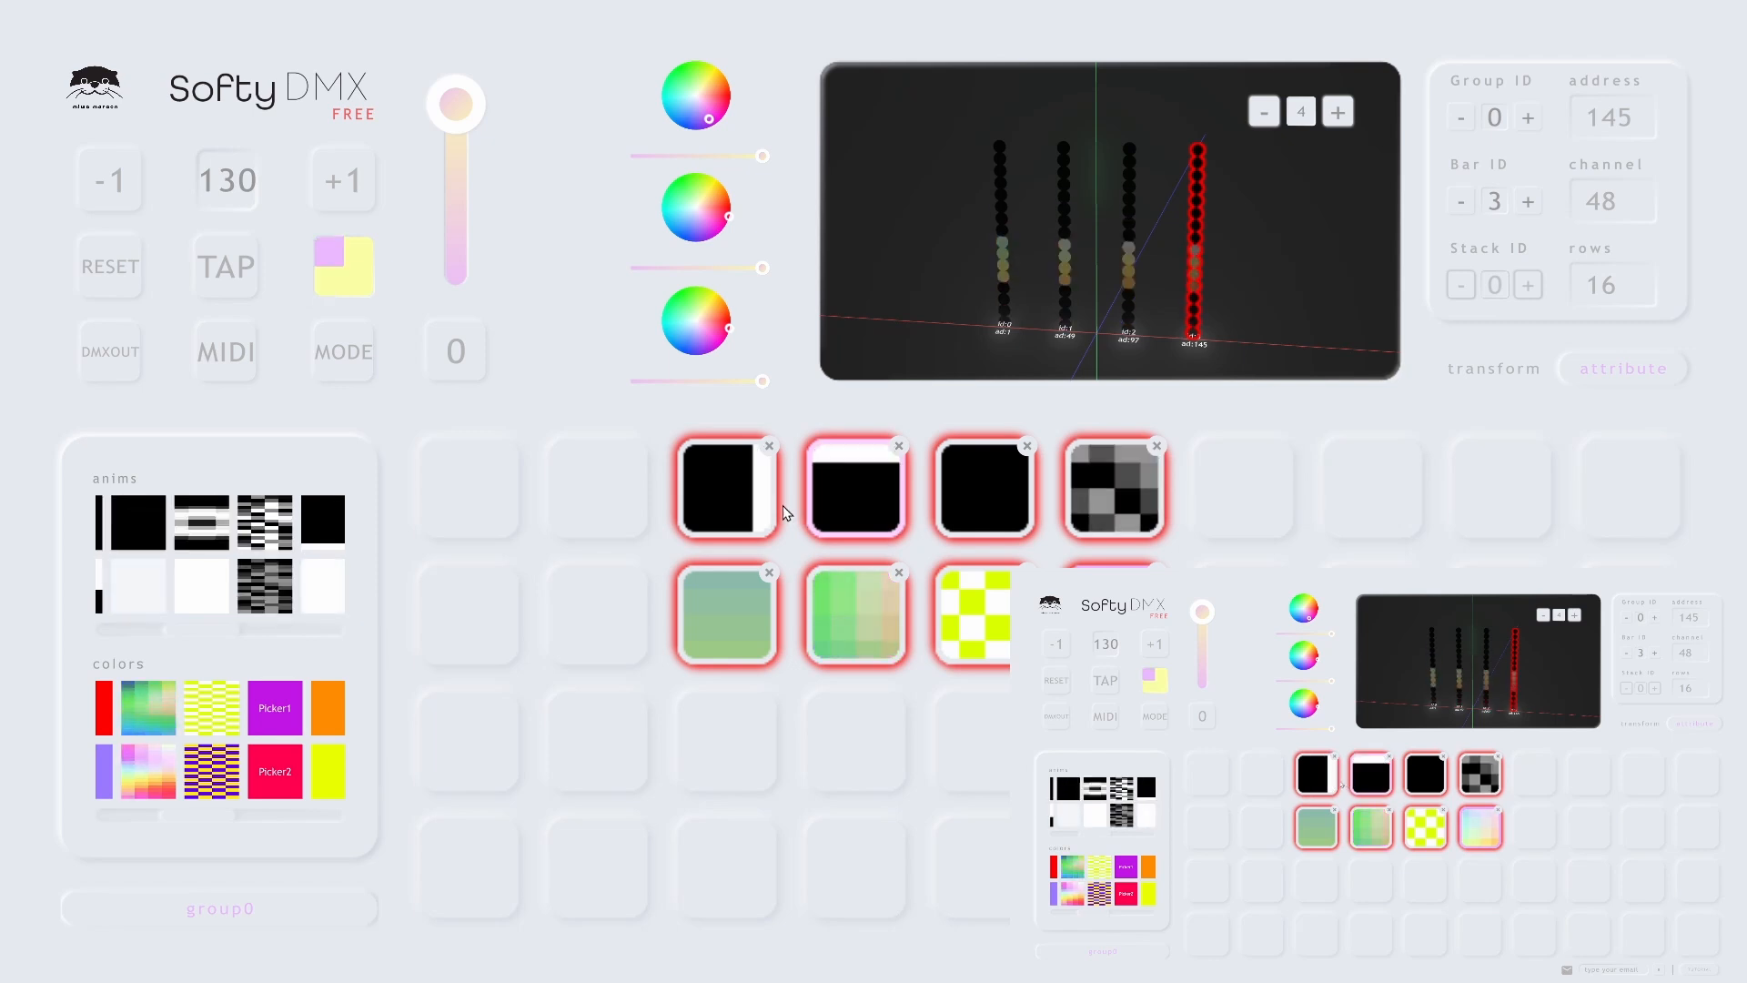
In SoftyDMX, switch between the animation and colour pads in the first two filled columns to vary the show being recorded.
left_click(855, 597)
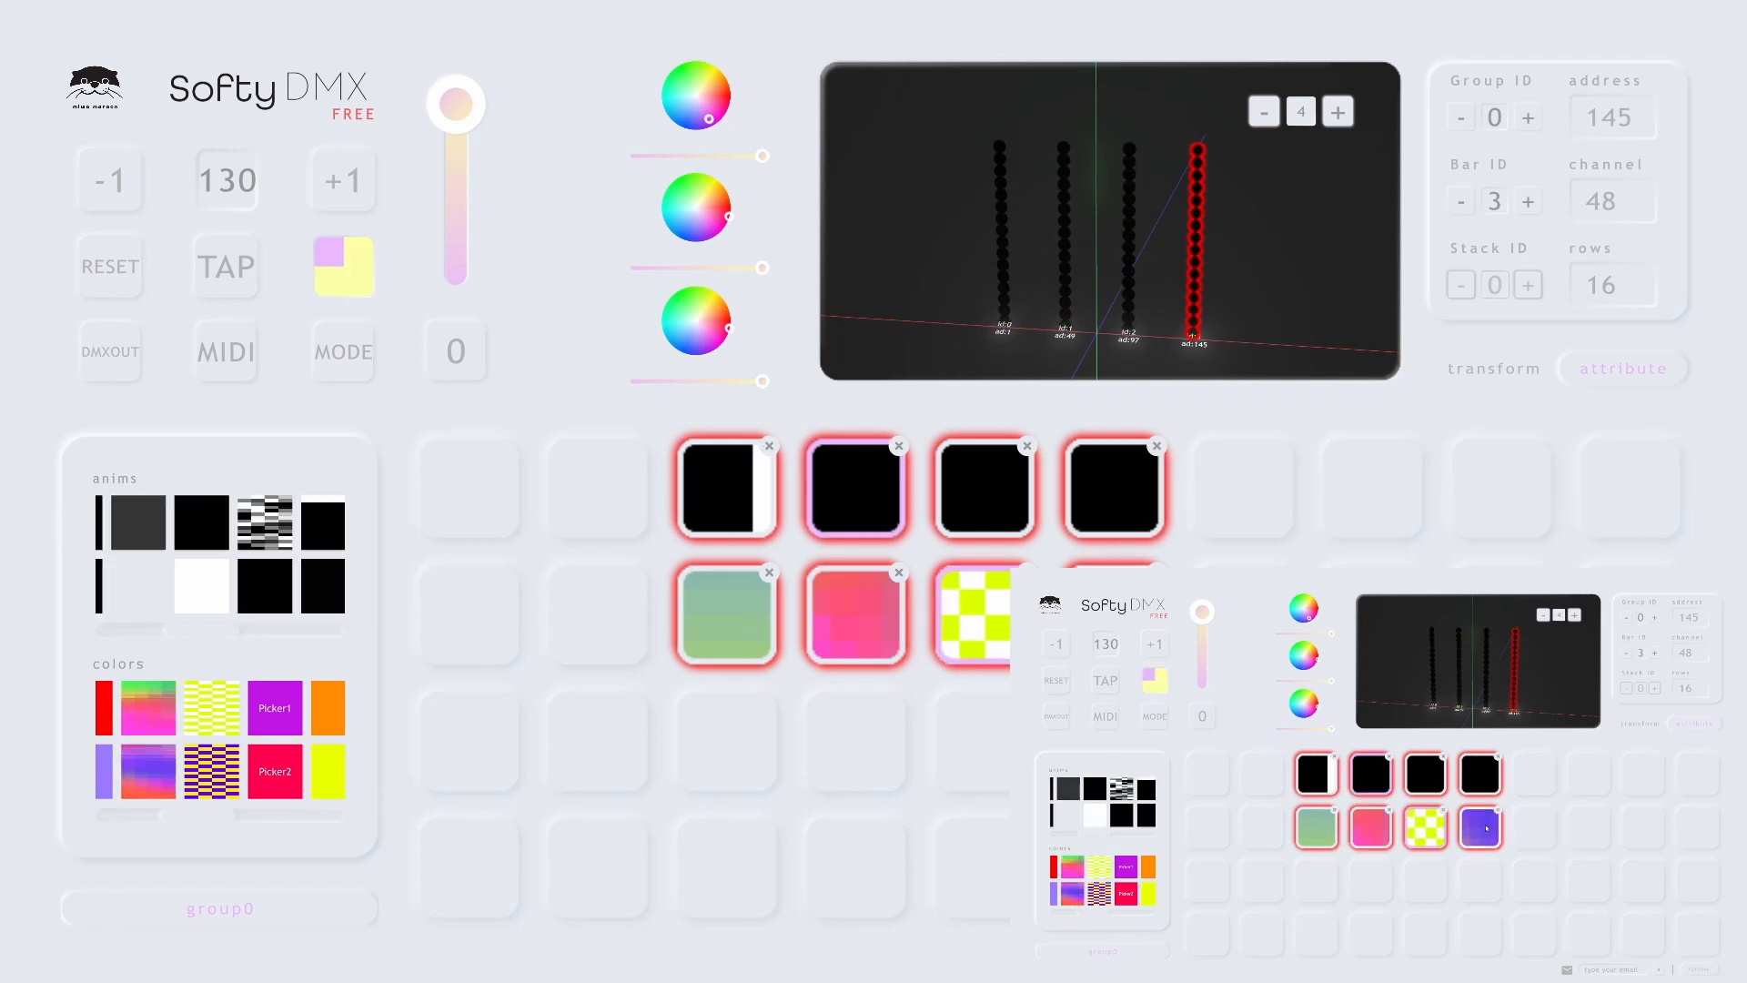
left_click(734, 504)
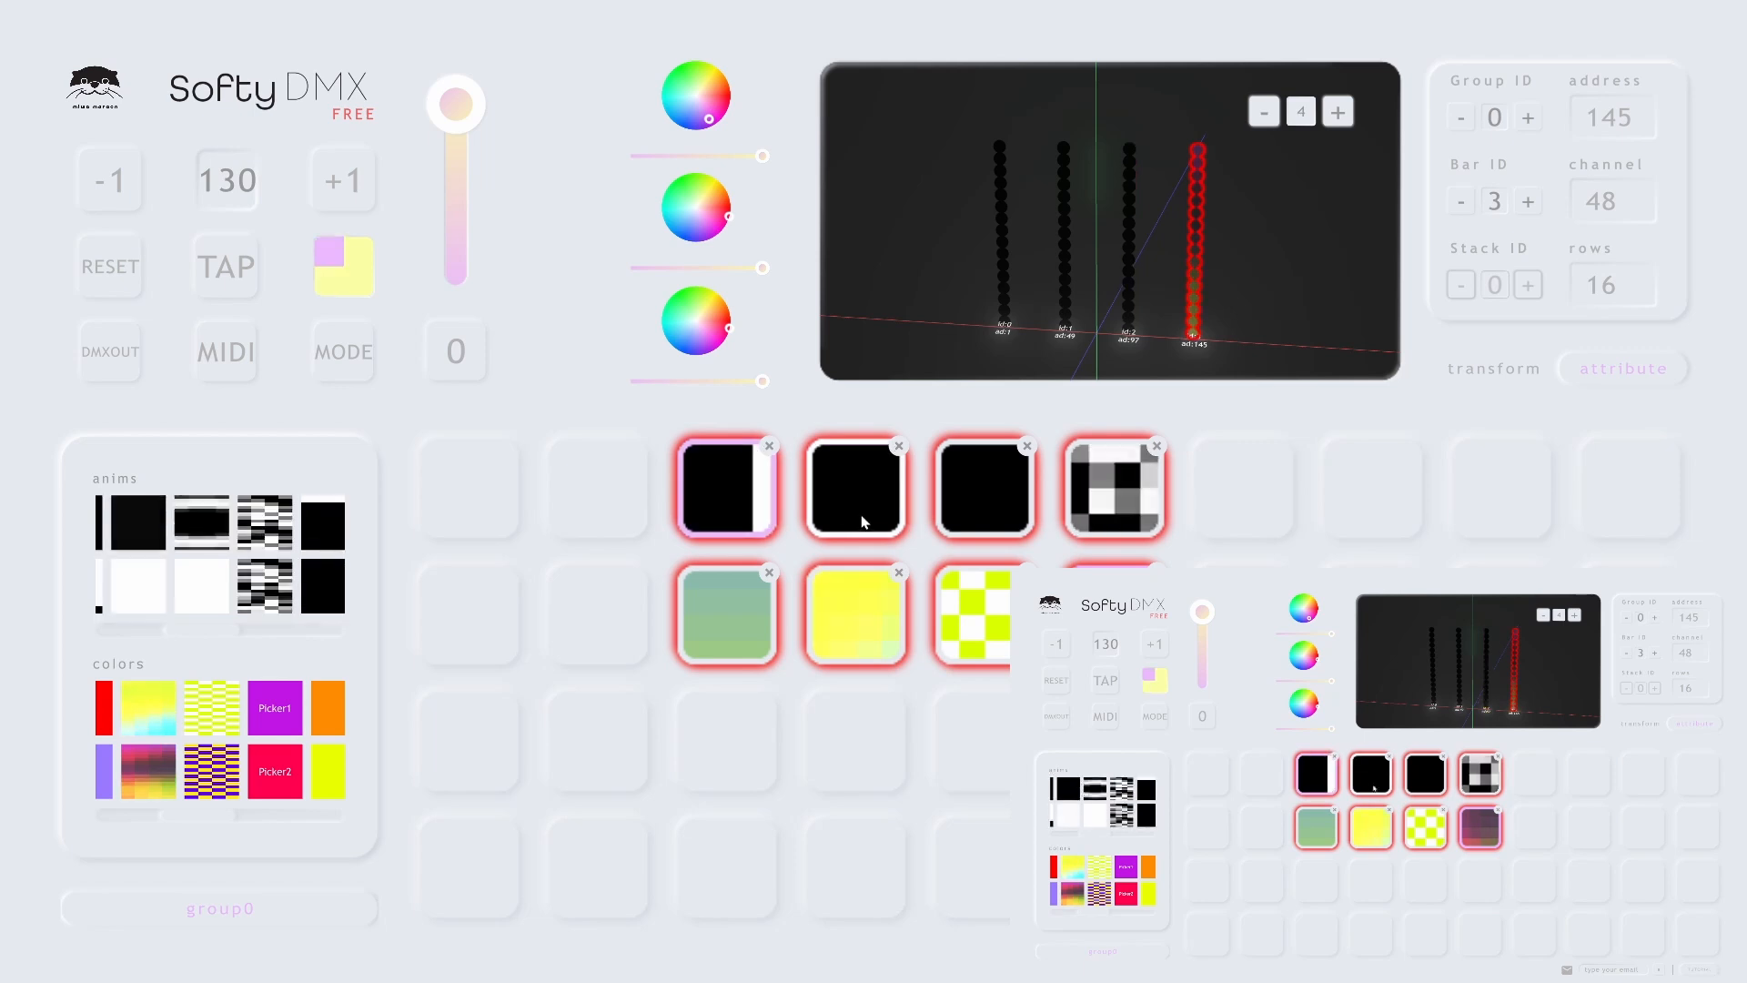
left_click(859, 622)
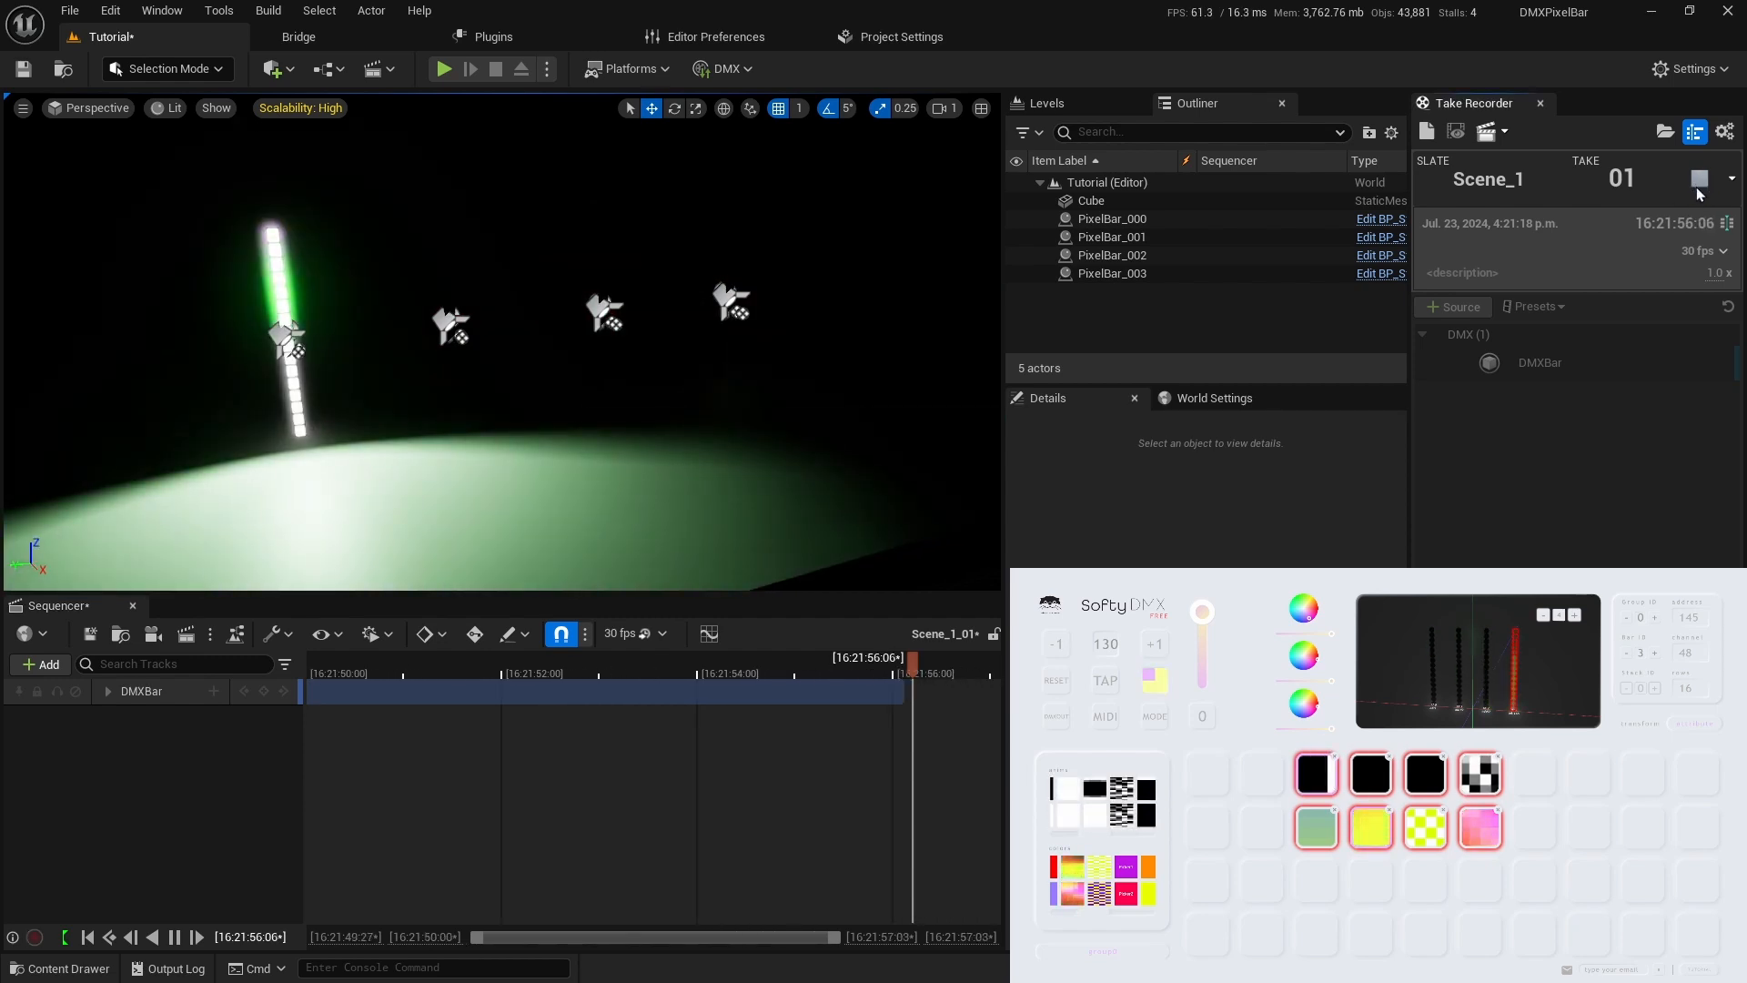
In Unreal Editor, stop recording Scene_1 take 01 and turn off Receive DMX.
left_click(1698, 182)
left_click(723, 73)
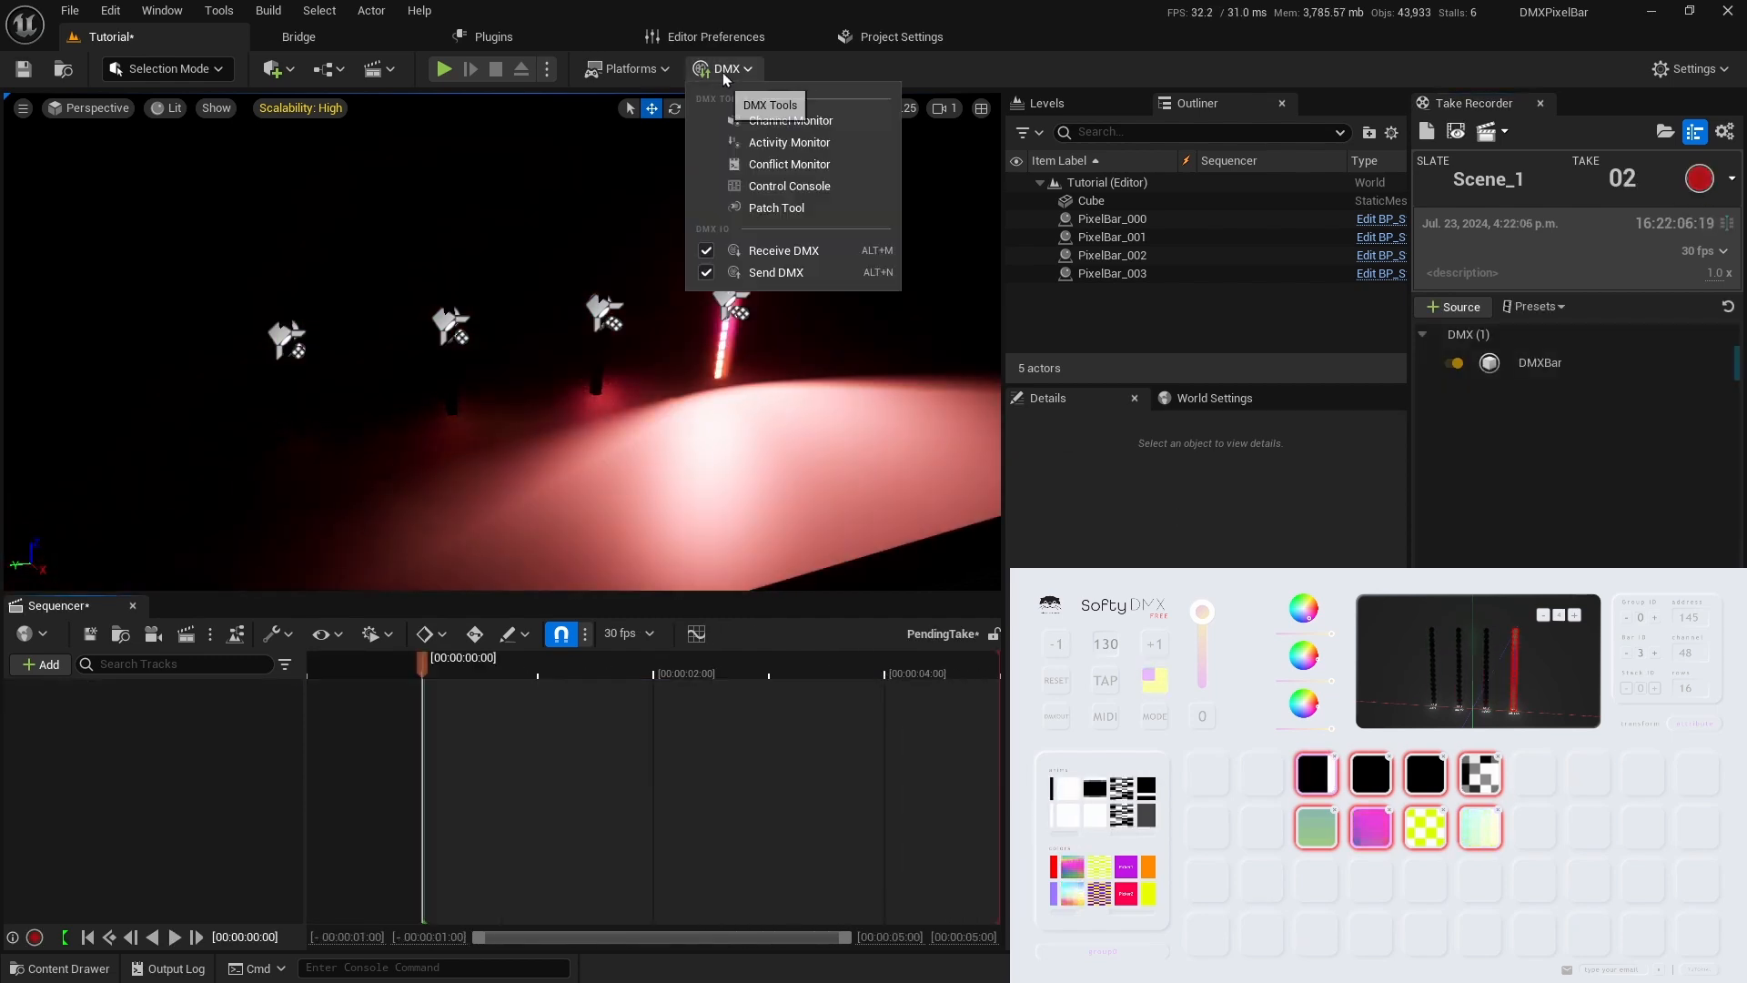
left_click(707, 253)
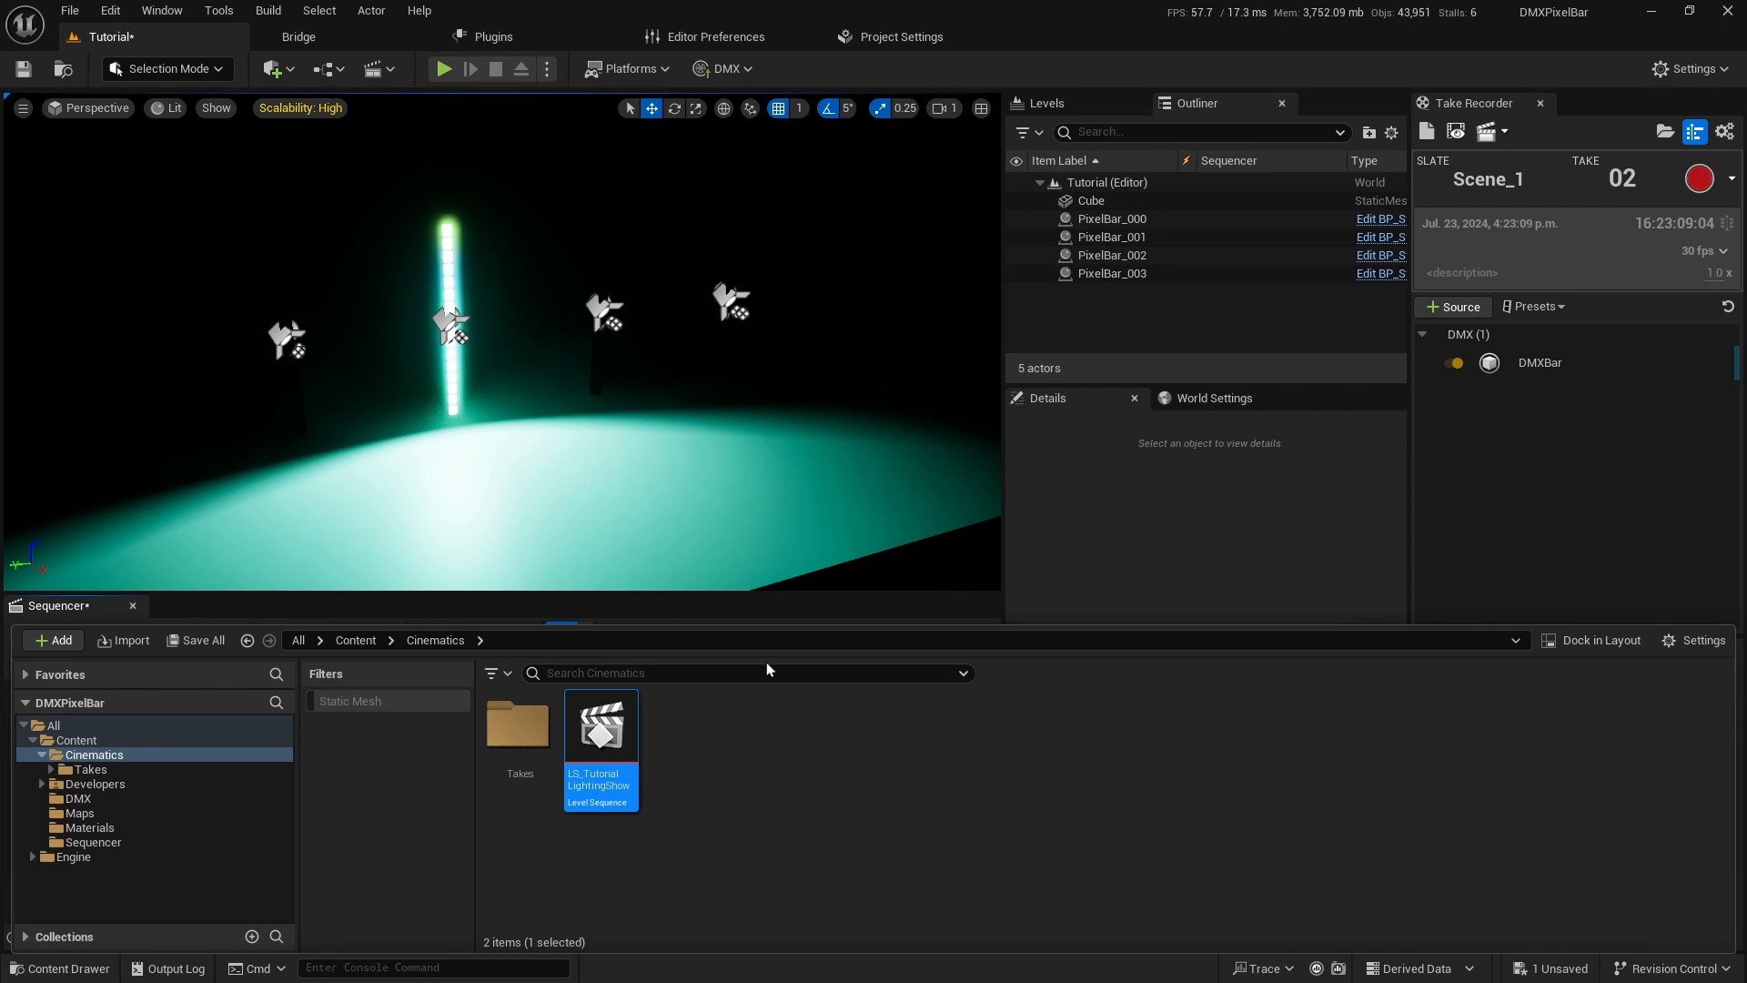
Add a Subsequence Track to the LS_TutorialLightingShow sequence and insert the recorded Scene_1_01 level sequence into it.
left_click(724, 624)
left_click(41, 665)
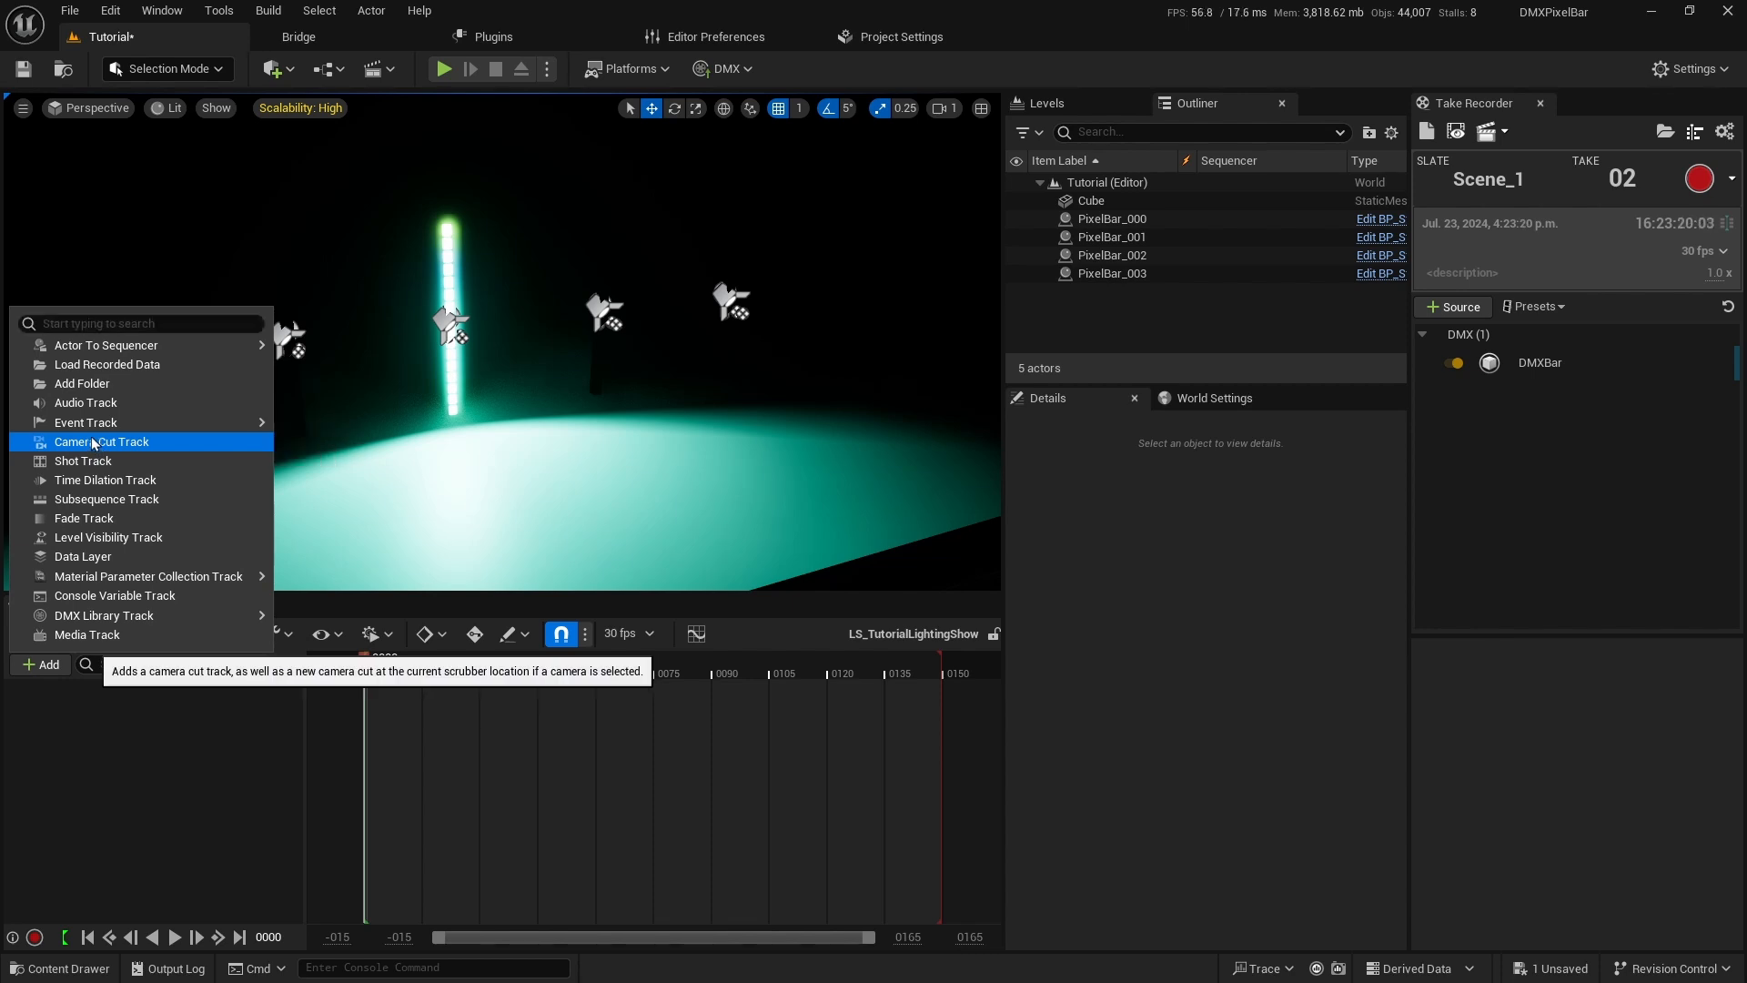
left_click(106, 499)
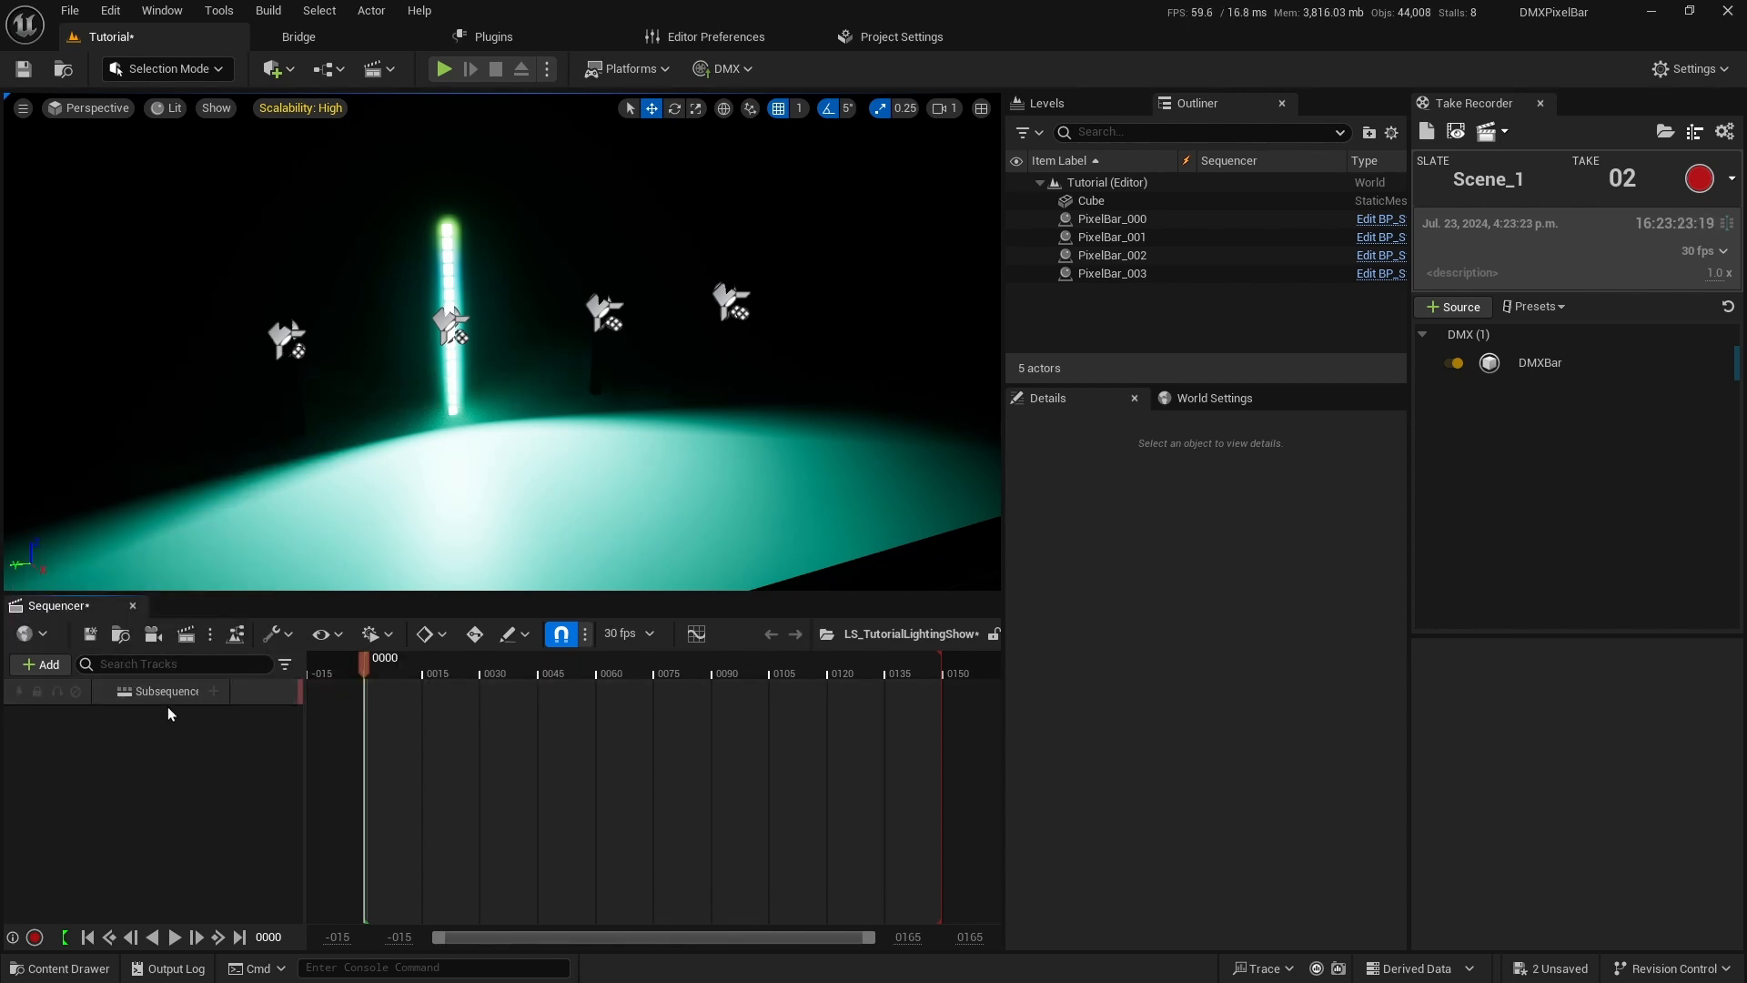
left_click(215, 692)
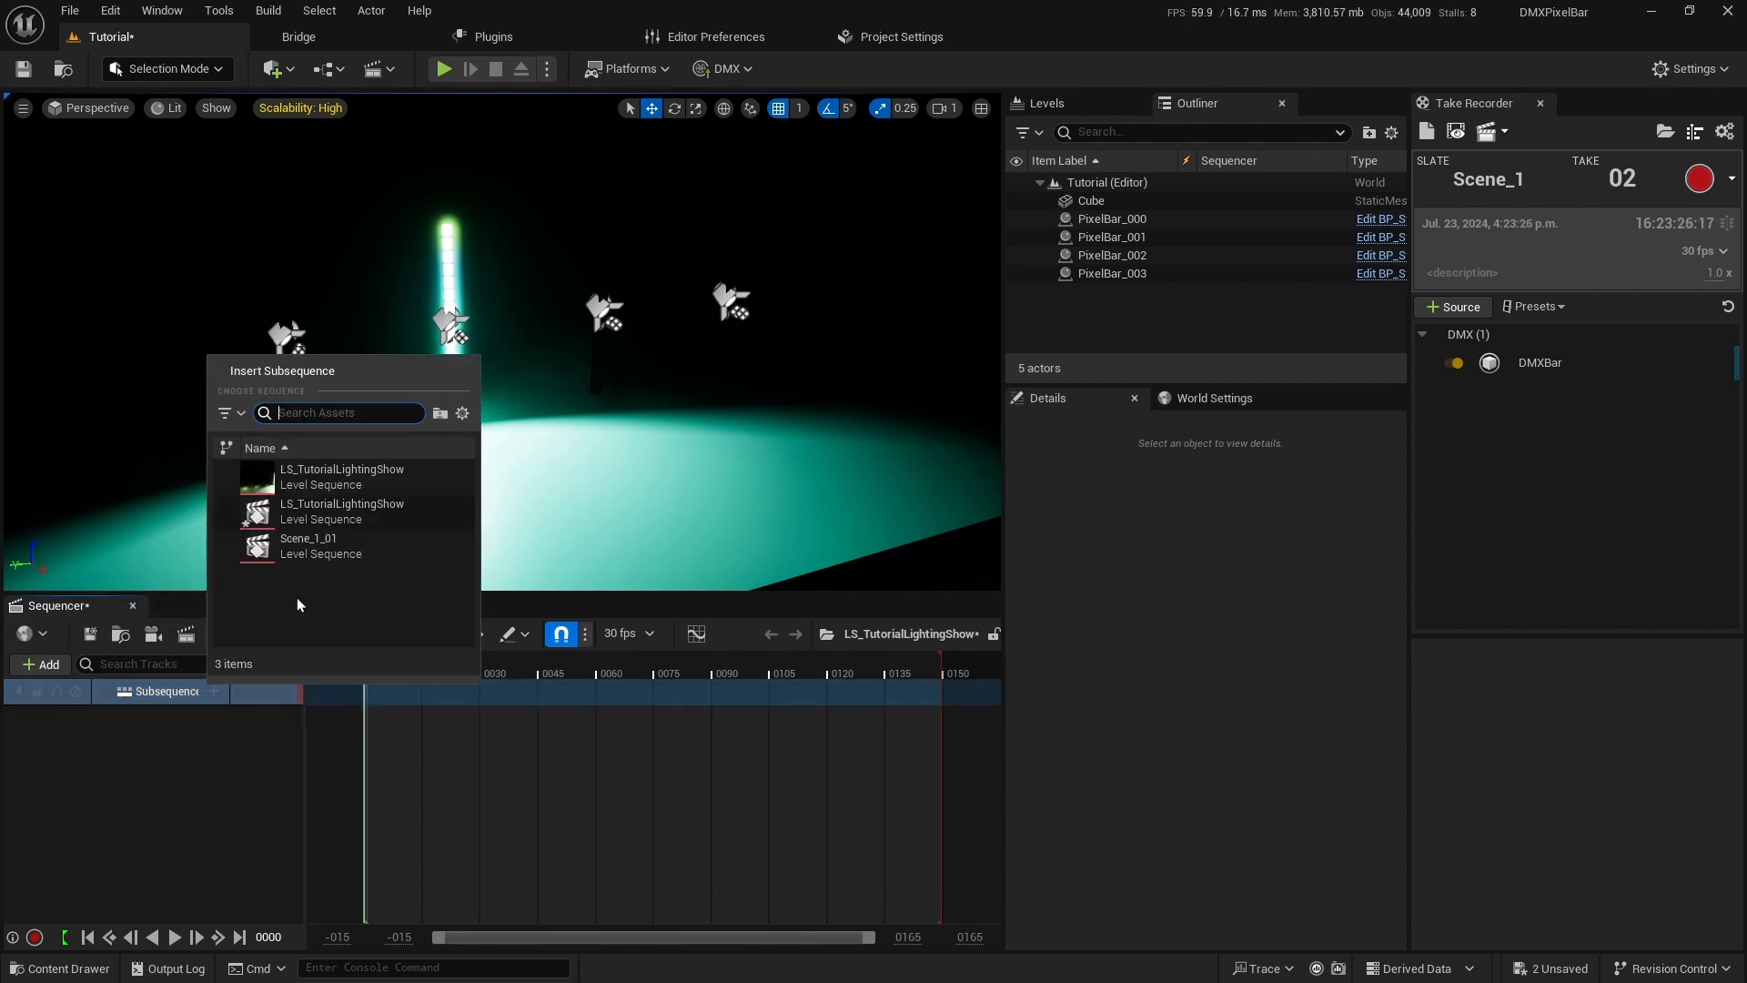
left_click(309, 546)
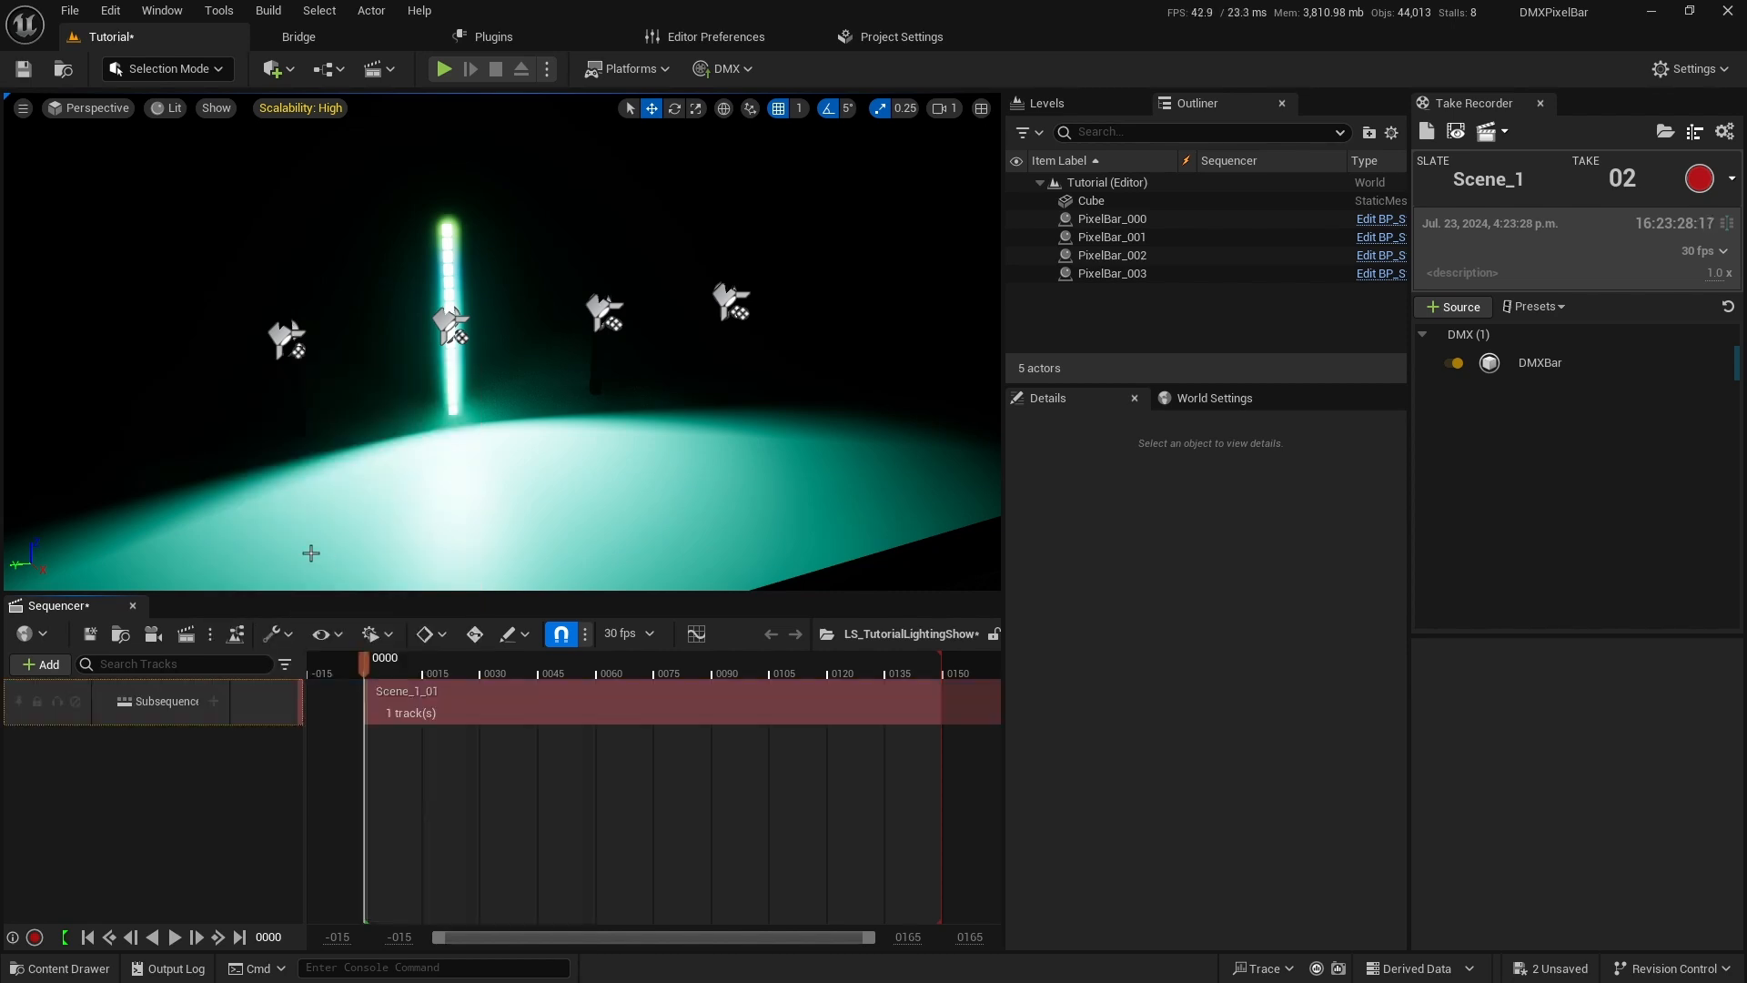
Extend the time range of LS_TutorialLightingShow to fit more of the recorded take, and play the show from frame 12.
left_click_drag(365, 664, 489, 662)
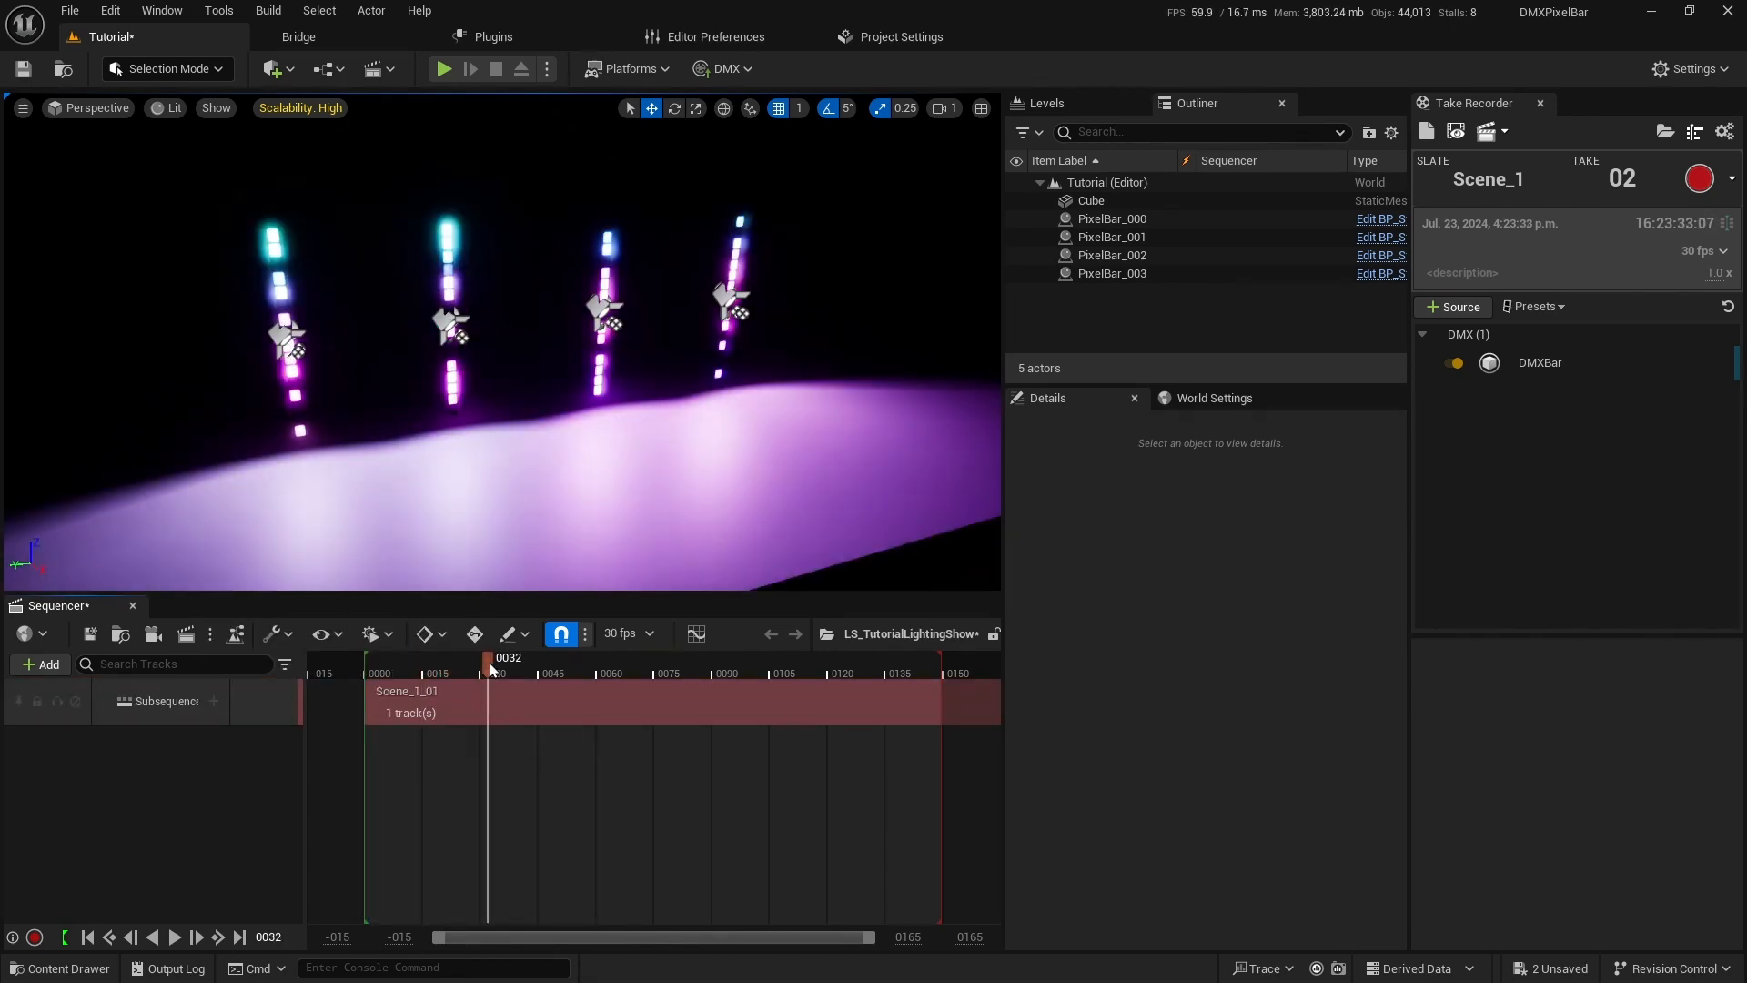
left_click(918, 936)
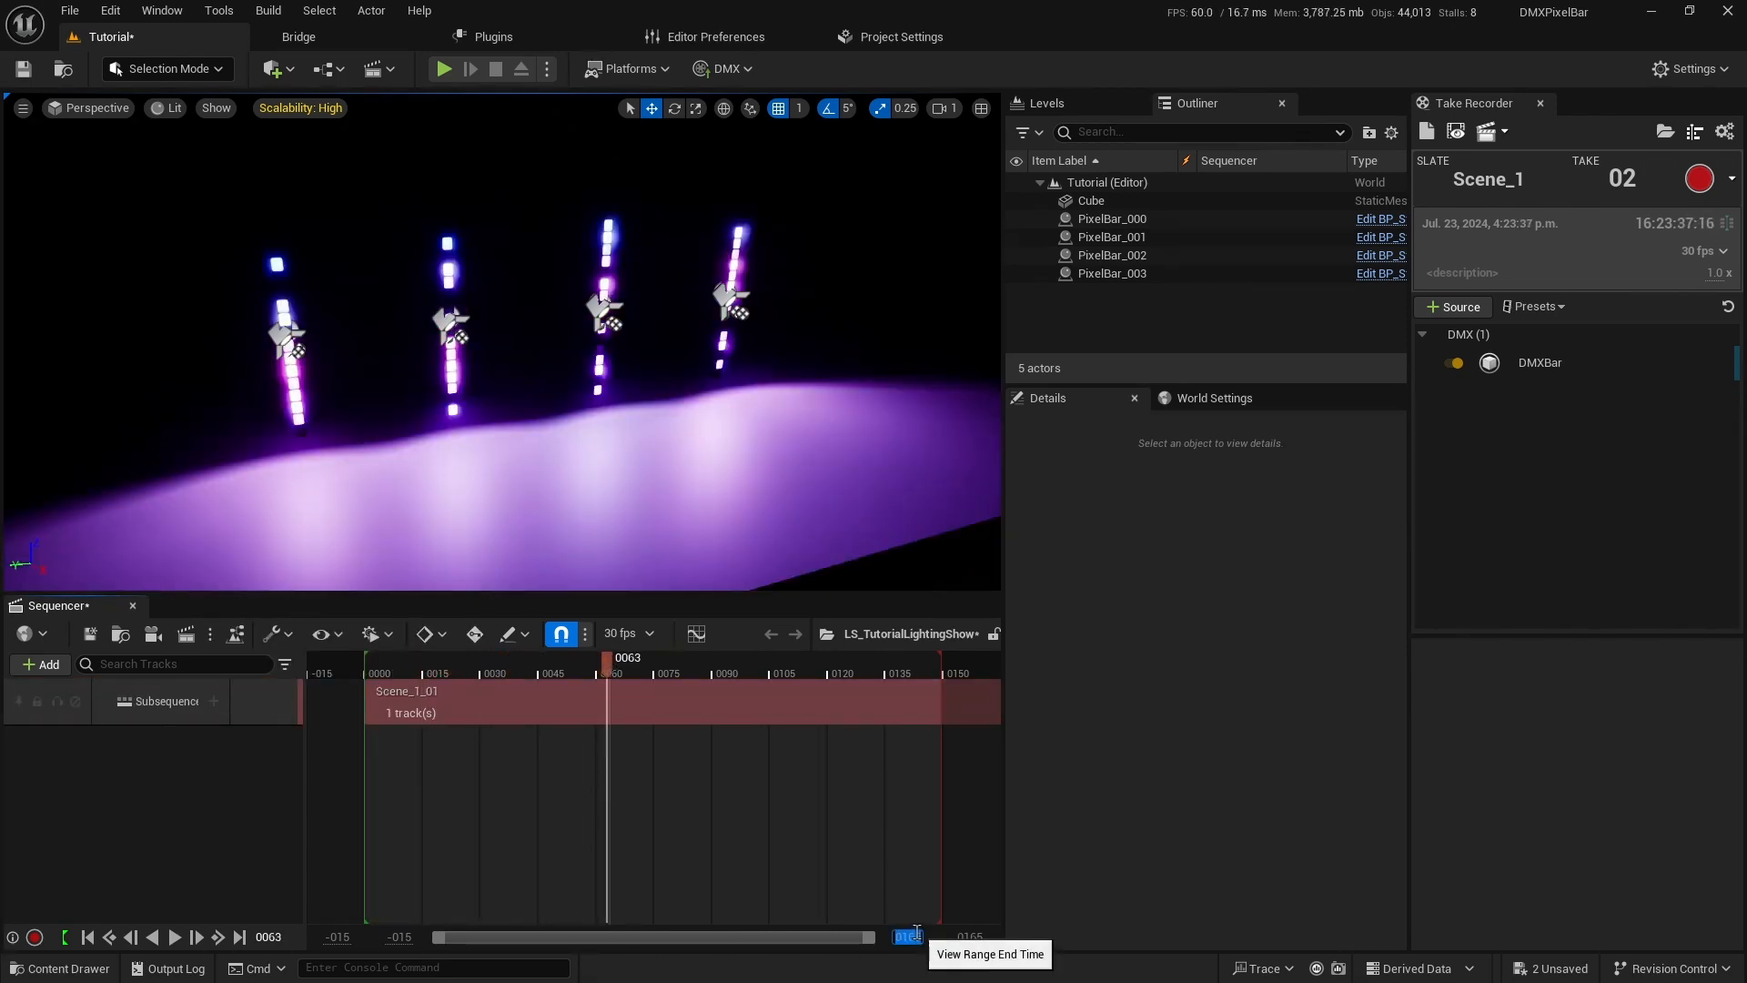
key("Return")
left_click_drag(374, 662, 328, 664)
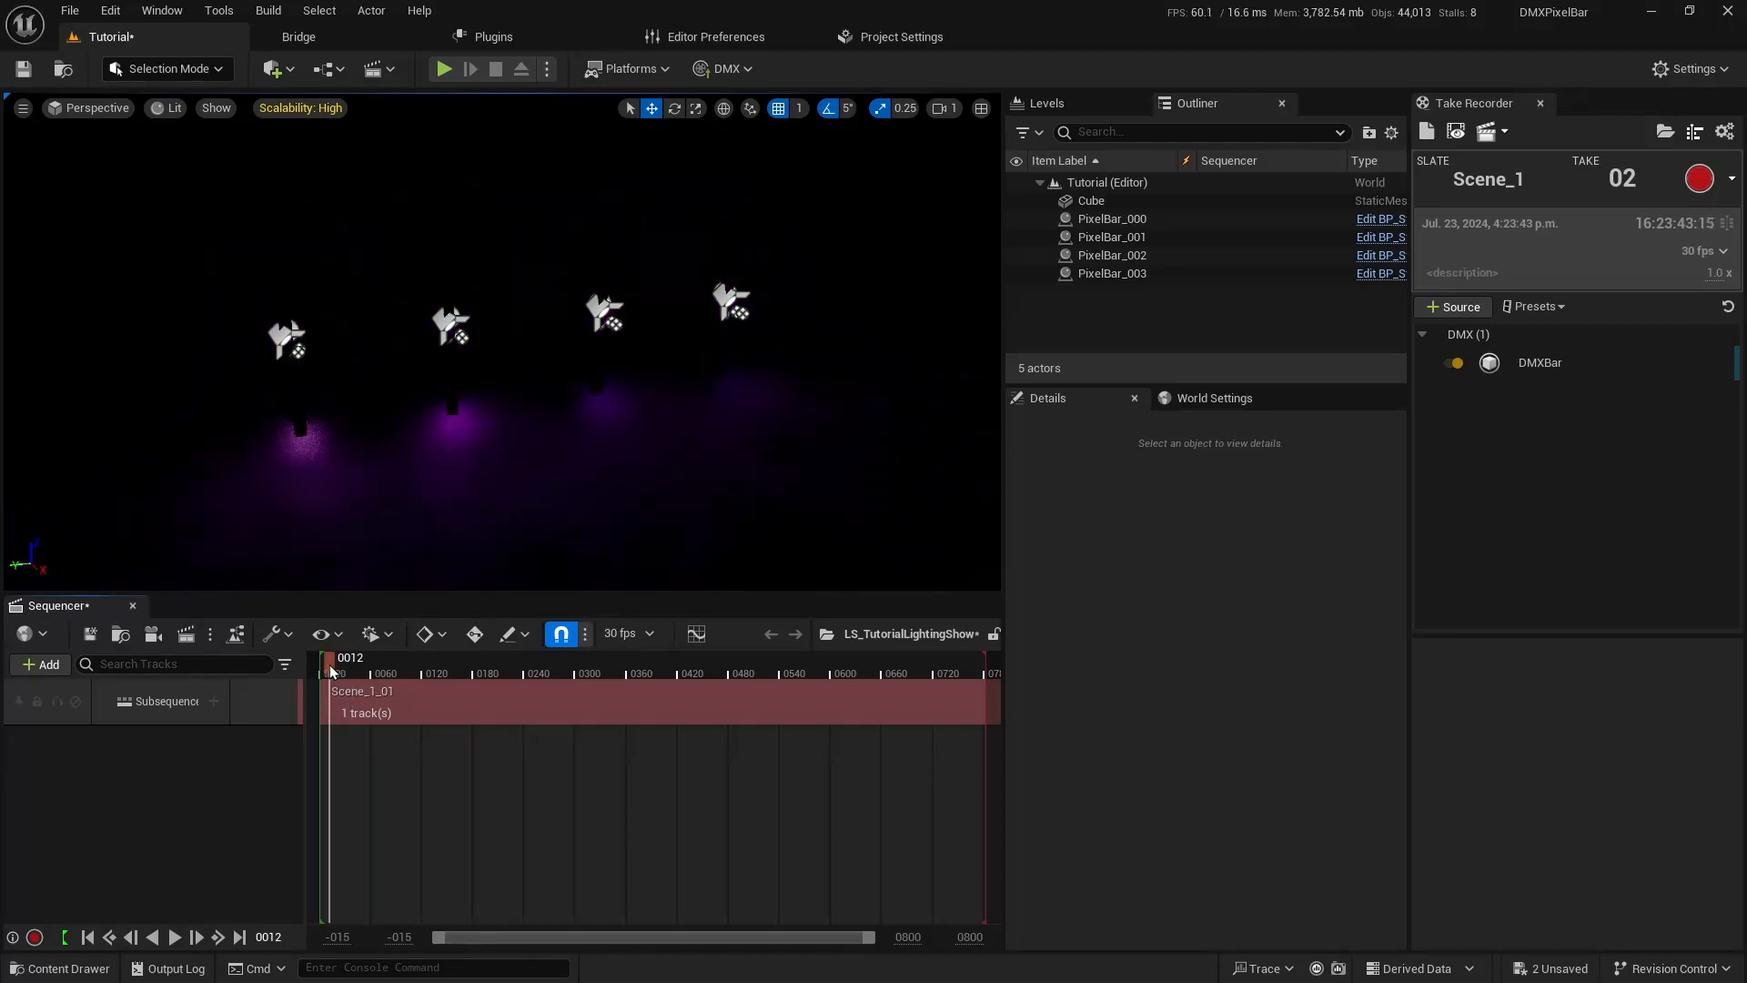
key("space")
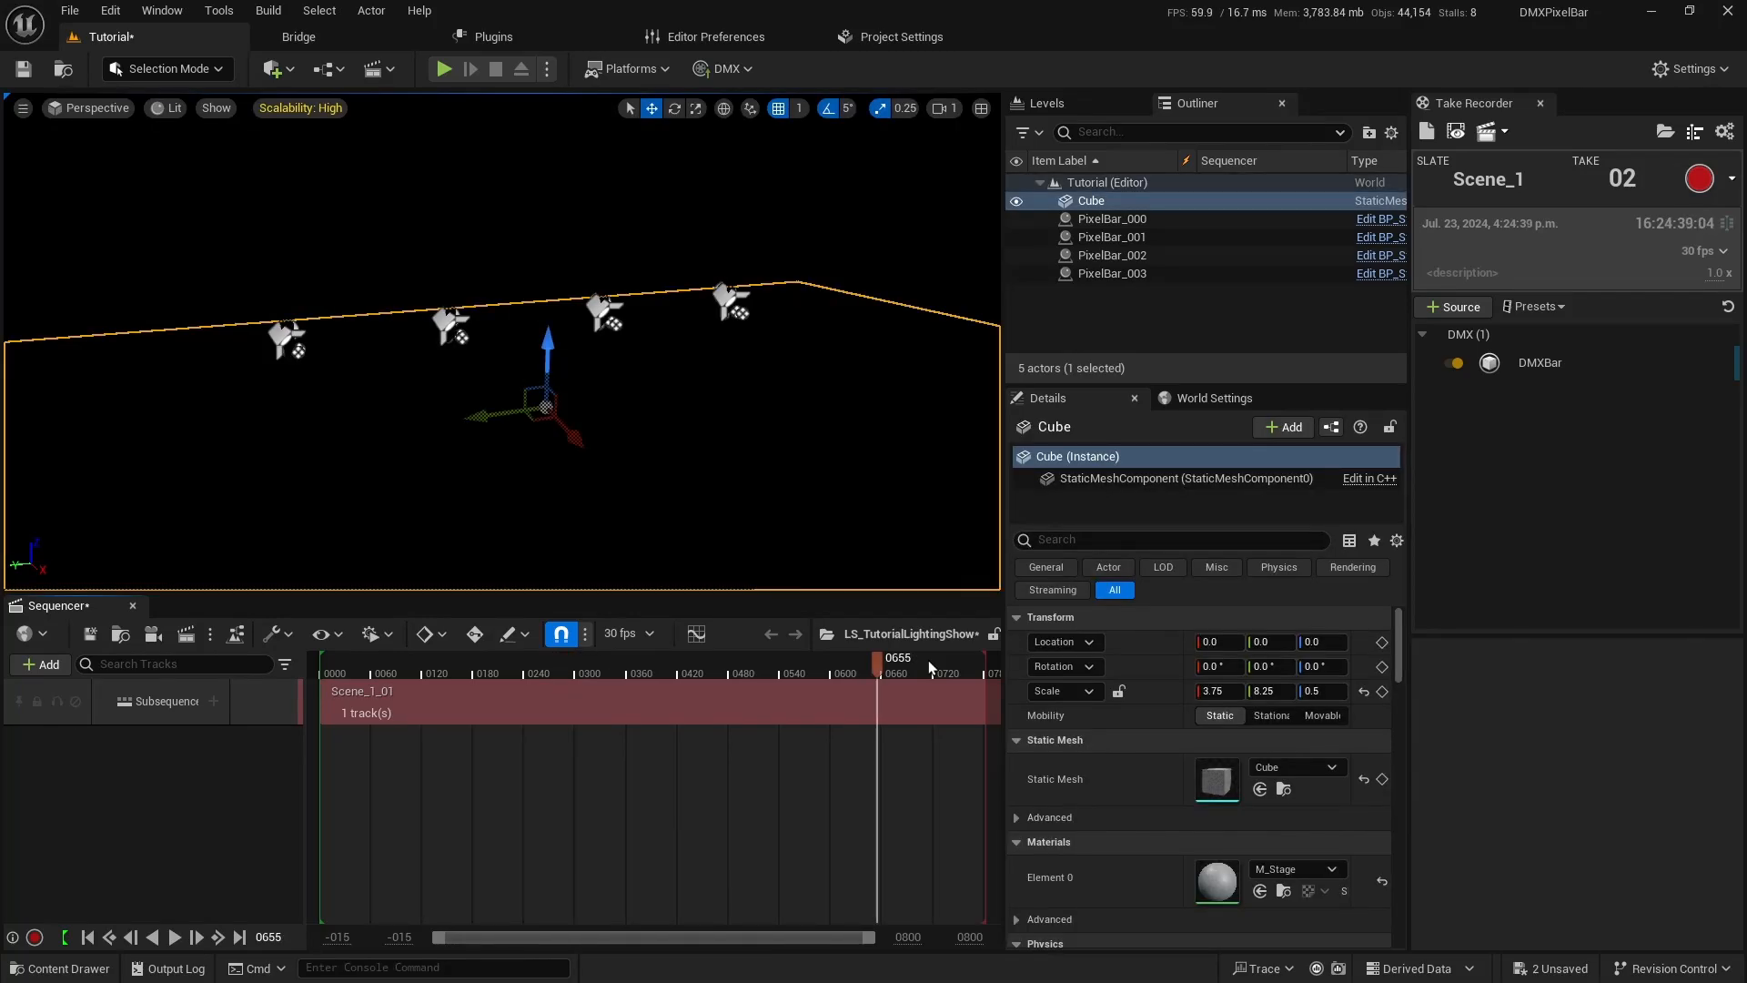
Open the Scene_1_01 subsequence and examine the recorded keyframes of the DMXBar track and its PixelBar_001 patch along the timeline.
double_click(390, 710)
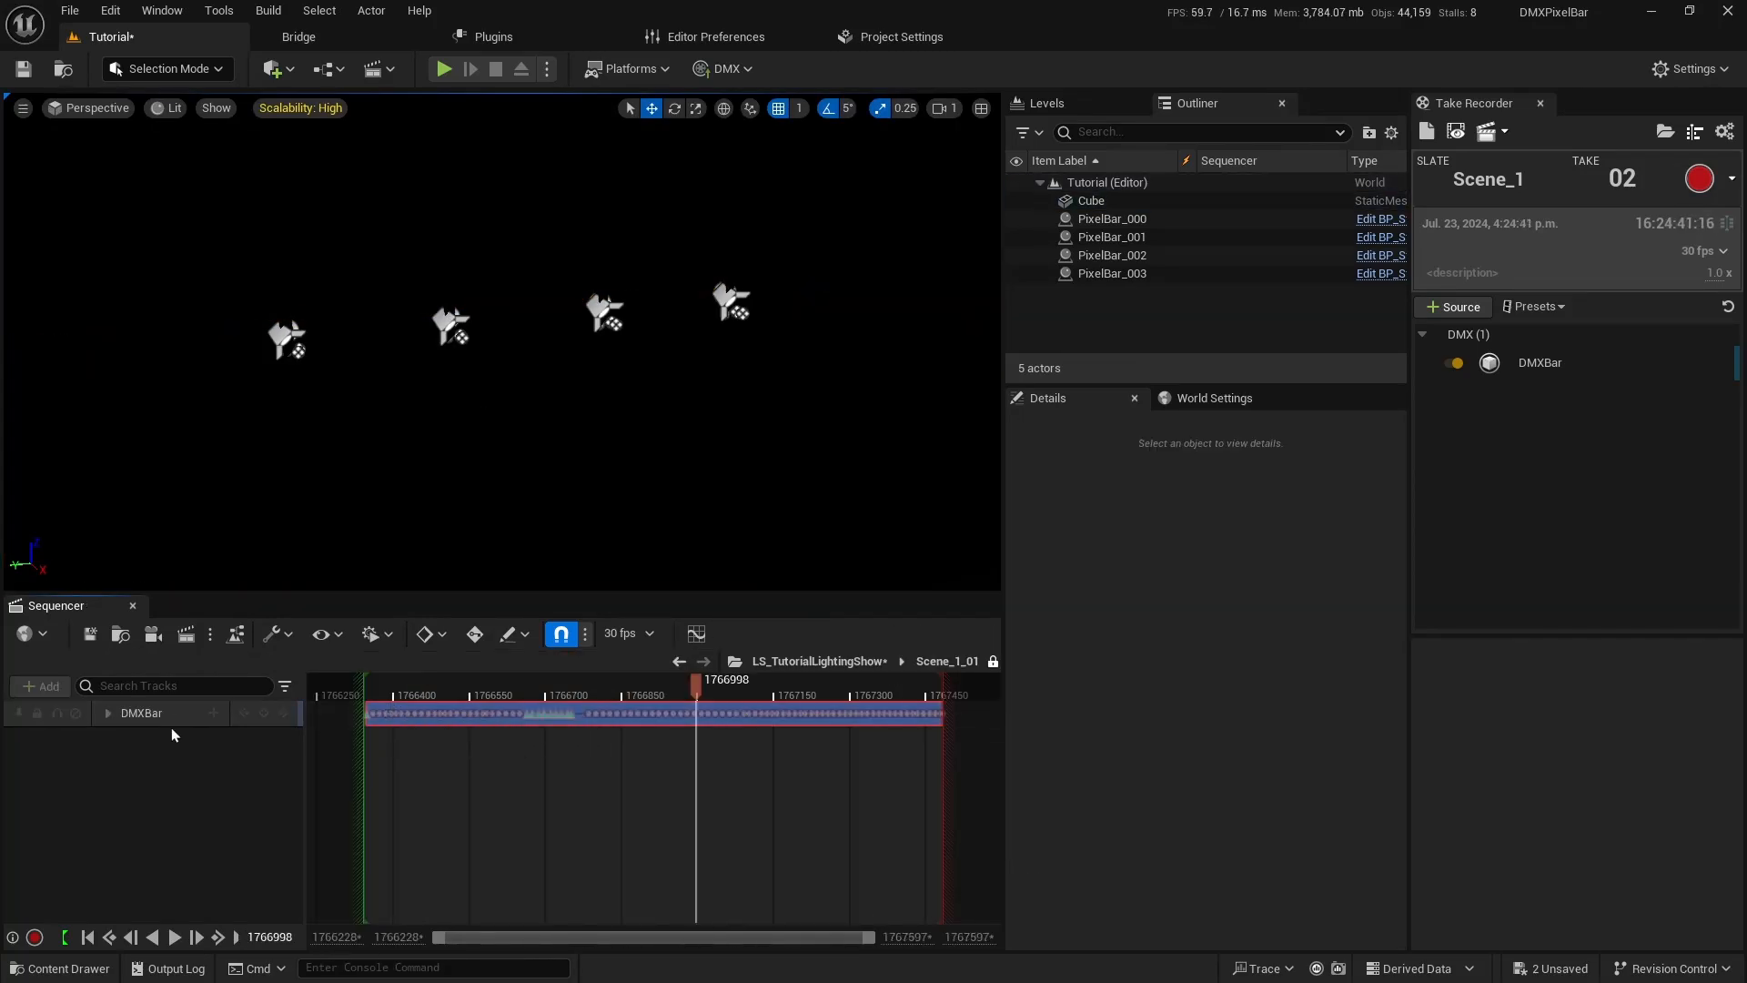
left_click(107, 714)
left_click(117, 739)
scroll(180, 767, "down", 2)
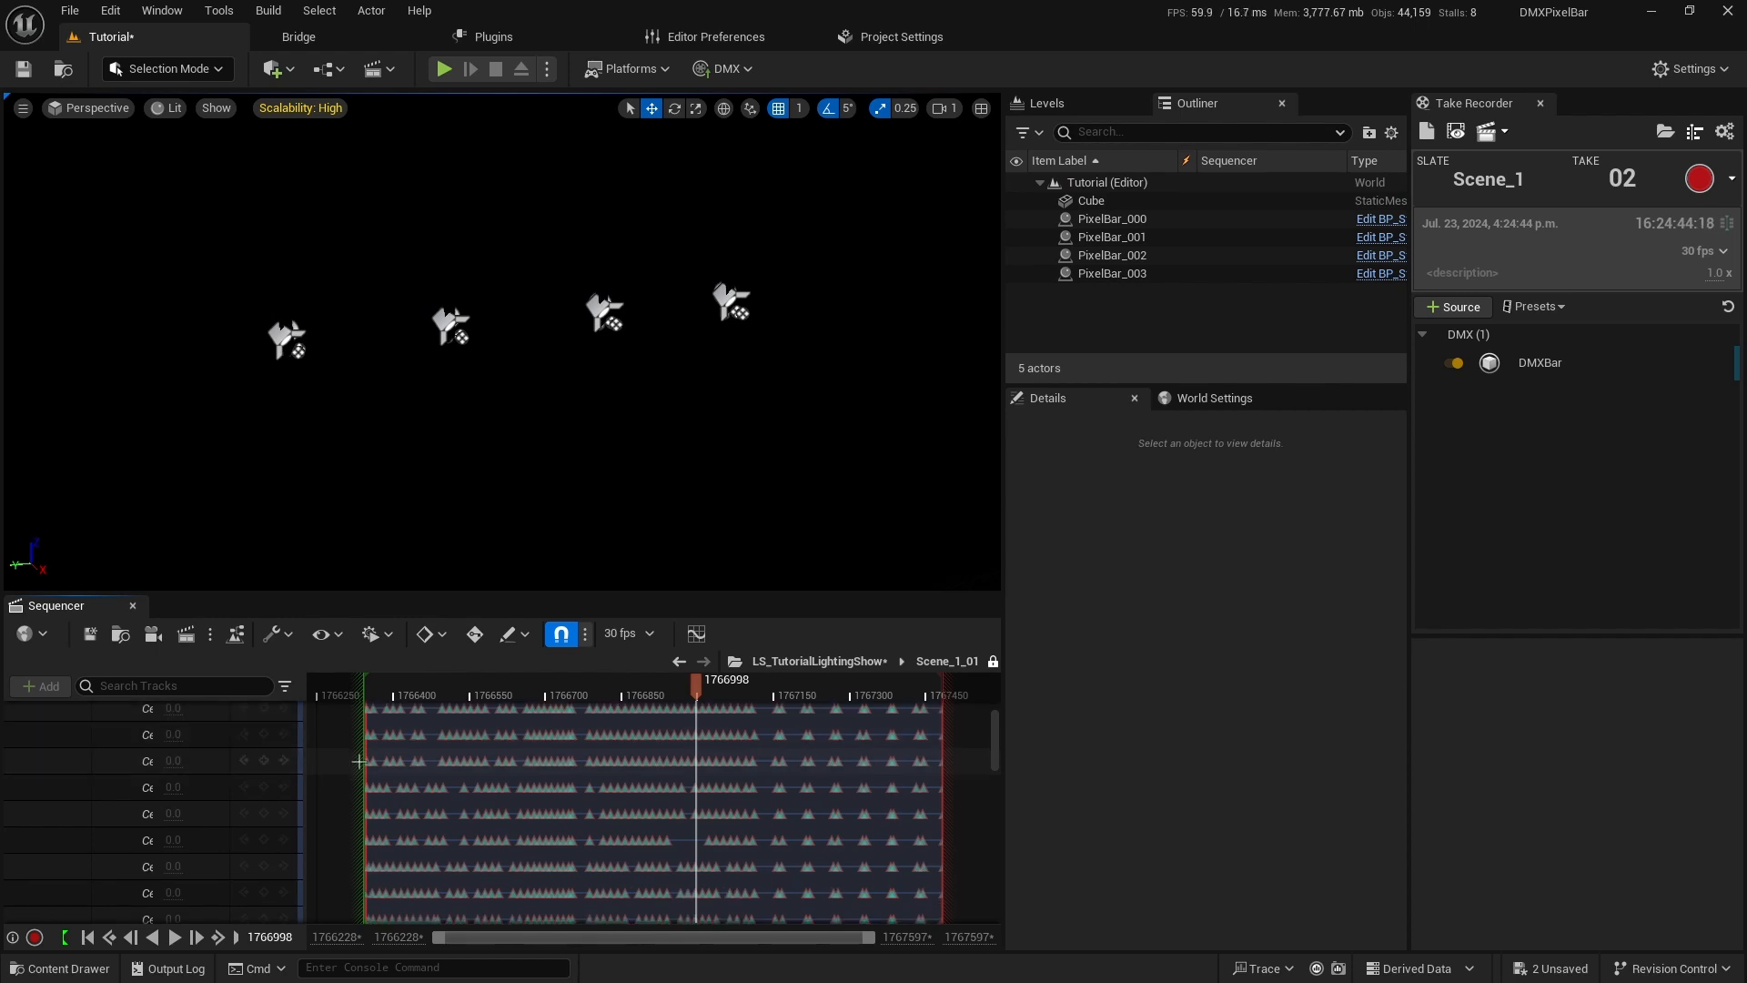
left_click(424, 694)
left_click_drag(429, 692, 489, 691)
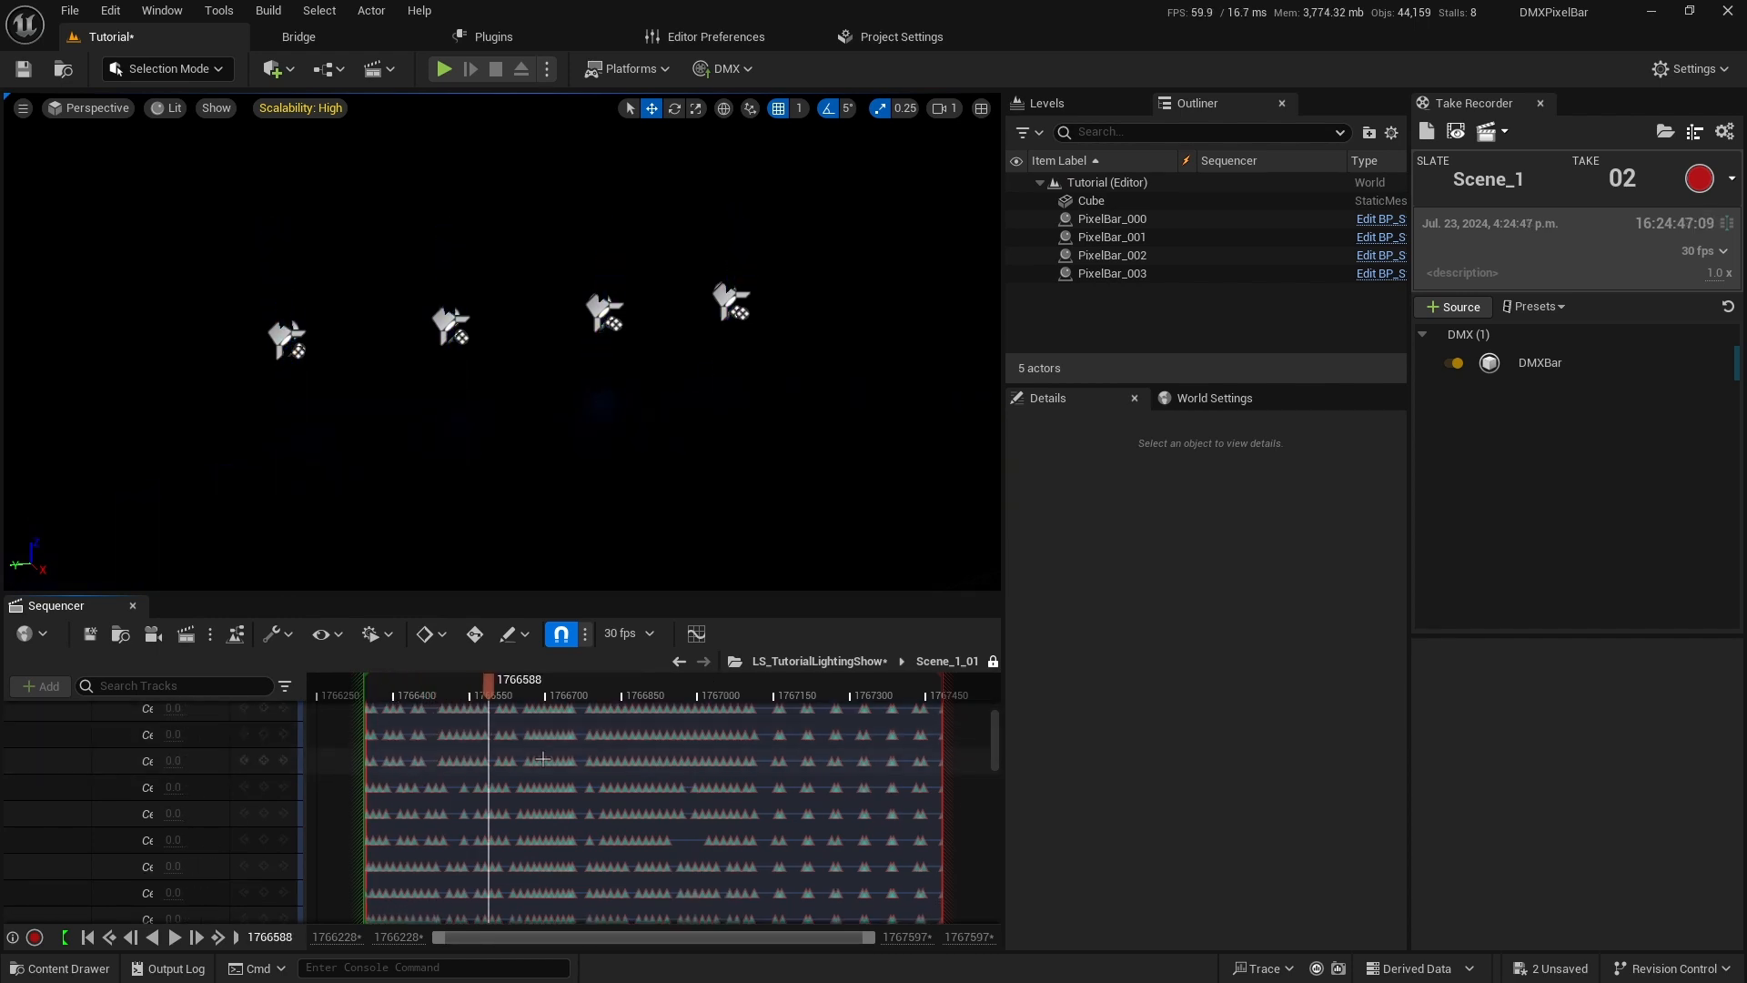
scroll(559, 797, "up", 2)
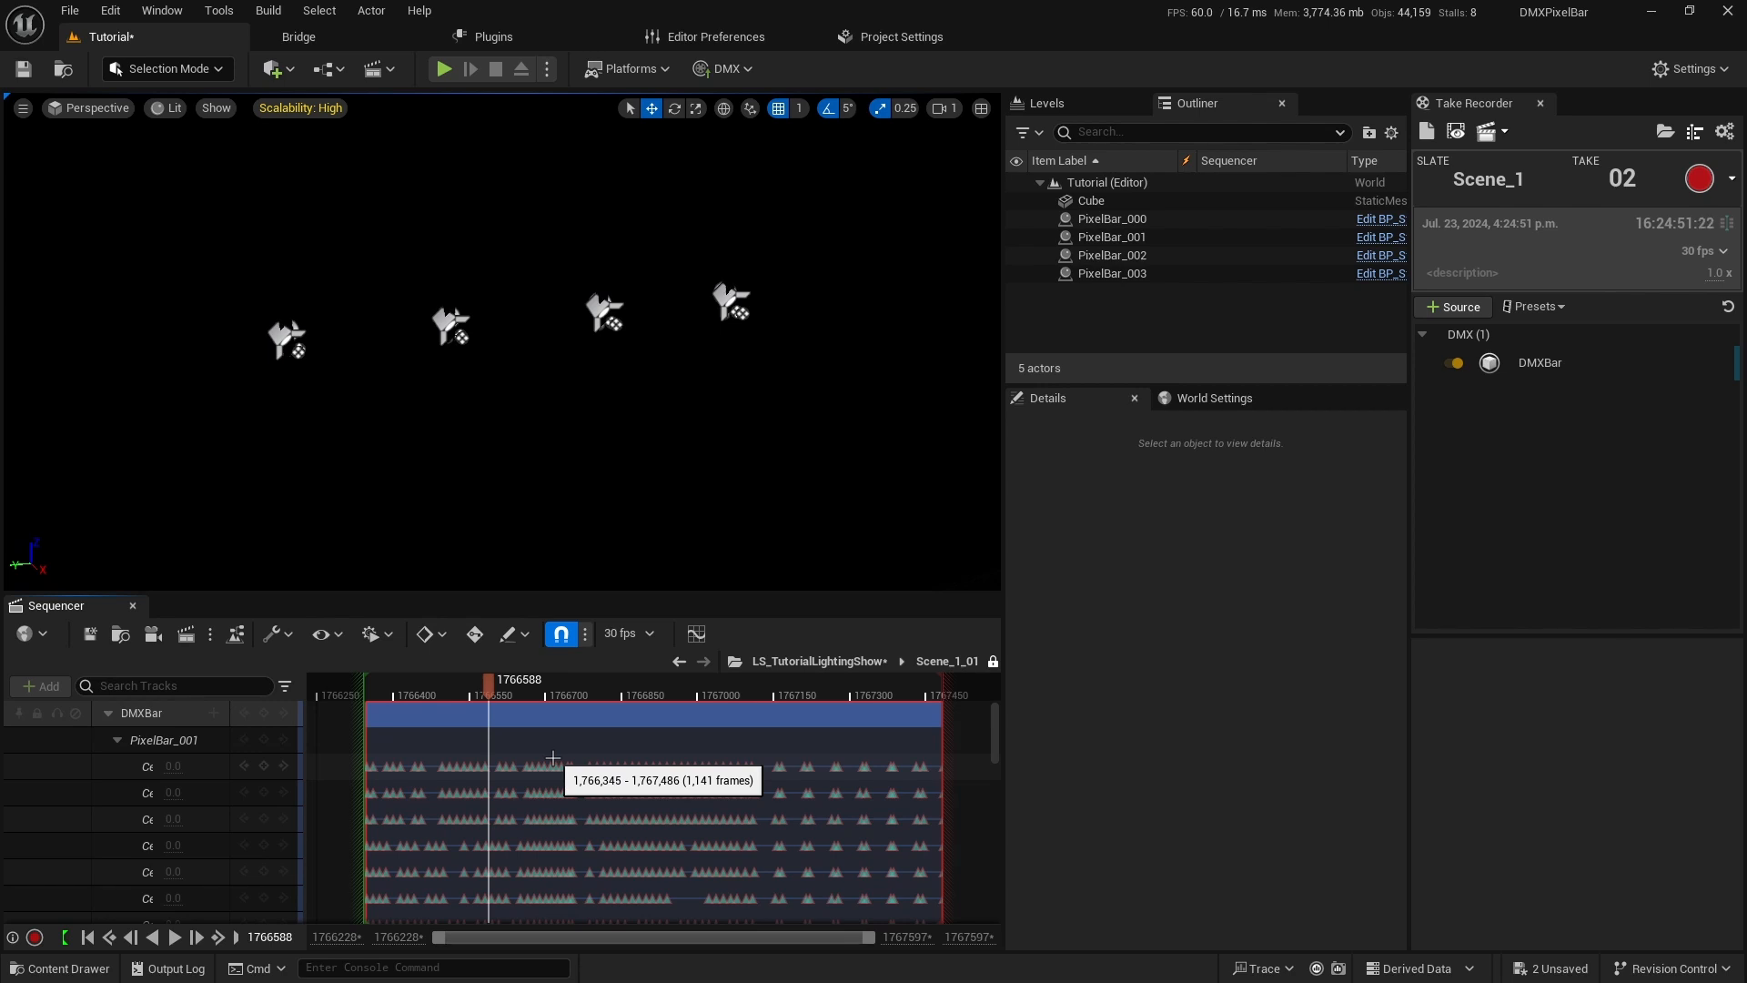
left_click(118, 740)
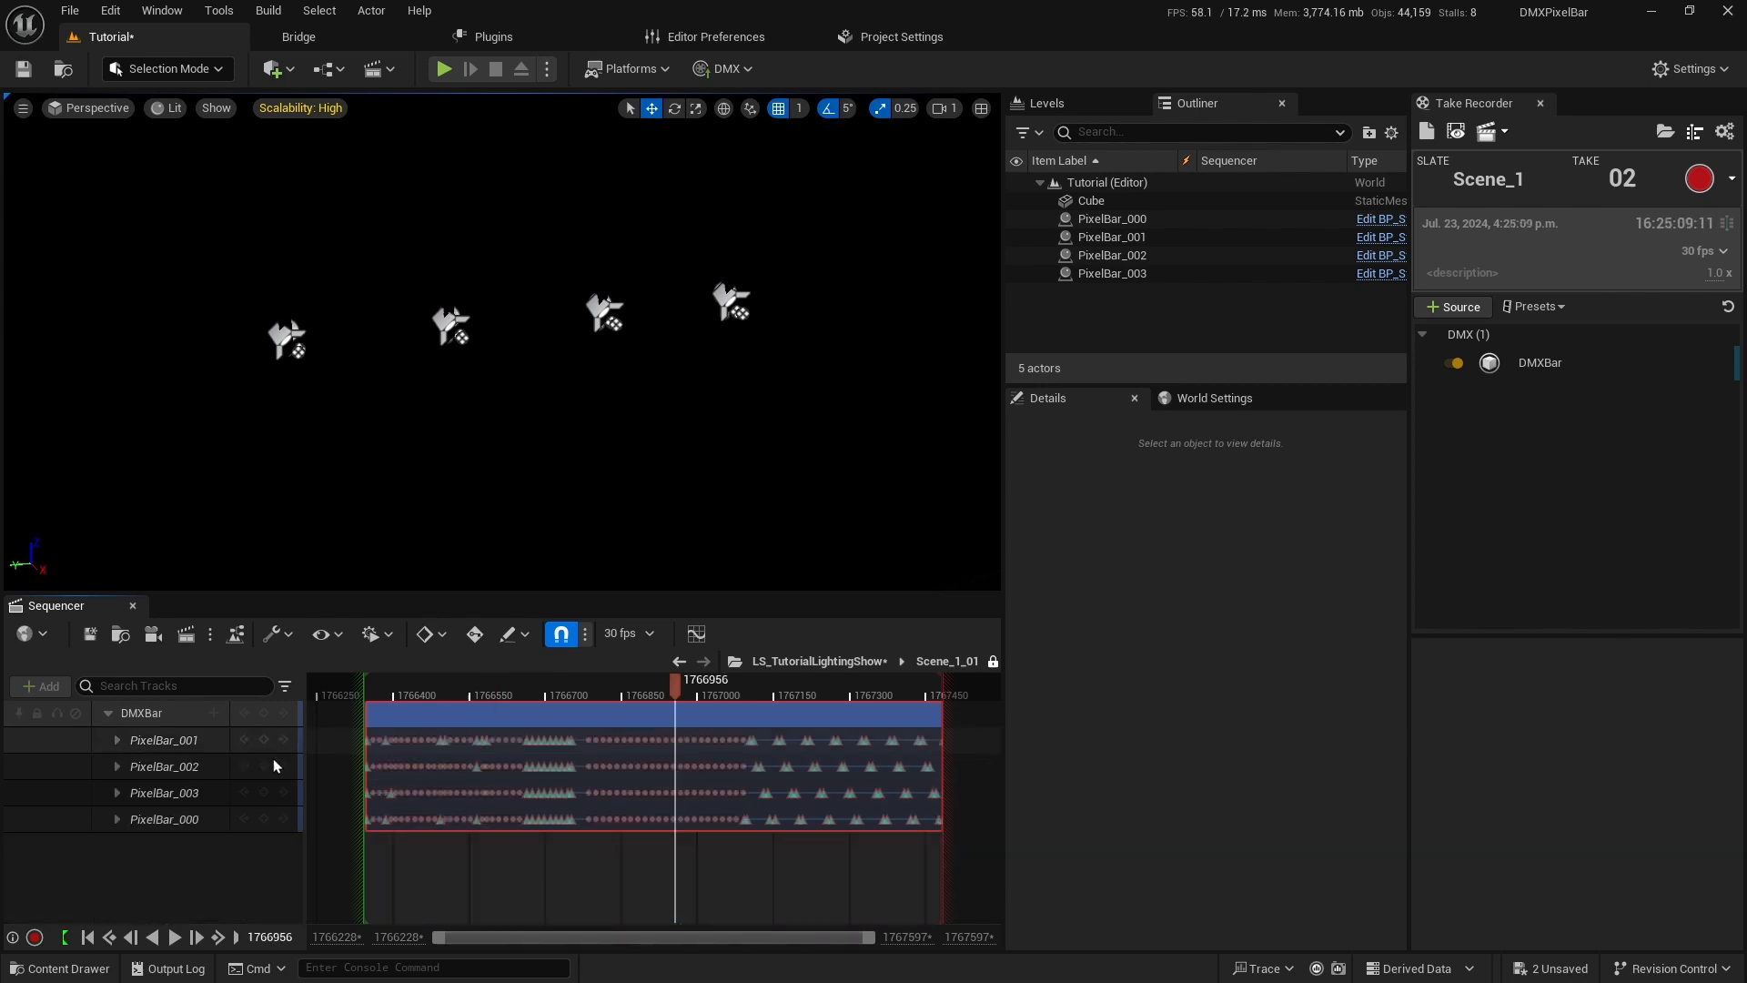
Unlock the Scene_1_01 sequence, scrub it to frame 1767230, and return to LS_TutorialLightingShow.
left_click(993, 662)
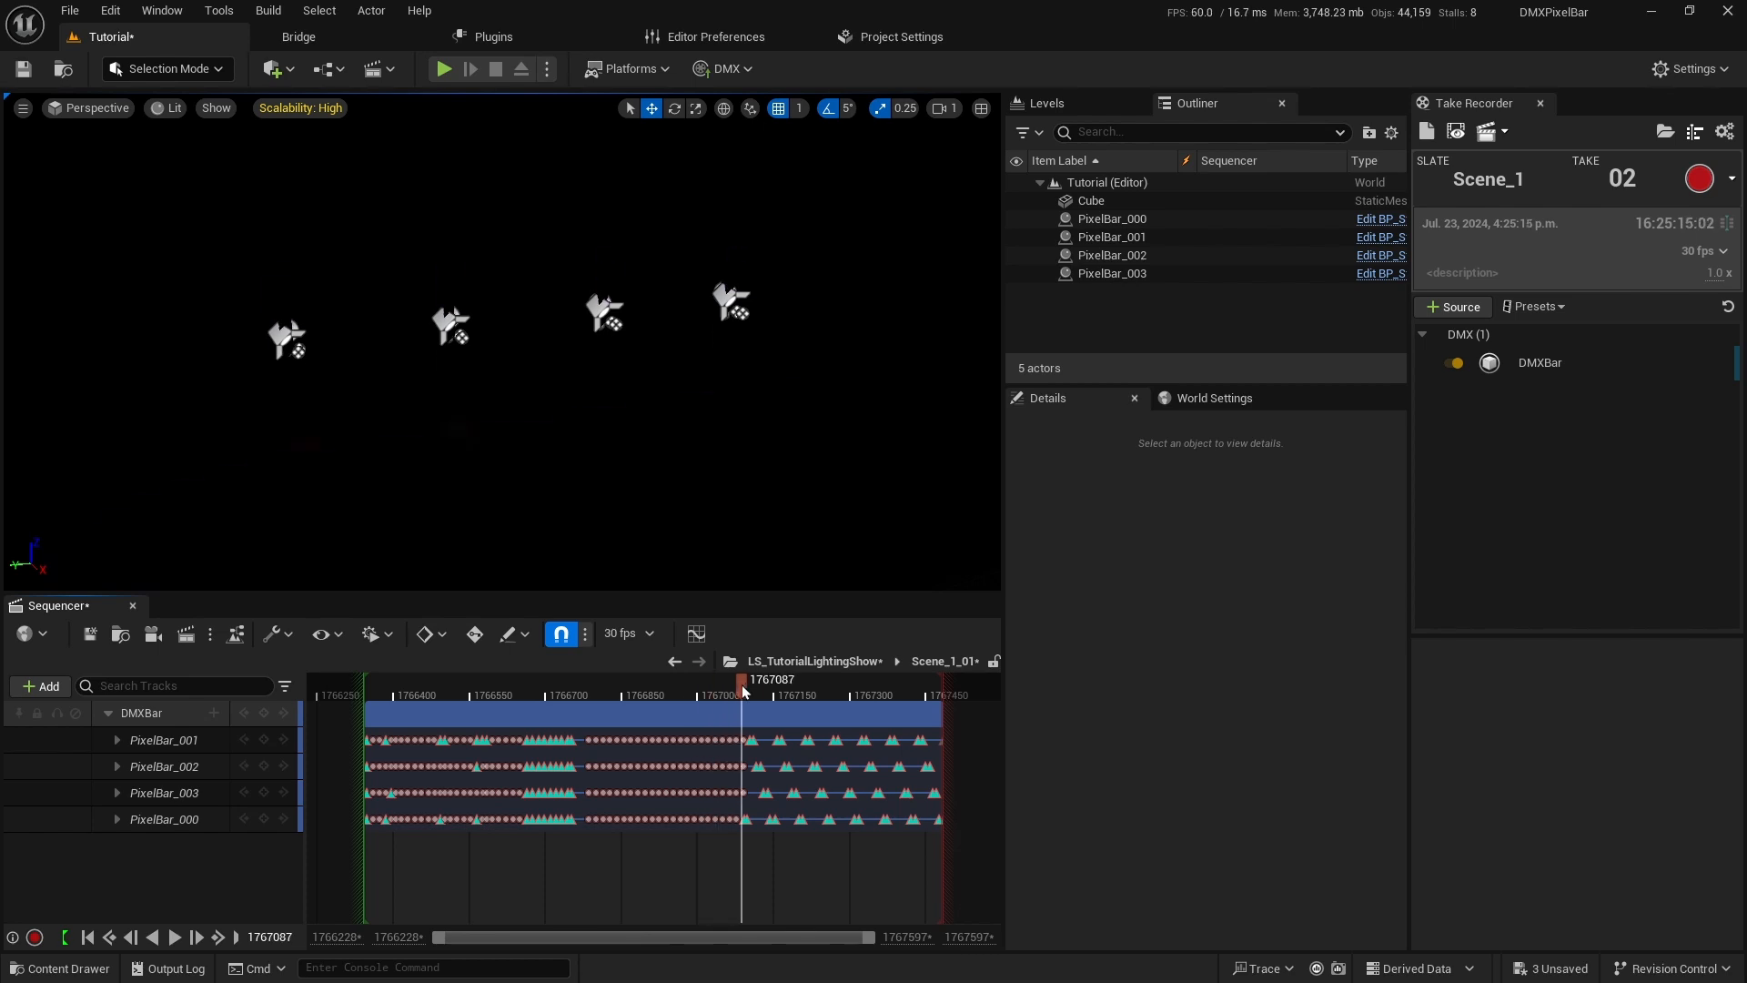
left_click_drag(742, 692, 814, 691)
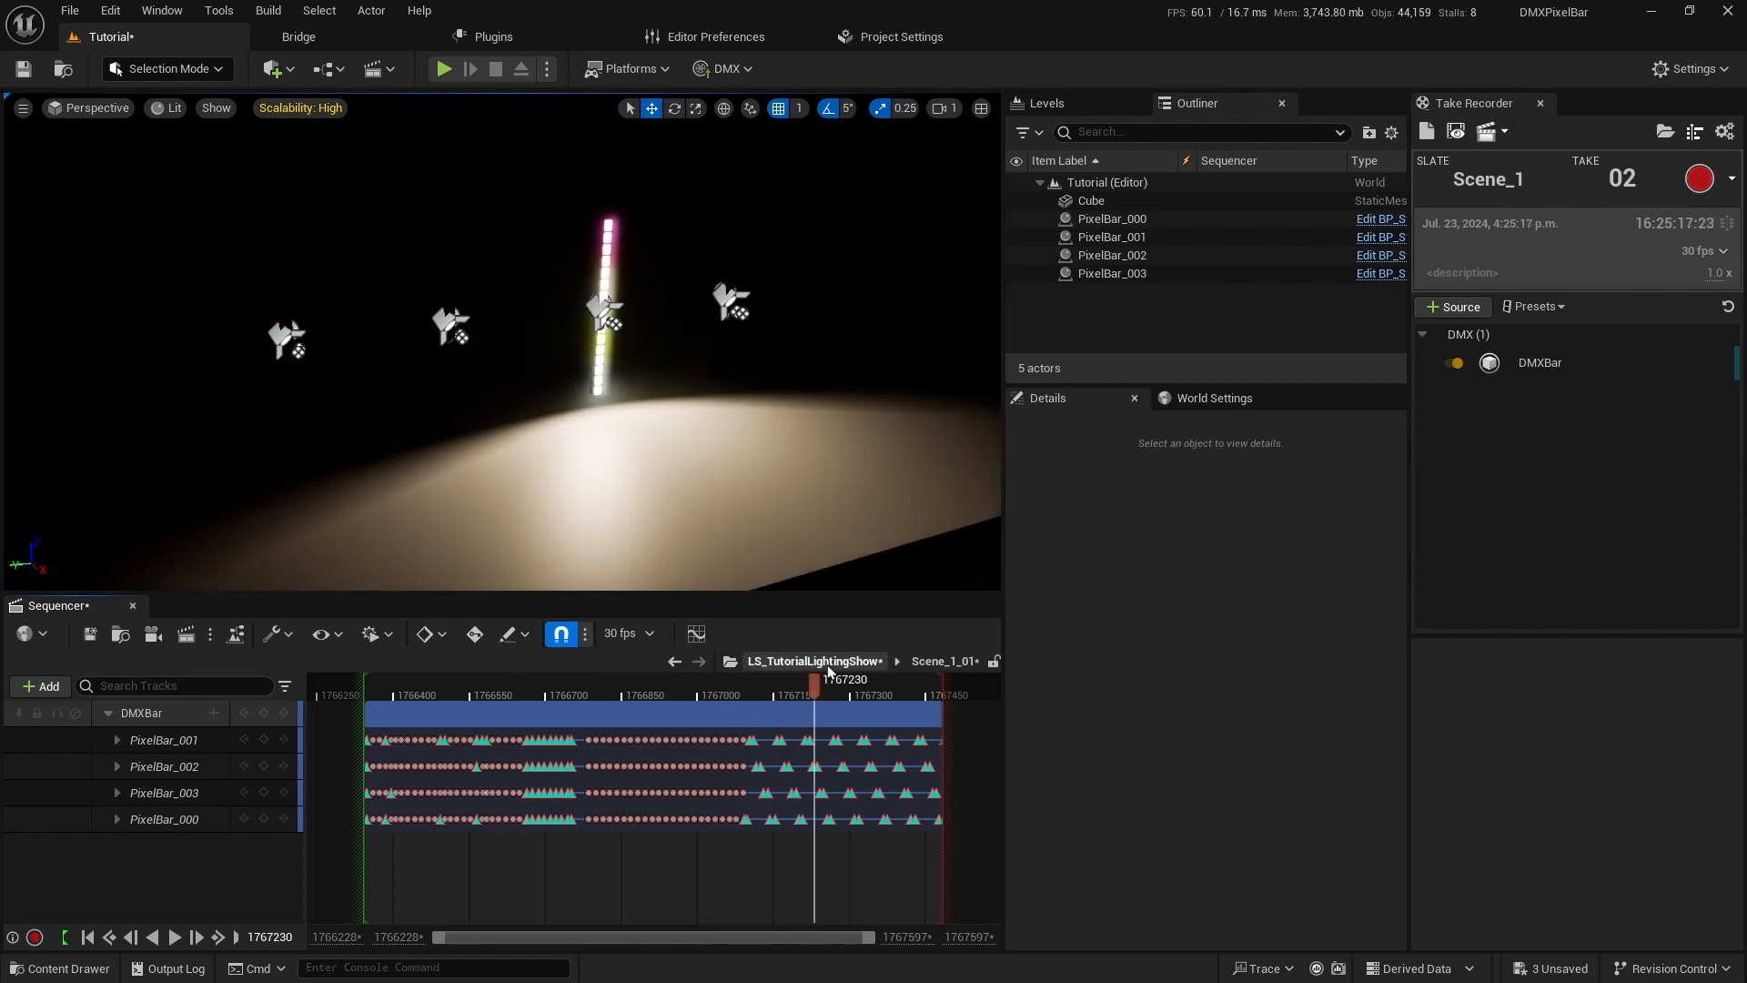
left_click(827, 667)
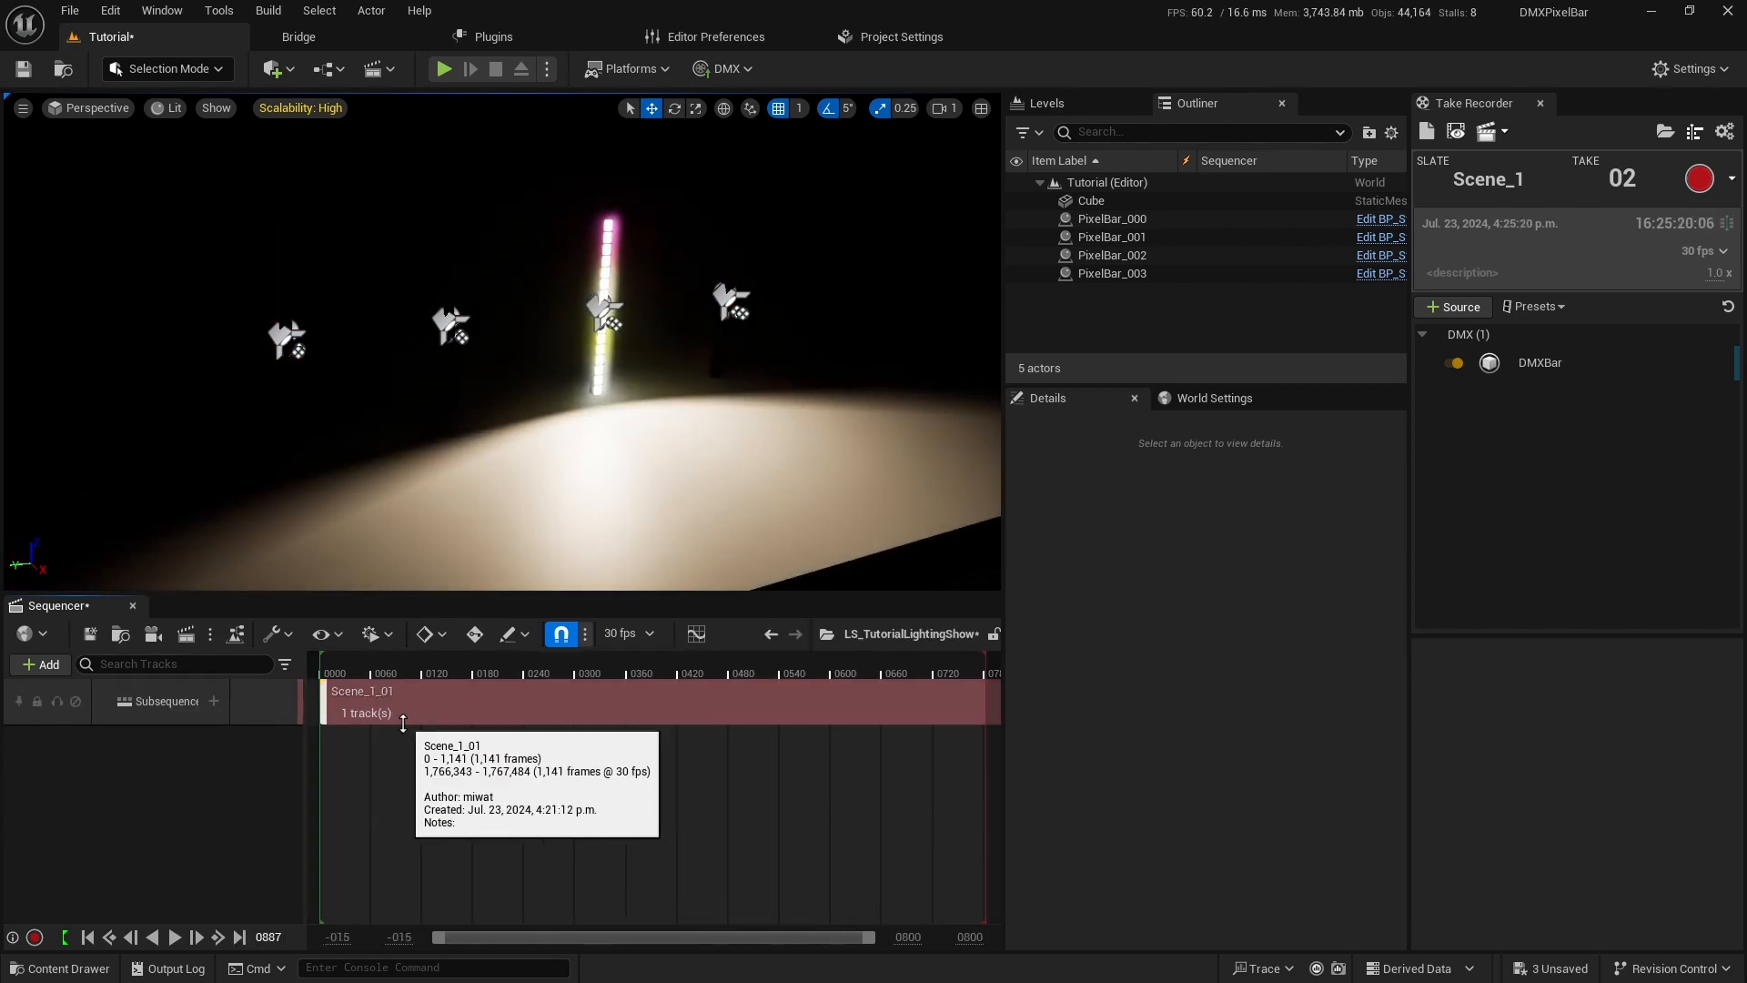